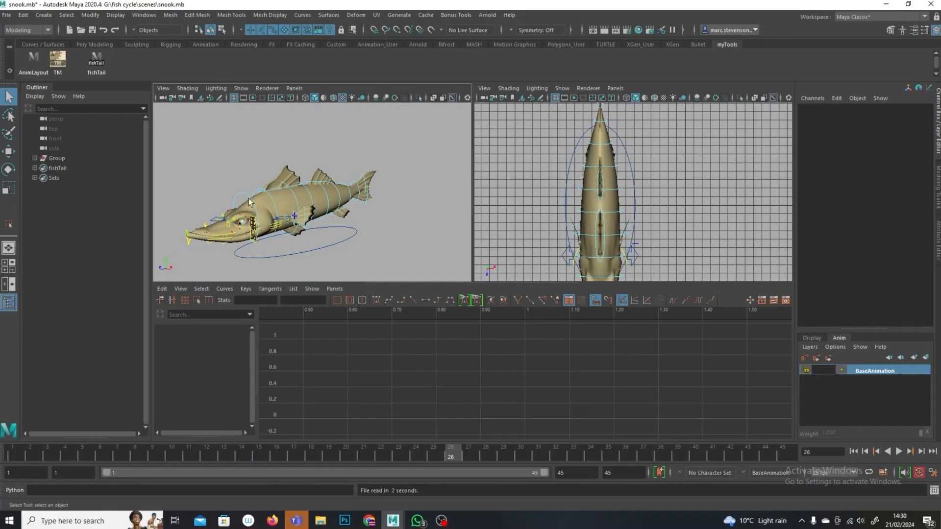
mouse_move(302, 221)
alt+mouse_down()
mouse_move(343, 245)
mouse_move(305, 222)
mouse_move(308, 207)
alt+mouse_up()
alt+drag(339, 258, 315, 220)
scroll(315, 220, up, 6)
alt+drag(373, 230, 333, 227)
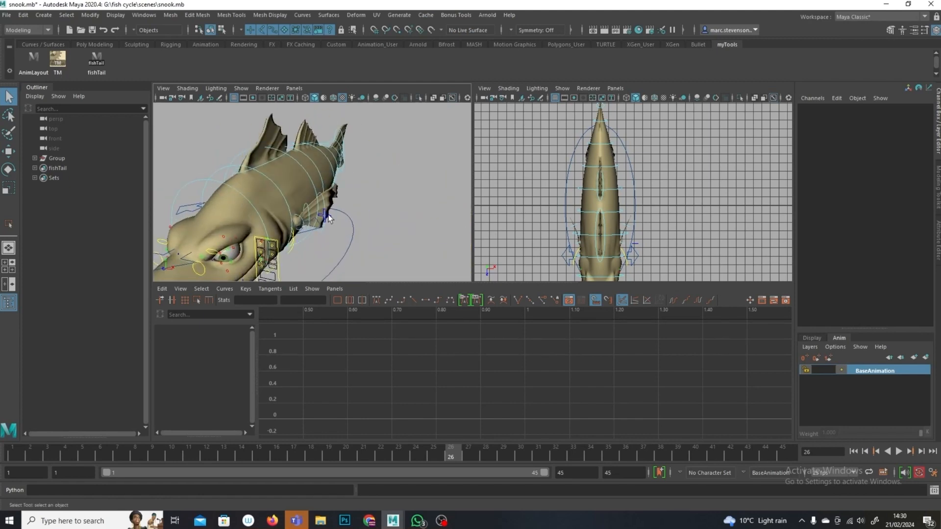
Step: Select the spine FK/IK switch control and set its FKIKBlend to 10
click(326, 215)
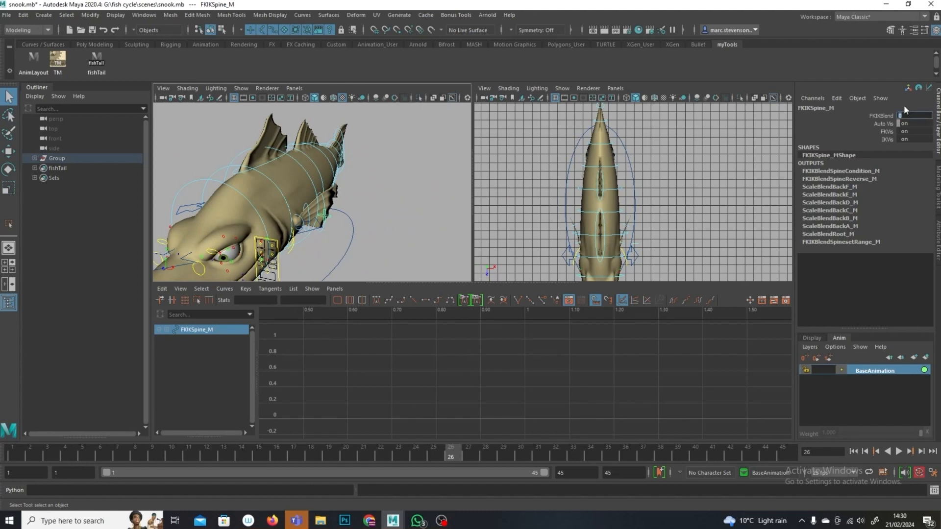
key(Return)
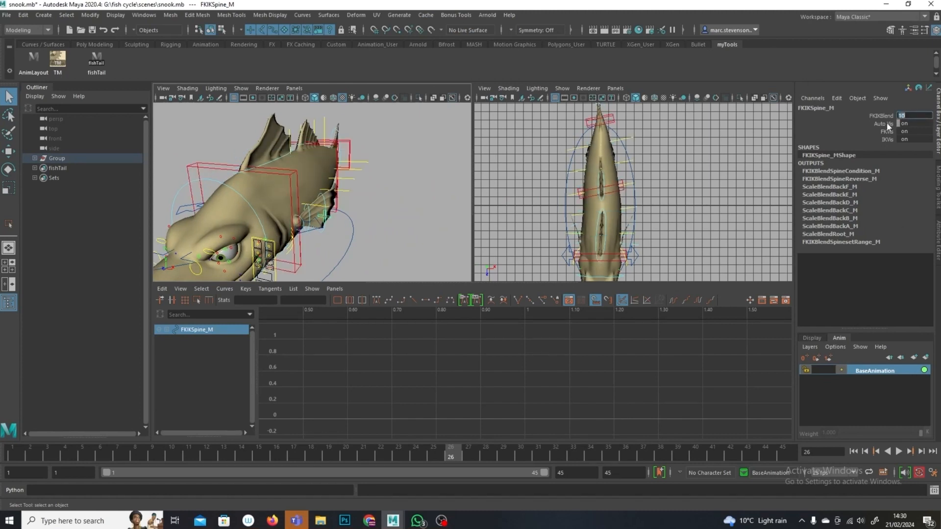
alt+drag(392, 267, 357, 160)
click(381, 198)
alt+drag(381, 198, 380, 232)
click(9, 134)
click(9, 153)
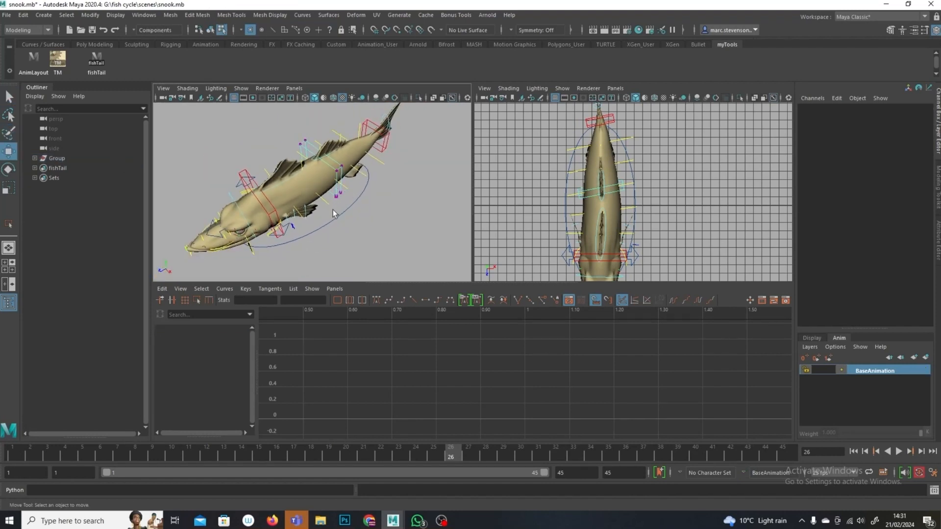
key(F8)
Step: Select the IKSpine3 control, rotate it about its Y axis, and undo the rotation
click(333, 209)
drag(389, 220, 388, 240)
alt+middle_drag(384, 197, 363, 252)
click(369, 197)
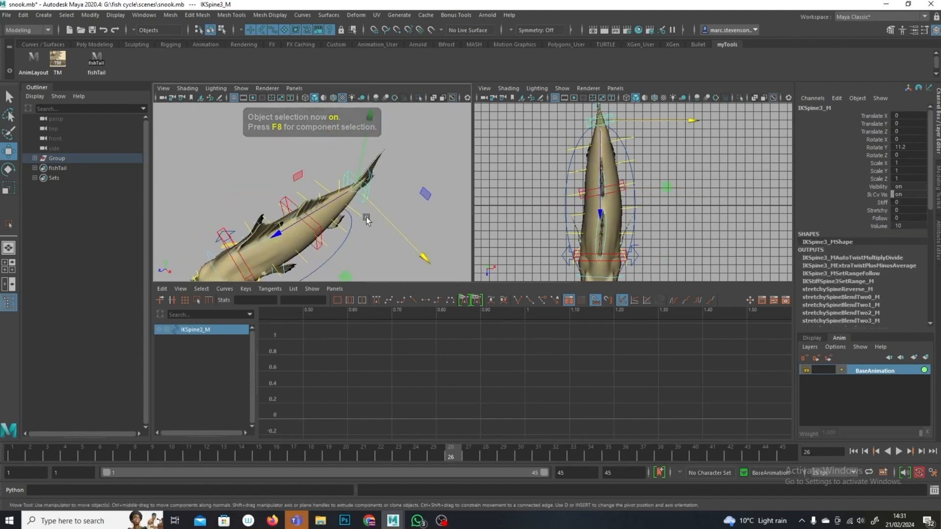
key(e)
drag(421, 254, 431, 230)
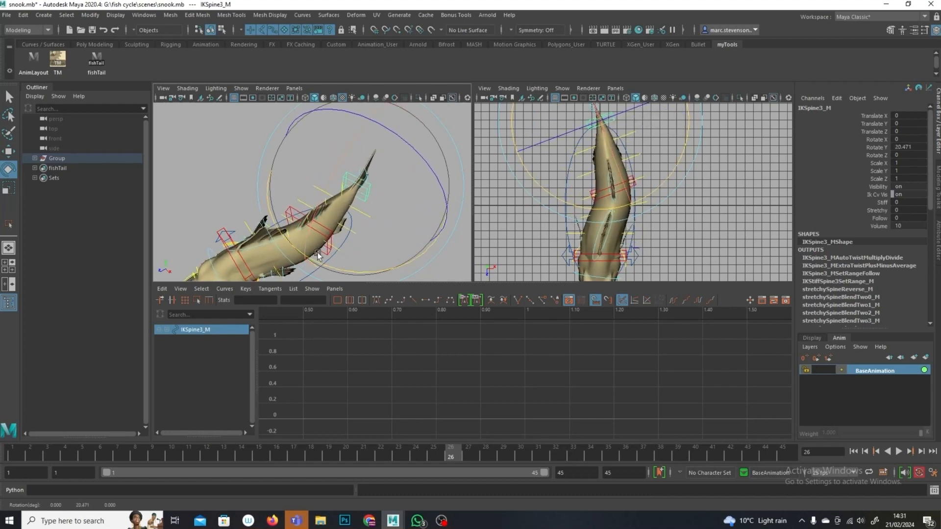
key(ctrl+z)
Step: Select the spine FK/IK switch control and set its FKIKBlend to 0 to return the spine to FK
alt+drag(236, 152, 259, 166)
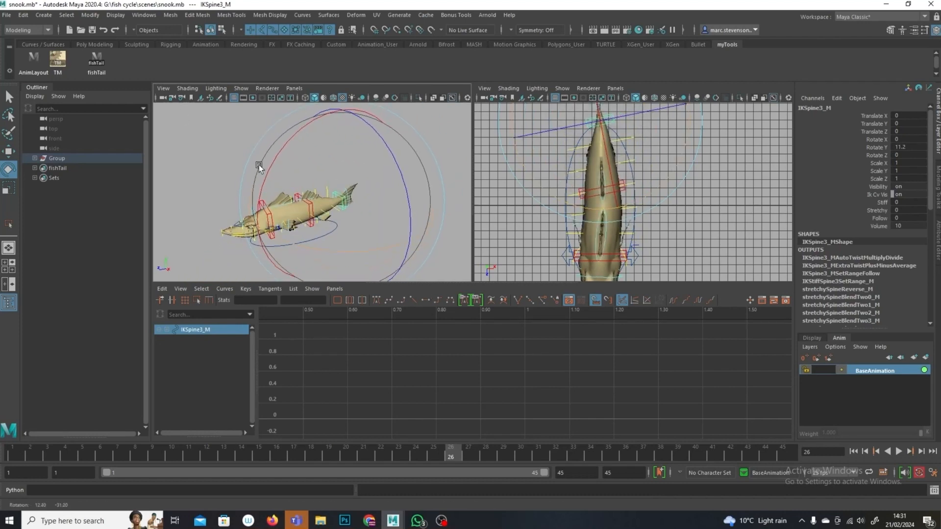
click(230, 243)
alt+drag(230, 242, 314, 218)
scroll(314, 218, up, 5)
click(312, 216)
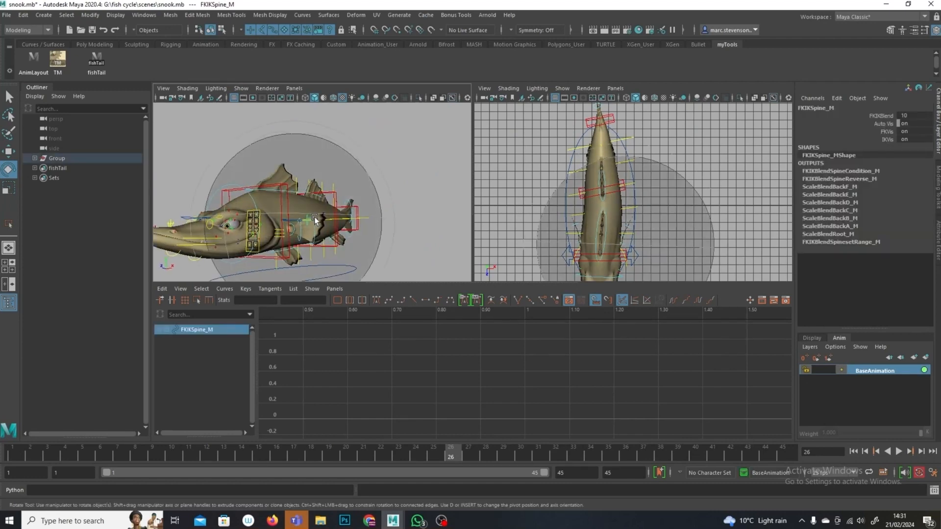
double_click(928, 118)
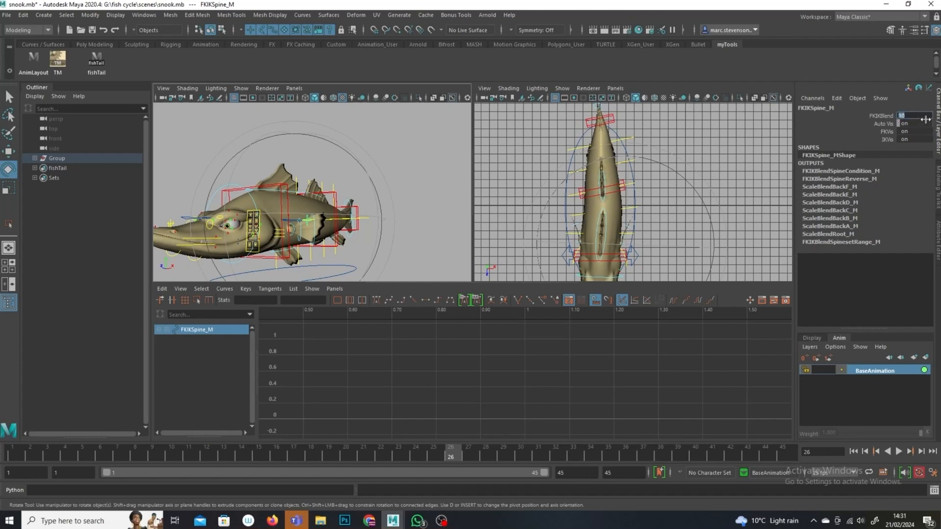
text(0)
key(Return)
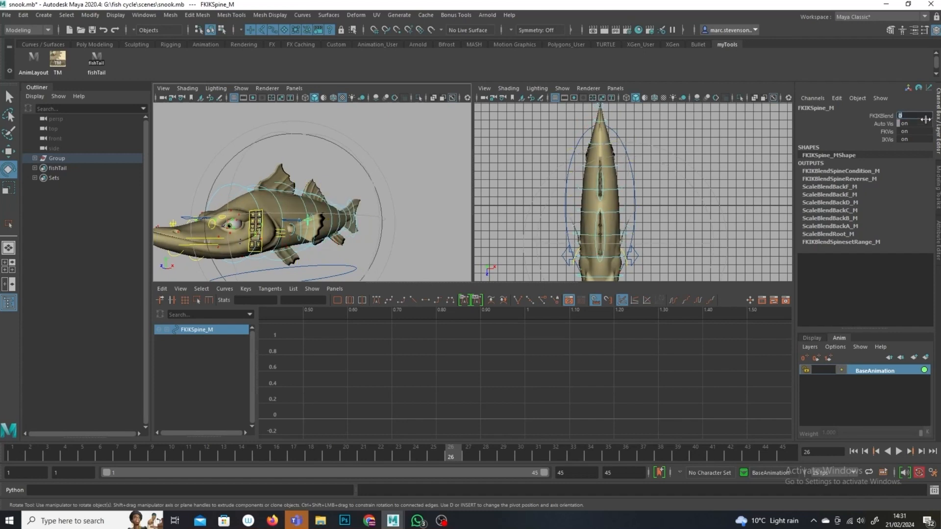
alt+drag(349, 171, 384, 245)
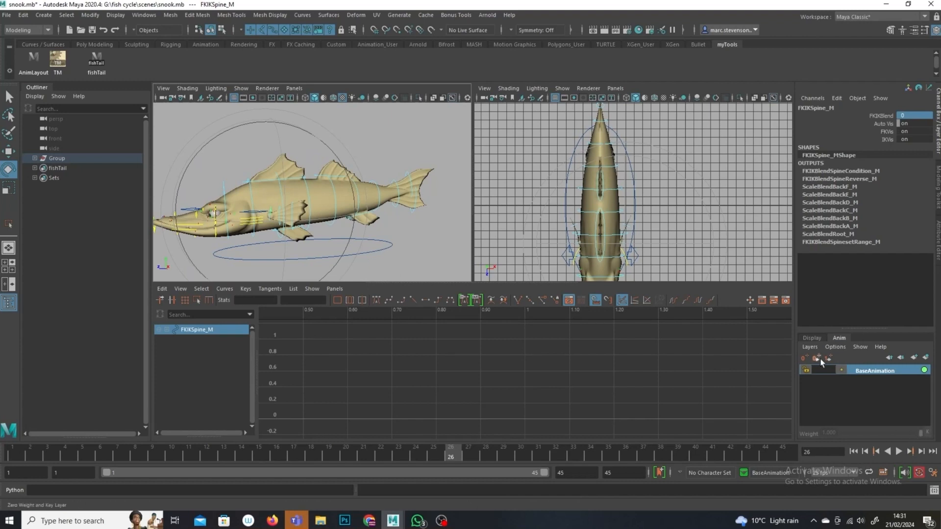
click(812, 338)
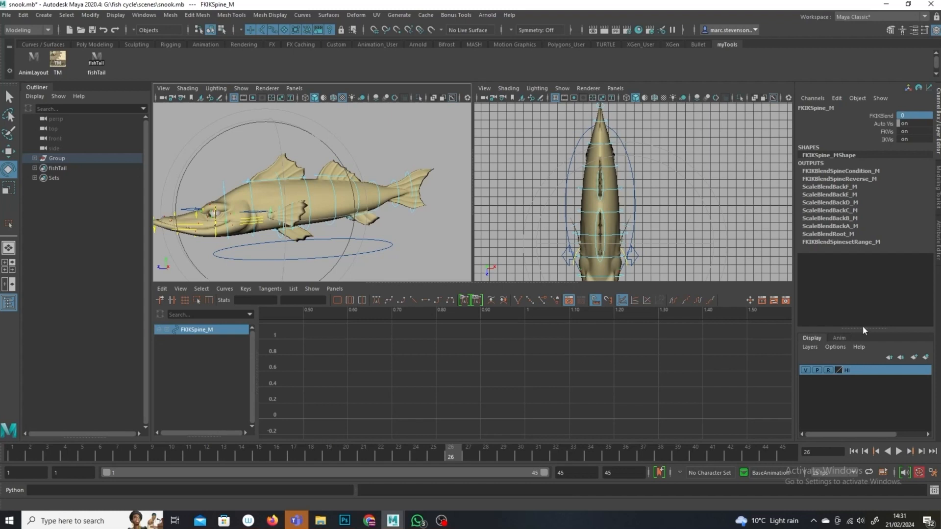
click(839, 338)
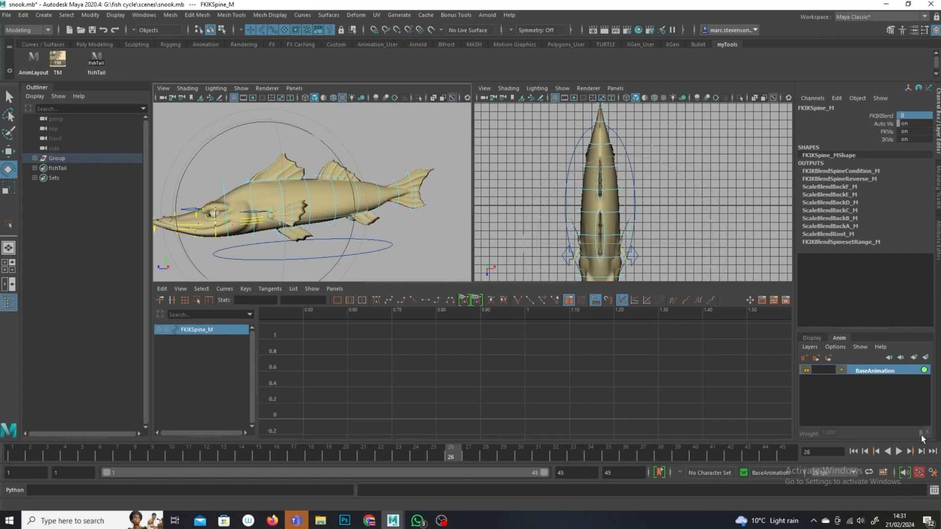
click(396, 263)
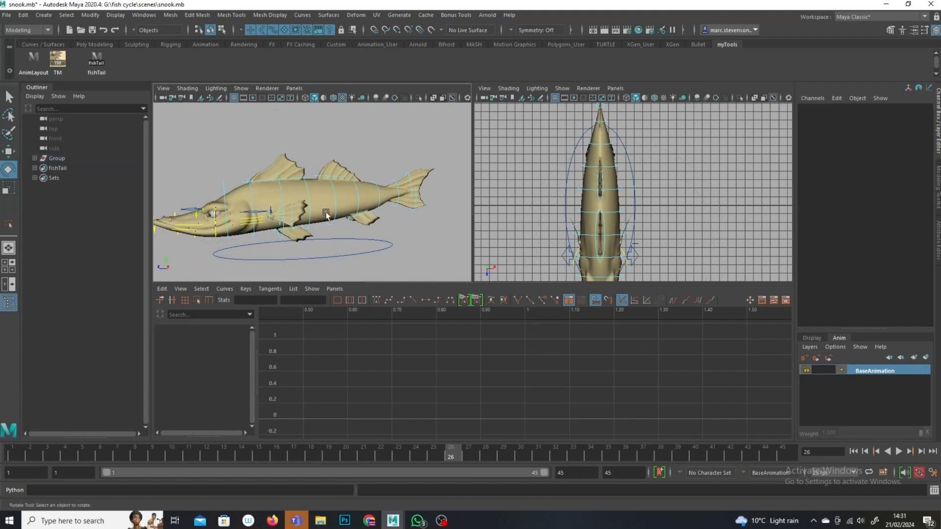
alt+drag(324, 217, 289, 209)
key(q)
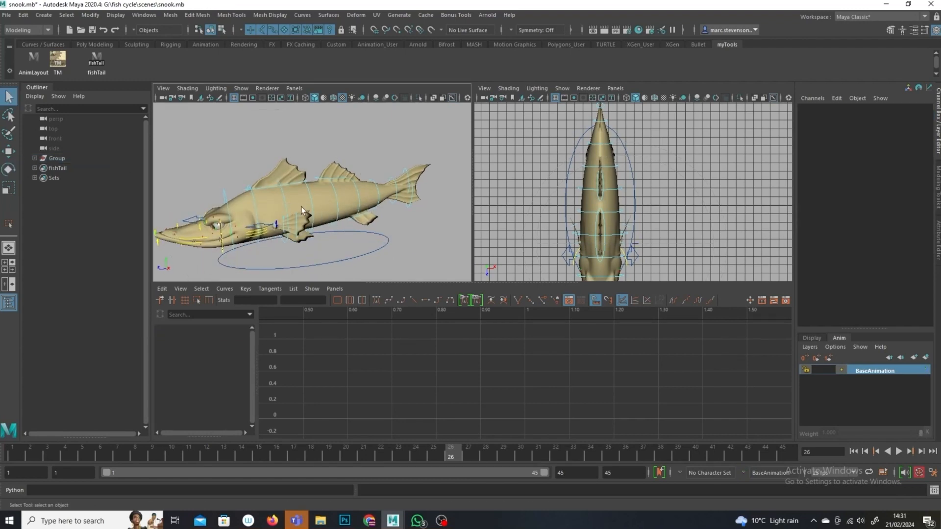
Step: Select the FK back controls A to F along the body together with the upper and lower tail fin controls
click(285, 199)
shift+click(313, 193)
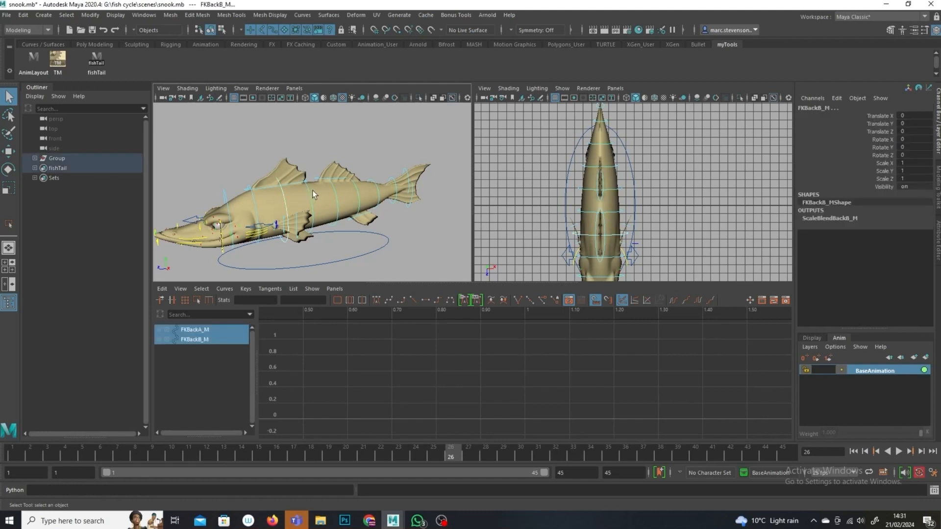
shift+click(336, 190)
shift+click(362, 190)
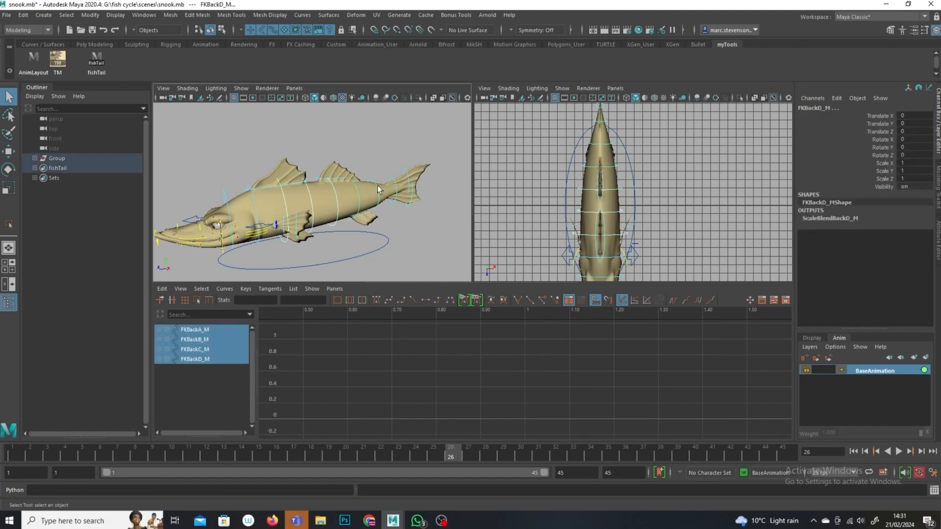
shift+click(378, 187)
shift+click(413, 178)
shift+click(408, 170)
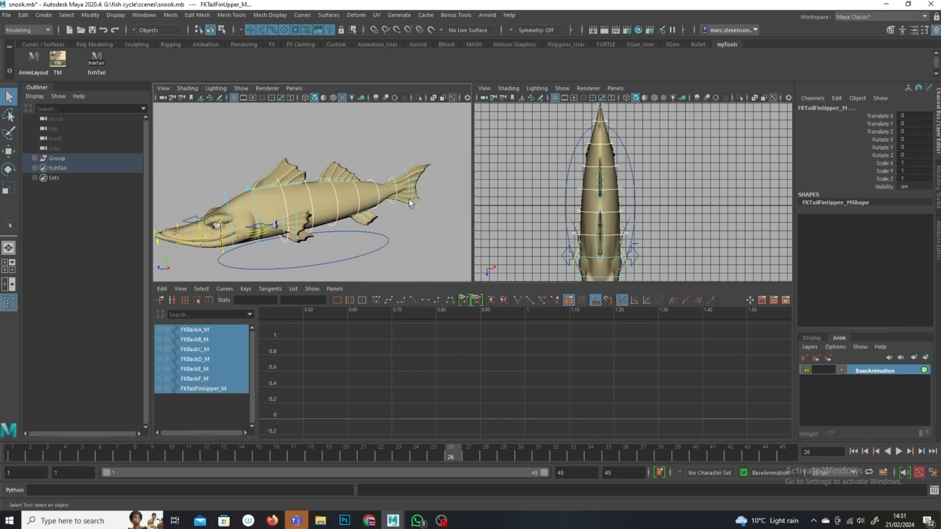
shift+click(410, 201)
alt+drag(413, 245, 383, 234)
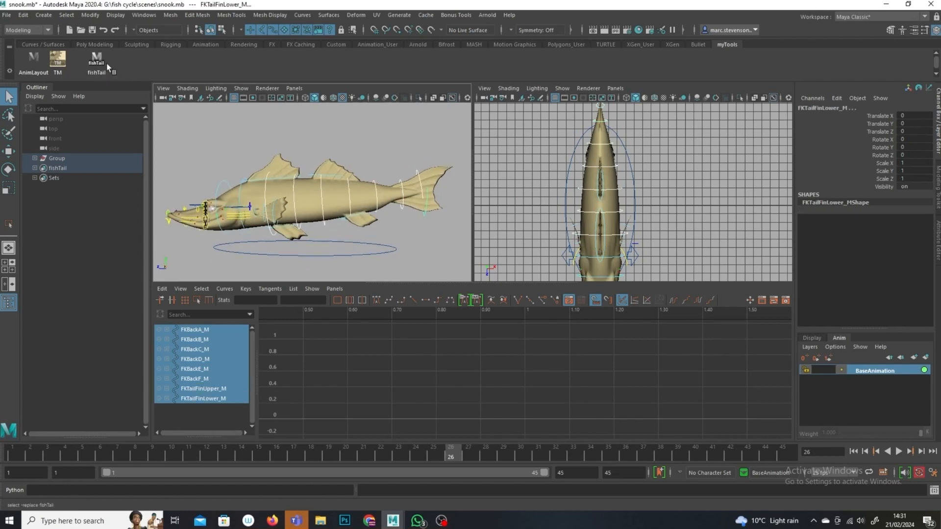
Step: Reselect the fish body and tail FK controls using the fishTail selection shelf button
click(44, 16)
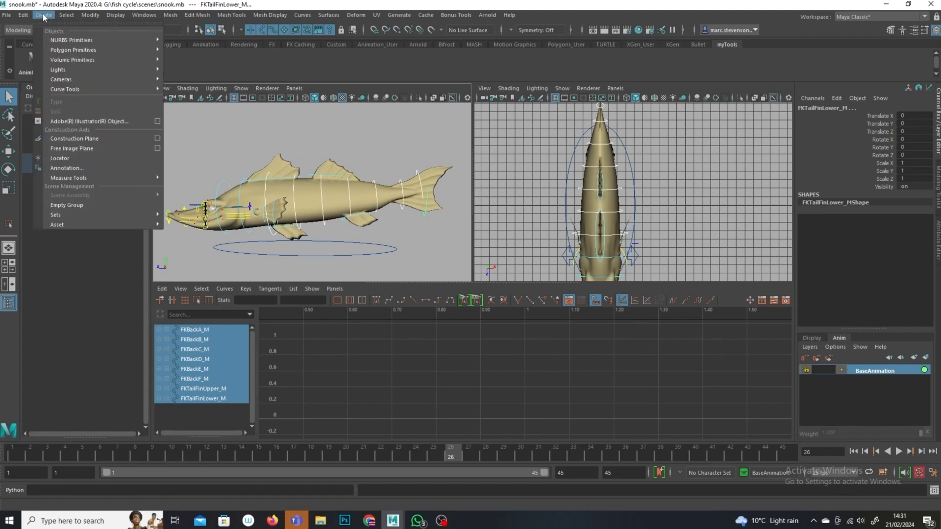
mouse_move(120, 214)
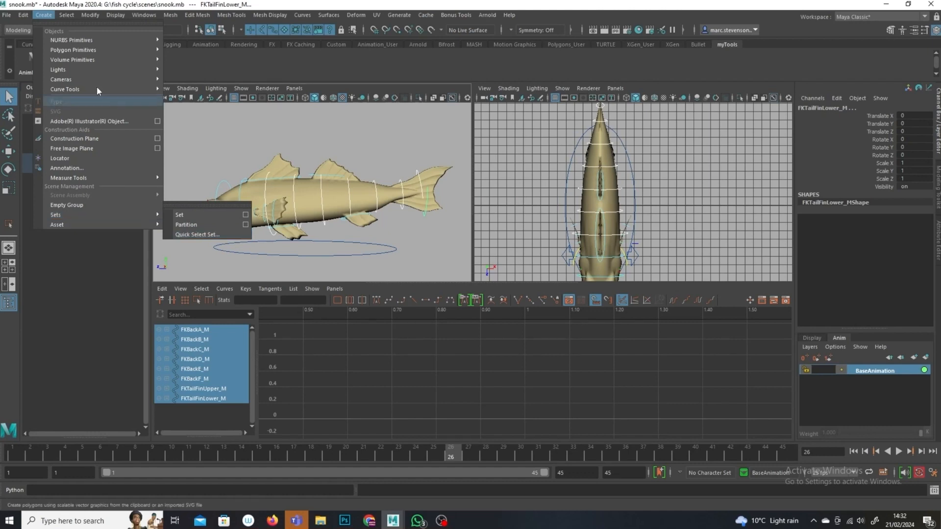
click(191, 55)
click(102, 63)
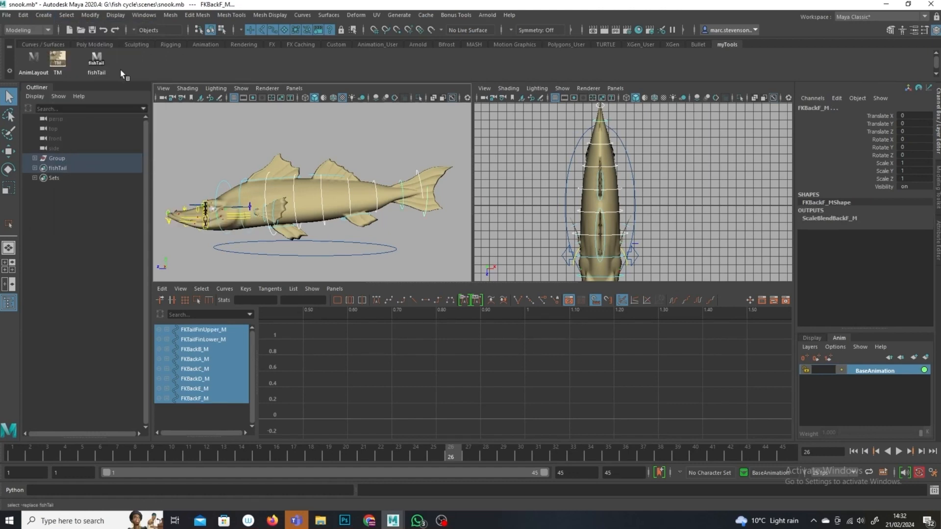
click(358, 248)
click(98, 62)
alt+drag(362, 240, 402, 249)
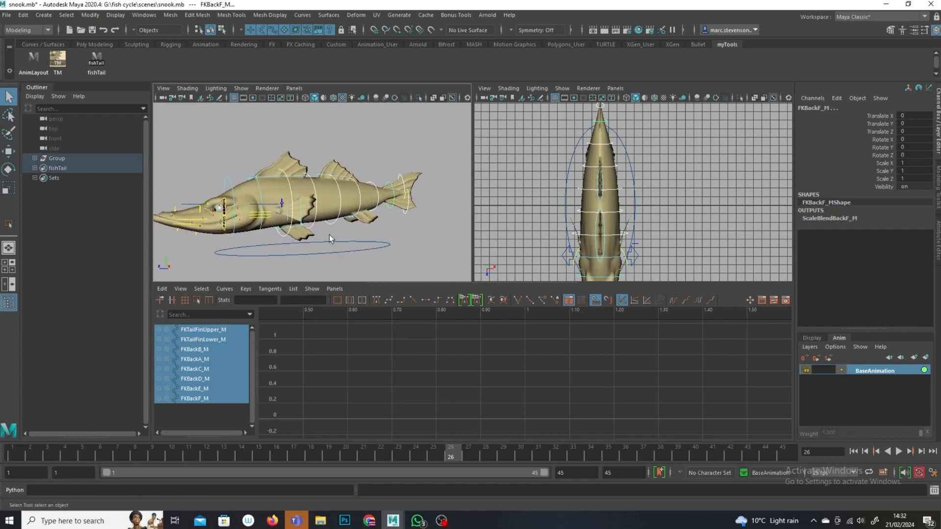
Step: Create a new animation layer from the selected controls and name it FishCycle
click(928, 360)
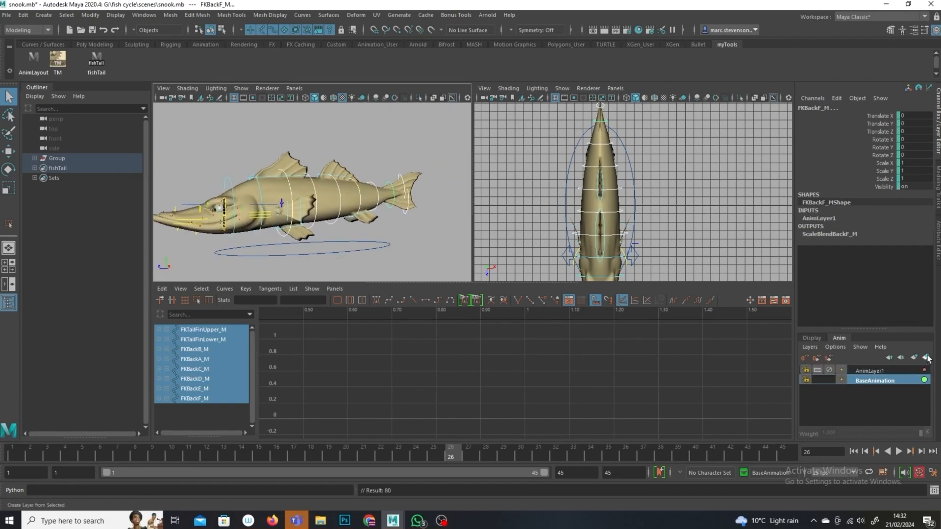
double_click(891, 370)
text(FishCycle)
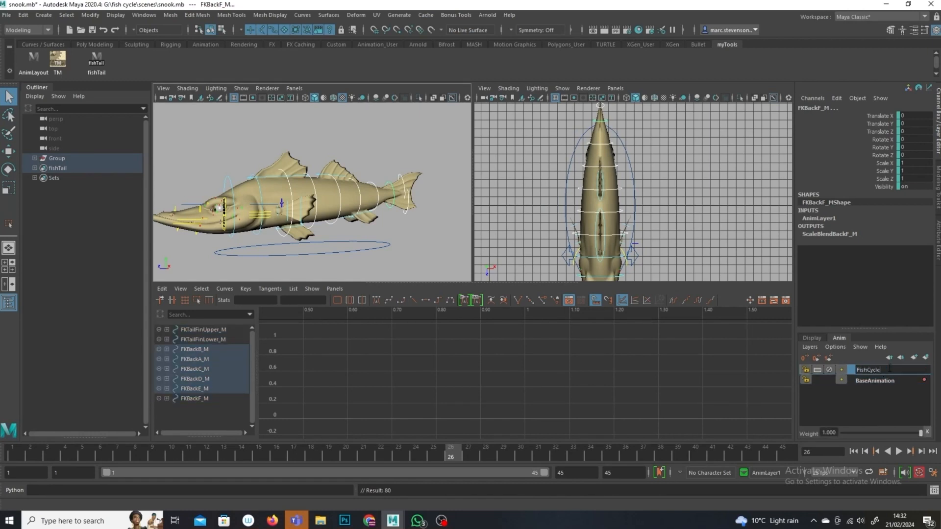
key(Return)
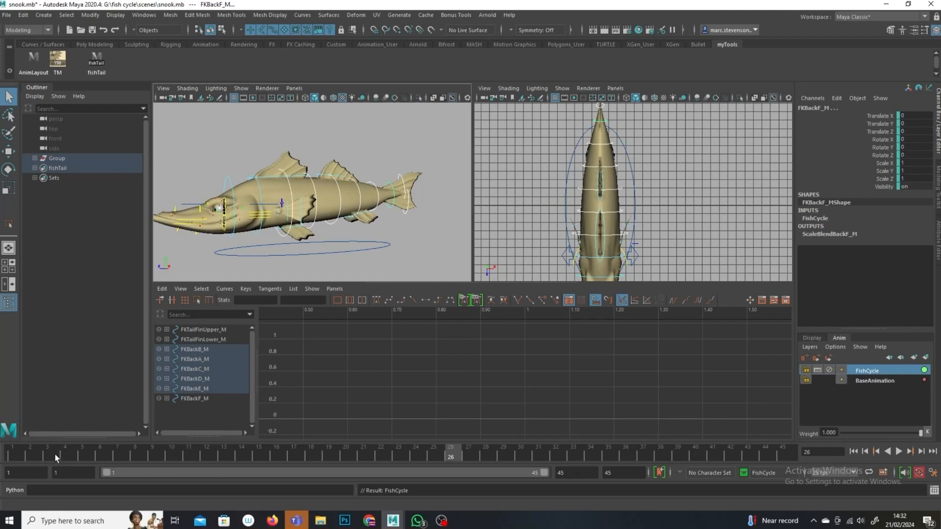
Step: Select the root FK control, rotate it with the Rotate tool, and undo the rotation
alt+drag(363, 230, 310, 169)
click(308, 176)
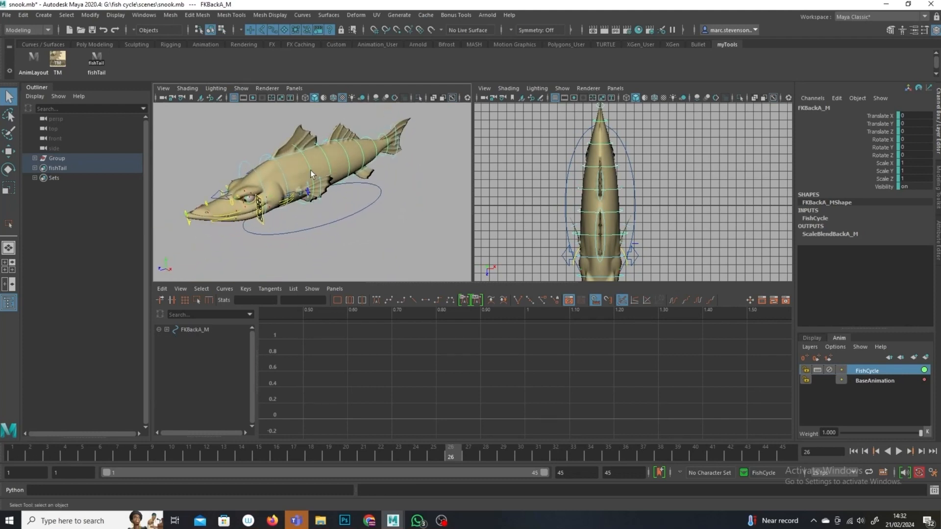
click(279, 168)
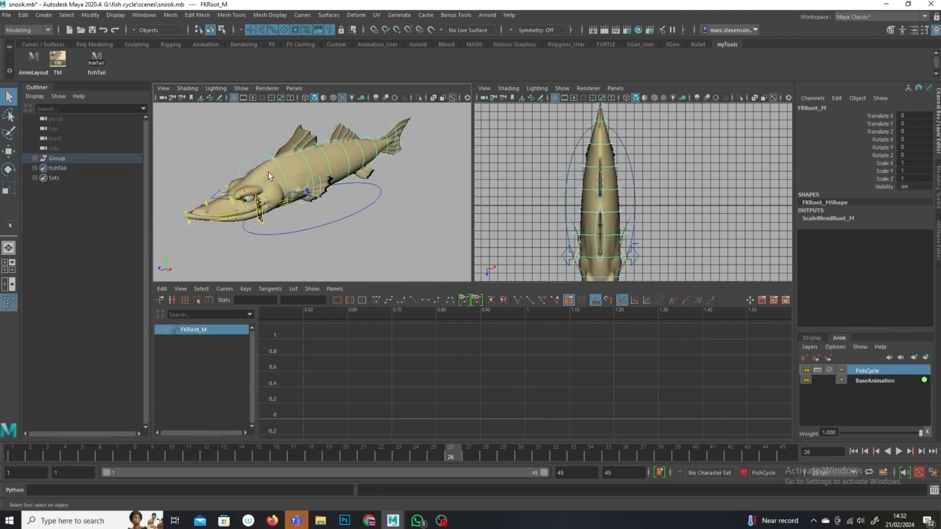
click(8, 169)
drag(312, 224, 350, 231)
key(ctrl+z)
click(385, 239)
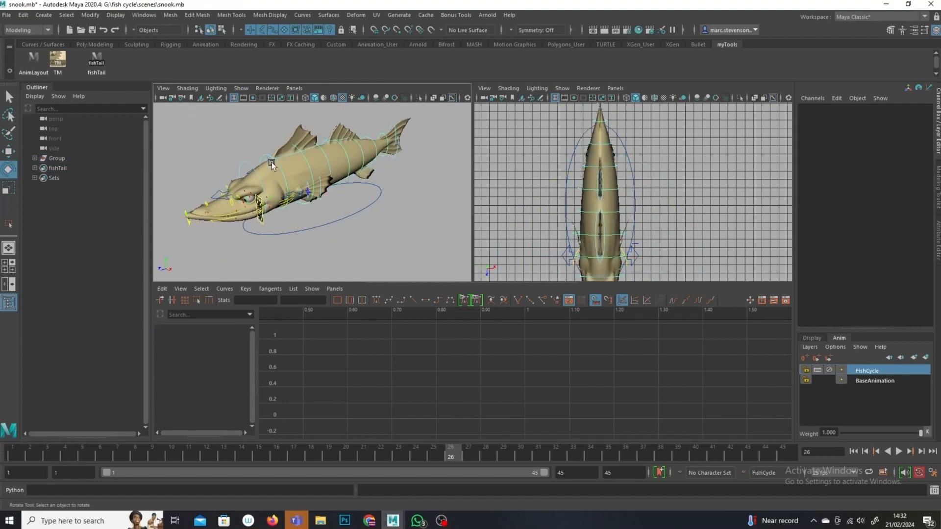
Step: Select the FKBackA control behind the head and set a key on it at frame 1
click(307, 161)
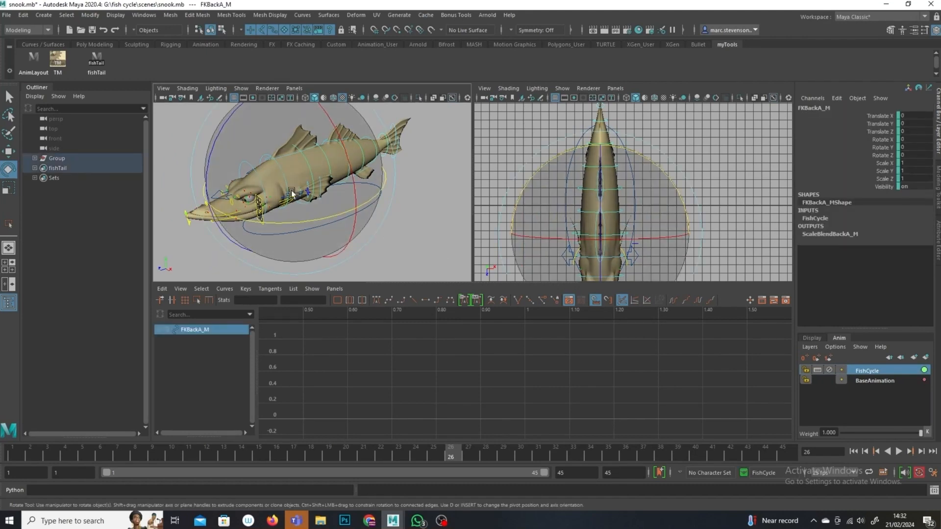
click(536, 122)
click(310, 169)
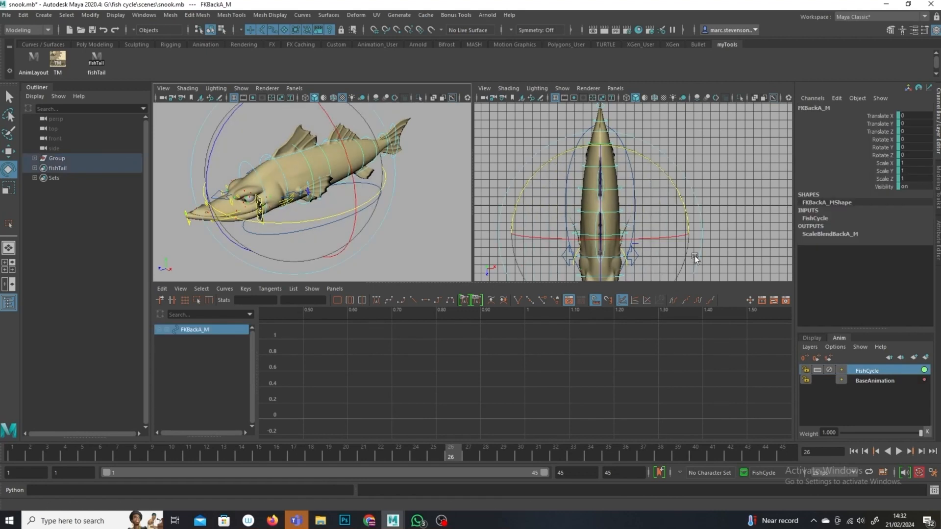
click(13, 453)
key(s)
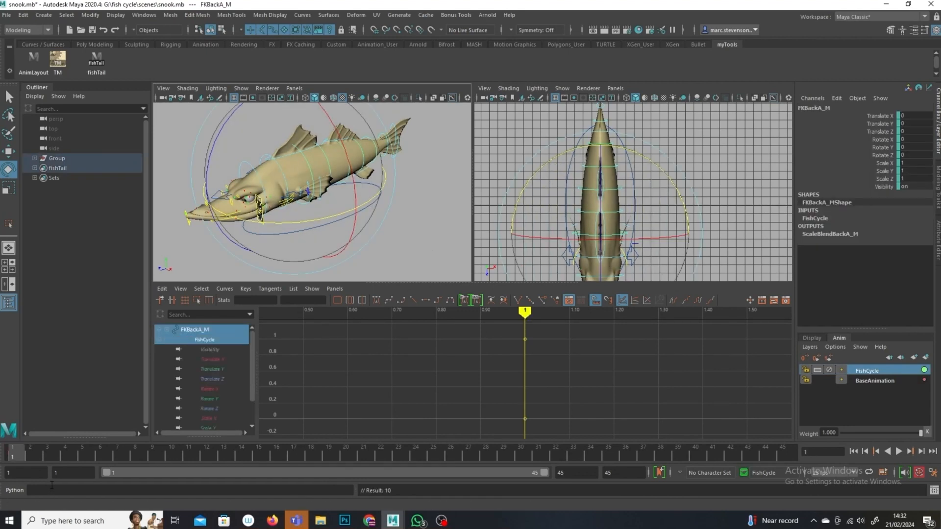
Step: Rotate the FKBackA control about 13 degrees in Y and key the same pose at frame 45
drag(686, 208, 665, 184)
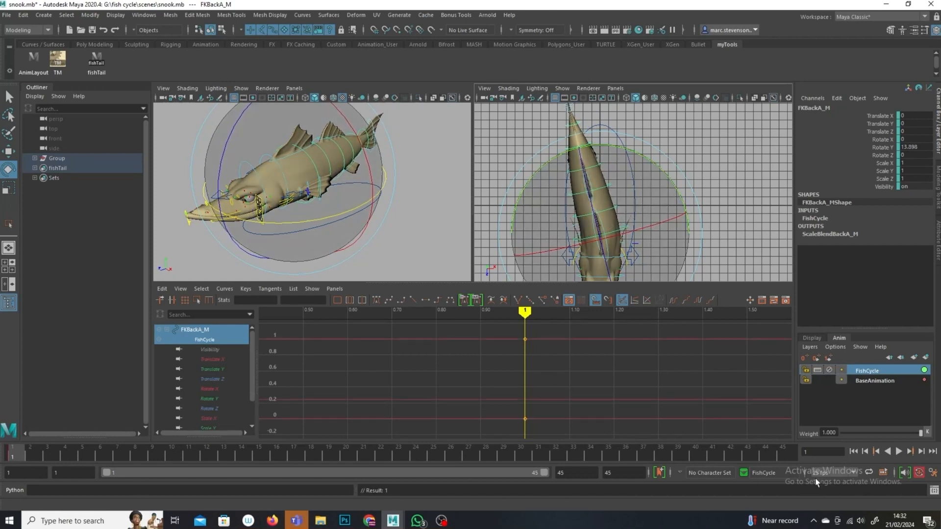
click(784, 456)
key(s)
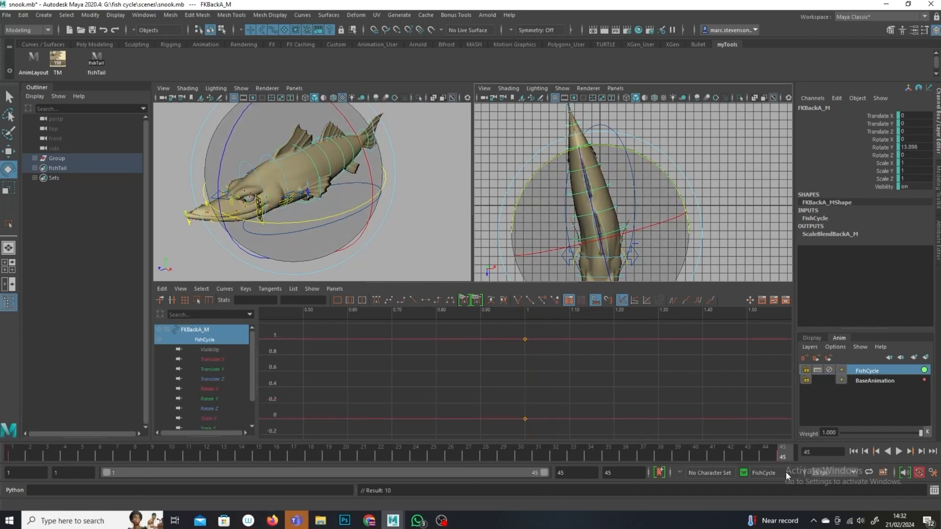
Step: At frame 23, rotate the FKBackA control to about -16 degrees in Y and frame its Rotate Y curve in the graph
click(399, 455)
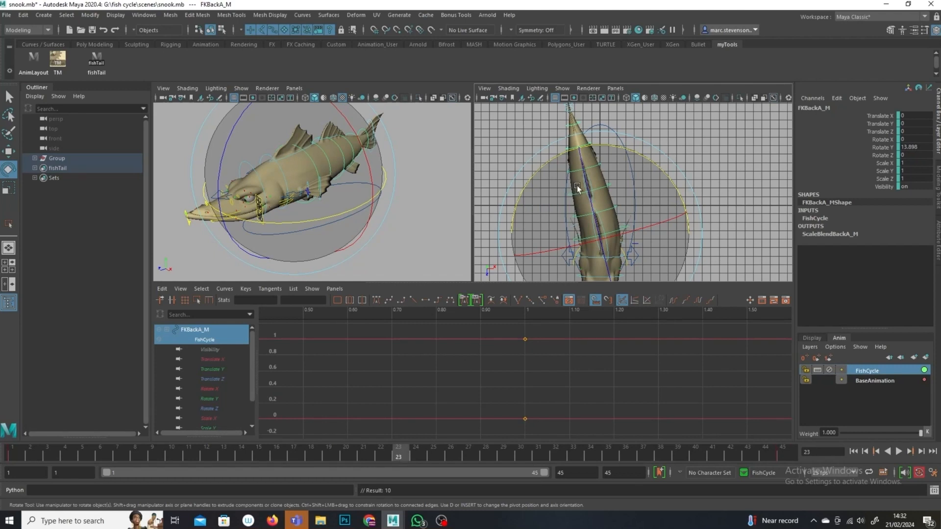
drag(673, 176, 690, 234)
click(222, 400)
key(f)
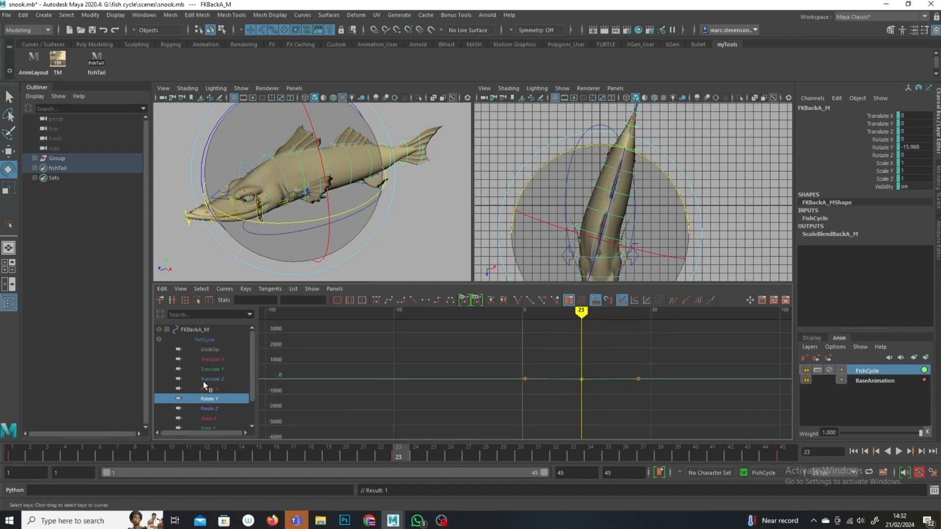
Step: Frame the FKBackA Rotate Y curve, set it to cycle before and after its keys, and scrub the timeline to preview
key(f)
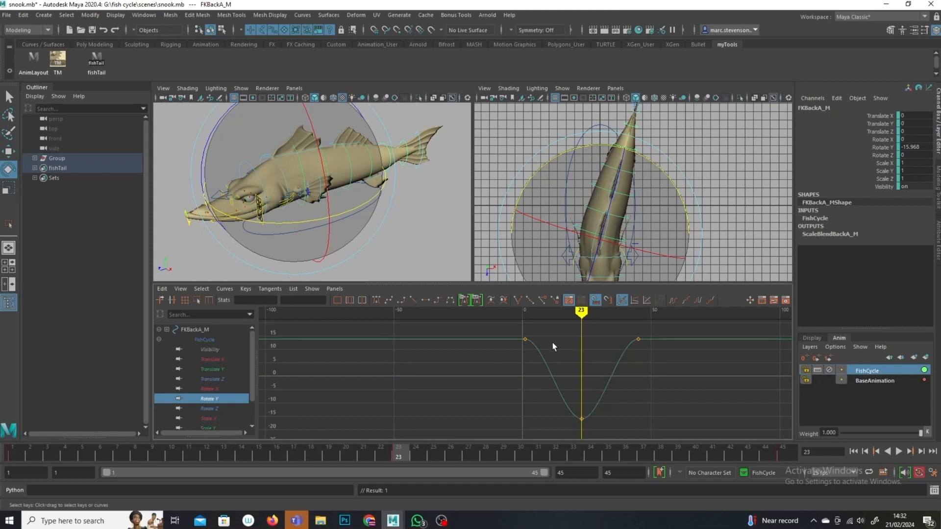
click(687, 299)
click(675, 301)
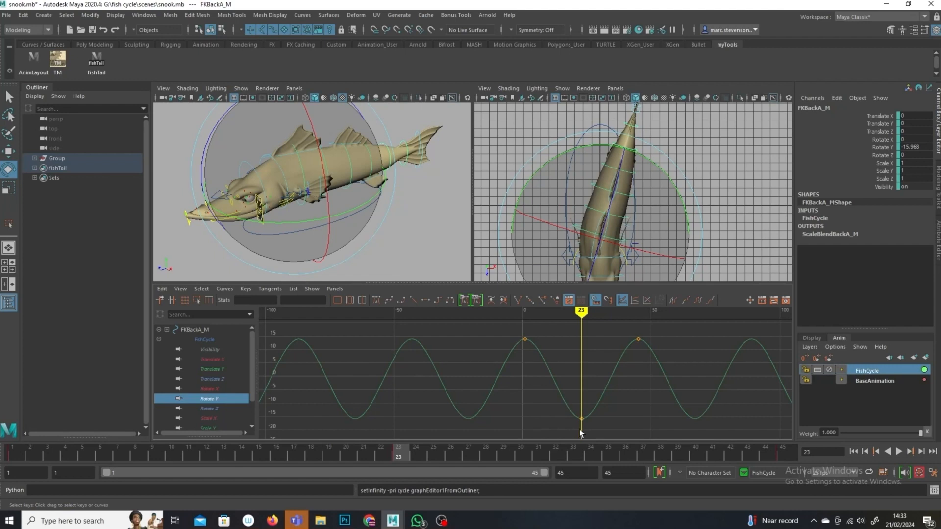
drag(569, 435, 569, 435)
shift+middle_drag(582, 432, 582, 427)
mouse_move(581, 311)
mouse_down()
mouse_move(531, 311)
mouse_move(579, 326)
mouse_up()
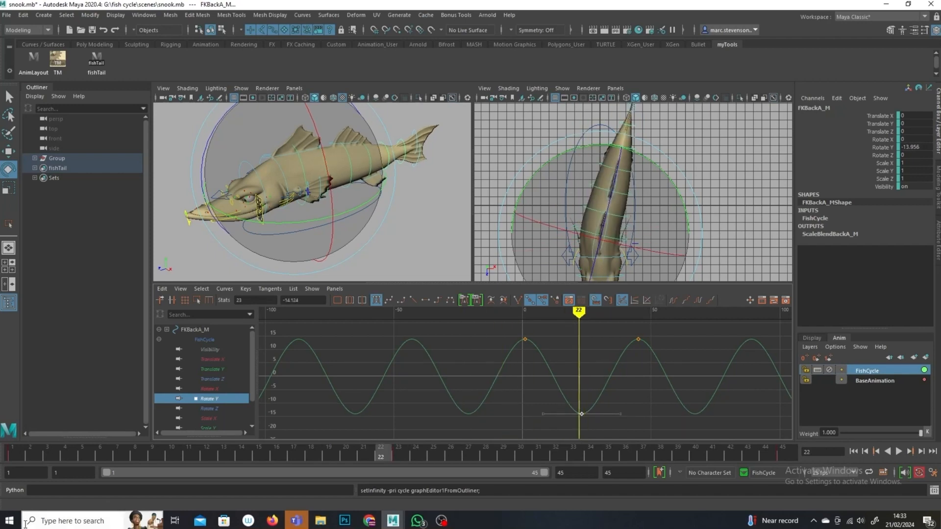
click(13, 455)
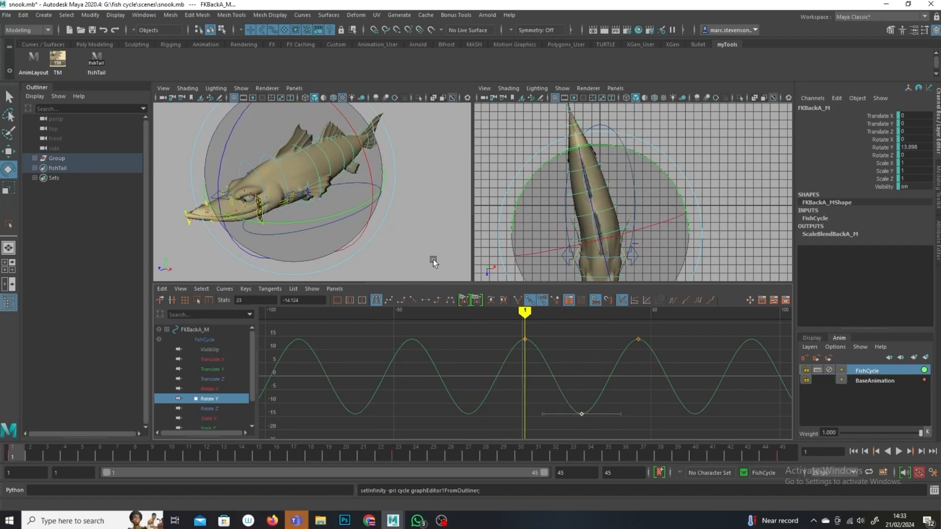
Step: Reselect the FKBackA control and copy all keys of its Rotate Y curve
click(744, 218)
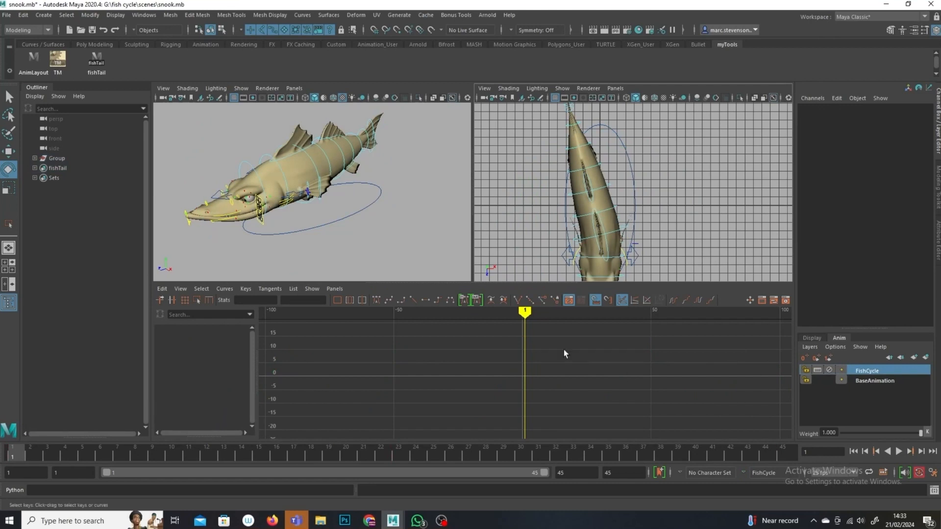
click(620, 232)
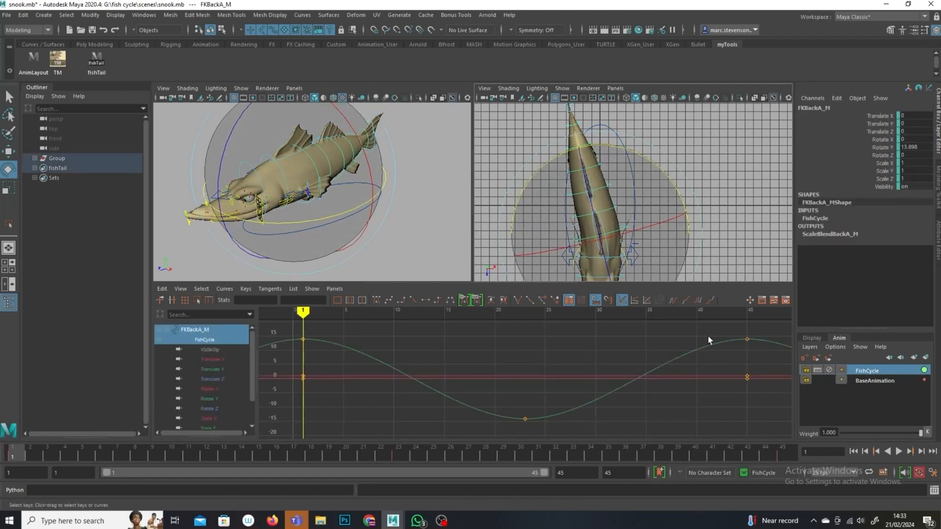
click(210, 398)
scroll(485, 387, down, 6)
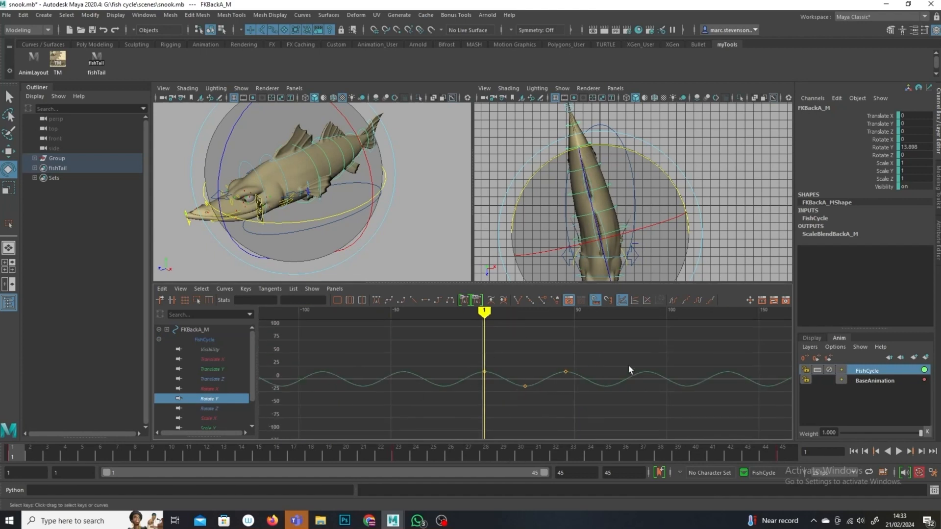
drag(627, 342, 319, 398)
click(162, 290)
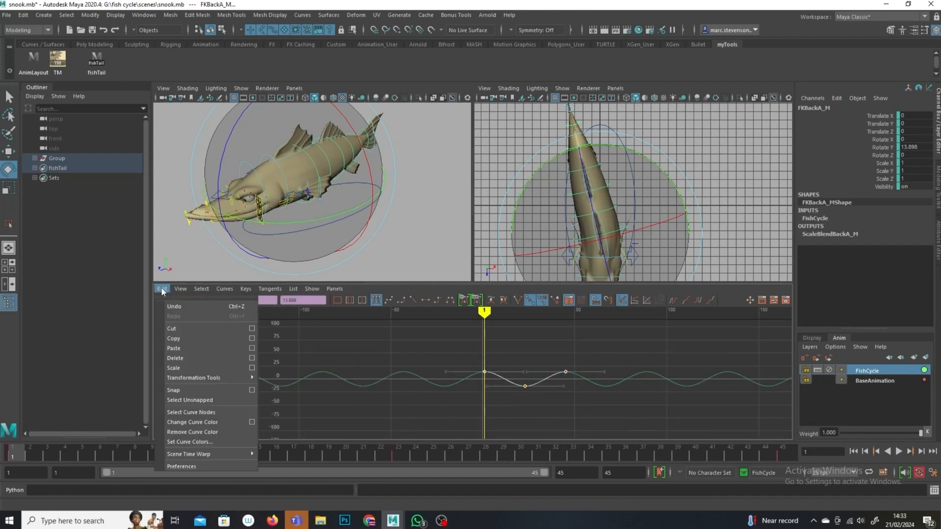
click(183, 339)
Step: Select the FKBackB control, key it at frame 6, and paste the copied keys onto its Rotate Y curve
click(718, 224)
click(616, 206)
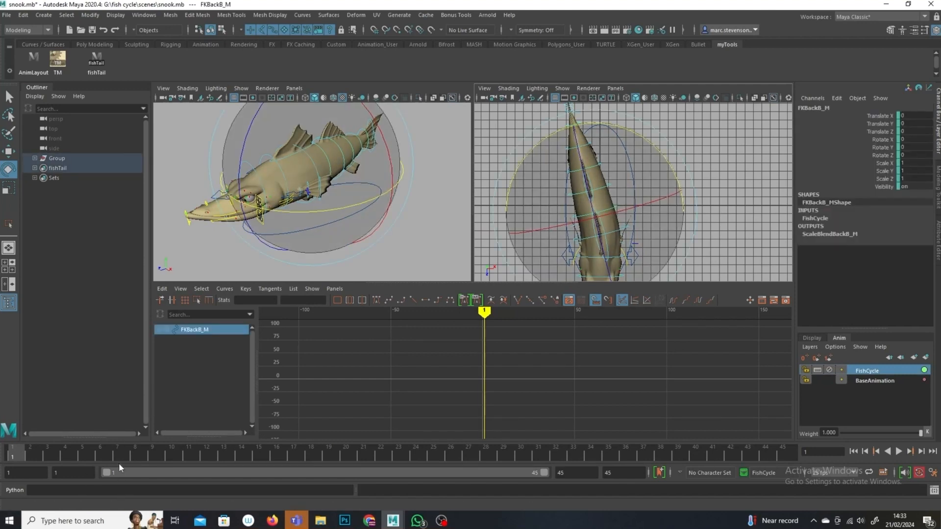
click(104, 457)
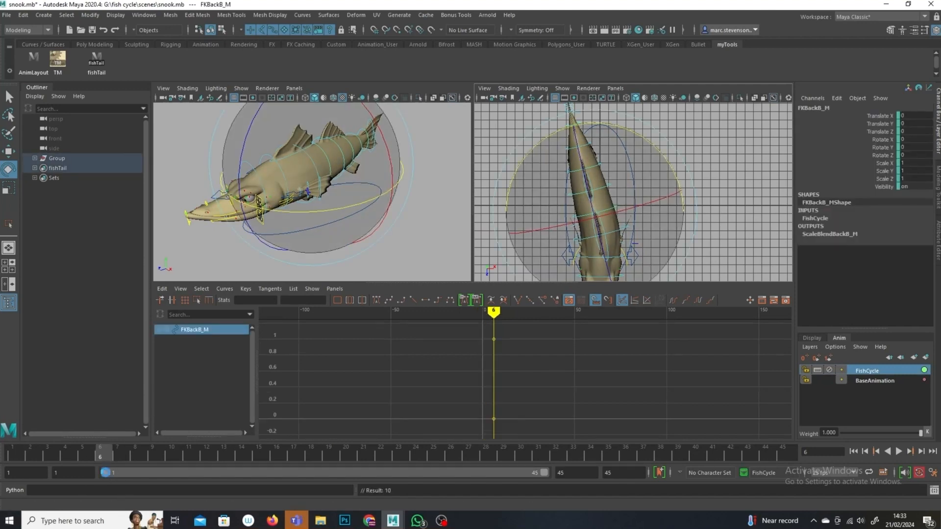
key(s)
click(218, 401)
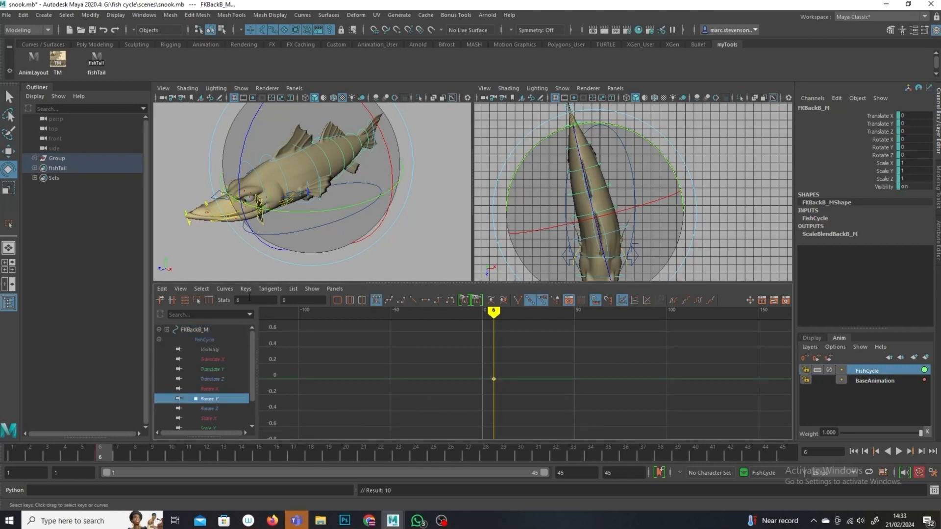
click(162, 289)
click(219, 348)
Step: Set the FKBackB Rotate Y curve to cycle before and after its keys
alt+shift+right_drag(659, 423, 588, 382)
scroll(613, 384, up, 6)
click(698, 300)
click(674, 300)
click(731, 223)
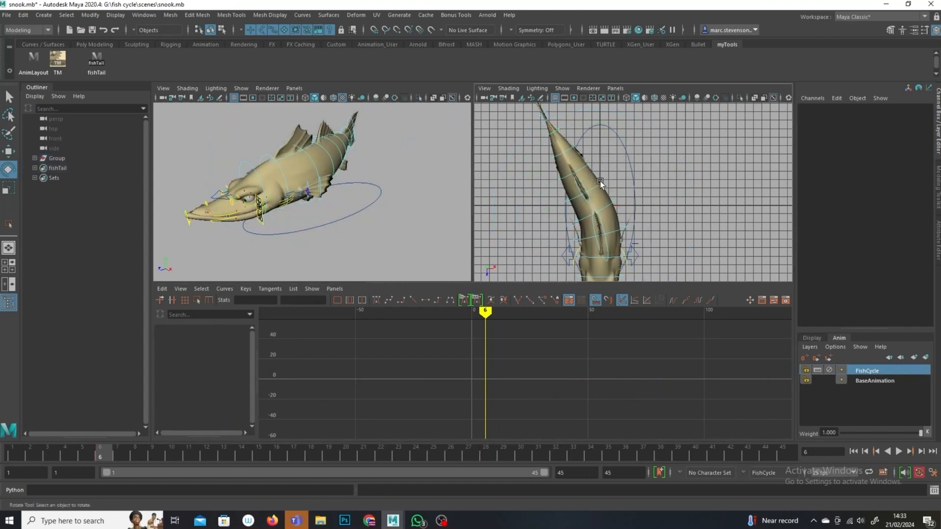
Step: Select the FKBackC control, key it at frame 11, and paste the copied keys onto its Rotate Y curve
click(600, 181)
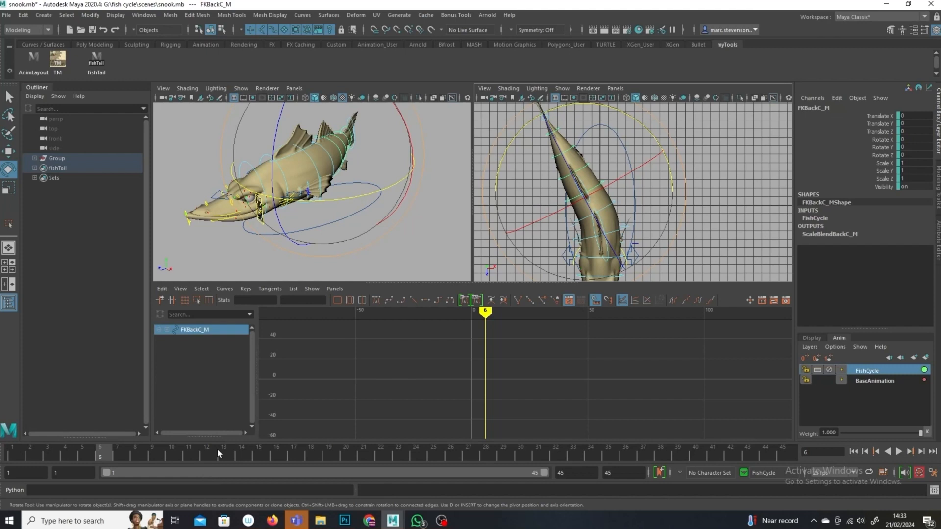
click(197, 457)
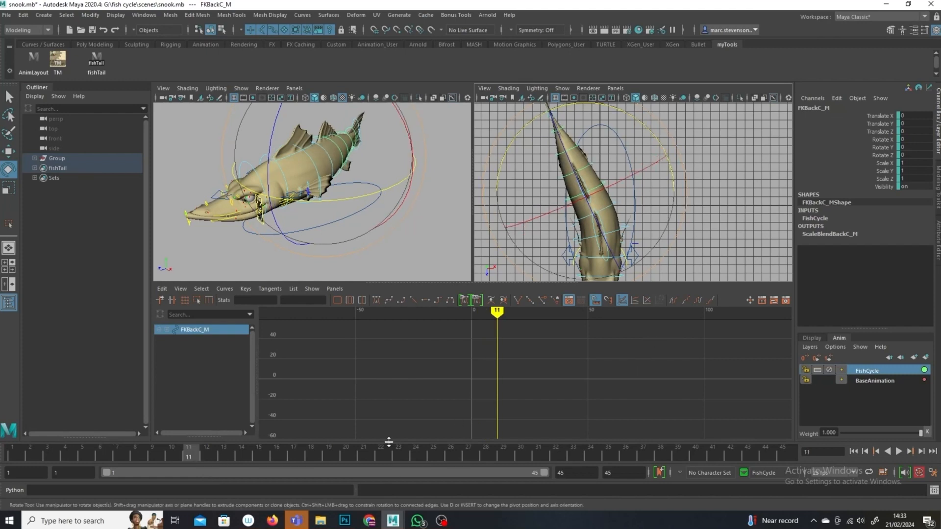
key(s)
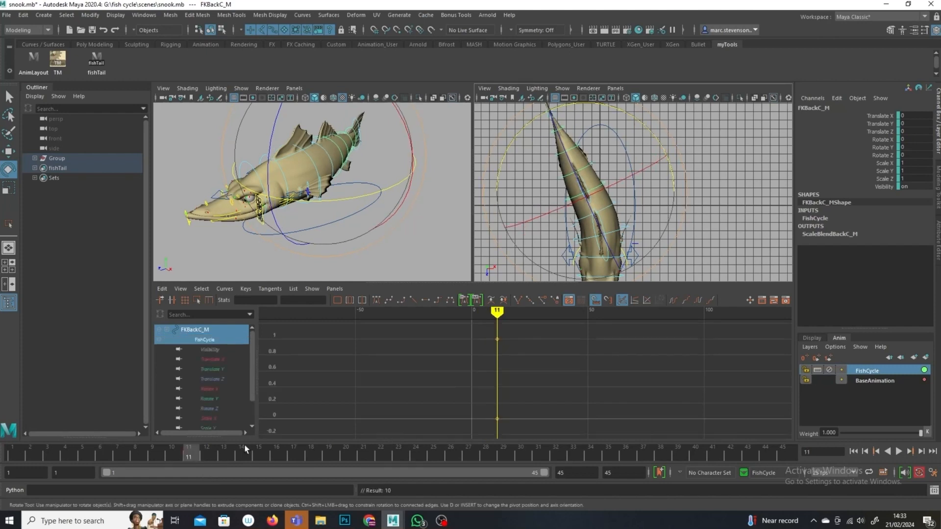
click(208, 398)
drag(541, 362, 390, 419)
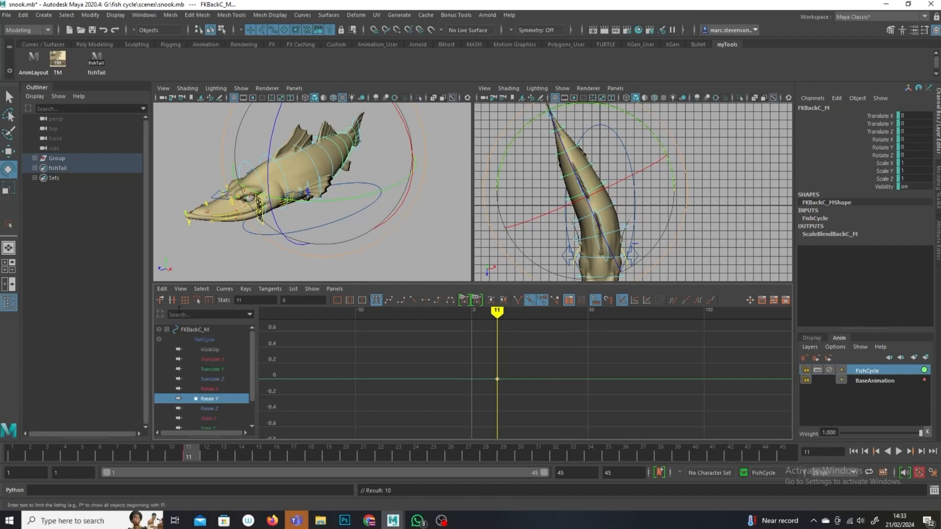
click(162, 289)
click(221, 349)
Step: Set the FKBackC Rotate Y curve to cycle before and after its keys
alt+right_drag(660, 401, 652, 370)
click(699, 300)
click(672, 300)
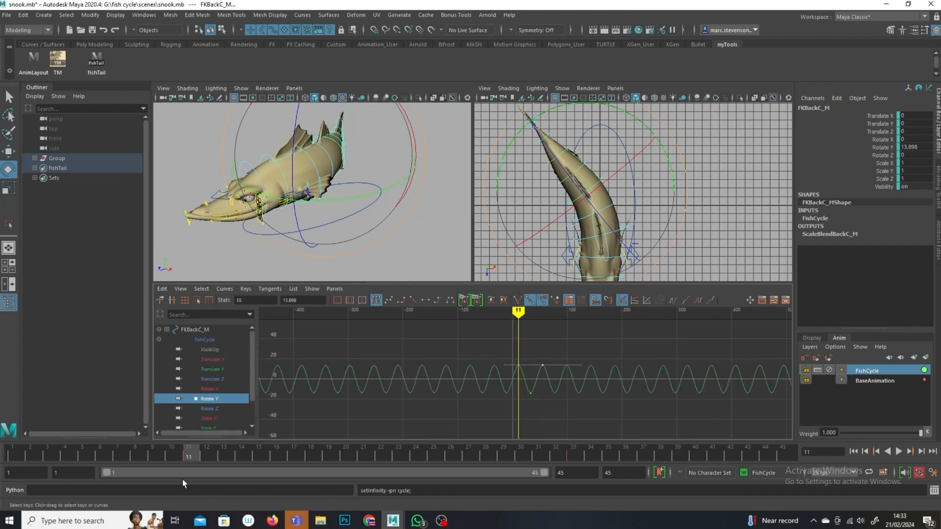
click(712, 237)
Step: Select the FKBackD control, key it at frame 16, and paste the copied keys onto its Rotate Y curve
click(583, 162)
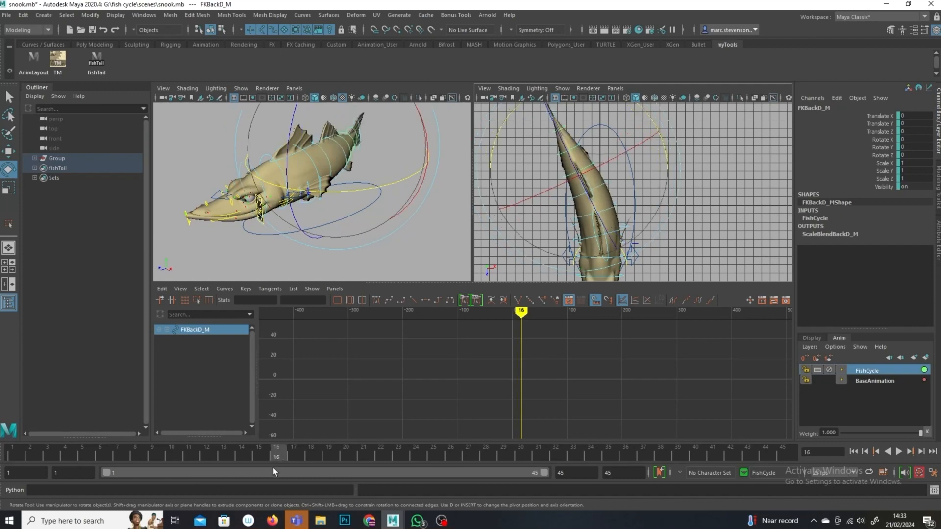
key(s)
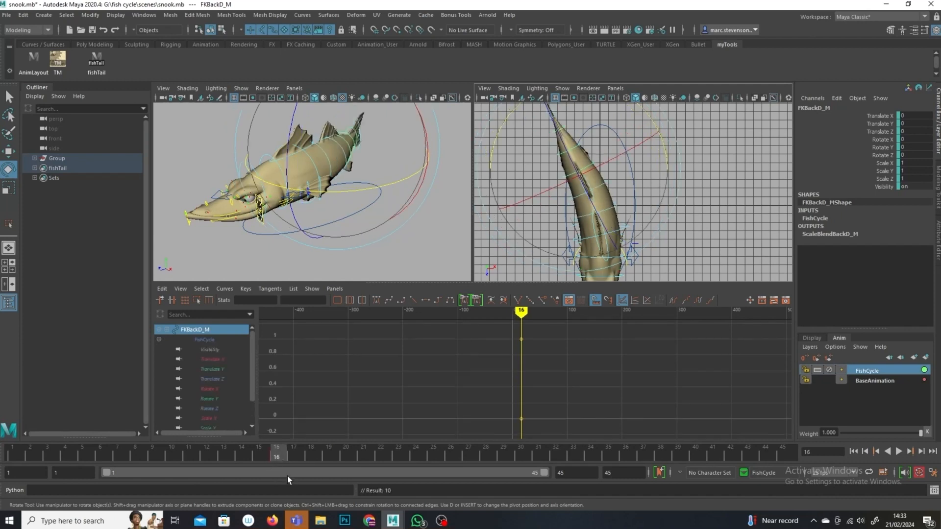
click(219, 400)
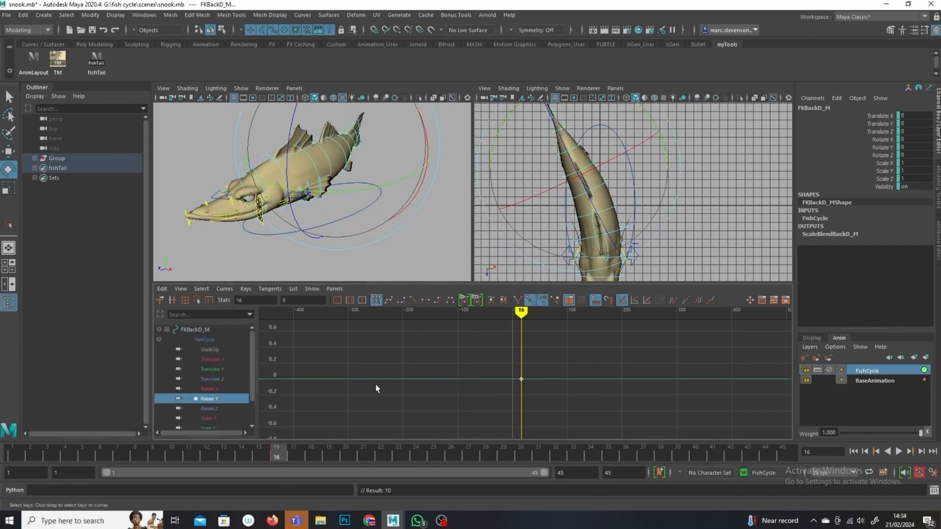
click(163, 289)
click(206, 348)
Step: Frame the FKBackD Rotate Y curve and set it to cycle before and after its keys
key(f)
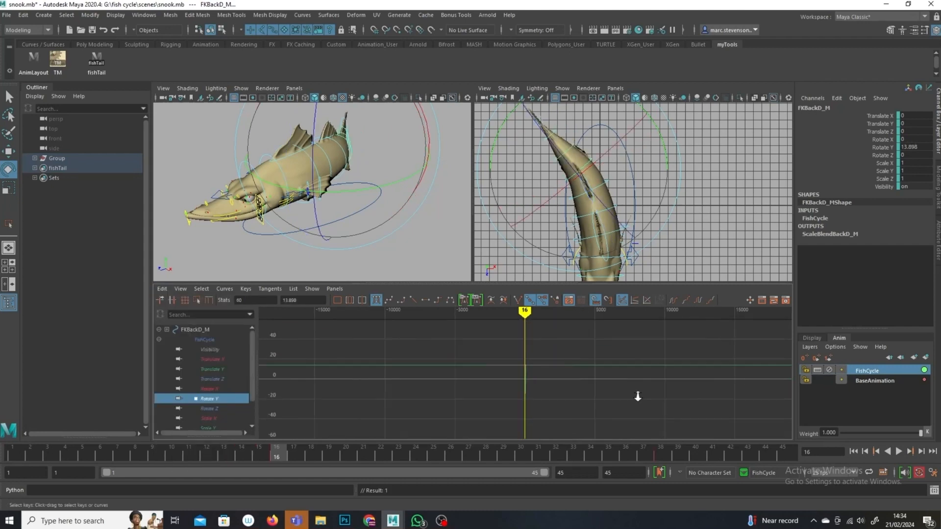
alt+right_drag(674, 418, 560, 413)
click(698, 300)
click(673, 301)
alt+right_drag(525, 402, 602, 410)
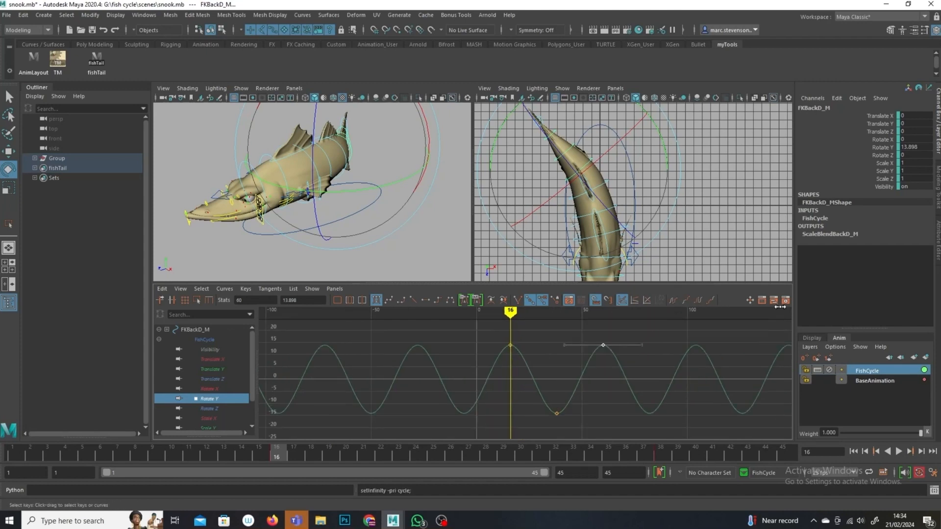
click(704, 242)
Step: Select the FKBackE control, key it at frame 21, and paste the copied keys onto its Rotate Y curve
click(572, 149)
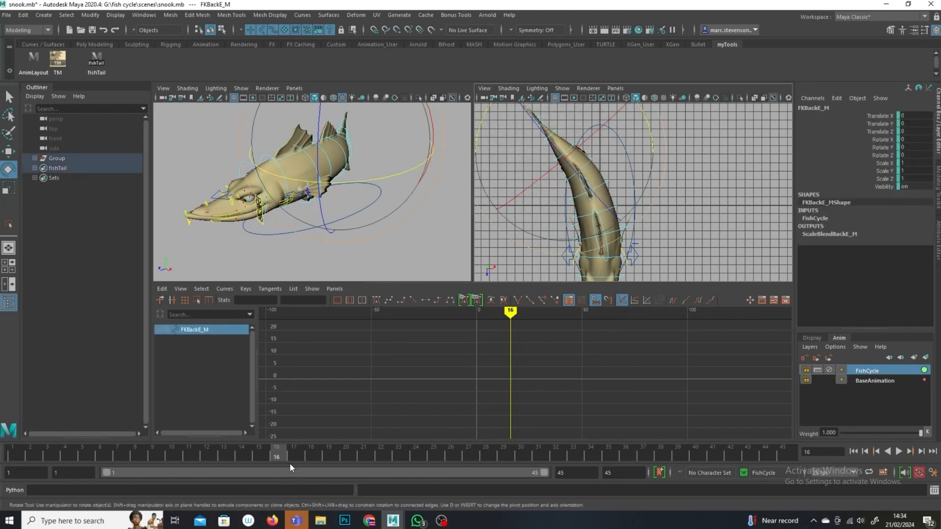
click(364, 455)
key(s)
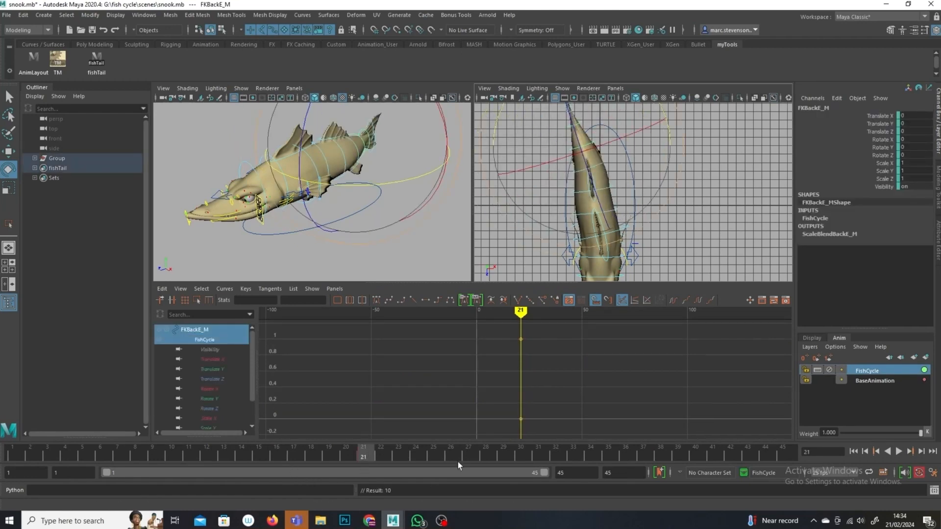
click(210, 398)
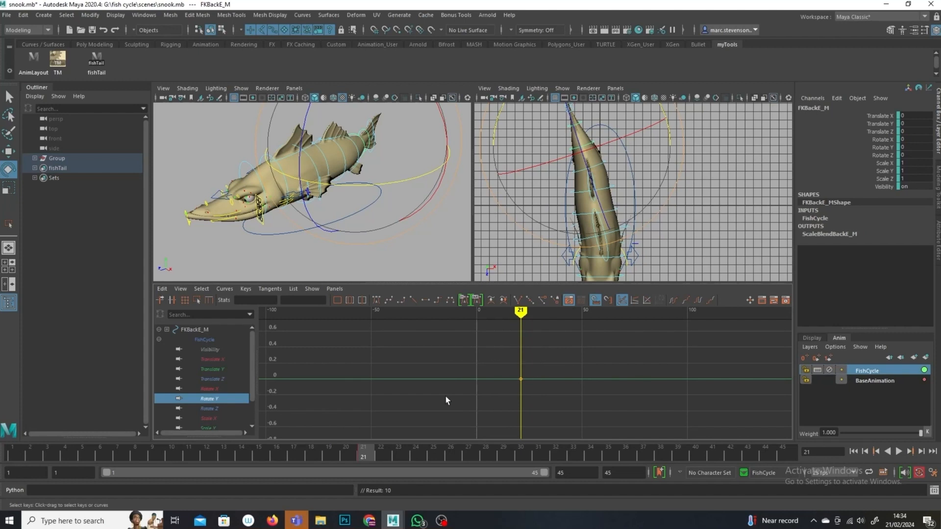
drag(446, 396, 446, 396)
click(164, 289)
click(204, 347)
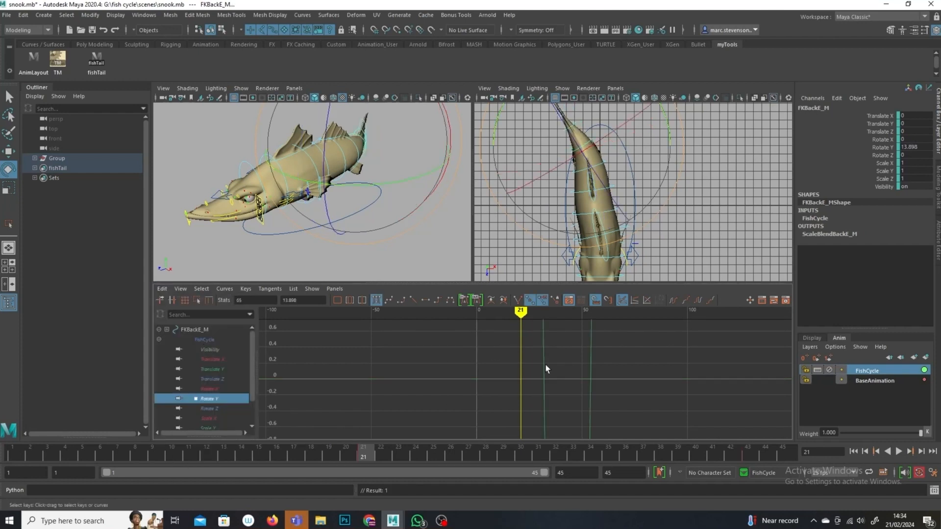
Step: Set the FKBackE Rotate Y curve to cycle before and after its keys
alt+right_drag(668, 400, 608, 387)
click(688, 299)
click(674, 300)
drag(524, 310, 616, 325)
click(633, 140)
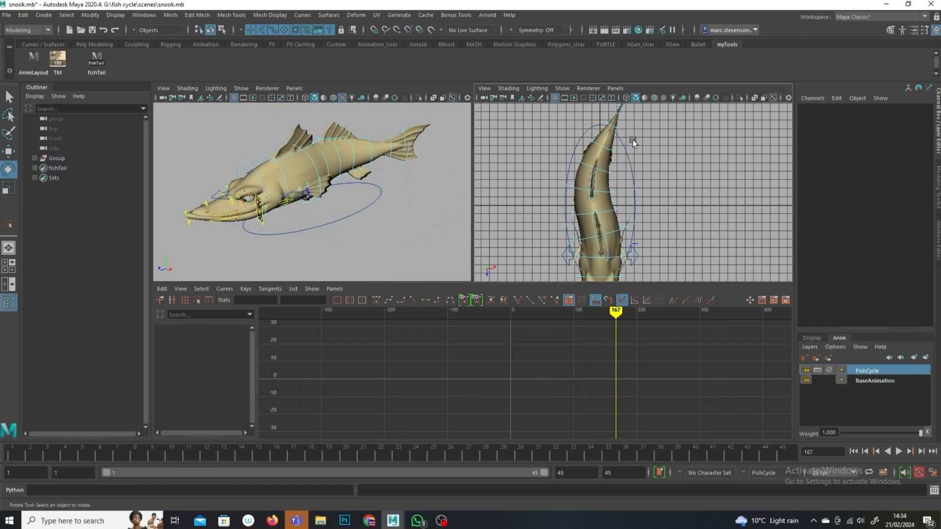
Step: Select the FKBackF control, key it at frame 26, and paste the copied keys onto its Rotate Y curve
click(619, 133)
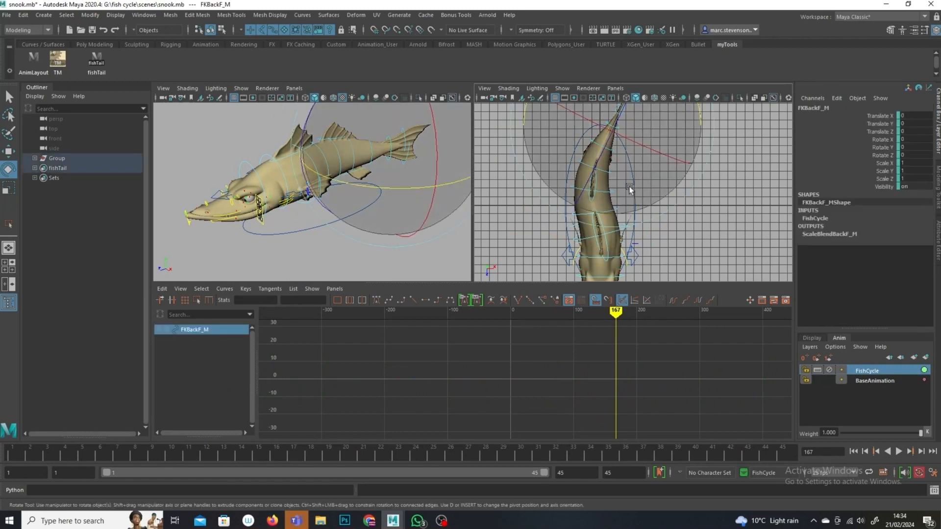
click(456, 455)
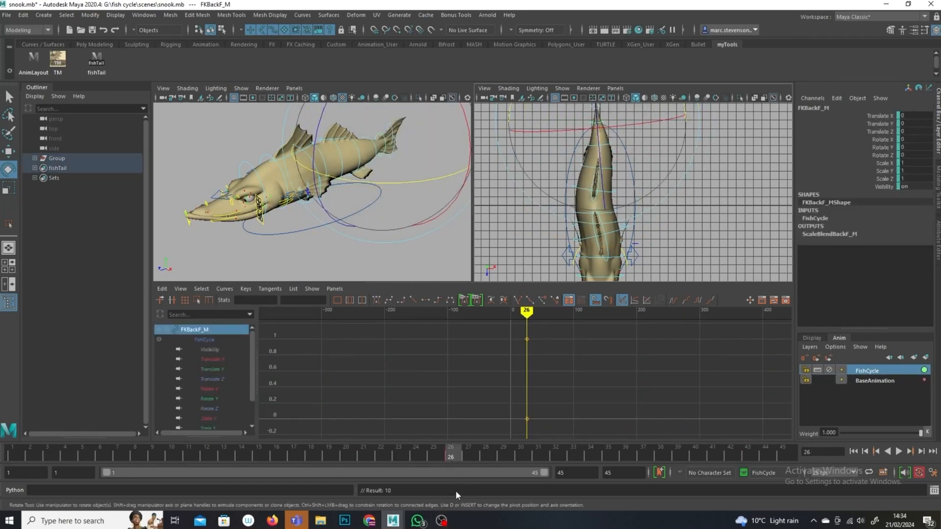
click(211, 390)
click(212, 400)
drag(564, 353, 485, 392)
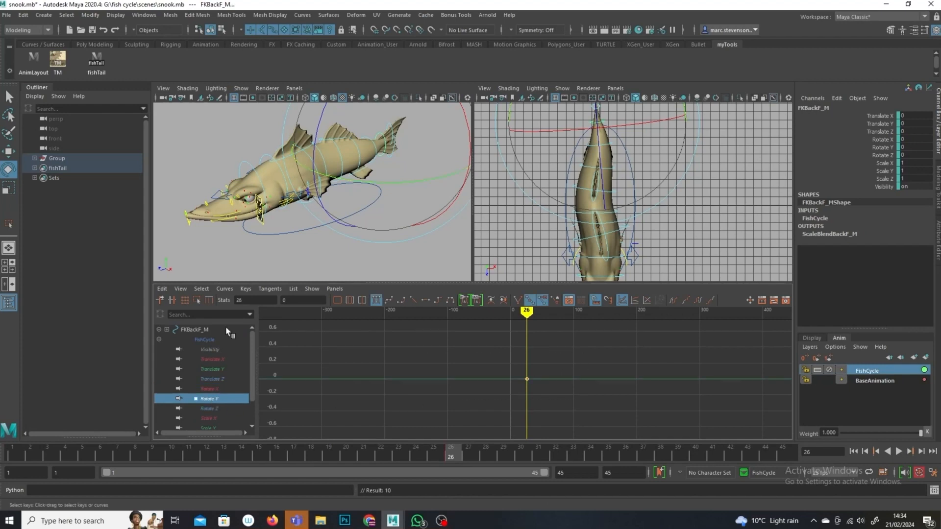
click(162, 290)
click(225, 347)
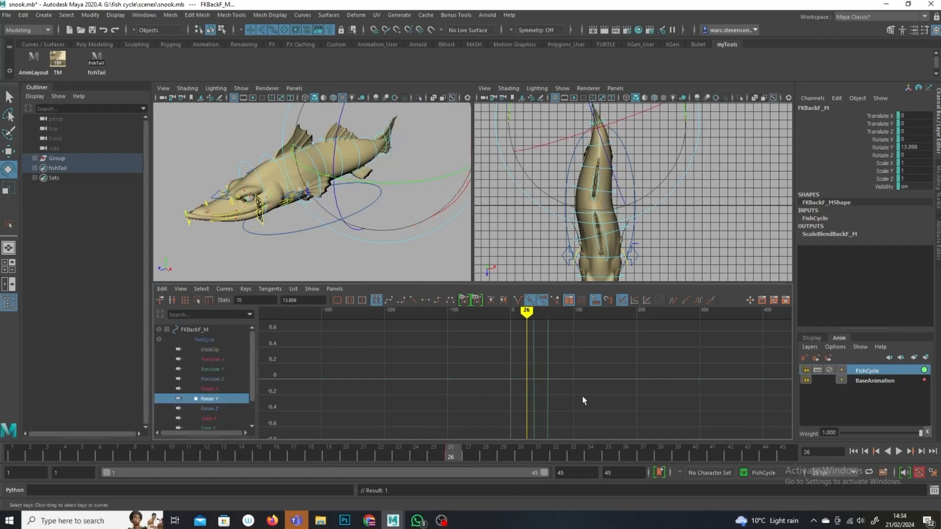
Step: Set the FKBackF Rotate Y curve to cycle before and after its keys
scroll(573, 376, down, 8)
alt+shift+right_drag(600, 401, 588, 430)
scroll(532, 382, up, 8)
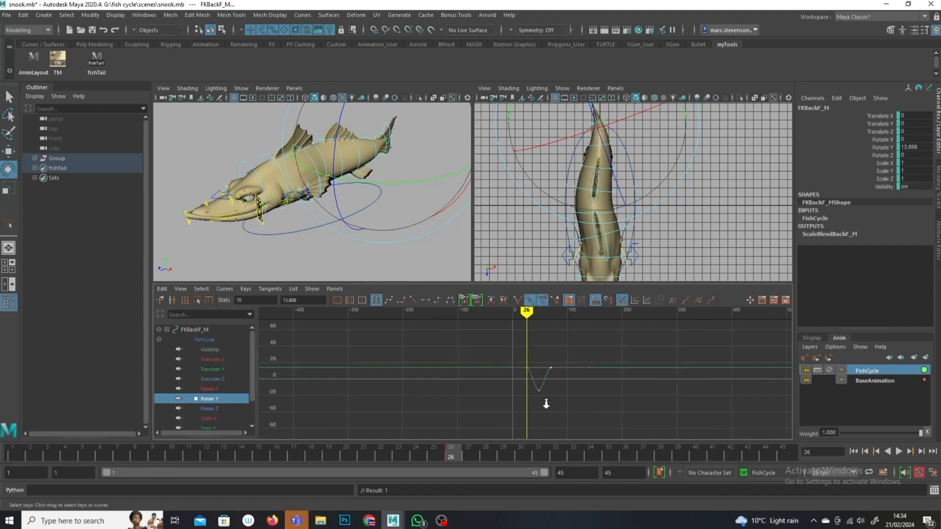
click(698, 299)
click(672, 300)
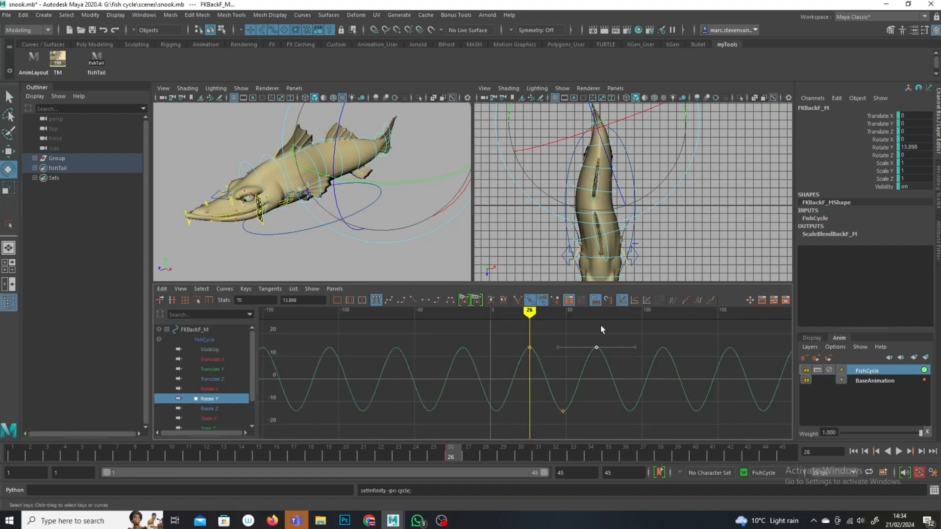
click(752, 243)
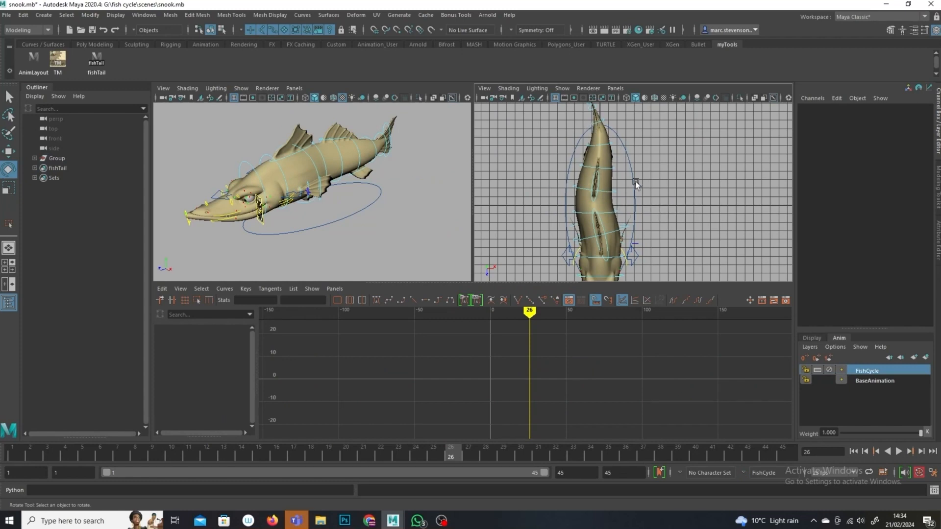
alt+drag(667, 242, 638, 204)
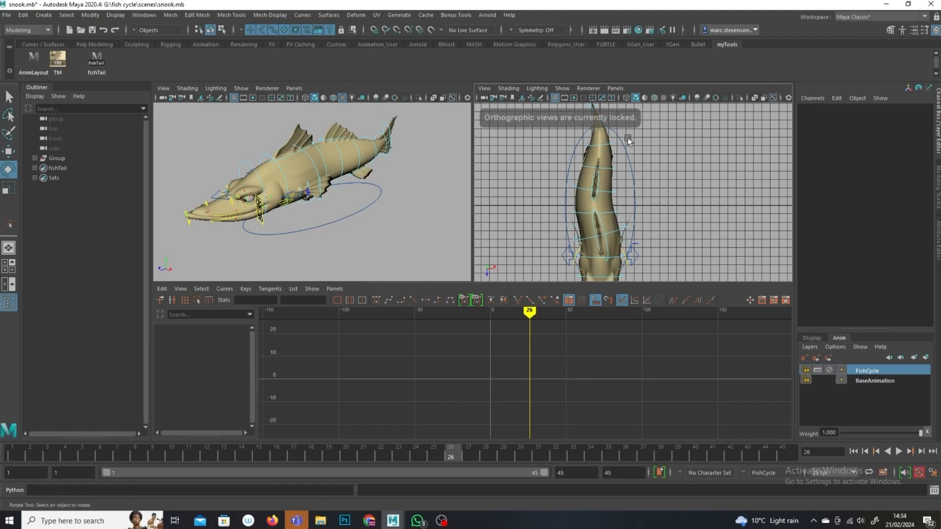
Step: Select the FKTailFinUpper control, key it at frame 30, and paste the copied keys onto its Rotate Y curve
alt+drag(374, 172, 406, 157)
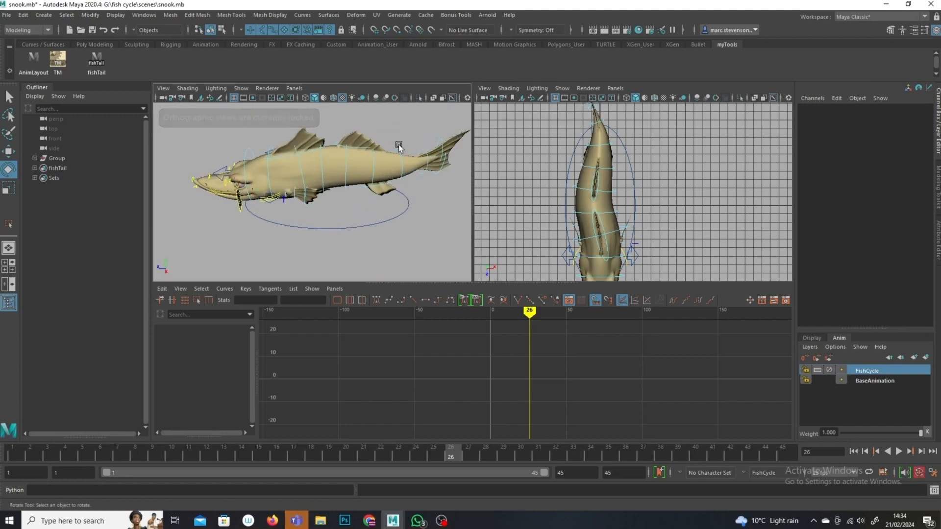
click(440, 142)
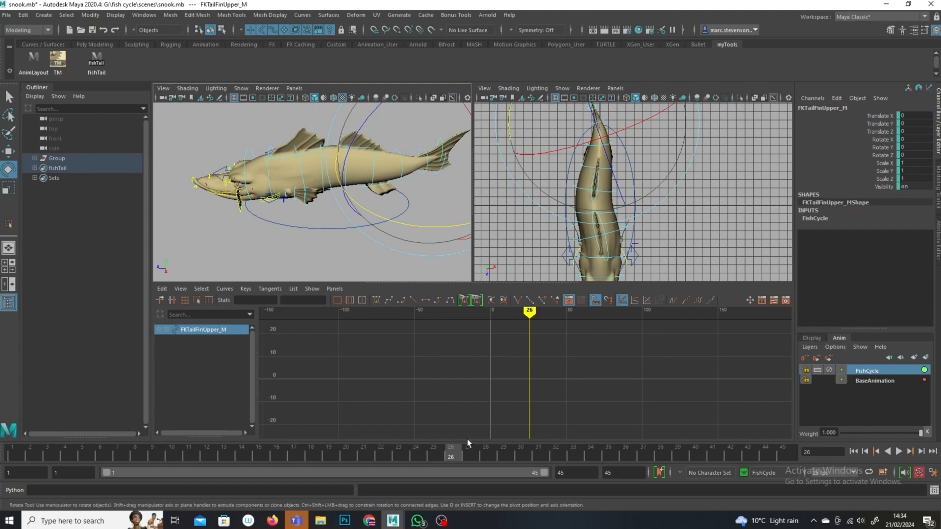
click(522, 451)
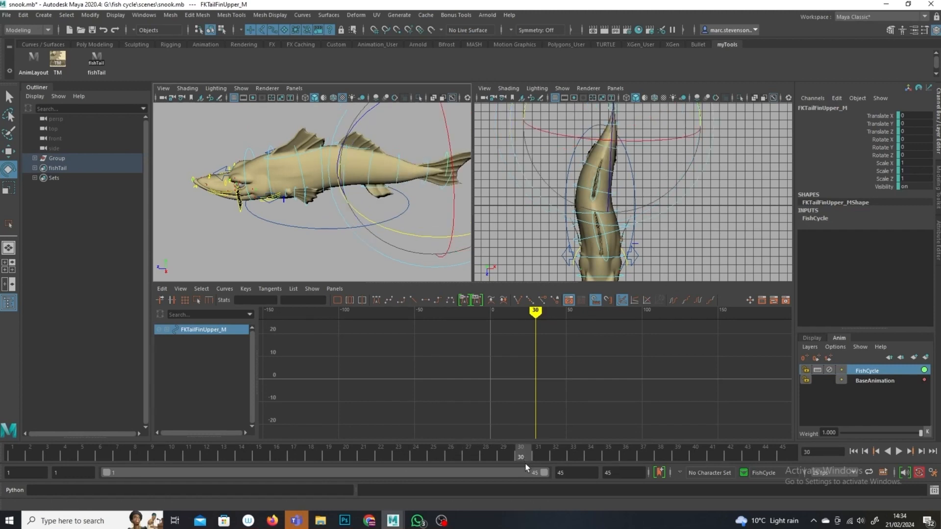
key(s)
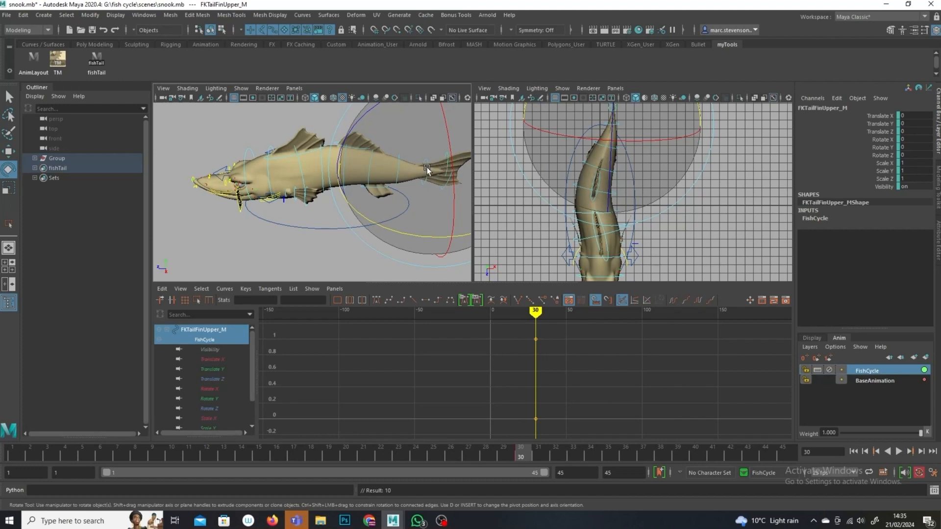
click(211, 398)
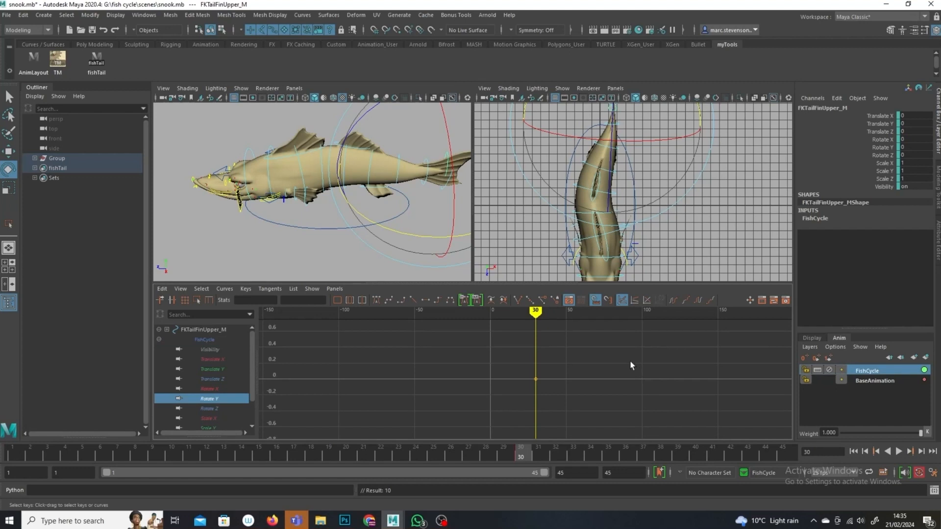
drag(631, 363, 437, 411)
click(163, 289)
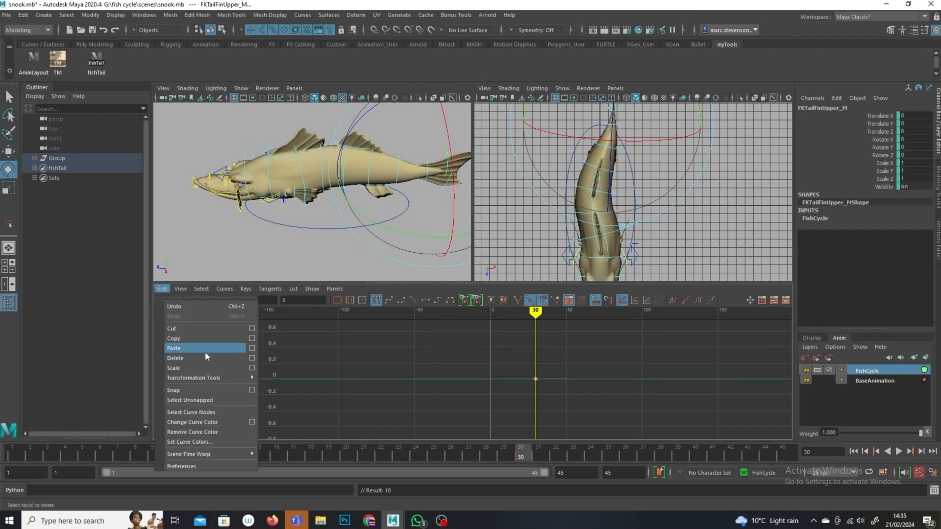
click(205, 350)
key(a)
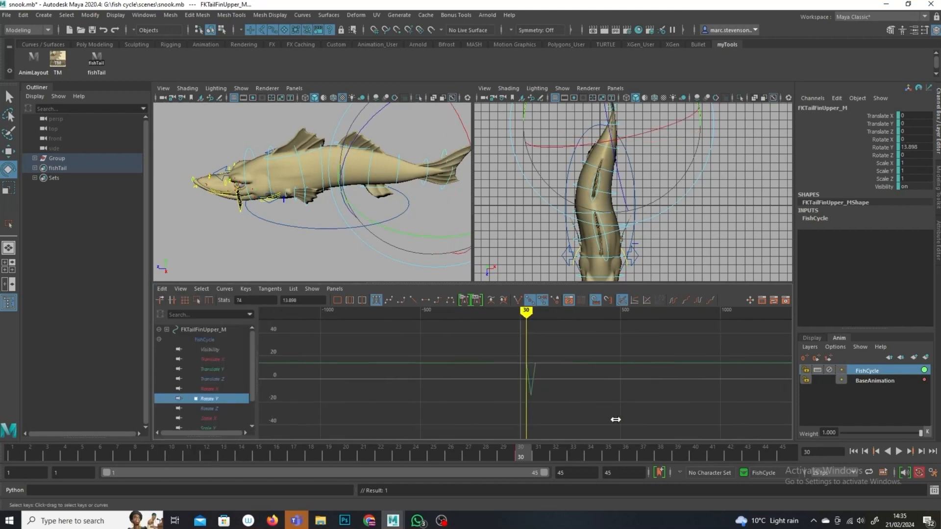
Step: Set the FKTailFinUpper Rotate Y curve to cycle before and after its keys
click(700, 301)
click(672, 300)
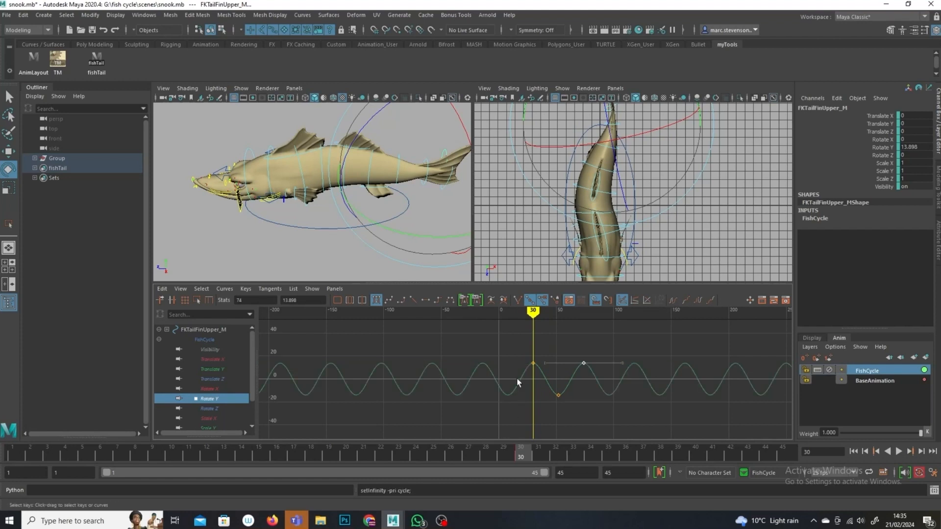
click(571, 458)
Step: Select the FKTailFinLower control at frame 33 and paste the copied keys onto its Rotate Y curve
click(263, 255)
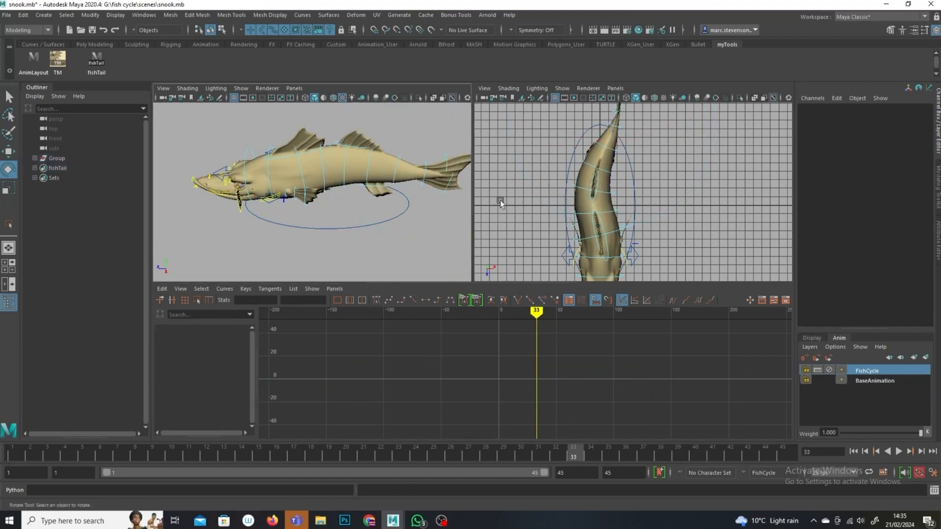
click(440, 187)
key(w)
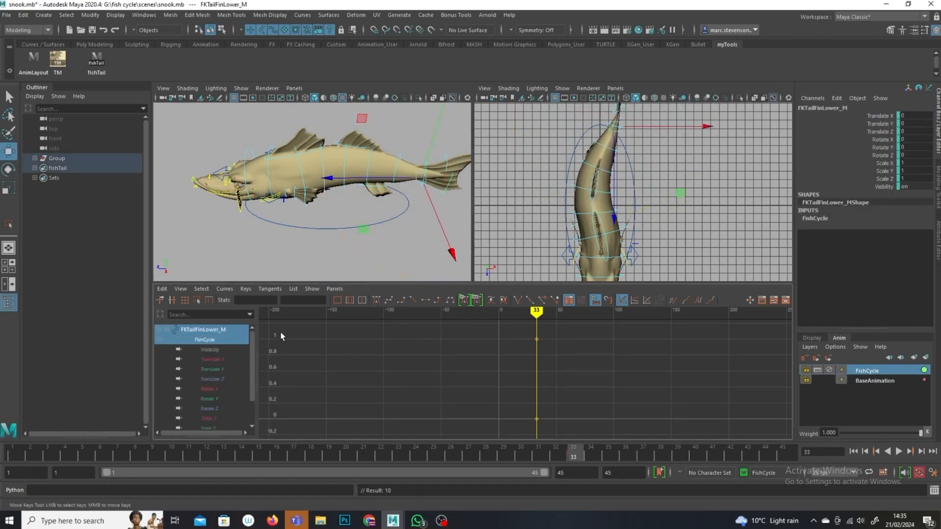
click(215, 398)
drag(597, 364, 479, 387)
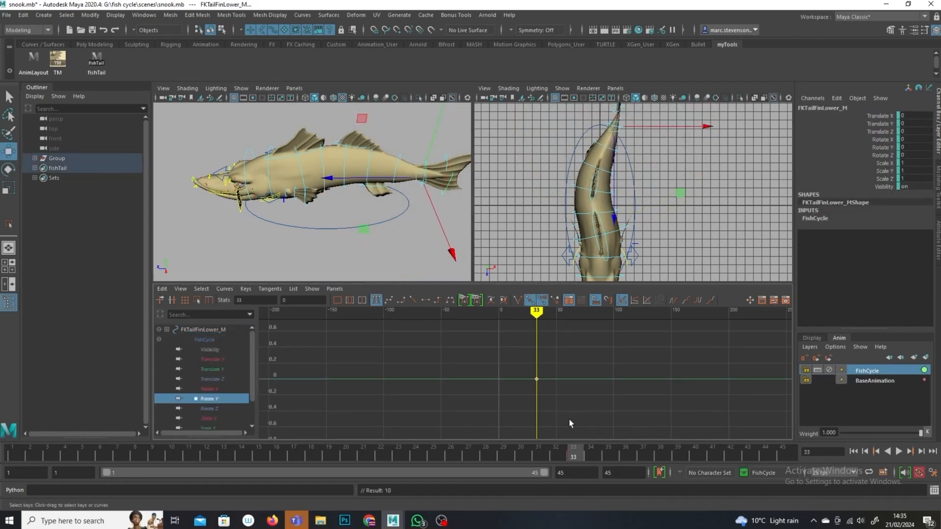
click(162, 289)
click(205, 346)
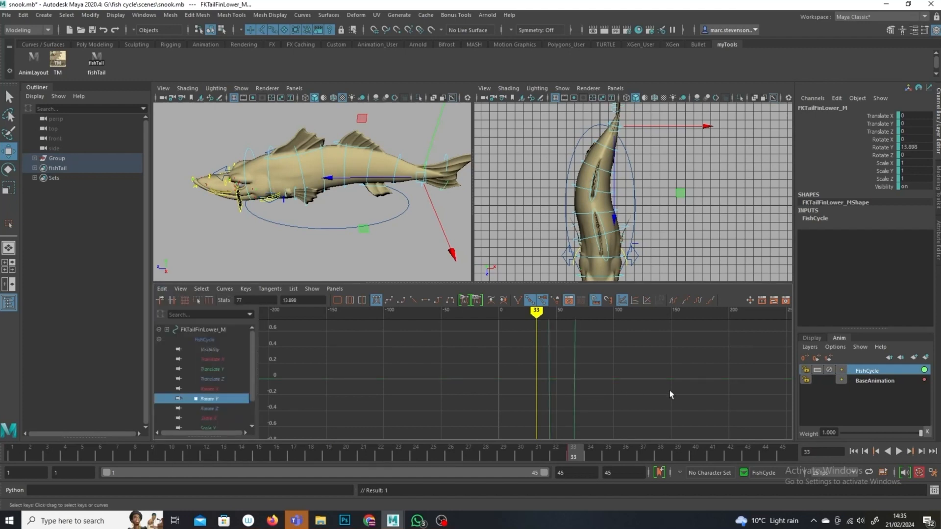
Step: Set the FKTailFinLower Rotate Y curve to cycle before and after its keys
alt+right_drag(587, 384, 479, 359)
alt+right_drag(612, 369, 635, 335)
click(698, 301)
click(674, 301)
Step: Play back the swim cycle from several angles, comparing the FishCycle layer weight at about 0.49 and at 1
drag(541, 315, 675, 315)
mouse_move(421, 214)
alt+mouse_down()
mouse_move(349, 222)
mouse_move(435, 196)
alt+mouse_up()
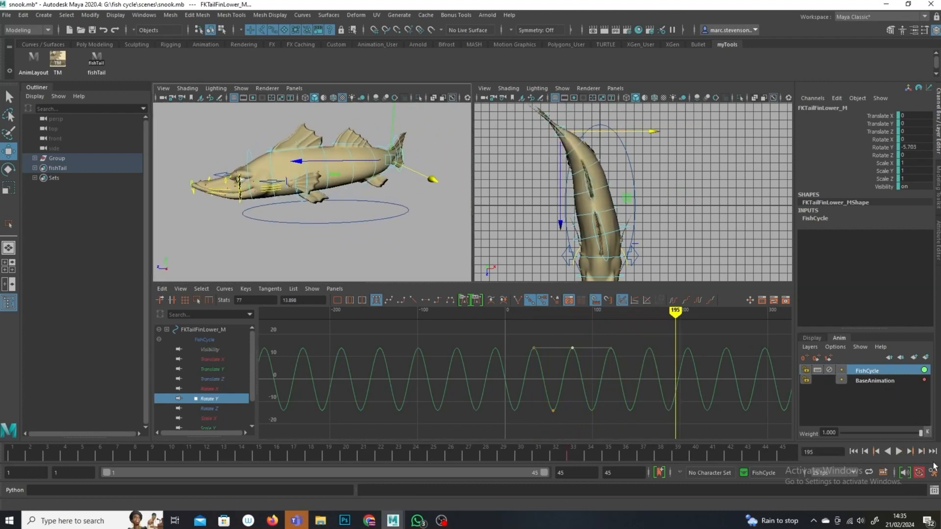
drag(924, 432, 880, 433)
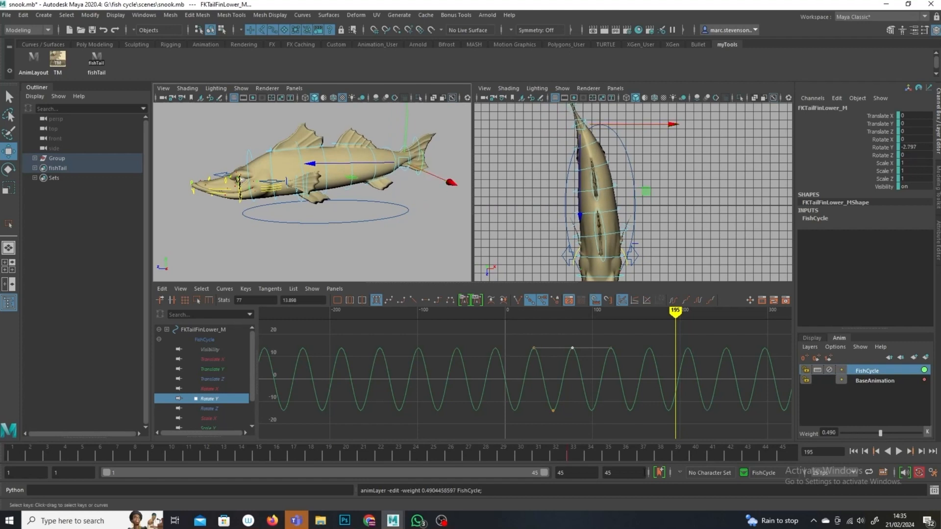
click(899, 452)
mouse_move(340, 237)
alt+mouse_down()
mouse_move(292, 255)
mouse_move(418, 219)
alt+mouse_up()
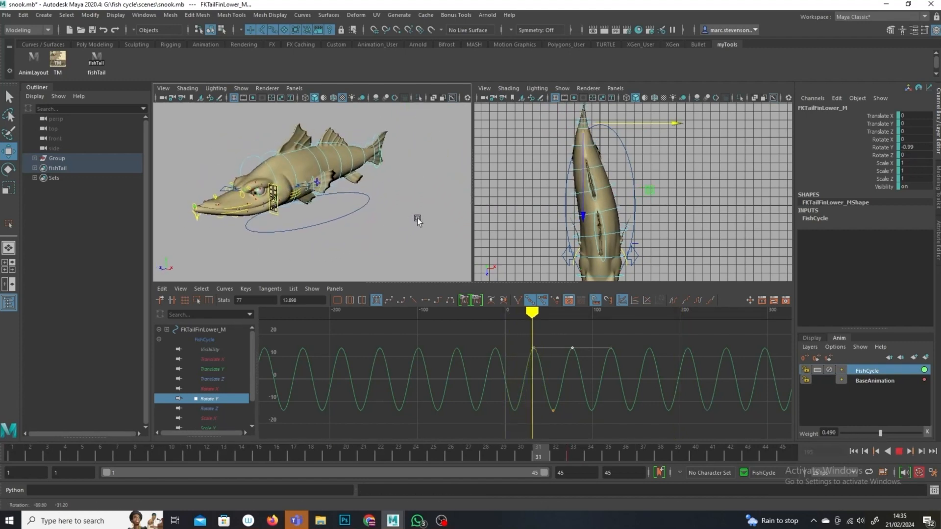
drag(880, 433, 926, 434)
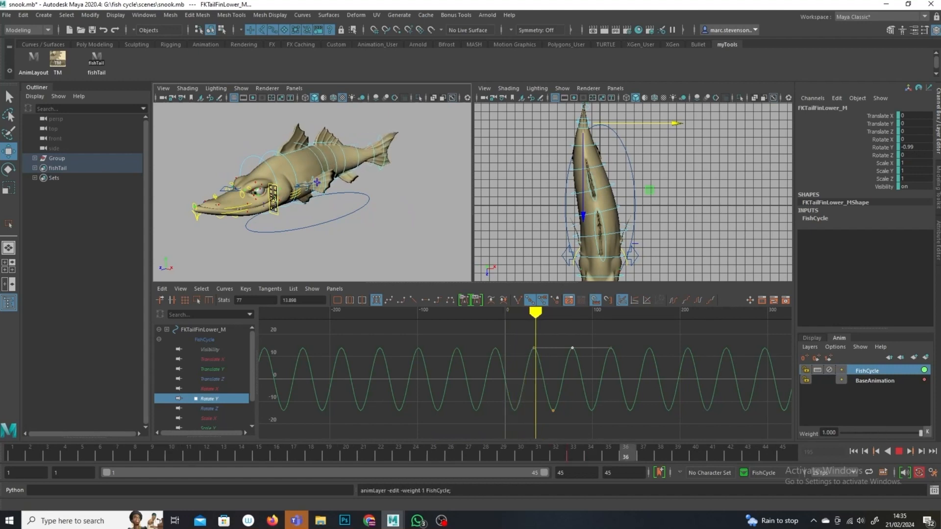
alt+drag(444, 257, 368, 198)
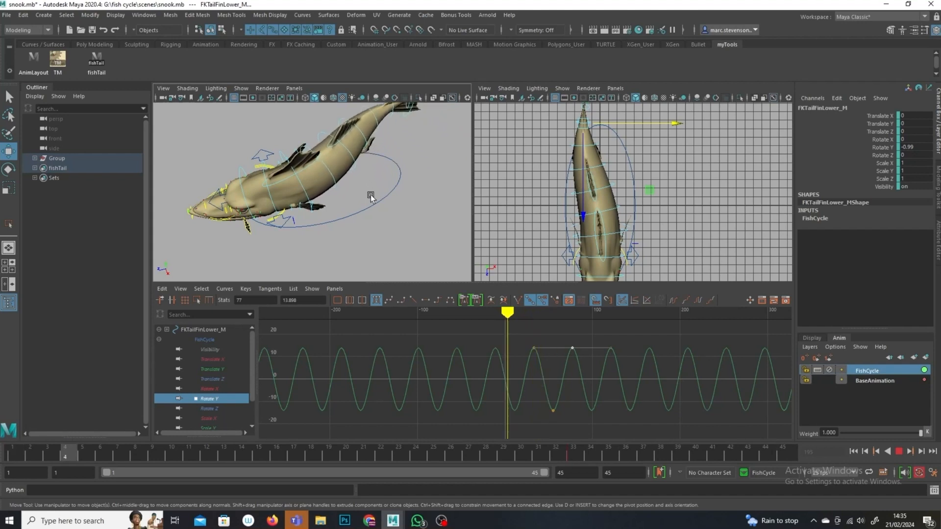
click(900, 452)
alt+drag(395, 233, 370, 216)
alt+middle_drag(370, 216, 311, 235)
click(398, 230)
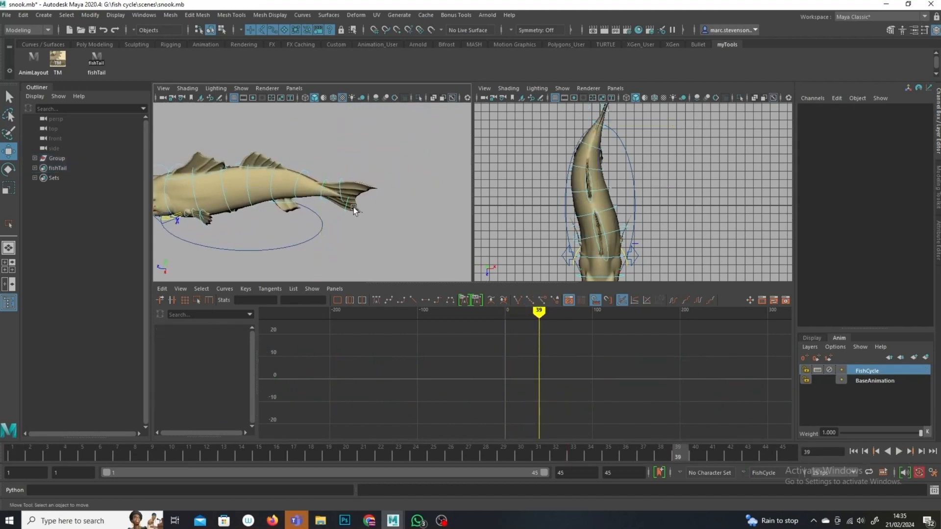
Step: Scale the selected tail fin controls' Rotate Y keys vertically to increase their swing amplitude
click(344, 212)
key(q)
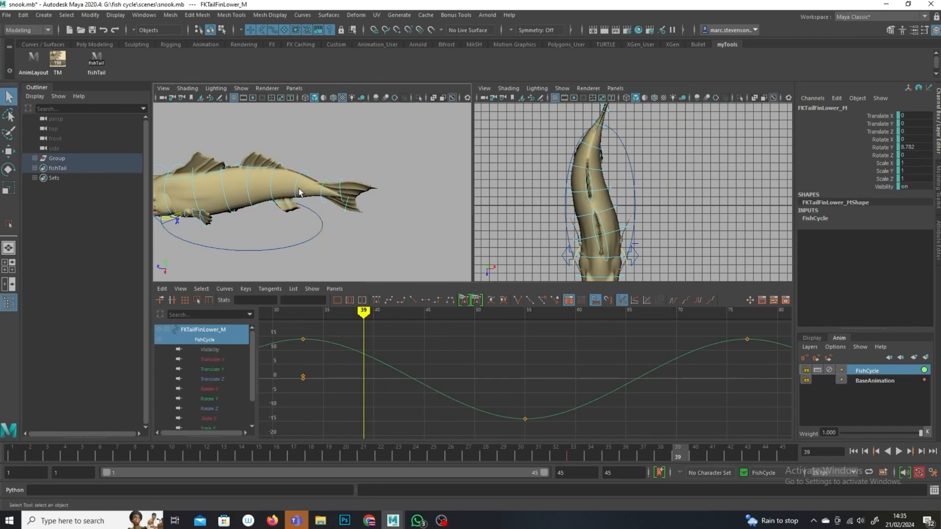
shift+click(341, 189)
key(f)
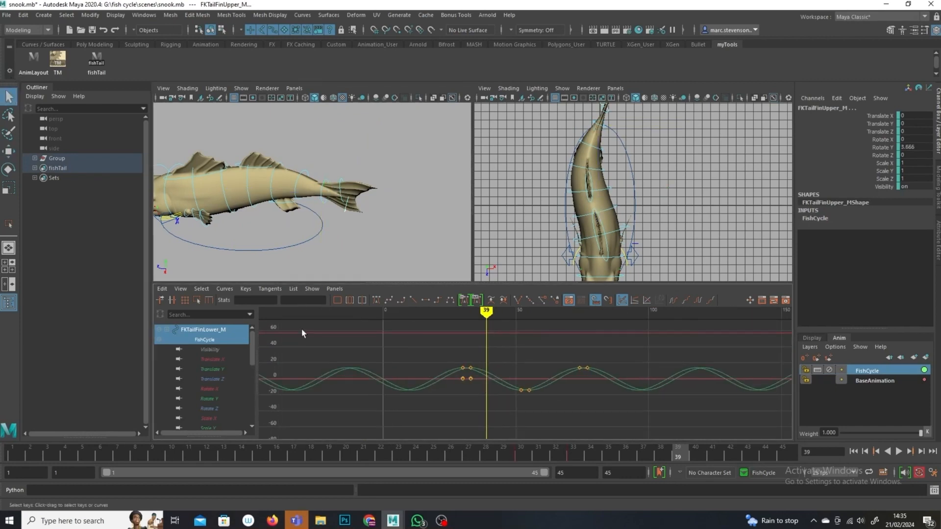
click(210, 398)
drag(250, 352, 243, 398)
click(211, 389)
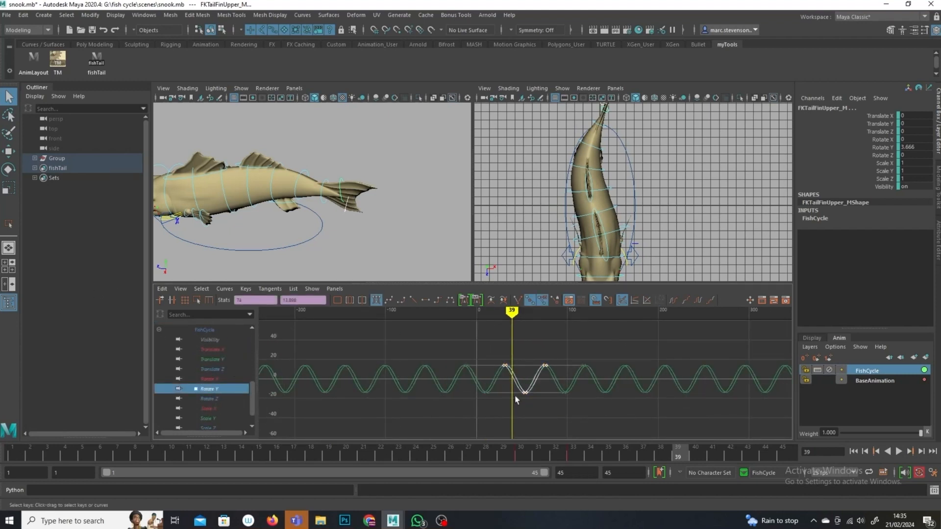
click(7, 186)
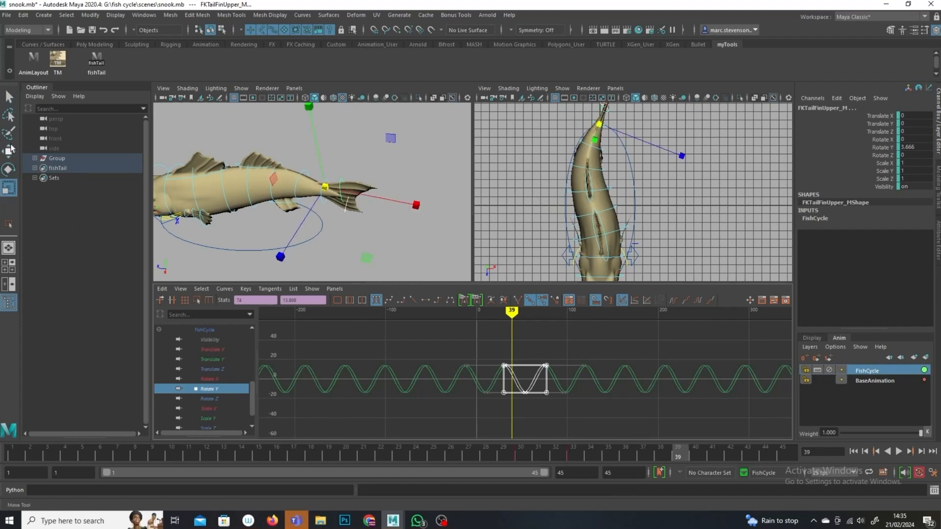
click(197, 300)
drag(525, 359, 523, 342)
drag(528, 403, 528, 421)
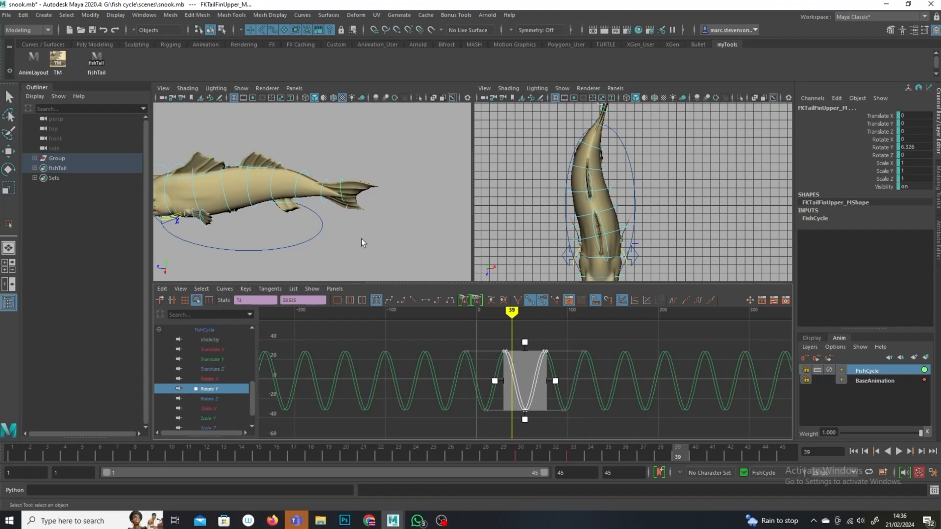
Step: Select the FKBackF and FKBackE controls and scale their Rotate Y keys vertically to increase the swing amplitude
click(316, 209)
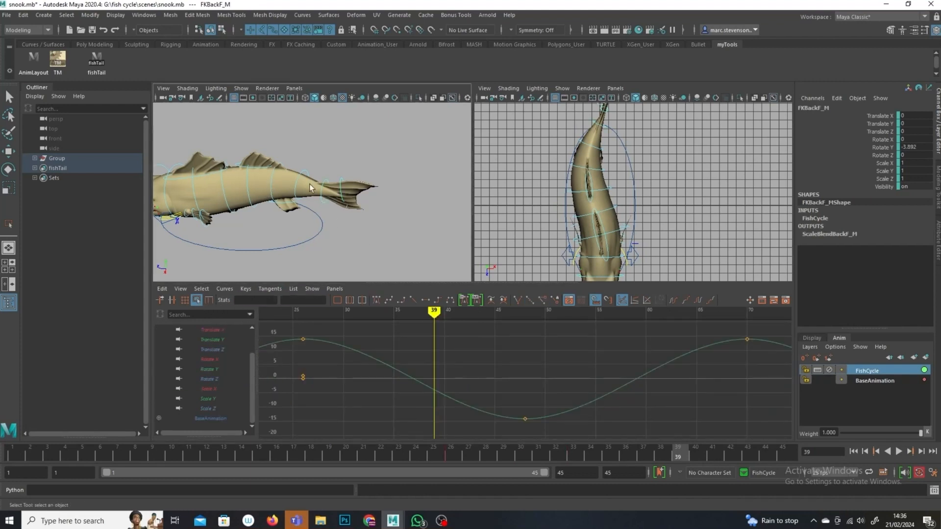
shift+click(296, 186)
scroll(544, 374, down, 7)
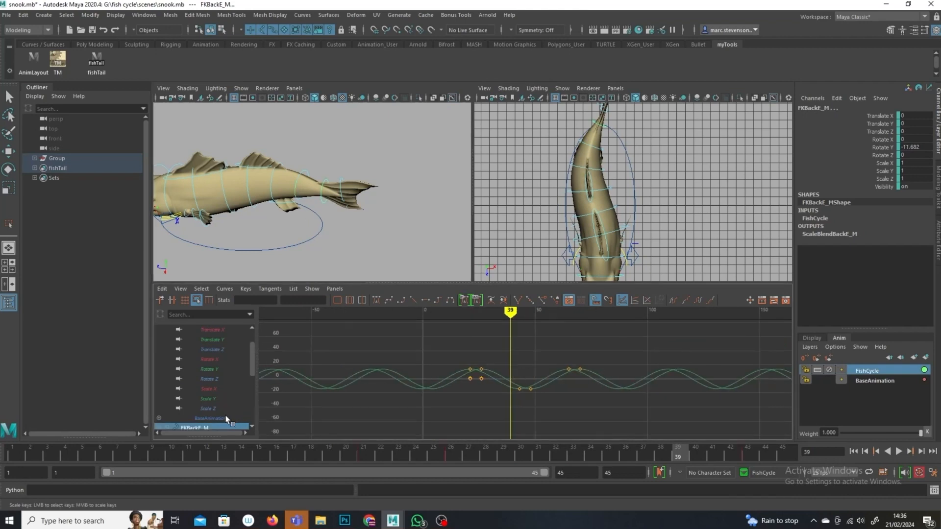
click(214, 372)
scroll(253, 354, down, 4)
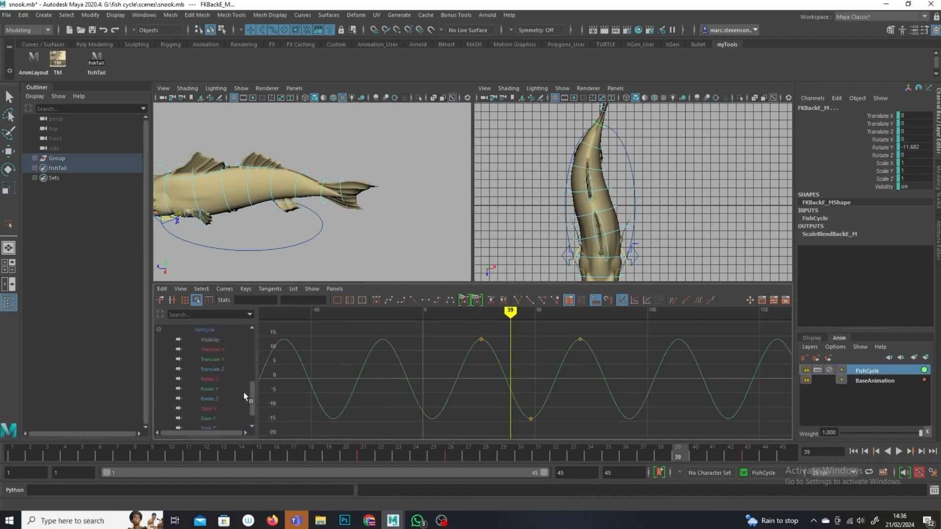
ctrl+click(231, 388)
scroll(477, 395, down, 5)
drag(613, 349, 433, 417)
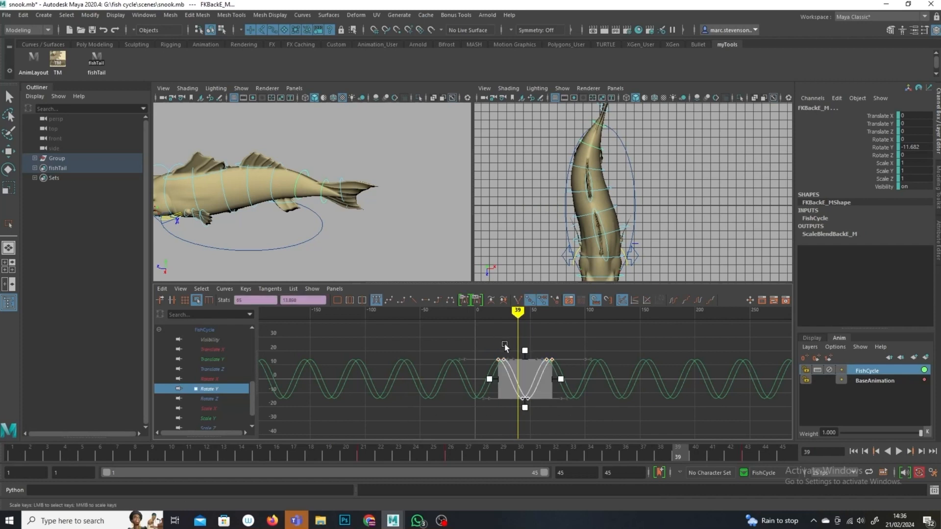
drag(526, 351, 523, 337)
drag(525, 411, 525, 419)
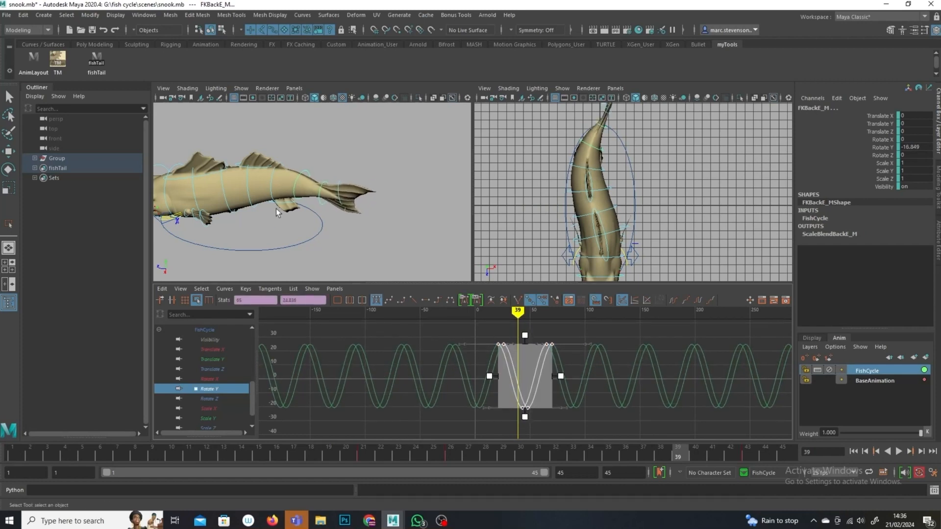
Step: Select the FKBackD control and scale its Rotate Y keys vertically to increase its swing amplitude
click(271, 182)
click(239, 371)
key(f)
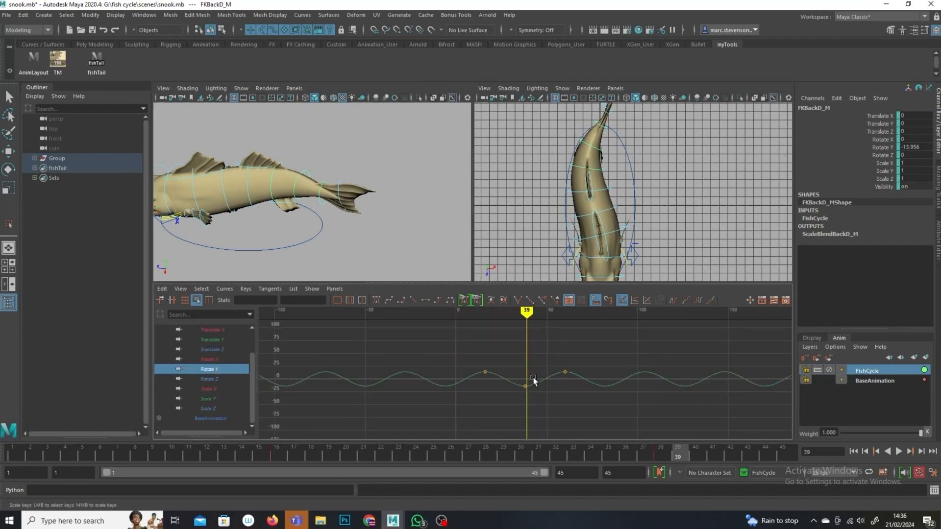
drag(607, 349, 430, 431)
drag(525, 361, 504, 343)
Step: Play back the swim cycle and orbit around the fish to review the motion
alt+drag(315, 241, 412, 227)
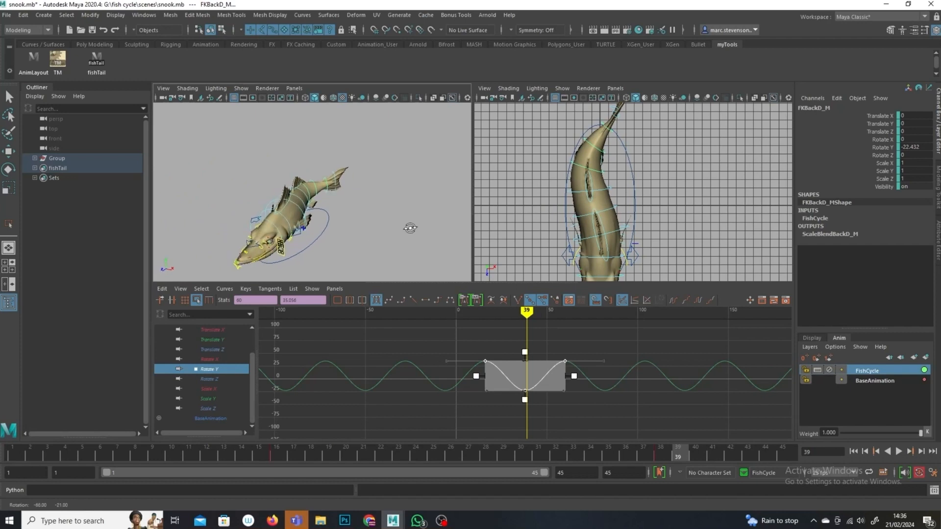
click(899, 452)
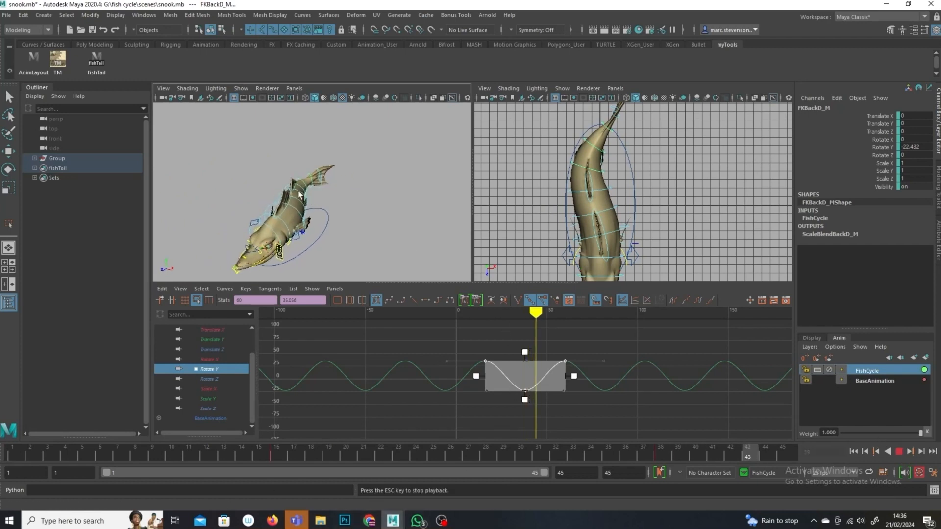
alt+drag(370, 217, 346, 199)
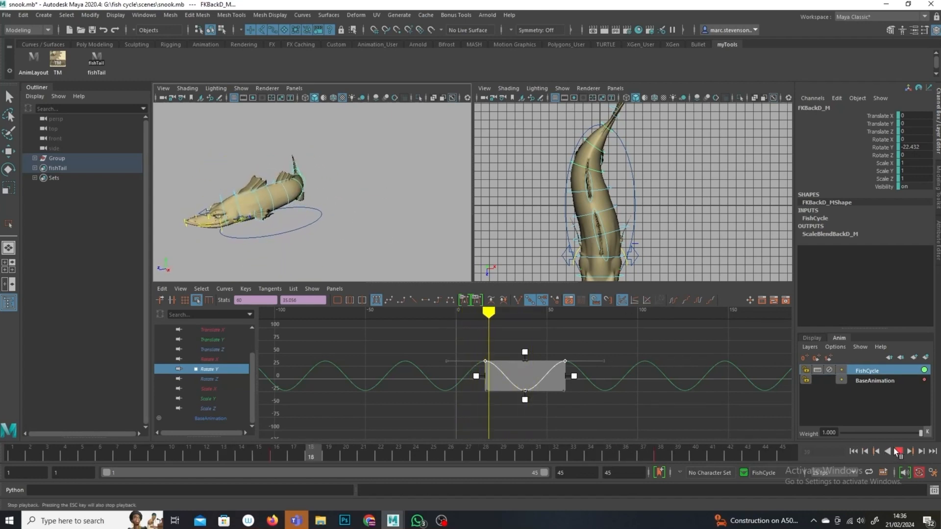
key(Escape)
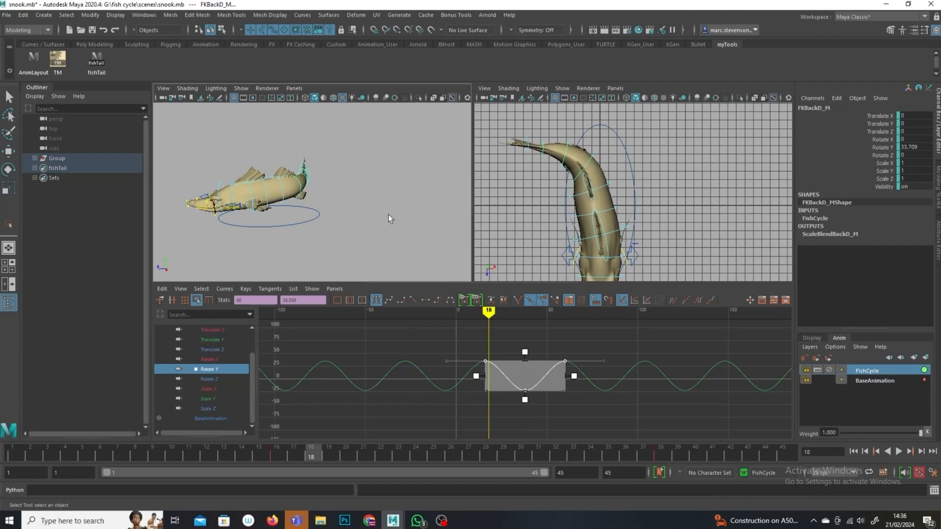
click(332, 225)
alt+middle_drag(361, 231, 453, 245)
alt+drag(453, 245, 343, 235)
alt+right_drag(343, 236, 382, 250)
alt+drag(383, 250, 298, 231)
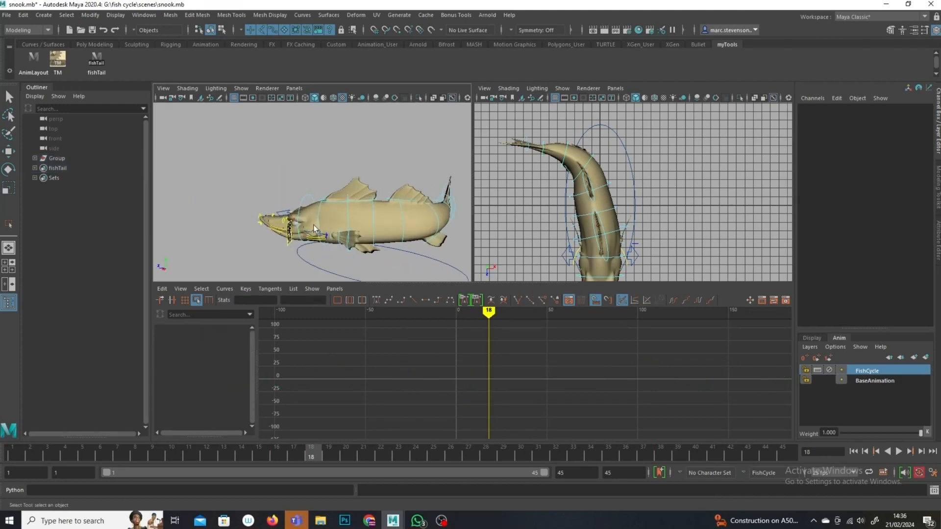
alt+middle_drag(350, 238, 329, 268)
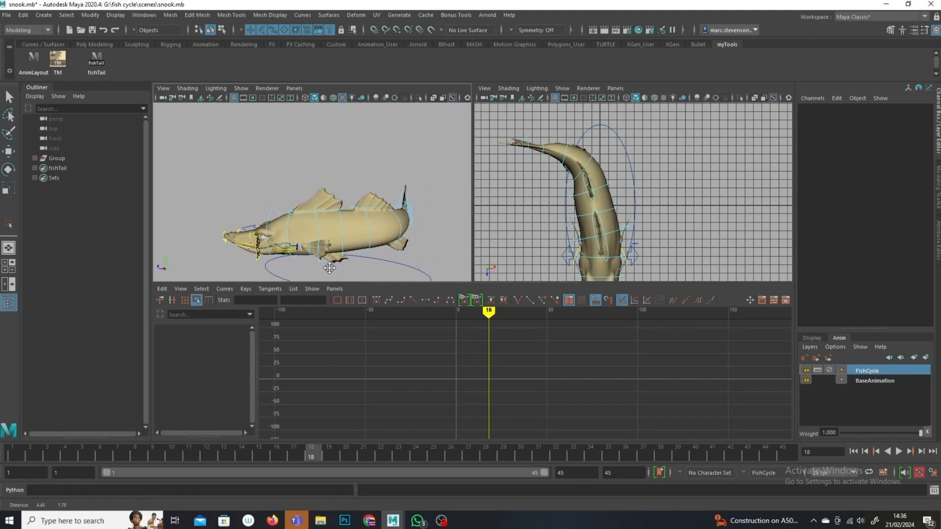
Step: Select the FKBackB control and compare the fish with the FishCycle layer weight at 0 and back at 1
click(271, 216)
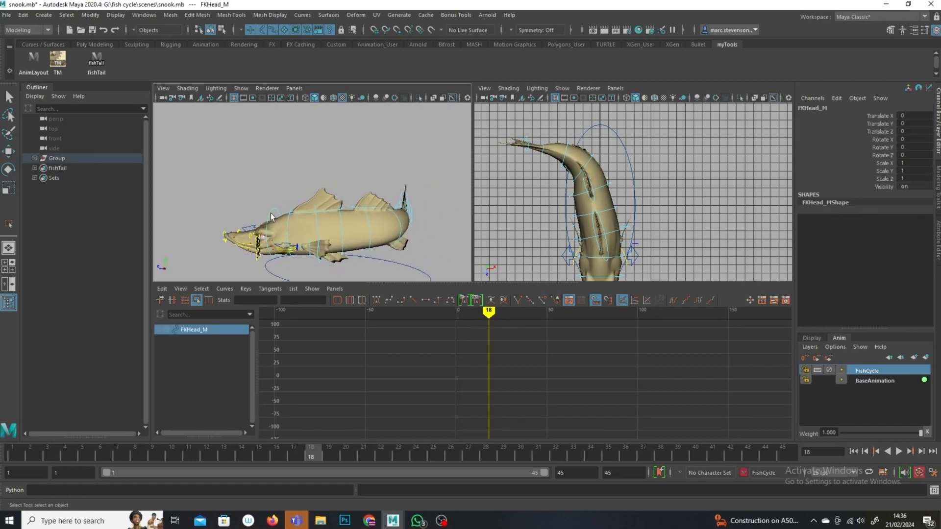
alt+drag(296, 225, 342, 240)
click(327, 231)
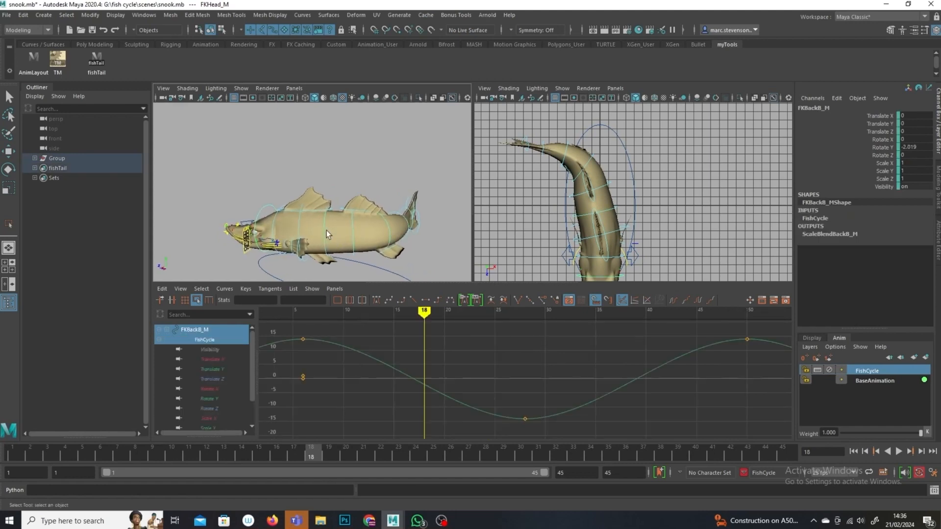
drag(922, 433, 843, 432)
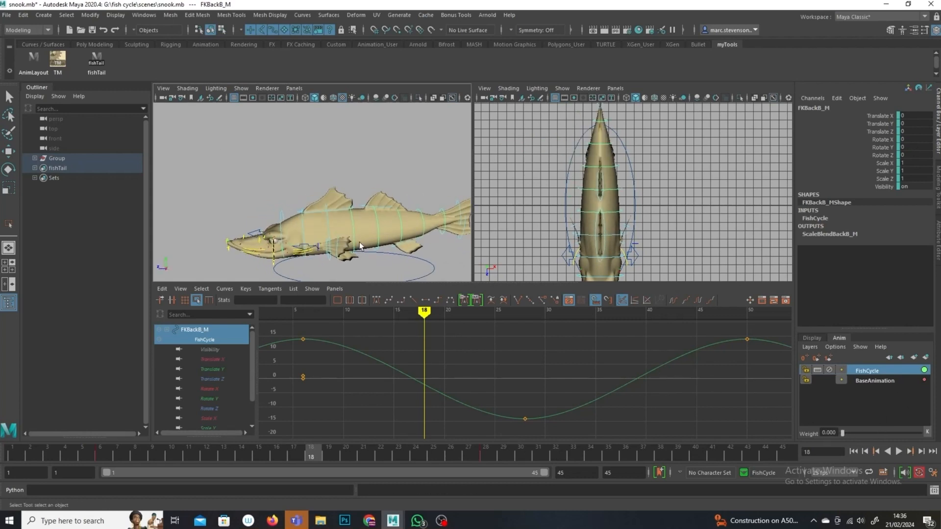
alt+drag(359, 246, 307, 219)
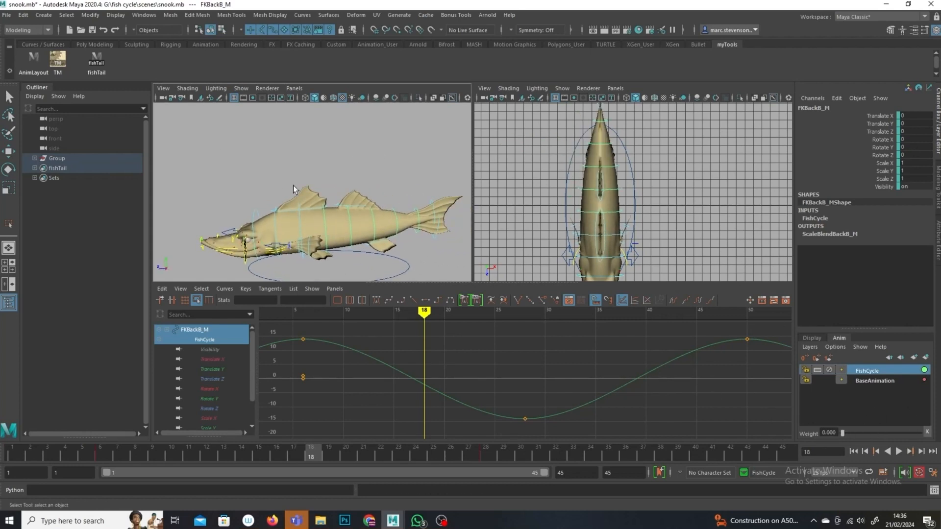
click(376, 157)
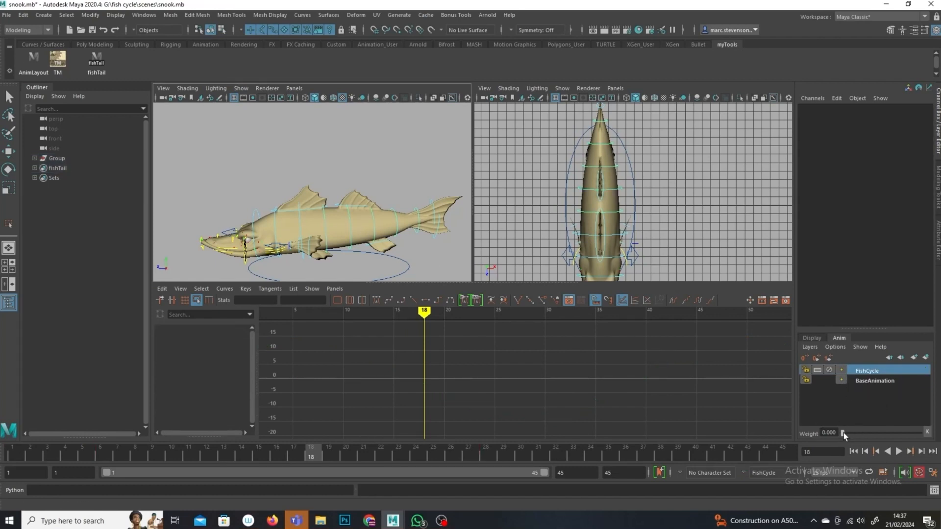
drag(842, 434, 920, 433)
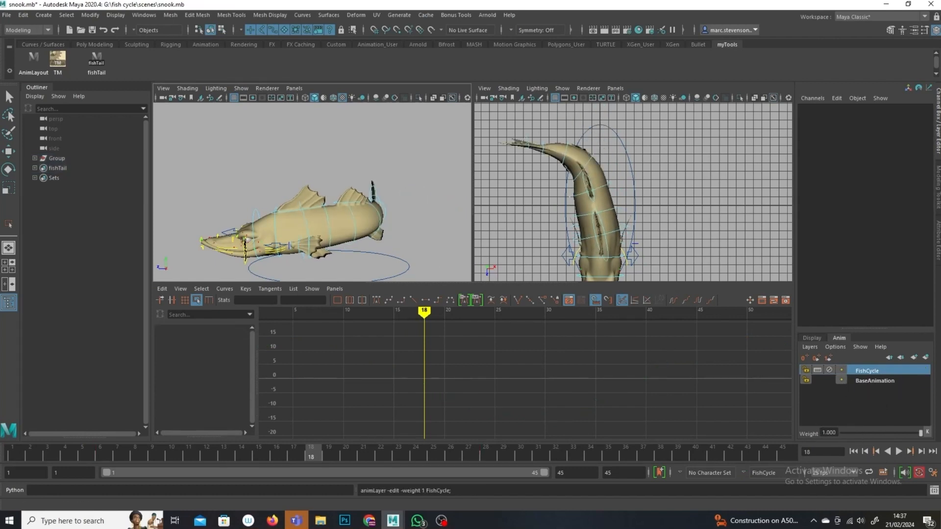
Step: Lock the FishCycle animation layer
click(830, 374)
click(829, 373)
alt+drag(335, 231, 294, 228)
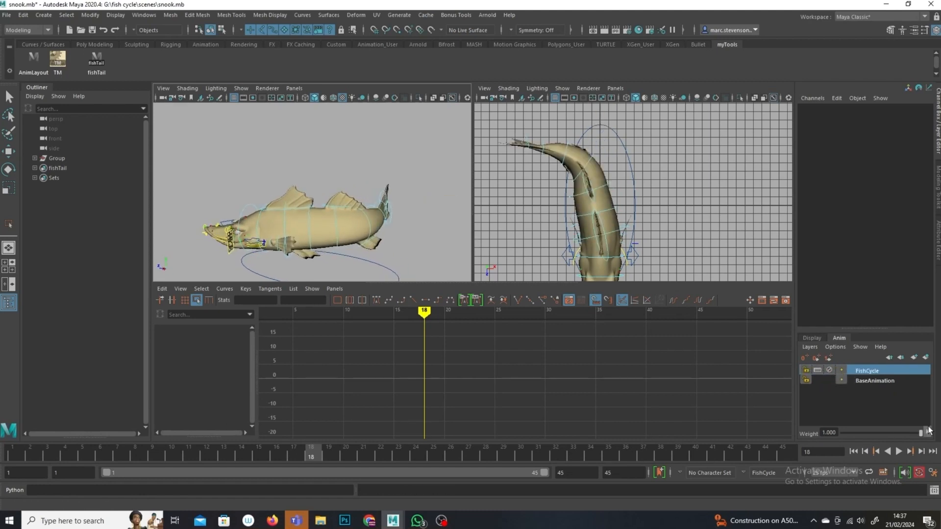
click(831, 375)
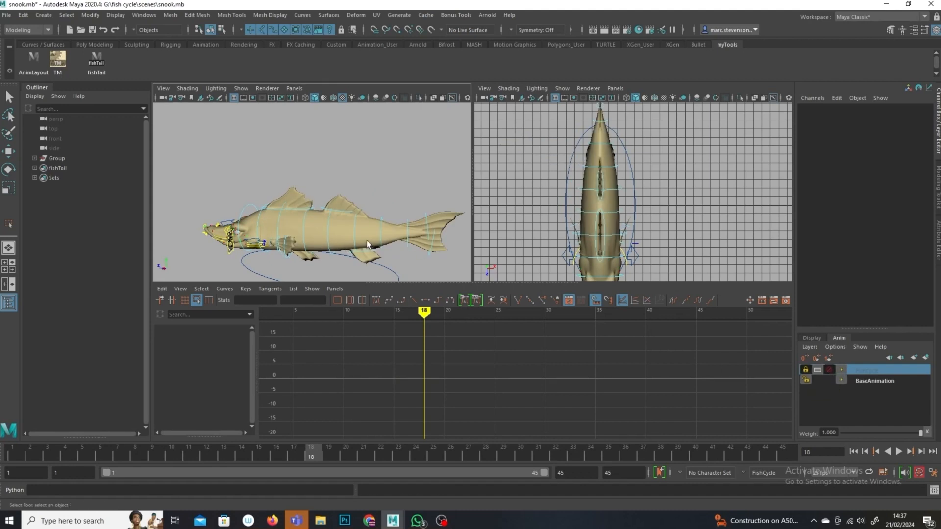
Step: Try moving the FKBackA control with the Move tool, then undo the move and deselect
click(278, 219)
click(278, 219)
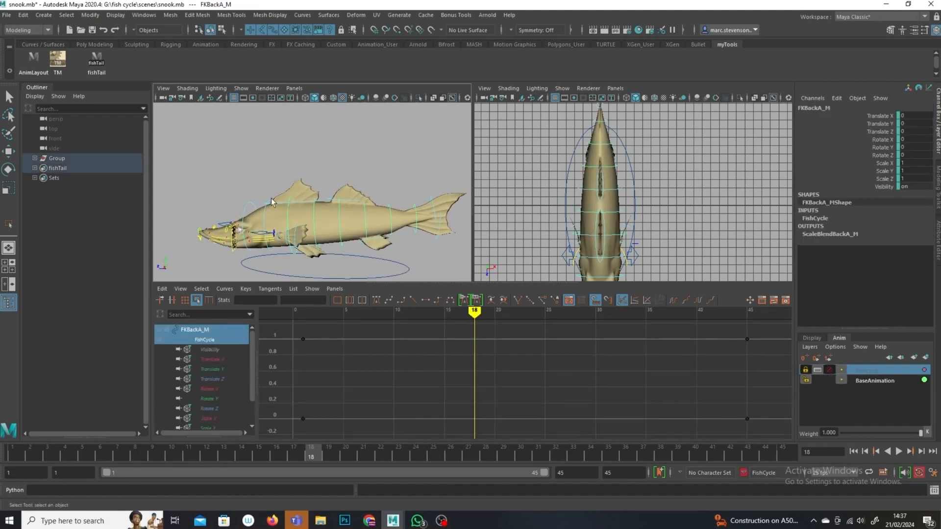
click(10, 152)
drag(294, 174, 294, 172)
key(ctrl+z)
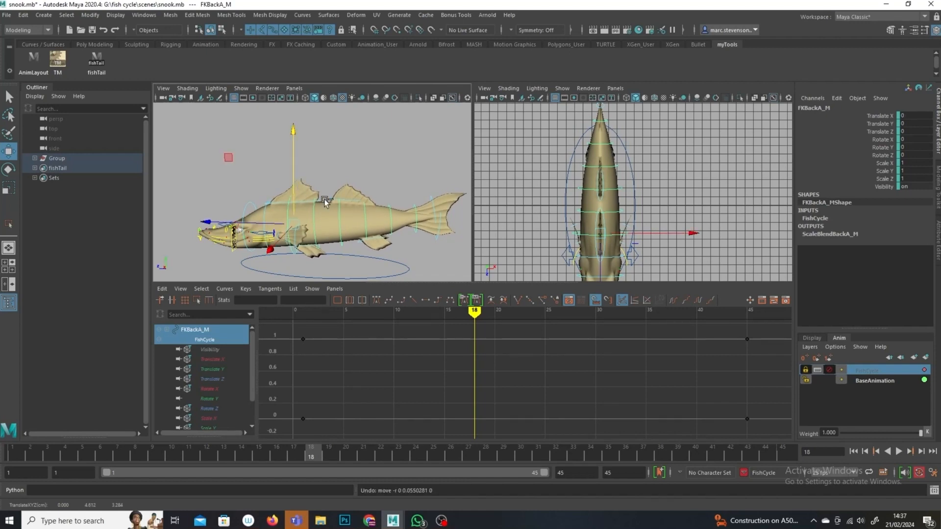
click(357, 152)
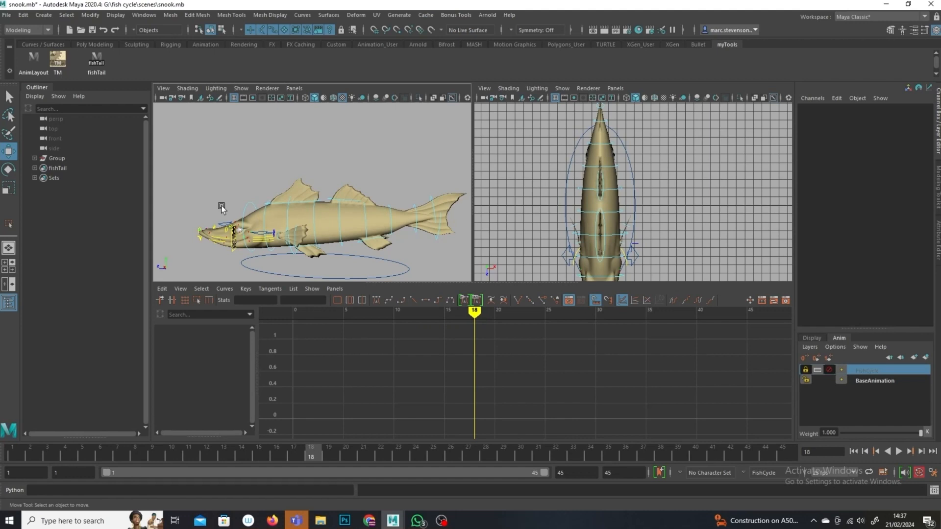
Step: Select the FKHead, FKBackB and FKBackE controls and create a new animation layer from them named Bob
click(243, 209)
key(q)
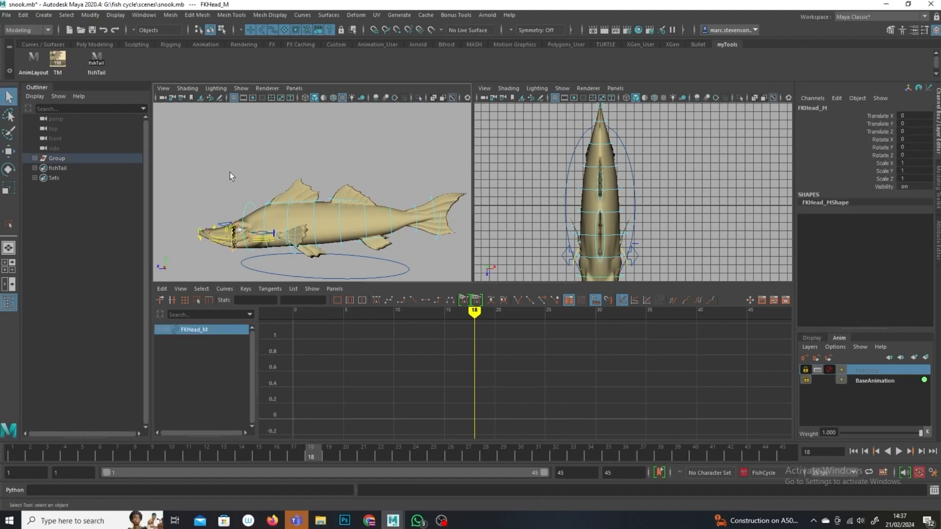
shift+click(314, 210)
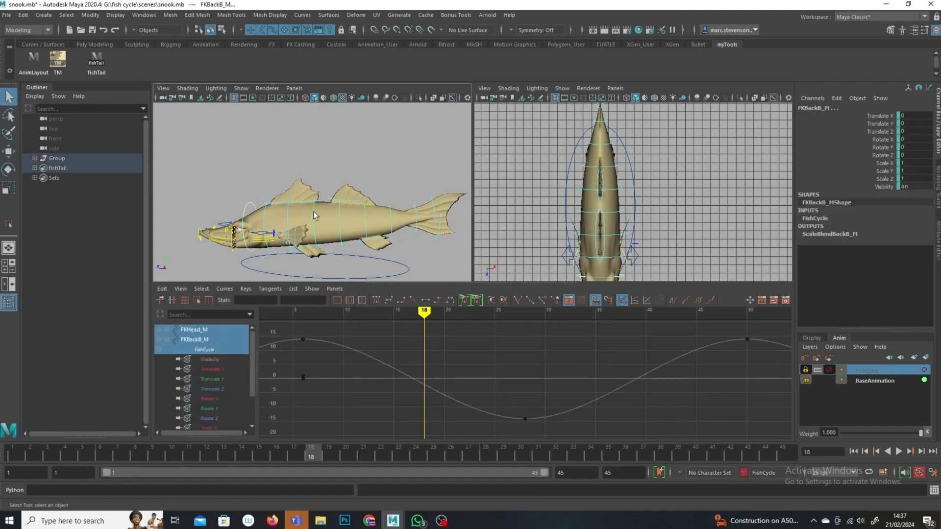
shift+click(392, 215)
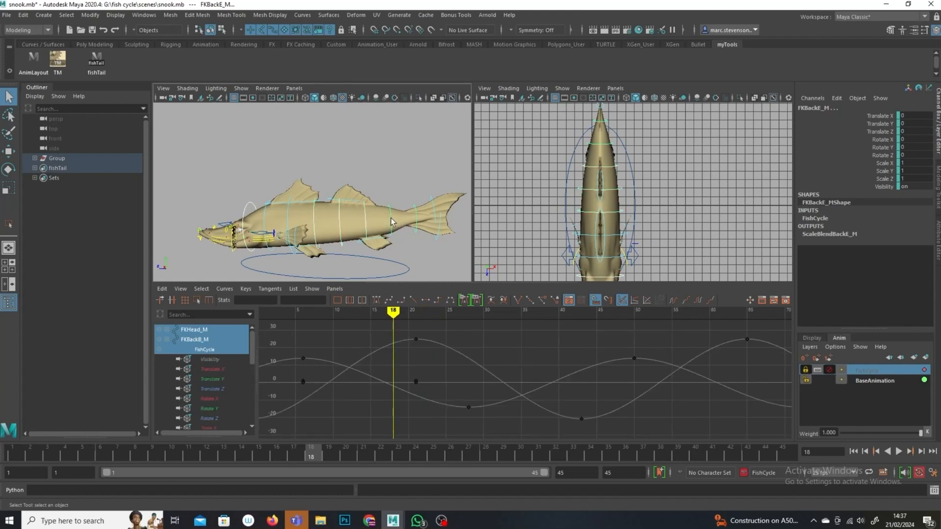
click(925, 358)
double_click(906, 371)
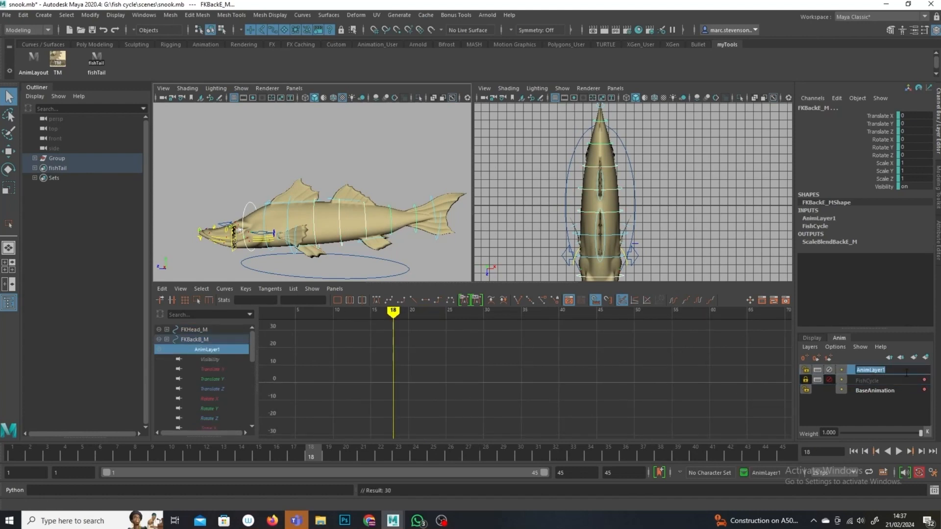
text(Bob)
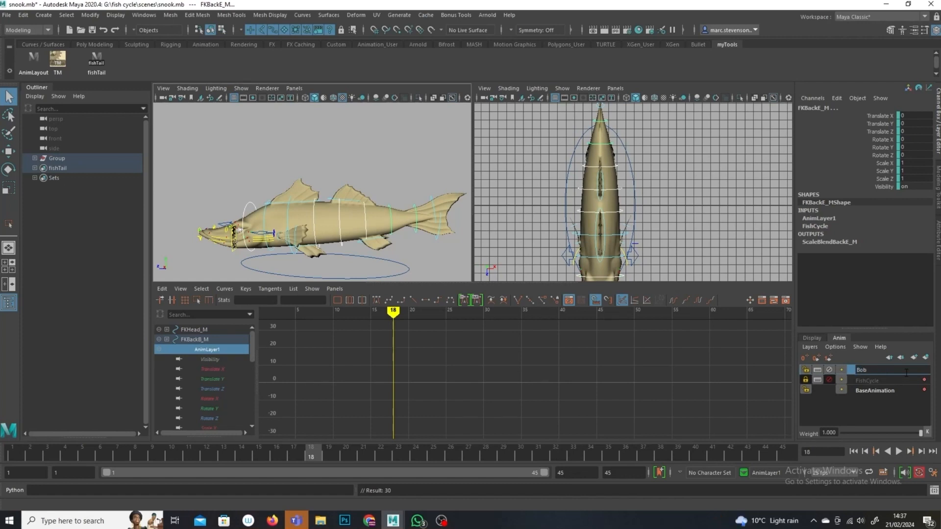
key(Return)
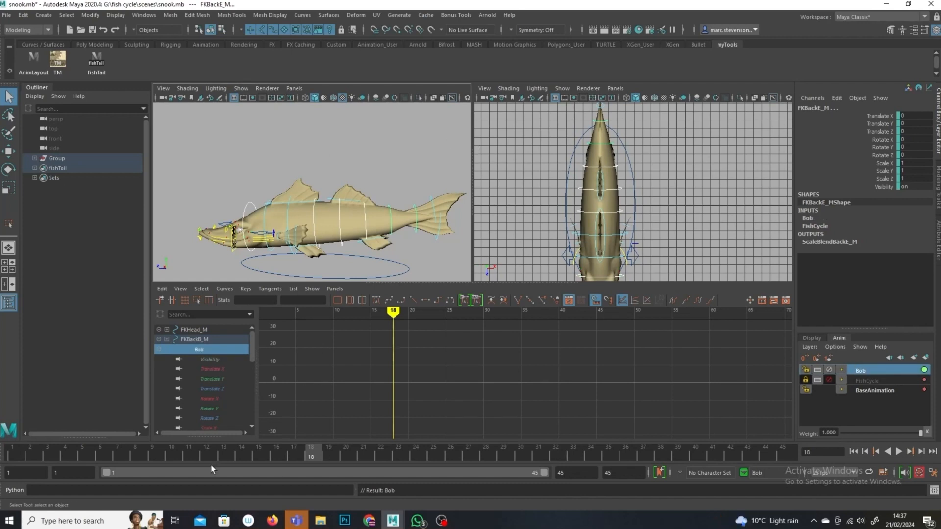
Step: Unlock the FishCycle layer and key the FKHead control at frame 1 on the Bob layer
click(350, 160)
click(247, 203)
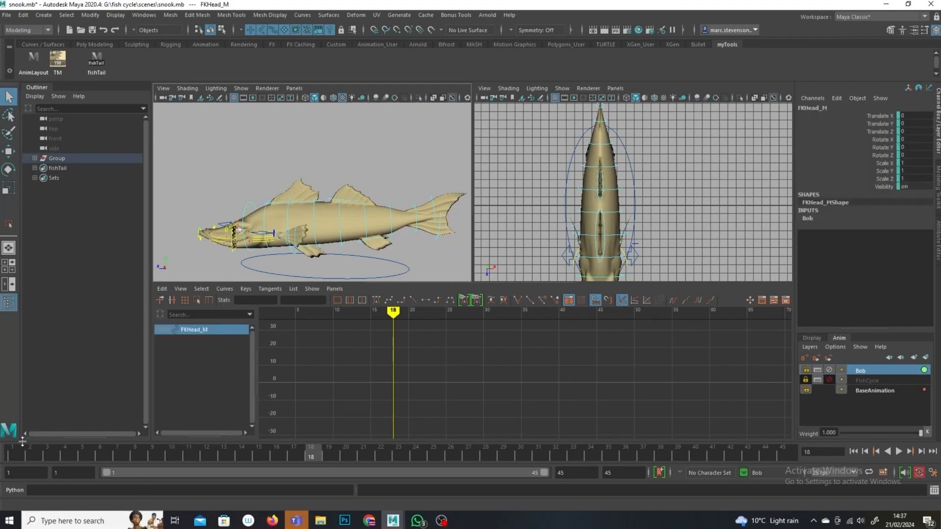
click(14, 453)
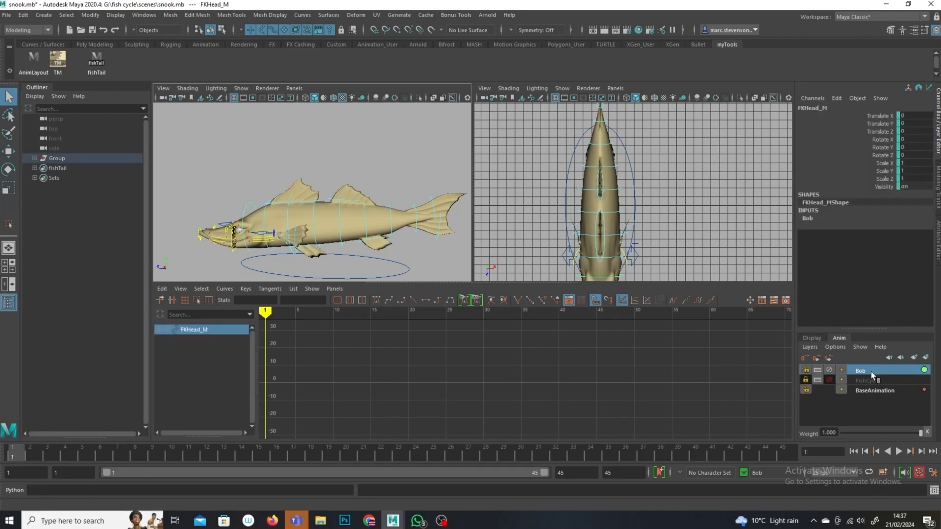
click(829, 380)
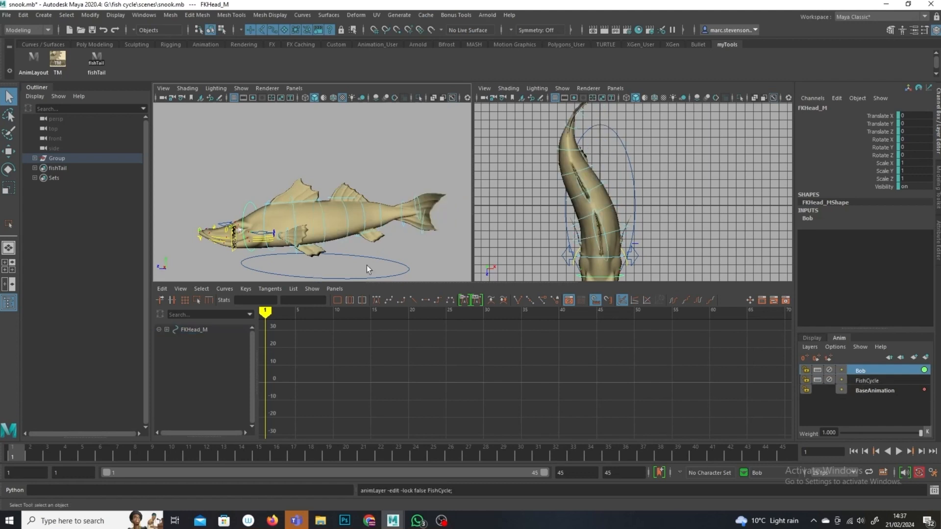
key(s)
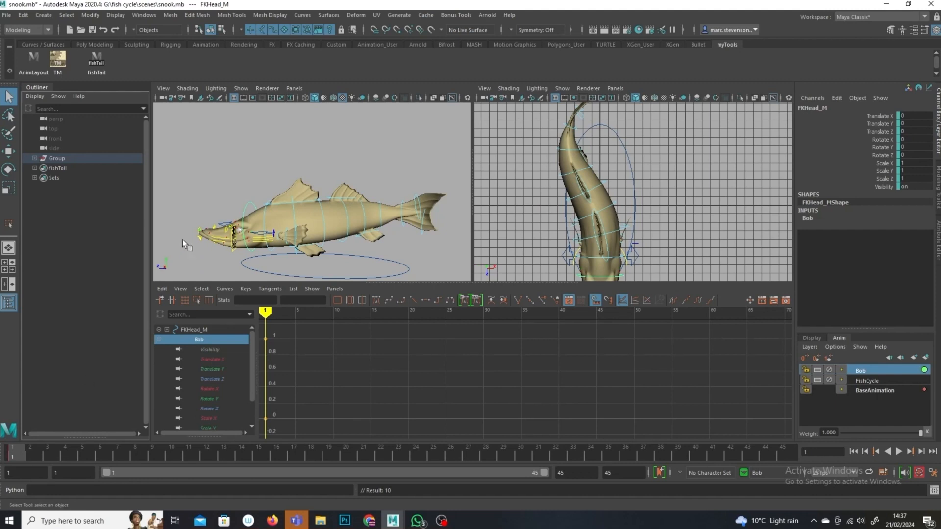
Step: Lower the head control to about -0.22 Translate Y at frame 1 and key the same pose at frame 45
click(10, 152)
drag(269, 178, 267, 171)
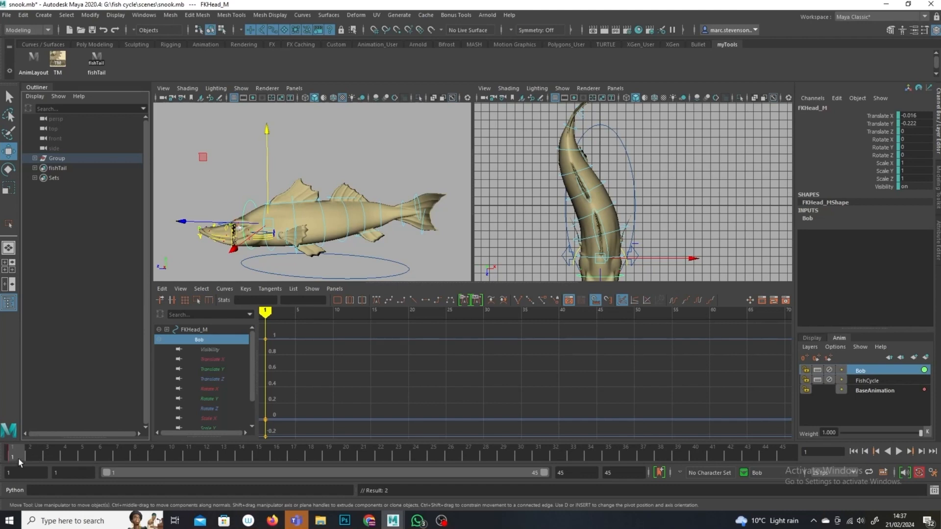
click(790, 456)
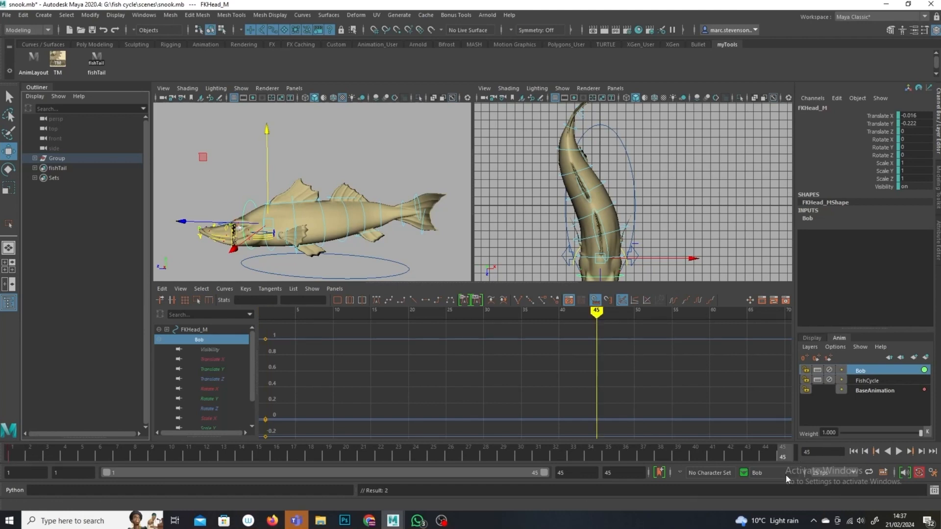
key(s)
Step: Raise the head control to about 0.16 Translate Y at frame 23
click(398, 456)
drag(268, 172, 272, 180)
scroll(525, 375, down, 5)
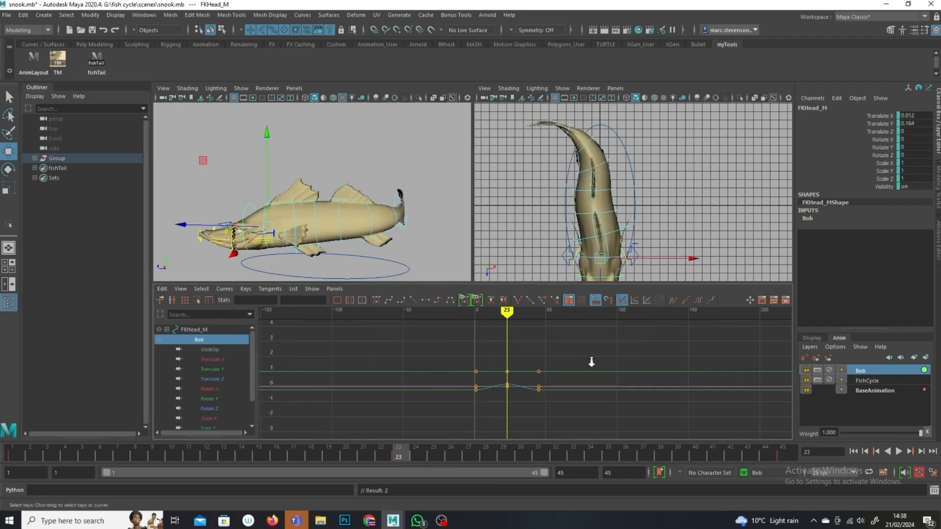
Step: Set the head curves' pre- and post-infinity to Cycle
click(698, 301)
click(674, 300)
drag(510, 313, 556, 321)
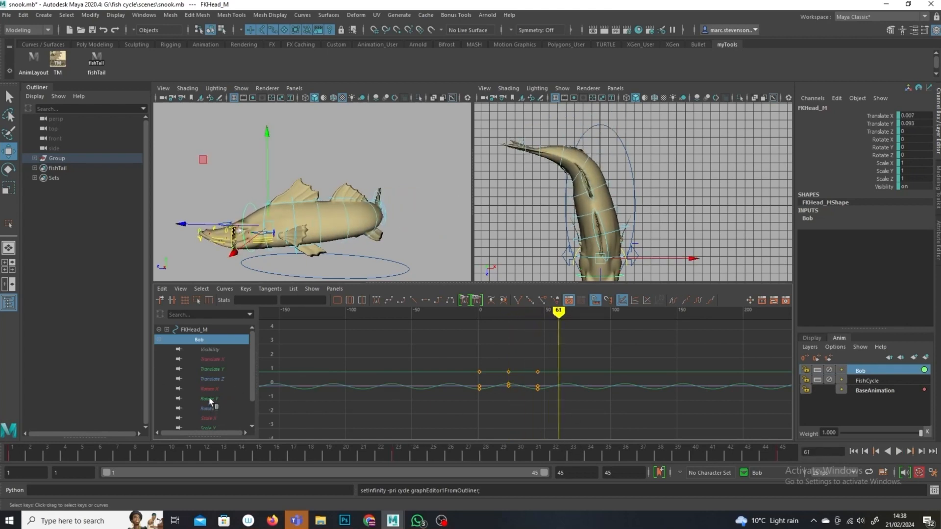
Step: Scale the head's Translate Y keys vertically to reduce the bobbing amplitude
click(212, 369)
key(f)
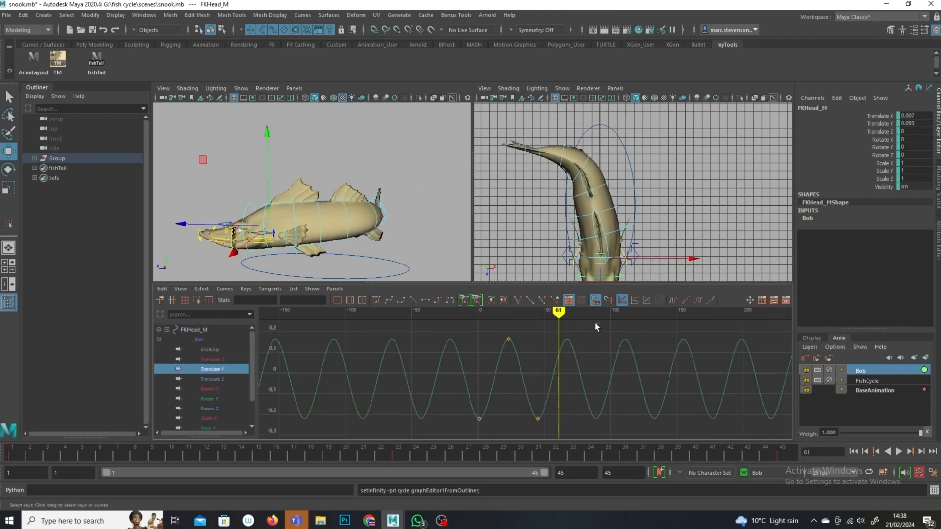
drag(595, 322, 351, 436)
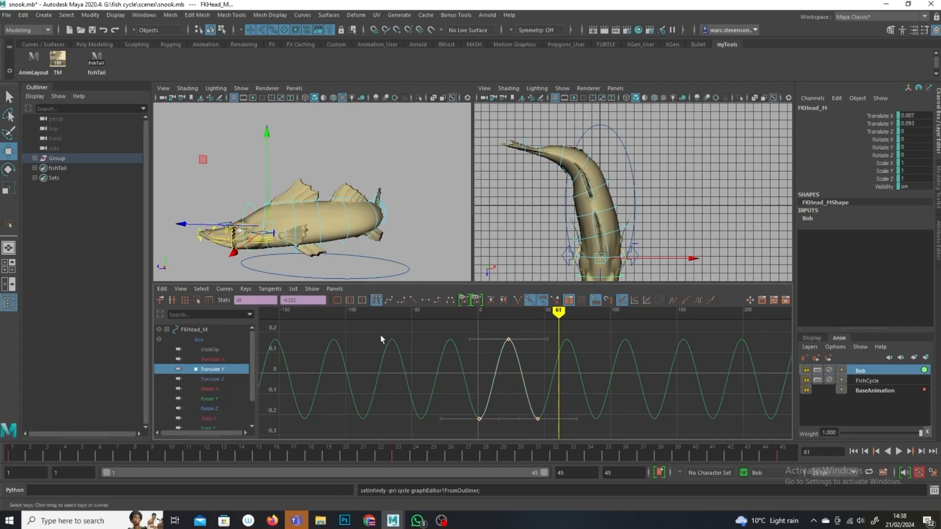
click(196, 299)
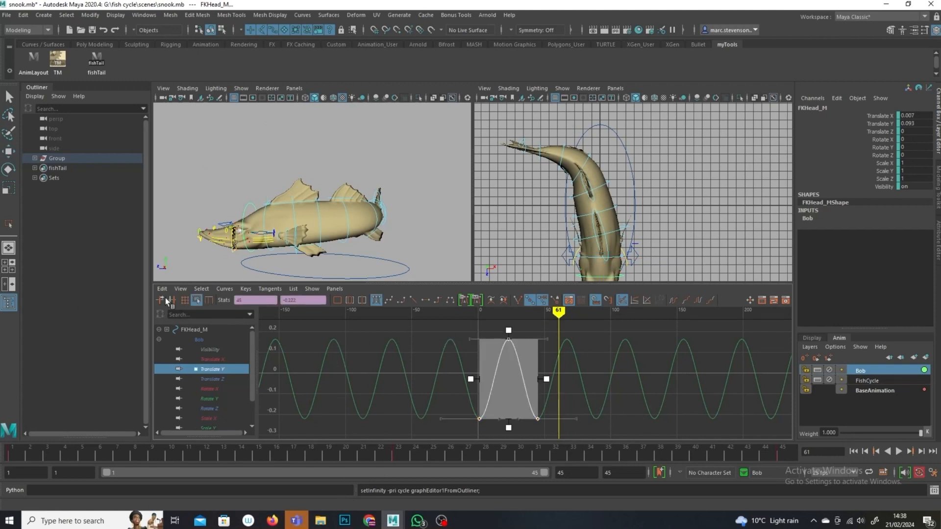
click(510, 327)
drag(595, 332, 440, 439)
drag(508, 332, 517, 386)
drag(508, 428, 508, 391)
Step: Play back the animation and orbit around the fish to review the head bob
key(alt+v)
mouse_move(558, 310)
mouse_down()
mouse_move(453, 332)
mouse_move(506, 346)
mouse_up()
alt+drag(347, 230, 406, 252)
mouse_move(511, 318)
mouse_down()
mouse_move(563, 316)
mouse_move(515, 316)
mouse_up()
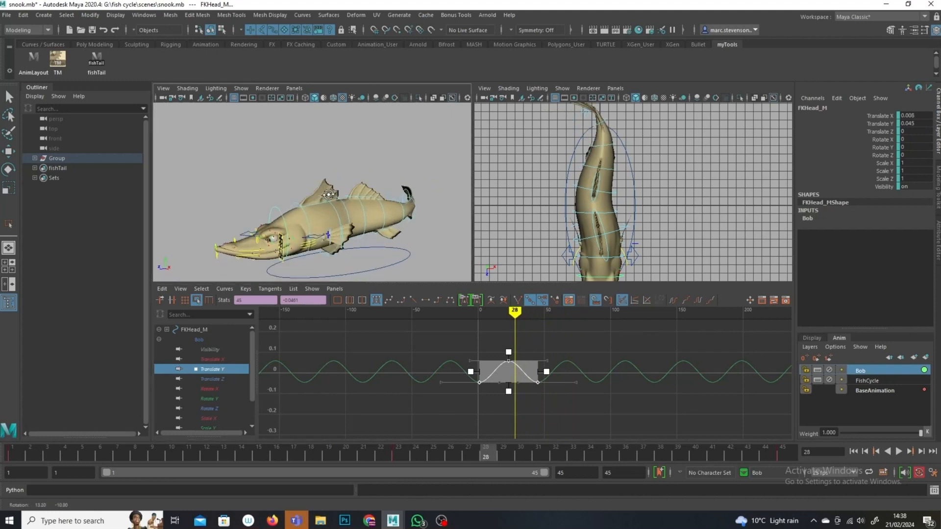
alt+drag(328, 195, 279, 183)
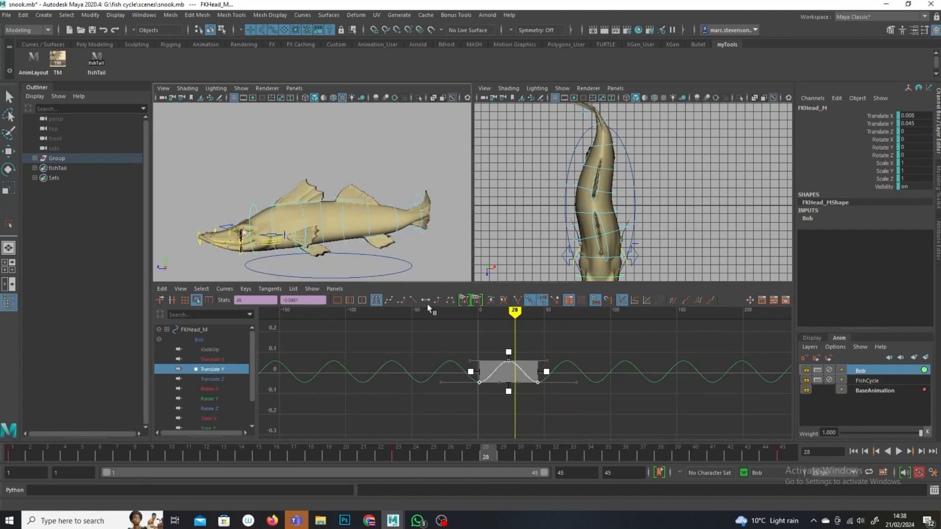
Step: Copy the head control's selected Translate Y bob keys
click(164, 289)
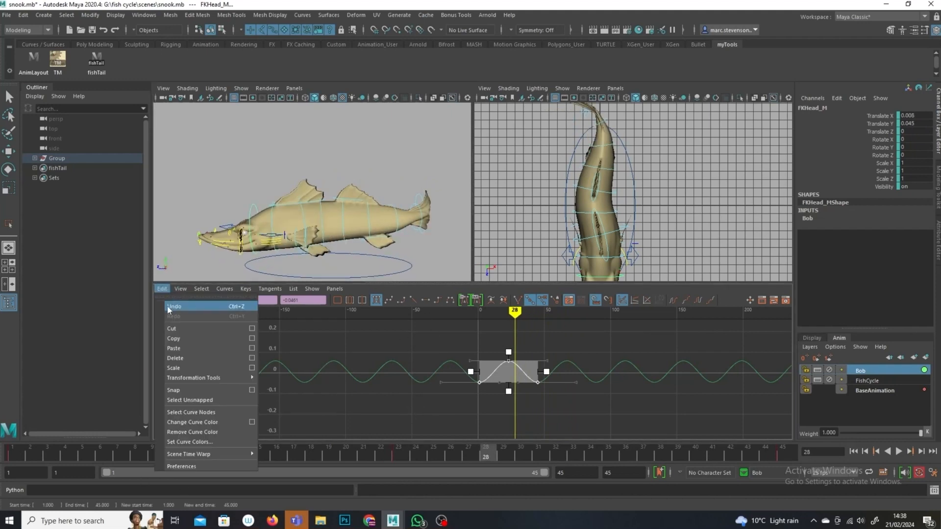
click(185, 338)
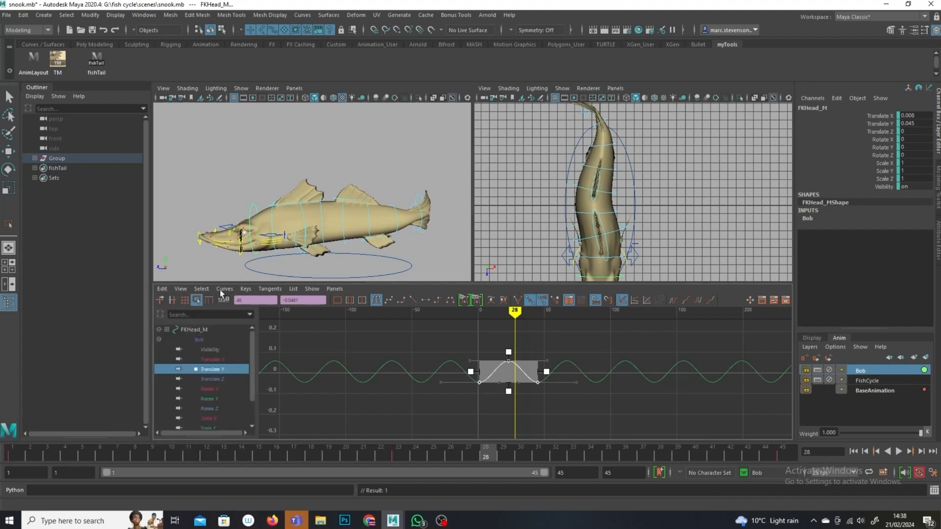
Step: Paste the head's bob keys onto the FKBackB_M spine control's Translate Y at frame 10
click(321, 224)
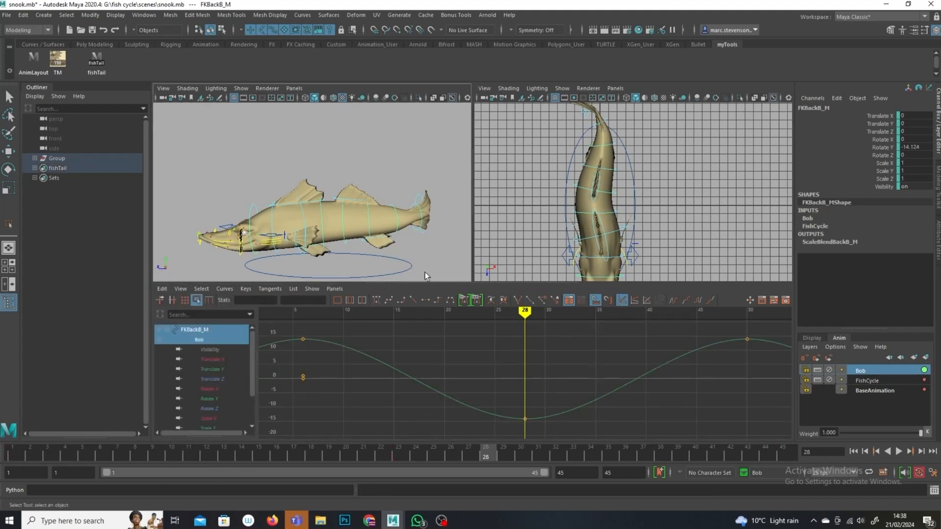
click(211, 370)
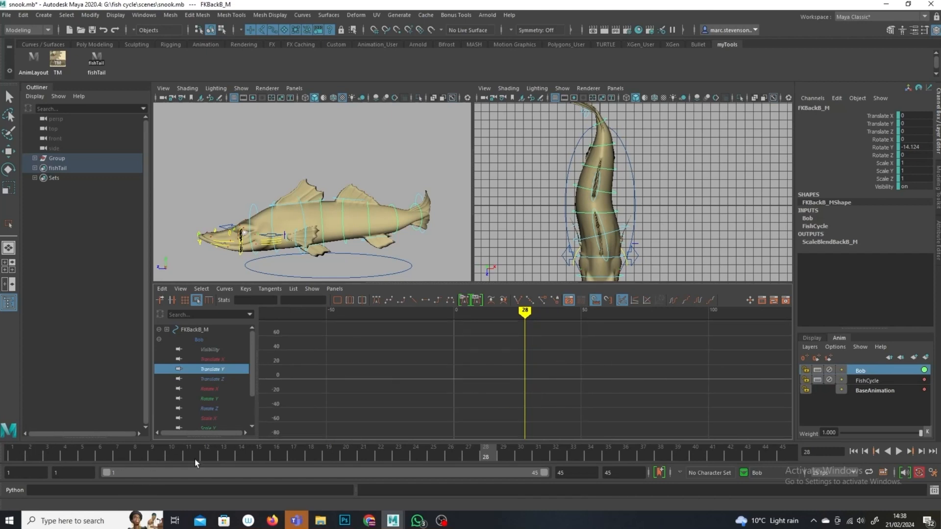
click(171, 456)
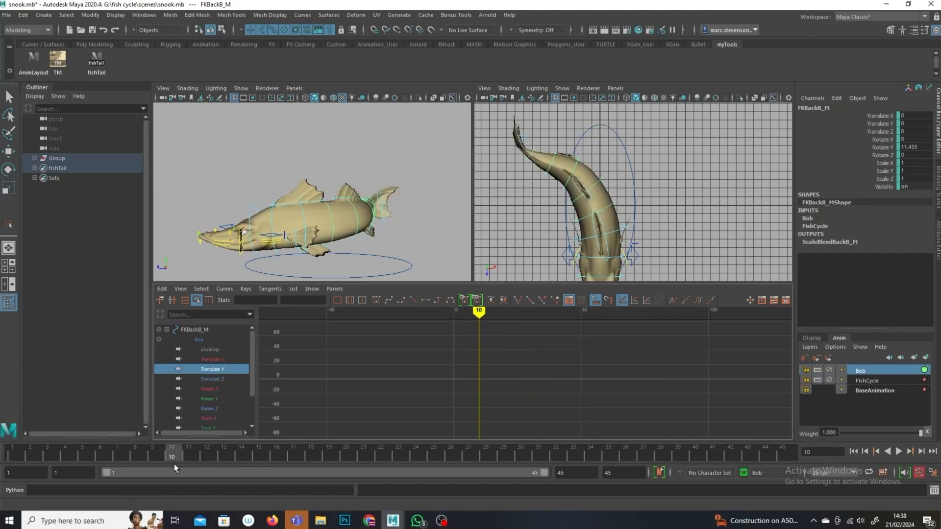
key(s)
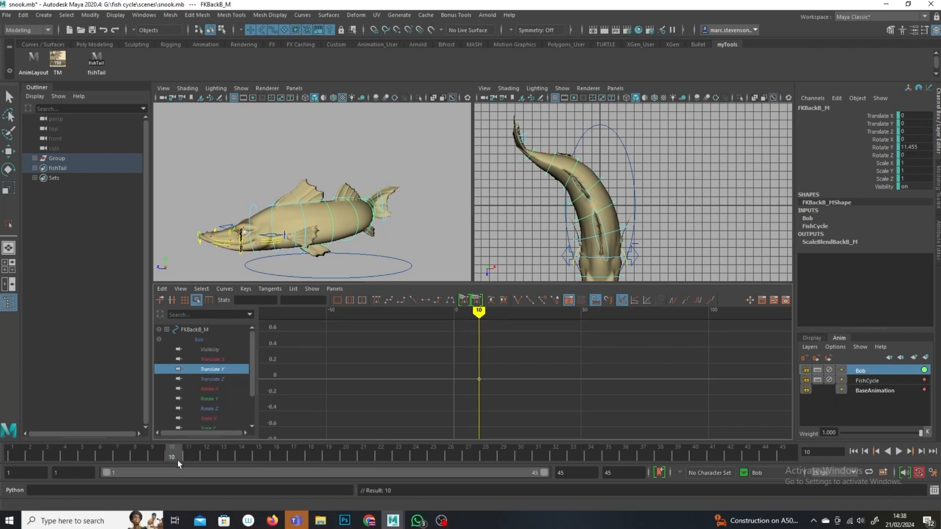
click(479, 379)
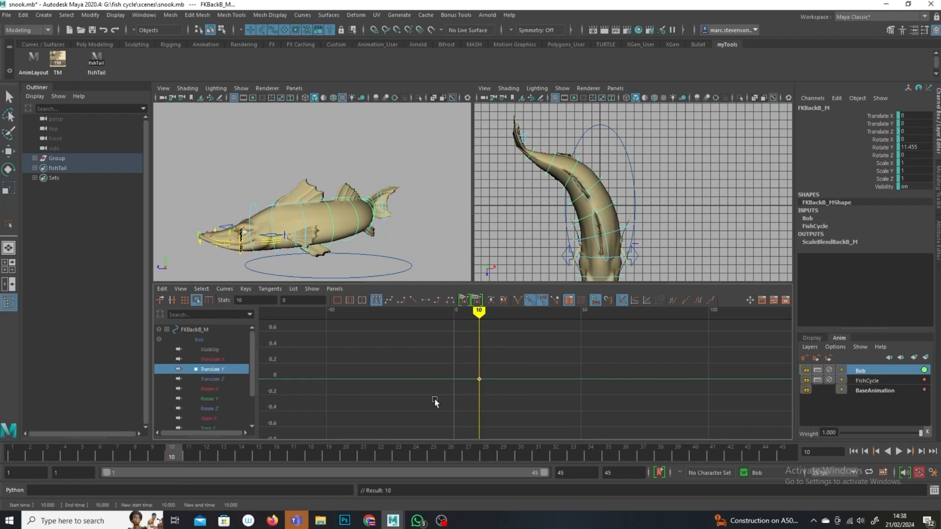
click(162, 289)
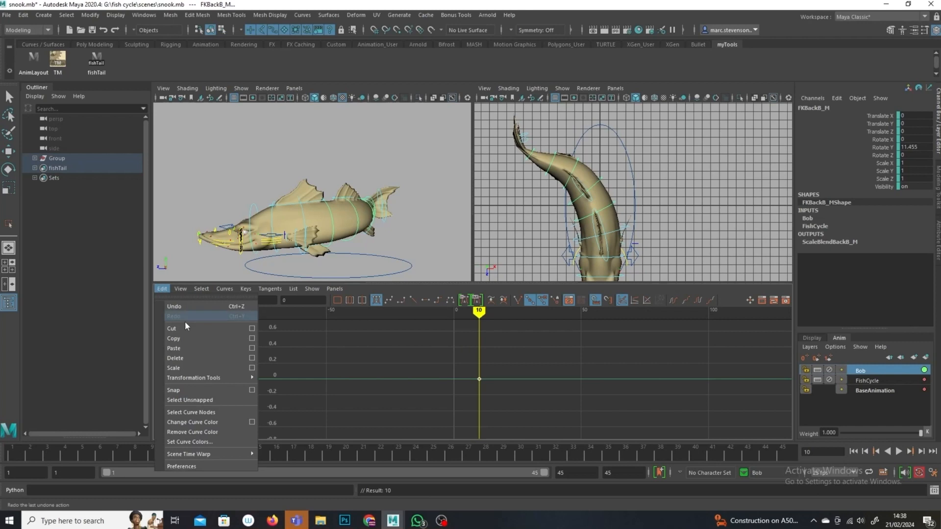
click(194, 346)
Step: Set the pasted spine curve to cycle before and after, and shift its keys in time to offset the bob from the head
click(698, 300)
click(673, 299)
mouse_move(491, 320)
mouse_down()
mouse_move(572, 319)
mouse_move(697, 346)
mouse_move(604, 353)
mouse_move(537, 315)
mouse_move(470, 335)
mouse_move(511, 318)
mouse_move(563, 324)
mouse_move(596, 333)
mouse_move(580, 345)
mouse_move(485, 346)
mouse_move(624, 359)
mouse_move(340, 353)
mouse_move(448, 363)
mouse_up()
drag(619, 375, 447, 437)
drag(547, 359, 534, 362)
drag(619, 347, 493, 424)
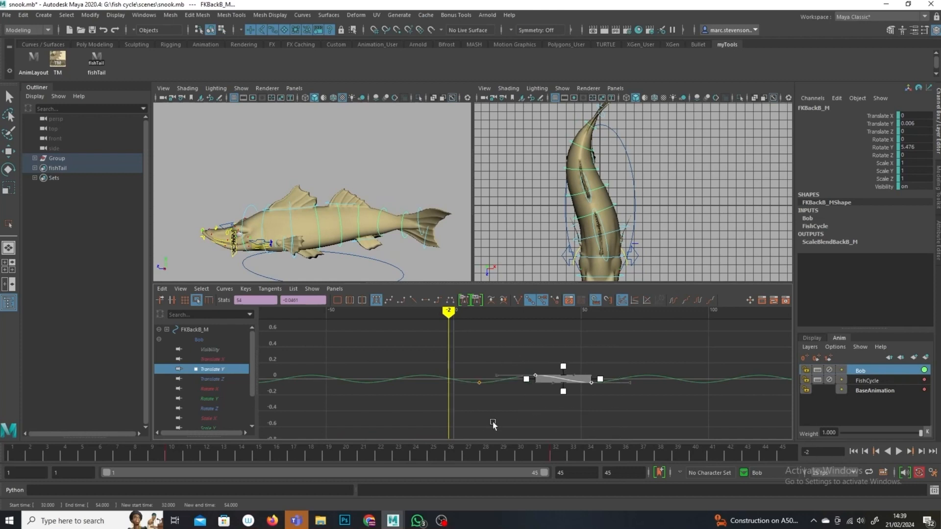
drag(649, 349, 457, 419)
drag(535, 365, 536, 396)
key(alt+v)
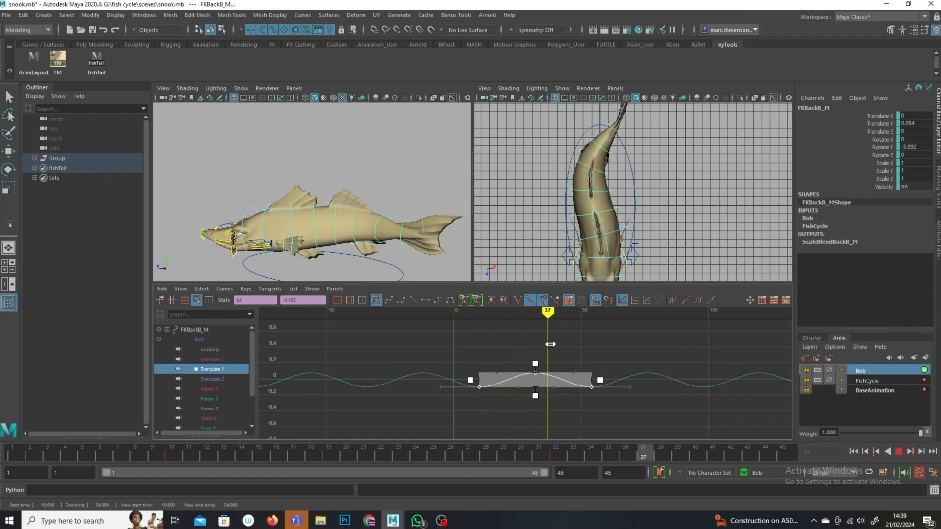
key(alt+v)
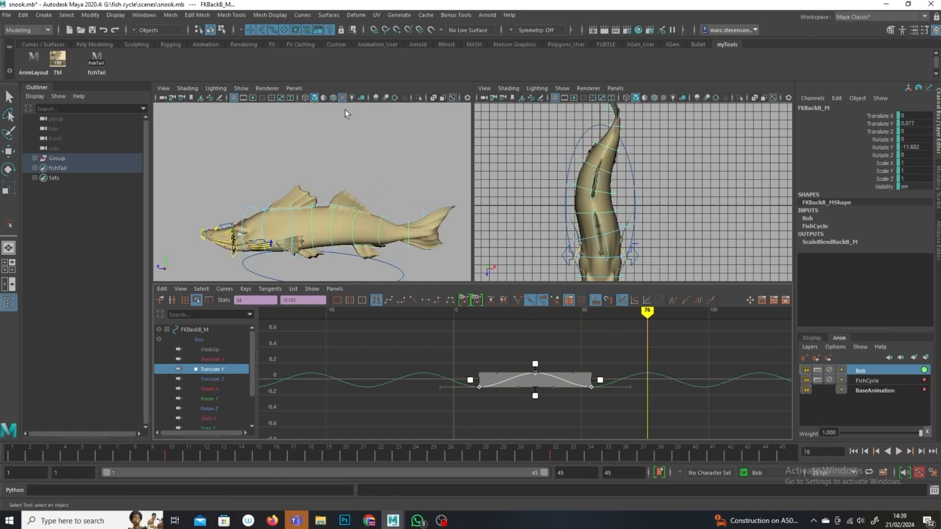
Step: Paste the head's bob keys onto the FKBackE_M spine control's Translate Y at frame 20 and set the curve to cycle
click(384, 239)
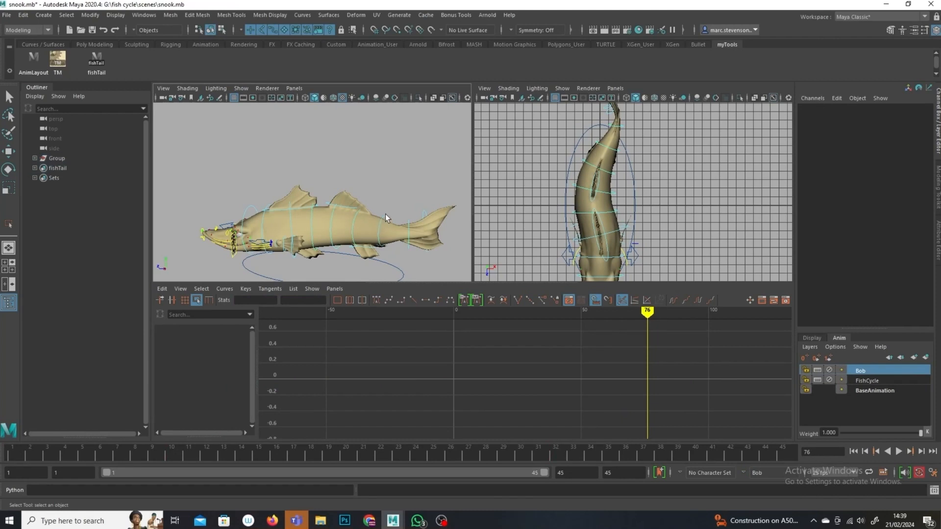
click(381, 222)
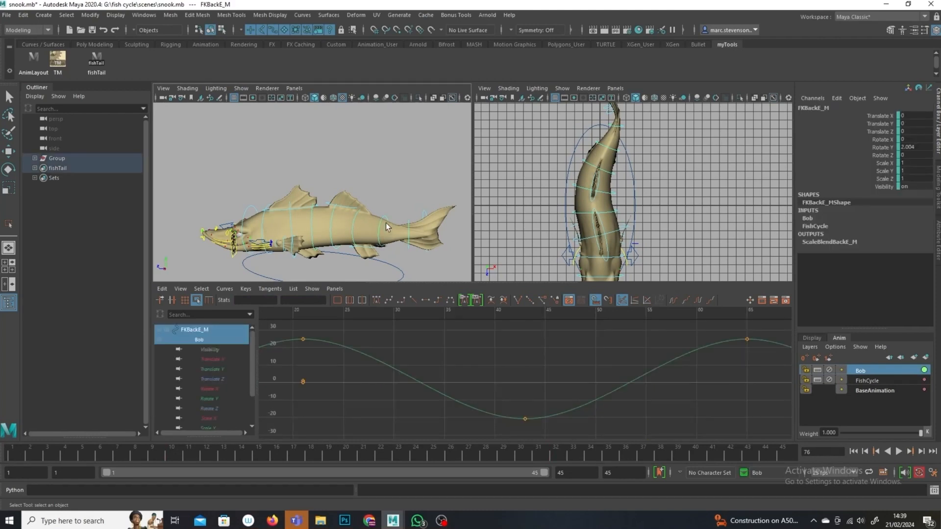
click(216, 369)
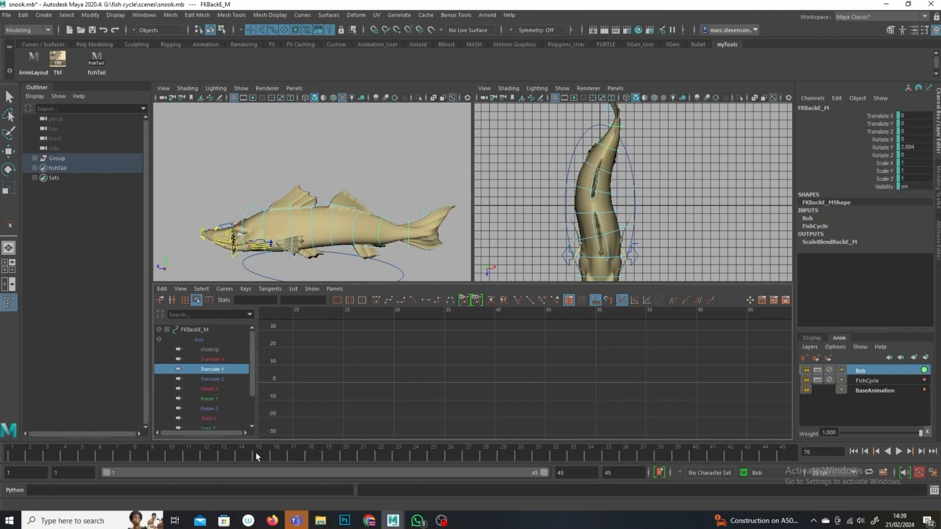
click(347, 457)
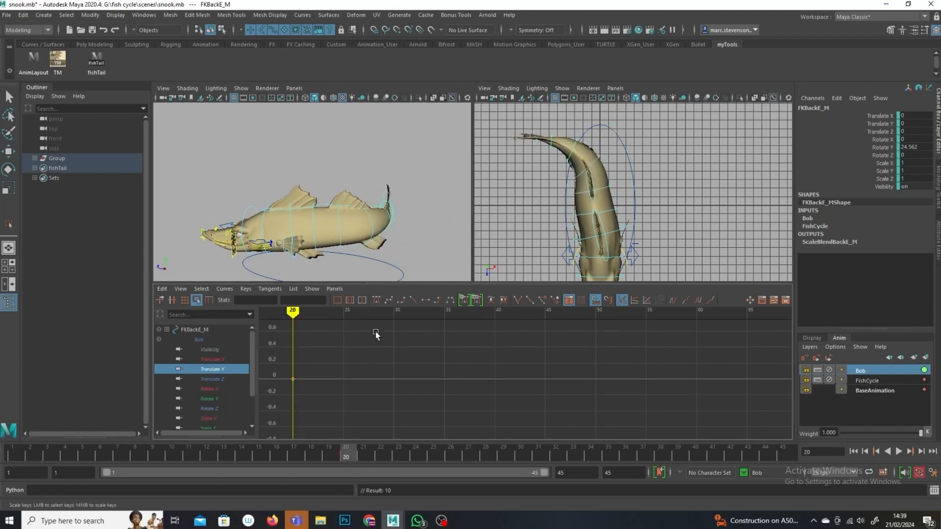
click(212, 380)
drag(308, 366, 275, 396)
key(f)
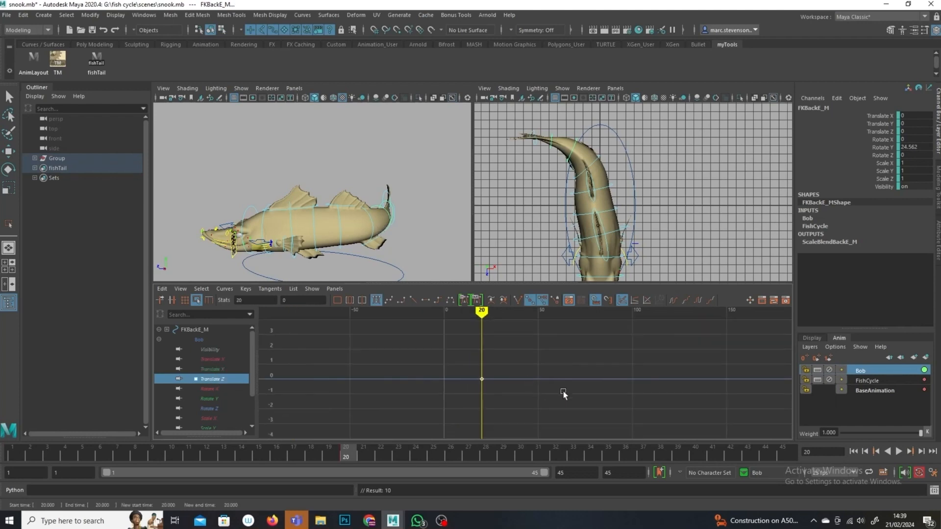
click(215, 370)
drag(545, 368, 432, 410)
click(167, 288)
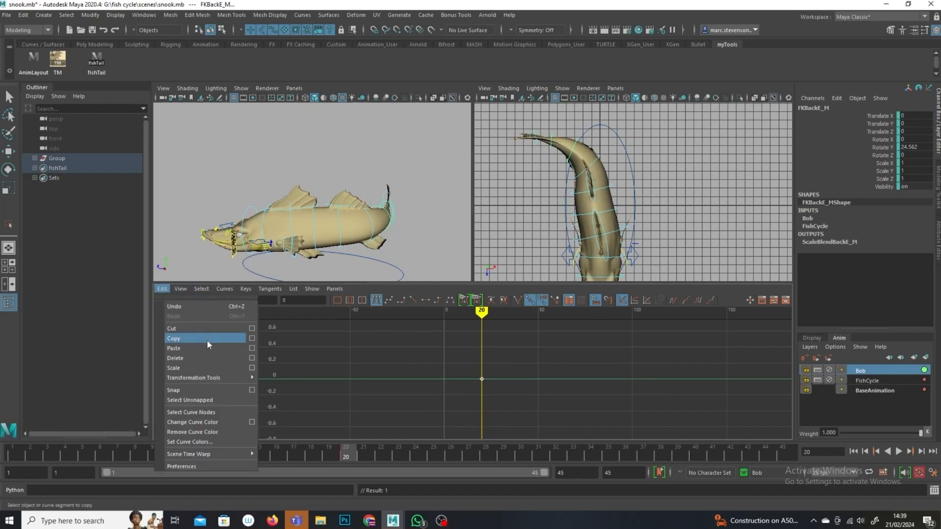
click(204, 347)
click(699, 300)
click(673, 300)
drag(495, 310, 536, 310)
alt+drag(362, 182, 336, 226)
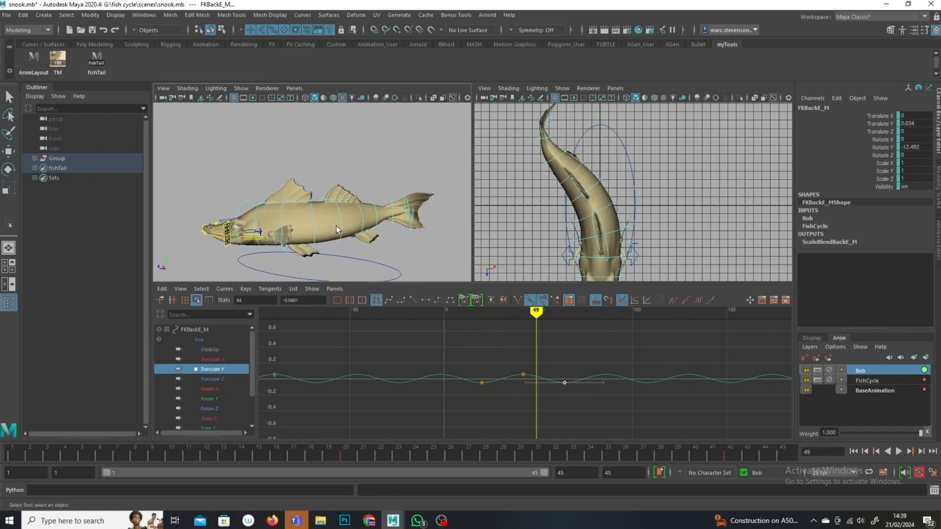
click(282, 215)
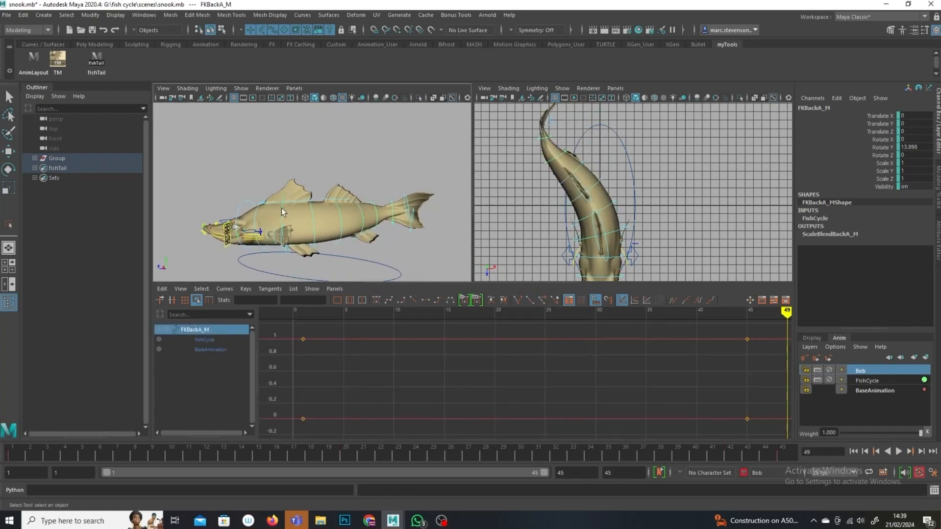
drag(19, 457, 158, 451)
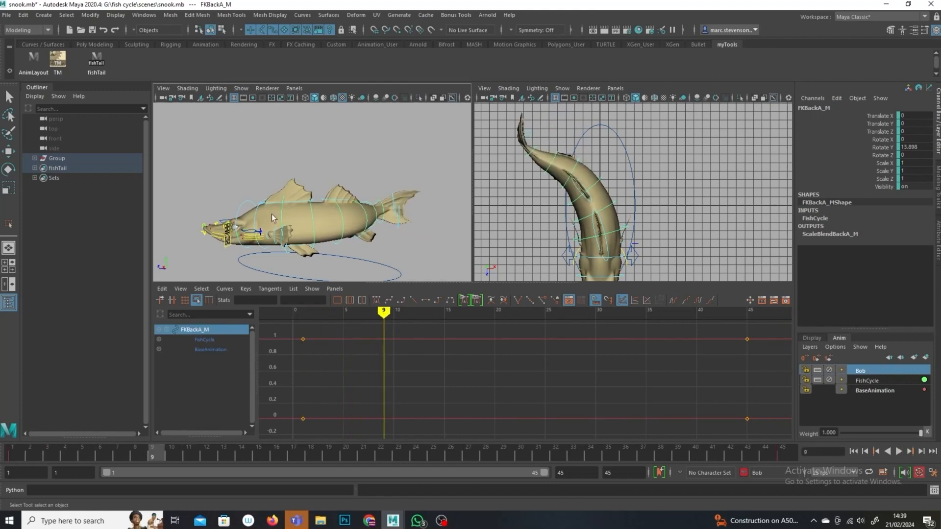
key(w)
drag(286, 157, 287, 160)
key(ctrl+z)
click(274, 161)
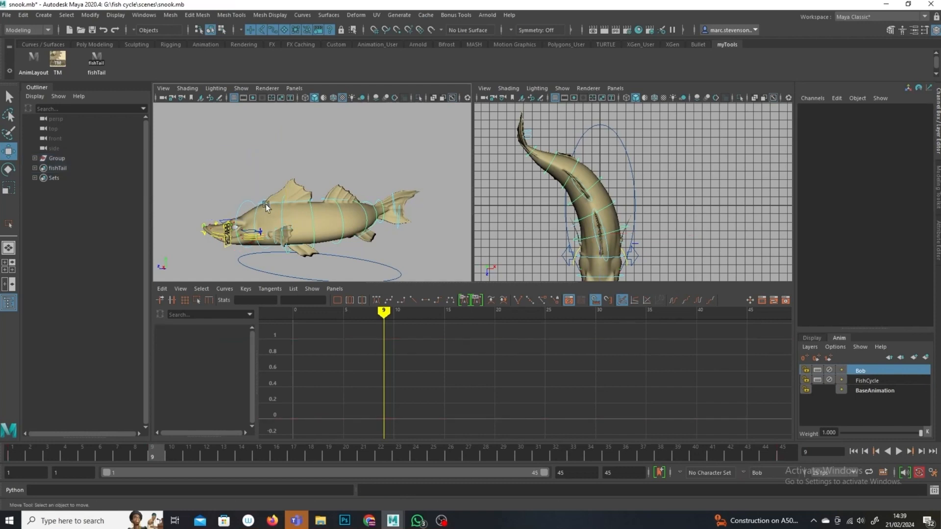
Step: Add the root control FKRoot_M to the Bob animation layer
click(256, 207)
drag(264, 173, 264, 174)
key(ctrl+z)
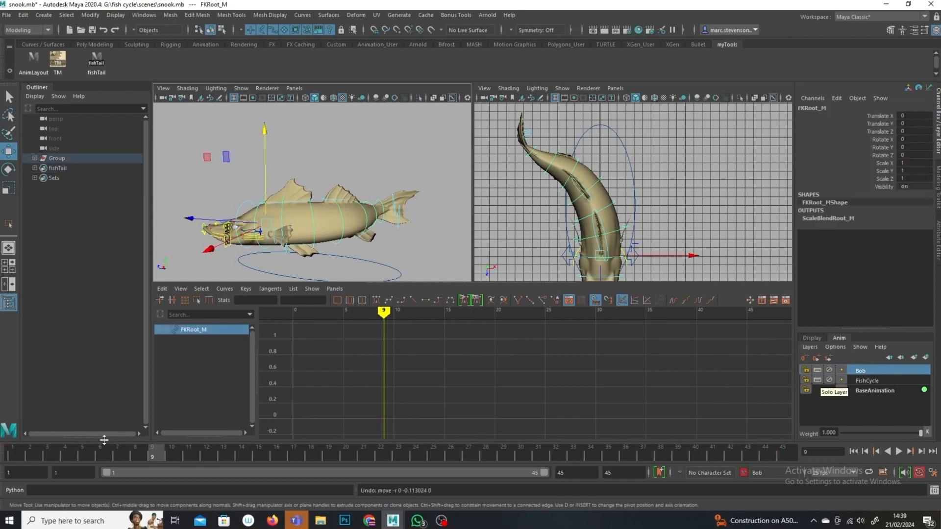
click(19, 458)
right_click(868, 371)
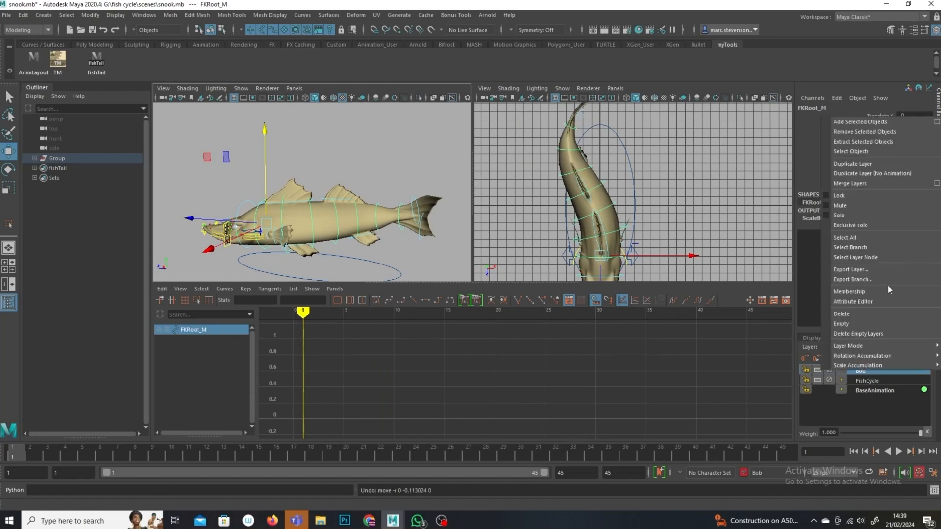
click(885, 126)
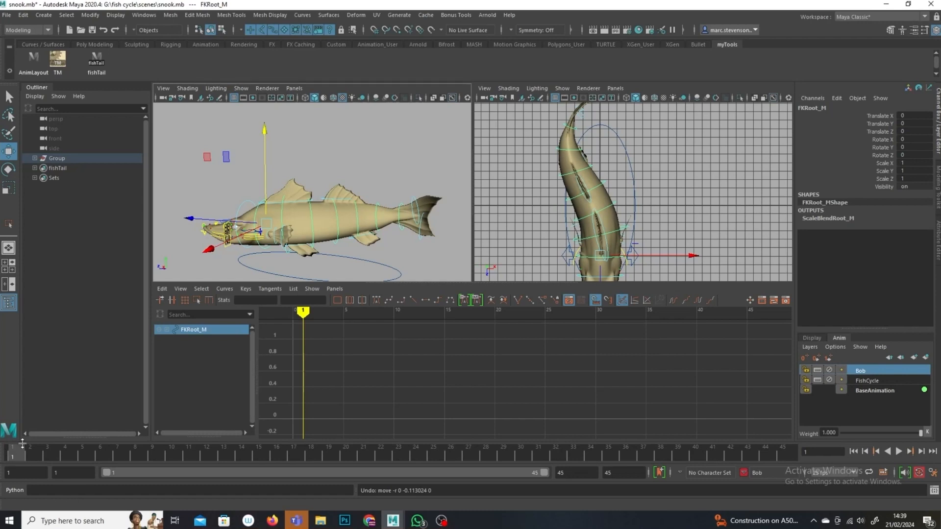
Step: Select the head control and copy all keys of its Translate Y bob curve
click(382, 150)
click(245, 212)
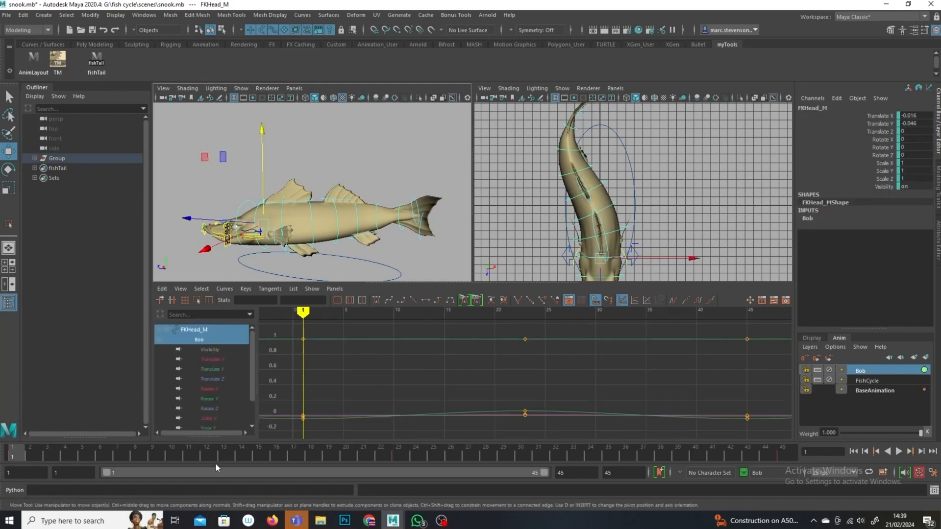
click(209, 370)
scroll(527, 374, up, 2)
scroll(532, 373, down, 8)
drag(626, 343, 356, 432)
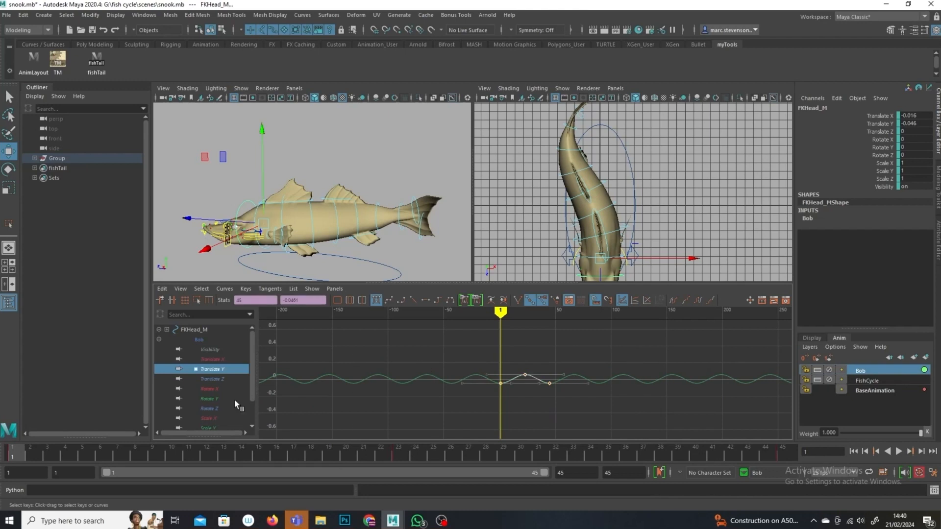
click(161, 289)
click(193, 336)
Step: Try pasting the copied keys at frame 5 on the head and the root control from the time slider
click(87, 457)
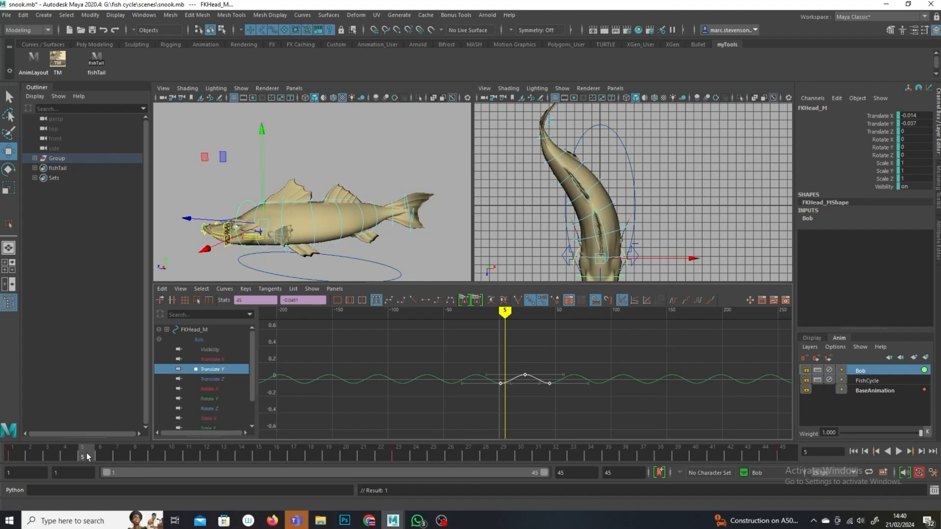
right_click(83, 455)
mouse_move(128, 290)
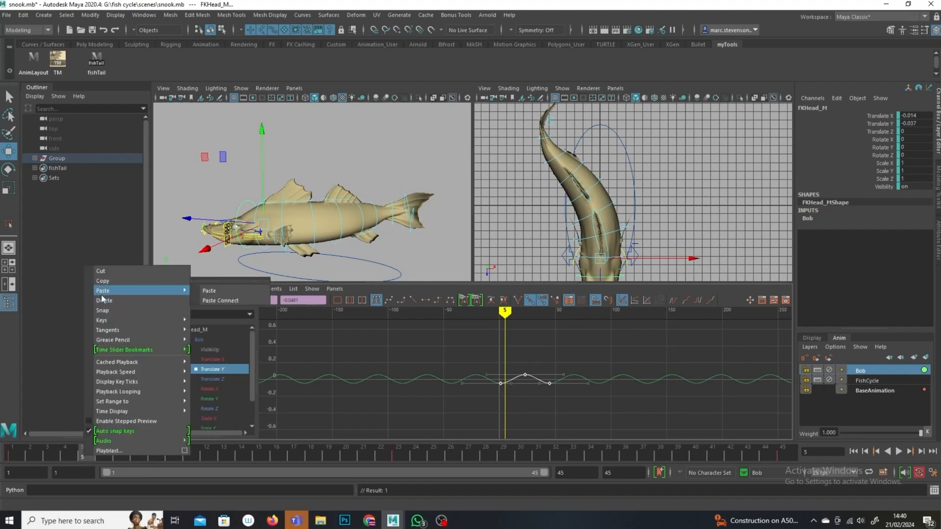
click(224, 290)
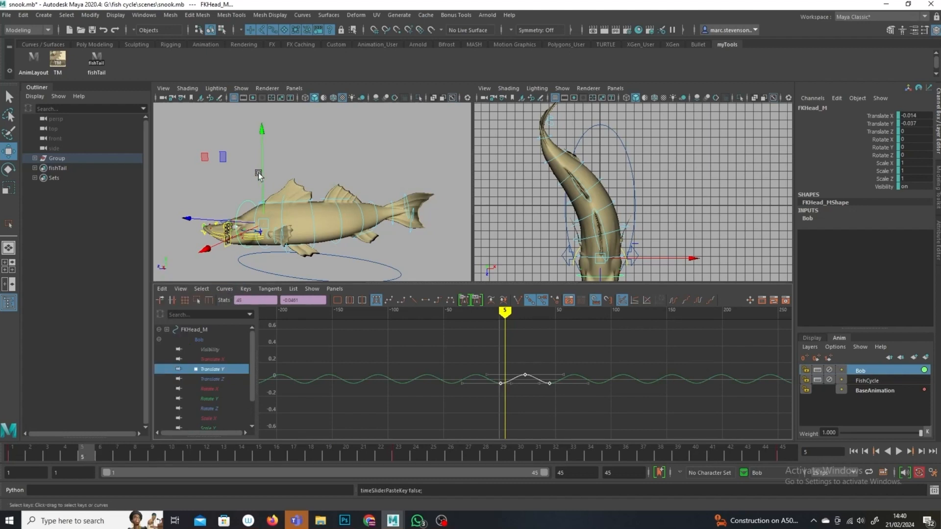
click(259, 215)
click(277, 268)
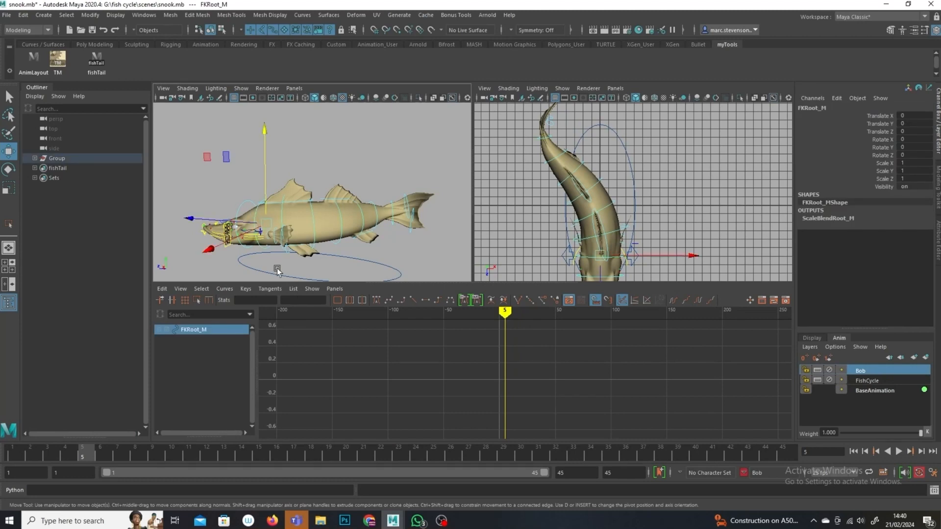
right_click(94, 448)
mouse_move(166, 288)
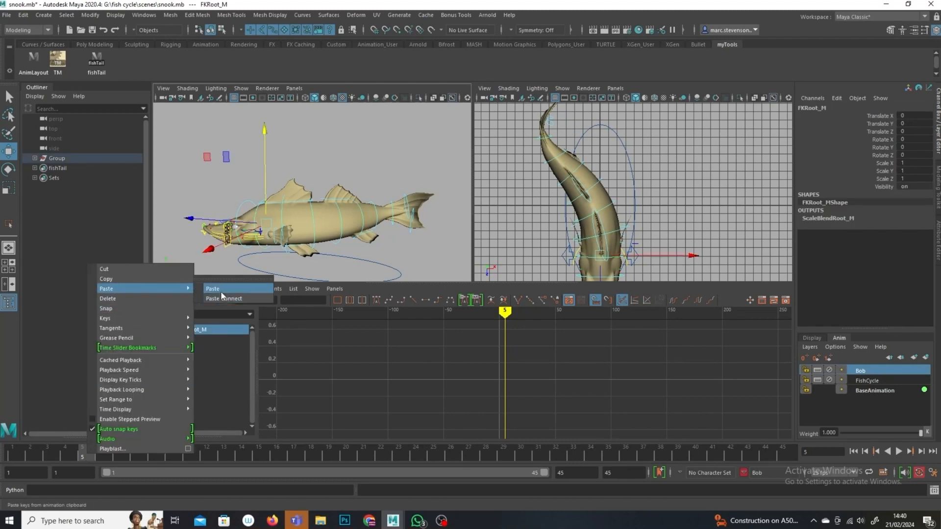
click(221, 291)
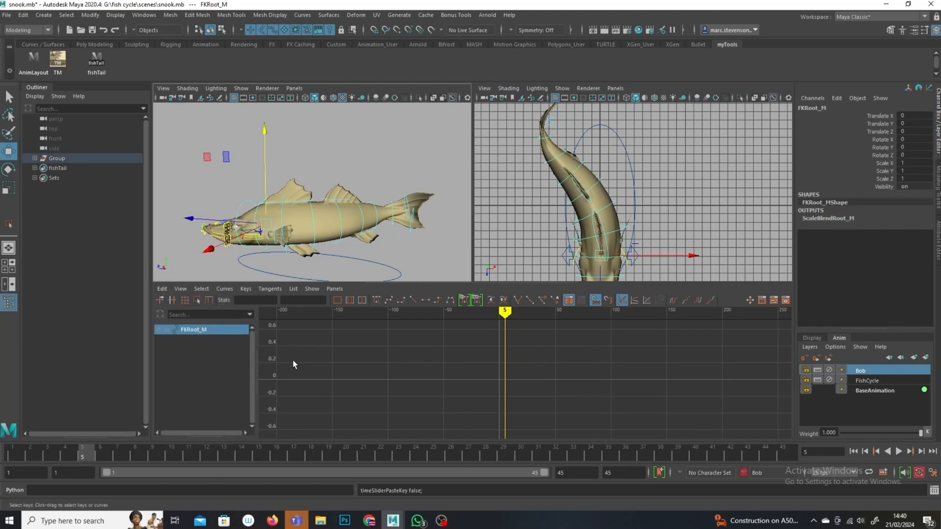
Step: Reselect the head control and copy its Translate Y curve keys again
click(228, 217)
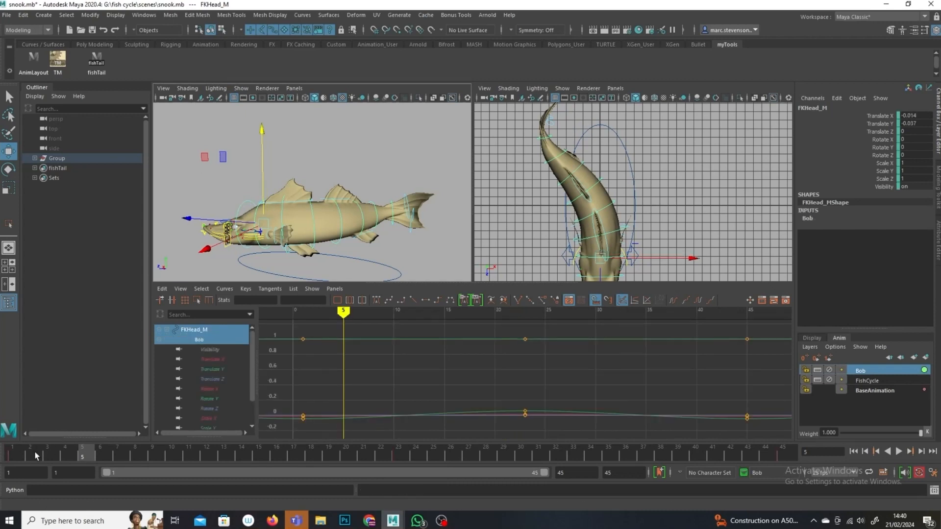
click(19, 456)
click(212, 369)
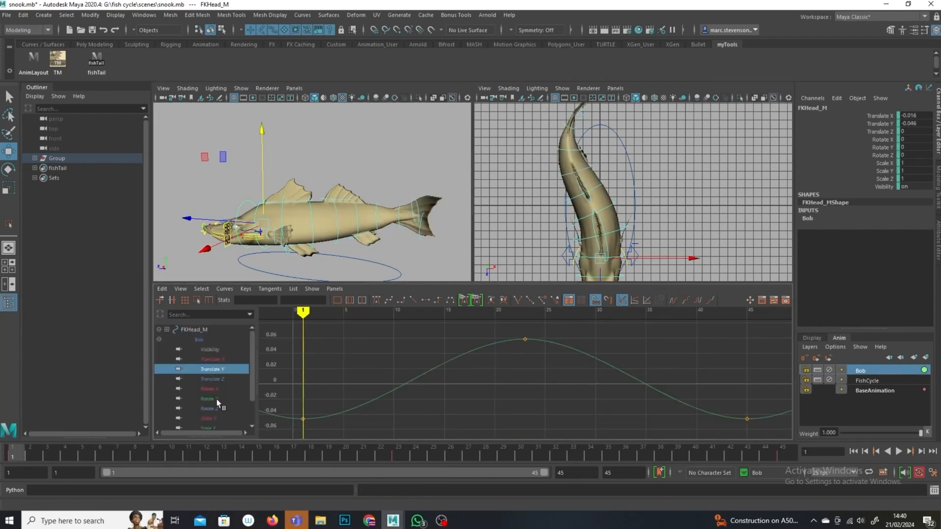
scroll(524, 377, down, 5)
drag(620, 359, 399, 438)
click(162, 289)
click(176, 339)
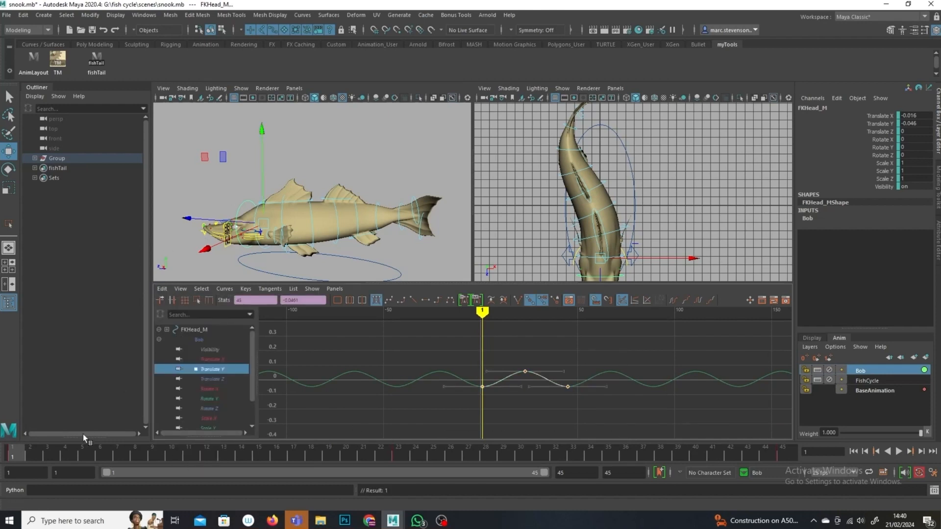
Step: At frame 5, key the root control FKRoot_M and paste the copied head bob keys onto its Translate Y curve
click(84, 452)
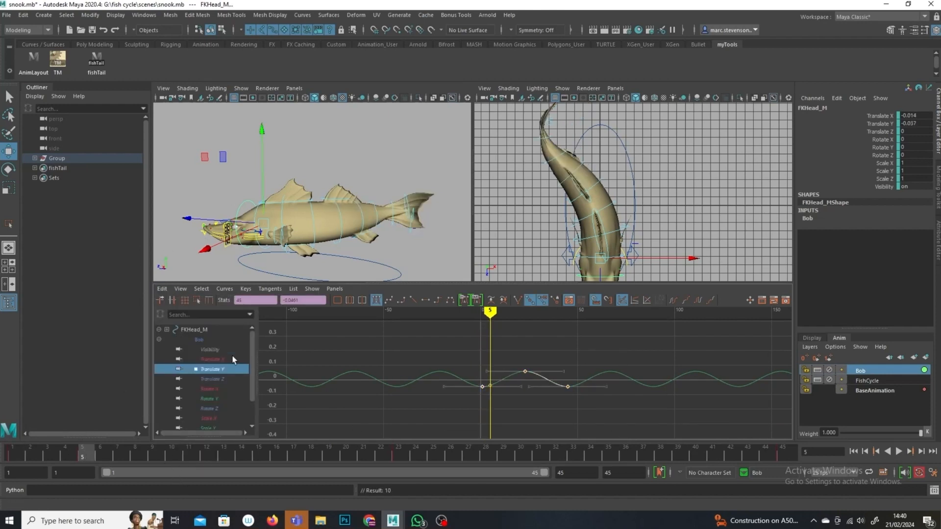
click(257, 206)
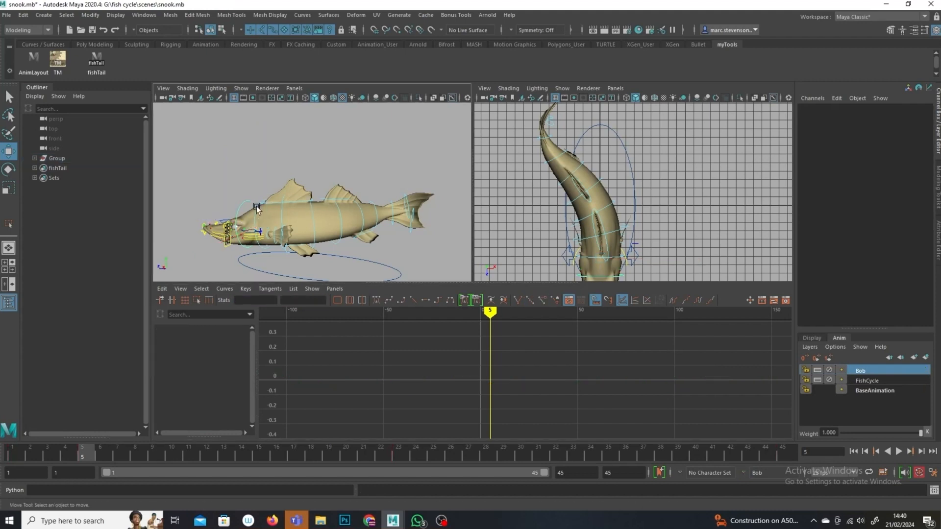
click(255, 207)
key(s)
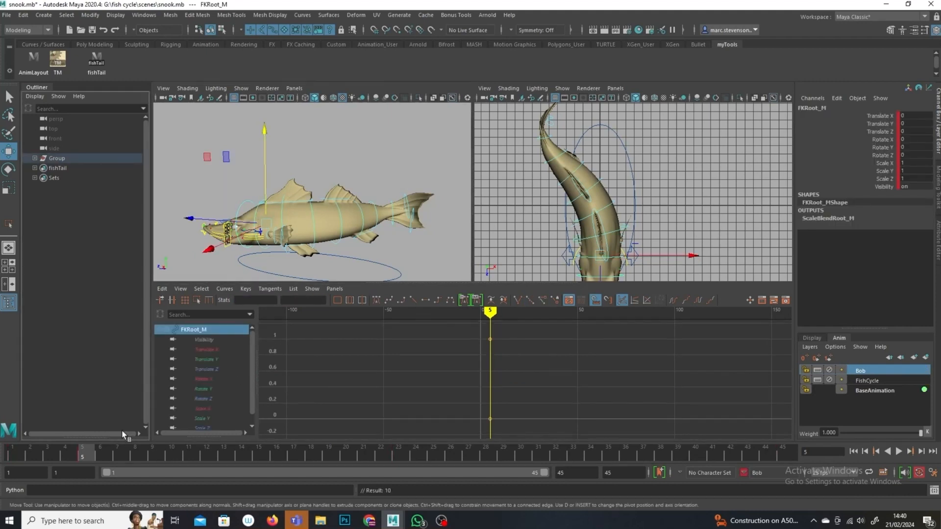
click(213, 362)
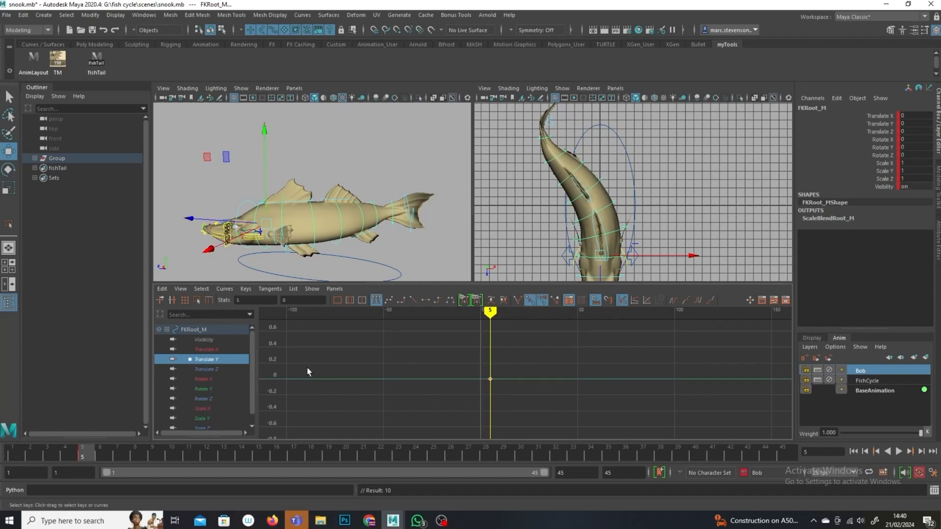
click(162, 289)
click(195, 348)
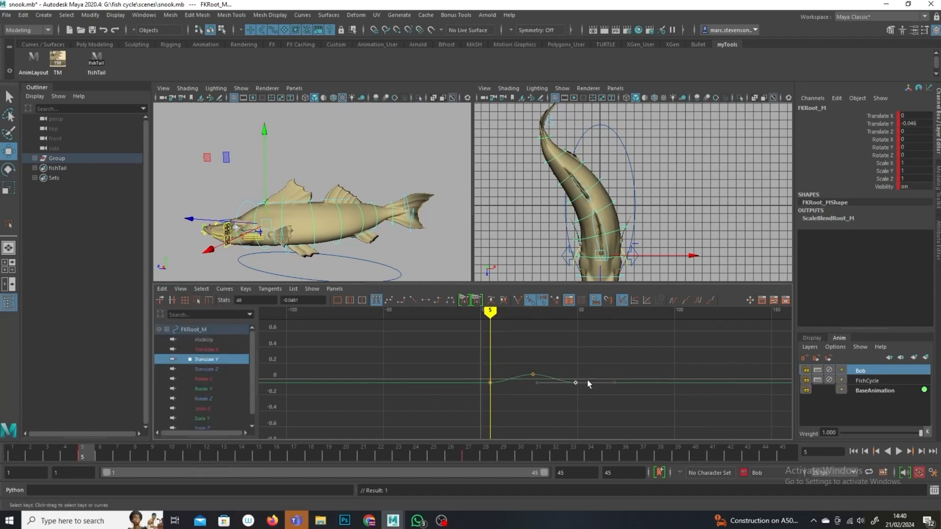
Step: Set the root's Translate Y curve to cycle before and after its keys, and play back the animation
click(700, 301)
click(672, 299)
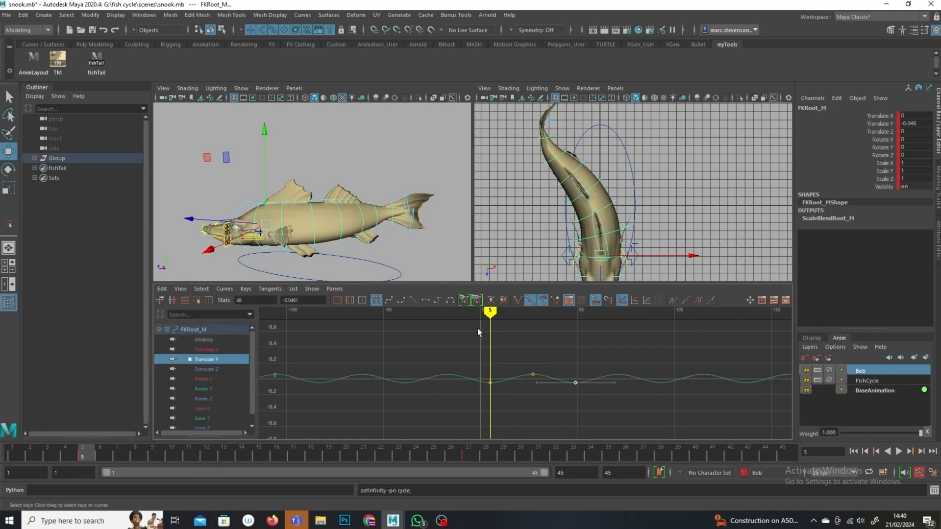
key(alt+v)
mouse_move(553, 322)
mouse_down()
mouse_move(584, 316)
mouse_move(661, 330)
mouse_move(714, 315)
mouse_move(770, 364)
mouse_move(817, 379)
mouse_move(432, 333)
mouse_up()
mouse_move(343, 225)
alt+mouse_down()
mouse_move(426, 235)
mouse_move(439, 223)
alt+mouse_up()
click(899, 451)
mouse_move(340, 250)
alt+mouse_down()
mouse_move(405, 267)
mouse_move(346, 263)
mouse_move(363, 293)
mouse_move(304, 234)
mouse_move(301, 246)
mouse_move(353, 272)
alt+mouse_up()
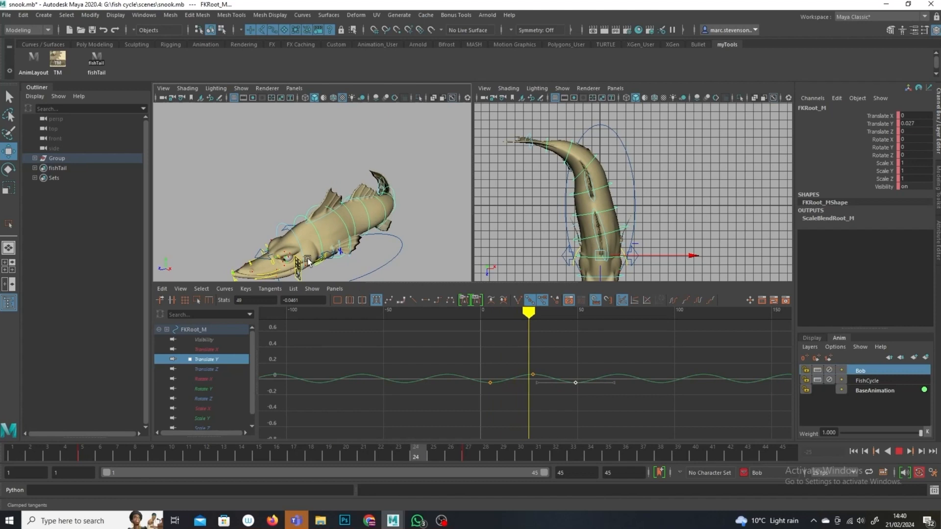
click(900, 451)
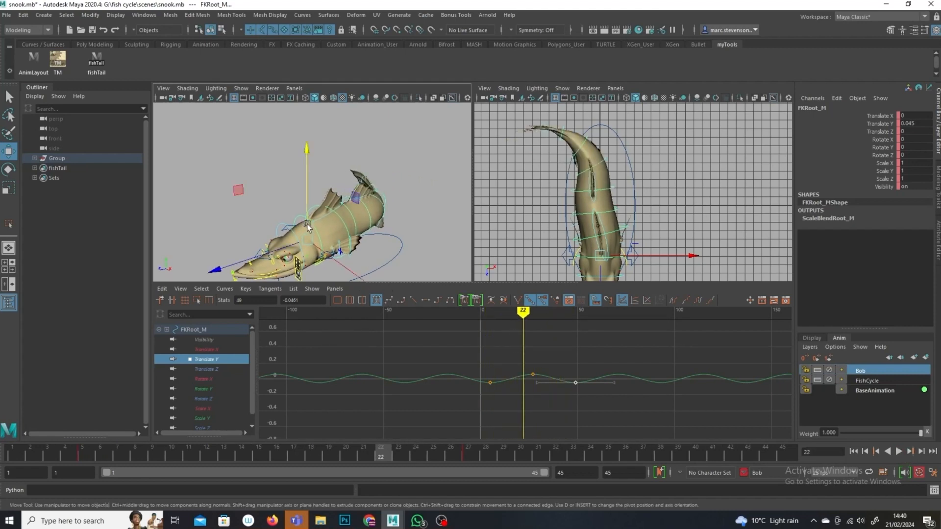
Step: Mute and lock the Bob animation layer
click(334, 227)
alt+drag(335, 228, 301, 225)
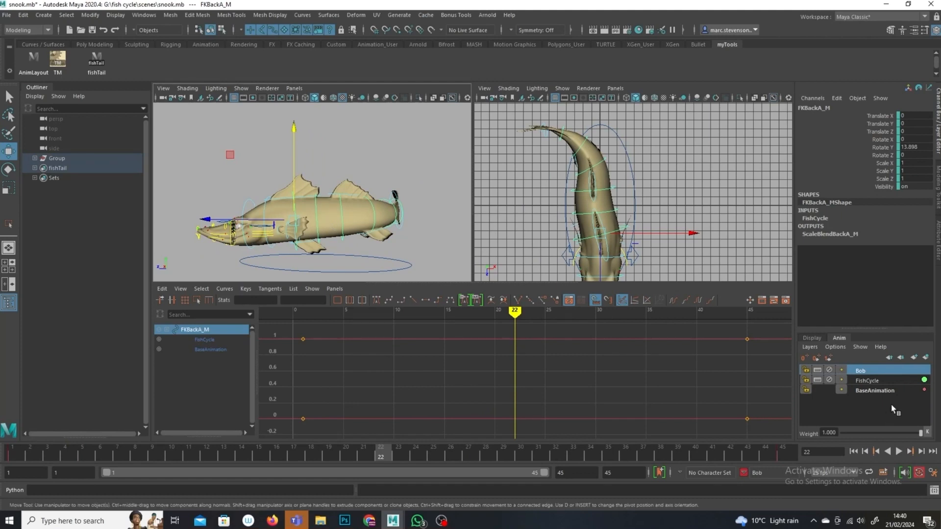
click(886, 381)
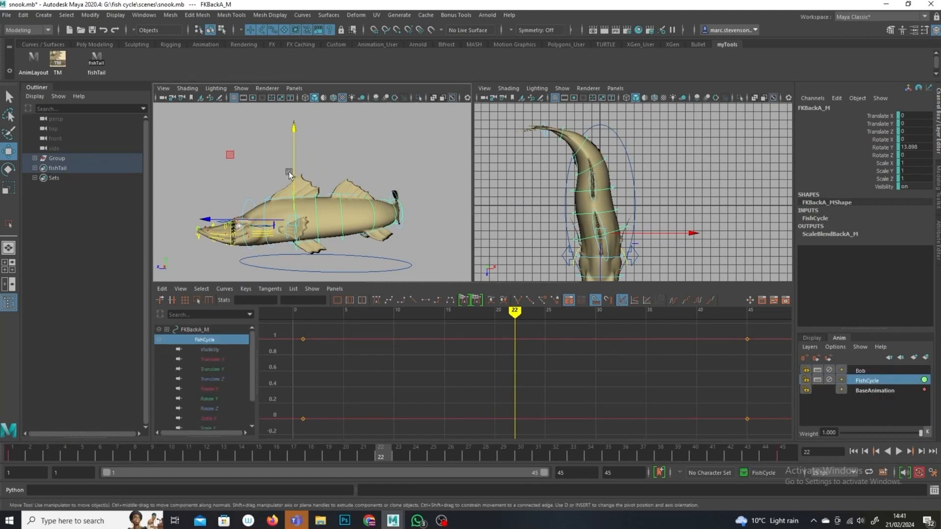
click(242, 201)
click(245, 201)
click(888, 381)
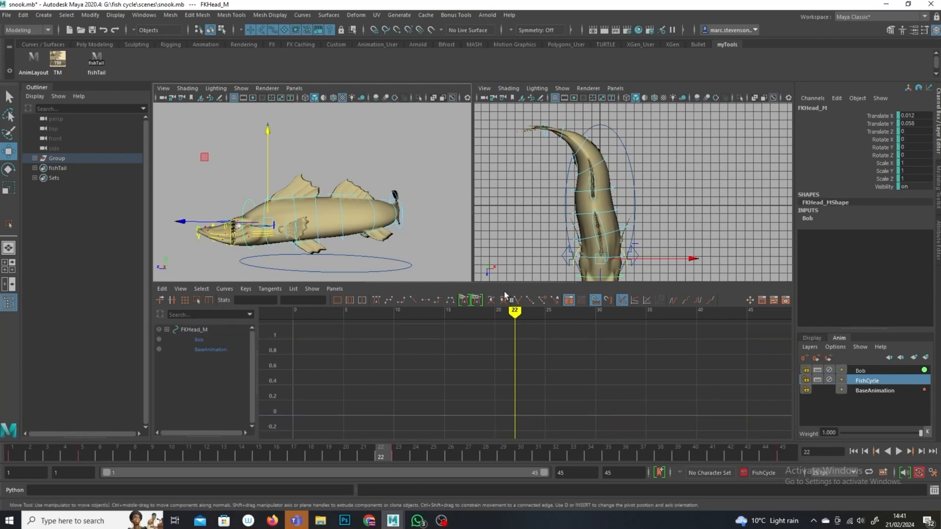
click(829, 370)
click(805, 370)
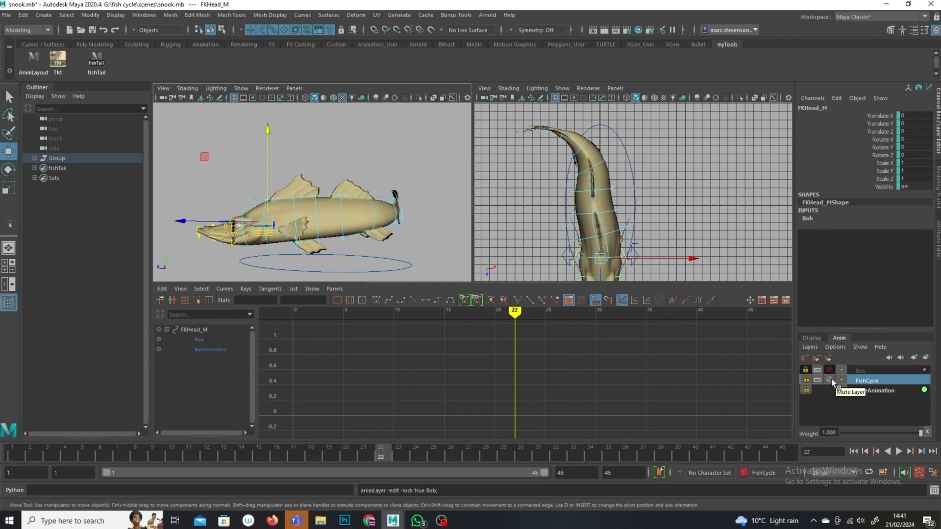
Step: Add the selected root and head controls to the FishCycle animation layer
click(400, 177)
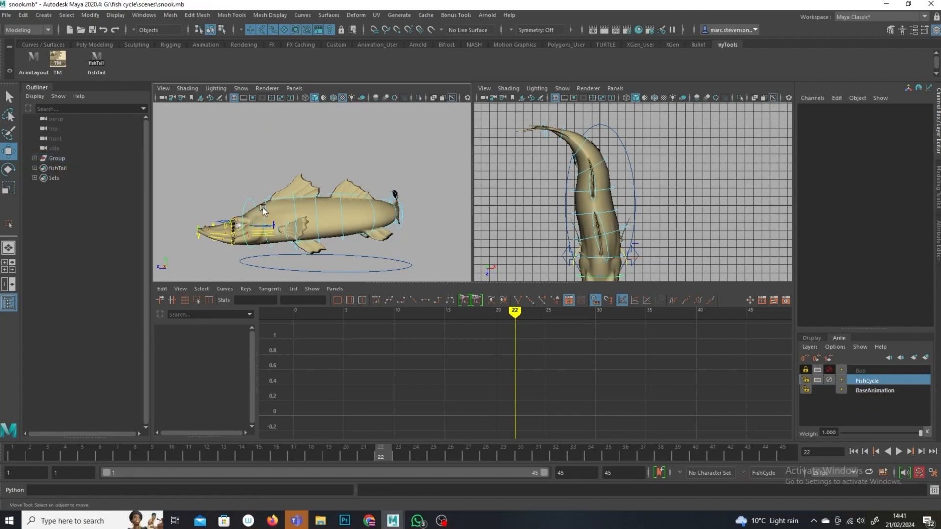
click(263, 207)
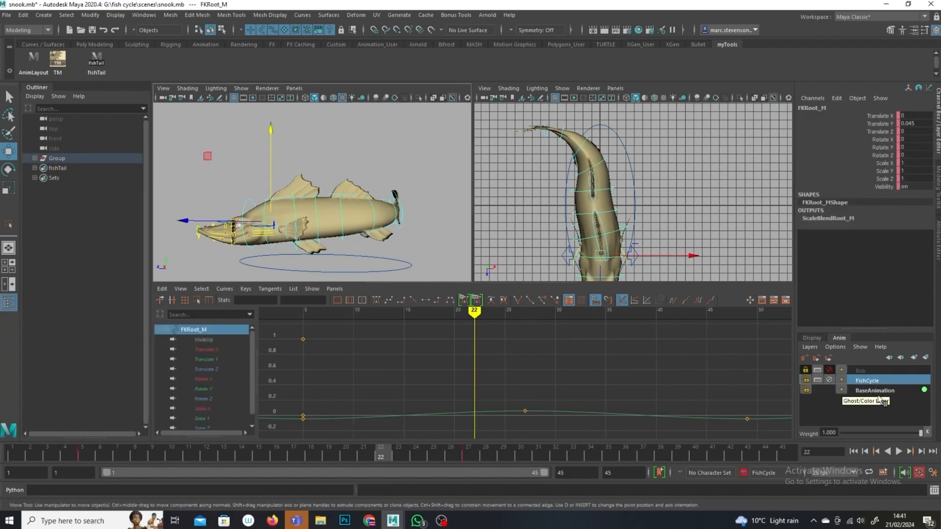
click(8, 97)
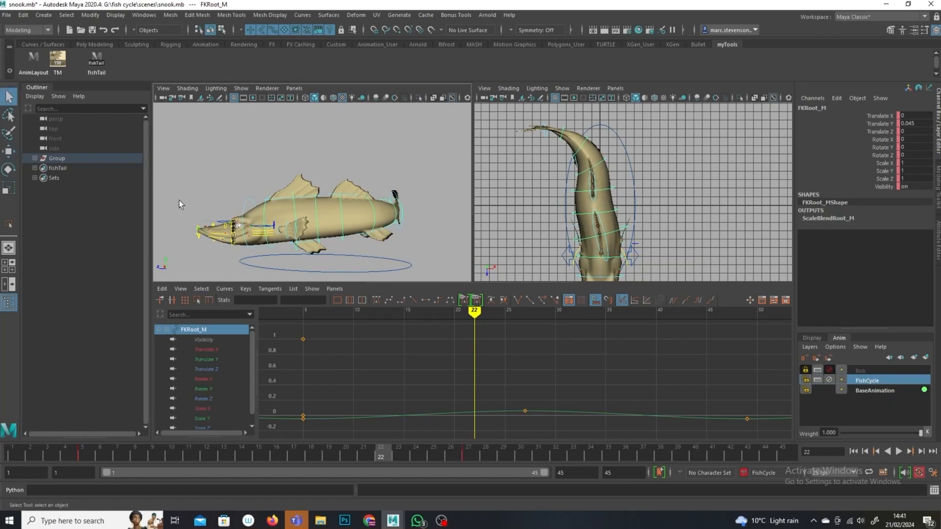
click(248, 209)
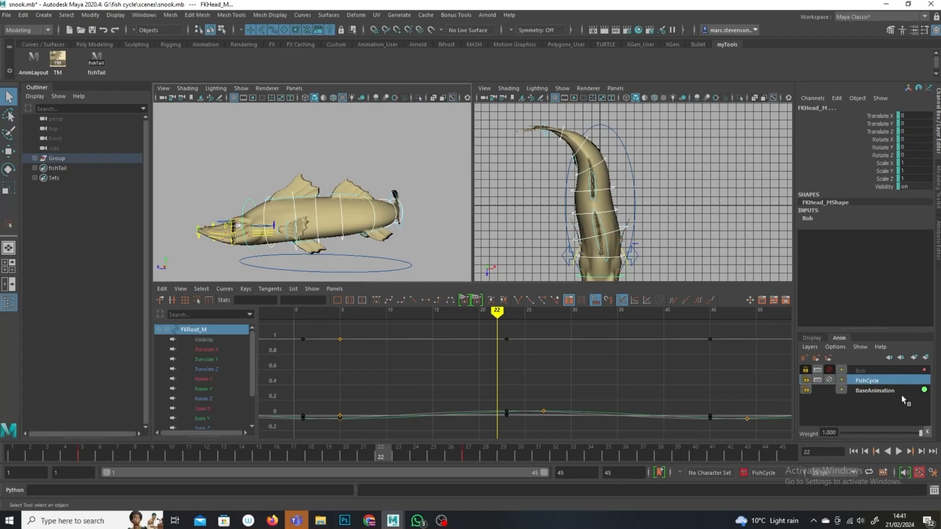
right_click(885, 385)
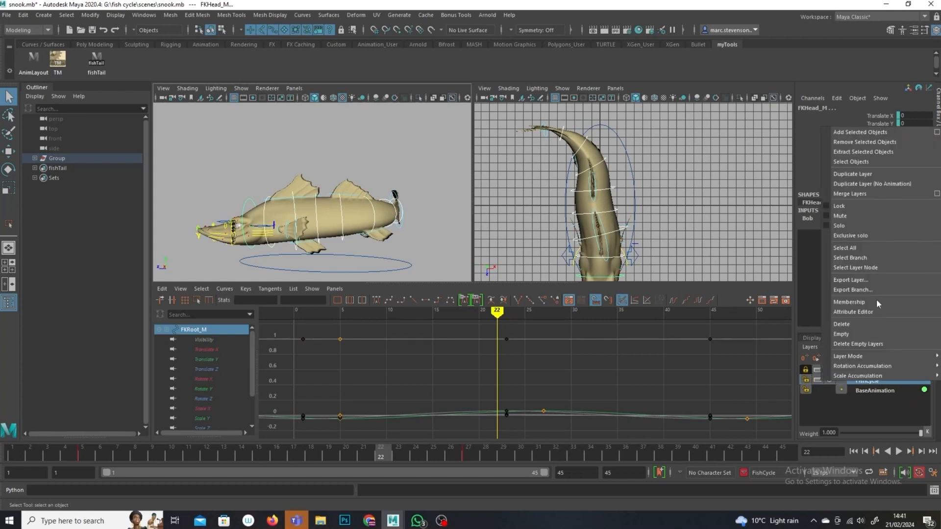
click(874, 133)
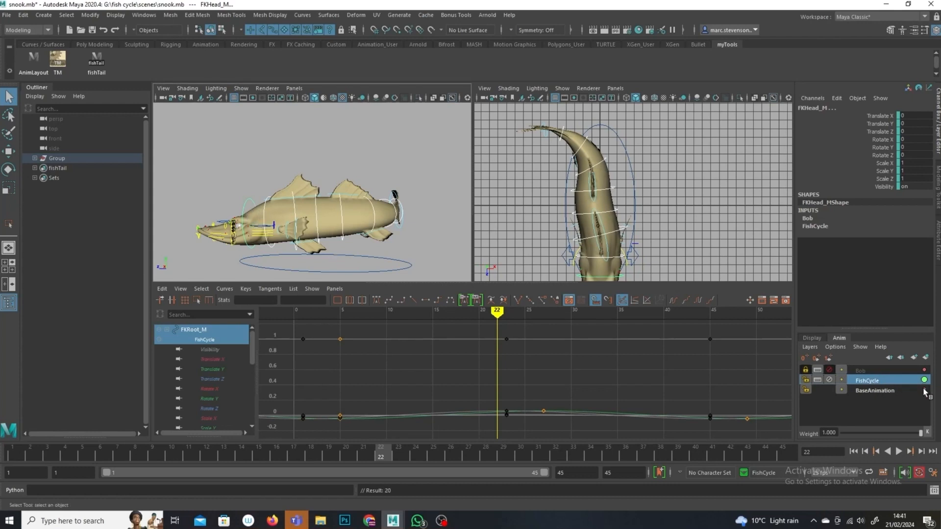
Step: Inspect the spine controls' Rotate Y curves on the FishCycle layer in the Graph Editor
click(222, 159)
click(263, 207)
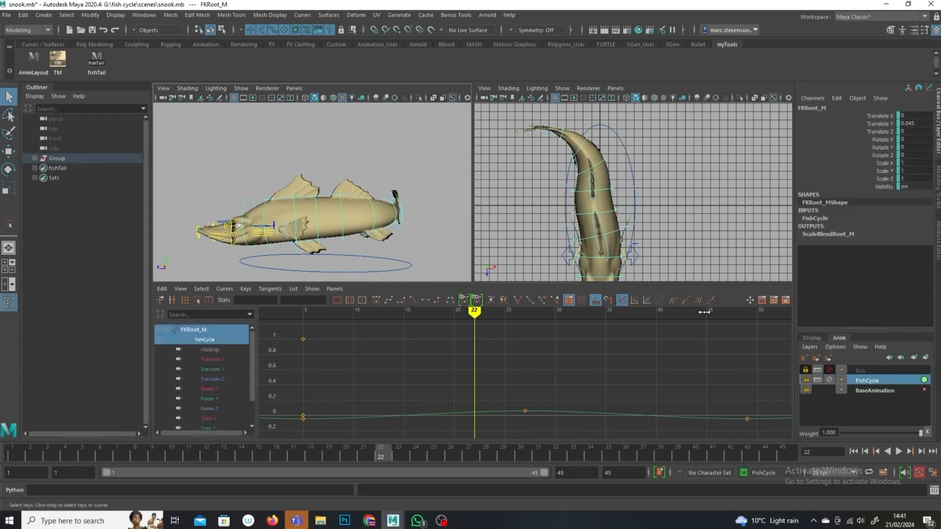
click(294, 204)
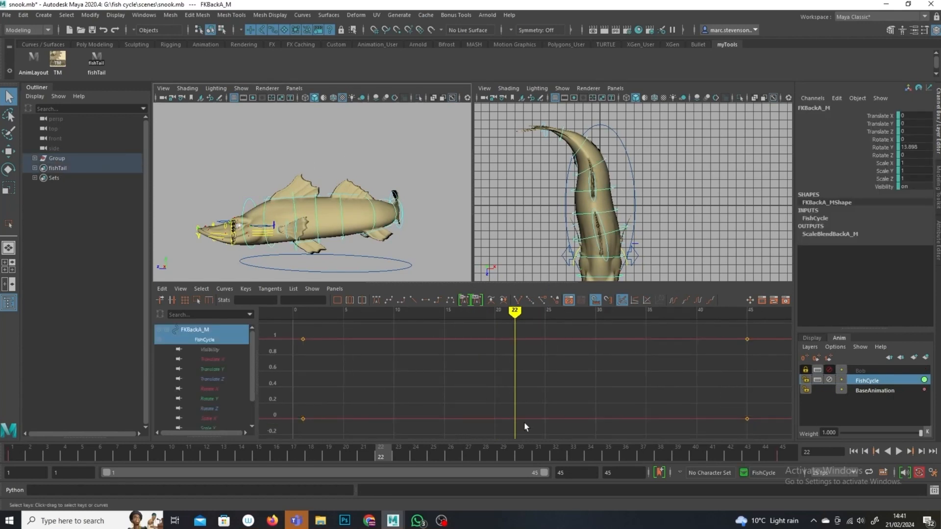
click(216, 398)
key(f)
click(352, 178)
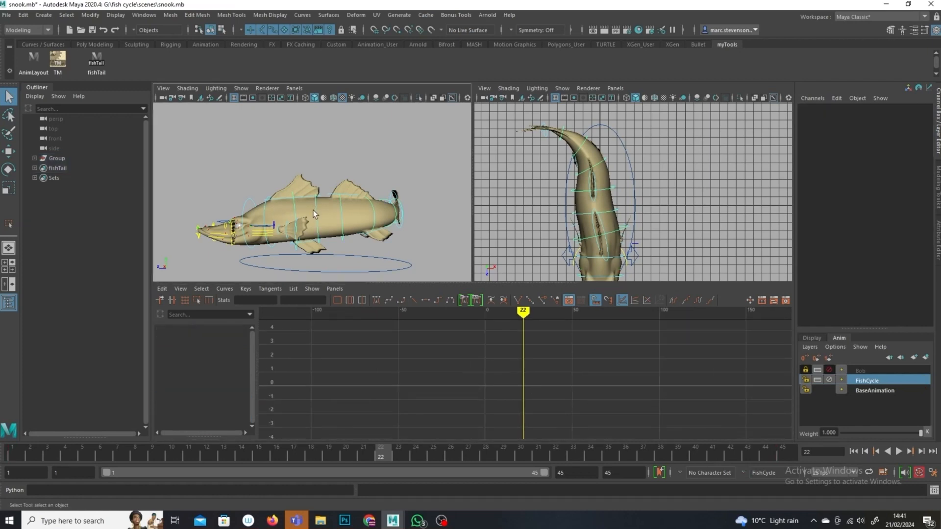
click(314, 210)
click(866, 381)
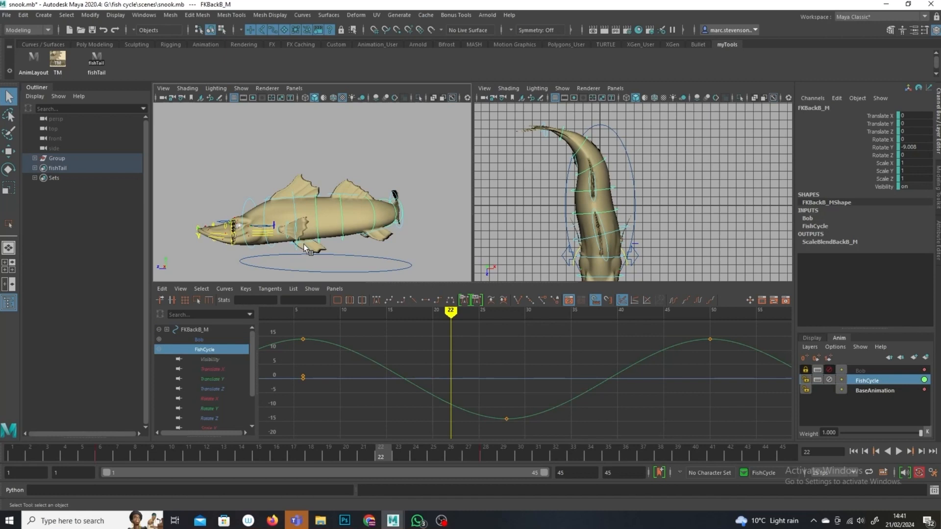
click(294, 209)
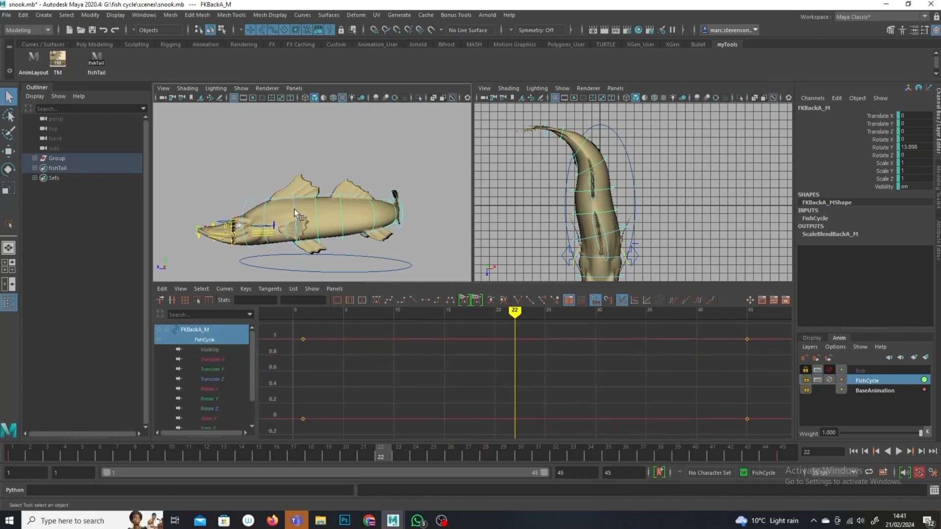
click(218, 398)
key(f)
alt+right_drag(514, 382, 479, 355)
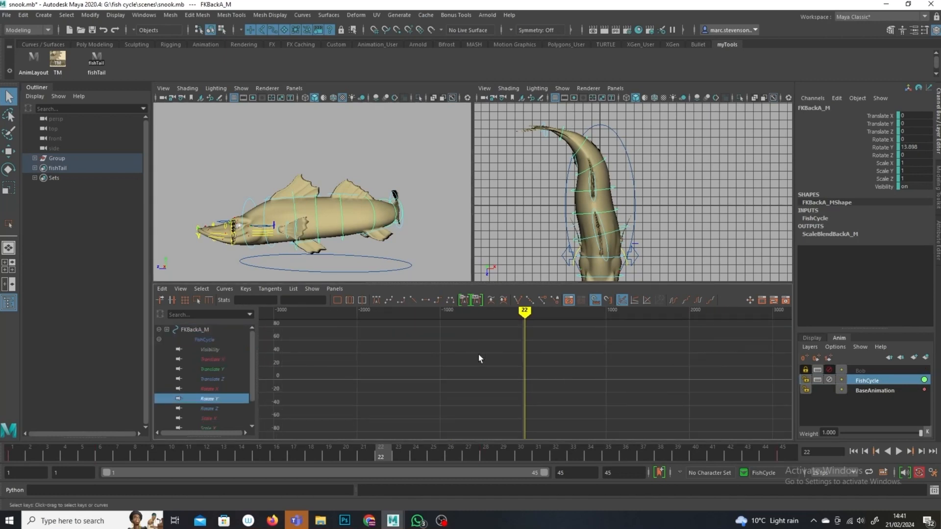
click(273, 161)
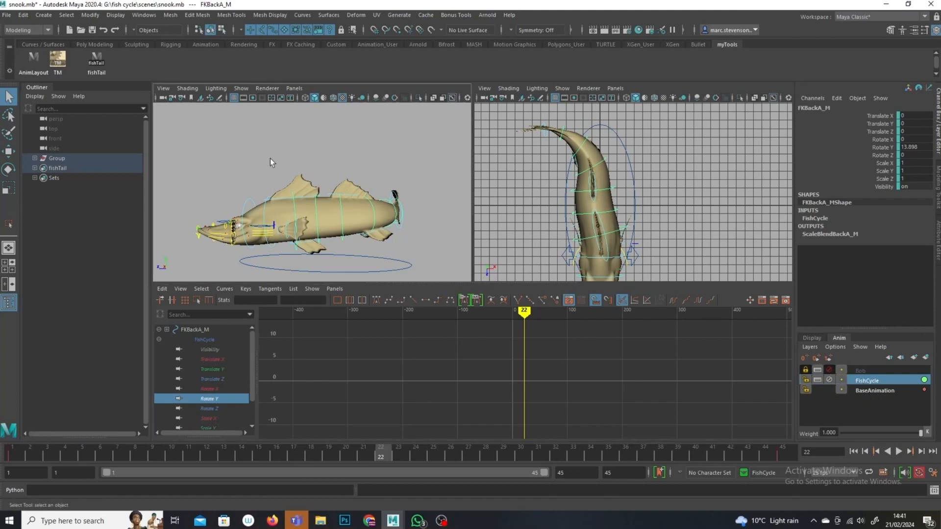
drag(99, 447, 156, 459)
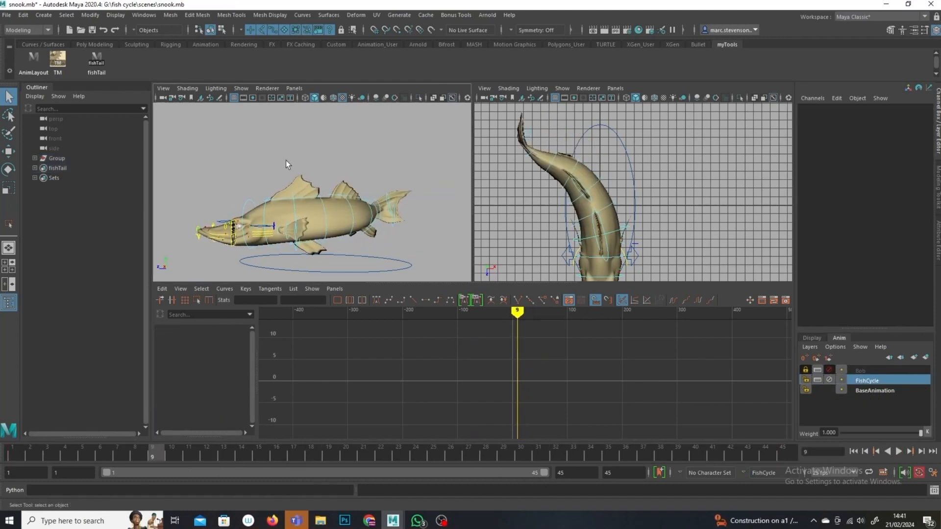
click(323, 210)
key(f)
drag(452, 312, 438, 313)
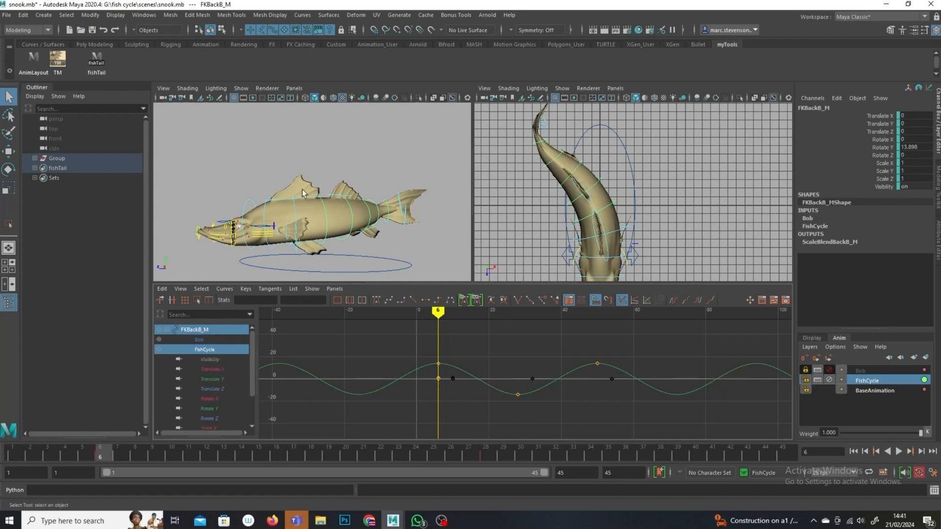
click(295, 205)
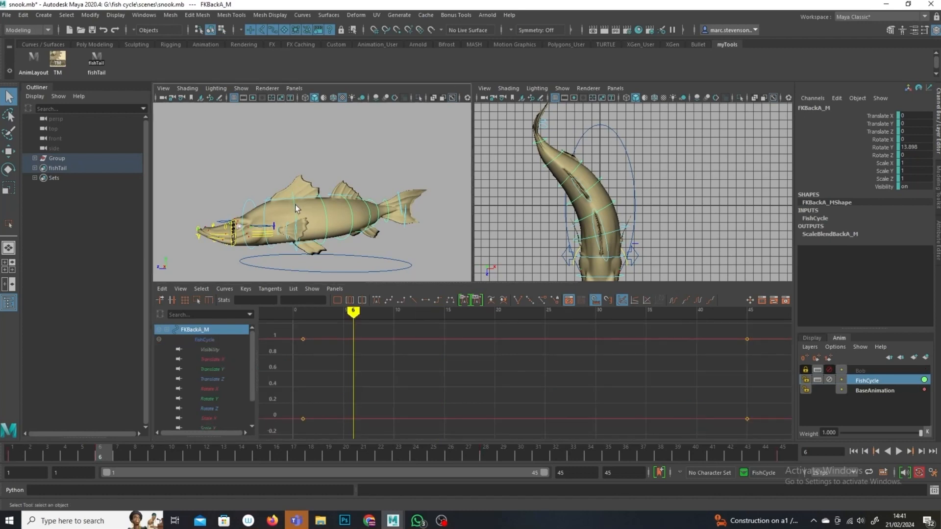
click(322, 203)
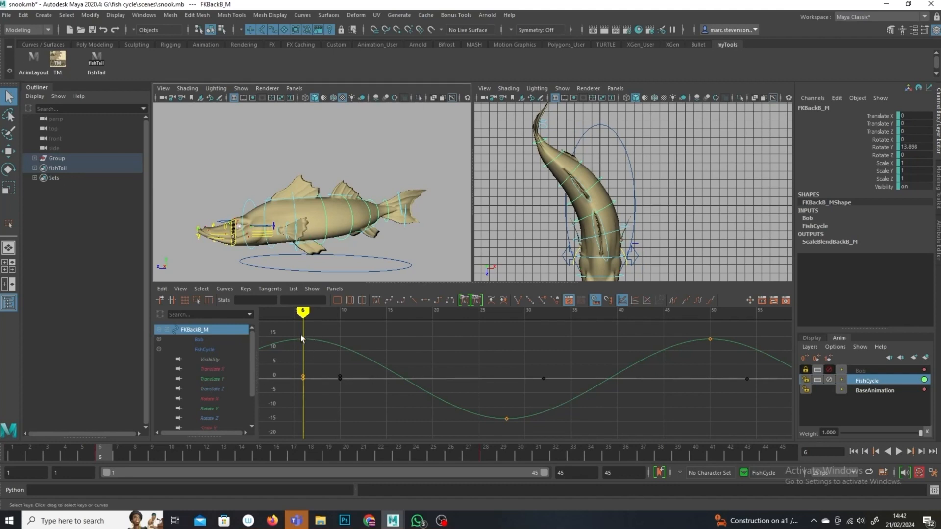
Step: Copy all keys of the FKBackB_M spine control's Rotate Y curve
click(210, 409)
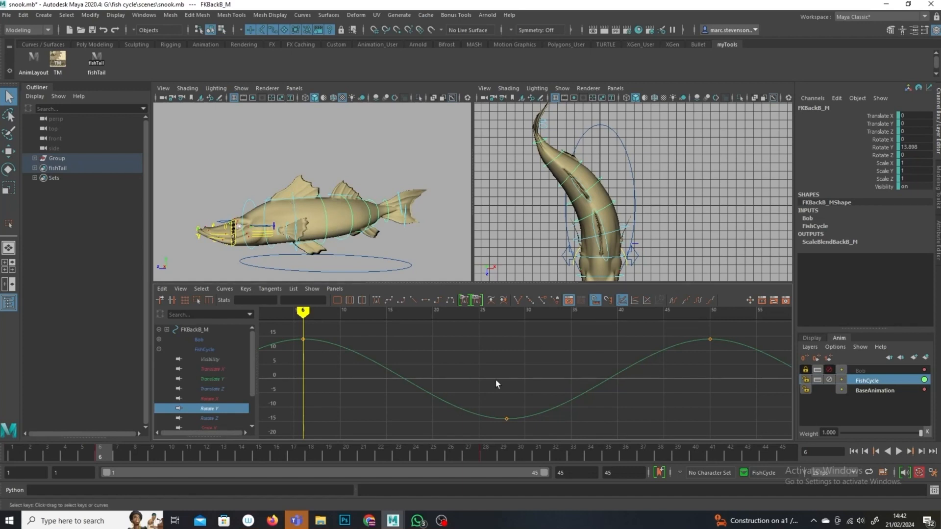
drag(752, 325, 294, 440)
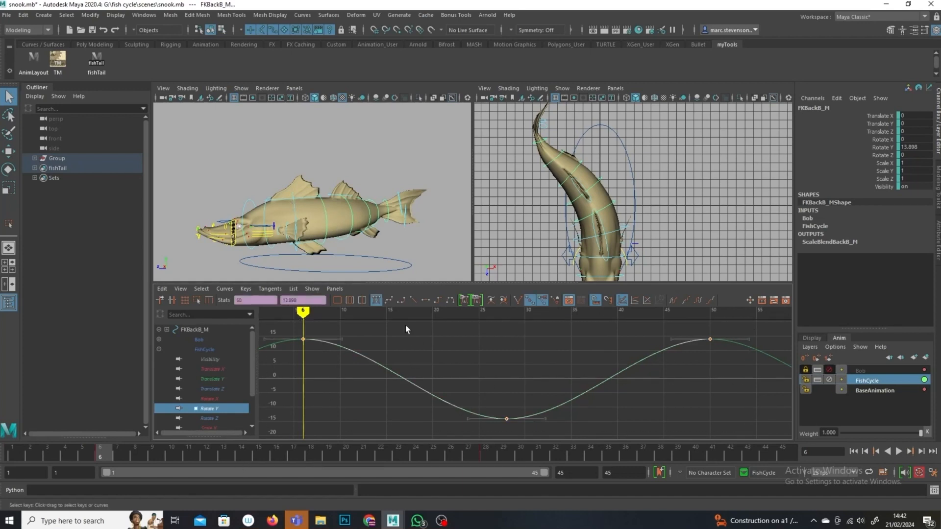
click(163, 289)
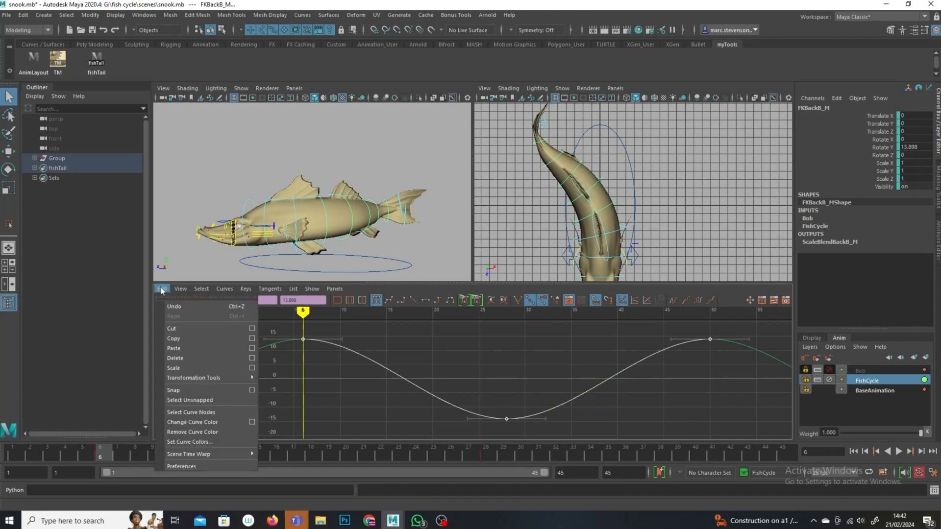
click(177, 343)
Step: Paste the copied keys onto the FKBackA_M spine control's Rotate Y curve at frame 1
click(295, 207)
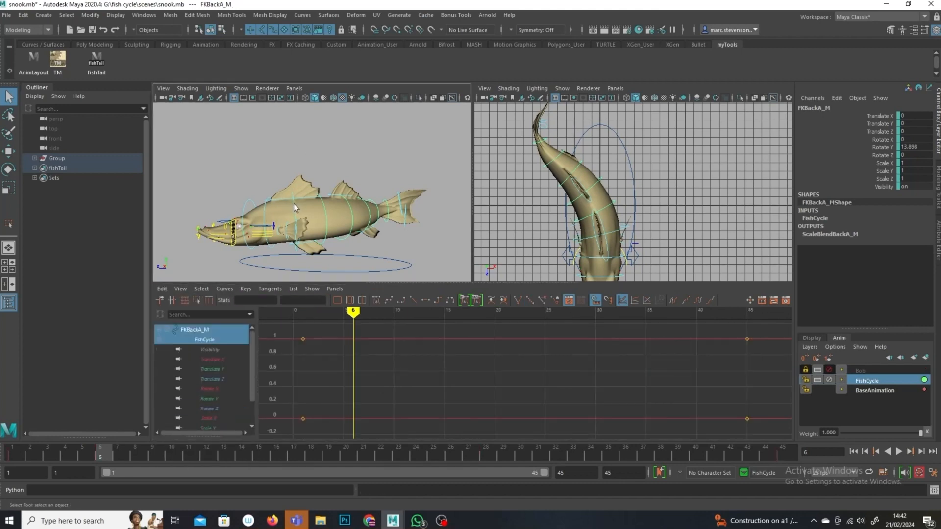
click(214, 399)
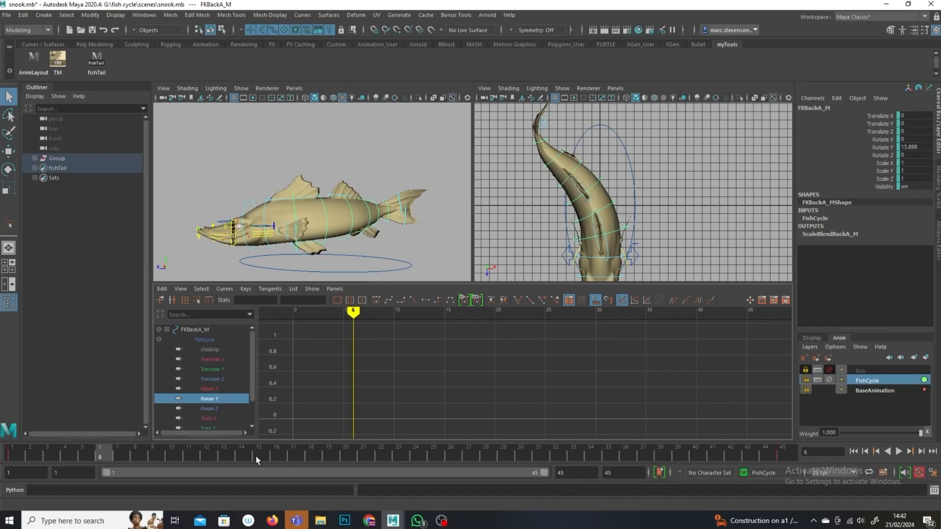
click(24, 451)
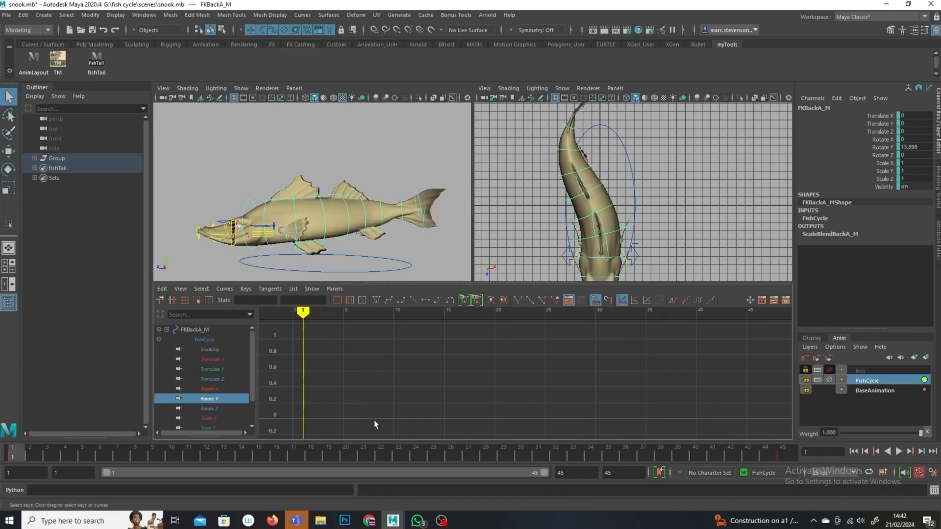
scroll(433, 411, down, 5)
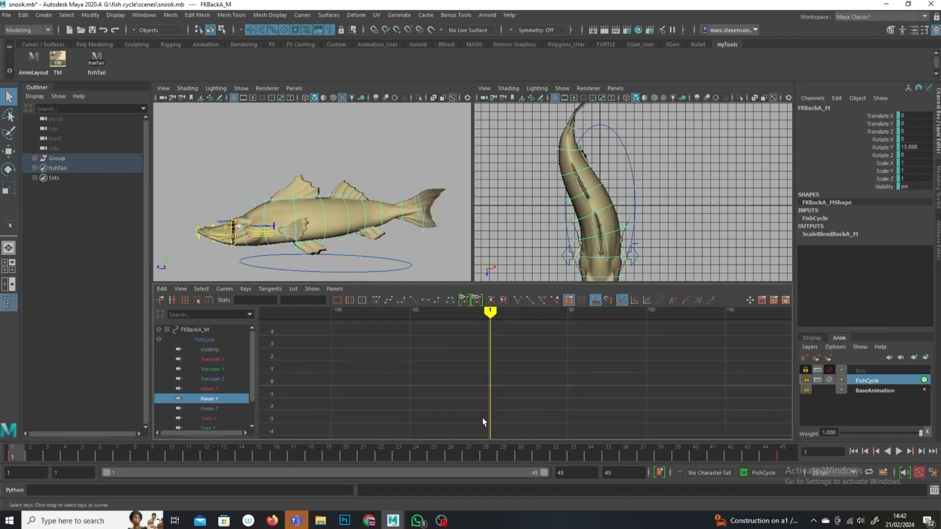
key(f)
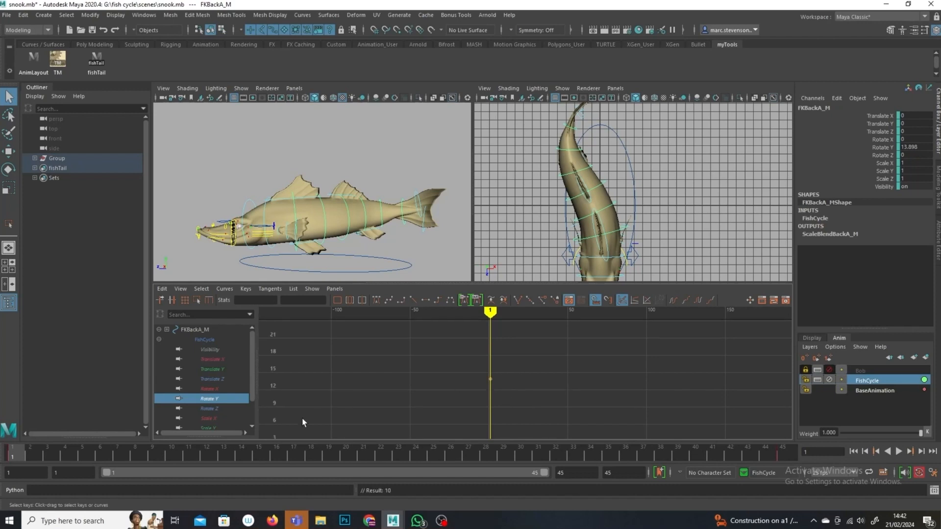
drag(554, 366, 469, 396)
click(164, 288)
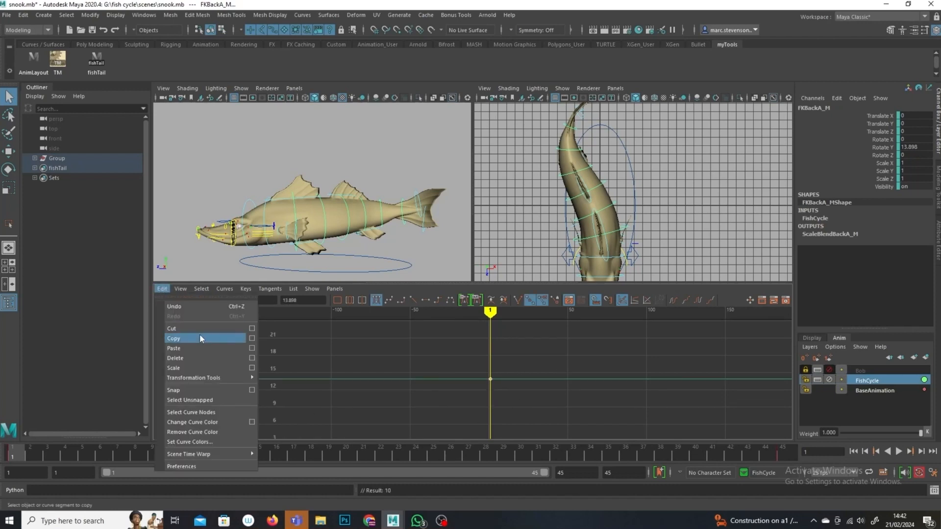
click(198, 349)
Step: Set the FKBackA_M Rotate Y curve's pre- and post-infinity to Cycle and scrub through the loop
click(698, 300)
click(672, 300)
drag(506, 325, 631, 328)
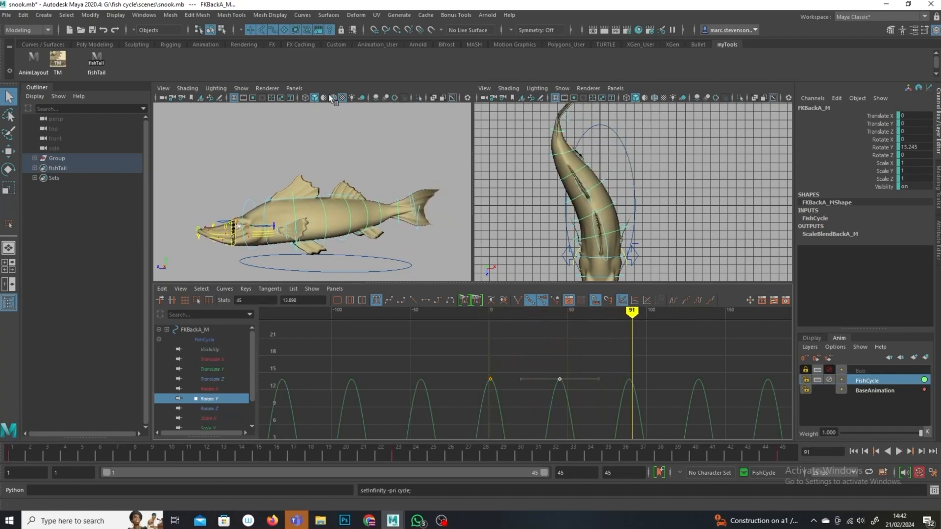
Step: Copy all keys of the FKBackA_M Rotate Y curve
scroll(527, 376, down, 5)
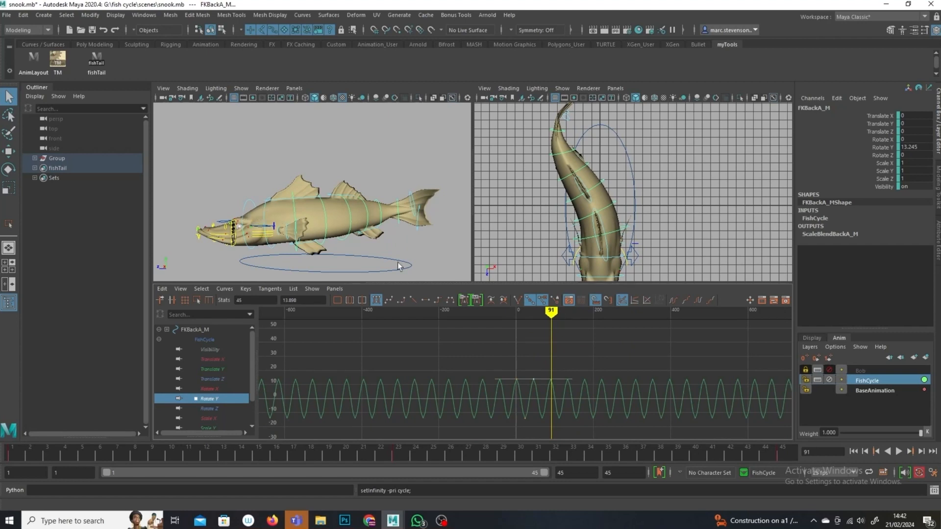
drag(630, 352, 422, 445)
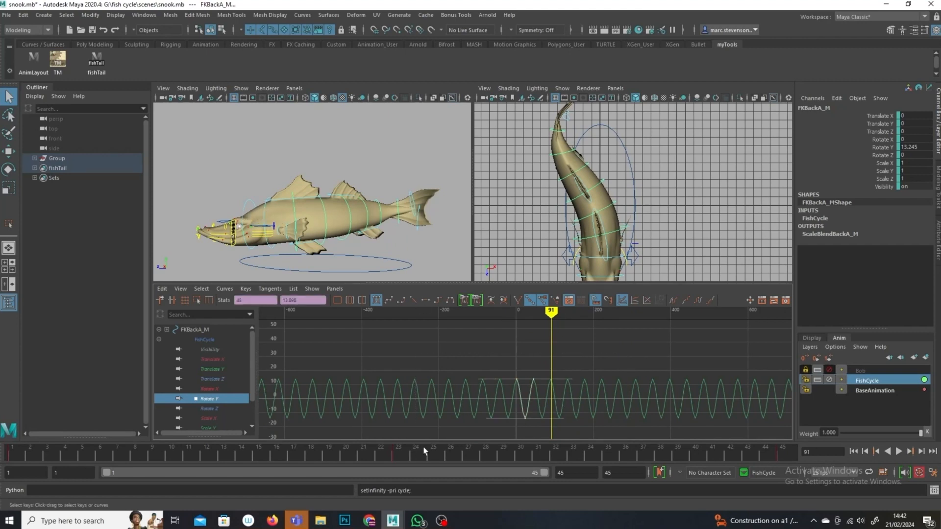
click(16, 456)
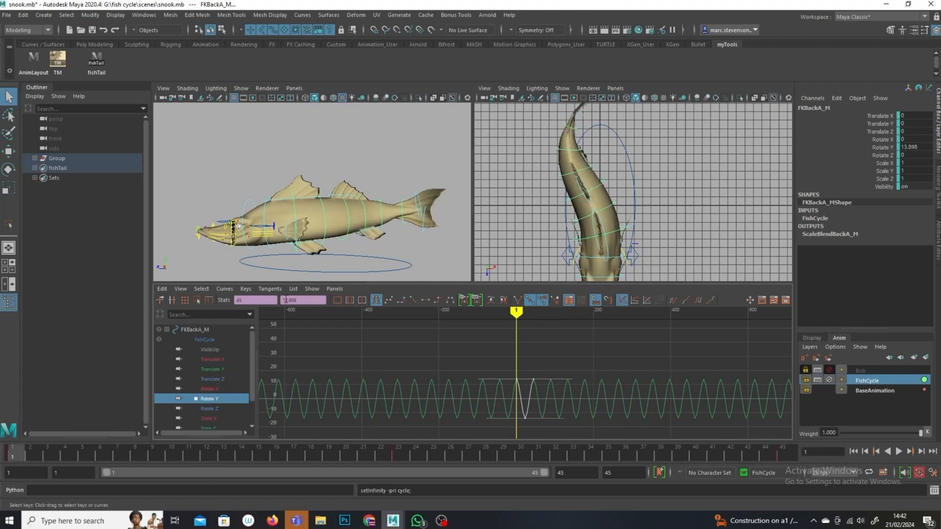
click(162, 288)
click(179, 339)
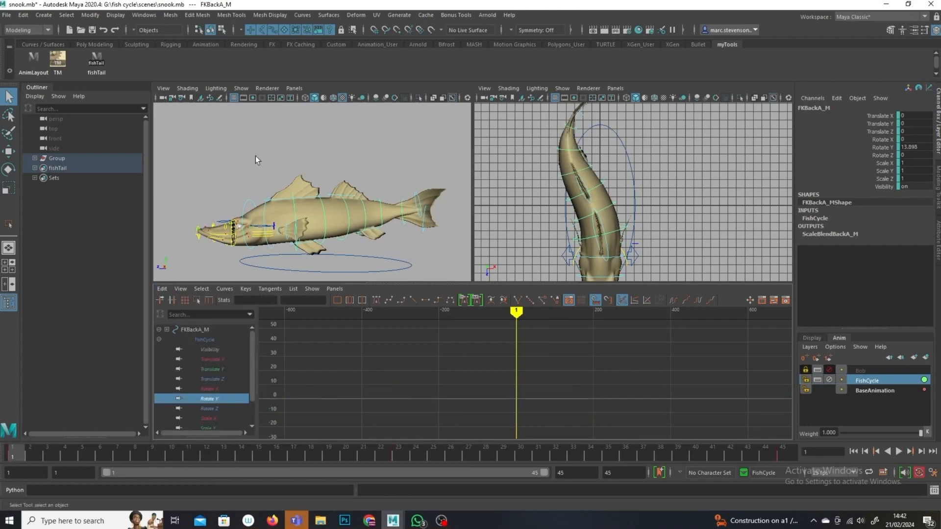
Step: Select the FKRoot_M control and set the animation start frame to -20
click(255, 156)
click(263, 210)
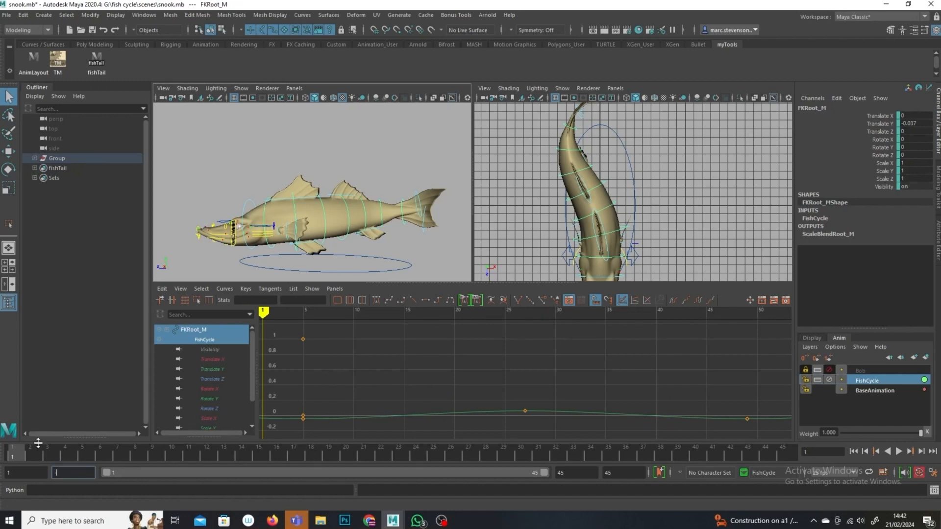
key(Return)
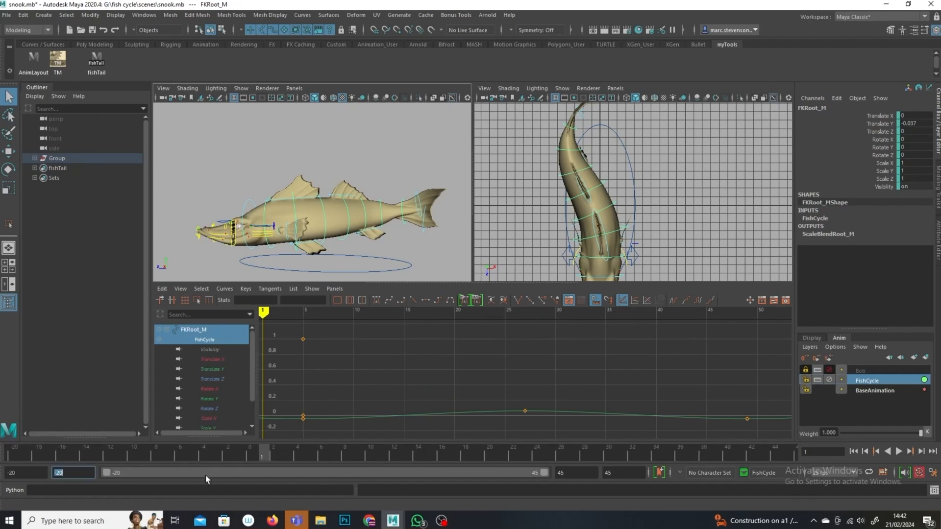
Step: Paste the copied keys onto the FKRoot_M control's Rotate Y curve at frame -6
click(180, 449)
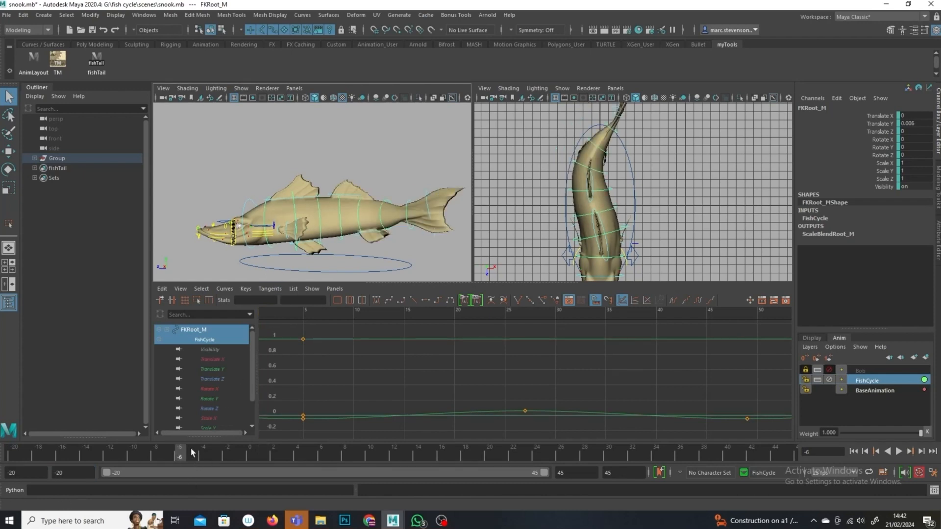
click(211, 399)
scroll(572, 423, down, 5)
drag(540, 366, 472, 388)
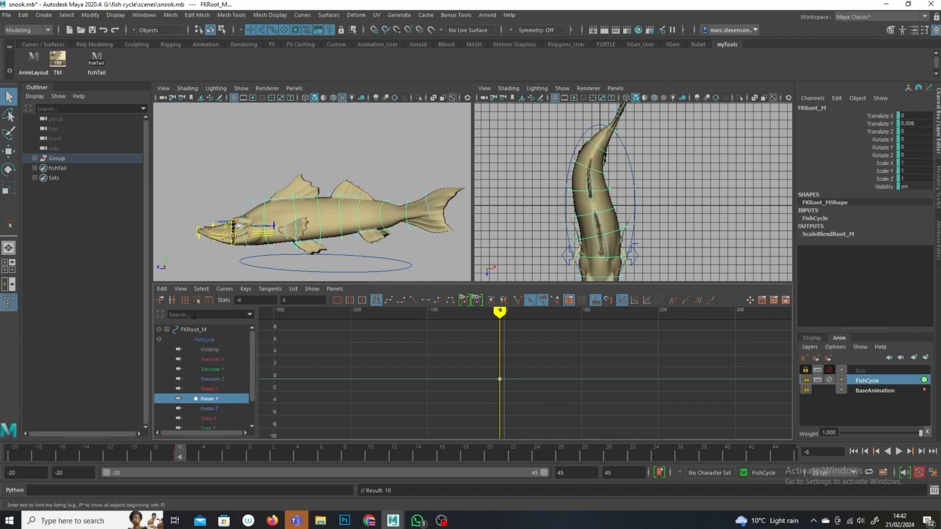
click(161, 289)
click(193, 348)
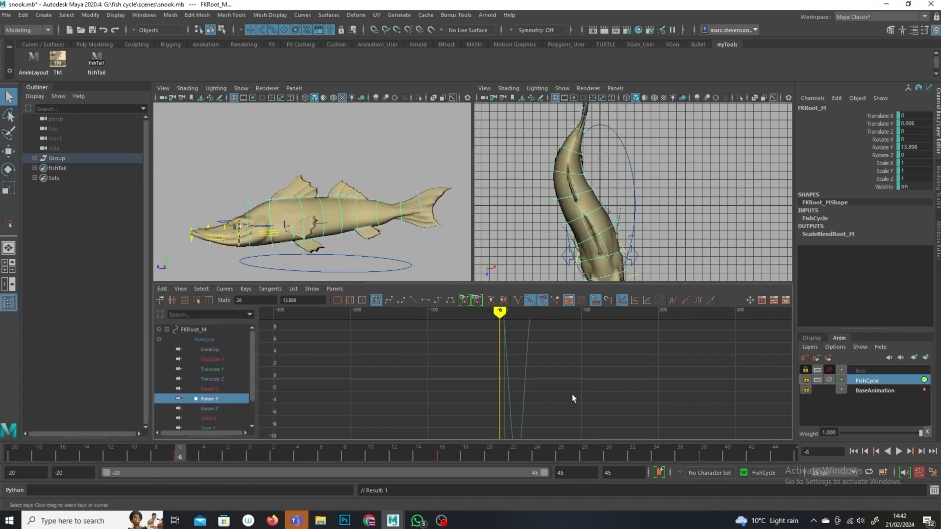
Step: Set the FKRoot_M Rotate Y curve's pre- and post-infinity to Cycle and scrub through the loop
click(698, 300)
click(673, 300)
drag(504, 316, 568, 316)
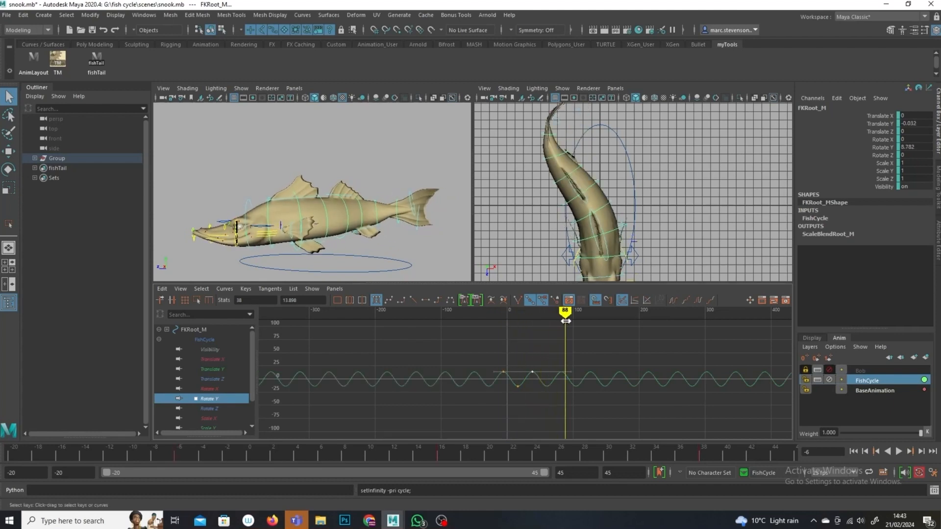
Step: Scale the FKRoot_M Rotate Y keys down vertically to reduce the root's side-to-side swing
scroll(529, 383, up, 4)
drag(553, 420, 470, 355)
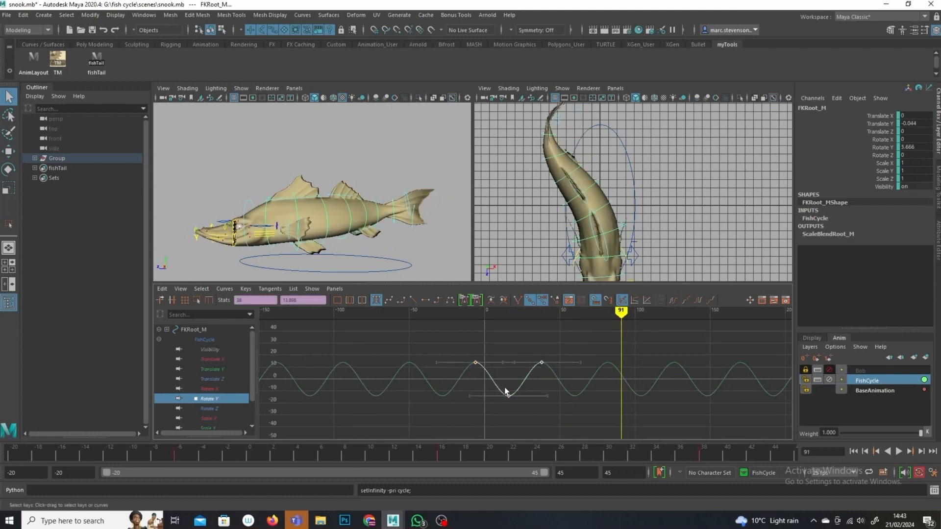
key(f)
click(200, 289)
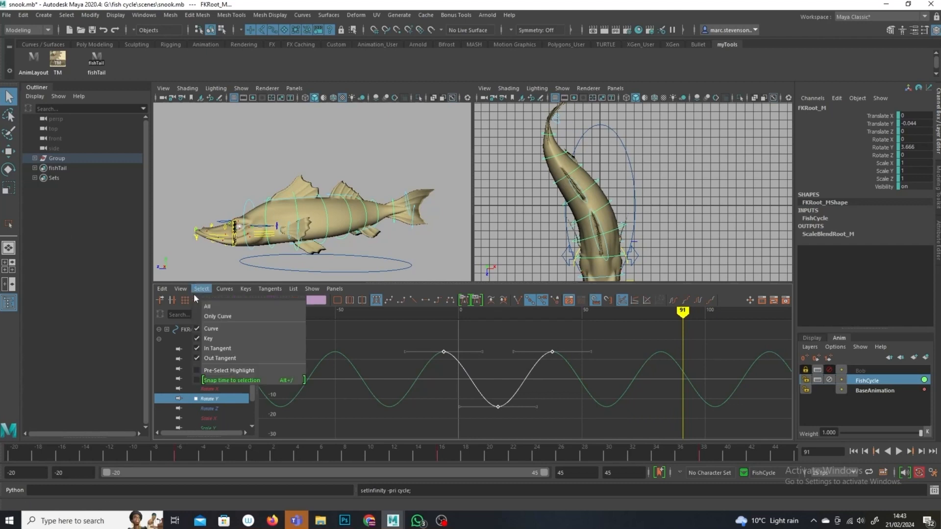
click(196, 297)
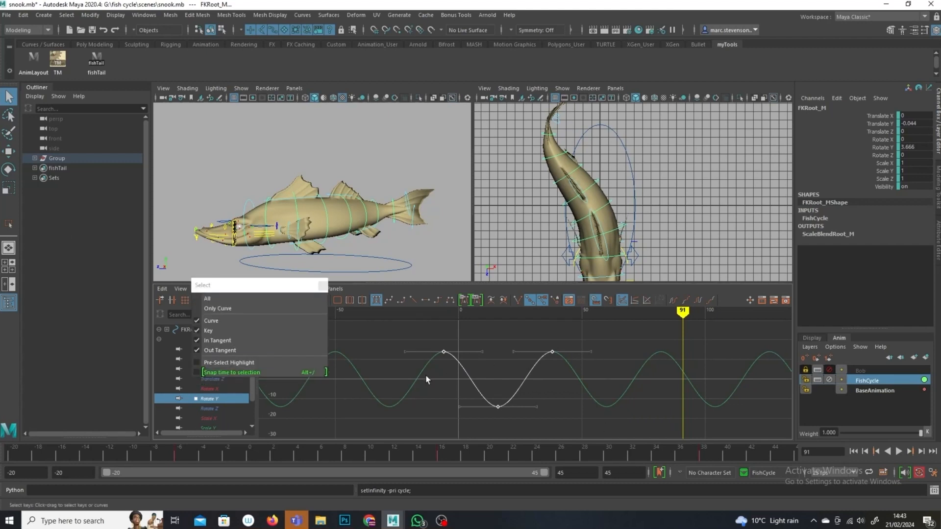
click(322, 285)
click(197, 300)
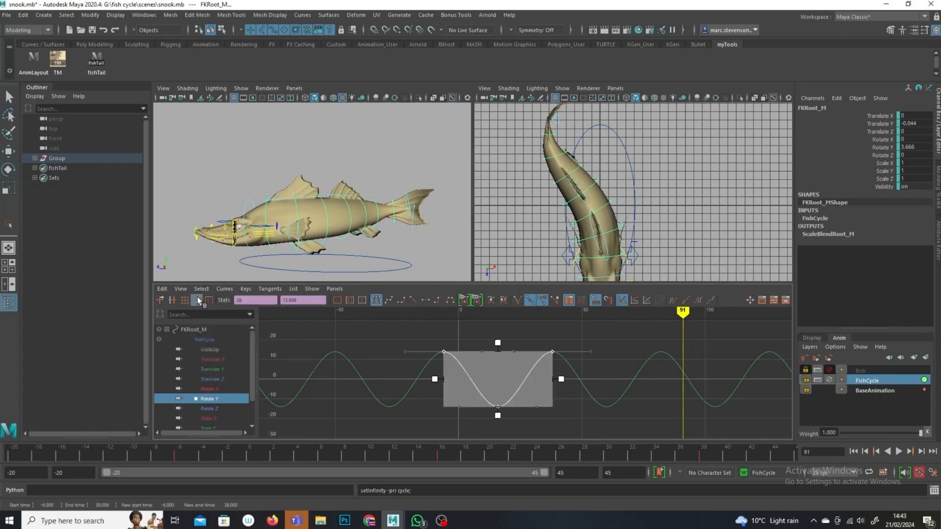
click(496, 346)
drag(620, 335, 366, 470)
drag(497, 342, 497, 393)
mouse_move(680, 317)
mouse_down()
mouse_move(449, 342)
mouse_move(480, 343)
mouse_up()
alt+drag(351, 200, 465, 229)
drag(481, 331, 580, 338)
mouse_move(520, 380)
alt+shift+right_down()
mouse_move(530, 394)
mouse_move(500, 339)
alt+shift+right_up()
drag(499, 343, 499, 352)
drag(497, 414, 497, 398)
Step: Play back the animation to review the reduced root swing
drag(578, 316, 559, 317)
key(alt+v)
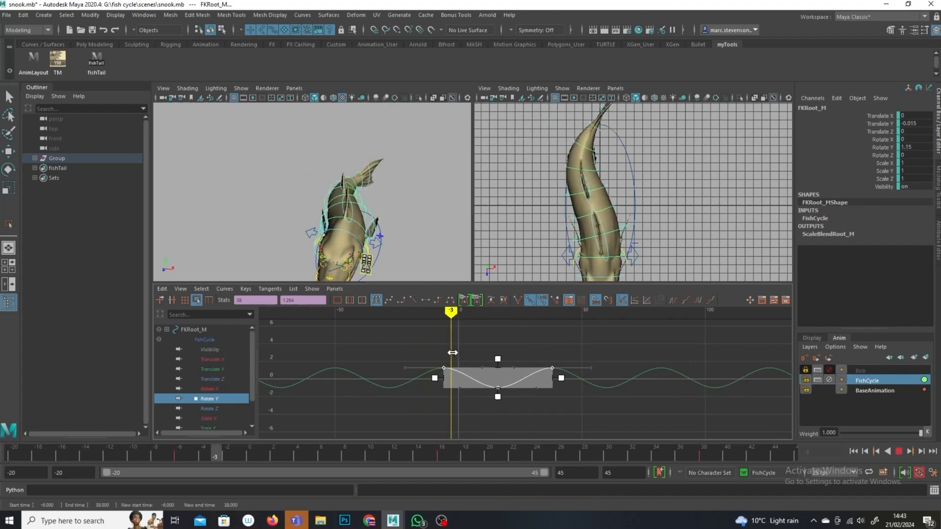
key(alt+v)
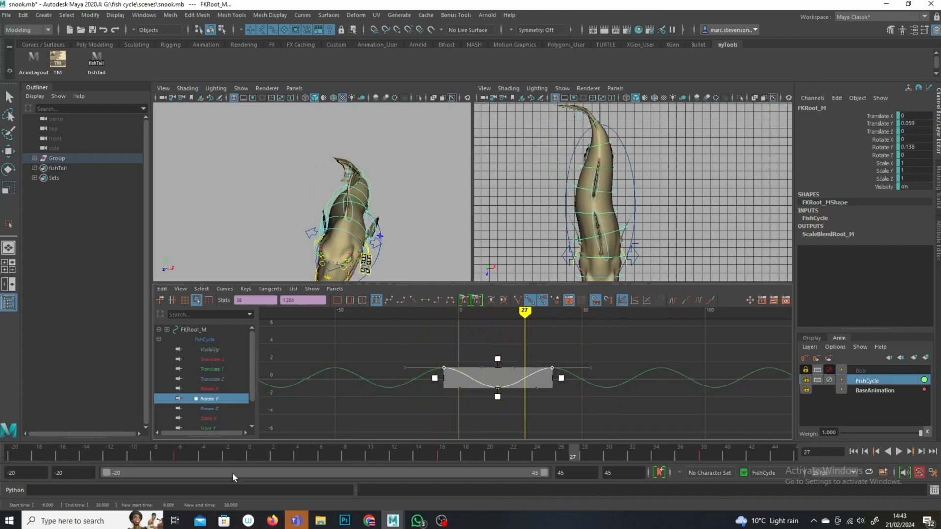
click(177, 458)
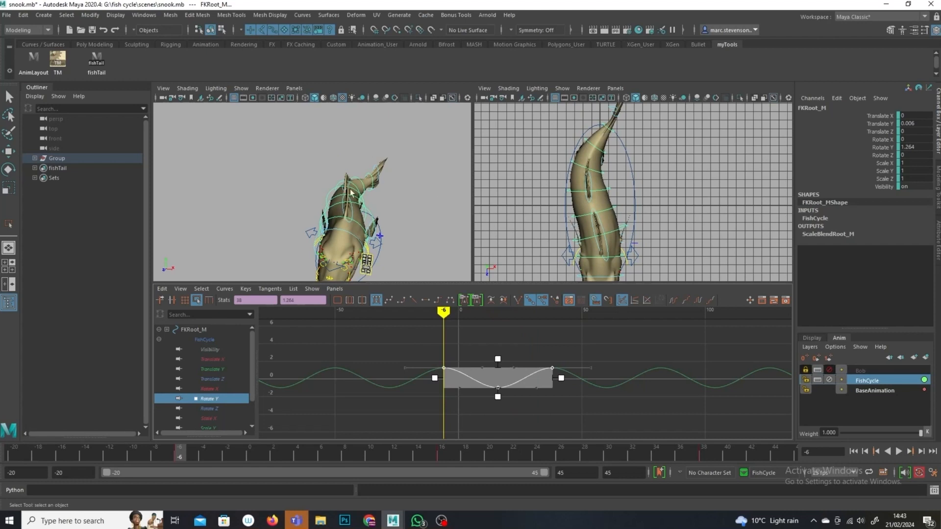
alt+drag(361, 202, 285, 198)
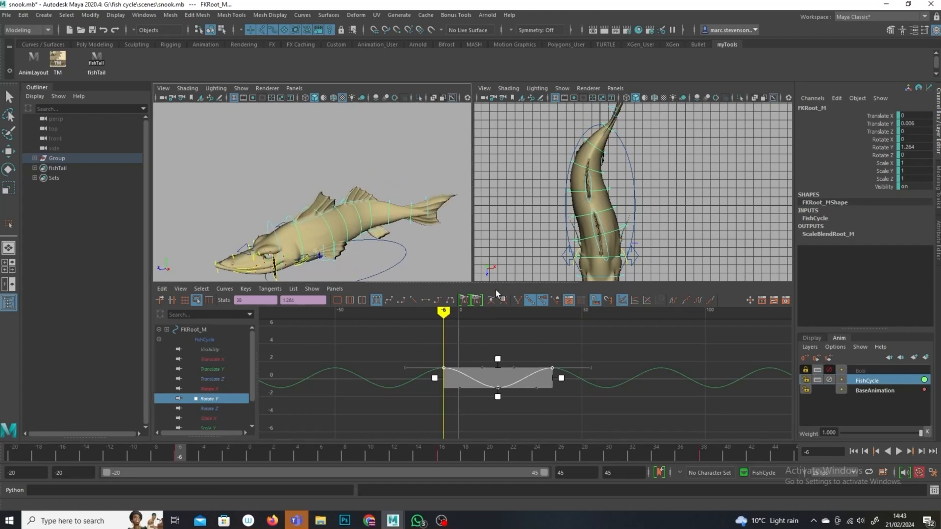
Step: Copy the scaled FKRoot_M Rotate Y keys and select the FKHead_M control on the FishCycle layer
click(162, 289)
click(204, 334)
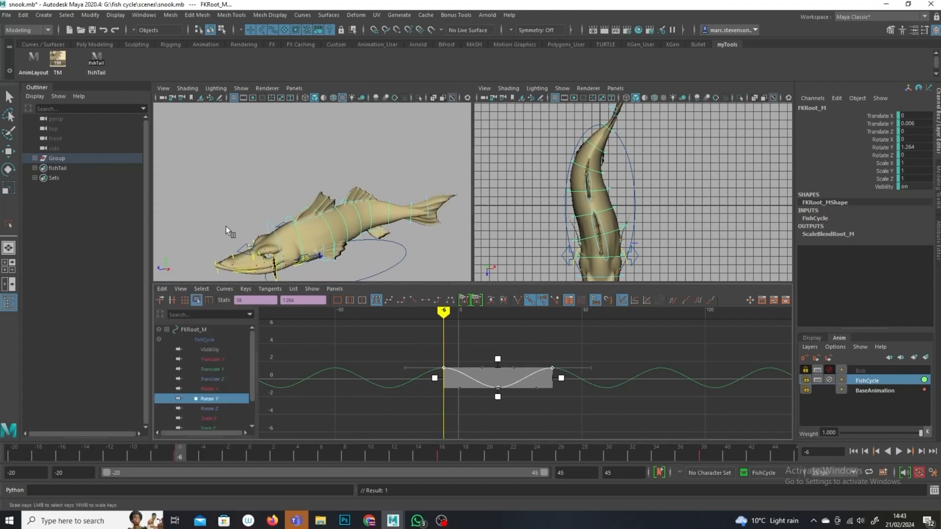
click(268, 228)
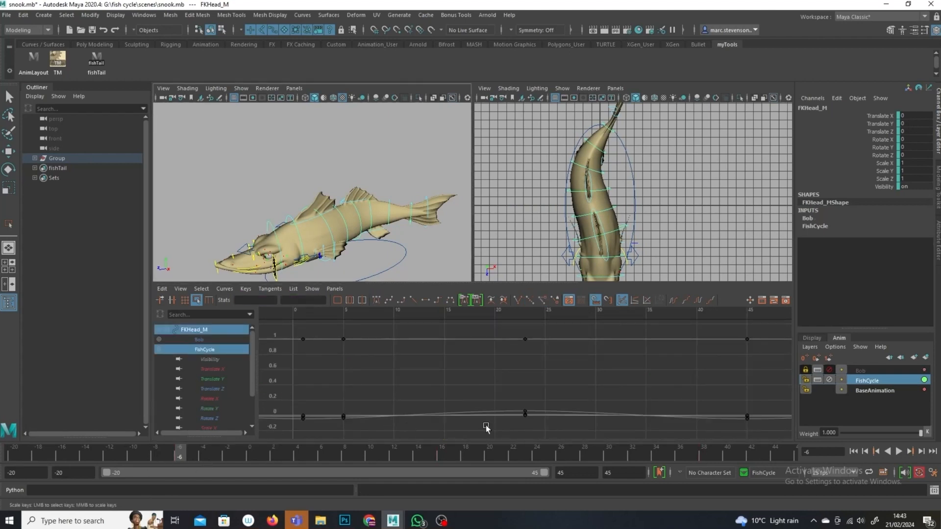
click(881, 382)
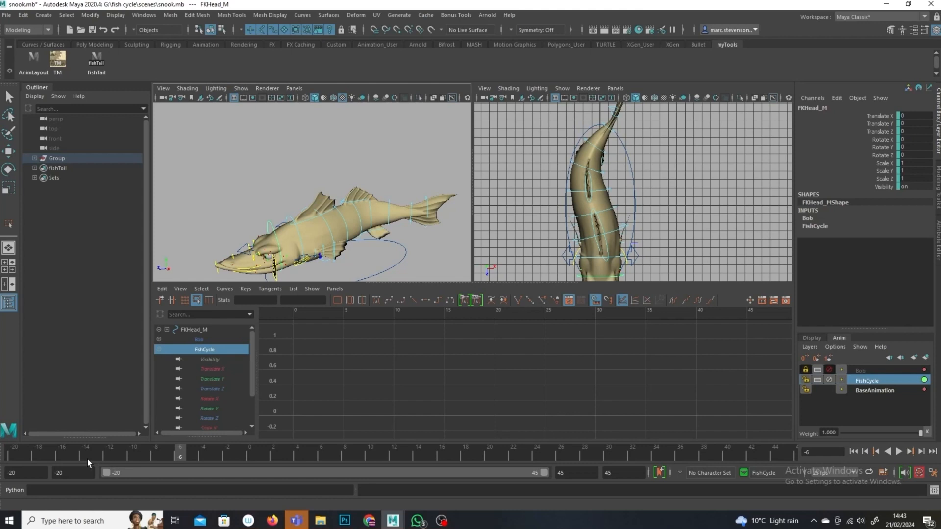
Step: Paste the copied keys onto the FKHead_M control's Rotate Y curve at frame -13
drag(89, 454, 96, 468)
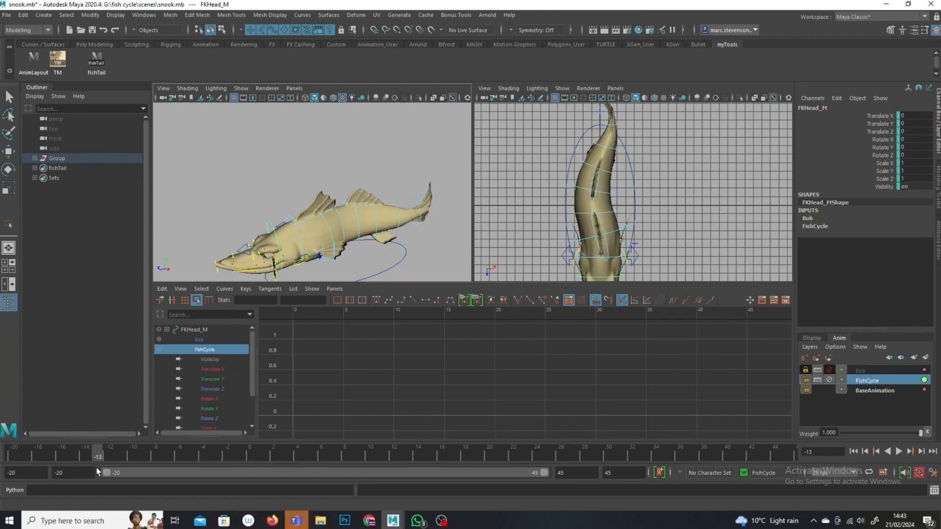
click(207, 410)
key(f)
drag(554, 363, 424, 389)
click(162, 288)
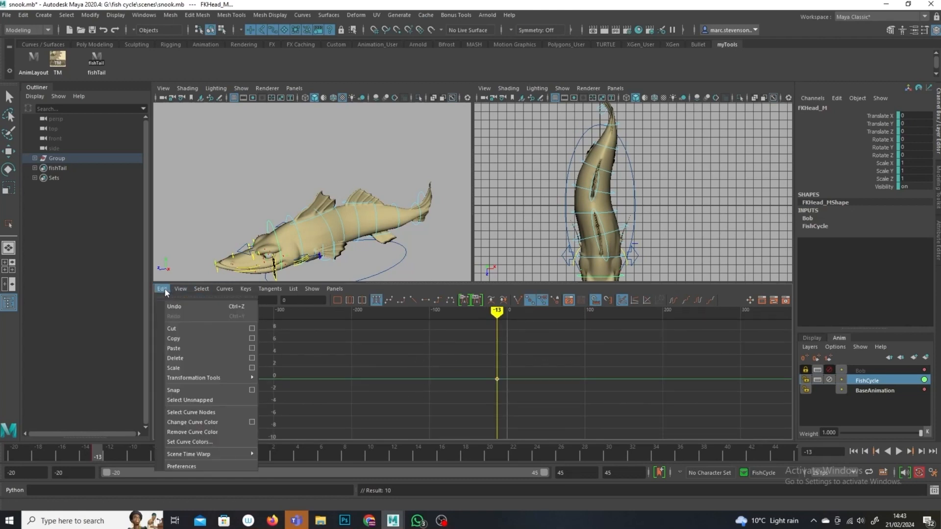
click(210, 348)
Step: Set the FKHead_M Rotate Y curve's pre- and post-infinity to Cycle and scrub through the loop
click(698, 299)
click(674, 299)
drag(523, 311, 567, 311)
Step: Play back the swim cycle with controls hidden in the perspective view to review the head motion
scroll(369, 189, down, 3)
alt+drag(375, 181, 426, 198)
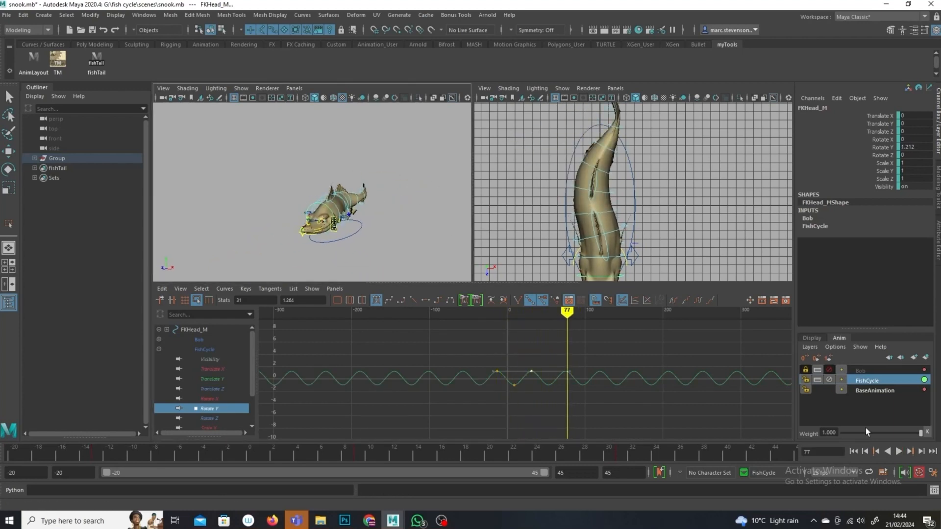
click(899, 451)
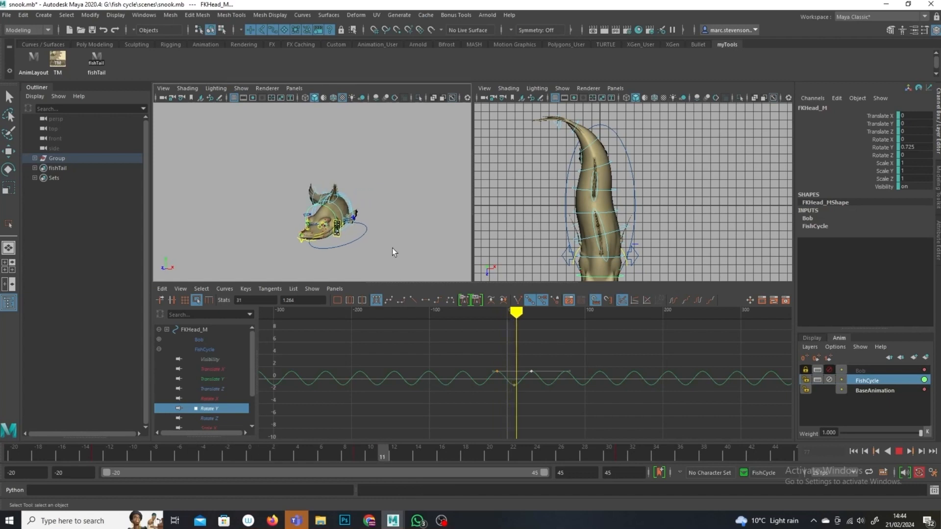
alt+drag(390, 255, 322, 267)
alt+drag(324, 234, 404, 235)
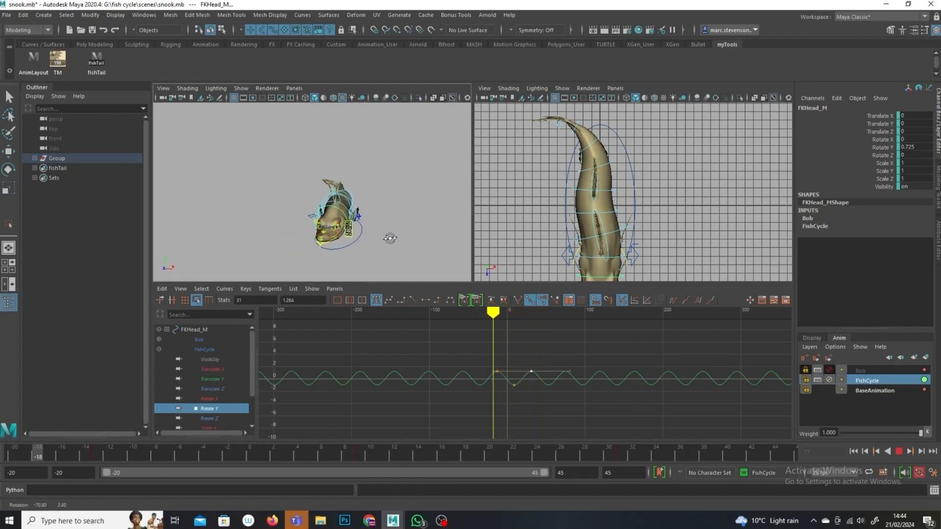
key(a)
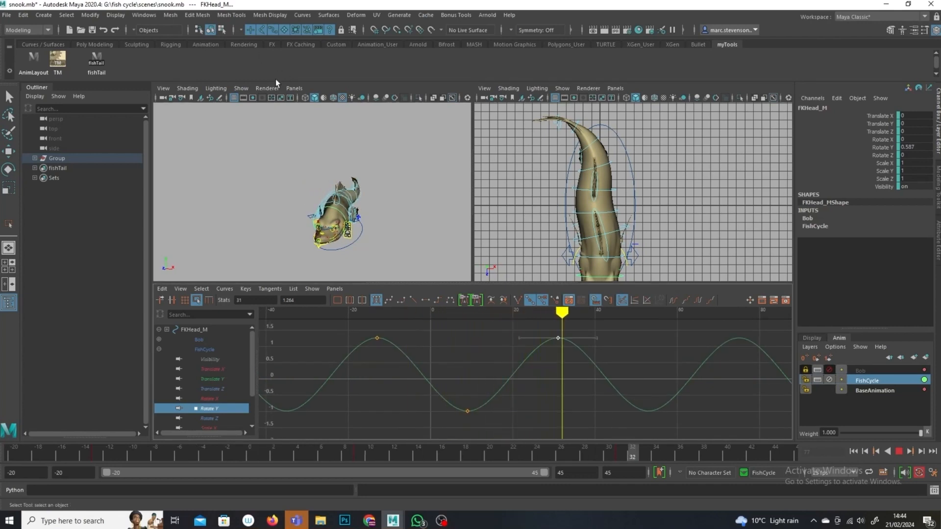
click(243, 90)
click(289, 162)
alt+drag(324, 201, 320, 252)
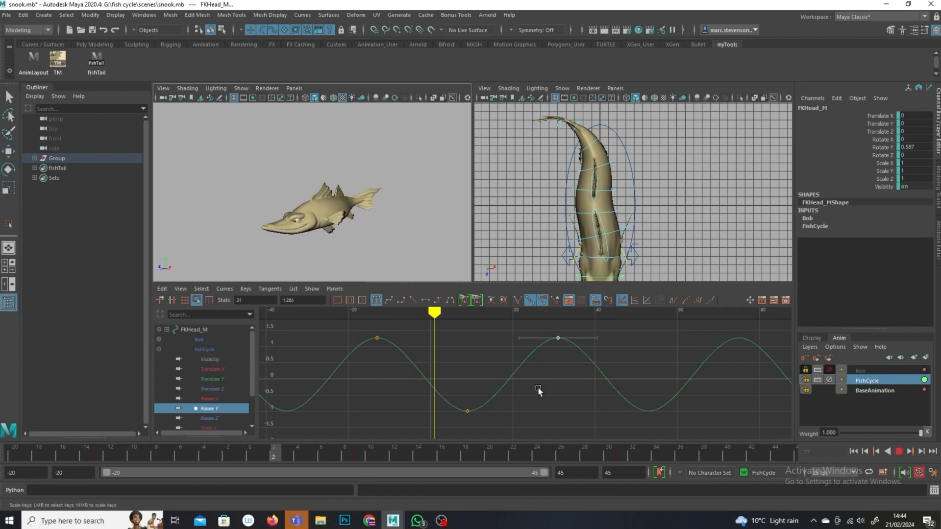
click(899, 451)
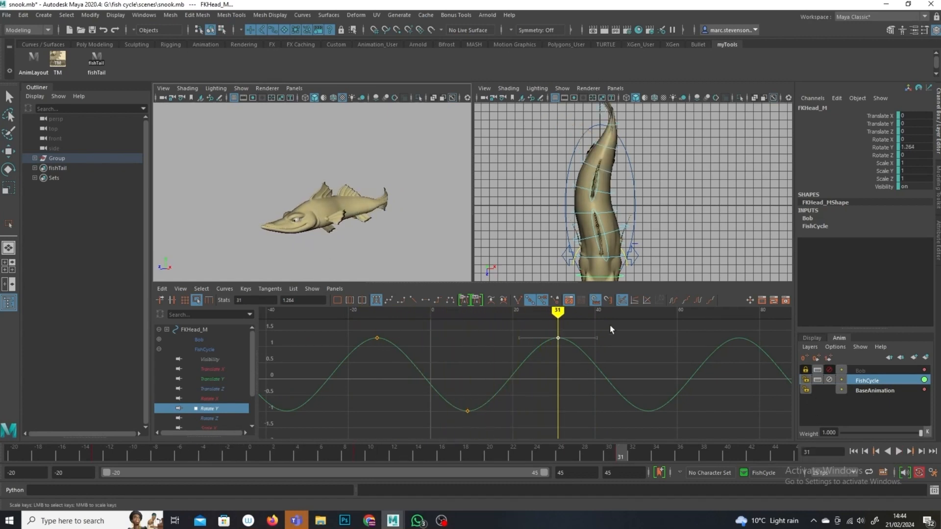
Step: Scale the FKHead_M Rotate Y keys vertically to enlarge the head's swing amplitude
drag(610, 327, 362, 356)
key(r)
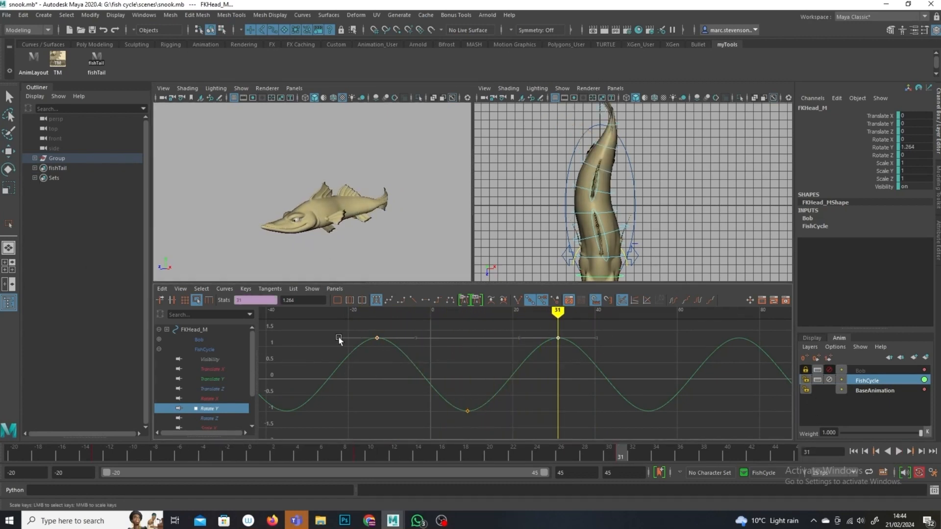
click(197, 299)
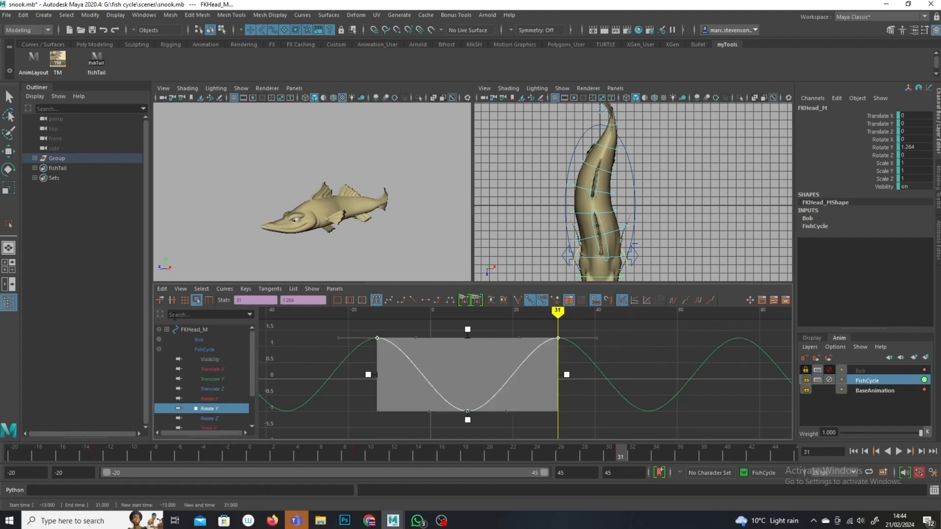
drag(469, 332, 473, 362)
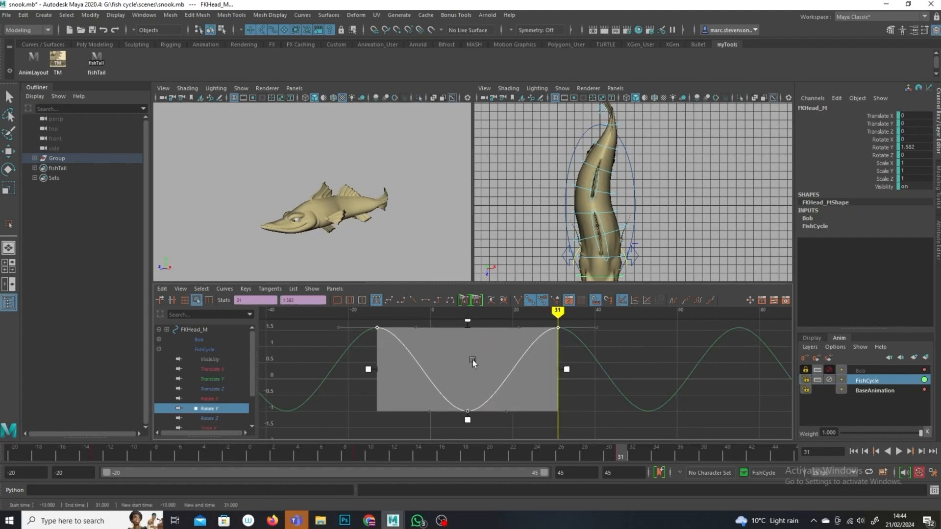
drag(468, 419, 469, 443)
Step: Play back the swim cycle and orbit the perspective view to review the stronger head motion
key(alt+v)
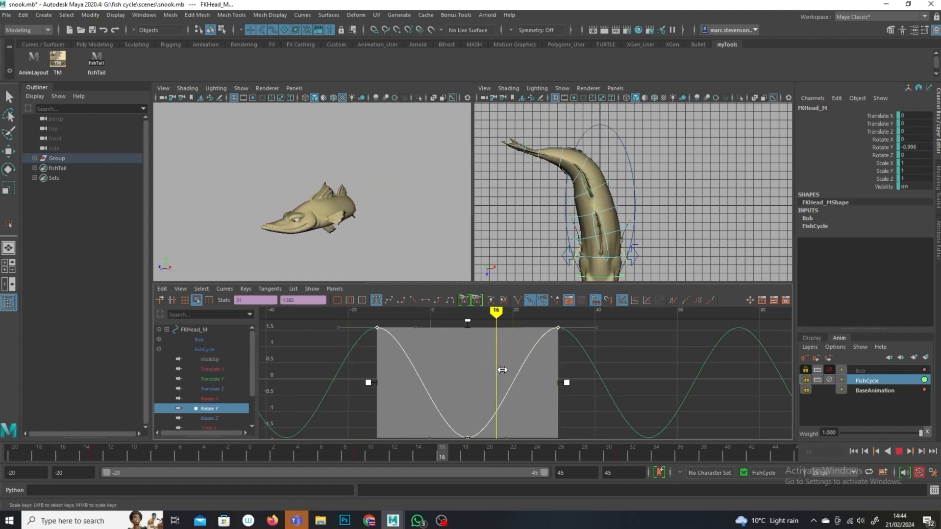
key(alt+v)
alt+drag(394, 260, 463, 274)
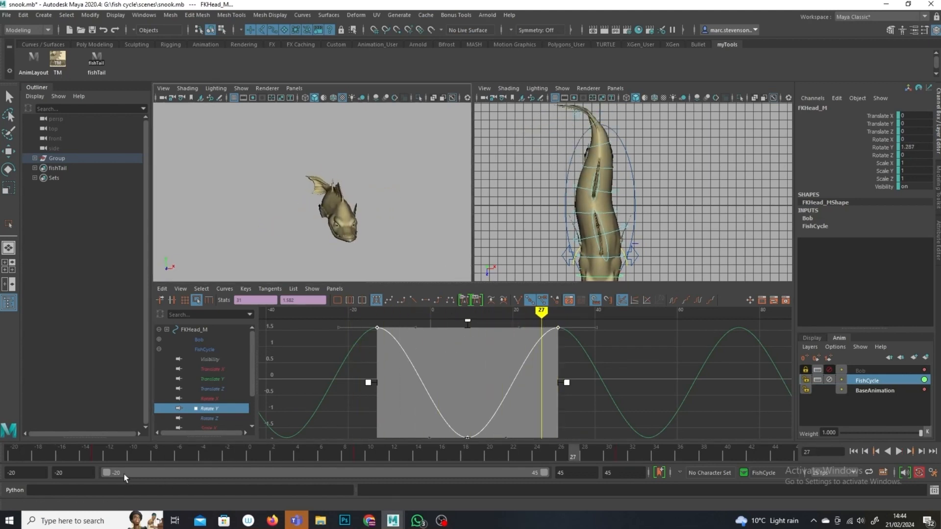
key(alt+v)
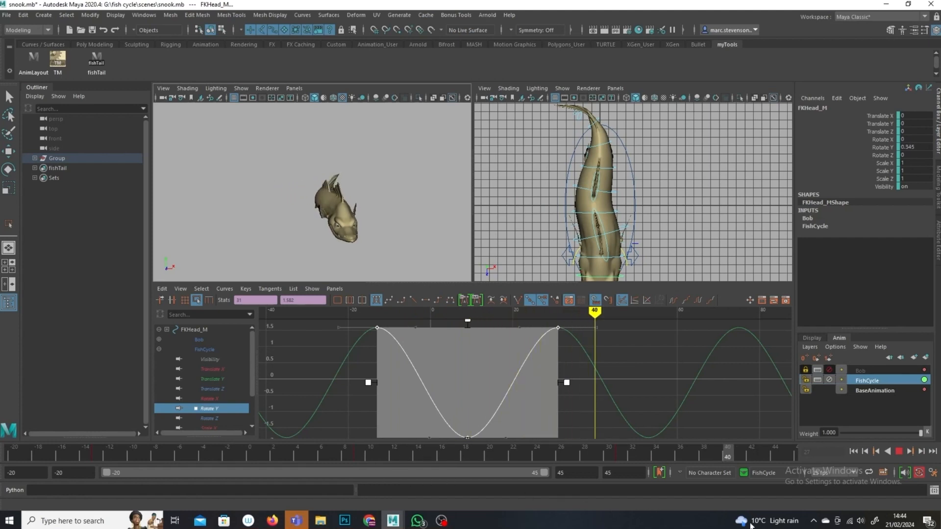
key(alt+v)
alt+drag(377, 206, 250, 192)
alt+drag(399, 224, 380, 210)
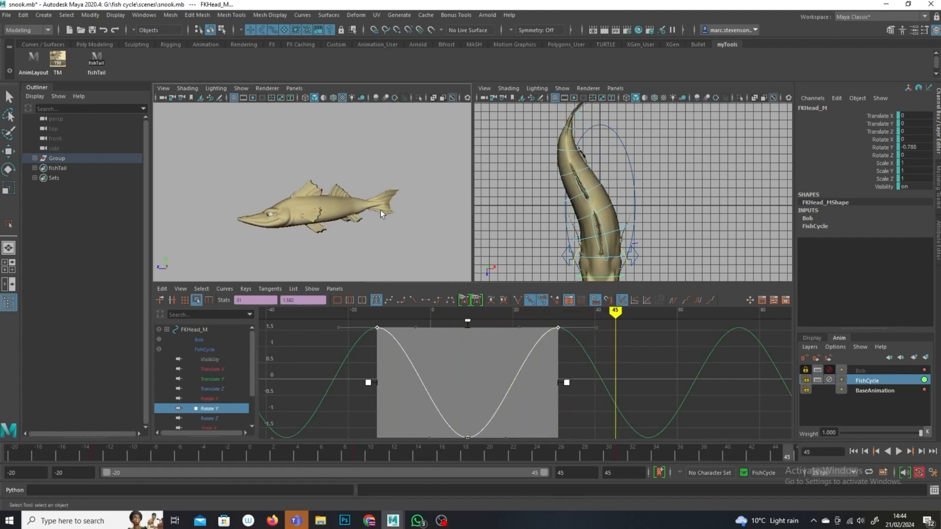
Step: Unlock the Bob animation layer and make it the active layer
click(805, 370)
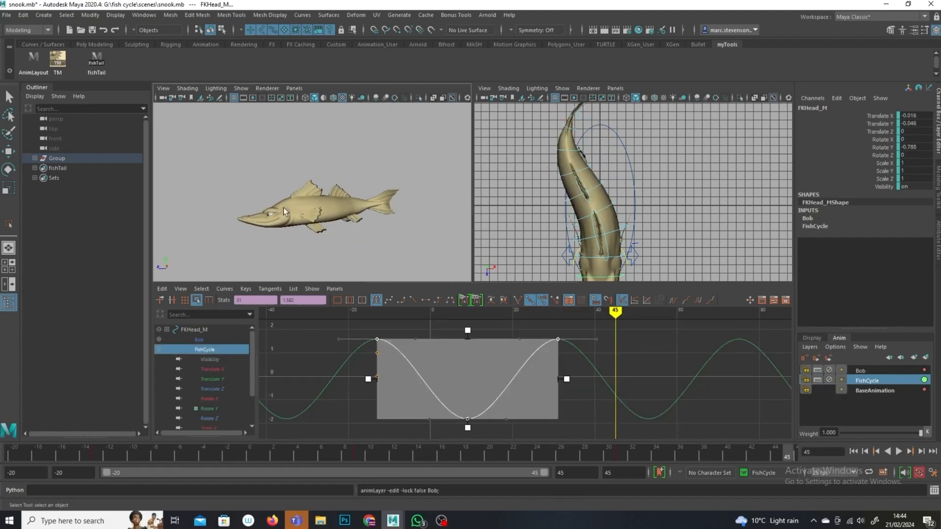
click(897, 453)
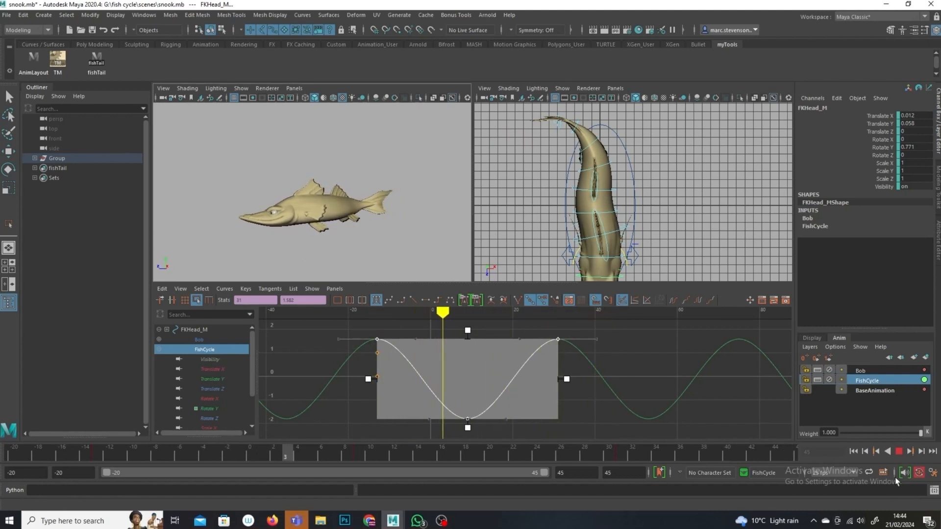
click(899, 452)
click(869, 370)
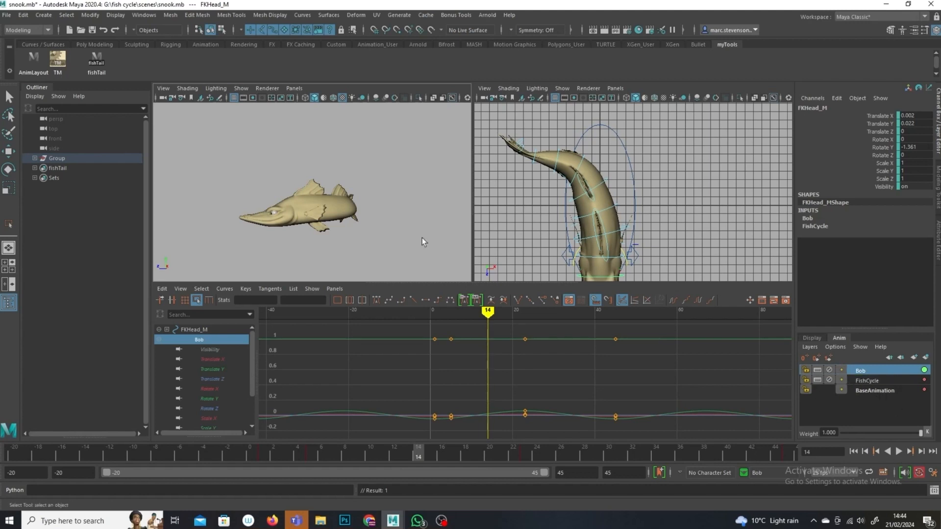
Step: Select the FKRoot_M control with the Move tool and add it to a new animation layer named RockNSway
click(234, 95)
click(272, 142)
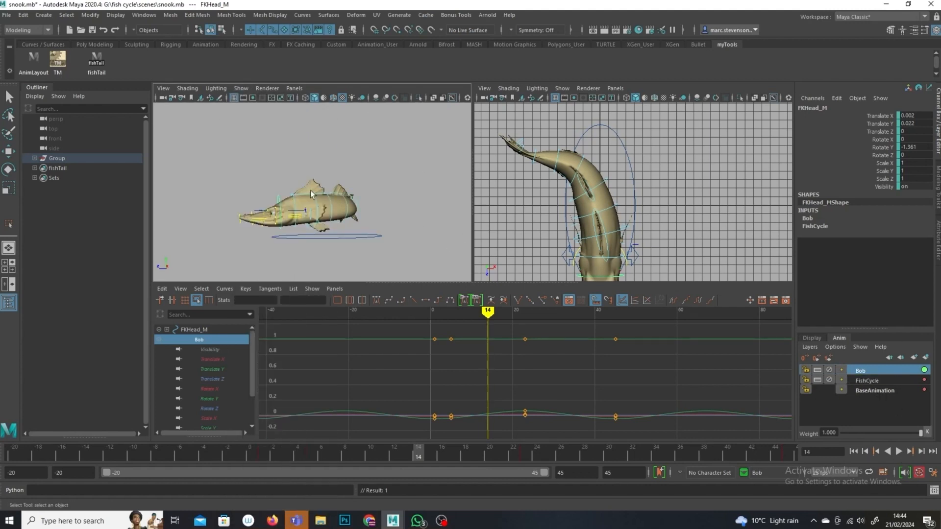
click(357, 248)
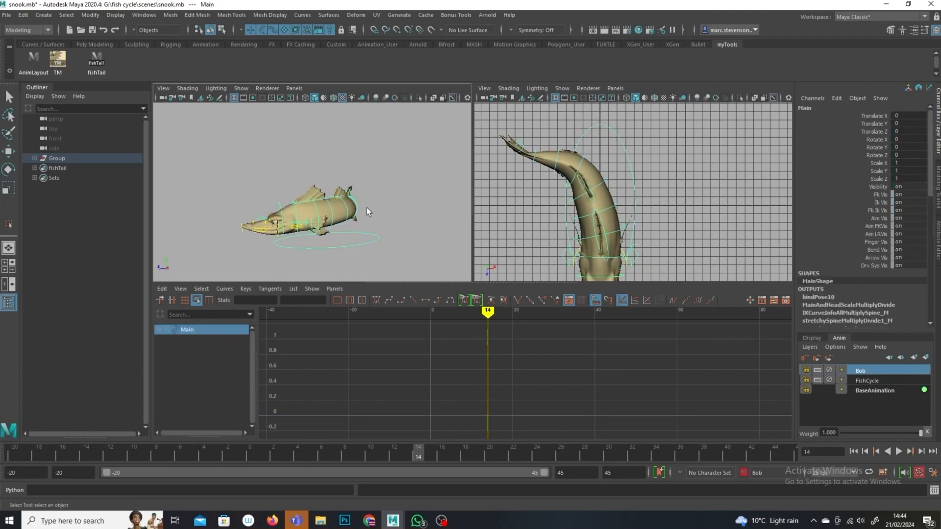
alt+drag(355, 248, 346, 244)
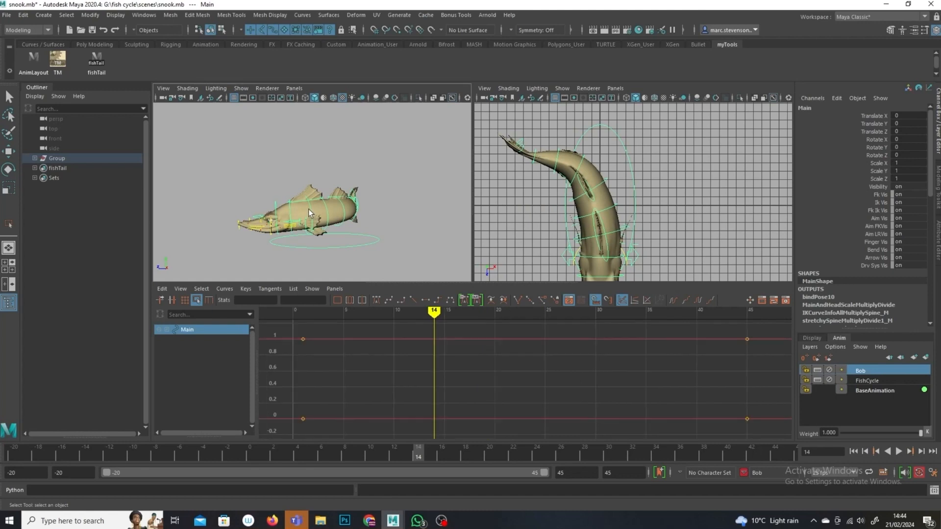
click(289, 221)
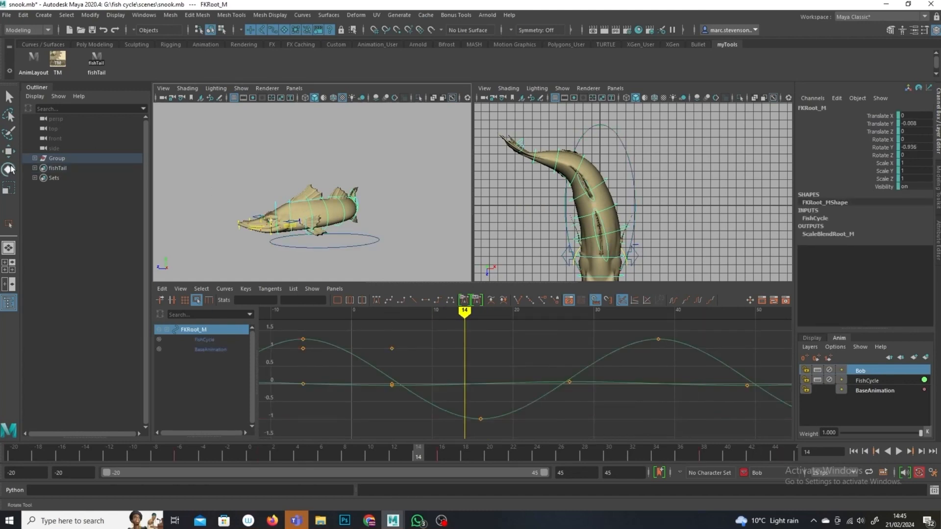
click(8, 152)
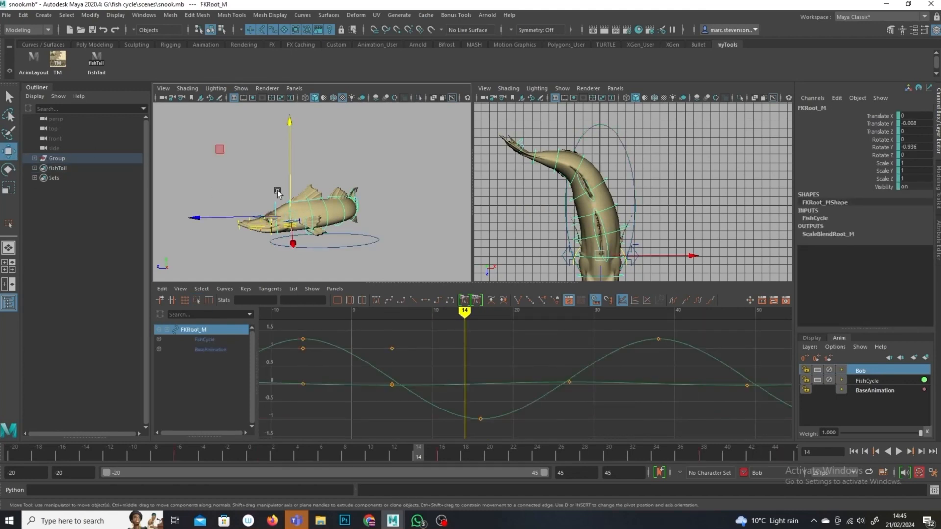
click(290, 214)
click(292, 220)
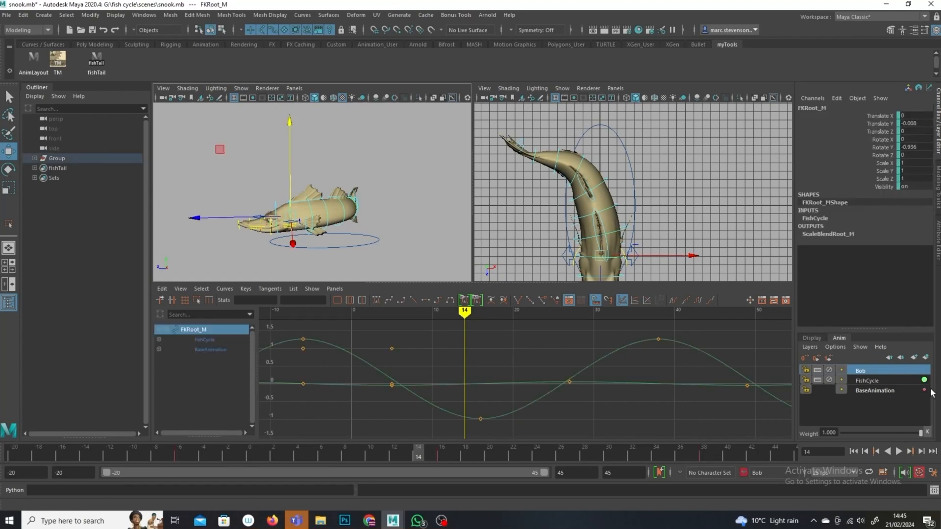
click(926, 358)
double_click(877, 371)
text(RockNSwa)
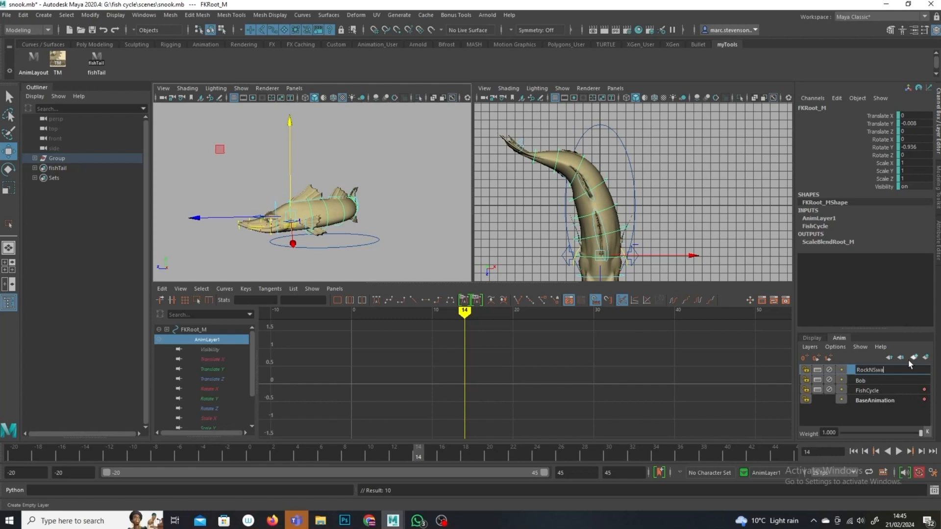
text(y)
key(Return)
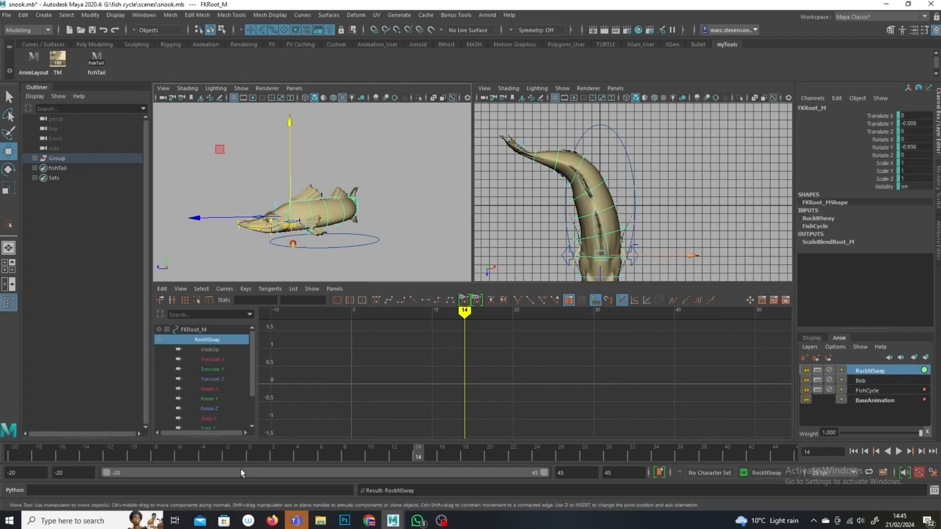
Step: Set the playback range start to frame 1 and go to frame 1
click(69, 476)
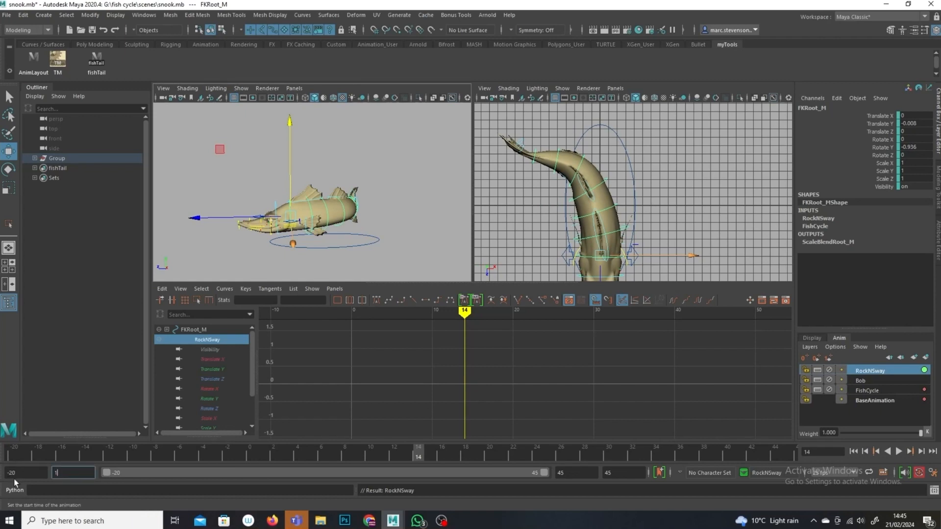
click(14, 473)
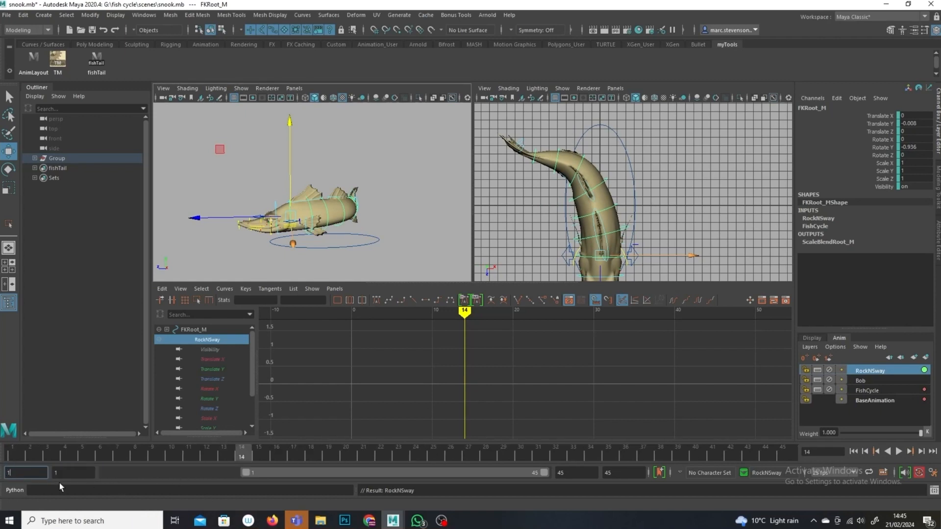
click(70, 473)
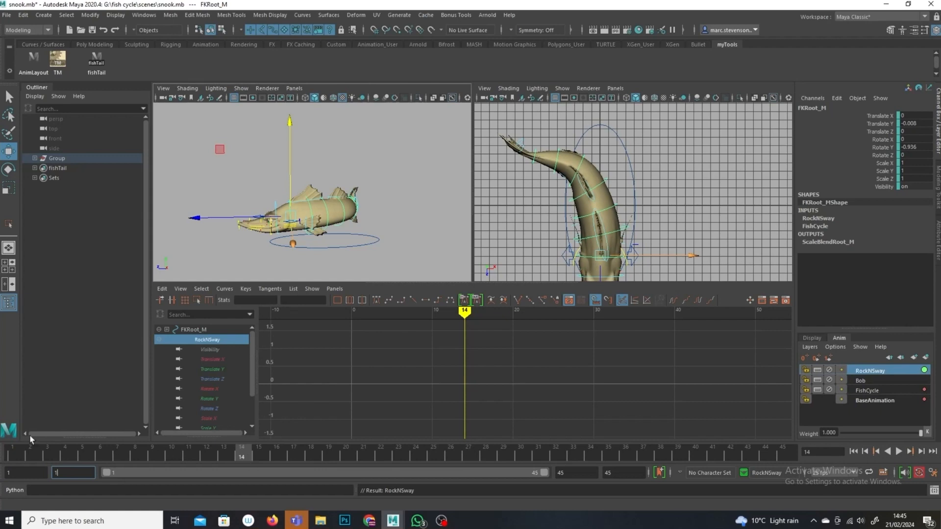
click(14, 451)
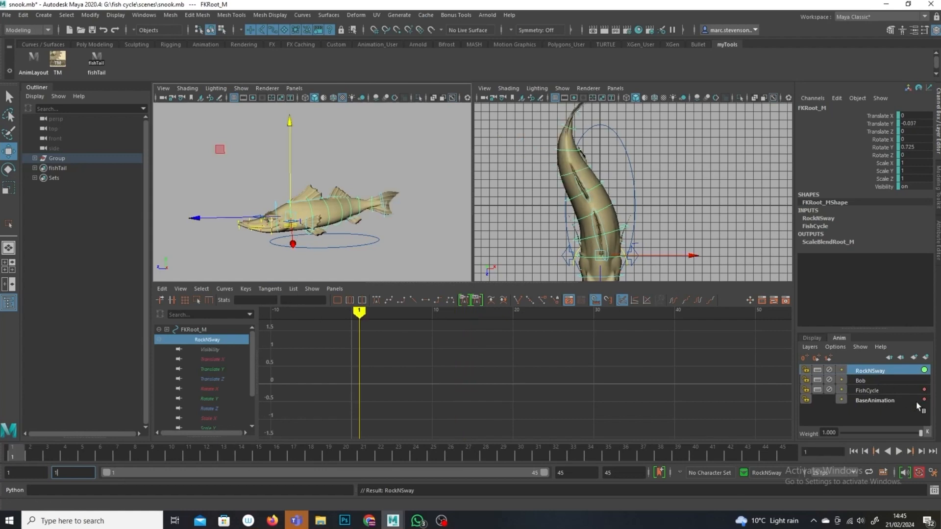
Step: Key the root on RockNSway at frame 1, then raise the root slightly at frame 23
alt+drag(387, 218, 327, 249)
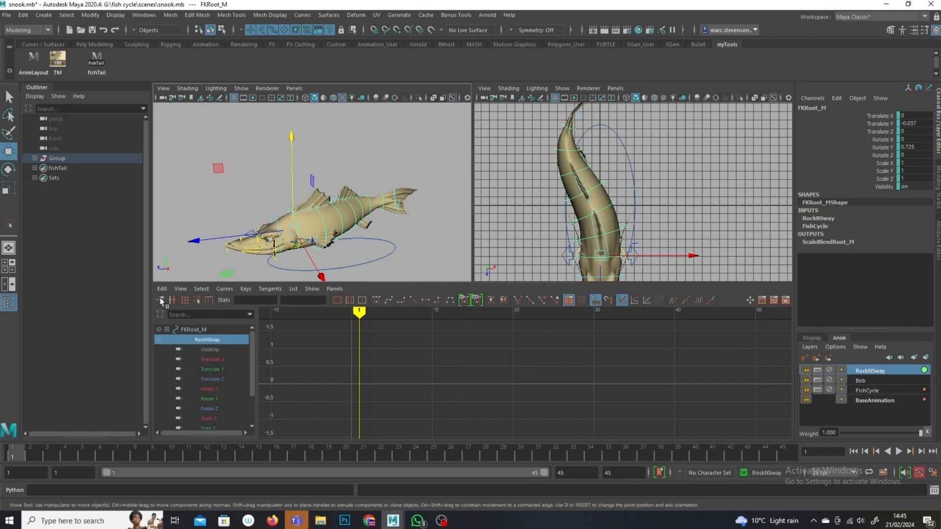
key(f)
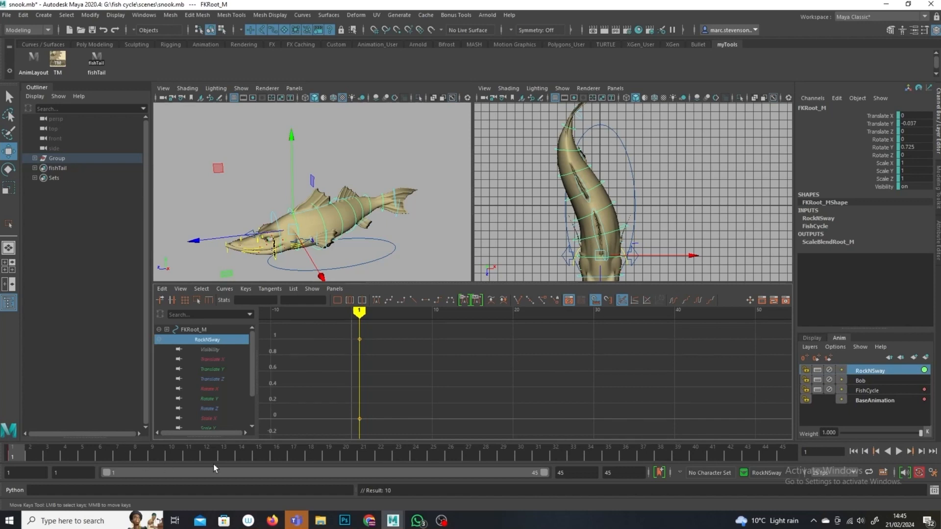
click(403, 457)
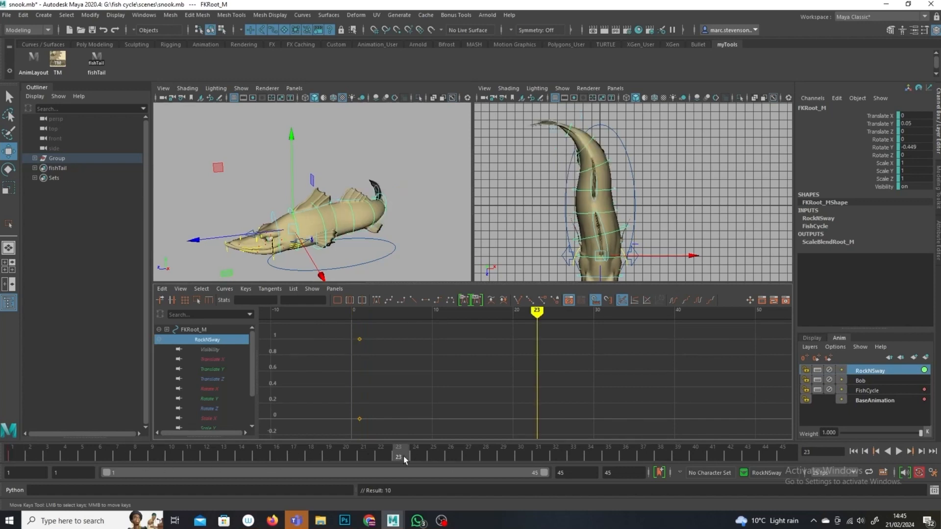
drag(290, 192, 291, 192)
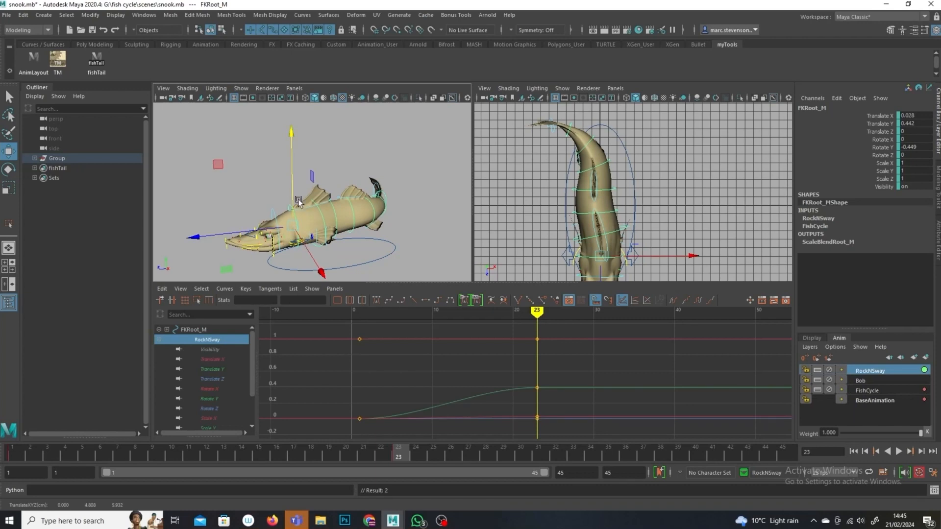
Step: Adjust the root's Translate Y curve in the Graph Editor to shift the rock motion values
scroll(527, 380, down, 6)
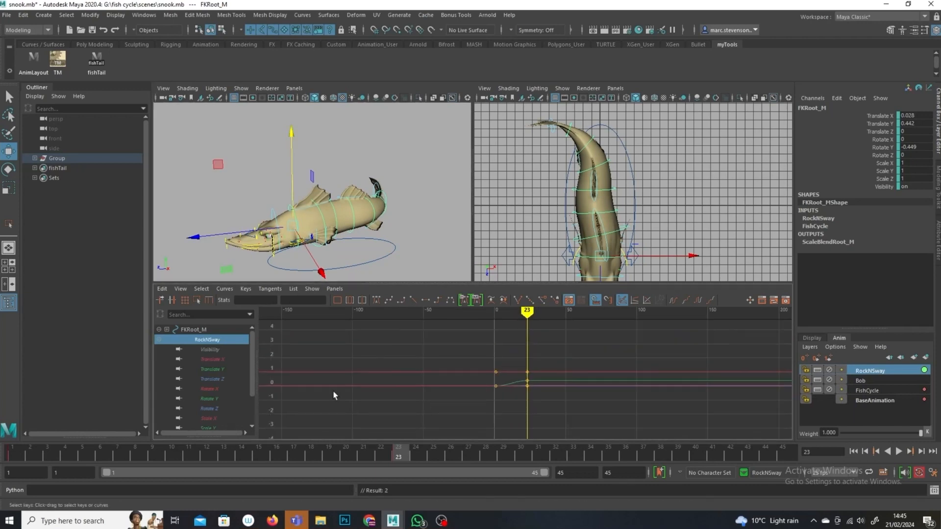
click(212, 369)
scroll(564, 398, down, 5)
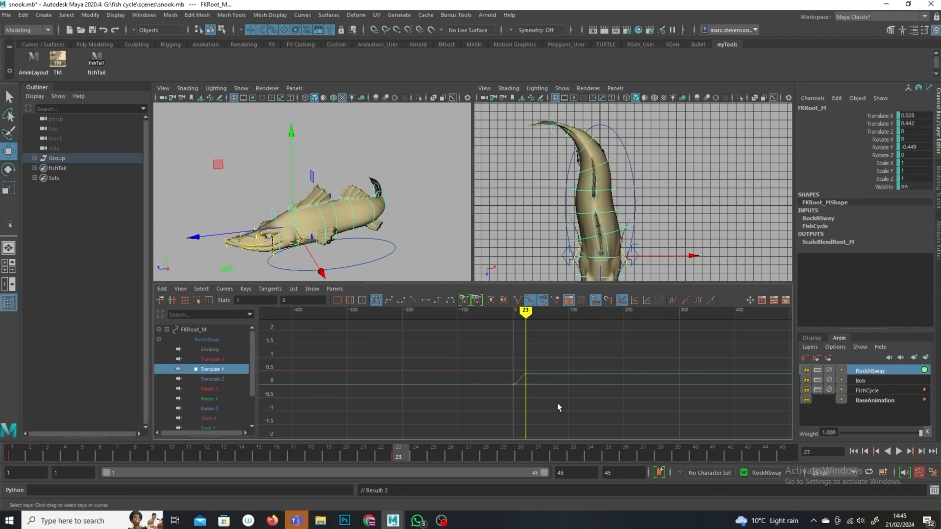
drag(510, 378, 530, 371)
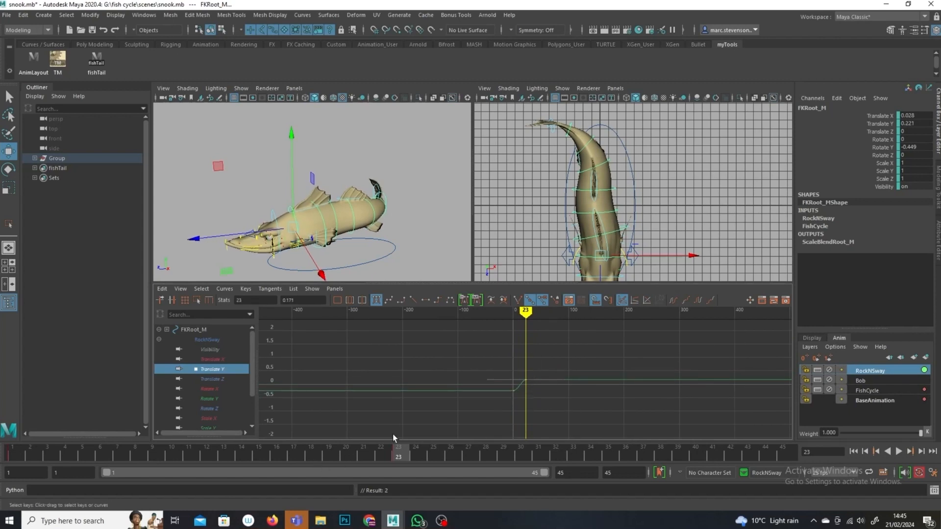
Step: Copy the frame 1 key on the time slider and paste it at frame 45
click(15, 449)
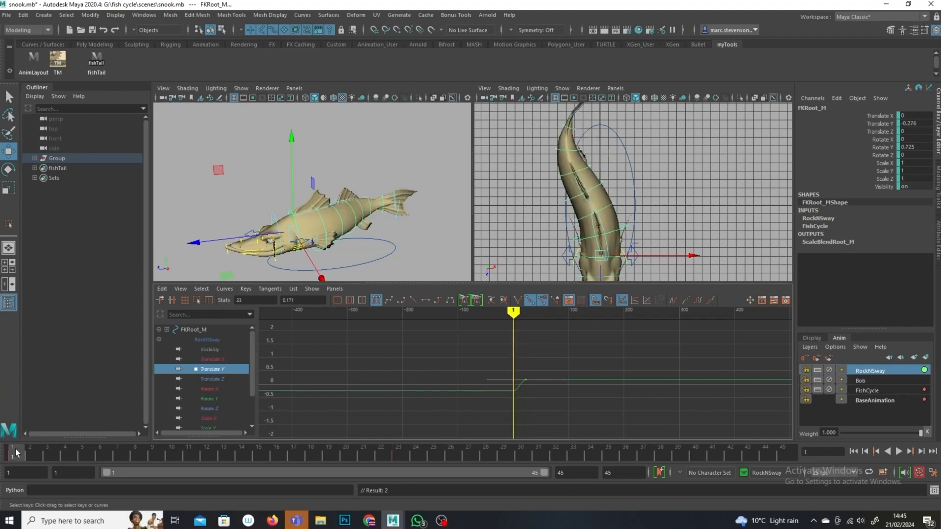
right_click(18, 443)
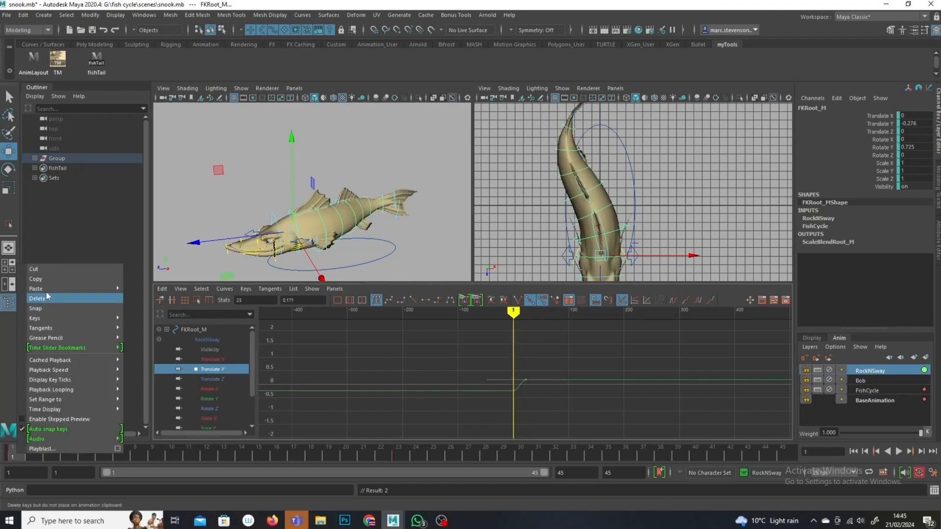
click(62, 280)
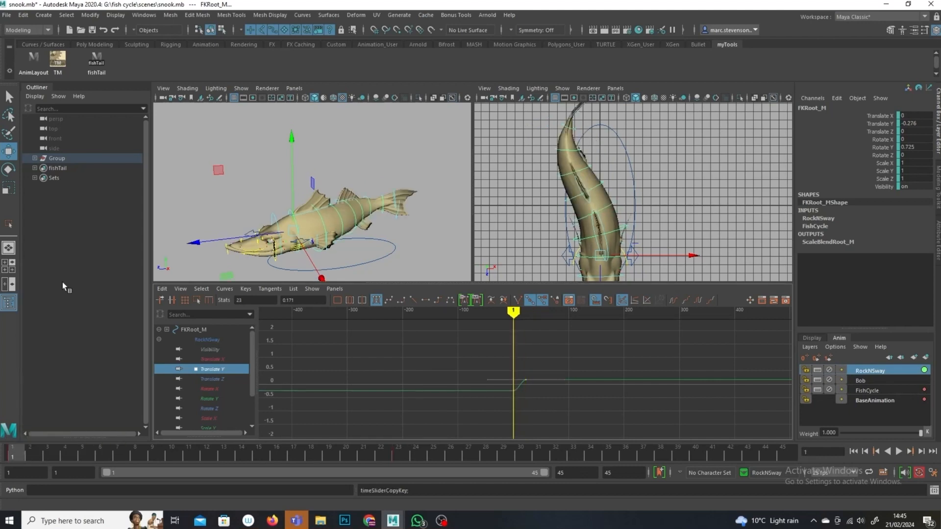
click(790, 451)
right_click(790, 452)
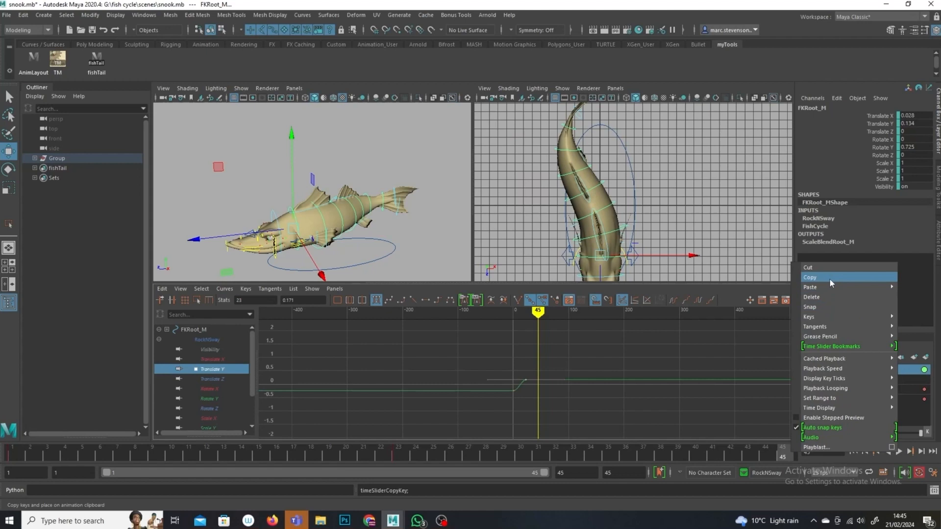
mouse_move(830, 287)
click(779, 288)
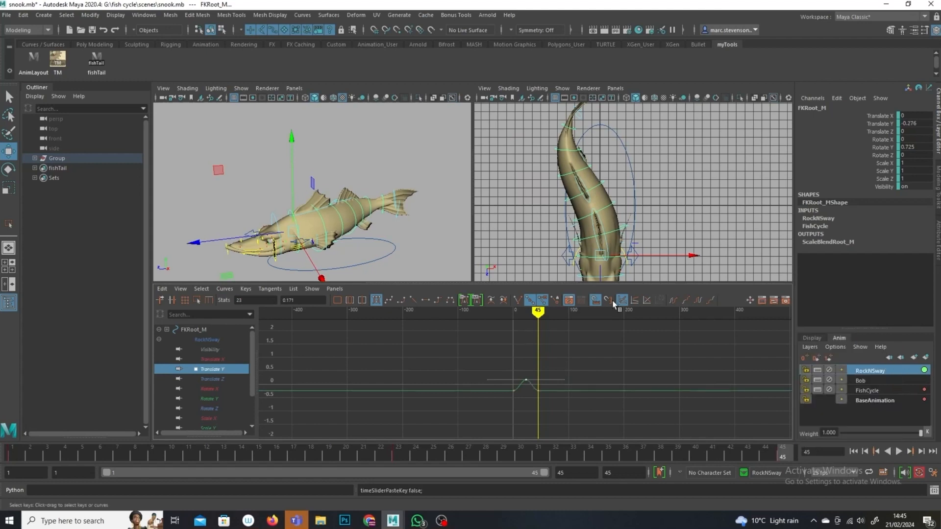
Step: Set the Translate Y curve's pre- and post-infinity to cycle
click(695, 299)
click(671, 299)
mouse_move(537, 314)
mouse_down()
mouse_move(500, 324)
mouse_move(514, 325)
mouse_up()
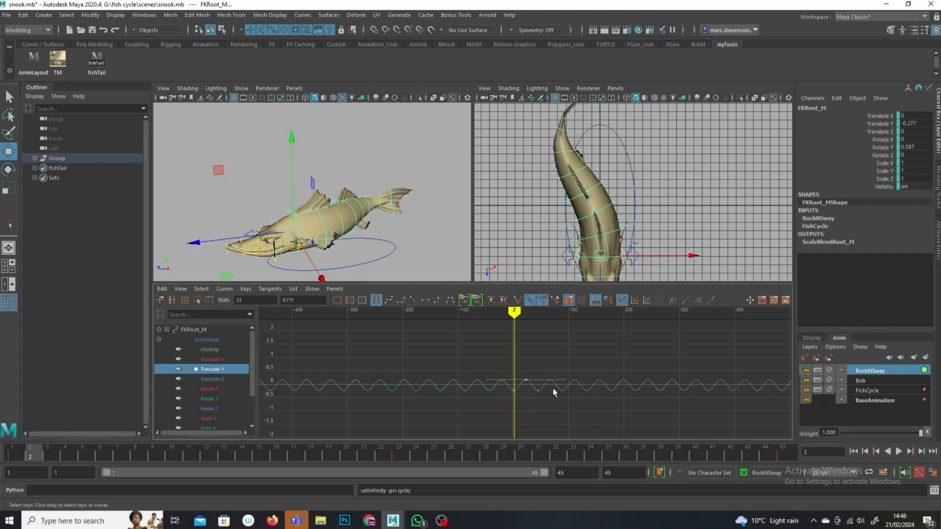
Step: Move the Translate Y keys at frames 1, 23 and 45 to balance the up-and-down rock
scroll(564, 405, up, 5)
shift+middle_drag(522, 360, 521, 371)
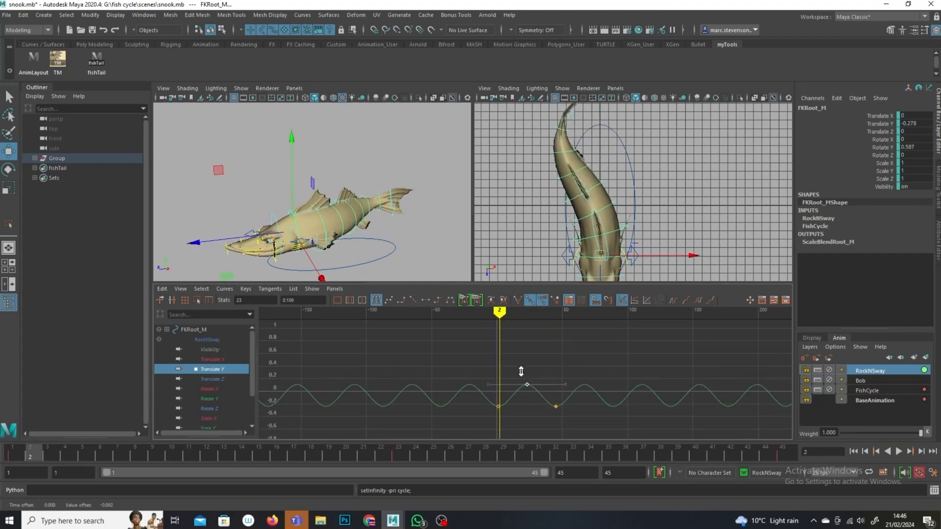
drag(516, 410, 490, 424)
shift+middle_drag(499, 427, 498, 415)
drag(564, 366, 521, 411)
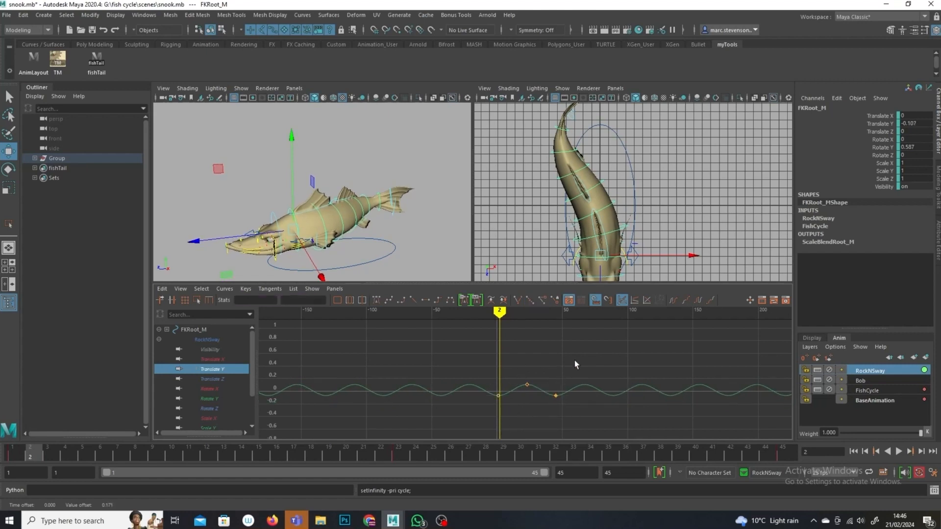
drag(486, 441, 486, 440)
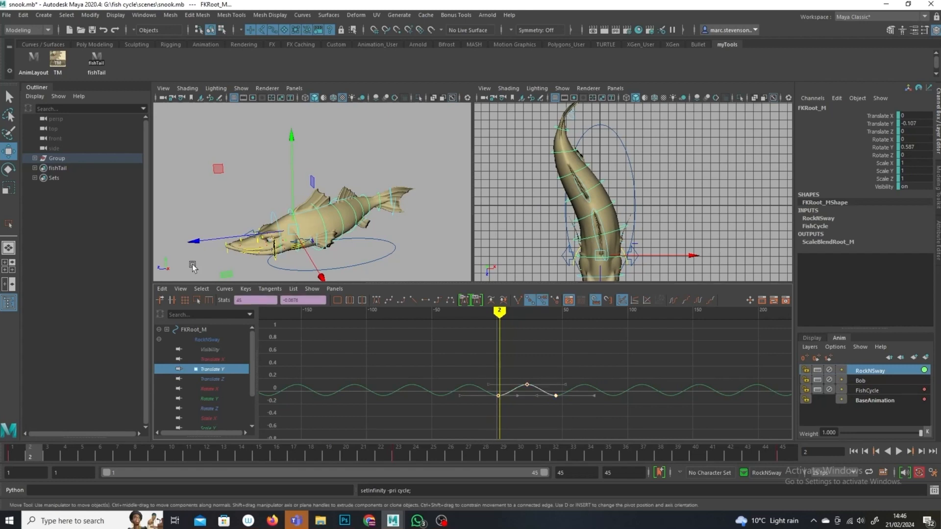
Step: Play back the animation and orbit the perspective view to review the root's rocking motion
click(196, 299)
drag(557, 390, 588, 390)
key(alt+v)
drag(62, 457, 489, 473)
alt+drag(343, 253, 324, 216)
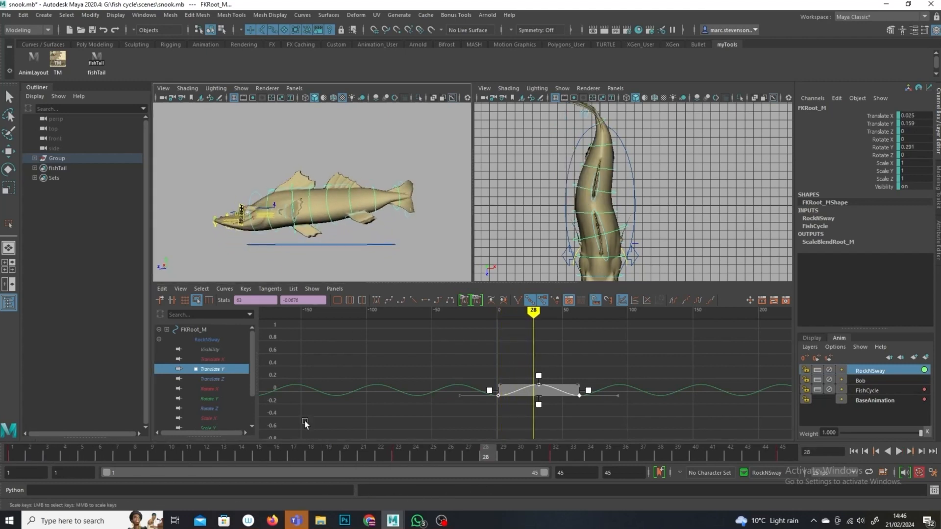
click(20, 455)
key(alt+v)
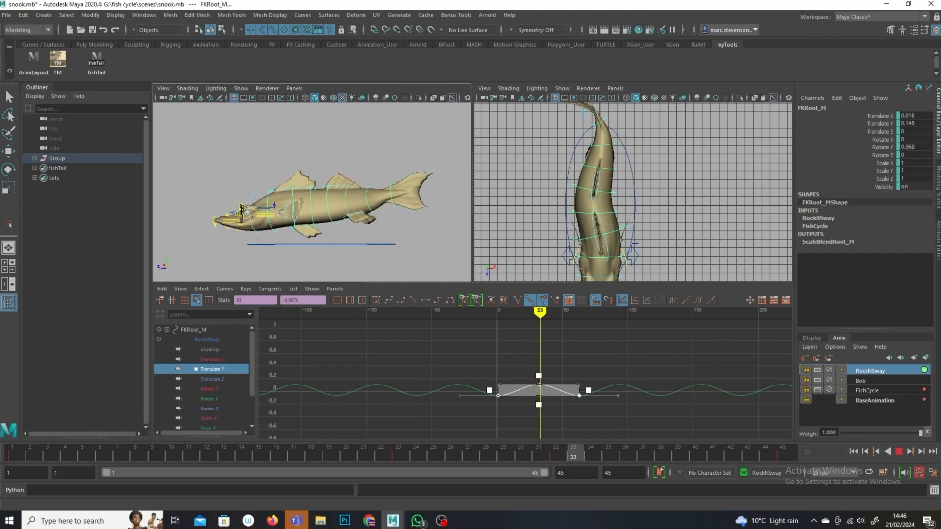
key(alt+v)
click(899, 452)
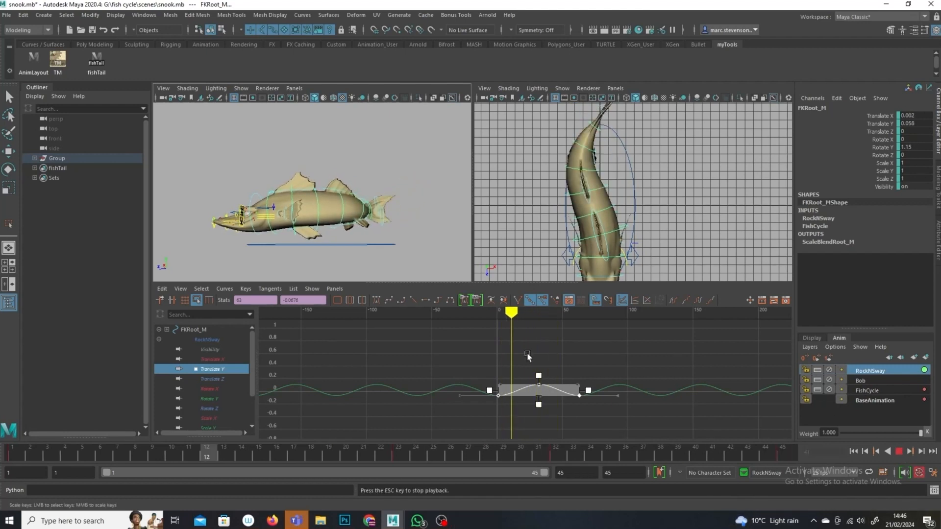
mouse_move(280, 237)
alt+mouse_down()
mouse_move(315, 255)
mouse_move(296, 239)
alt+mouse_up()
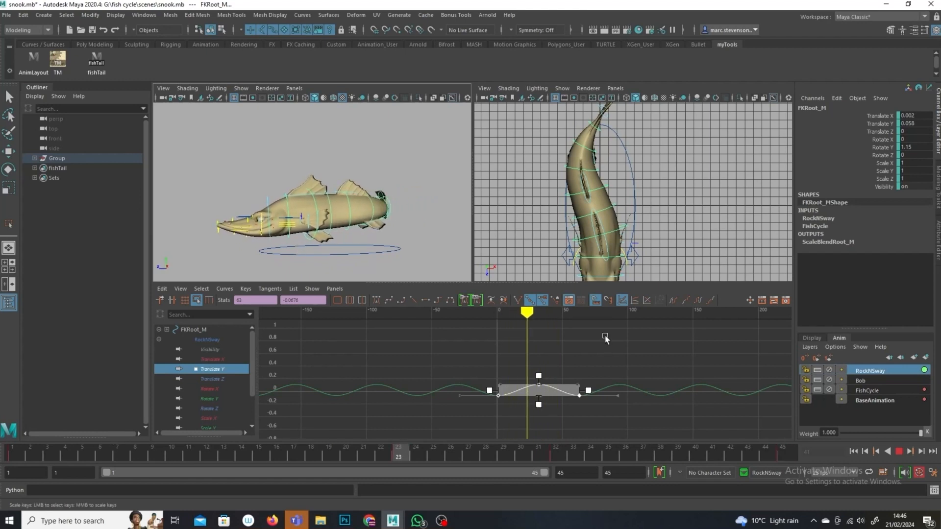
click(899, 452)
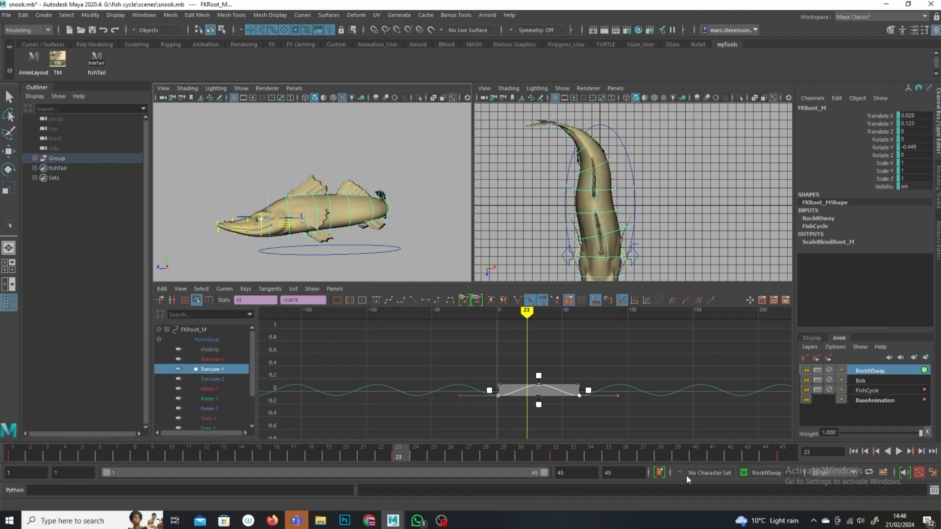
Step: Undo the recent selection changes, then reselect and frame the Translate Y keys with the Move tool
key(ctrl+z)
key(ctrl+z)
key(ctrl+z)
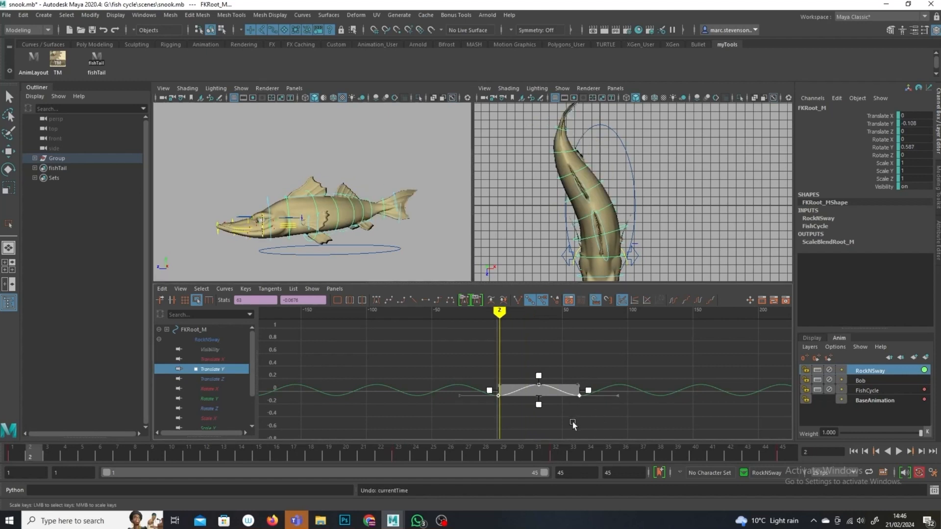
drag(579, 366, 505, 387)
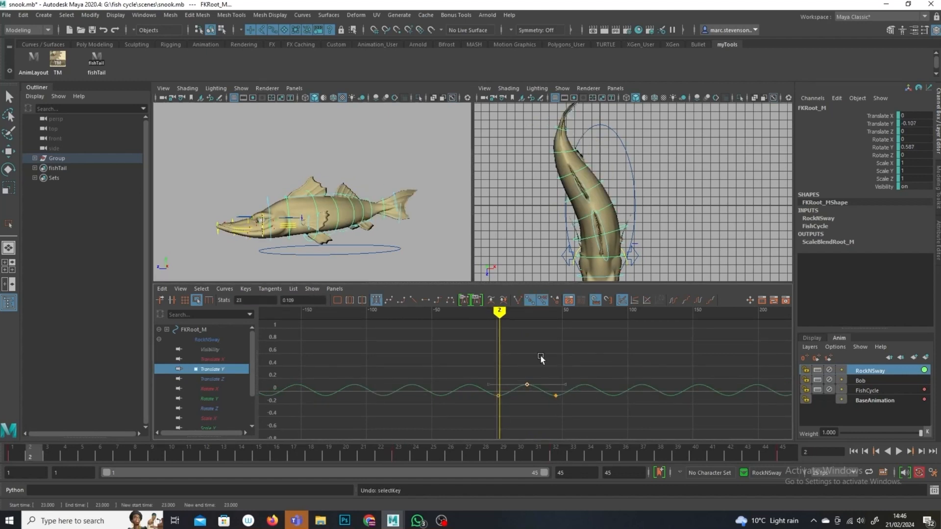
key(f)
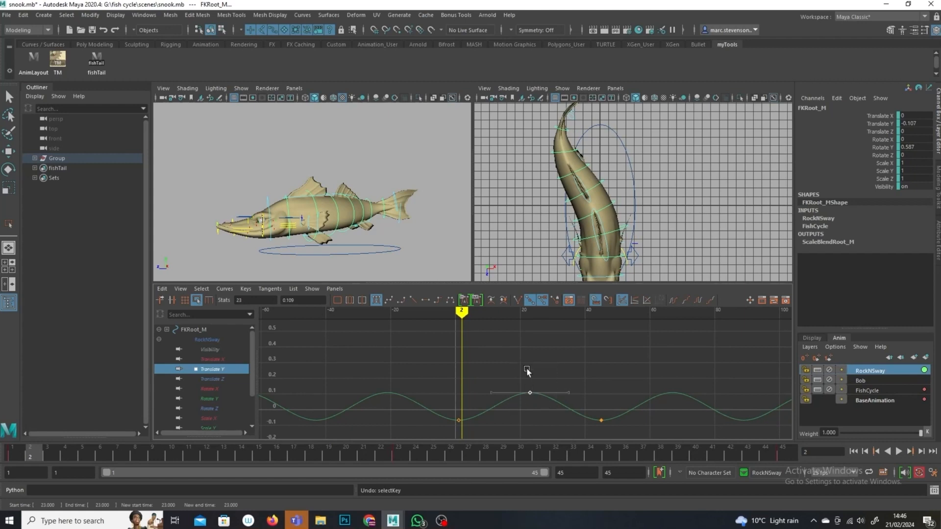
key(w)
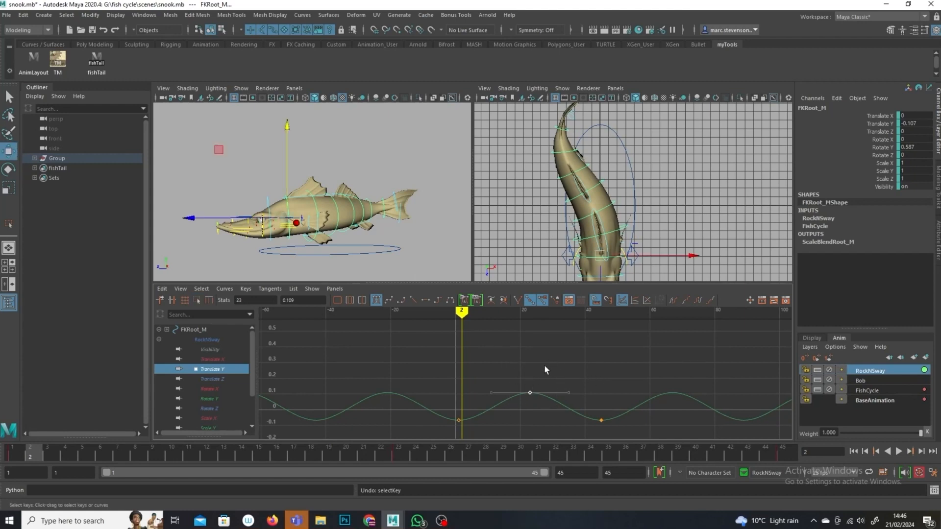
Step: Nudge the middle Translate Y key and select the outer keys at frames 1 and 45
mouse_move(543, 373)
shift+middle_down()
mouse_move(543, 363)
mouse_move(542, 372)
shift+middle_up()
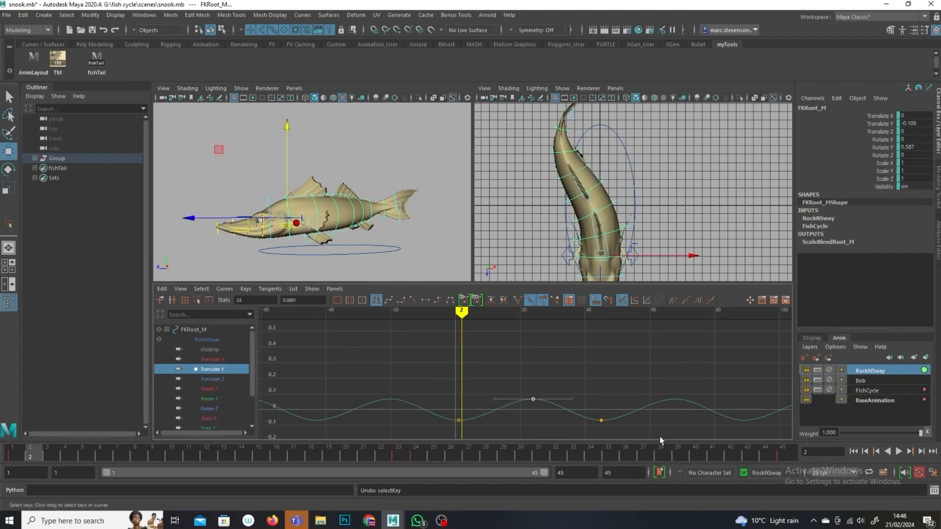
drag(485, 455, 476, 441)
shift+middle_drag(473, 426, 479, 408)
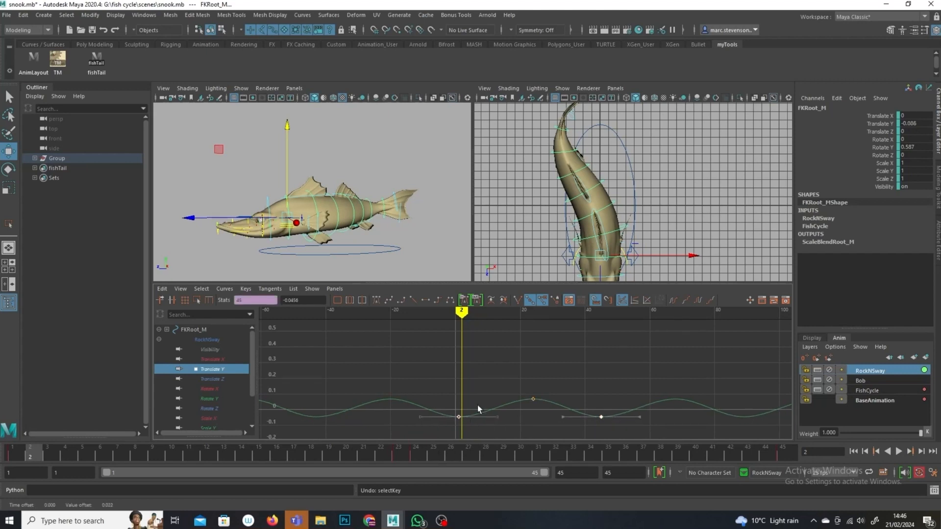
Step: Play back the animation and orbit the perspective view to review the rocking
mouse_move(465, 309)
mouse_down()
mouse_move(594, 351)
mouse_move(764, 429)
mouse_move(859, 430)
mouse_up()
click(899, 451)
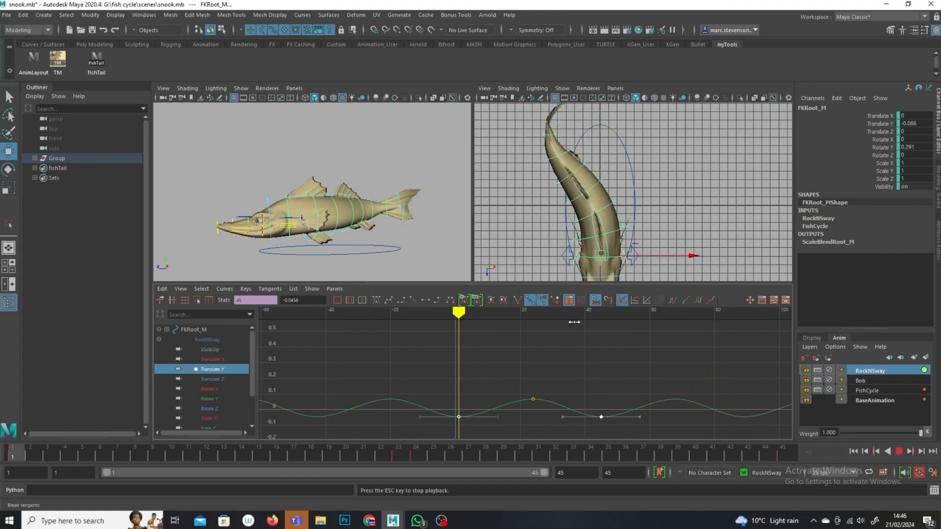
key(Escape)
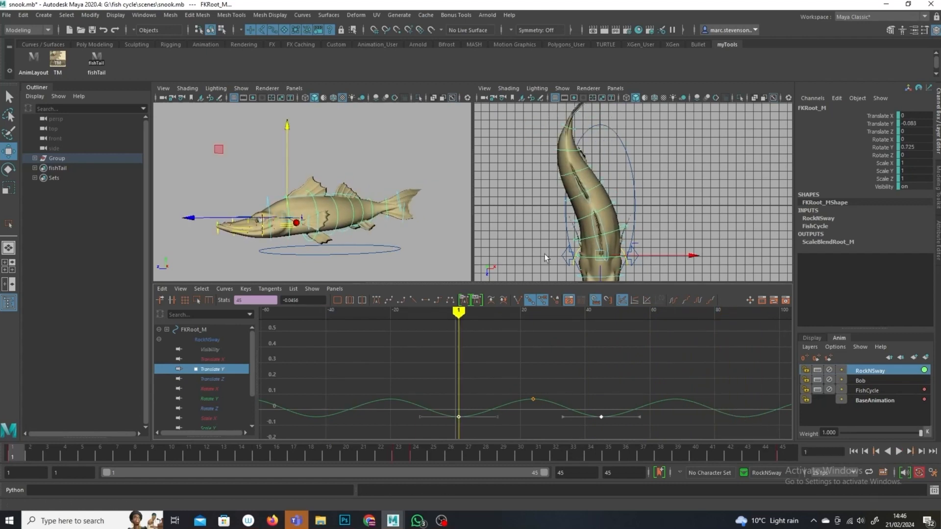
click(899, 454)
mouse_move(308, 235)
alt+mouse_down()
mouse_move(395, 247)
mouse_move(416, 239)
alt+mouse_up()
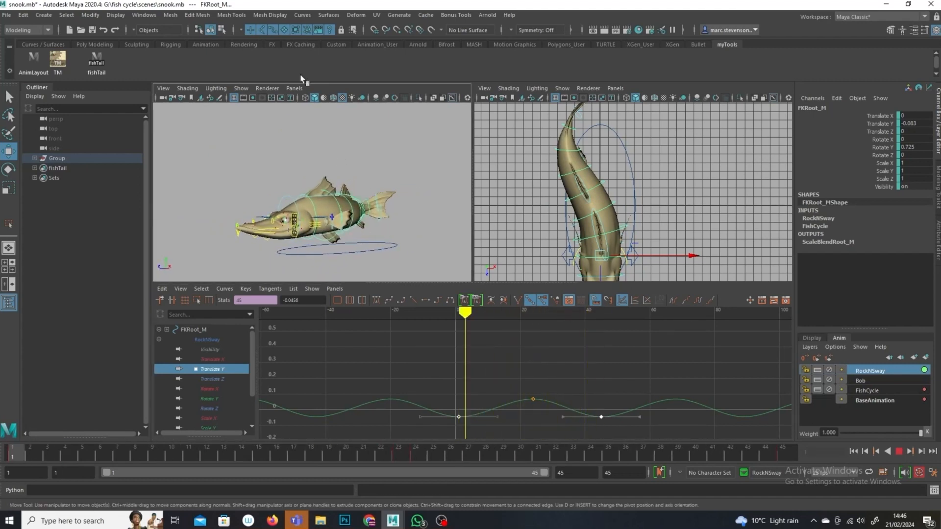
Step: Toggle the viewport's control display off and on while scrubbing, replaying and orbiting to review the motion
click(242, 89)
click(273, 152)
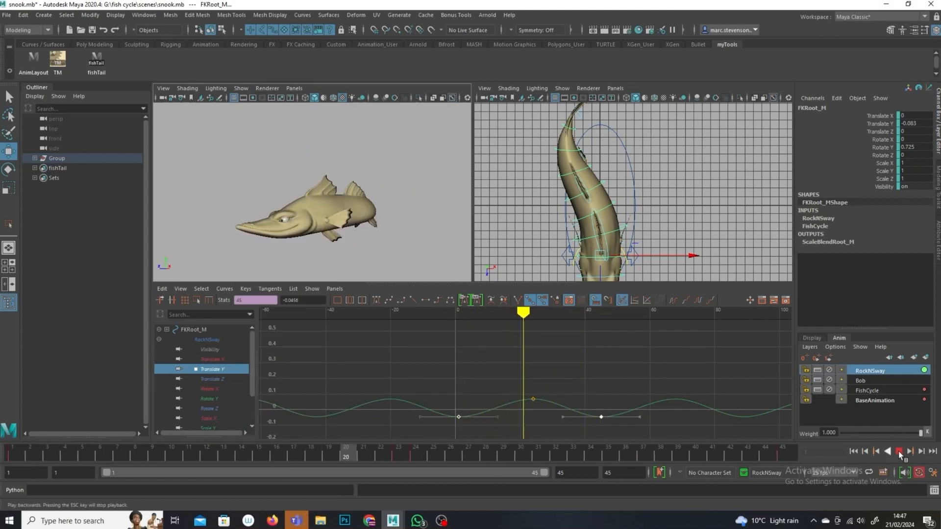
click(899, 454)
drag(321, 449, 11, 452)
alt+drag(321, 208, 363, 212)
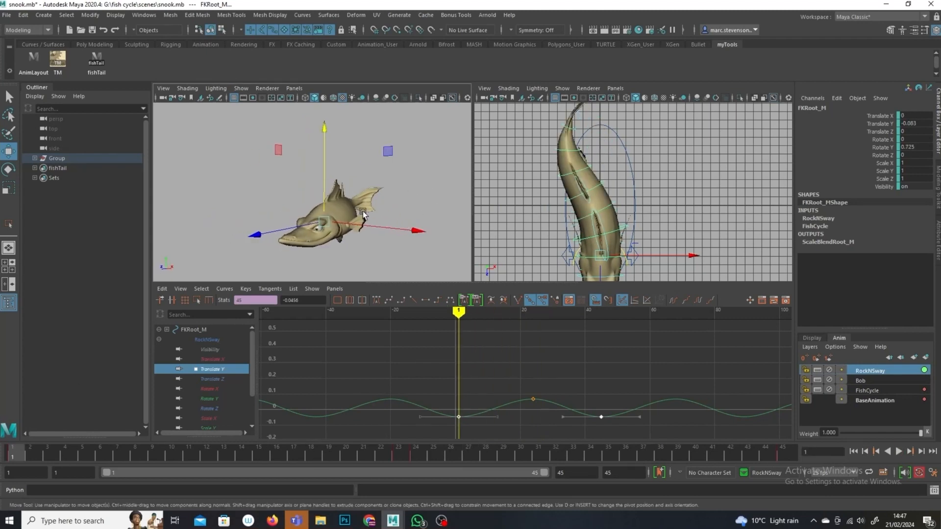
click(241, 88)
click(257, 152)
Step: Reselect the root control and raise its Rotate X key at frame 1 to about 0.72
alt+drag(373, 267, 357, 250)
click(313, 205)
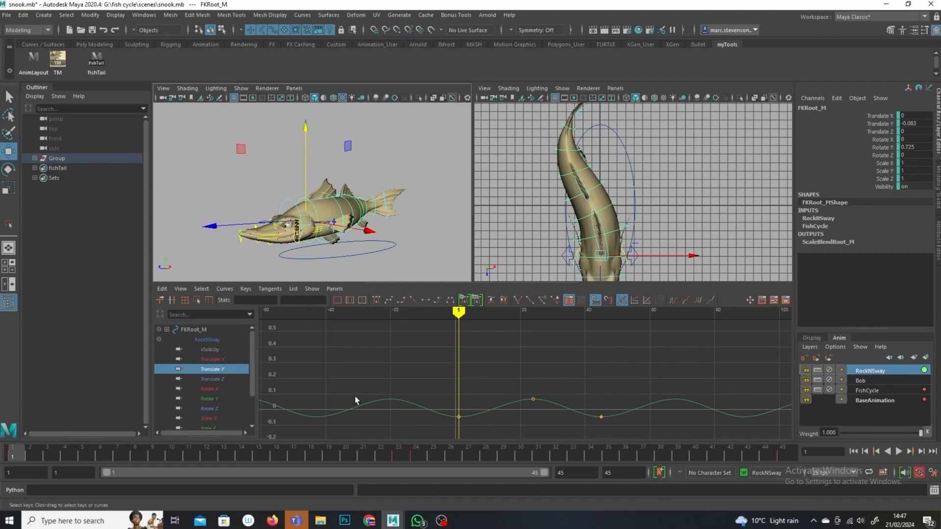
click(8, 169)
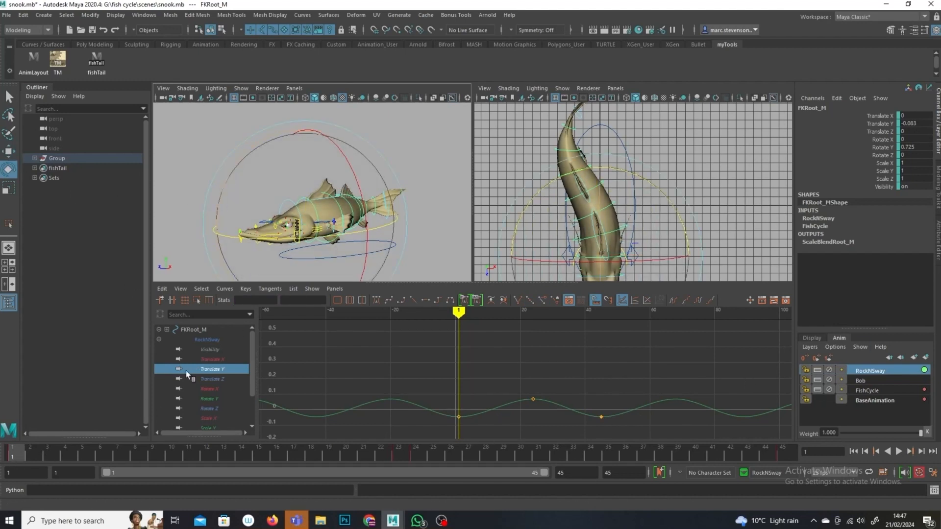
click(211, 389)
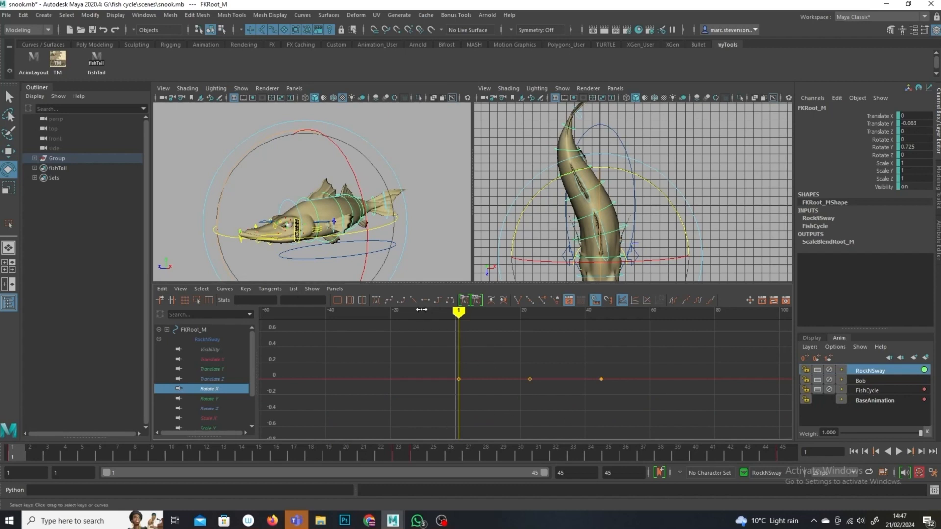
shift+middle_drag(452, 396, 442, 339)
shift+middle_drag(442, 339, 442, 339)
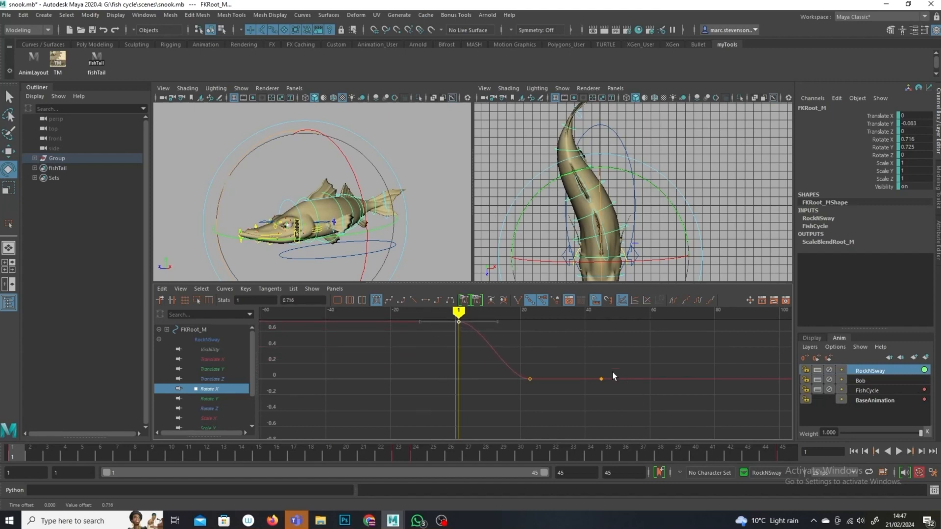
Step: Undo a stray key edit and raise the Rotate X key at frame 45 to about 0.69
drag(598, 393, 598, 394)
key(ctrl+z)
shift+middle_drag(609, 413, 601, 359)
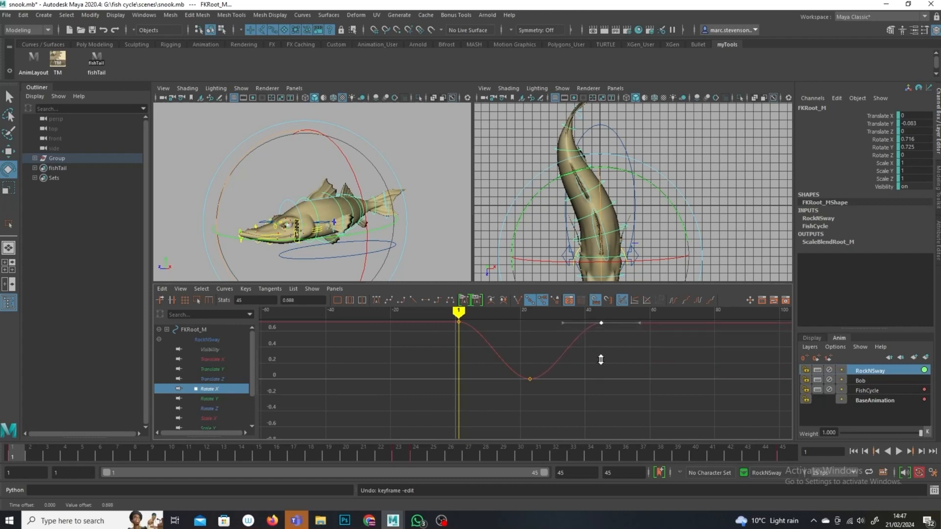
Step: Lower the middle Rotate X key at frame 23 to about -0.66 and set the curve's infinity to cycle
drag(529, 383, 528, 382)
shift+middle_drag(523, 353, 516, 422)
click(698, 301)
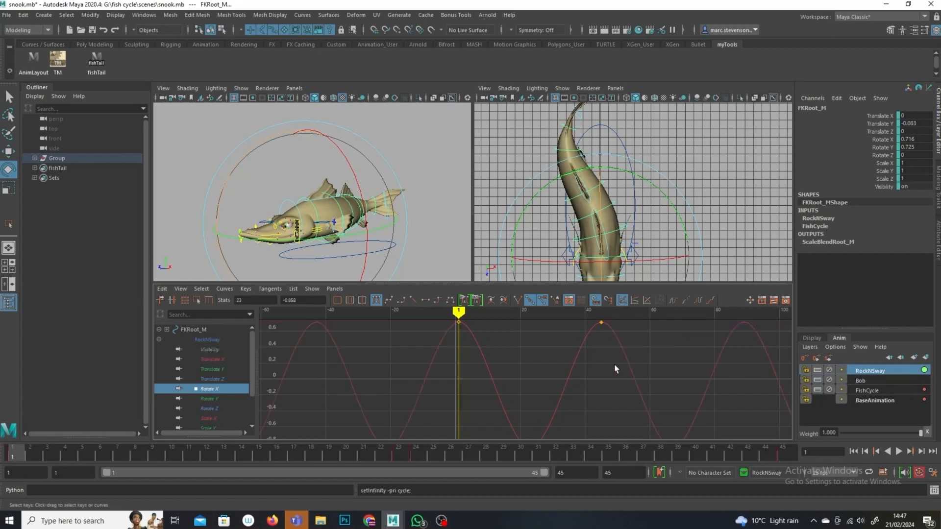
Step: Scale the Rotate X keys vertically to reduce the root's side-to-side rocking amplitude
scroll(564, 349, down, 5)
drag(503, 307, 538, 342)
alt+right_drag(538, 342, 574, 392)
drag(581, 333, 454, 444)
click(637, 345)
drag(611, 333, 403, 447)
click(196, 300)
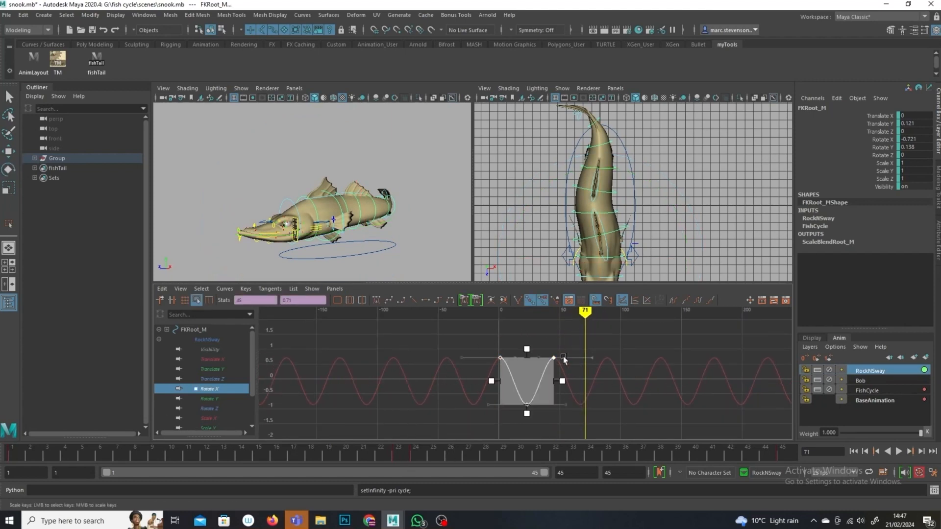
drag(525, 358, 523, 362)
drag(525, 414, 524, 402)
drag(587, 315, 381, 230)
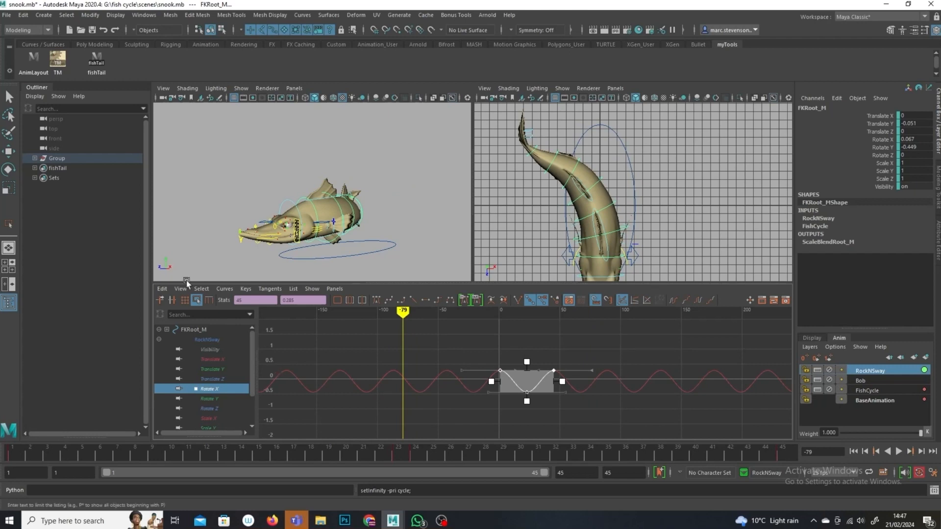
Step: Reselect the root control and offset its Translate Y keys by 4 frames
click(7, 152)
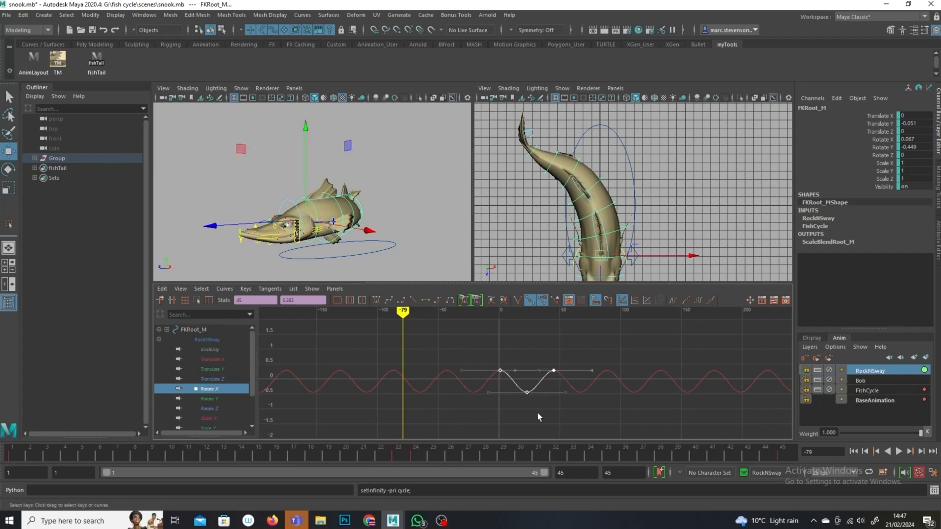
click(314, 201)
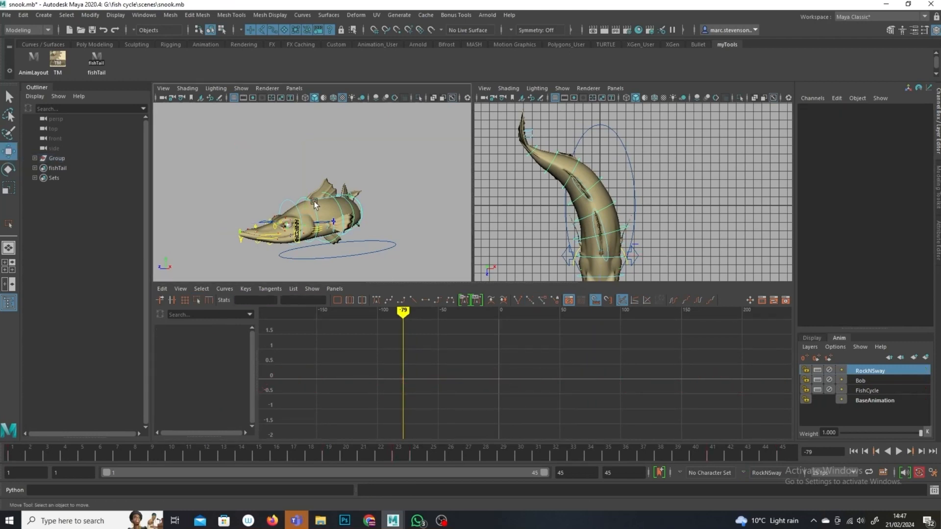
click(310, 205)
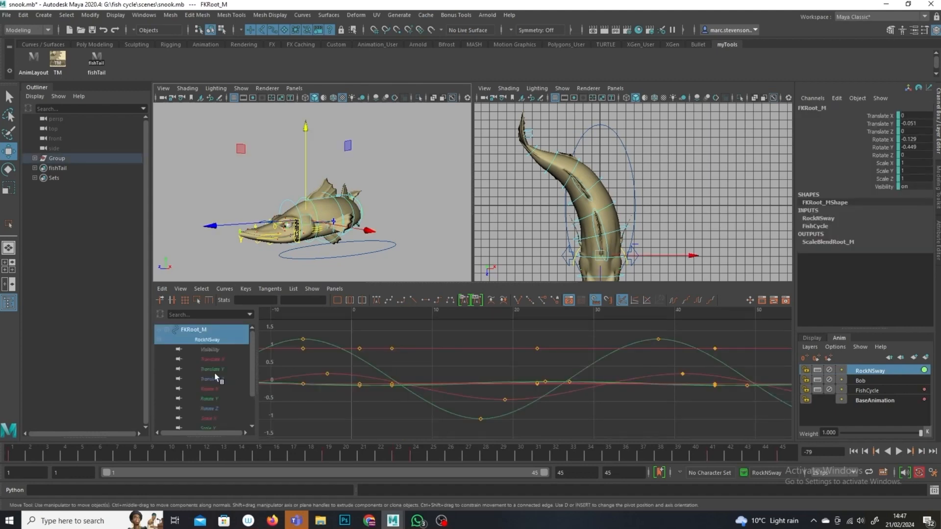
click(210, 369)
scroll(637, 372, down, 2)
drag(674, 355, 469, 419)
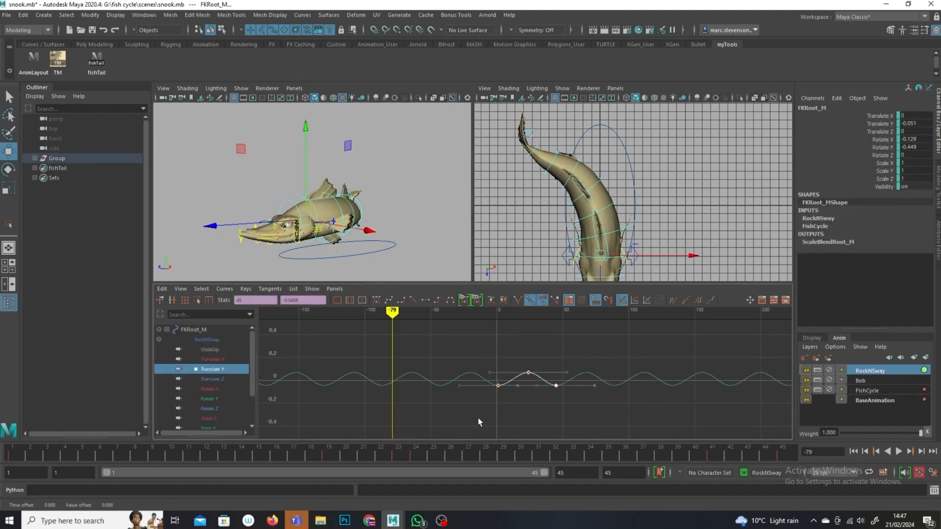
shift+middle_drag(498, 404, 506, 409)
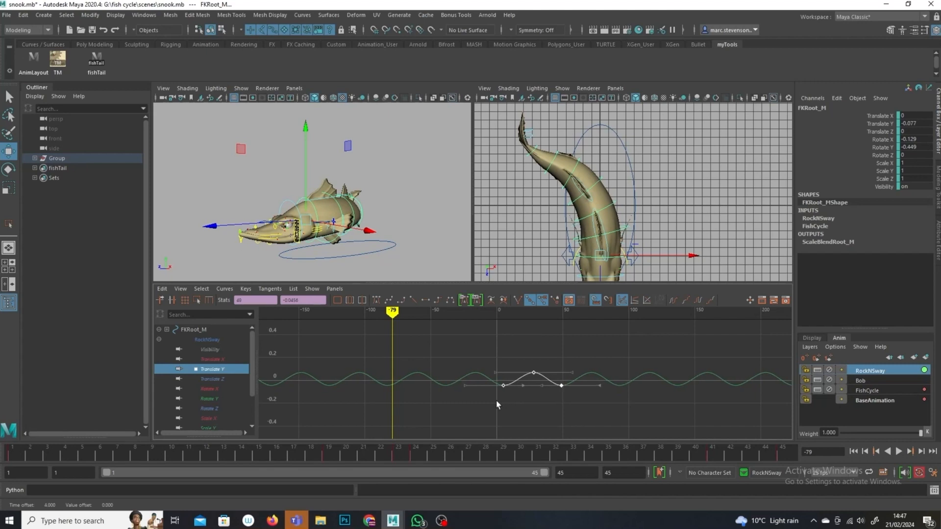
Step: Play the animation from the start and orbit and zoom the perspective view to review the swim
click(441, 253)
click(866, 451)
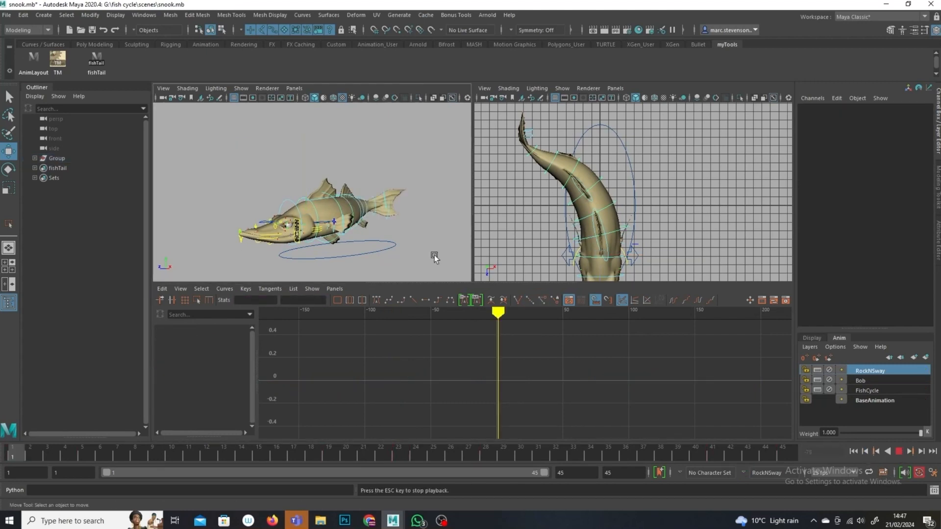
click(898, 450)
click(898, 451)
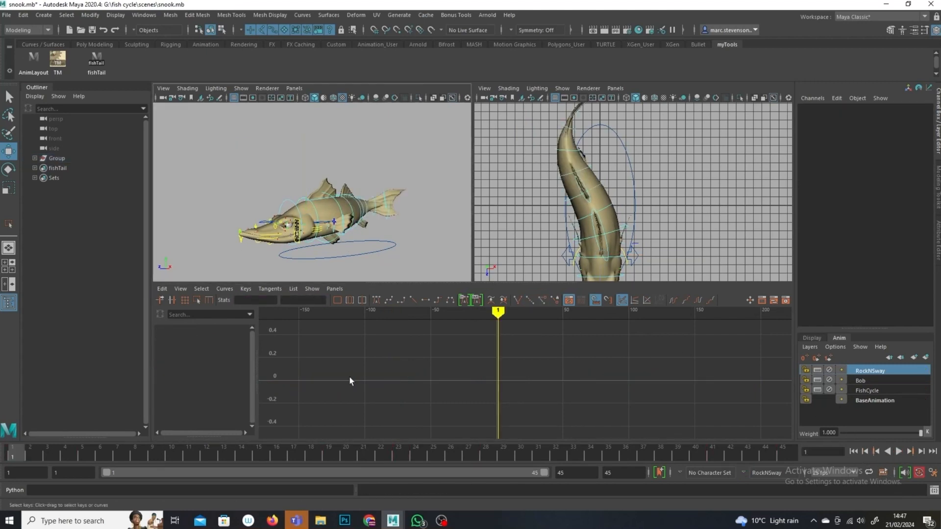
click(898, 451)
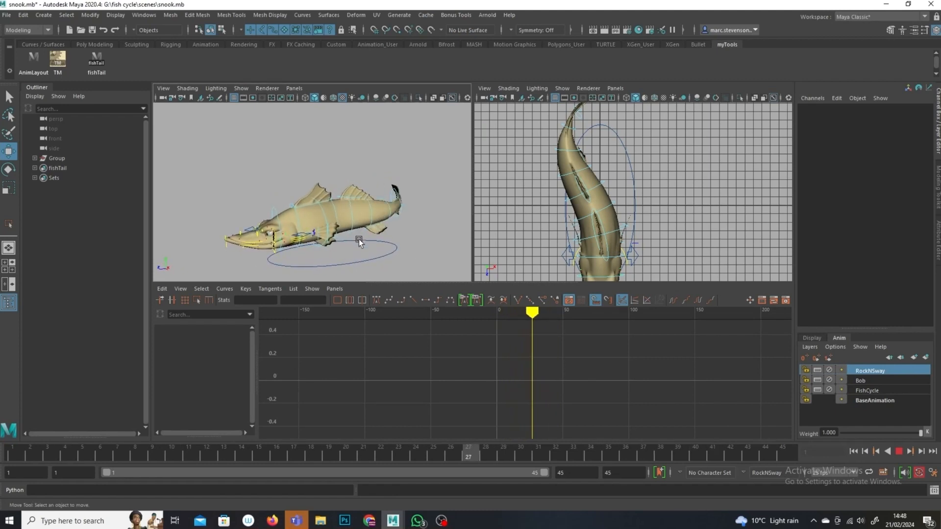
click(899, 451)
alt+drag(419, 211, 388, 220)
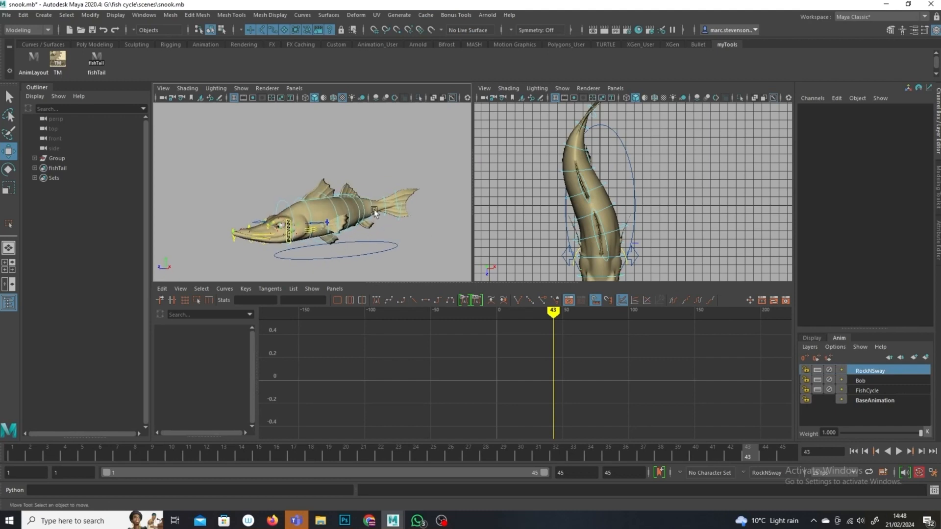
alt+drag(336, 191, 295, 219)
scroll(316, 207, up, 5)
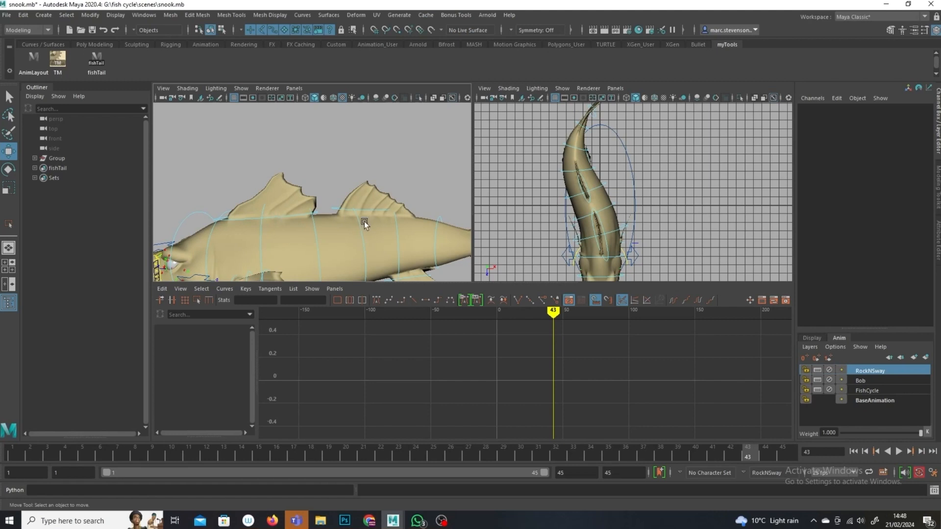
alt+drag(368, 235, 396, 230)
alt+middle_drag(457, 246, 392, 254)
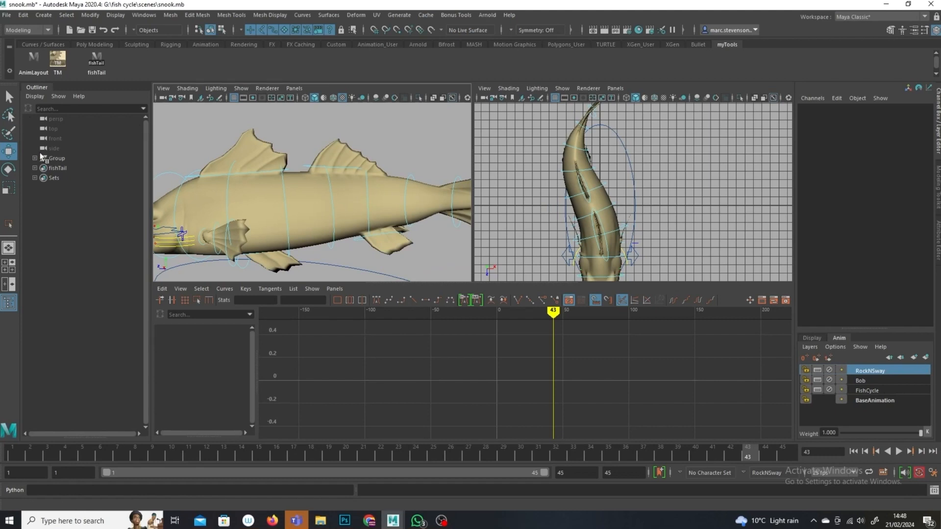
Step: Select the four body fin controls: upper A, upper B, and the left and right lower B fins
click(14, 98)
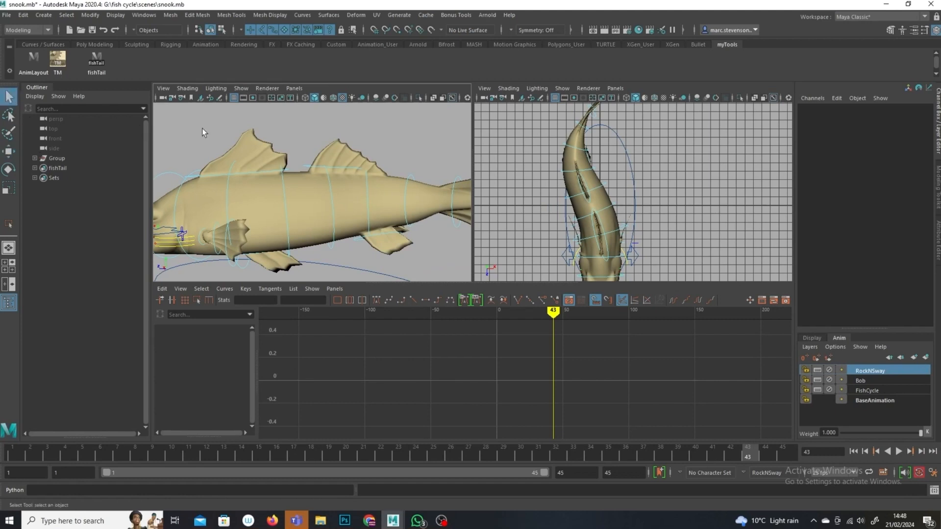
click(262, 172)
shift+click(337, 169)
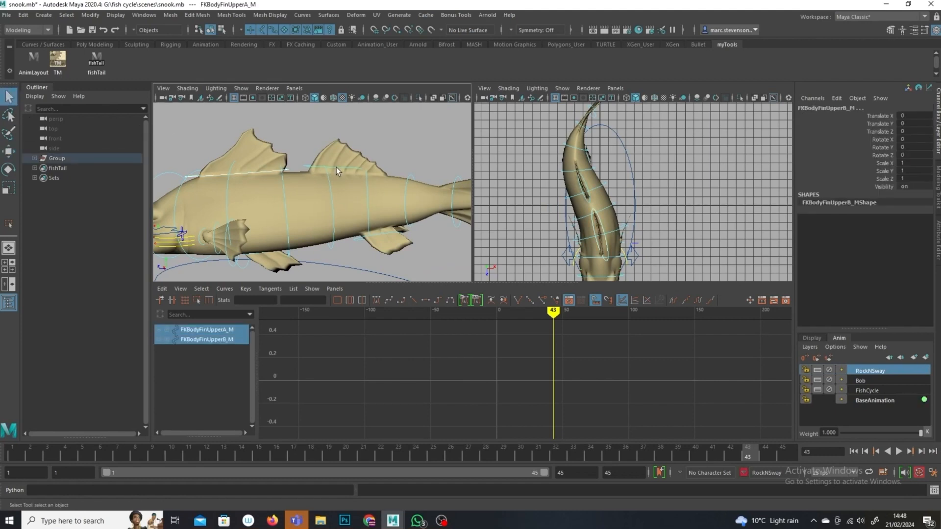
shift+click(386, 234)
alt+drag(244, 250, 387, 246)
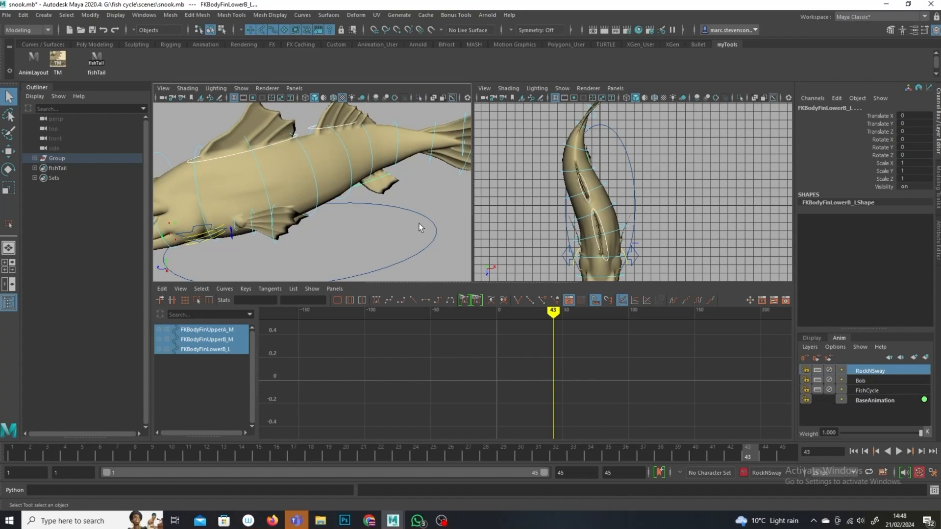
alt+drag(381, 154, 419, 274)
alt+right_drag(421, 276, 307, 207)
alt+drag(306, 206, 426, 219)
alt+right_drag(338, 221, 384, 236)
mouse_move(402, 236)
alt+mouse_down()
mouse_move(399, 219)
mouse_move(389, 232)
alt+mouse_up()
alt+middle_drag(390, 231, 353, 268)
alt+drag(240, 265, 238, 242)
shift+click(249, 226)
alt+drag(327, 252, 365, 175)
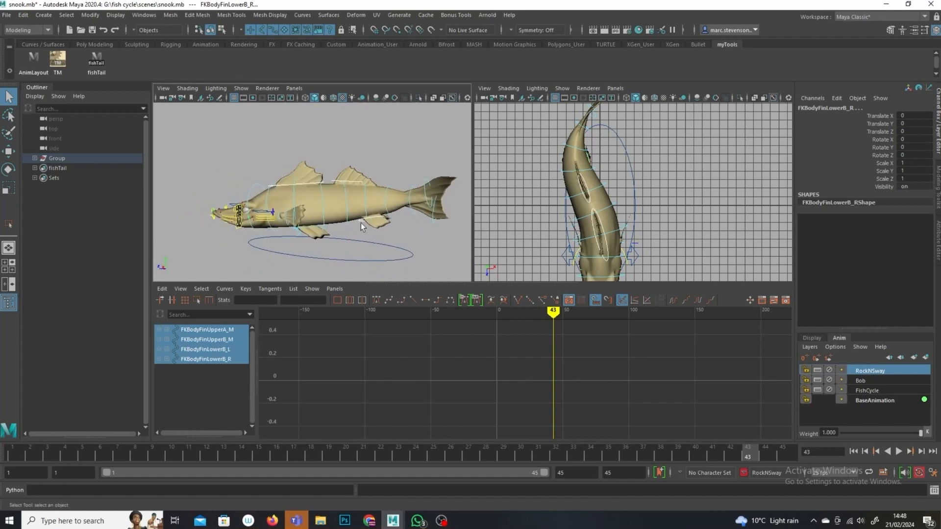
Step: Create a new animation layer from the selected fins and name it dorsals
click(928, 358)
double_click(885, 371)
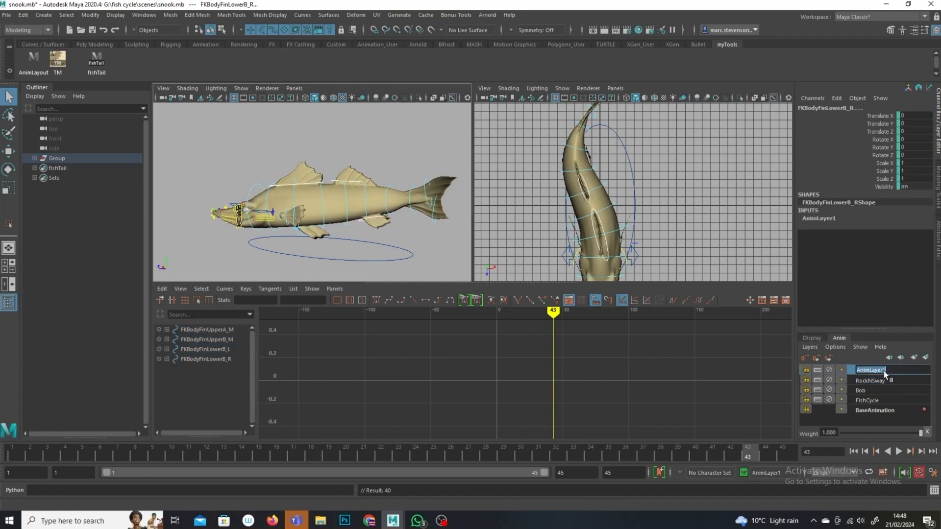
text(dorsals)
key(Return)
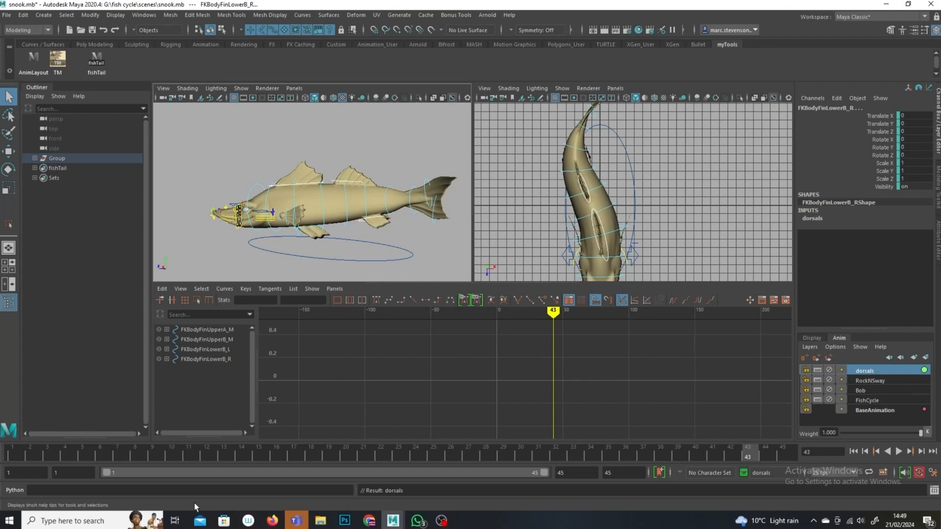
Step: Select the upper A fin control and, at frame 1, rotate it about 5.7 degrees in Y
alt+drag(324, 240, 308, 241)
click(313, 182)
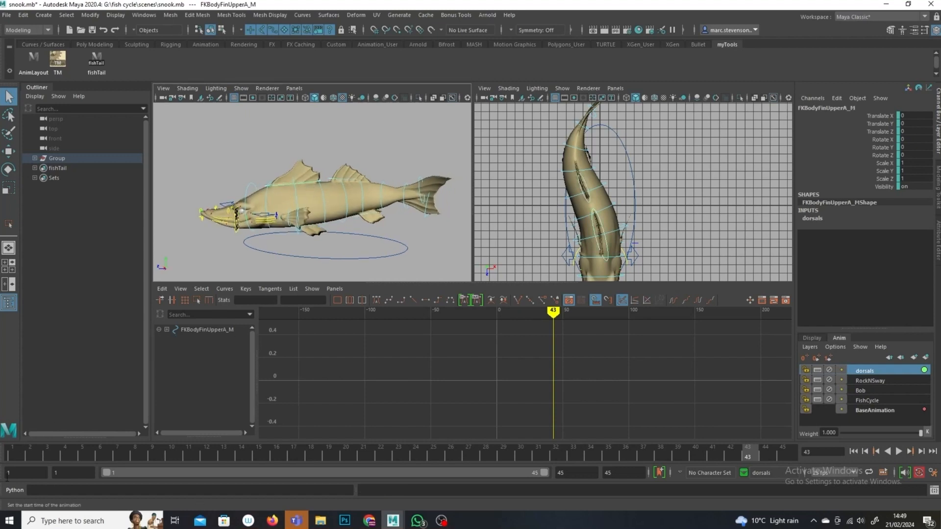
click(11, 451)
click(8, 169)
alt+drag(245, 169, 362, 190)
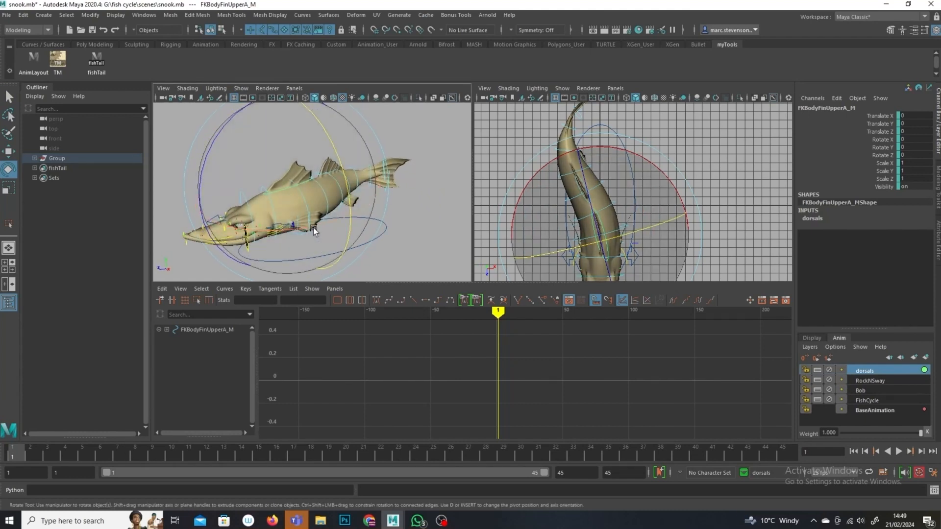
drag(331, 173, 330, 155)
drag(18, 449, 278, 458)
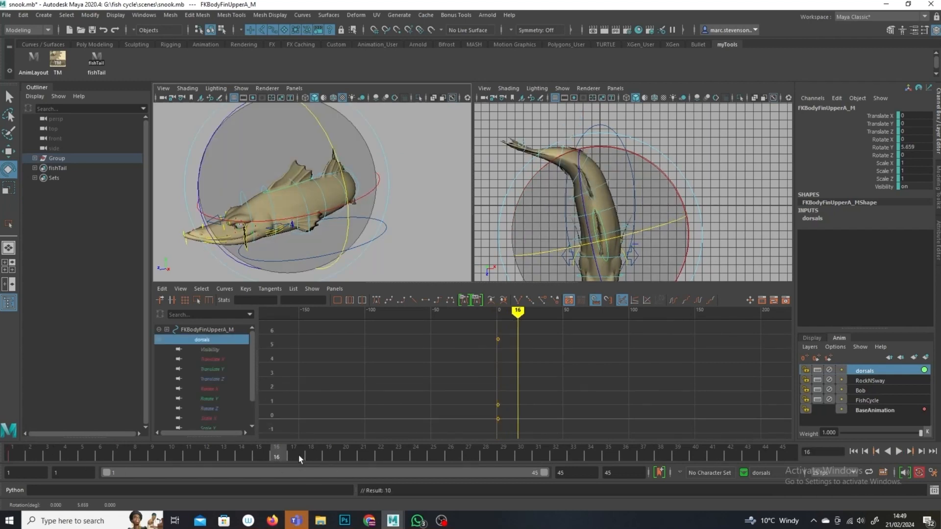
Step: At frame 23, rotate the upper A fin to about -3.1 degrees in Y and key it
click(397, 454)
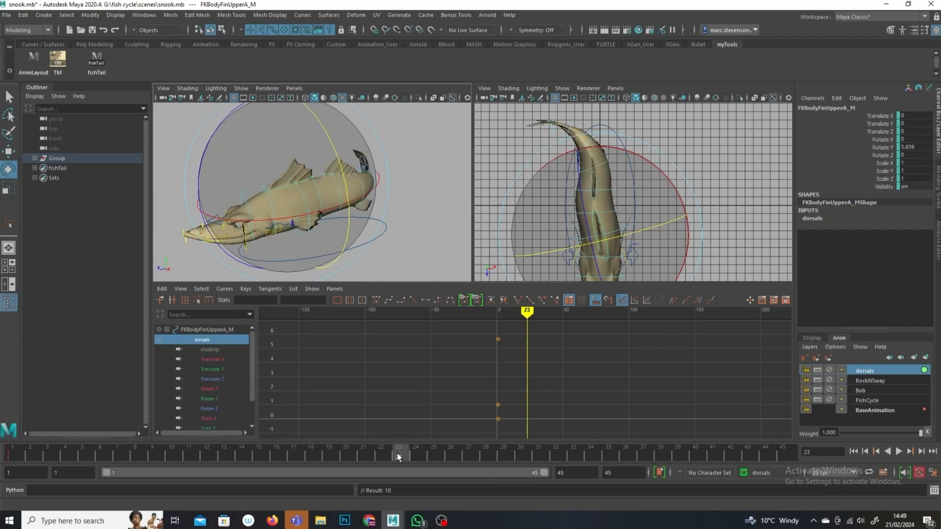
drag(346, 183, 349, 201)
key(s)
alt+right_drag(550, 362, 530, 397)
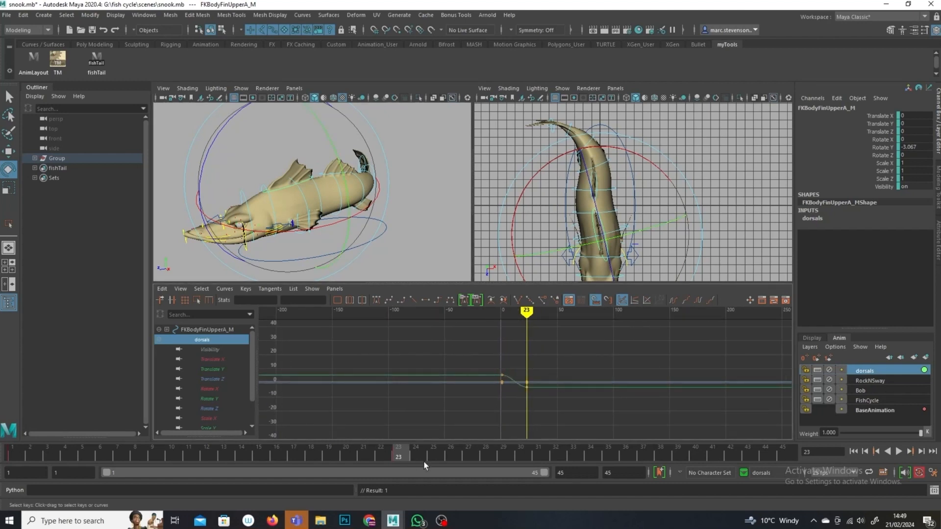
Step: Copy the upper A fin's frame 1 key, paste it at frame 45, and cycle the curve after its last key
click(18, 457)
right_click(19, 457)
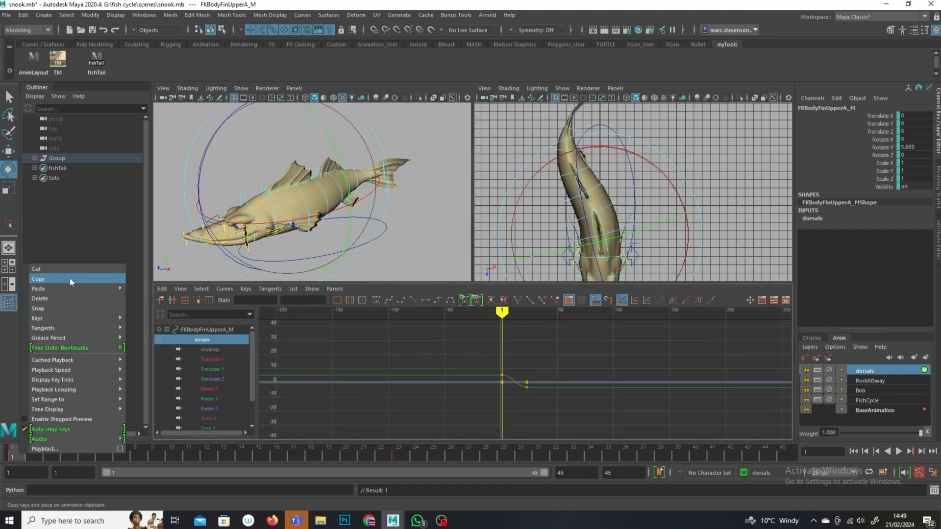
click(70, 278)
click(784, 451)
right_click(784, 451)
mouse_move(813, 285)
click(775, 283)
click(767, 299)
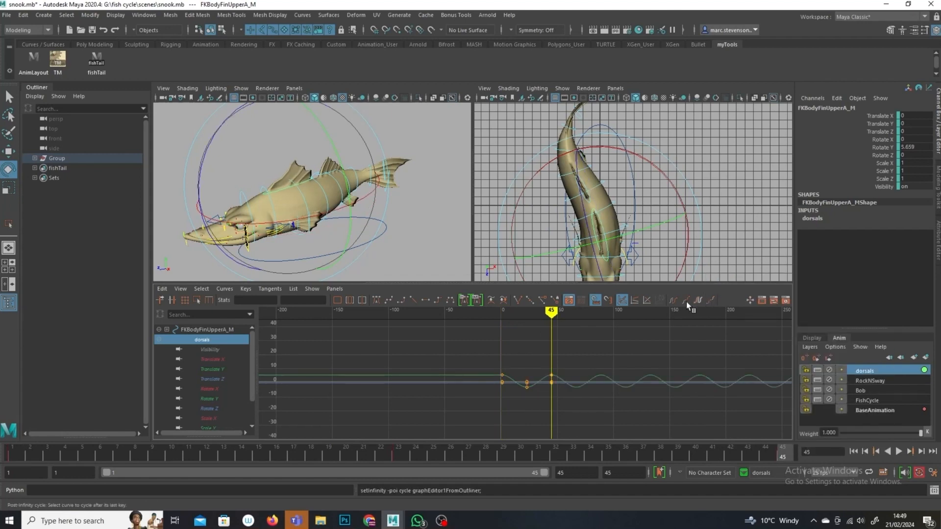
Step: Select the upper A fin's keys and set the curve to also cycle before its first key
drag(597, 345, 484, 408)
shift+middle_drag(511, 404, 507, 404)
drag(553, 312, 622, 319)
key(e)
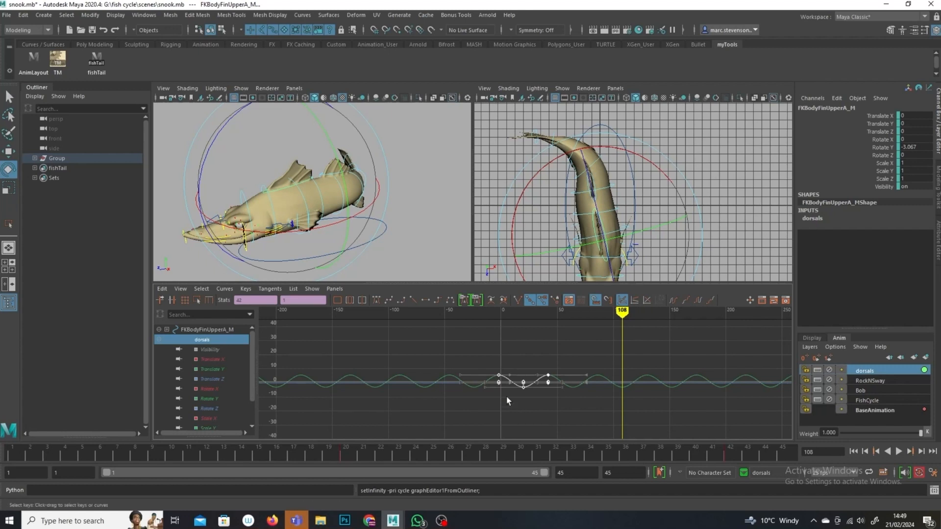
Step: Select all keys on the upper A fin's Rotate Y curve and copy them
click(523, 388)
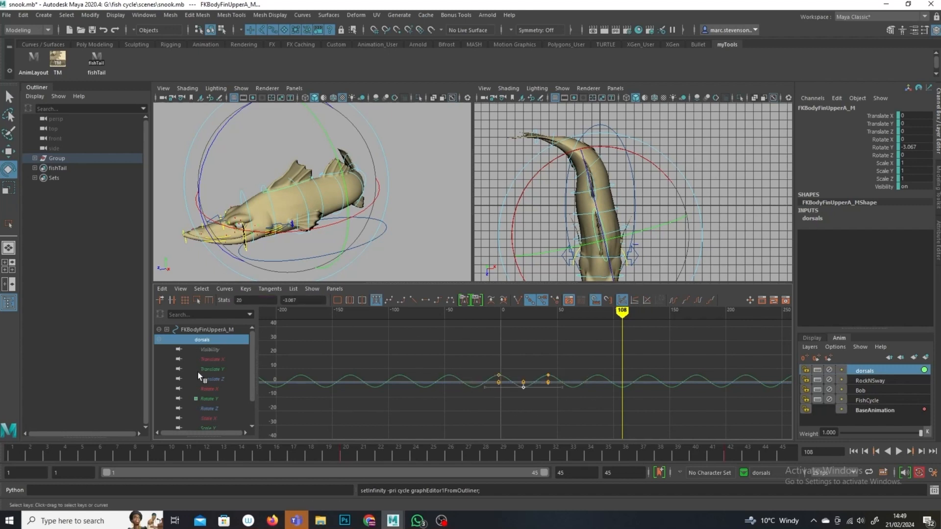
click(212, 400)
drag(566, 364, 407, 432)
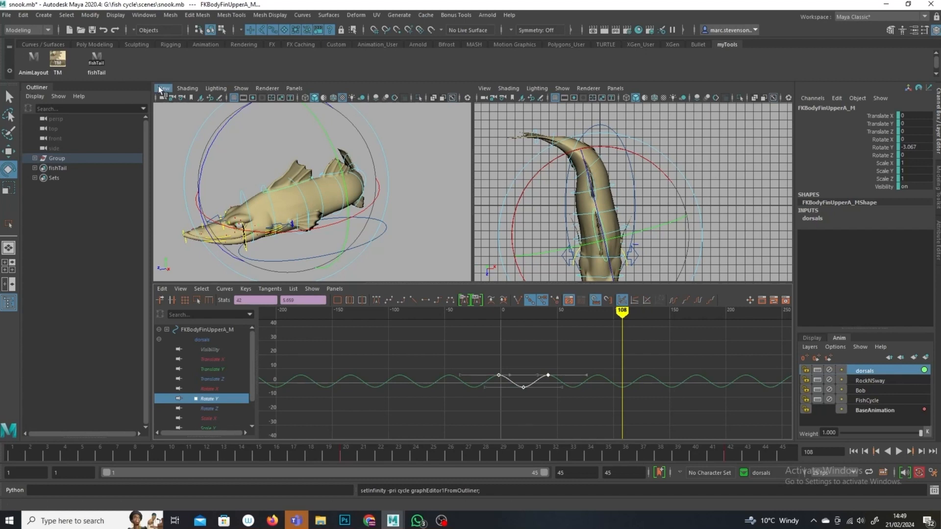
click(162, 291)
click(182, 338)
Step: Reselect the upper A fin, frame its curves and play the animation to review the fin motion
alt+drag(454, 273, 407, 263)
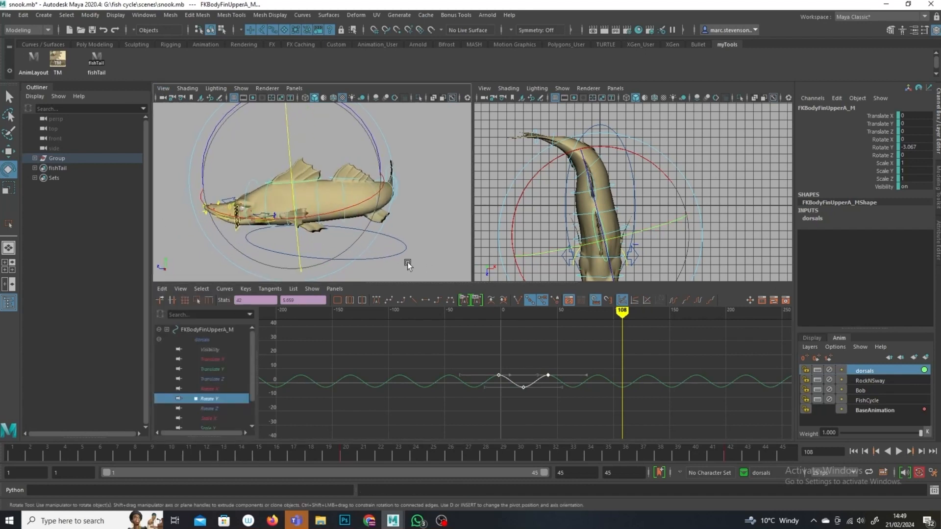
alt+right_drag(408, 263, 437, 246)
click(437, 246)
click(379, 172)
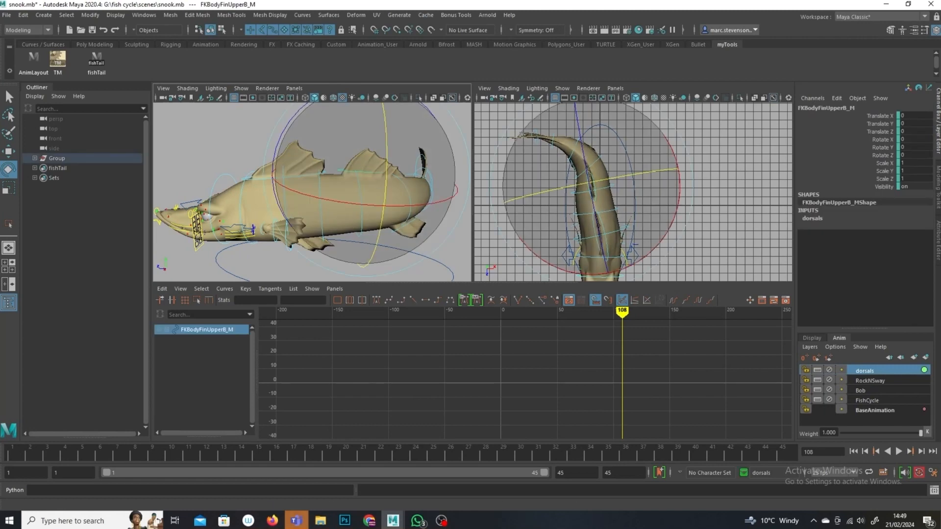
key(q)
click(266, 175)
key(f)
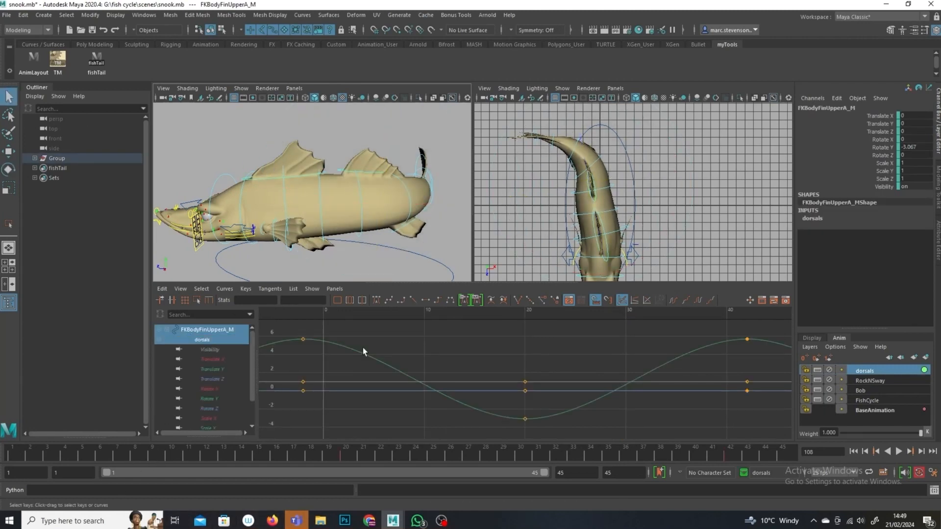
drag(422, 311, 333, 312)
key(alt+v)
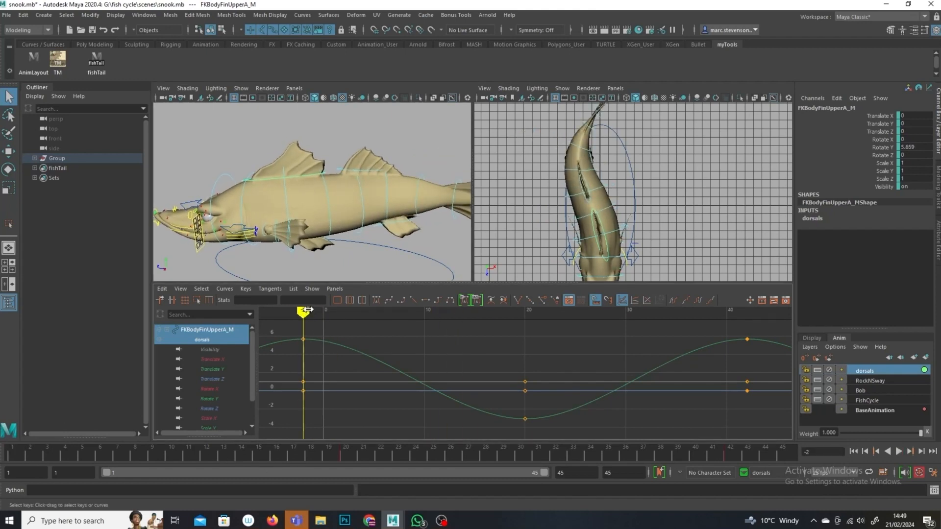
key(alt+v)
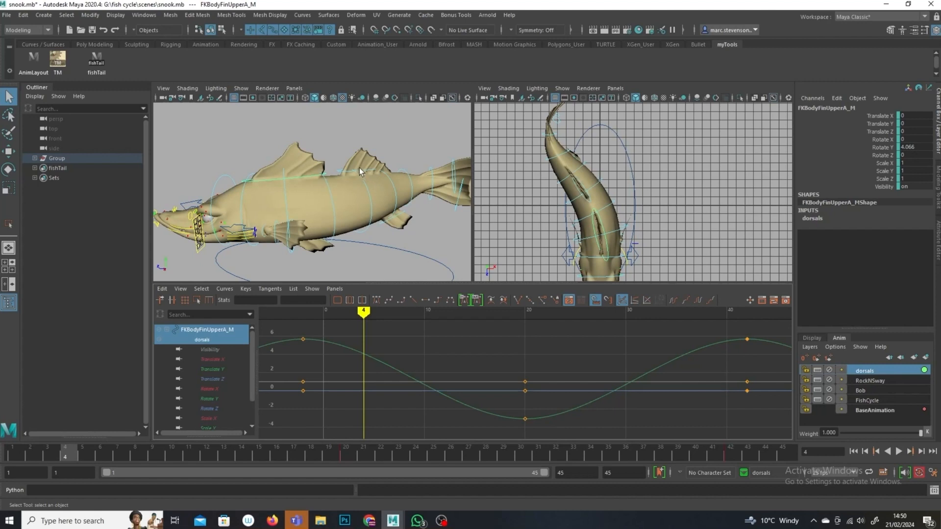
Step: Select the upper B fin control, key it at frame 8, and paste the copied Rotate Y keys onto it
click(367, 173)
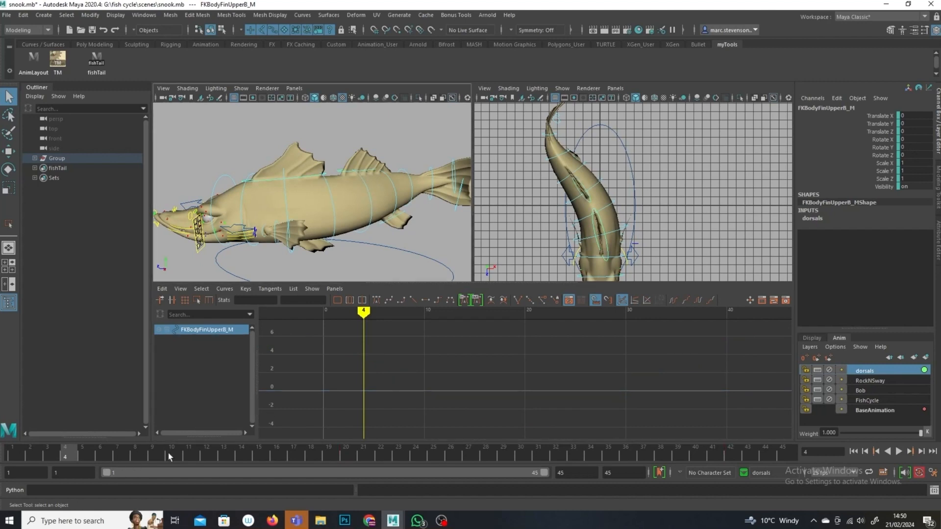
click(122, 461)
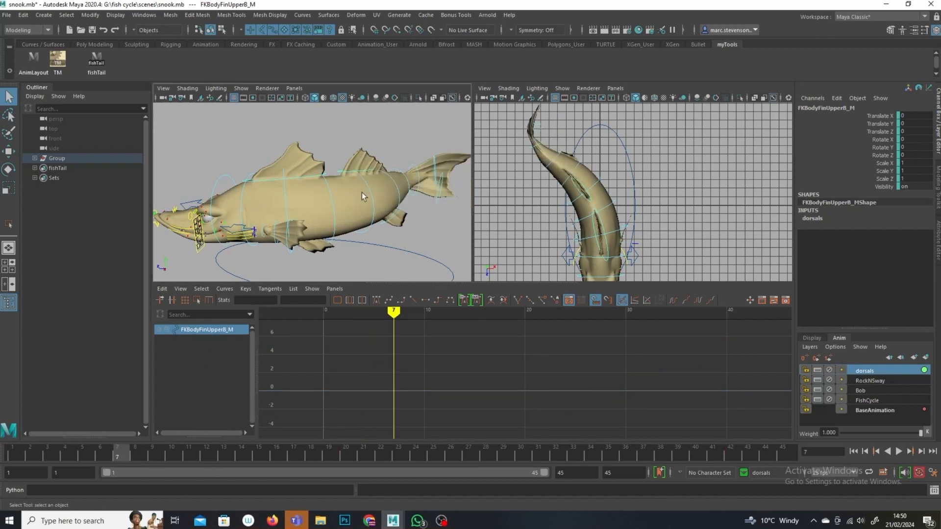
click(136, 460)
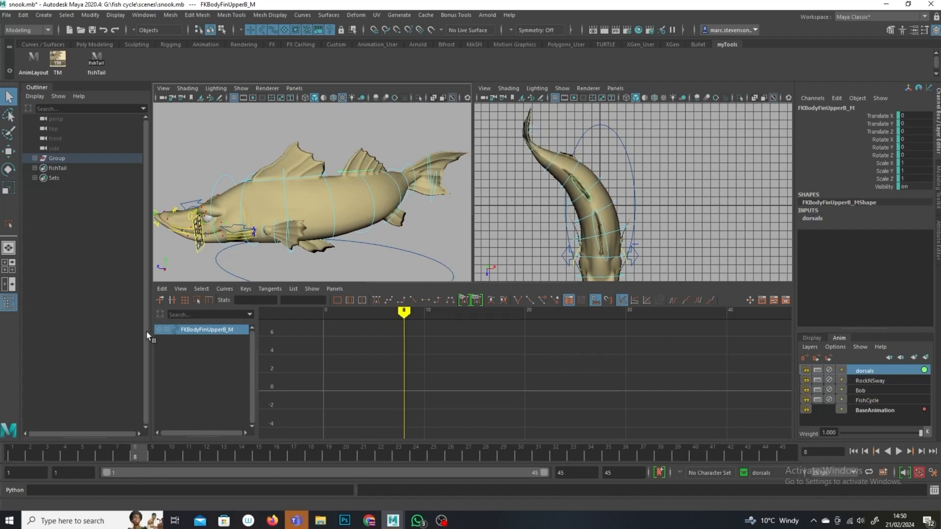
key(s)
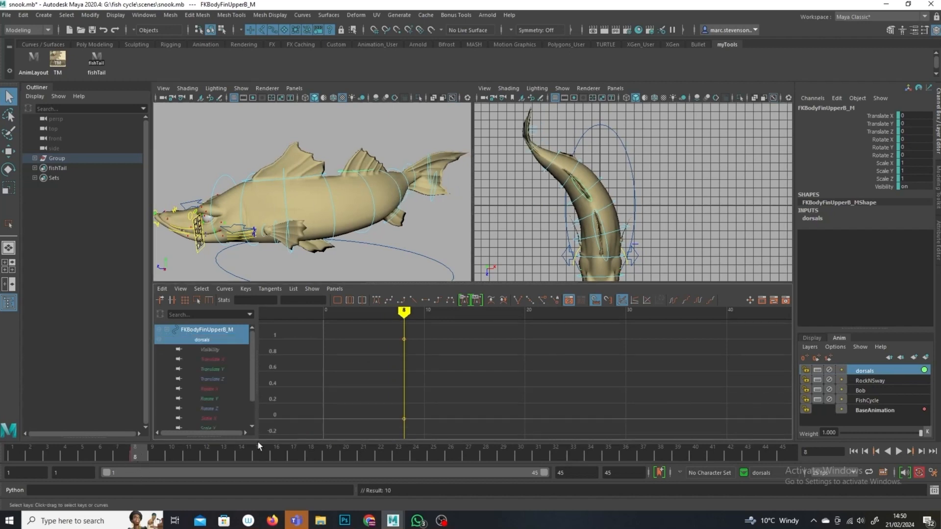
click(213, 399)
click(10, 170)
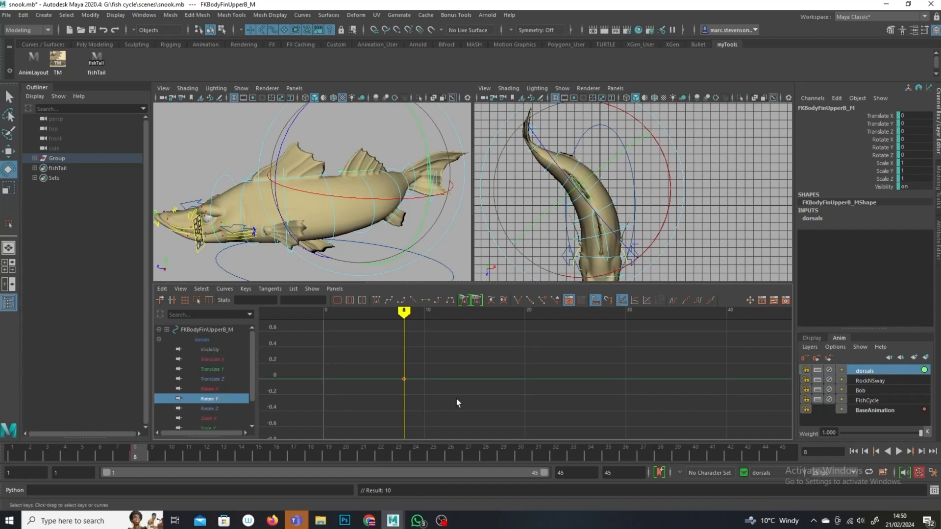
click(162, 289)
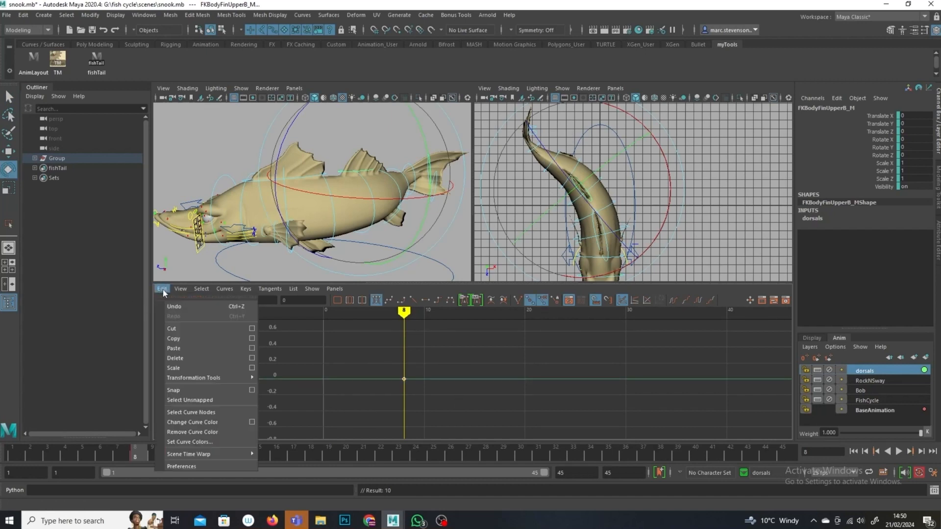
click(197, 348)
Step: Frame the upper B fin's curve and set it to cycle before and after its keys
key(f)
click(698, 300)
click(675, 300)
mouse_move(517, 312)
mouse_down()
mouse_move(593, 326)
mouse_move(587, 321)
mouse_up()
alt+drag(390, 233, 349, 237)
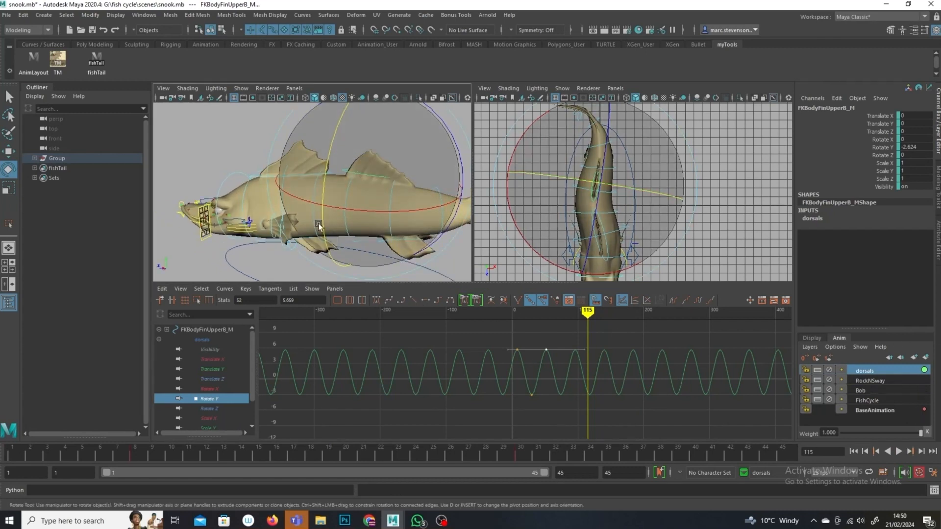
Step: Select the left lower B fin at frame 15, paste the copied Rotate Y keys onto it, and cycle the curve
click(174, 256)
click(409, 239)
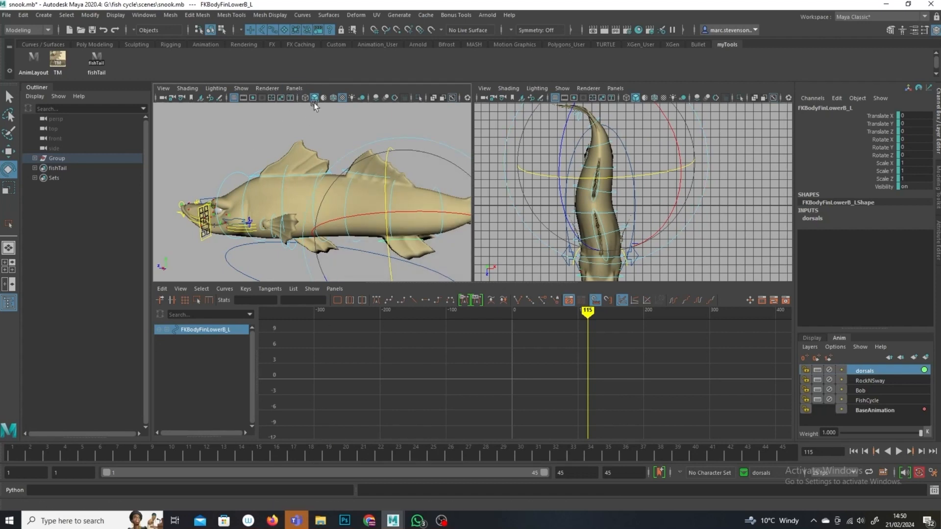
click(346, 143)
click(368, 173)
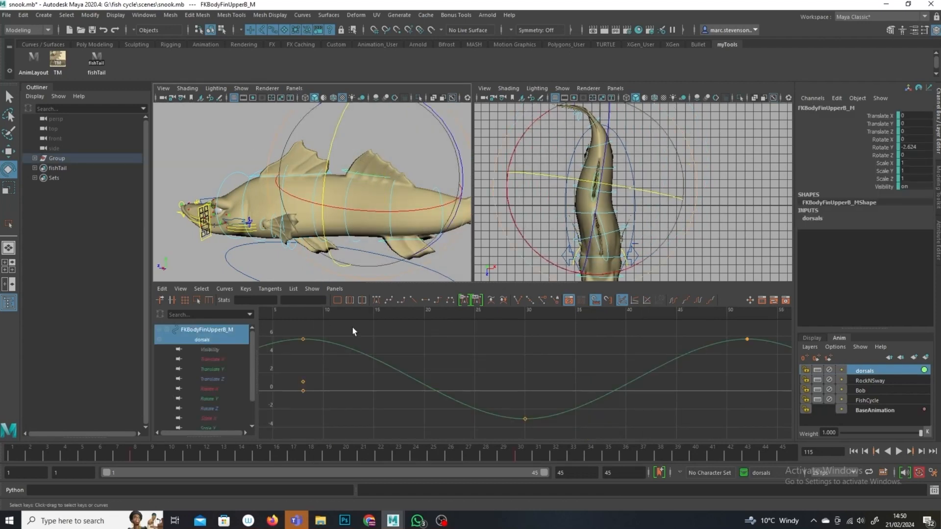
click(250, 455)
click(465, 270)
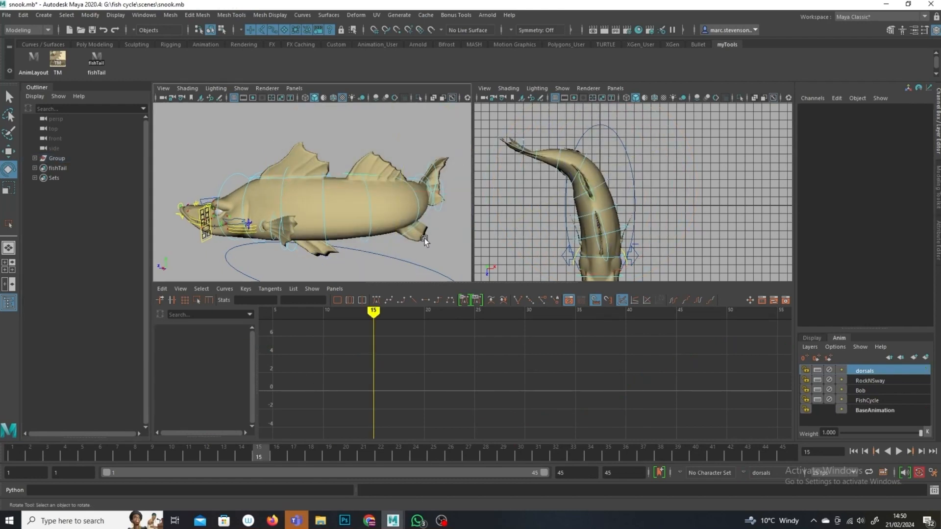
click(408, 232)
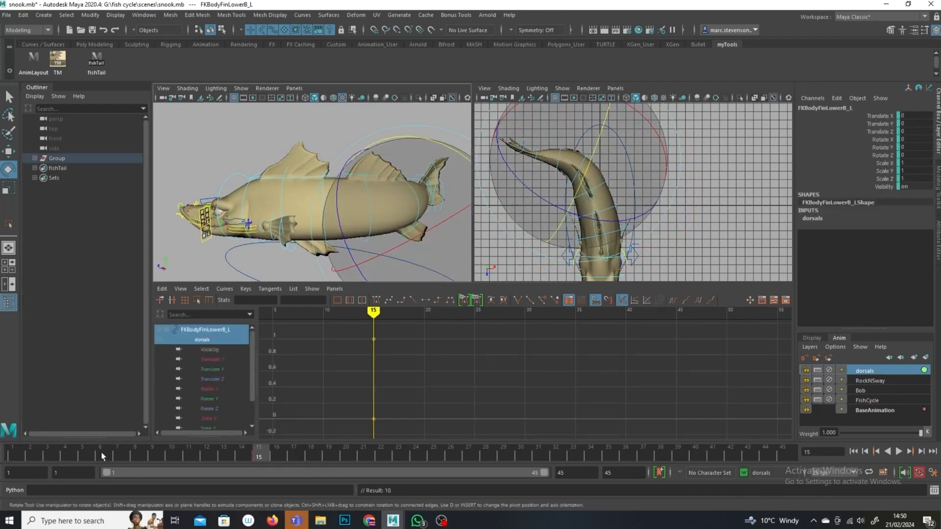
click(208, 398)
drag(431, 369, 317, 411)
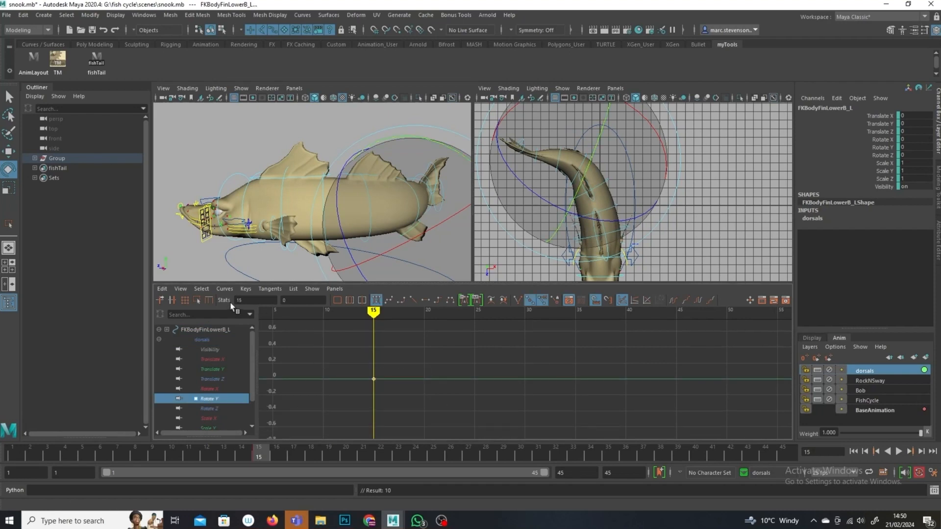
click(170, 289)
click(214, 347)
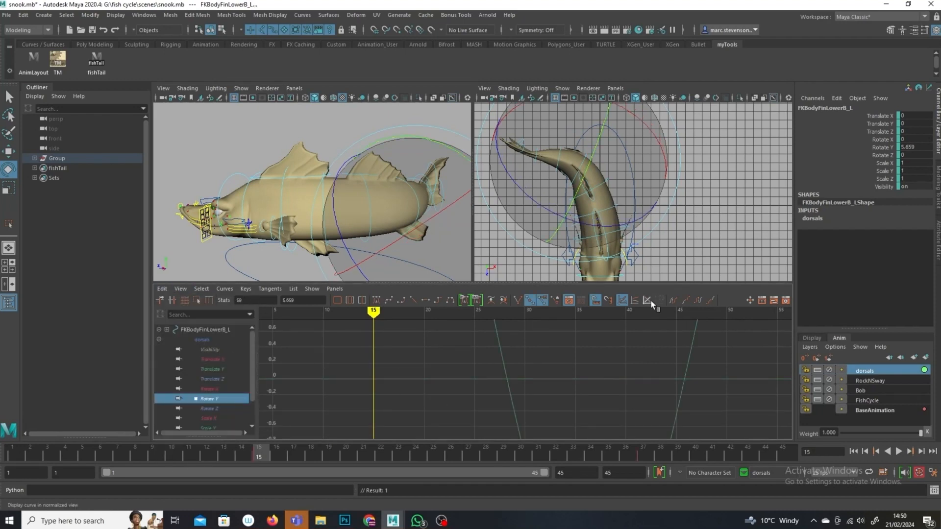
click(673, 300)
key(a)
Step: Select the right lower B fin at frame 16, paste the copied Rotate Y keys, and cycle the curve both ways
alt+drag(456, 245, 372, 163)
click(413, 145)
click(272, 237)
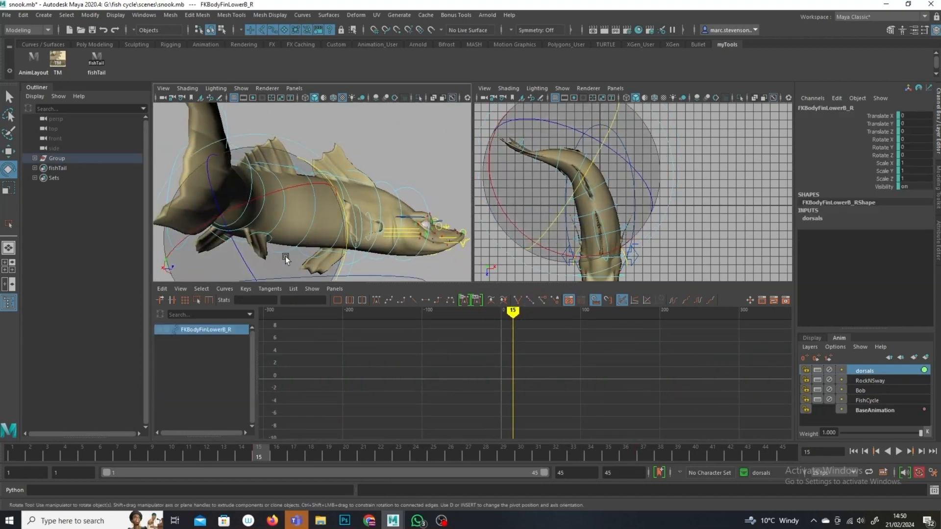
click(284, 458)
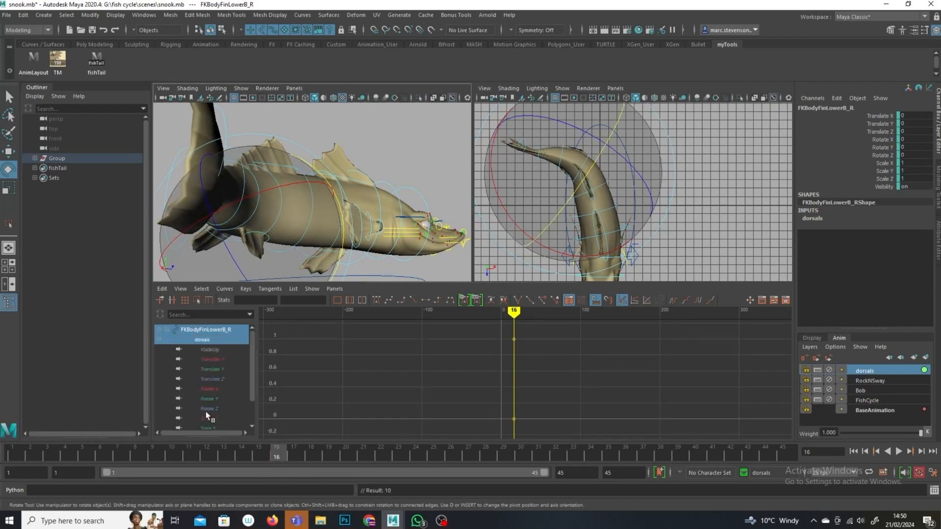
click(214, 400)
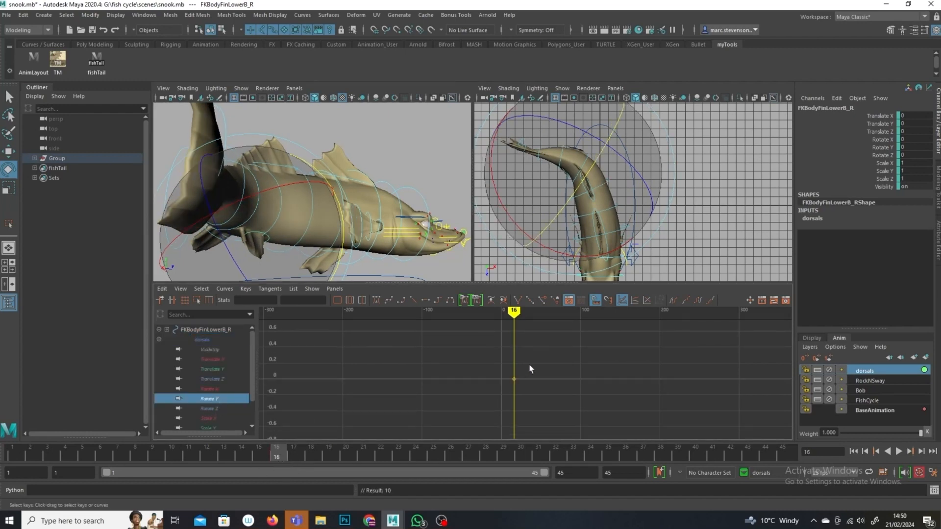
click(162, 289)
click(198, 348)
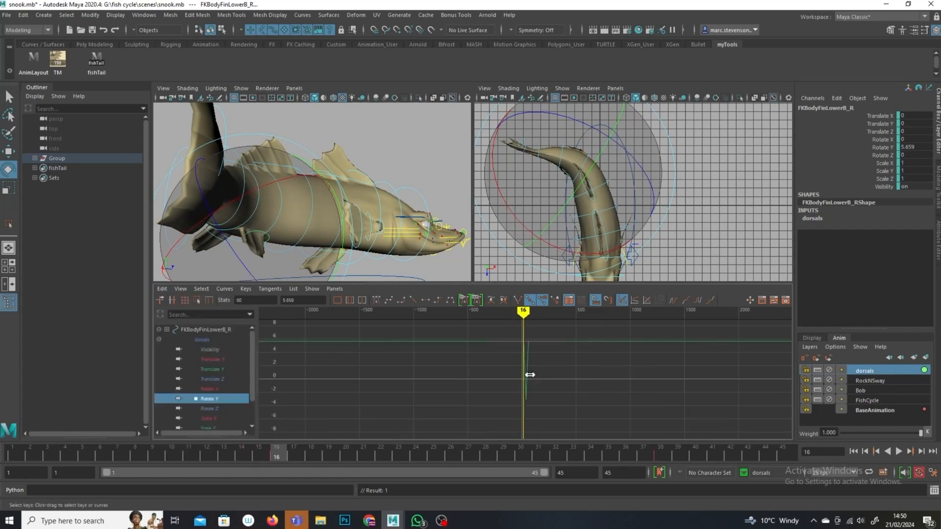
click(698, 300)
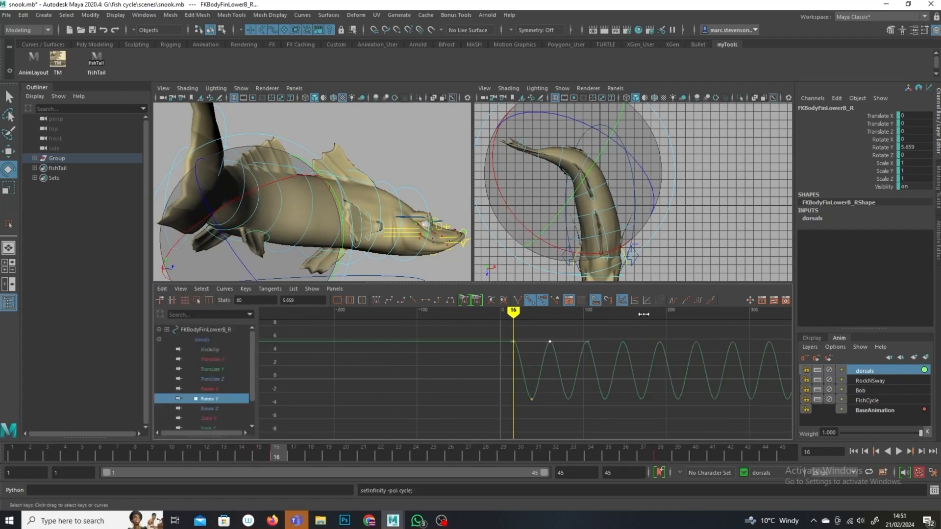
click(673, 300)
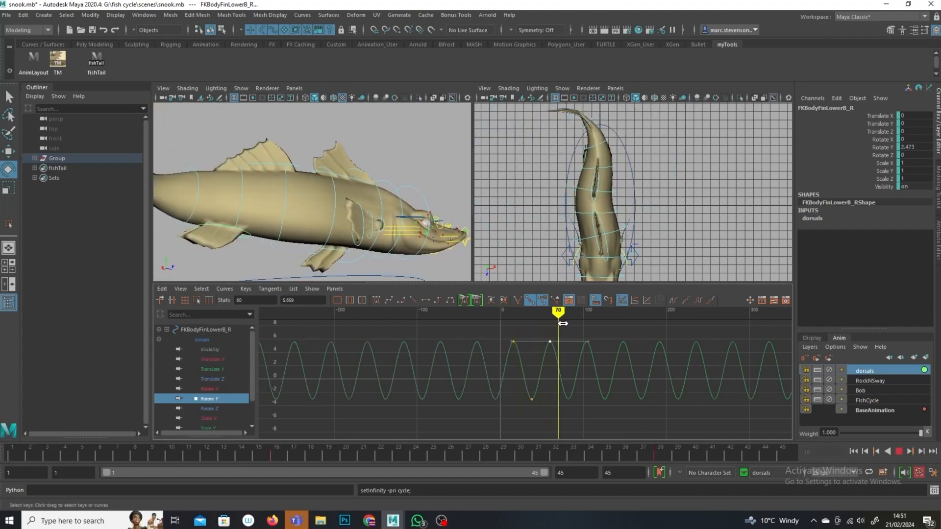
alt+drag(391, 229, 264, 265)
scroll(337, 235, down, 5)
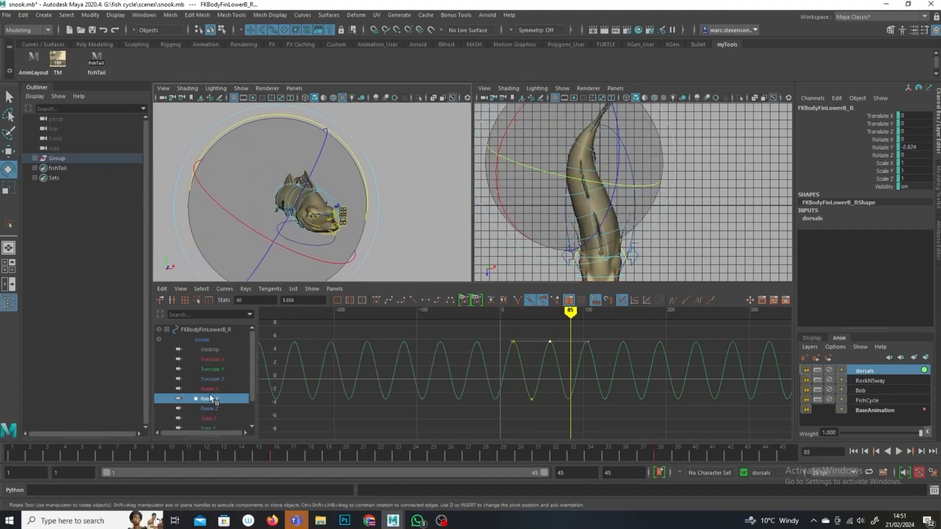
Step: Play back the swim cycle and orbit around the snook to review the fin motion
key(alt+v)
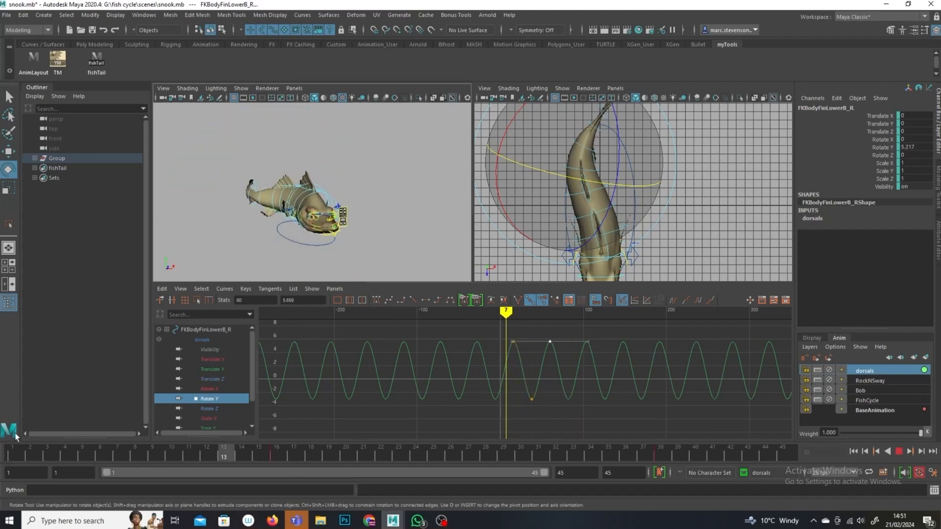
click(899, 451)
alt+drag(390, 219, 423, 240)
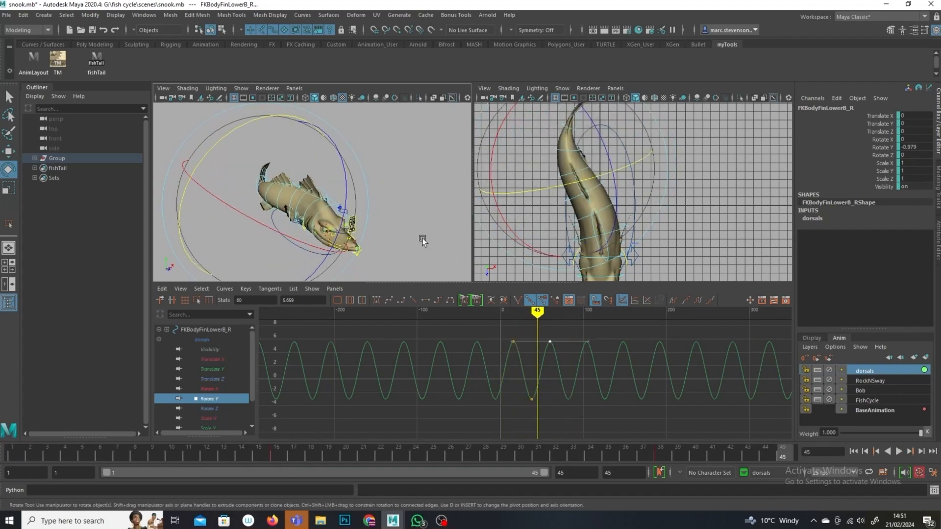
alt+drag(354, 178, 377, 214)
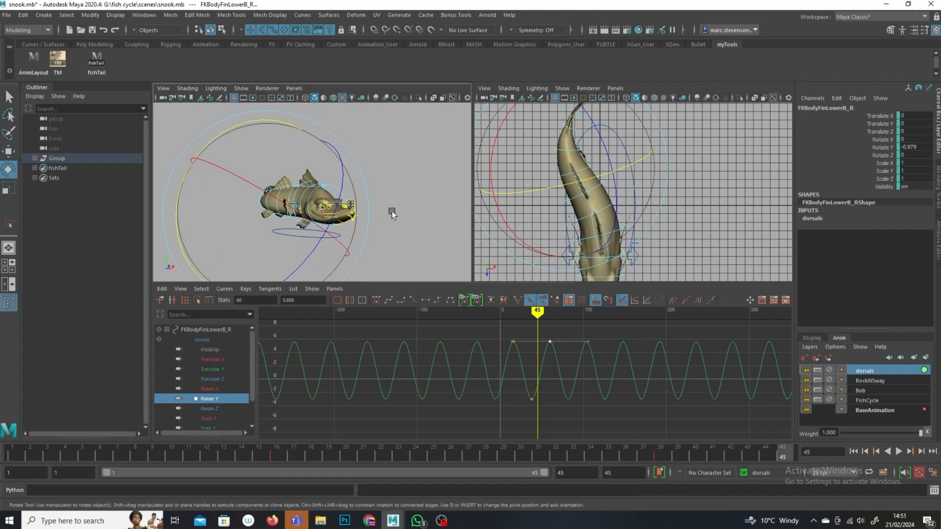
click(381, 226)
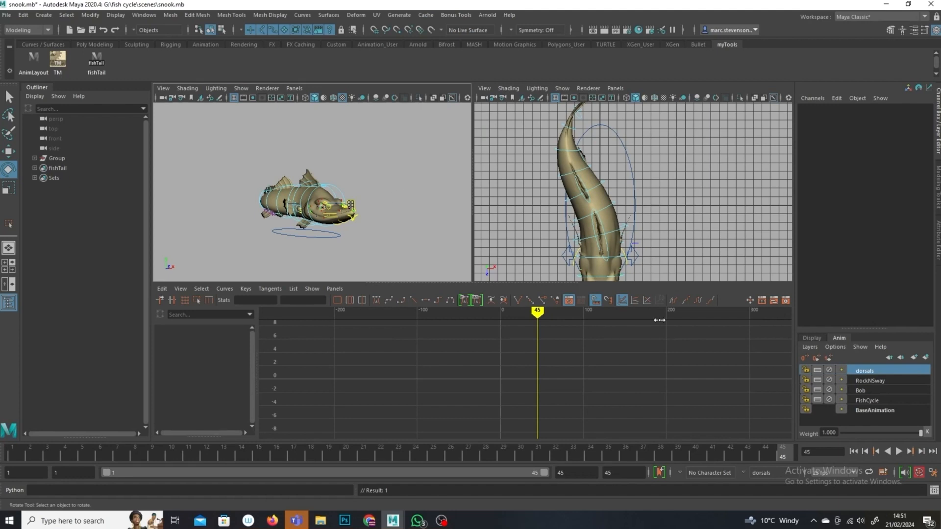
scroll(375, 192, up, 4)
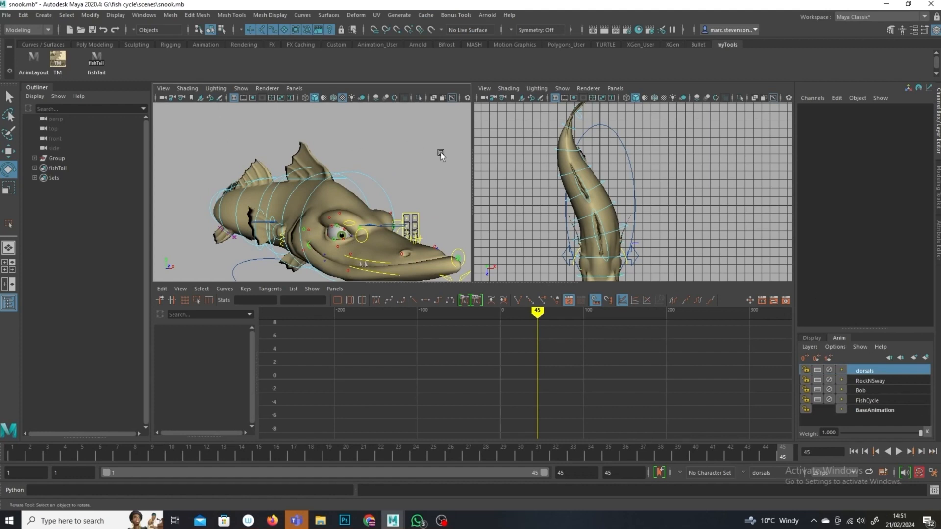
Step: Select the three side fin controls on both sides of the fish and create a new animation layer from them
click(274, 227)
alt+drag(398, 234, 395, 267)
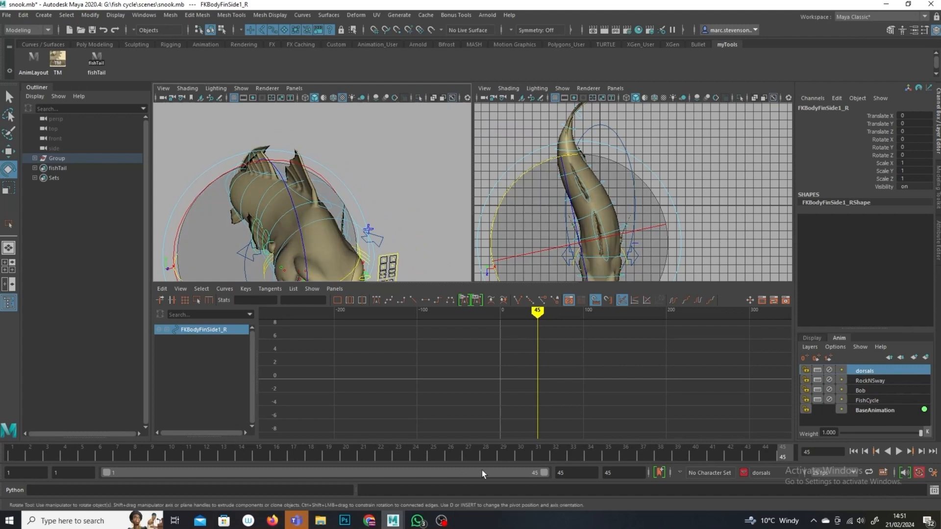
click(10, 101)
alt+drag(278, 249, 293, 256)
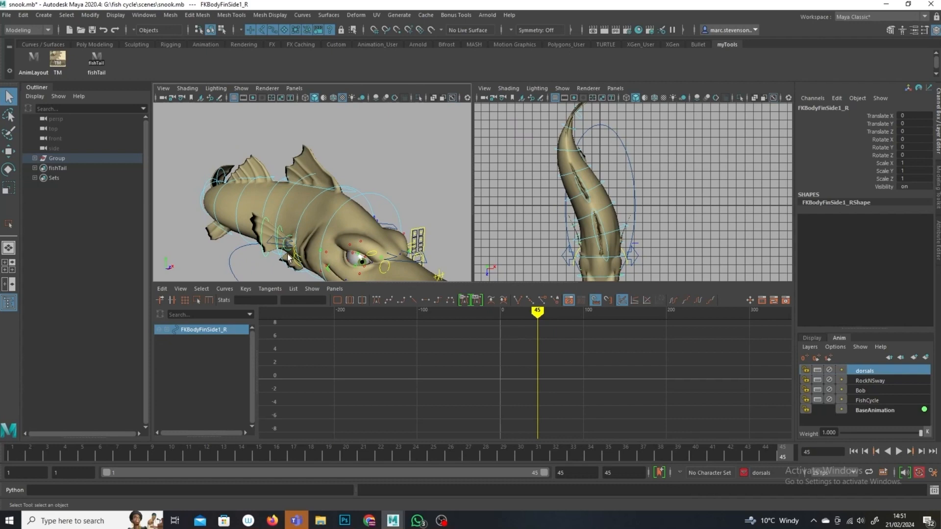
click(285, 241)
click(288, 236)
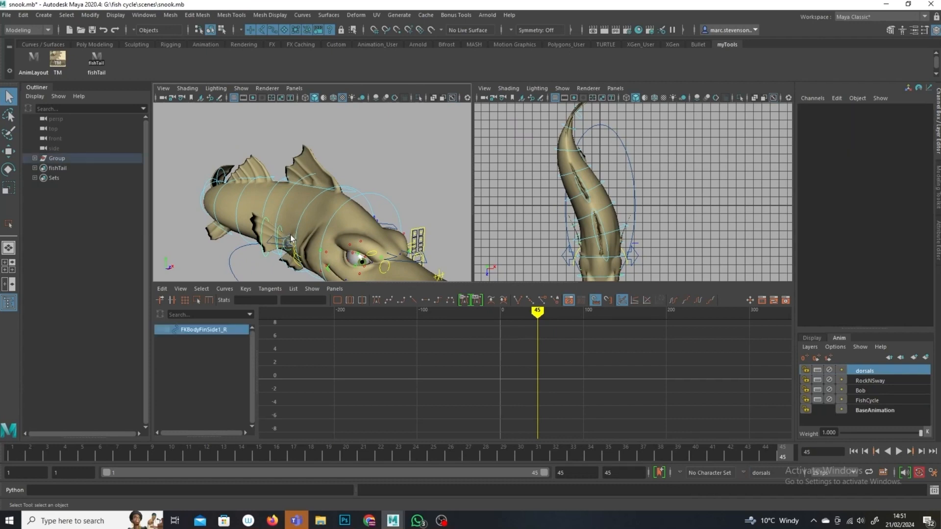
shift+click(278, 232)
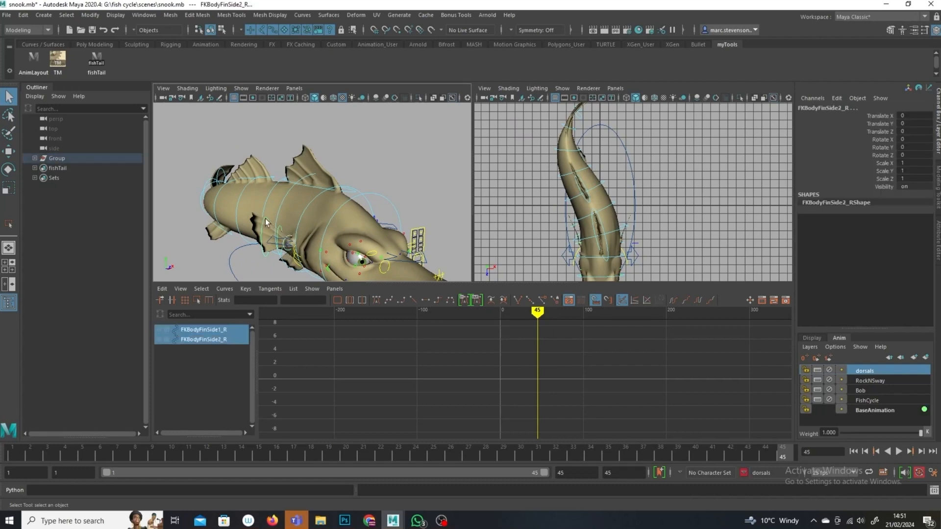
shift+click(265, 222)
alt+drag(267, 224, 324, 197)
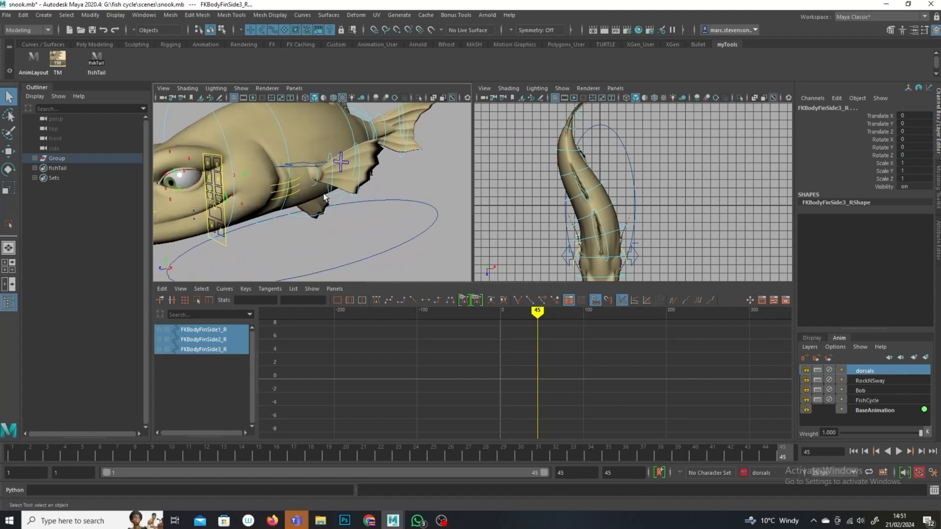
shift+click(327, 193)
shift+click(337, 194)
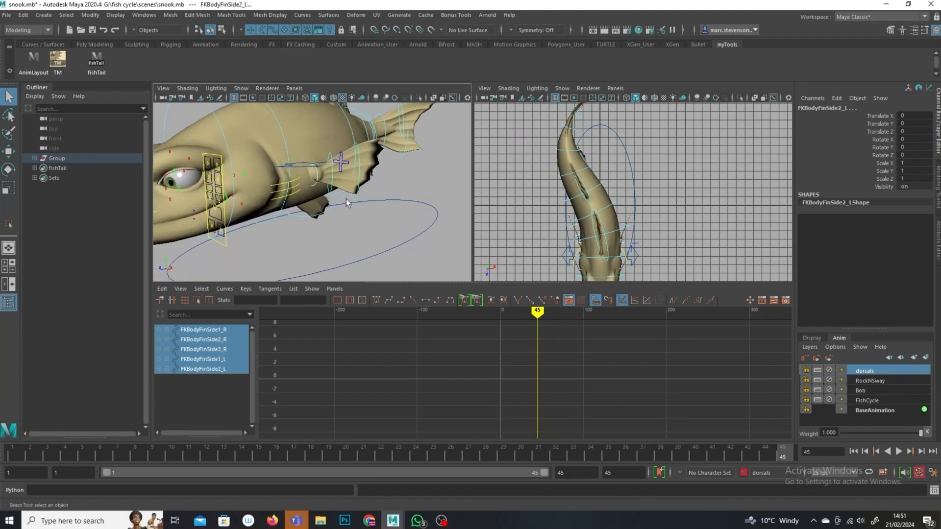
shift+click(354, 198)
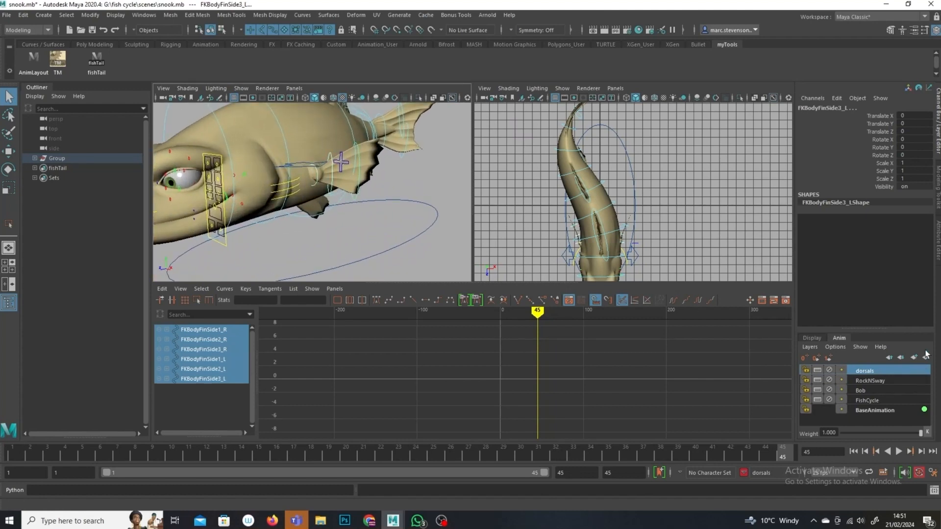
click(925, 357)
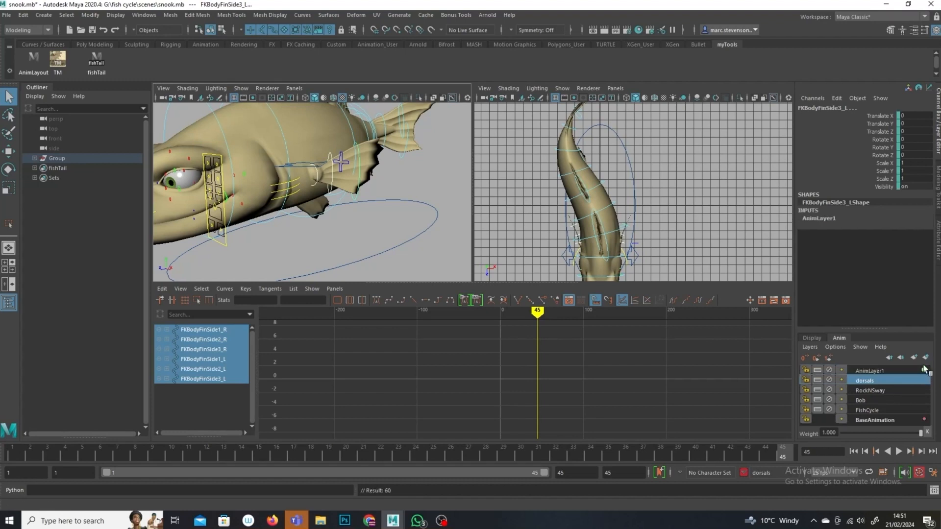
Step: Rename the new layer frontDorsals and the dorsals layer Dorsals
click(899, 374)
double_click(870, 372)
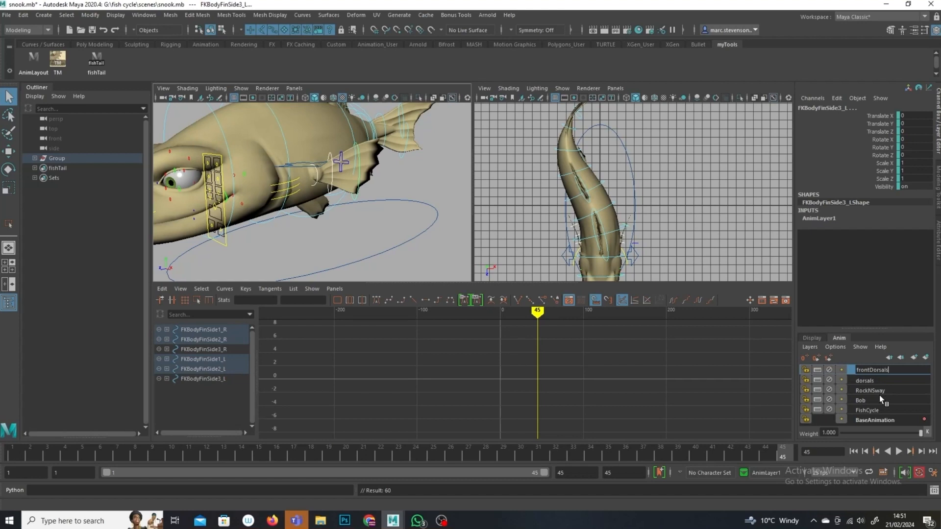
key(Return)
double_click(863, 380)
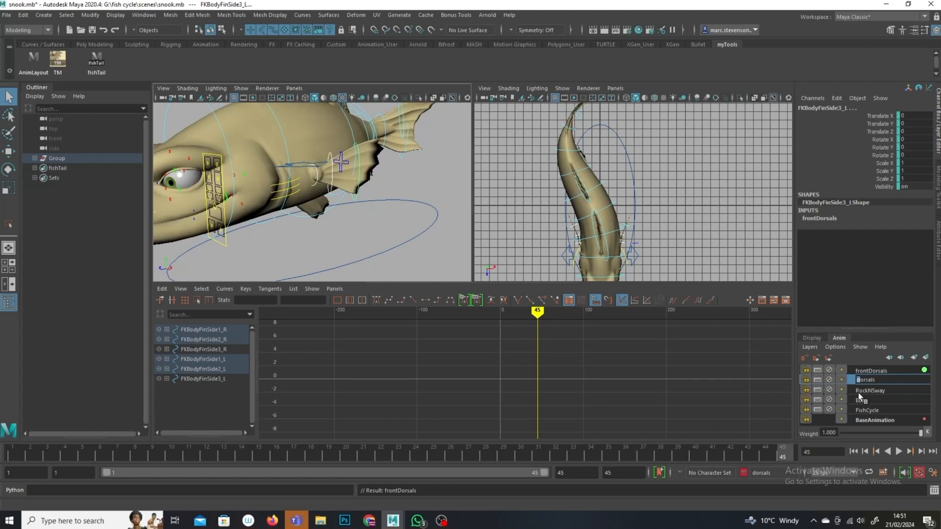
text(D)
key(Return)
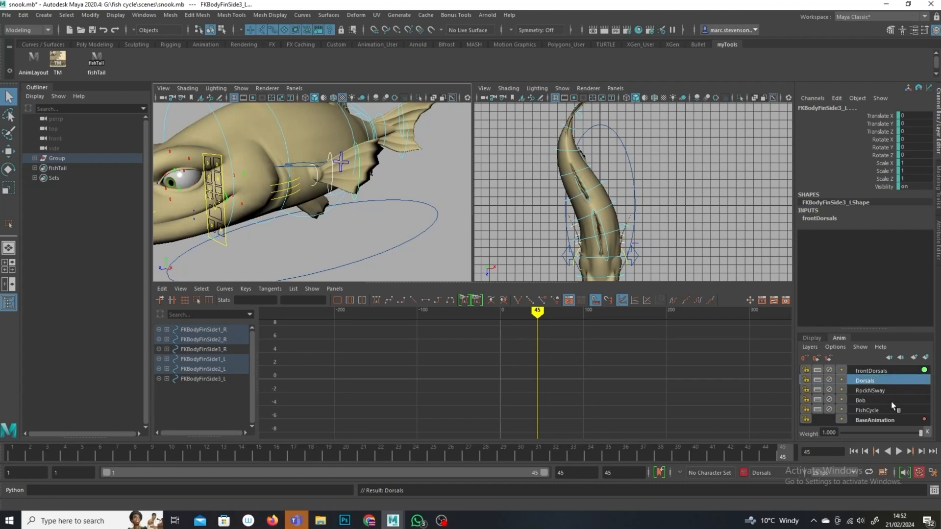
Step: With frontDorsals active, rotate the first right side fin outward at frame 1 and key it
click(868, 372)
alt+drag(297, 137, 397, 183)
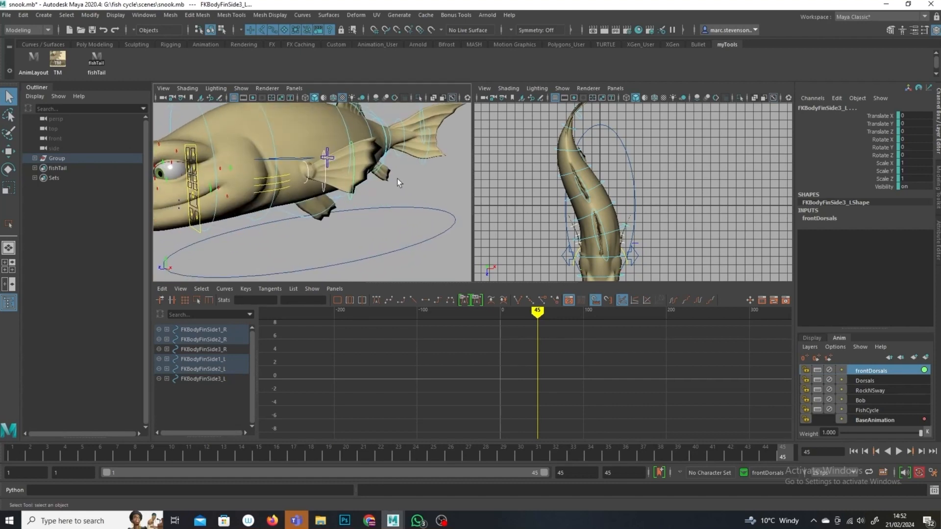
click(397, 179)
click(306, 183)
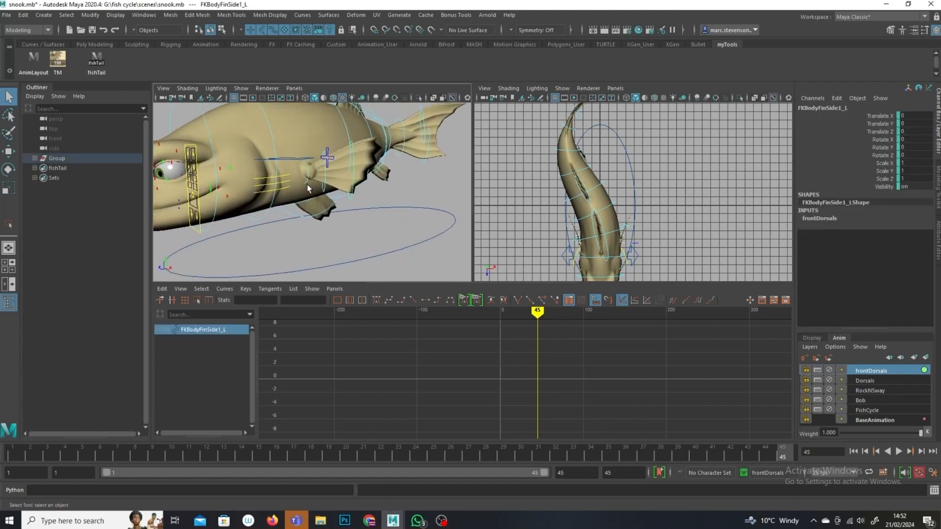
alt+drag(308, 189, 286, 178)
click(286, 178)
alt+right_drag(286, 178, 265, 193)
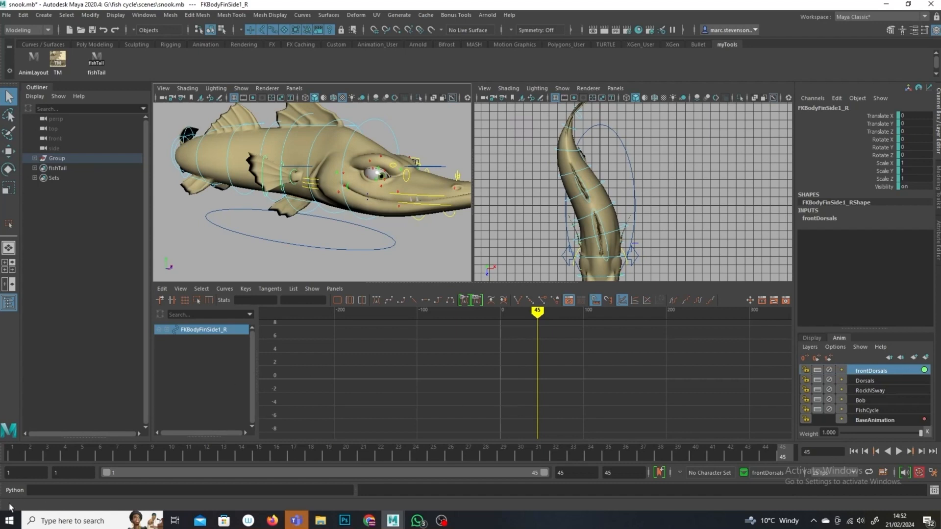
click(8, 459)
click(8, 169)
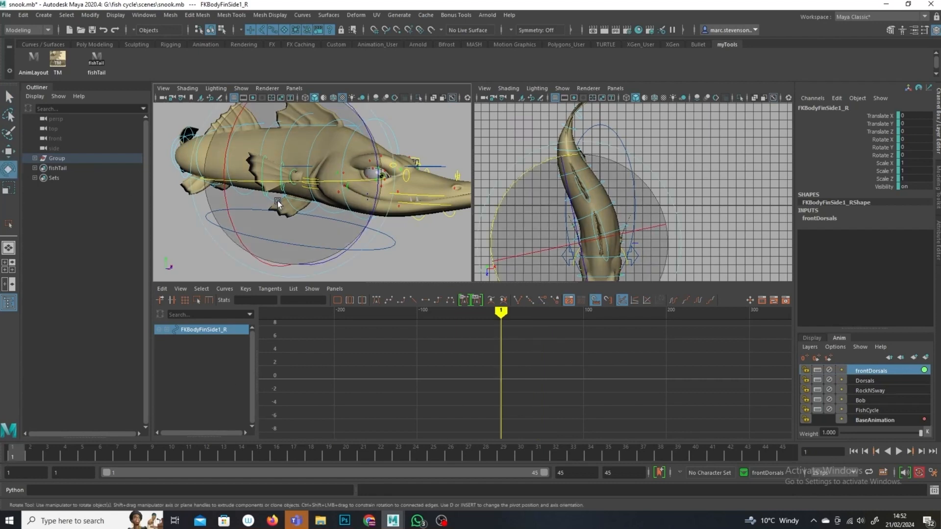
drag(344, 267, 300, 196)
drag(283, 262, 300, 267)
drag(364, 229, 371, 212)
drag(280, 173, 296, 160)
alt+drag(337, 204, 325, 181)
drag(240, 139, 233, 126)
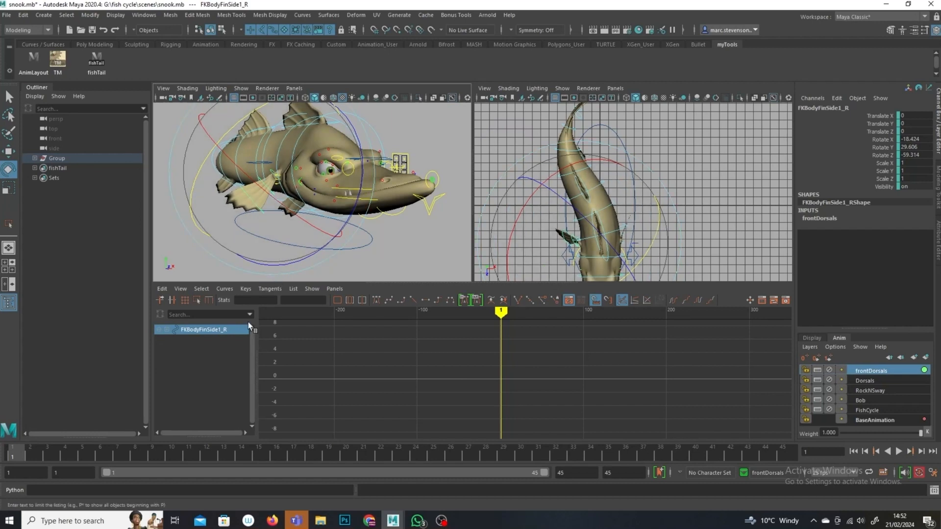
click(428, 131)
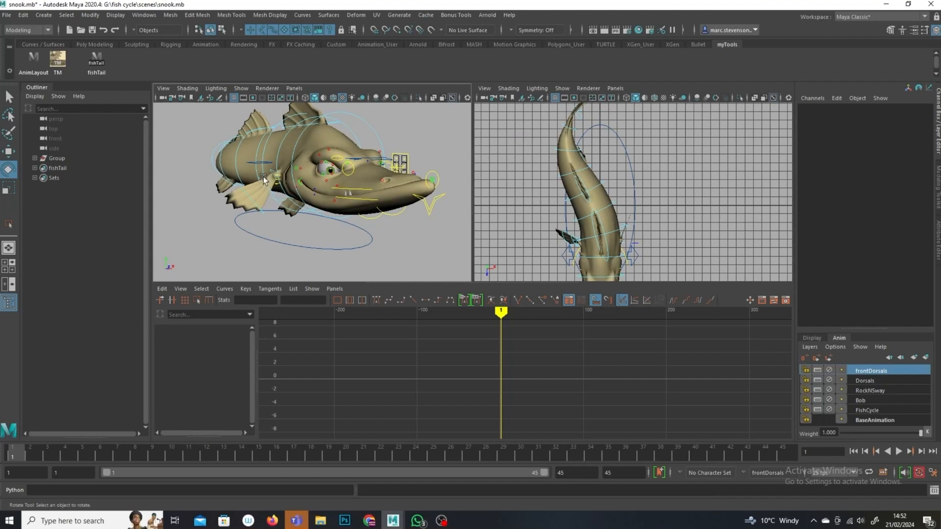
click(279, 203)
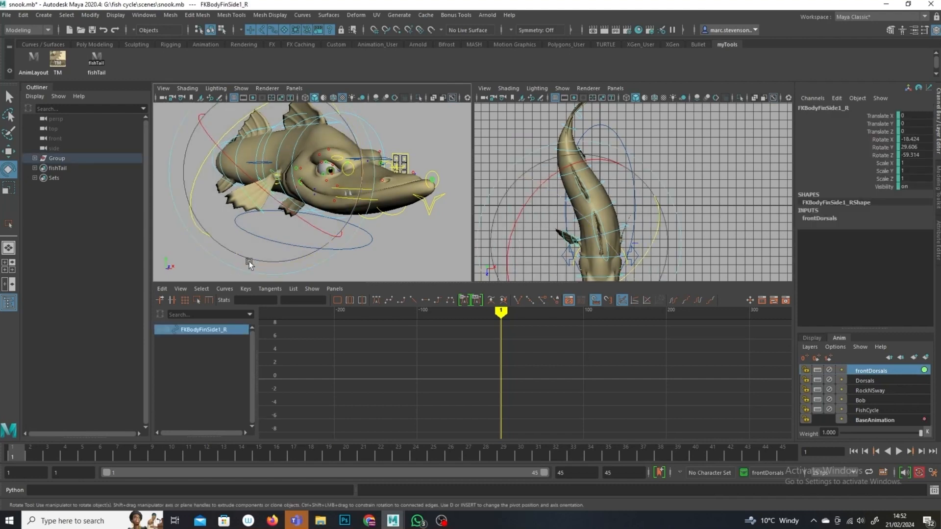
key(s)
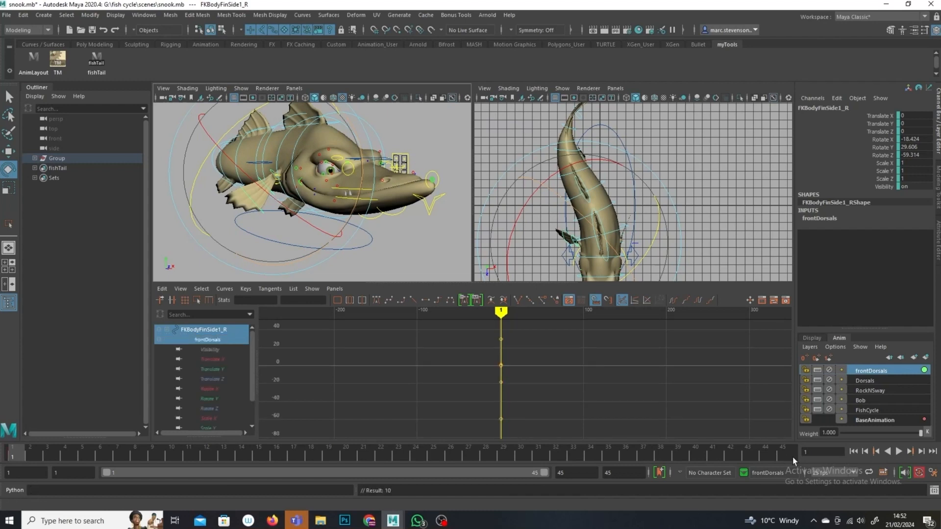
Step: At frame 23, rotate the first right side fin slightly and key its rotation
click(792, 457)
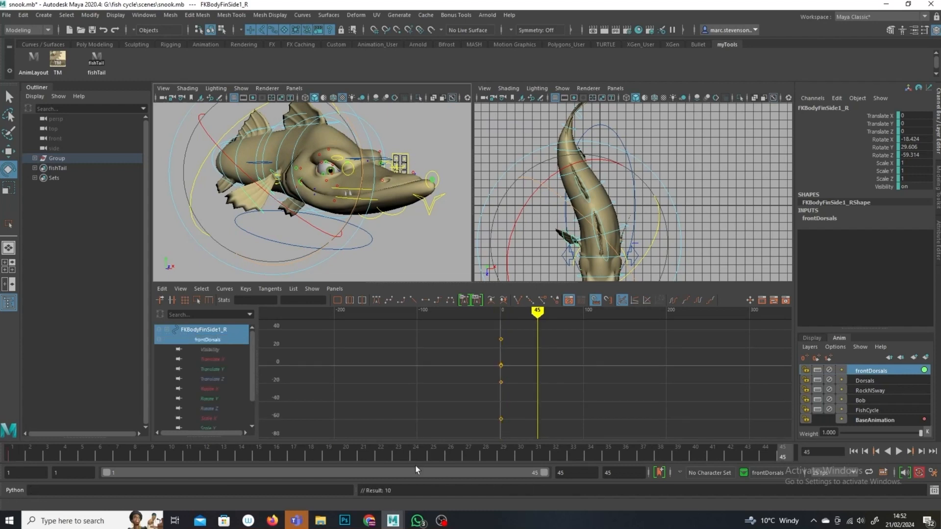
click(401, 455)
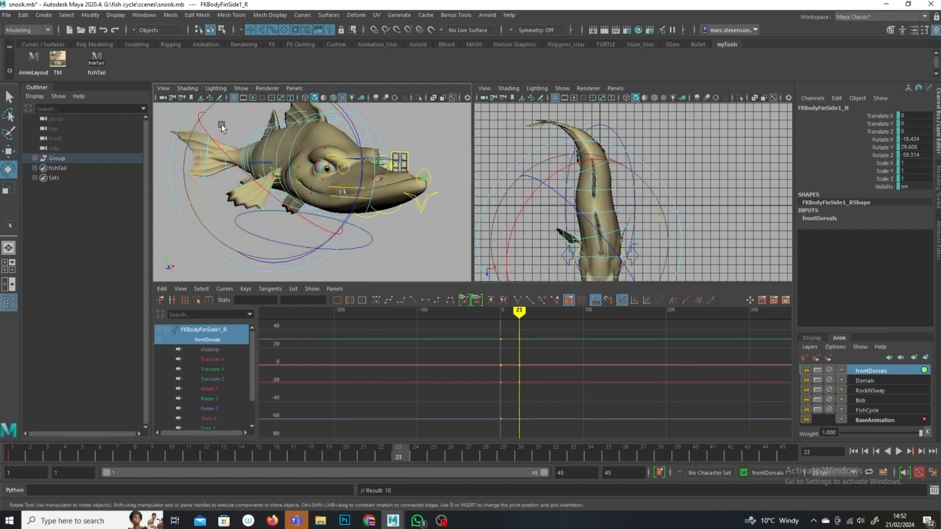
drag(221, 124, 222, 129)
key(shift+e)
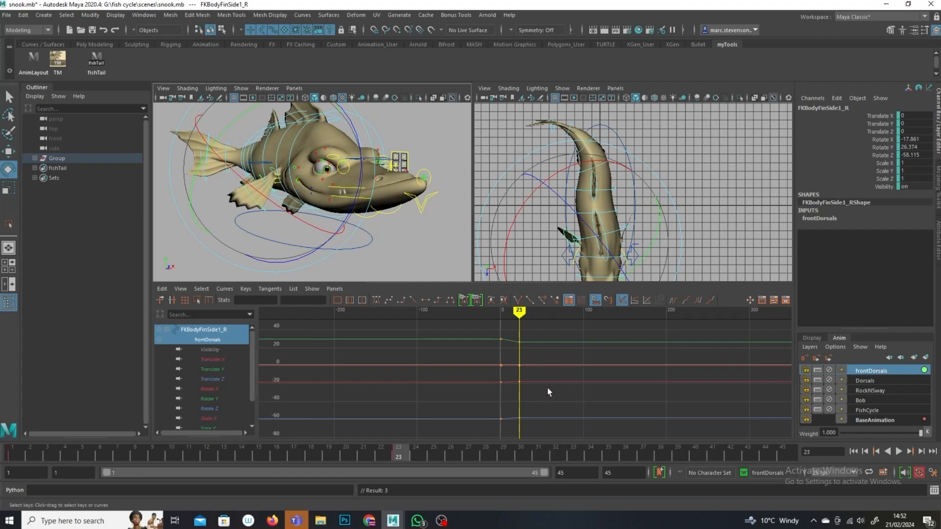
Step: Copy the fin's frame 1 key, paste it at frame 45, and set the curves to cycle after the keys
click(8, 456)
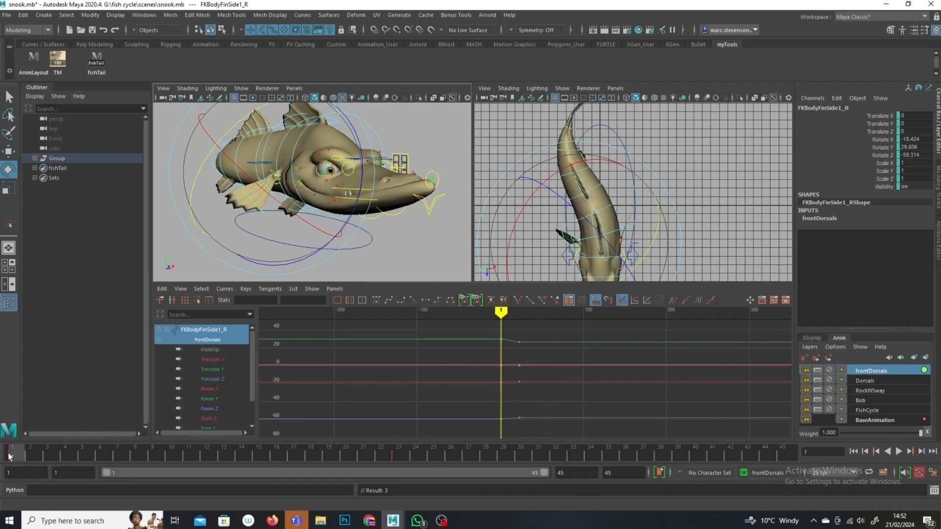
right_click(8, 456)
click(47, 279)
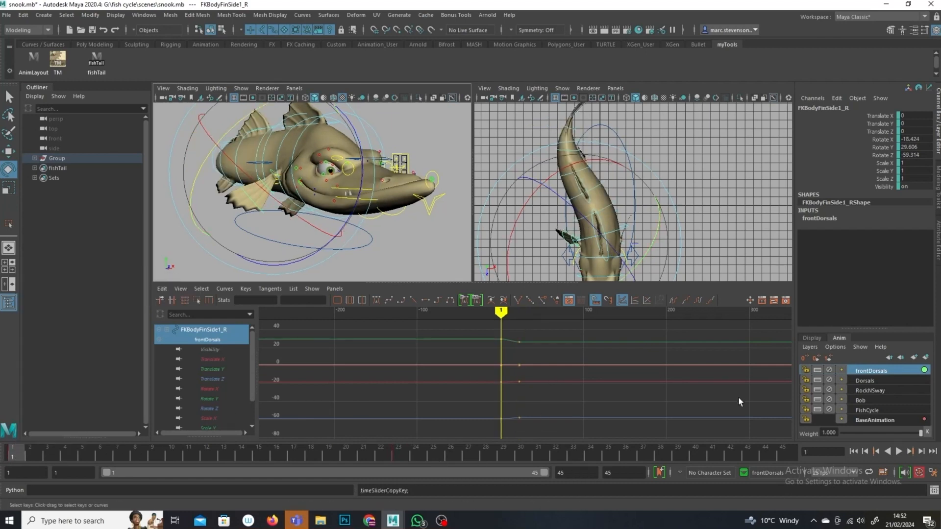
click(792, 455)
right_click(792, 455)
mouse_move(828, 288)
click(750, 292)
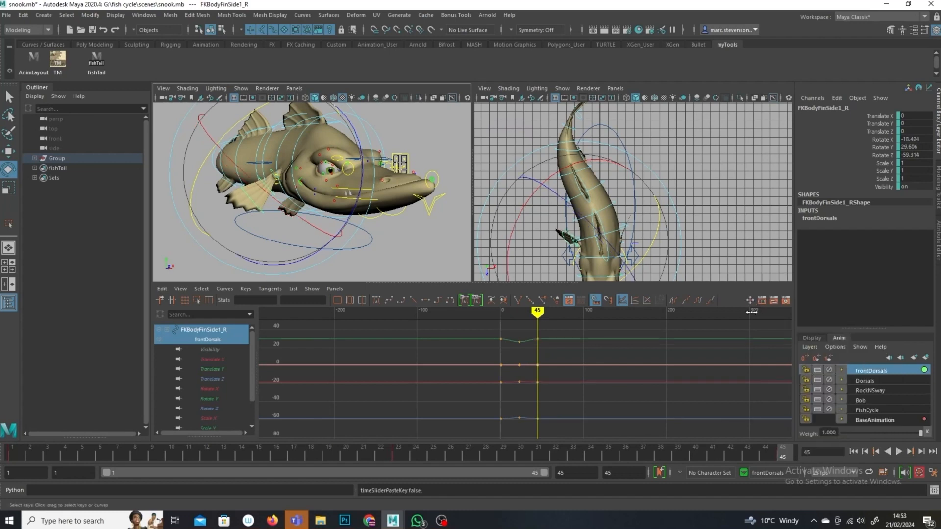
click(675, 300)
drag(537, 313, 579, 312)
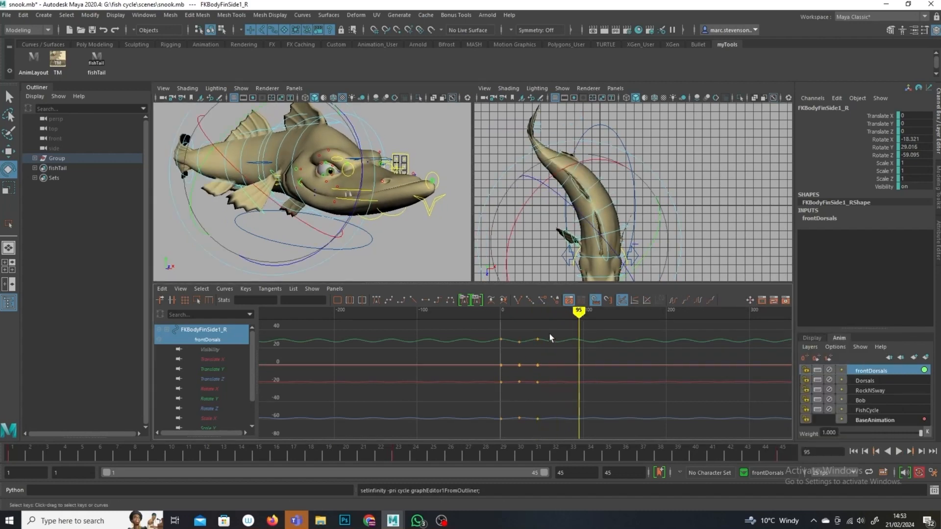
Step: Select the fin's Rotate Y keys and scale them vertically to exaggerate the flapping amplitude
click(215, 399)
drag(575, 329, 482, 436)
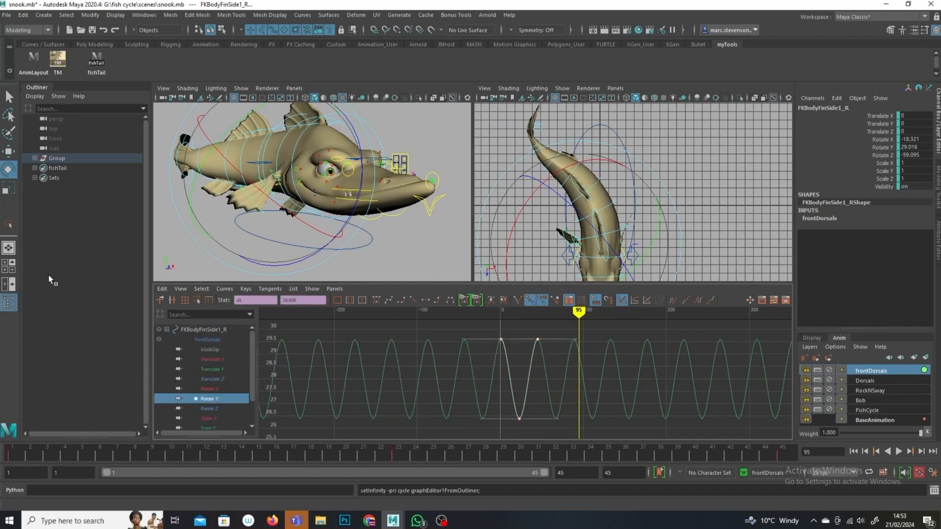
click(196, 299)
drag(519, 331, 519, 305)
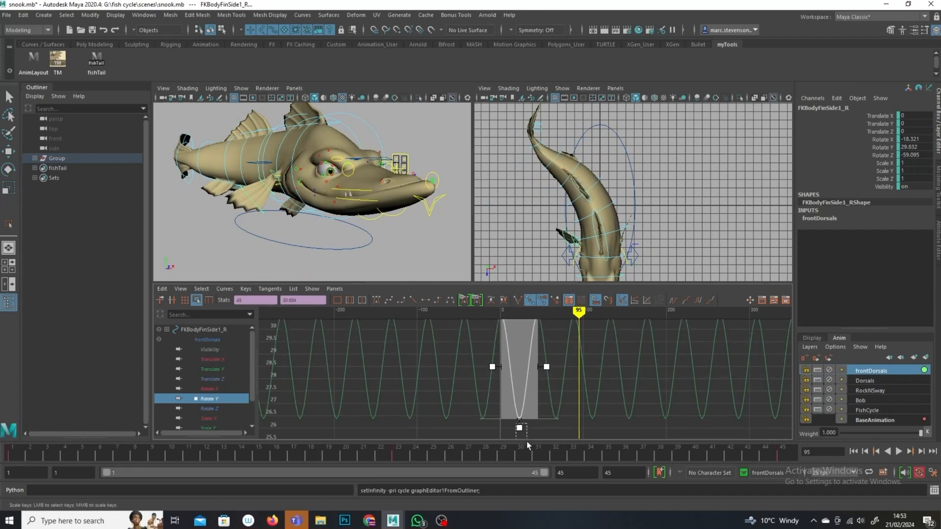
click(565, 371)
scroll(559, 405, down, 6)
drag(563, 343, 473, 414)
drag(524, 396, 524, 416)
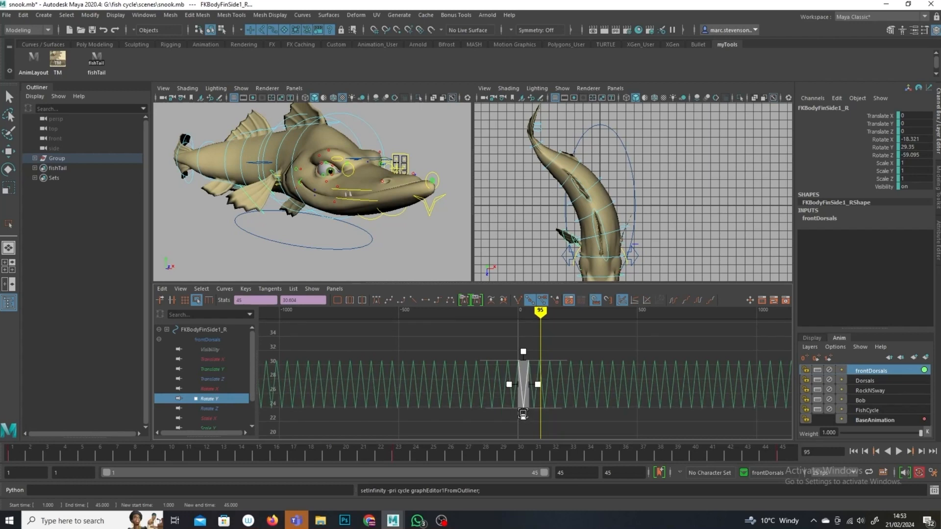
mouse_move(550, 323)
mouse_down()
mouse_move(471, 329)
mouse_move(515, 331)
mouse_up()
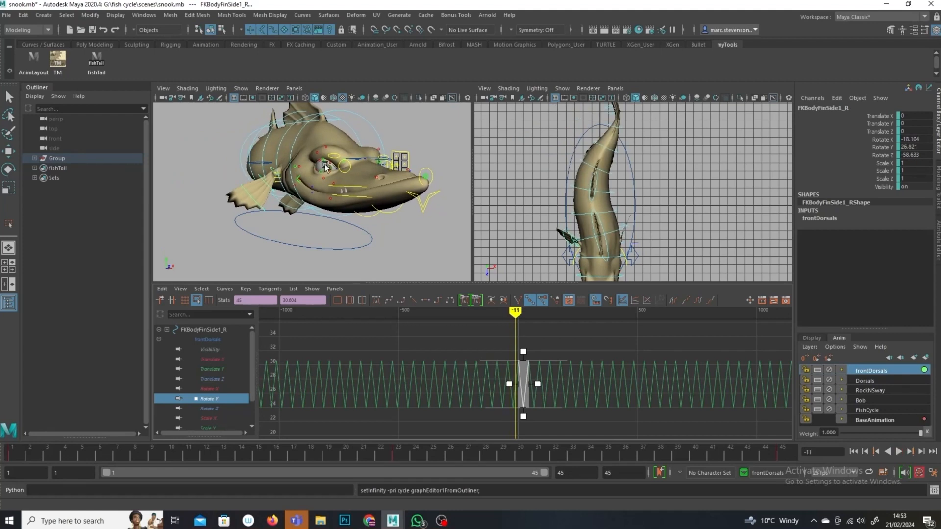
Step: Select all of the first right side fin's Rotate Y keys and copy them
scroll(322, 217, up, 3)
click(8, 96)
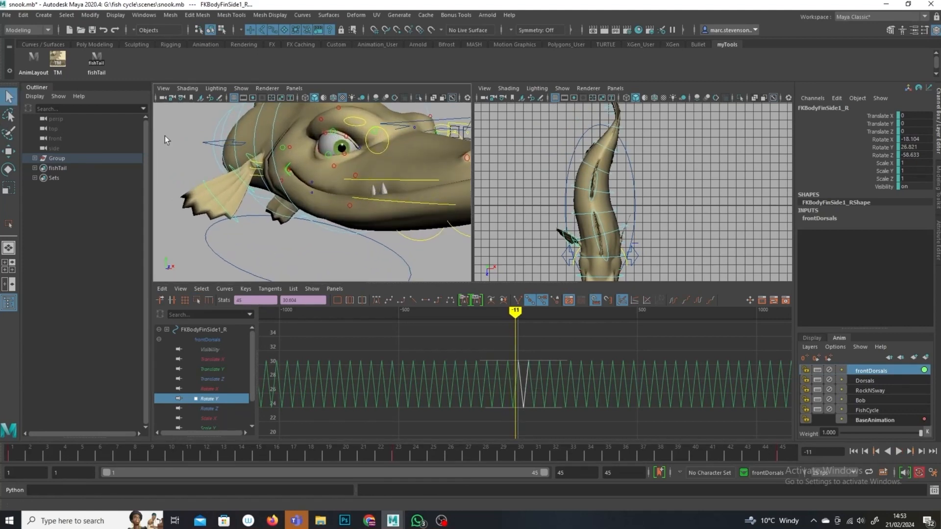
click(249, 149)
alt+right_drag(531, 391, 591, 393)
drag(607, 333, 463, 416)
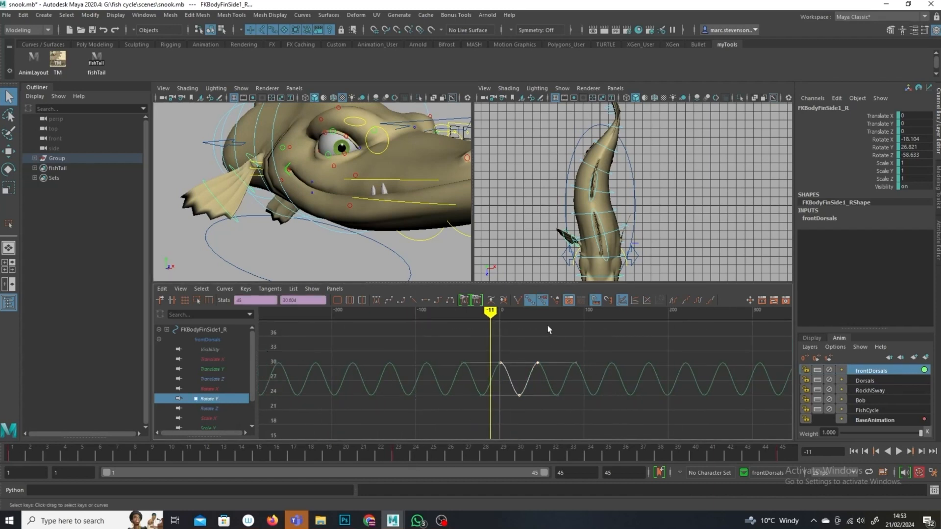
drag(489, 312, 501, 312)
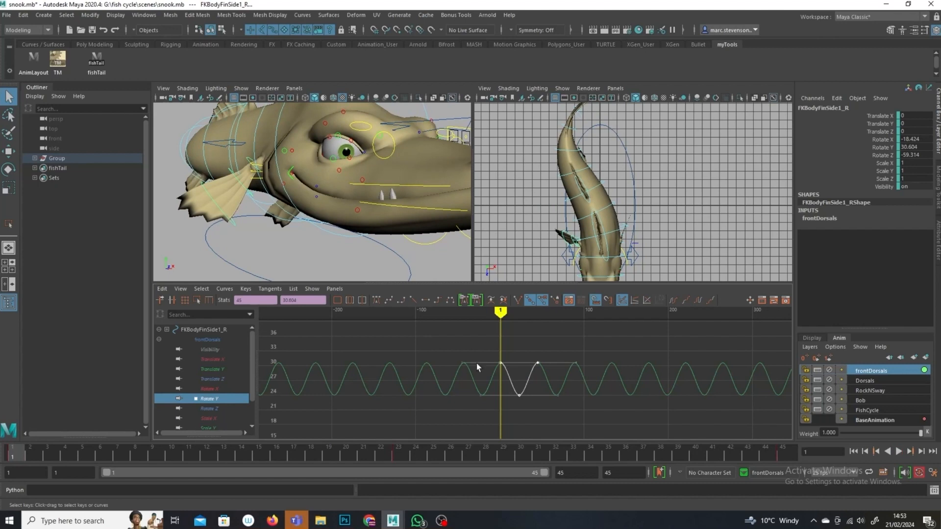
click(177, 290)
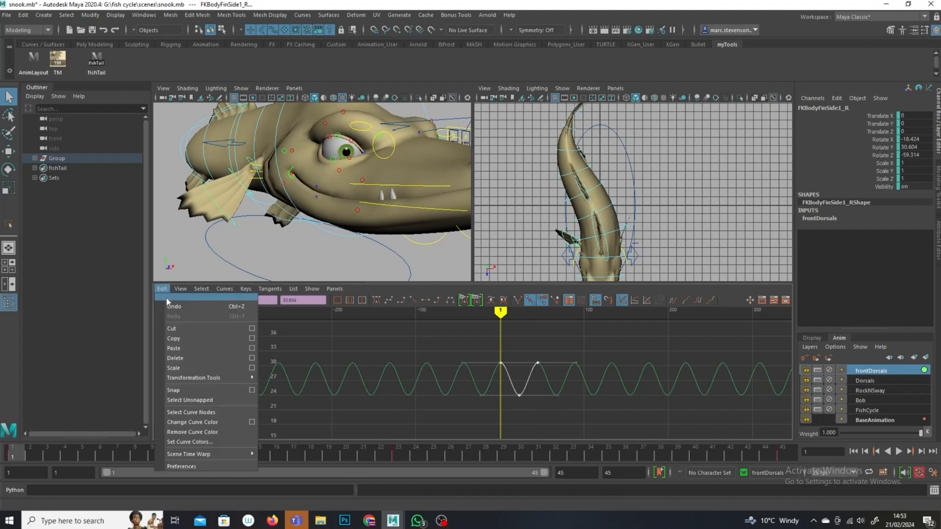
click(184, 339)
Step: Select the second right side fin, key it at frame 5, and paste the copied curve onto its Rotate Y
click(228, 172)
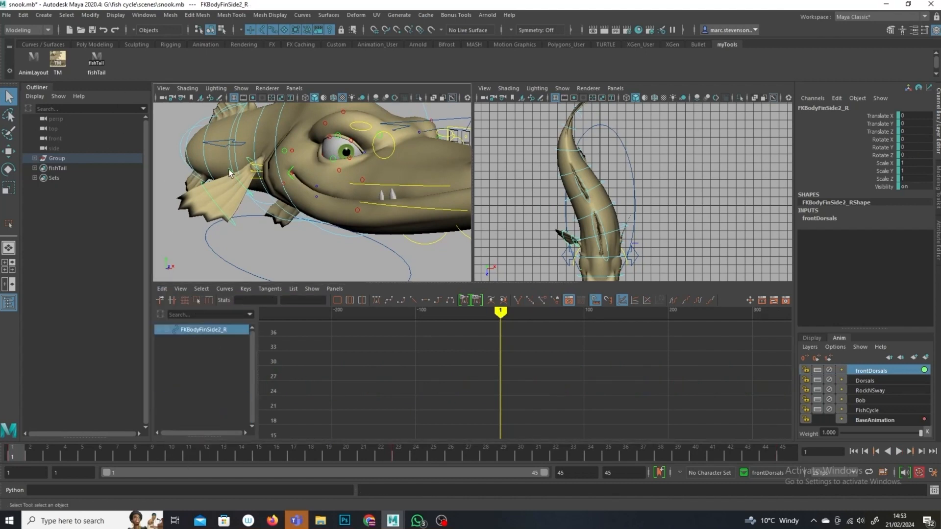
click(81, 457)
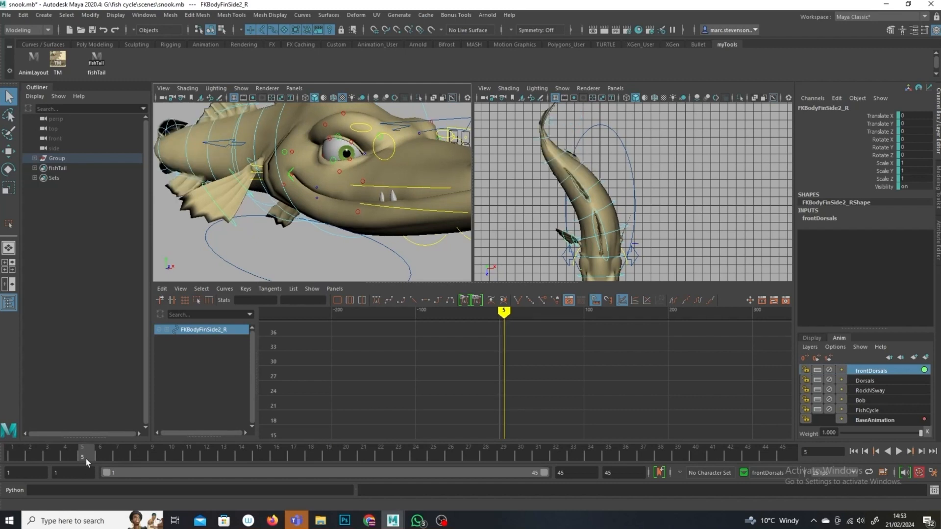
key(s)
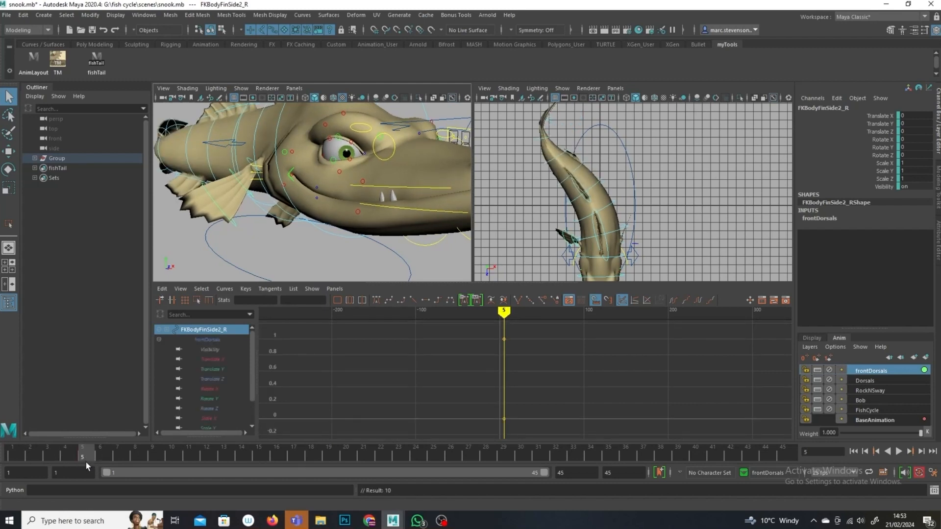
click(221, 398)
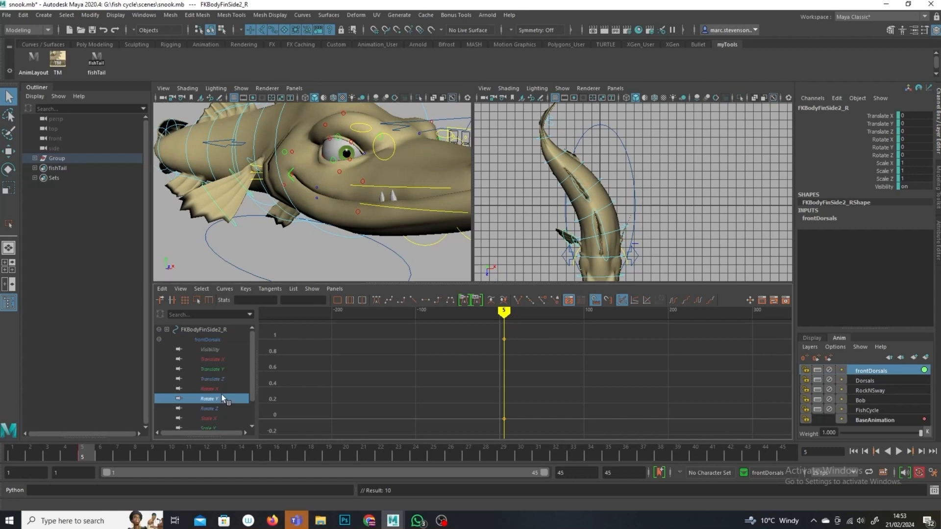
drag(537, 365, 490, 389)
click(162, 290)
click(198, 347)
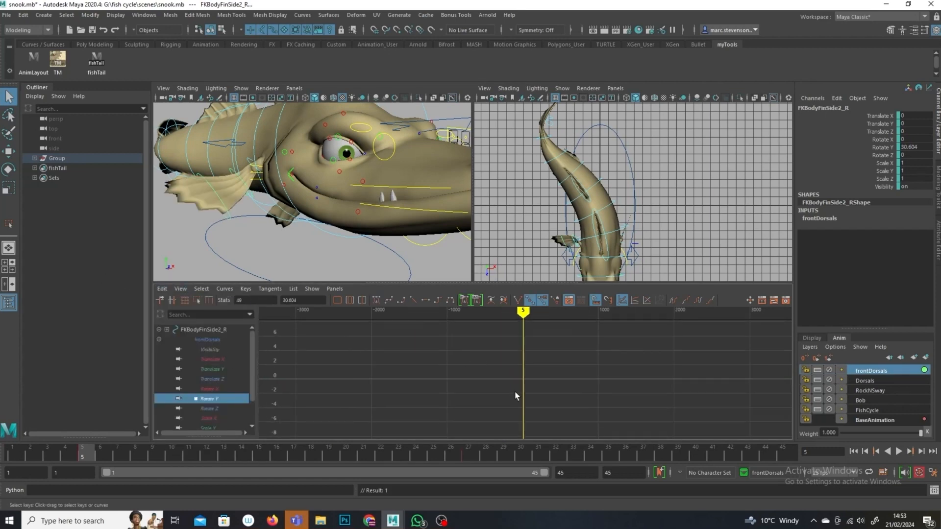
Step: Set the second fin's curves to cycle after the keys and play back the animation
key(f)
alt+right_drag(642, 417, 488, 366)
alt+shift+right_drag(546, 416, 584, 402)
alt+shift+right_drag(583, 364, 601, 324)
click(700, 300)
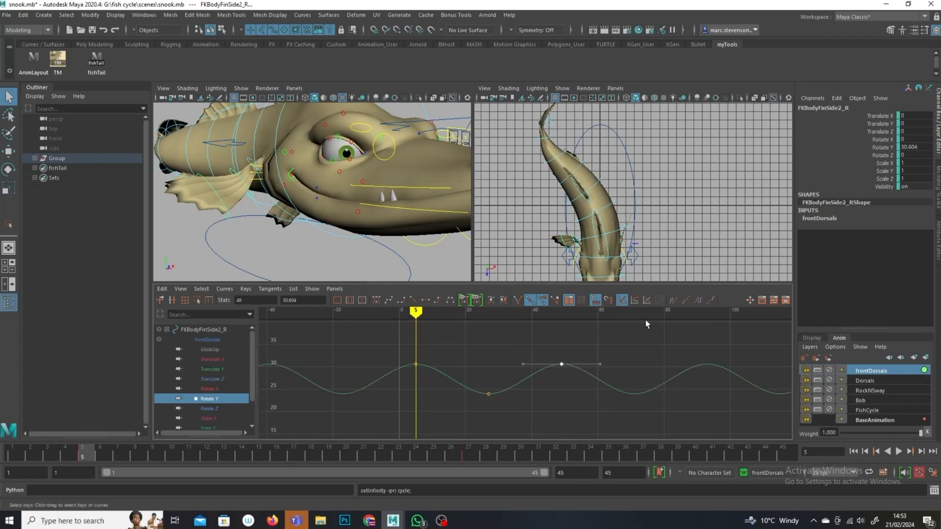
click(899, 451)
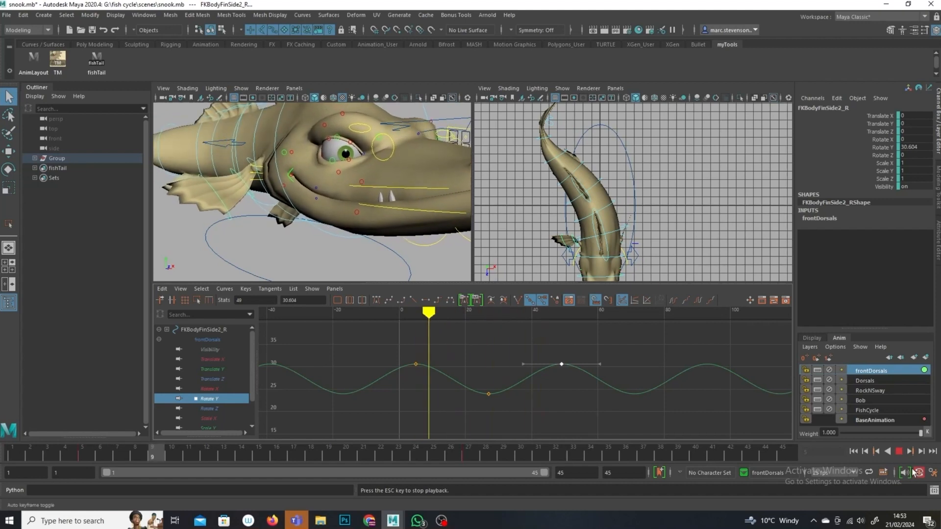
key(Escape)
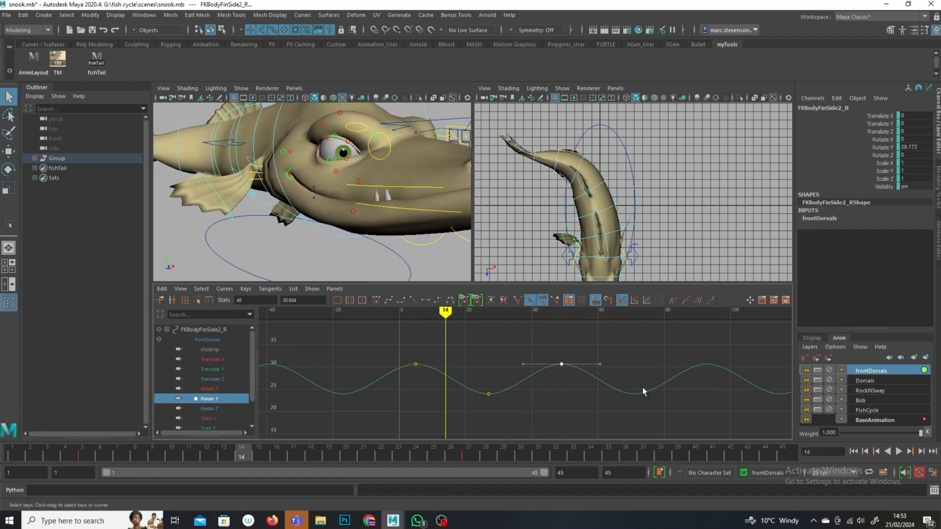
Step: Select the second fin's Rotate Y keys and scale them vertically to enlarge the flap
drag(602, 346, 400, 436)
alt+middle_drag(428, 351, 419, 376)
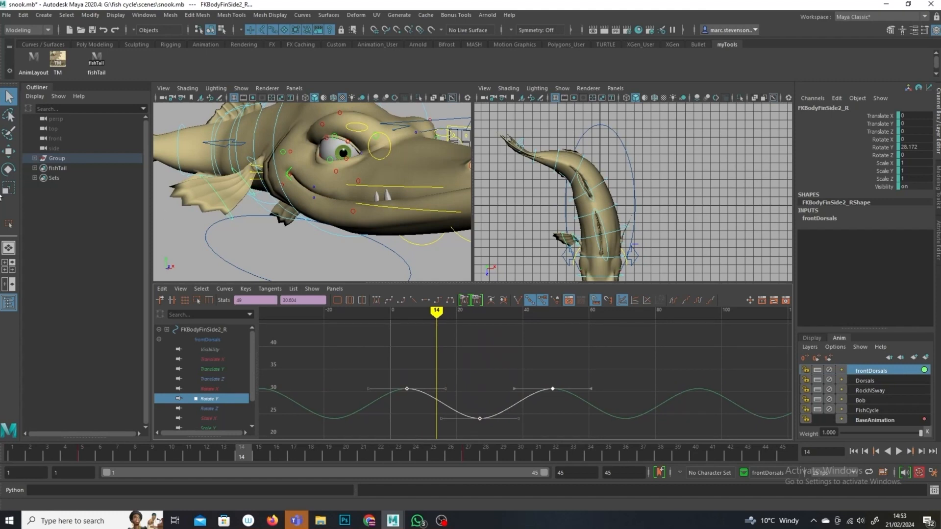
drag(486, 384, 480, 322)
drag(483, 431, 483, 513)
scroll(521, 340, down, 6)
drag(521, 404, 521, 437)
drag(507, 315, 520, 315)
mouse_move(518, 363)
mouse_down()
mouse_move(518, 346)
mouse_move(518, 374)
mouse_up()
drag(520, 439, 519, 425)
mouse_move(525, 315)
mouse_down()
mouse_move(499, 317)
mouse_move(529, 317)
mouse_up()
alt+shift+right_drag(529, 371, 561, 374)
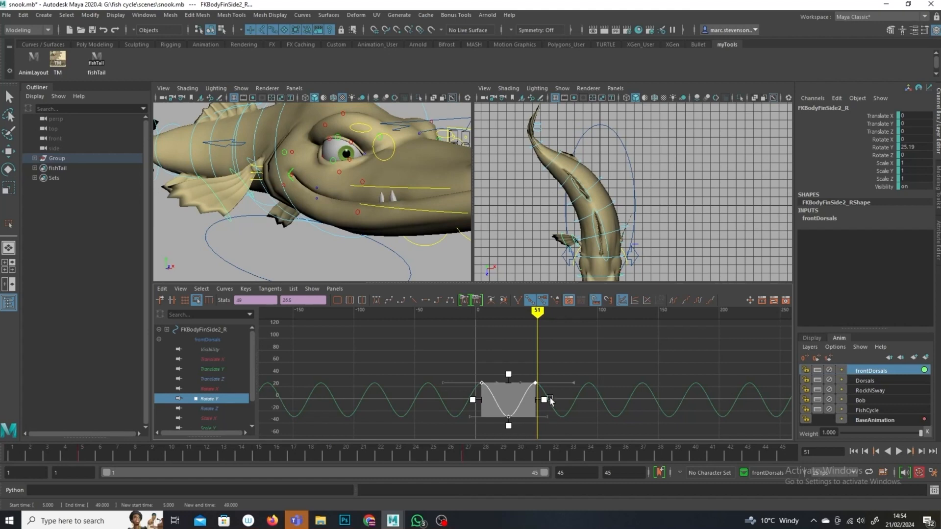
Step: Scrub through frames 5, 28 and 45, then scale the second fin's keys down vertically to reduce the flap
click(84, 452)
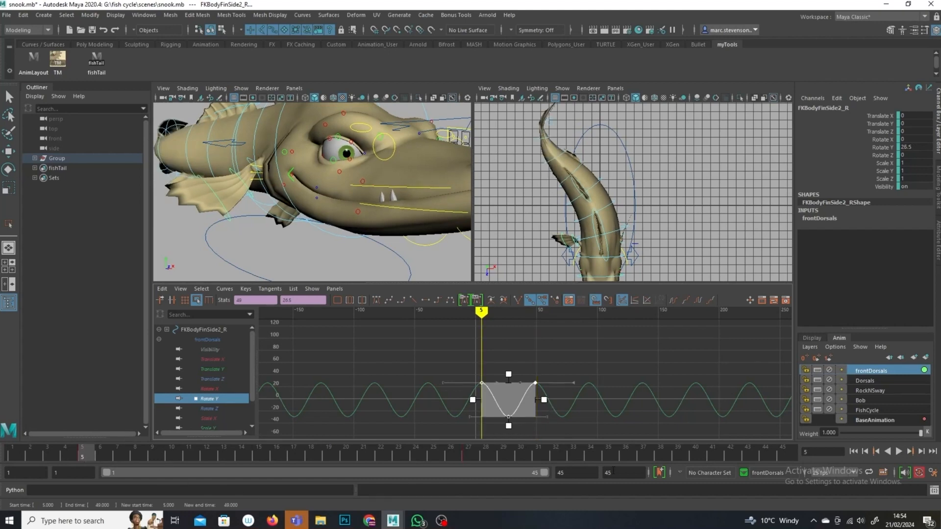
click(482, 452)
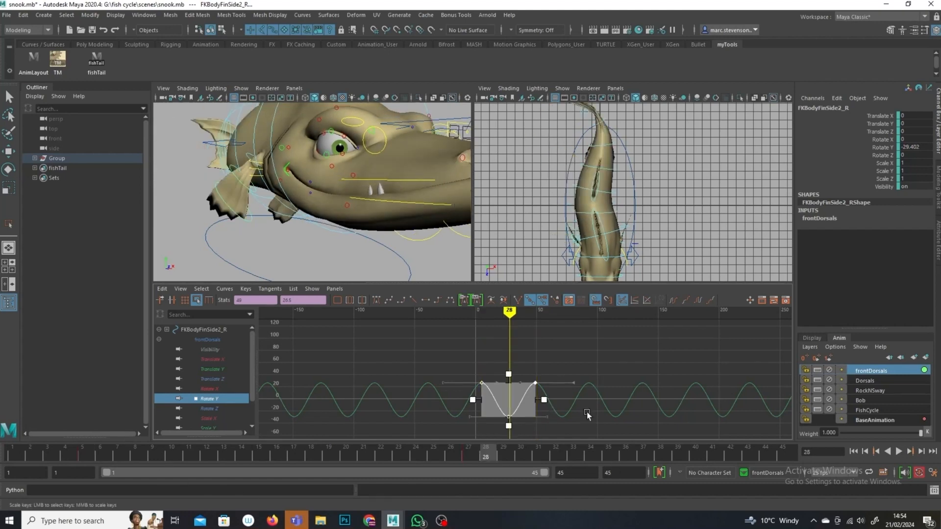
click(789, 454)
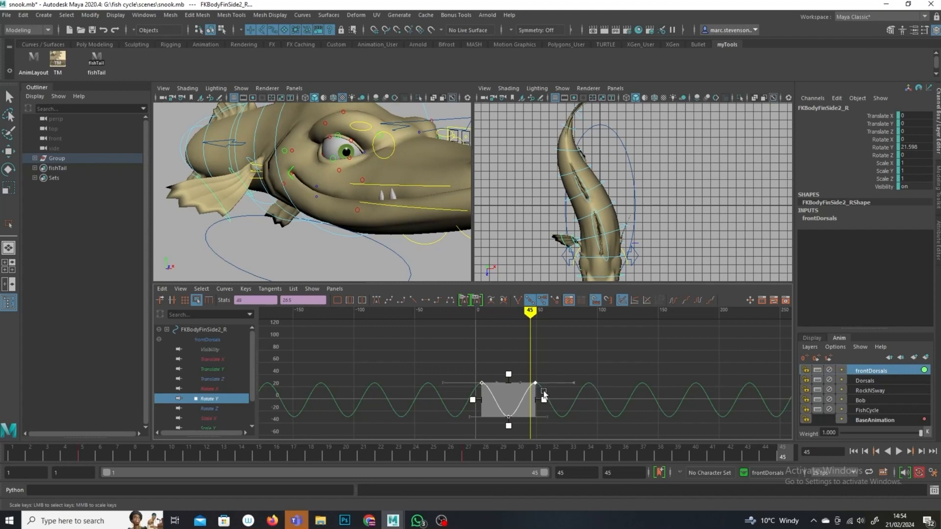
drag(507, 377, 509, 417)
mouse_move(530, 313)
mouse_down()
mouse_move(502, 316)
mouse_move(569, 328)
mouse_up()
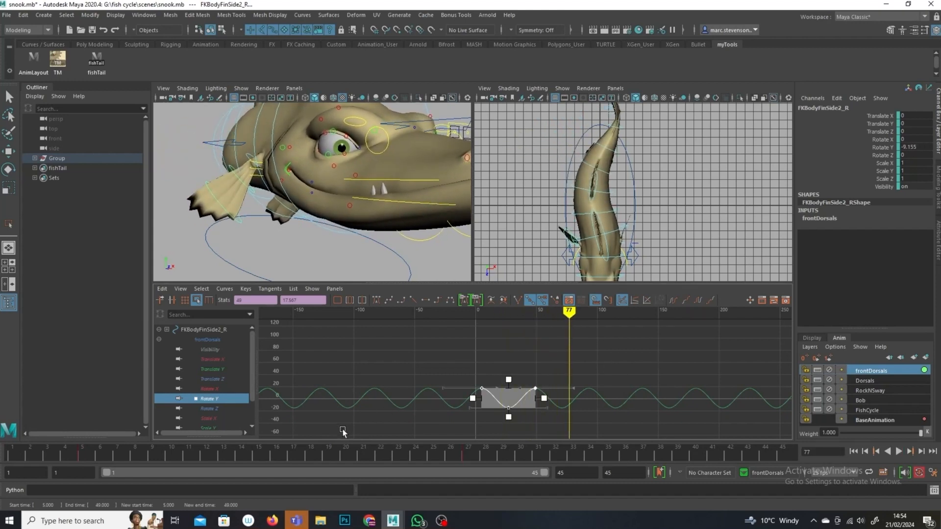
Step: Copy the second right side fin's Rotate Y keys at frame 5
click(83, 457)
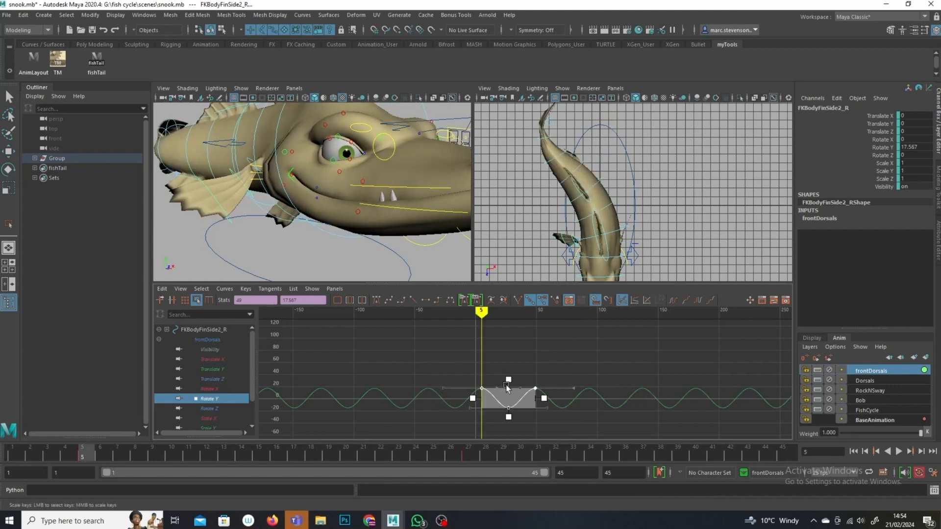
click(158, 289)
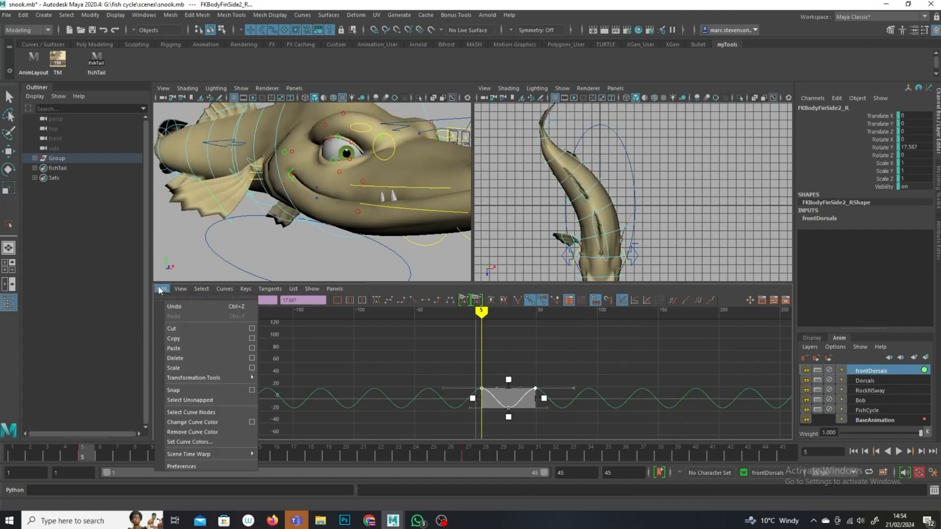
click(190, 336)
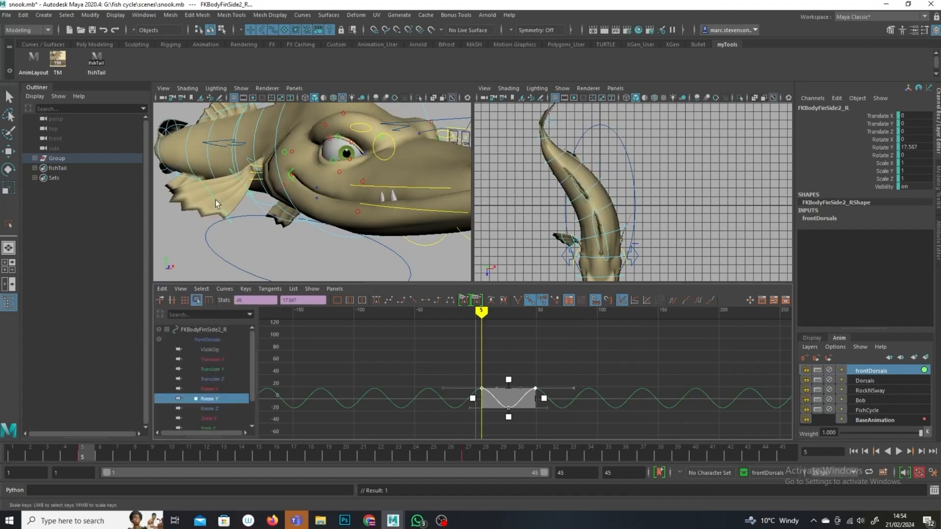
Step: Select the third right side fin, key it at frame 9, and paste the copied curve onto its Rotate Y
click(215, 219)
click(152, 455)
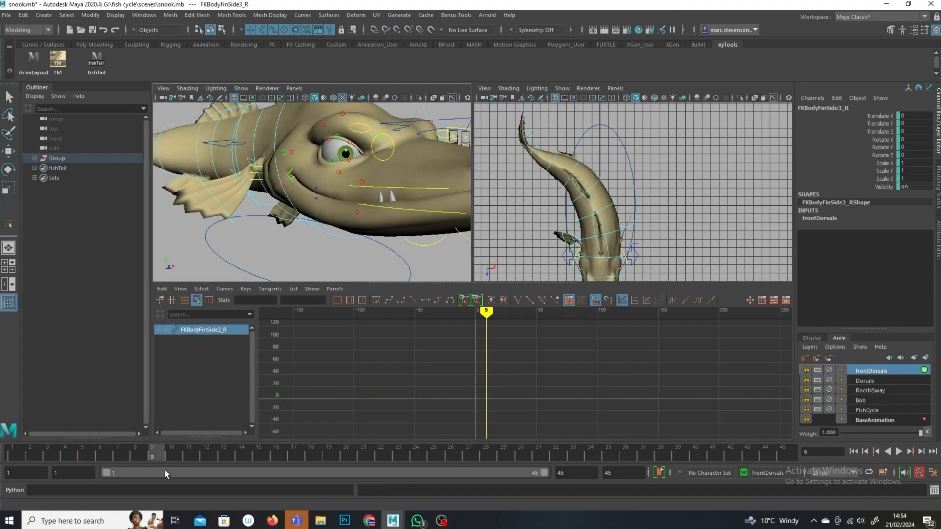
key(s)
click(211, 399)
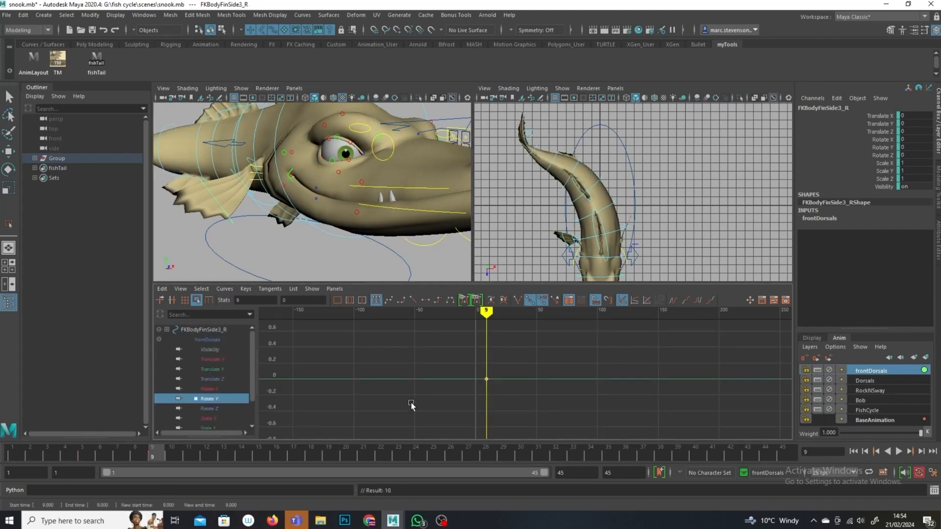
click(164, 289)
click(201, 345)
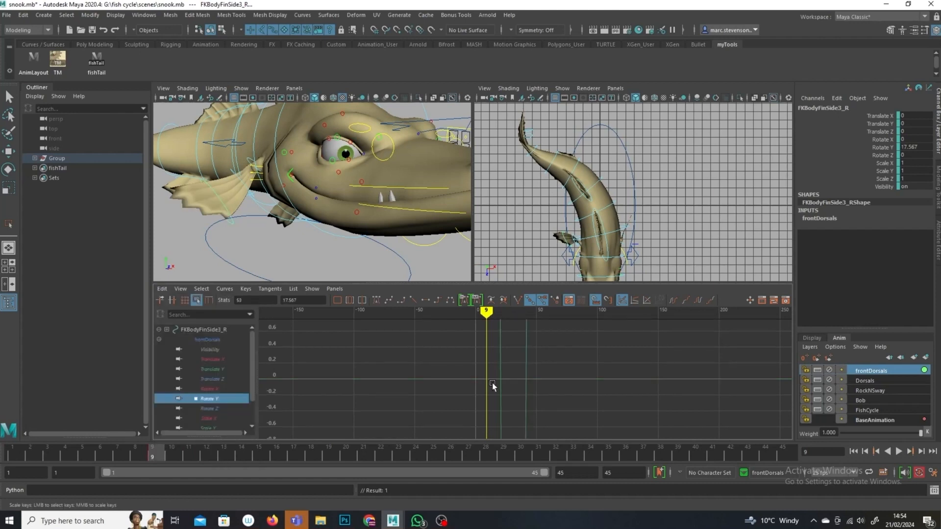
Step: Set the third fin's curves to cycle after the keys and play back the animation
alt+shift+right_drag(427, 328, 596, 388)
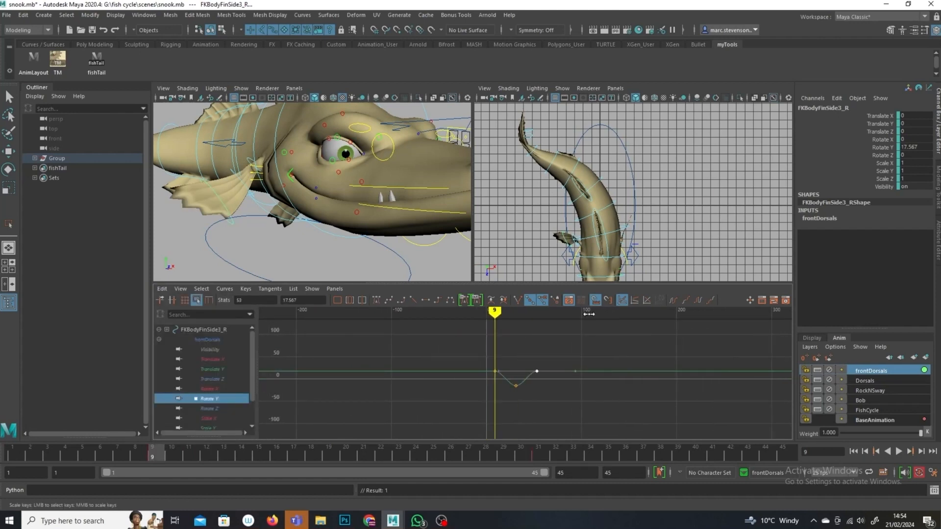
click(698, 299)
click(673, 299)
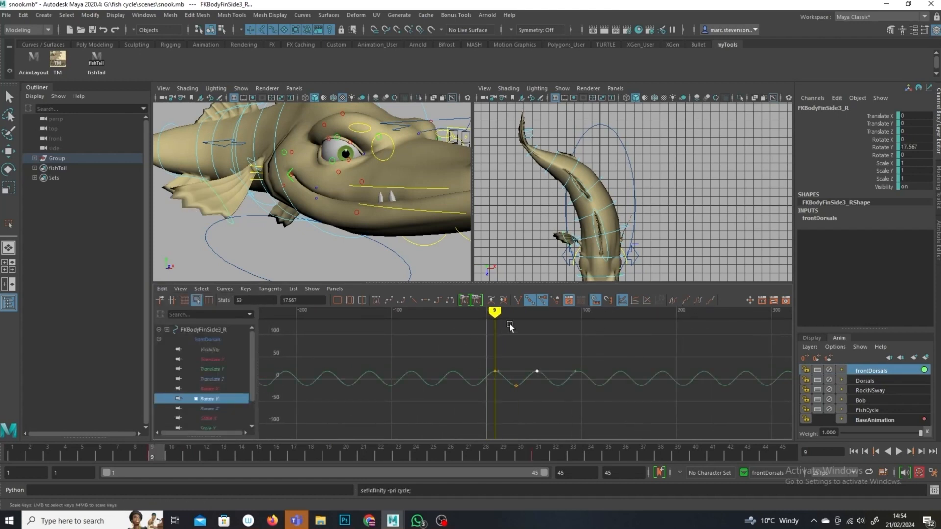
key(alt+v)
drag(502, 315, 596, 315)
click(420, 329)
Step: Select the right side fins' Rotate Y curves and shift their keys in time to stagger the fin flaps
click(10, 97)
click(239, 179)
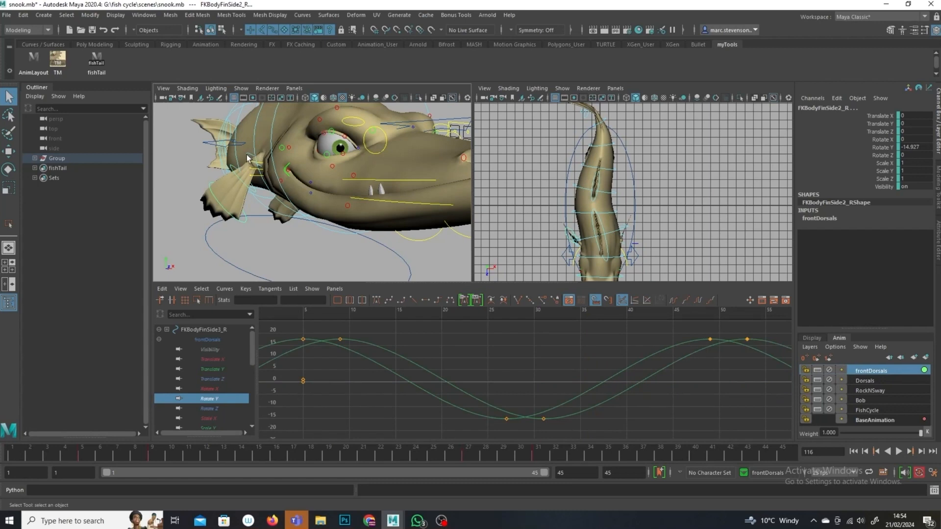
click(230, 402)
drag(252, 342, 251, 410)
ctrl+click(214, 379)
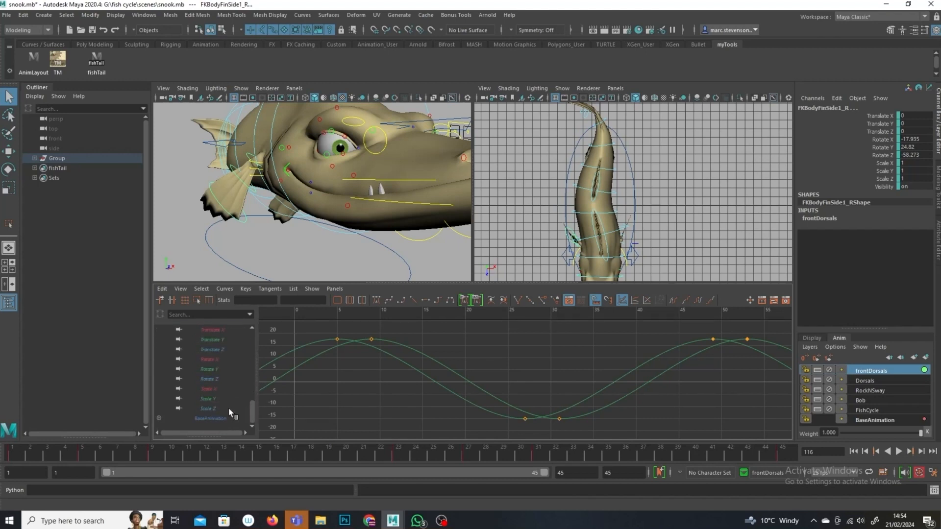
ctrl+click(218, 369)
scroll(520, 389, down, 5)
drag(505, 382, 470, 392)
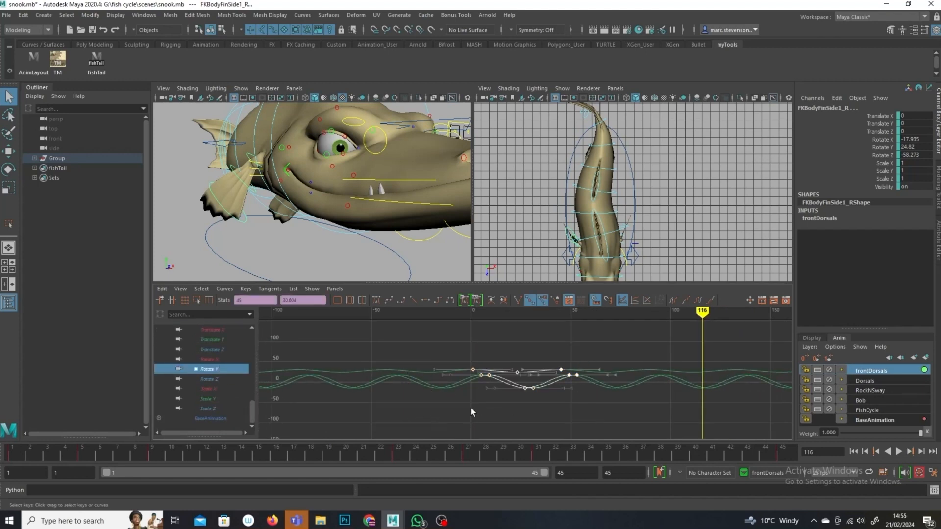
shift+middle_drag(481, 395, 471, 402)
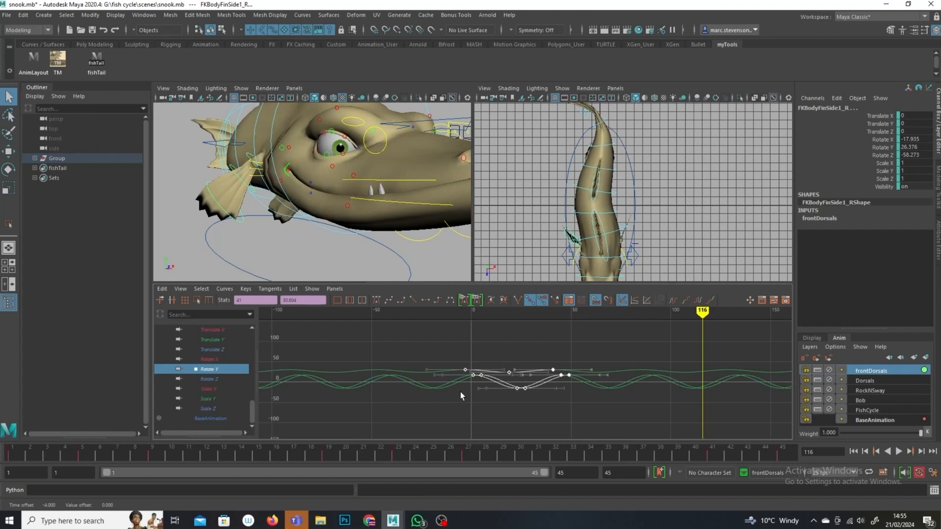
shift+middle_drag(490, 405, 508, 416)
Step: Set the playback end frame to 60
alt+drag(416, 218, 333, 236)
alt+drag(409, 198, 303, 204)
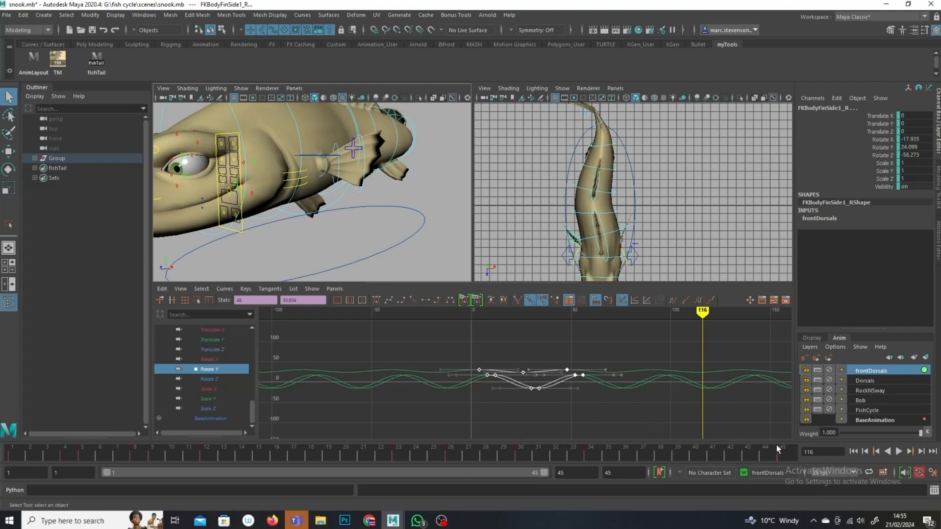
text(60)
key(Return)
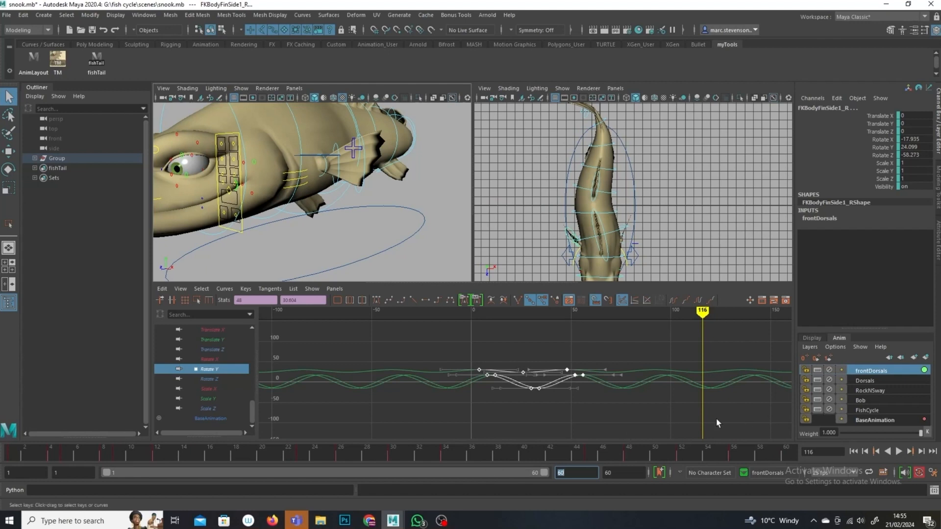
Step: Select the time slider range from frame 1 to 56 and copy its keys
mouse_move(703, 327)
mouse_down()
mouse_move(567, 330)
mouse_move(582, 332)
mouse_up()
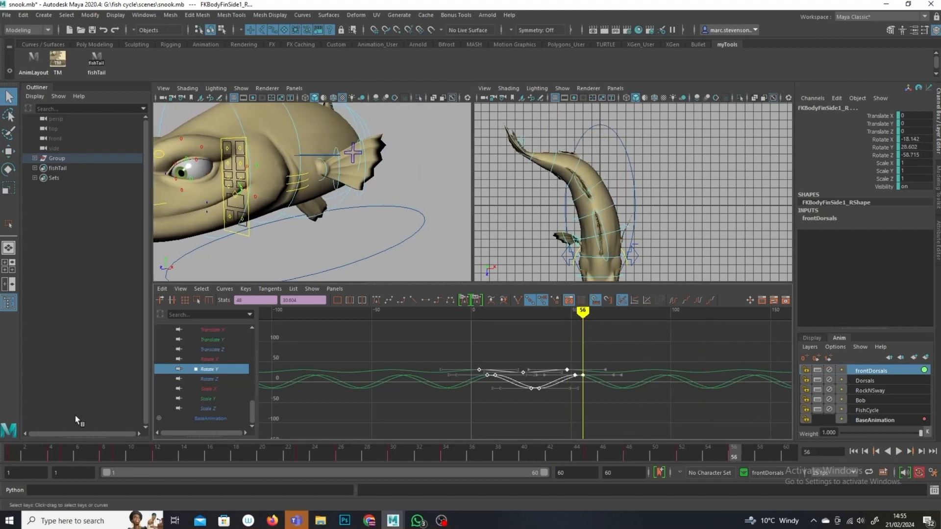
shift+drag(13, 457, 741, 457)
right_click(740, 457)
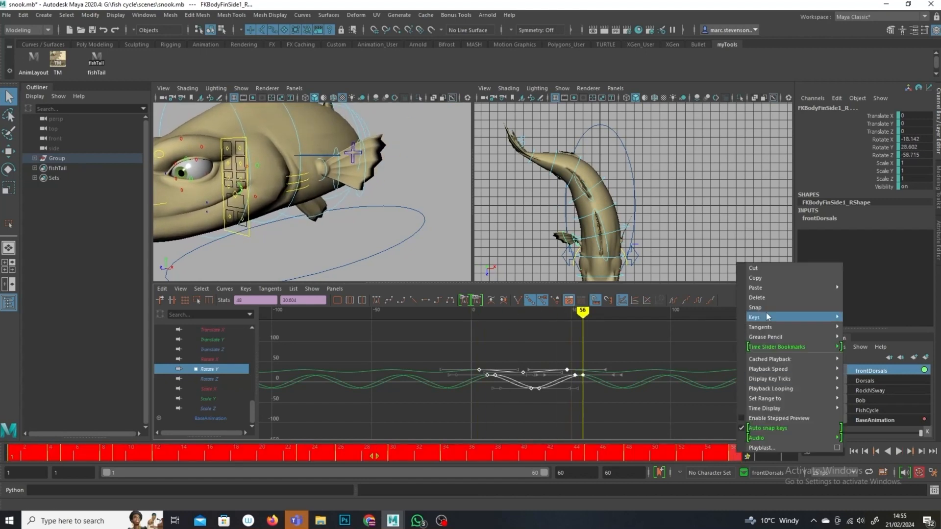
click(765, 276)
alt+drag(354, 172, 310, 186)
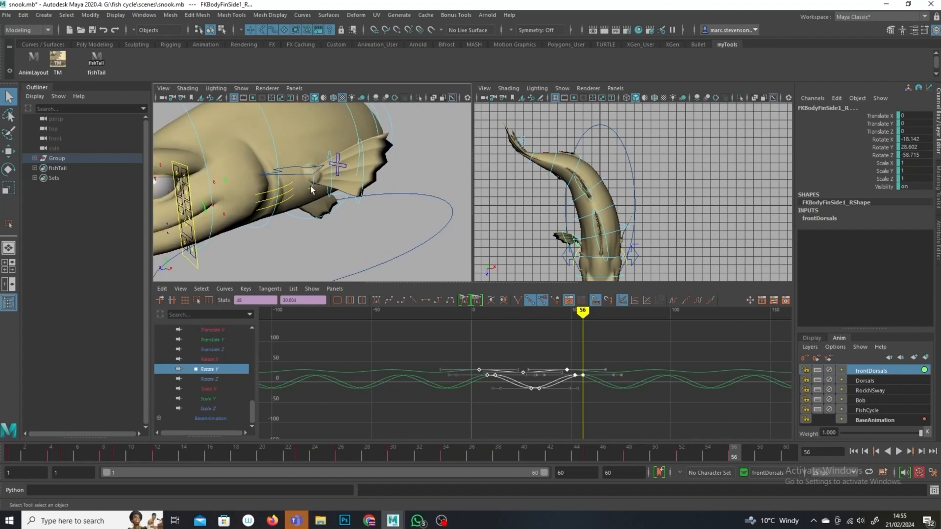
Step: Select the three left side fin controls and paste the copied keys at frame 2
click(313, 185)
shift+click(359, 188)
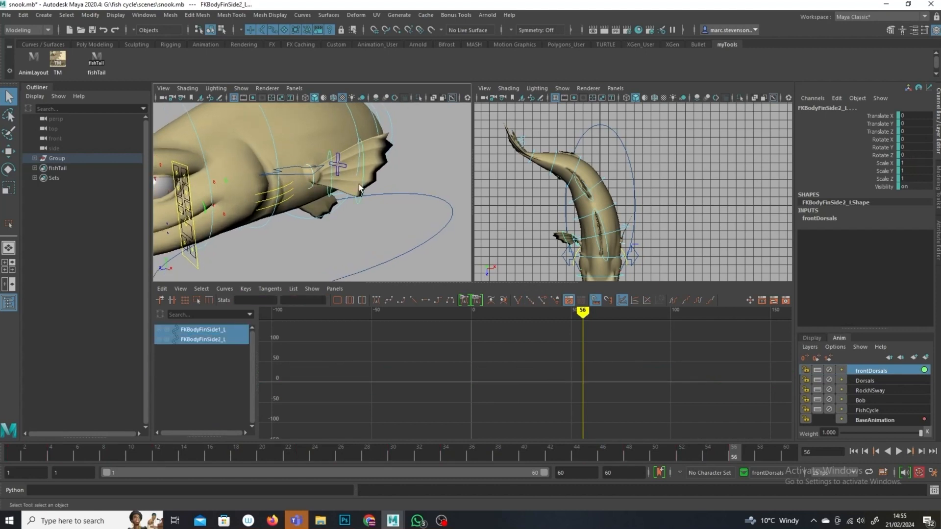
shift+click(360, 200)
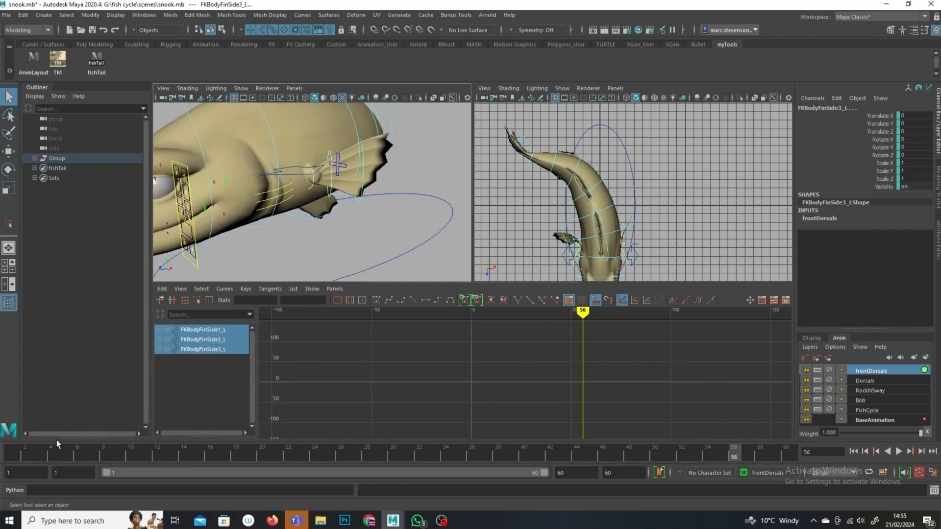
click(25, 454)
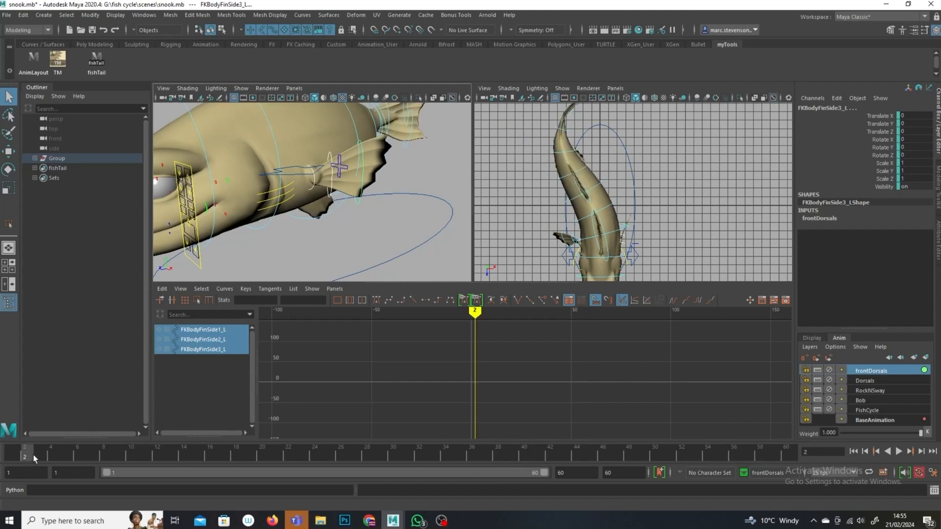
right_click(32, 461)
mouse_move(89, 291)
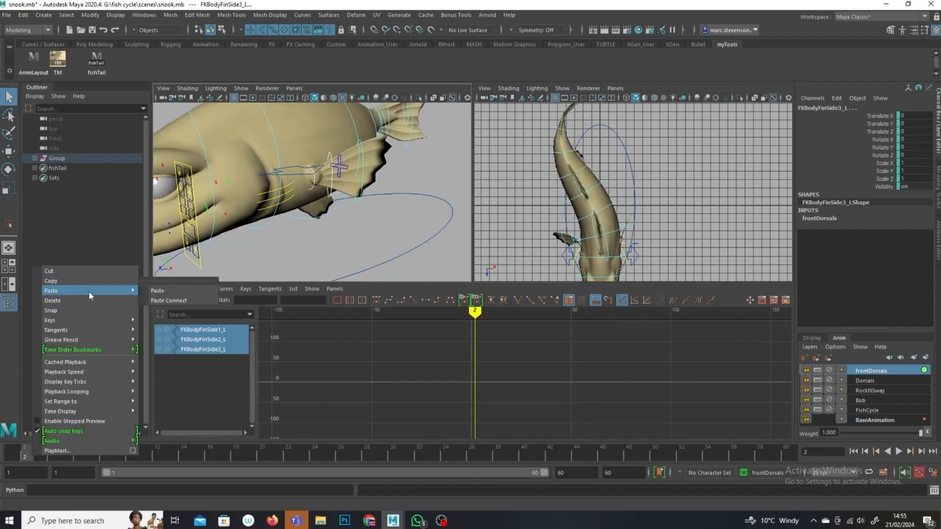
click(165, 291)
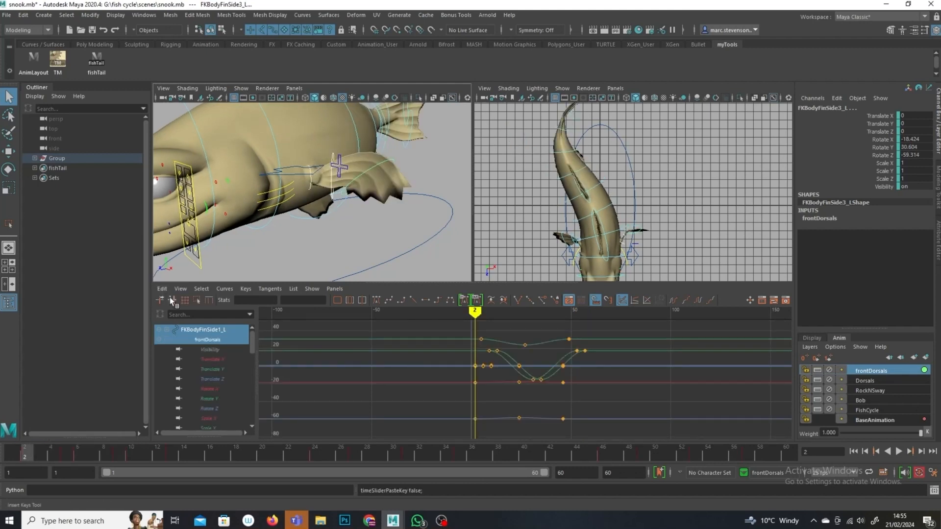
Step: Set the pasted curves to cycle before and after the keys, then undo the cycling and the paste
click(697, 300)
click(673, 300)
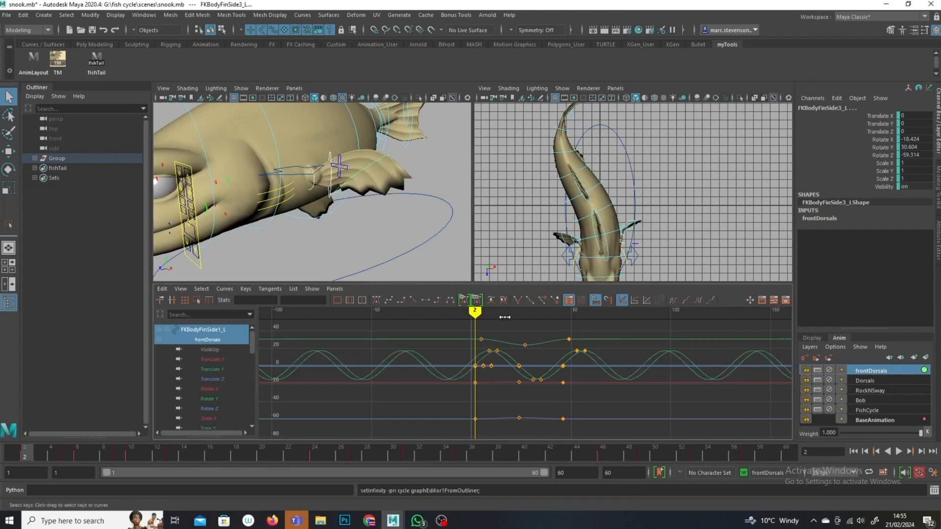
key(ctrl+z)
key(ctrl+z)
key(ctrl+z)
key(ctrl+z)
Step: Select the third right side fin, inspect its Rotate Y curve, and copy its keys over frames 1 to 56
alt+drag(435, 194, 383, 198)
click(269, 218)
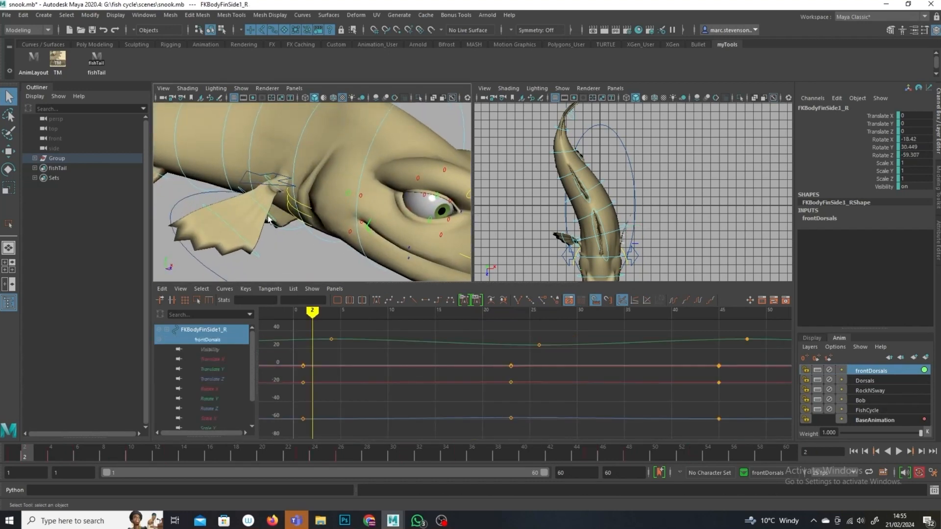
shift+click(265, 207)
shift+click(236, 233)
alt+right_drag(595, 379, 301, 380)
click(213, 399)
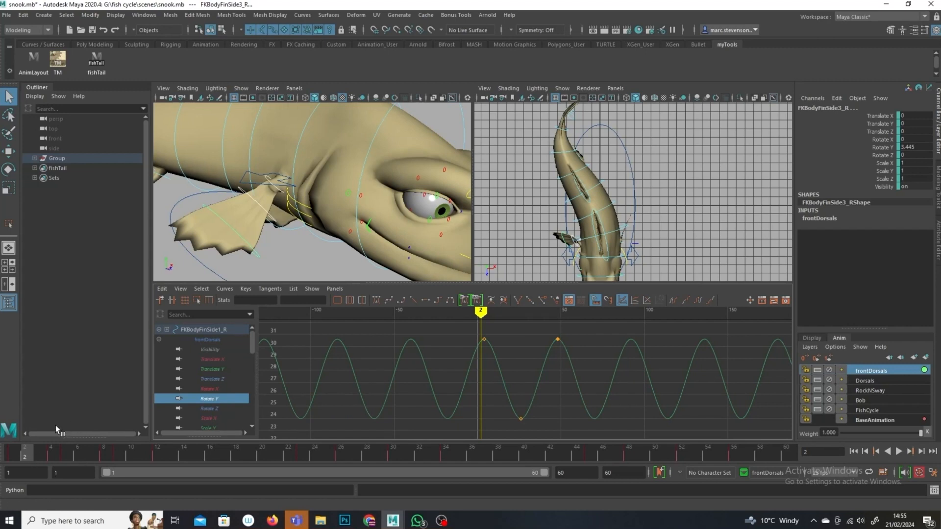
drag(22, 453, 739, 458)
right_click(739, 459)
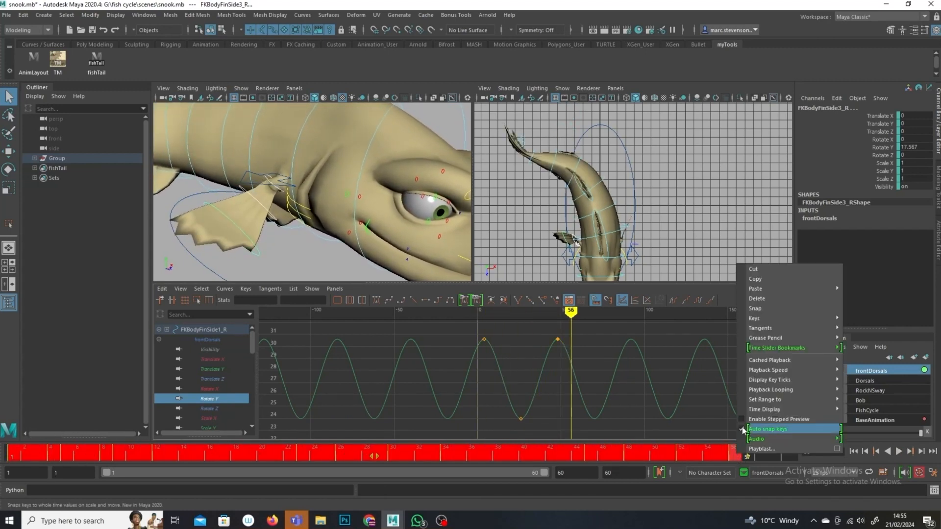
click(772, 281)
Step: Select the three left side fin controls and paste the copied keys at frame 1
alt+drag(336, 188, 226, 192)
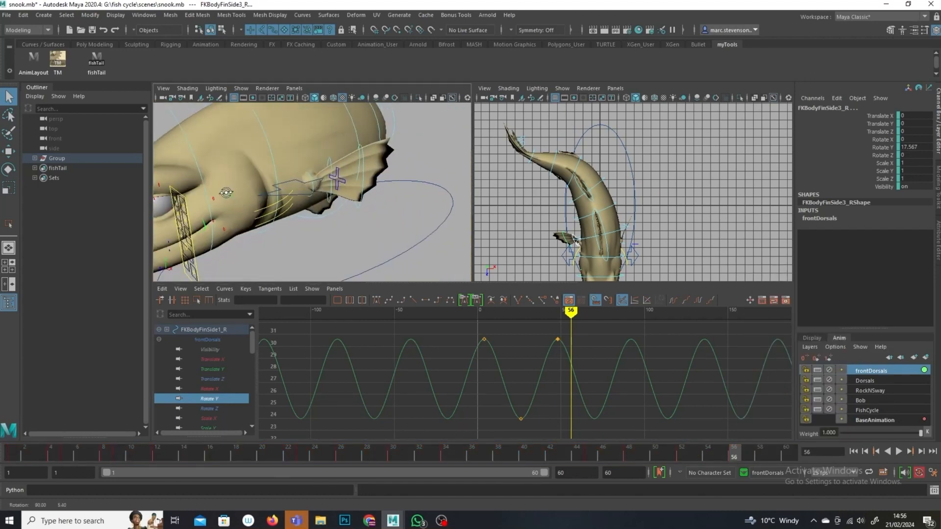
click(339, 164)
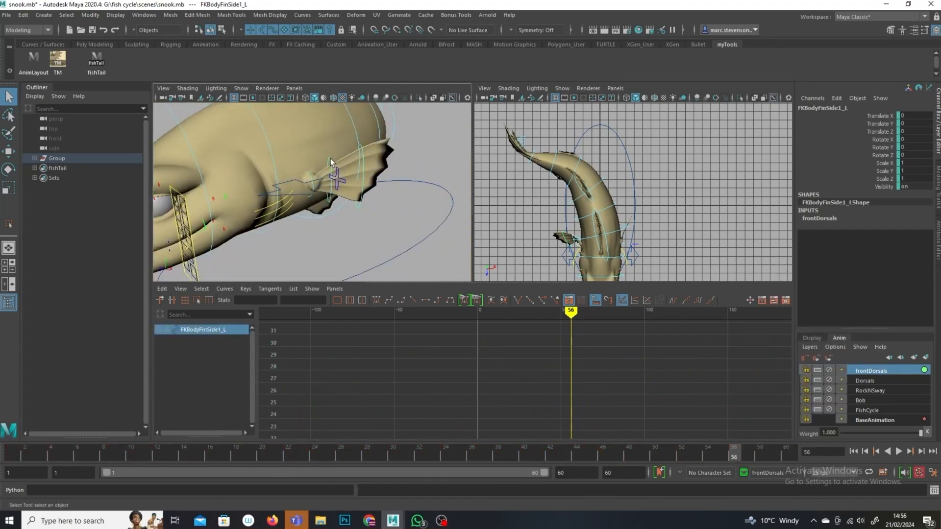
shift+click(330, 157)
shift+click(363, 182)
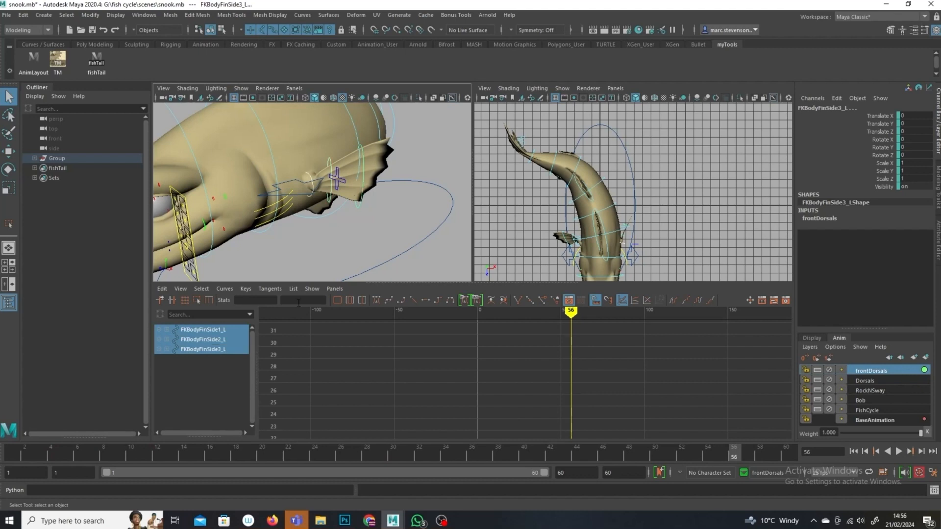
click(13, 456)
right_click(15, 458)
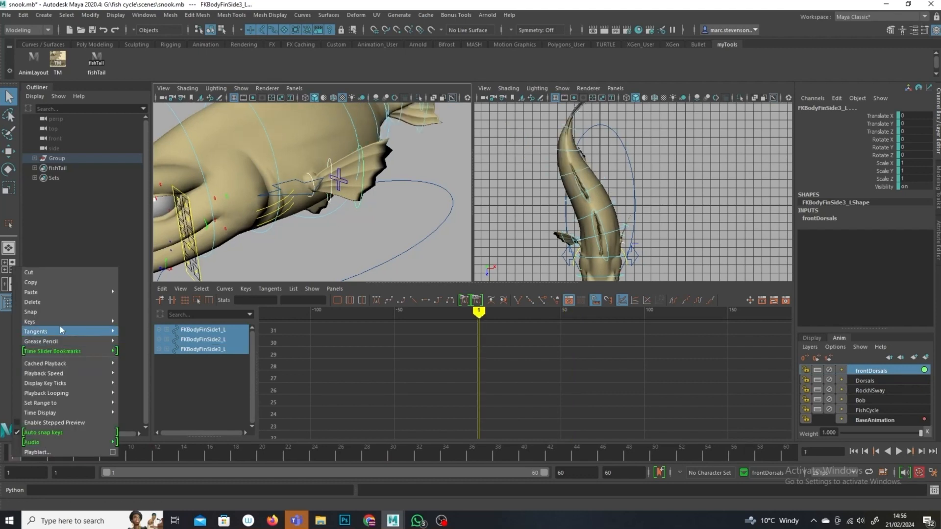
mouse_move(75, 293)
click(146, 289)
Step: Set the left fins' curves to cycle before and after the keys and shift all their keys about 3 frames later
alt+drag(344, 196, 392, 240)
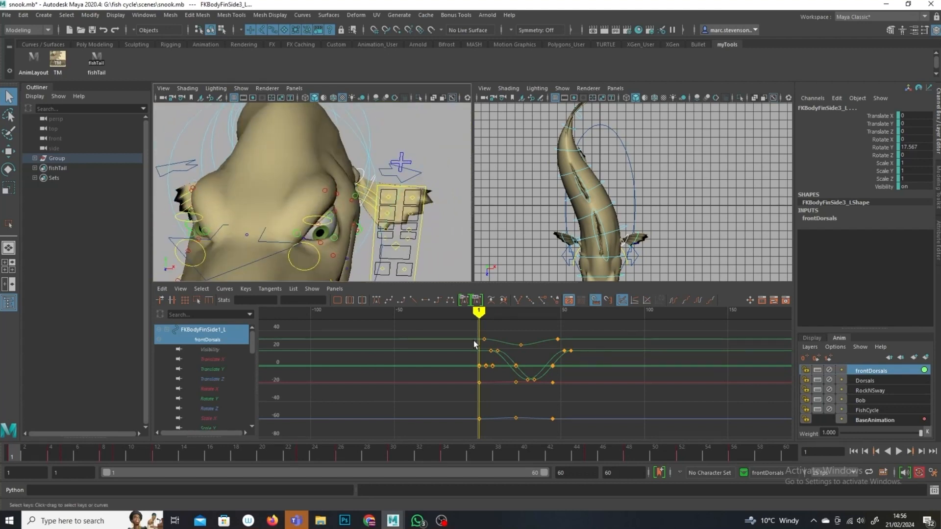
click(697, 299)
click(673, 300)
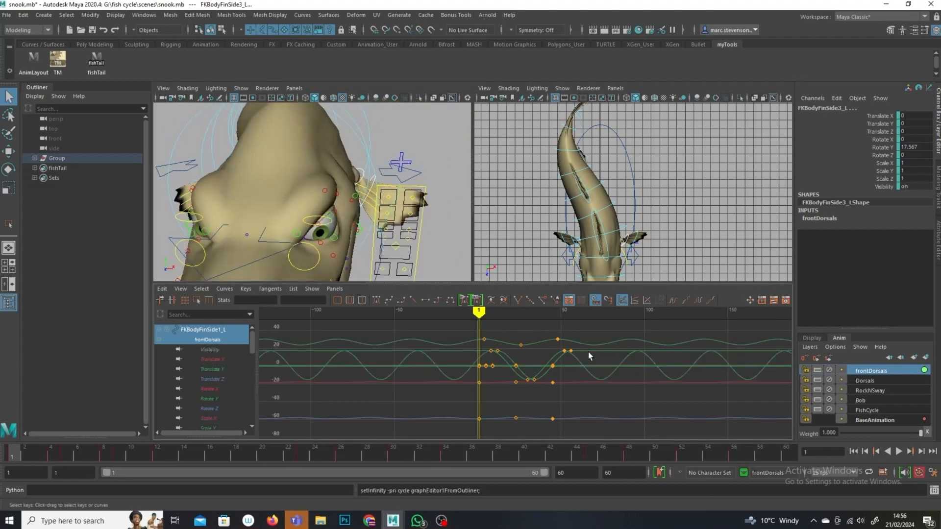
drag(630, 325, 466, 416)
shift+middle_drag(466, 412, 471, 412)
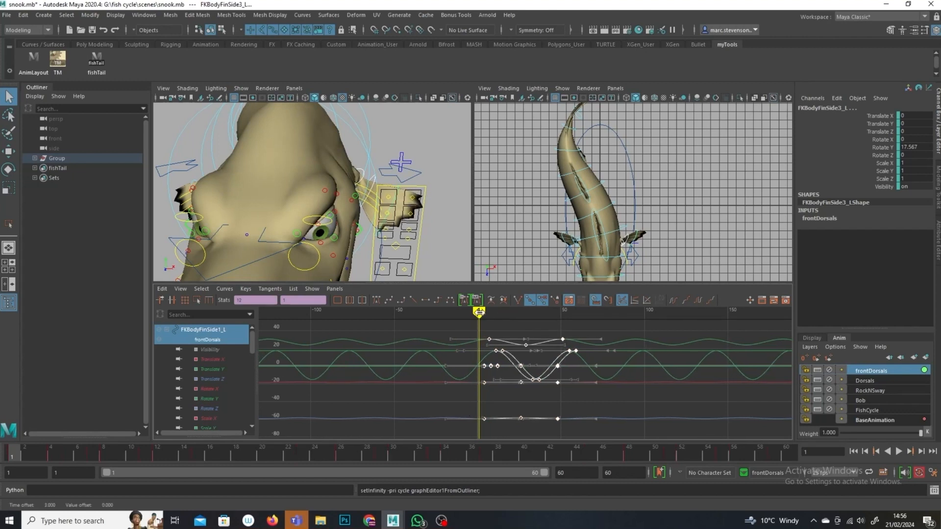
Step: Play back the animation and review the fin flaps from several viewing angles
key(alt+v)
drag(566, 327, 602, 336)
alt+click(620, 196)
mouse_move(355, 235)
alt+mouse_down()
mouse_move(396, 203)
mouse_move(426, 273)
alt+mouse_up()
alt+right_drag(427, 273, 308, 232)
drag(78, 457, 184, 453)
alt+drag(382, 222, 361, 219)
key(alt+v)
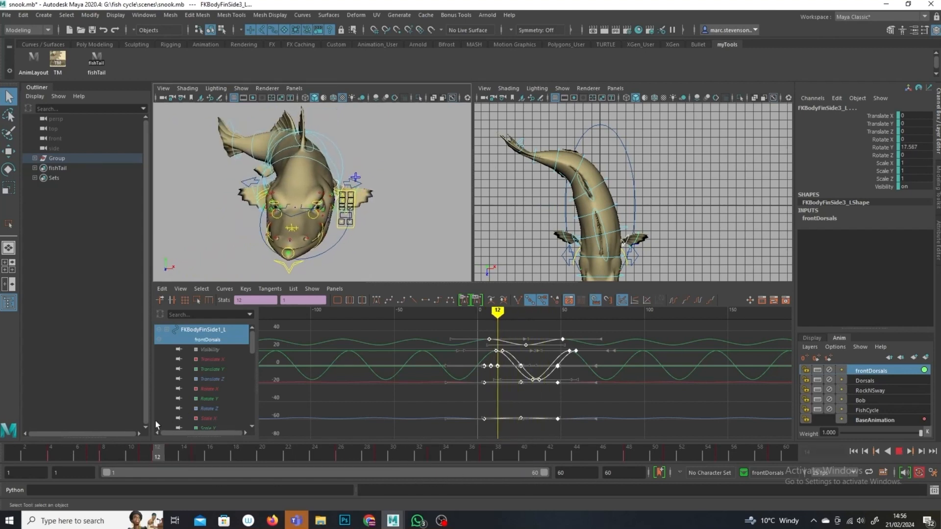
key(alt+v)
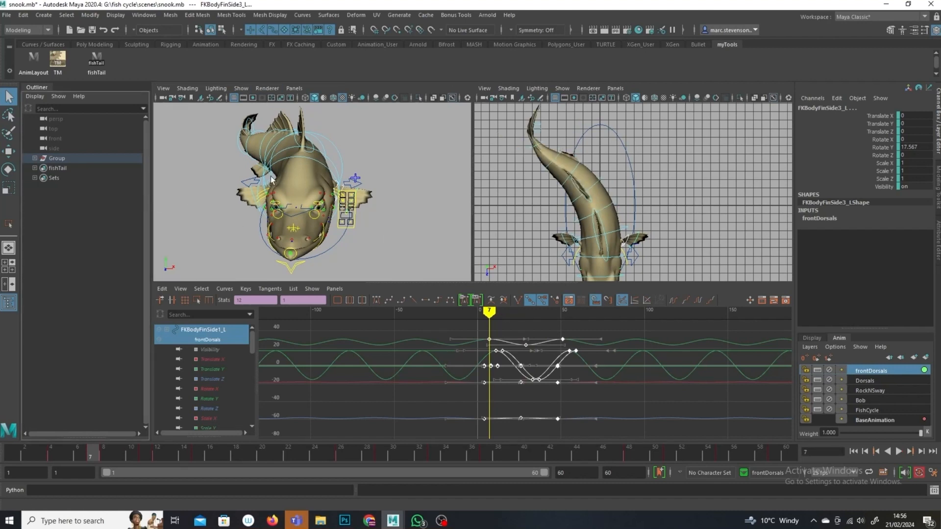
drag(215, 445, 381, 446)
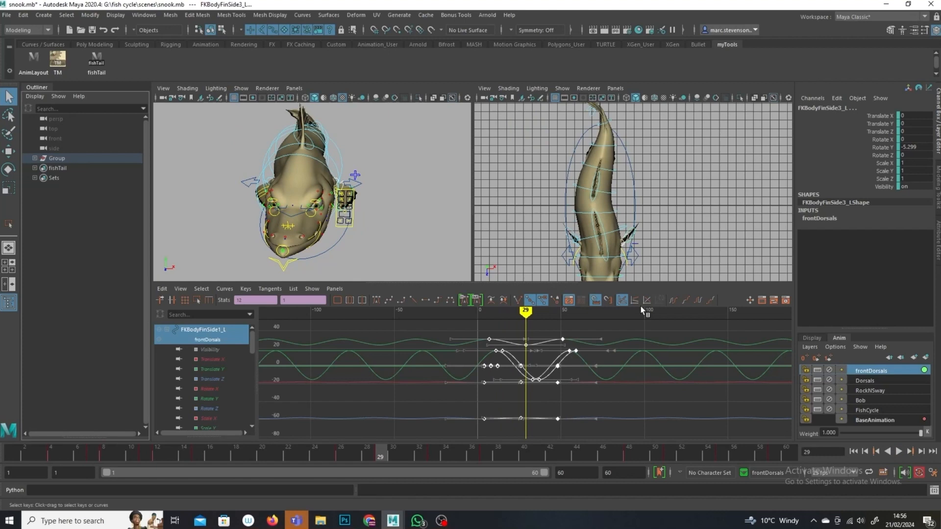
alt+drag(443, 208, 402, 239)
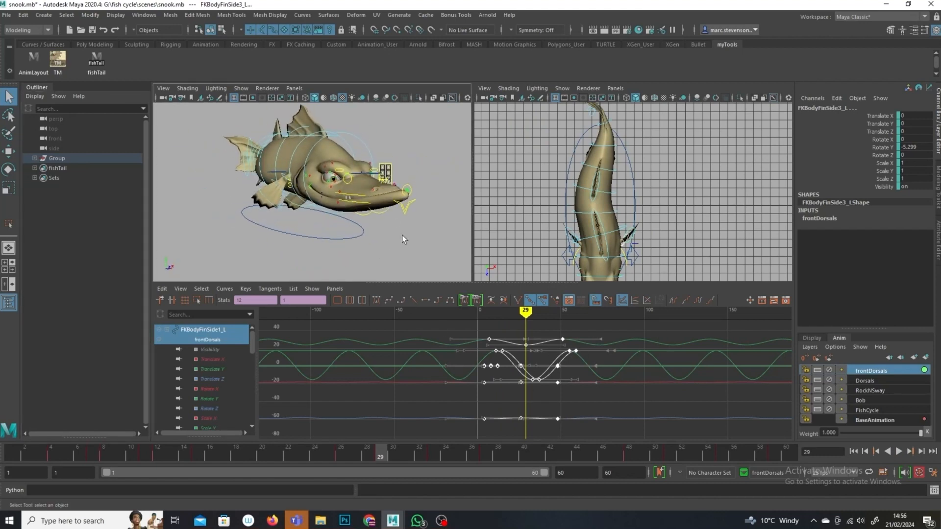
key(alt+v)
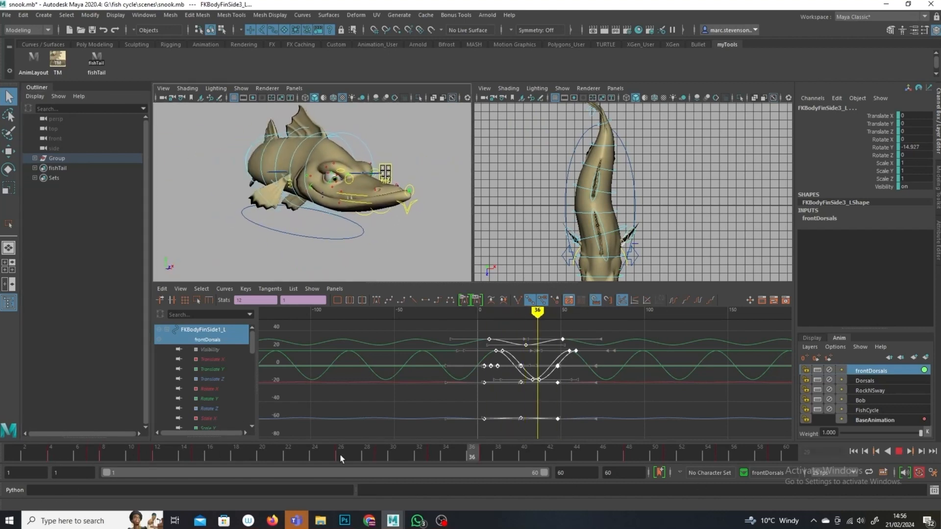
key(alt+v)
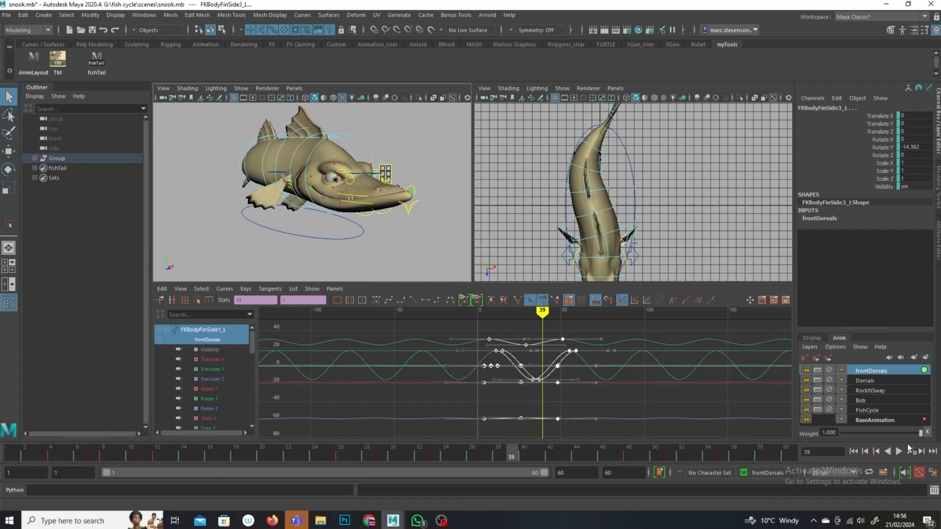
middle_click(598, 363)
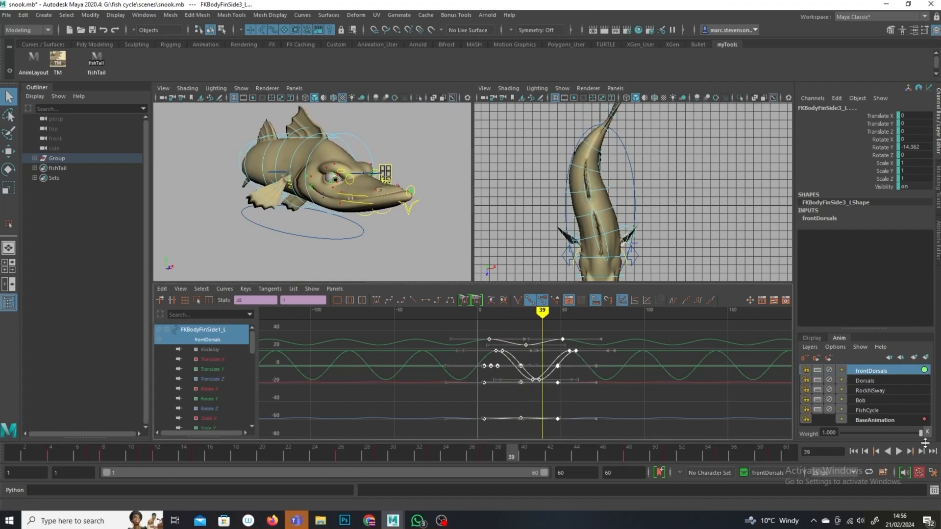
Step: Lower the frontDorsals animation layer weight to about 0.15
drag(920, 435, 816, 443)
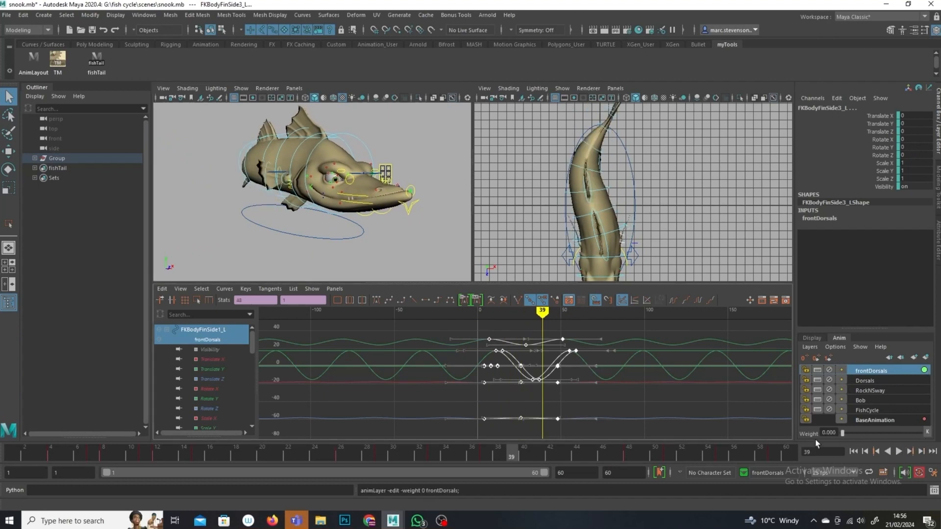
alt+drag(397, 233, 271, 259)
drag(42, 455, 14, 394)
alt+drag(442, 219, 451, 243)
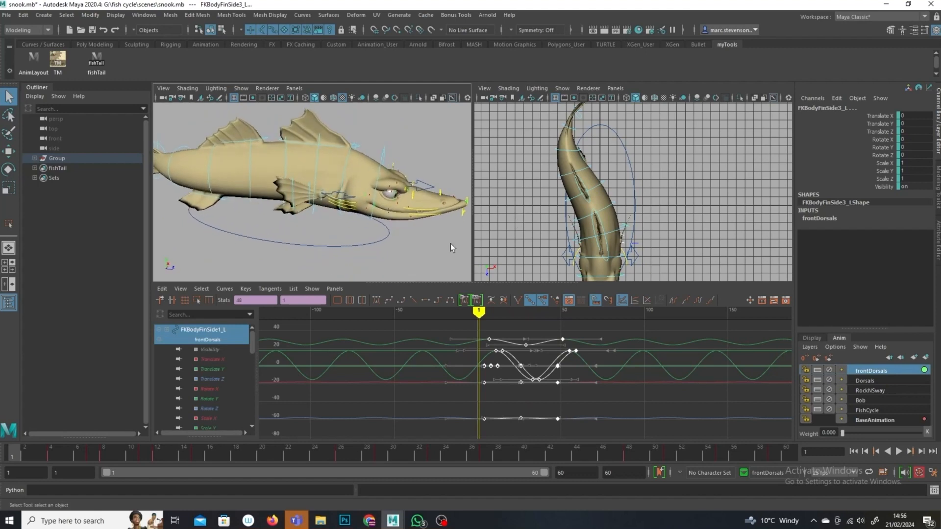
drag(845, 437, 857, 434)
Step: Play the animation again to review the reduced fin motion from different angles
alt+drag(301, 218, 179, 212)
key(alt+v)
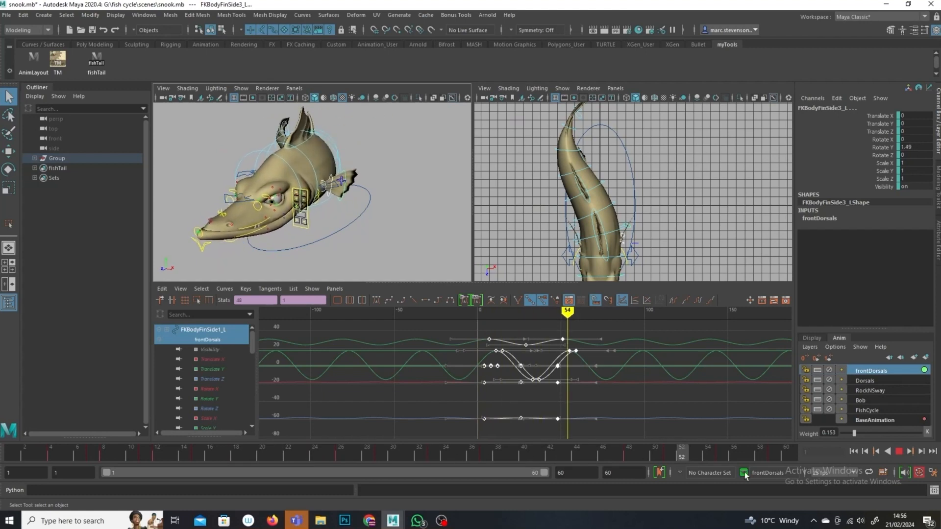
key(alt+v)
alt+drag(435, 213, 325, 223)
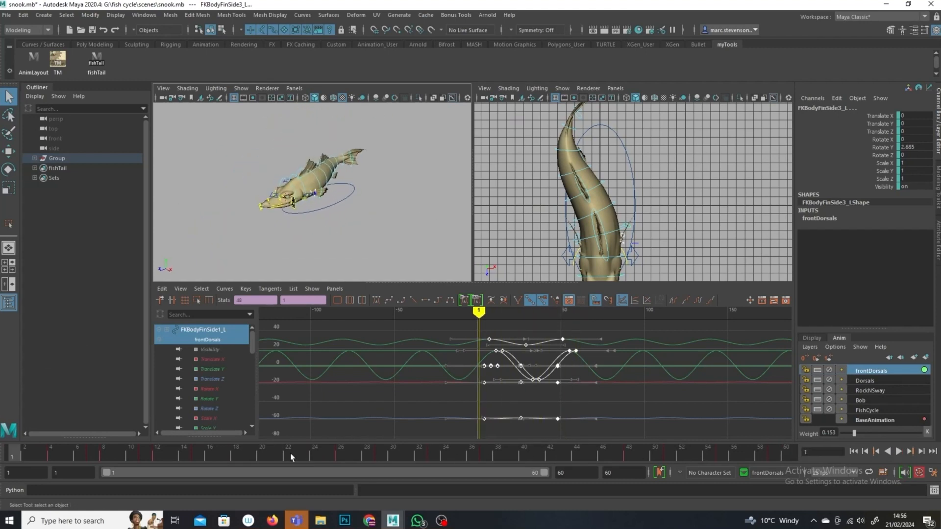
drag(70, 446, 787, 453)
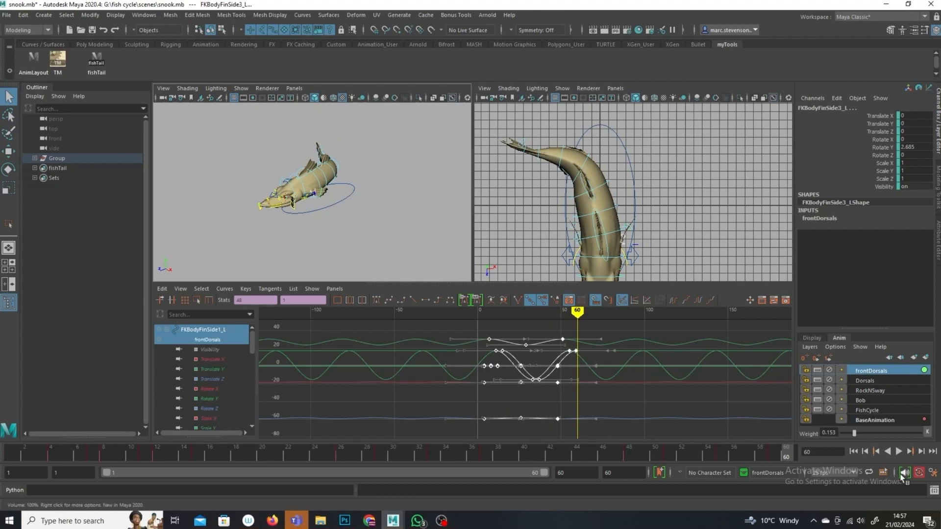
click(898, 452)
alt+drag(380, 223, 429, 219)
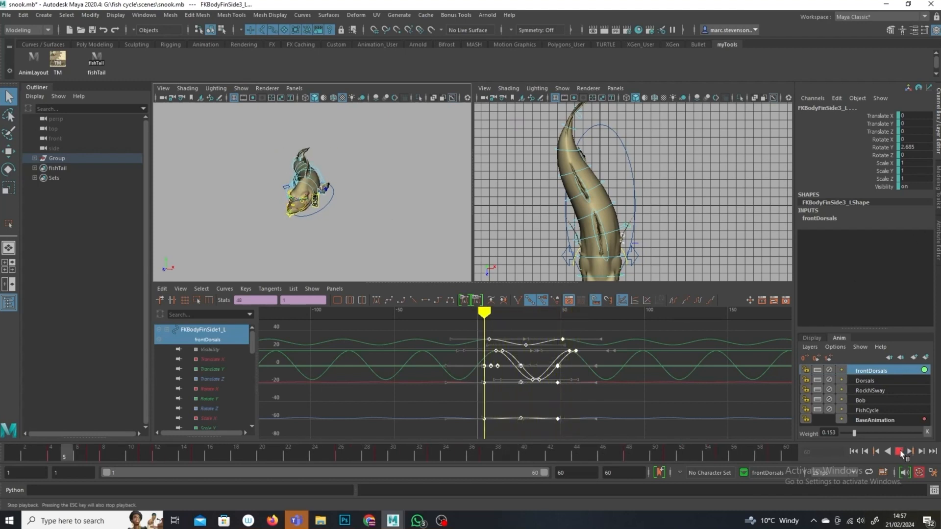
key(Escape)
alt+drag(379, 280, 362, 228)
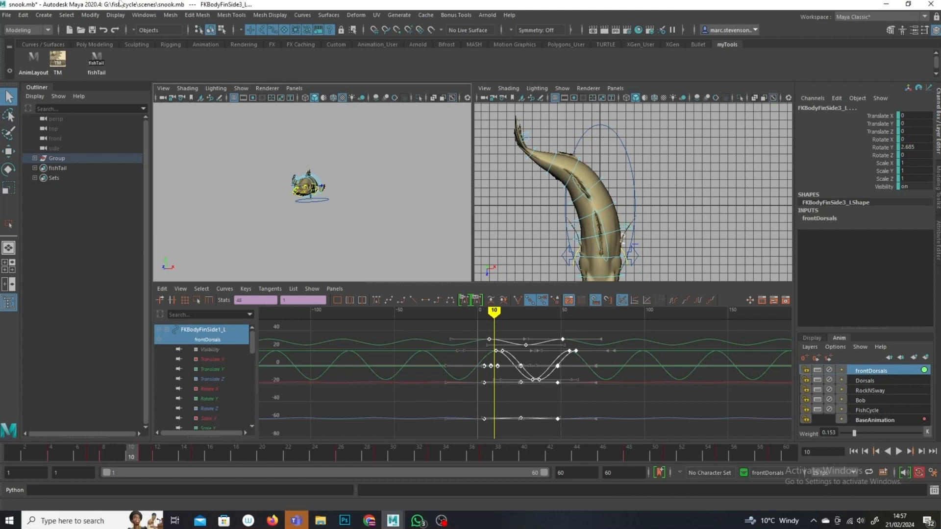
Step: Create a polygon plane and set its scale to 1000 on X, Y and Z
click(44, 14)
mouse_move(93, 49)
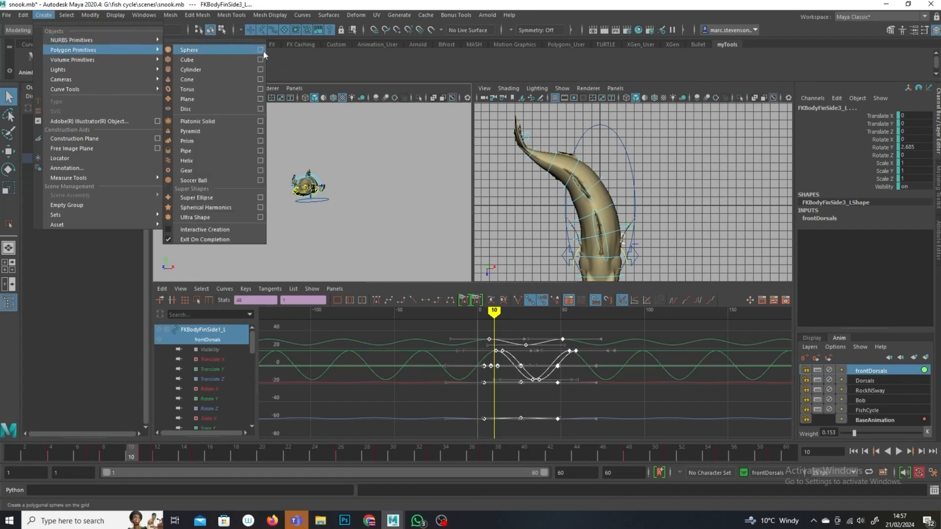
click(9, 188)
drag(313, 200, 786, 310)
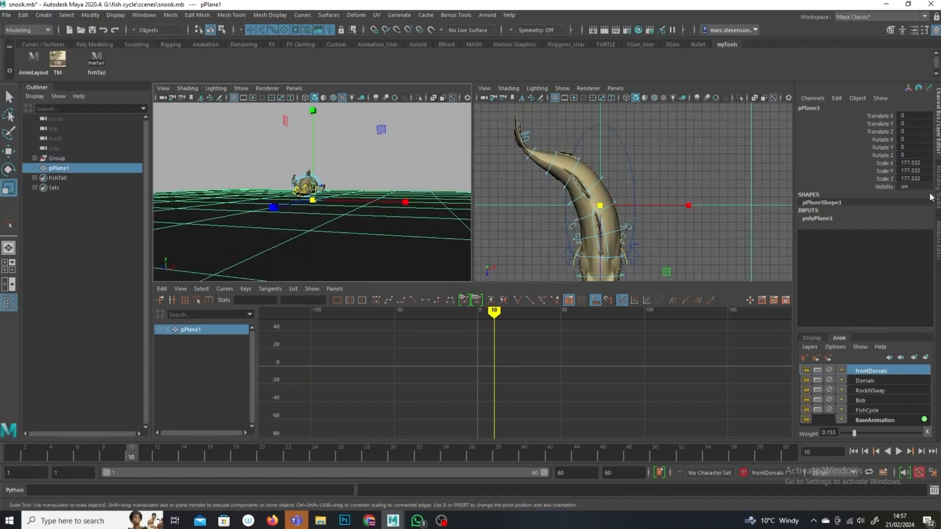
drag(909, 164, 926, 179)
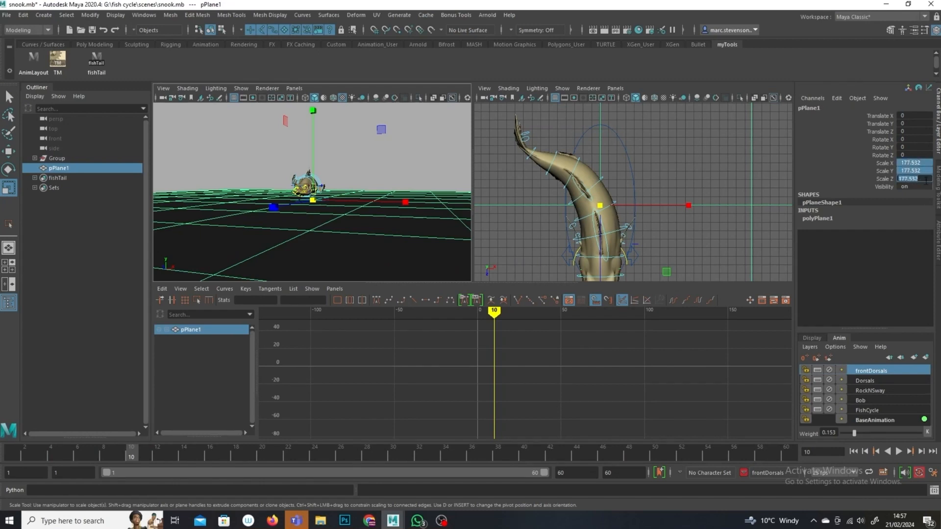
text(1000)
key(Return)
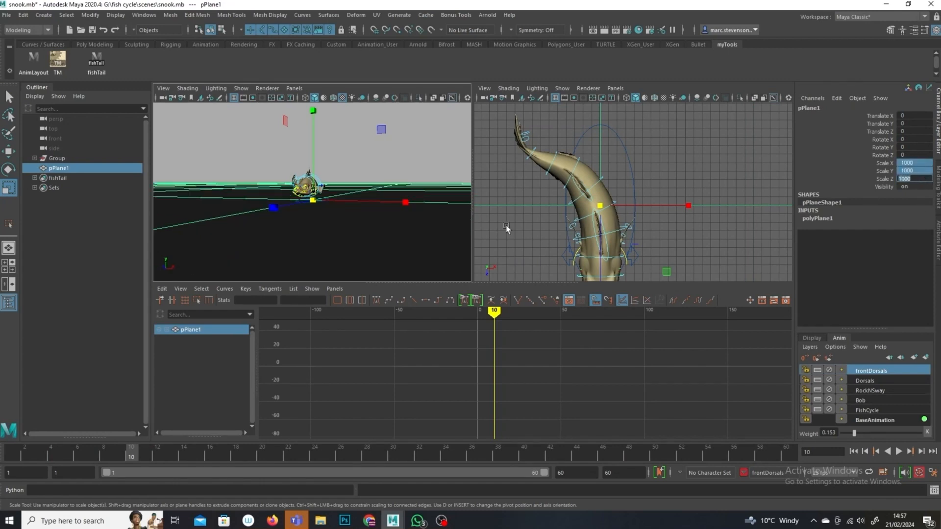
alt+right_drag(375, 166, 417, 193)
alt+drag(417, 191, 409, 208)
click(429, 153)
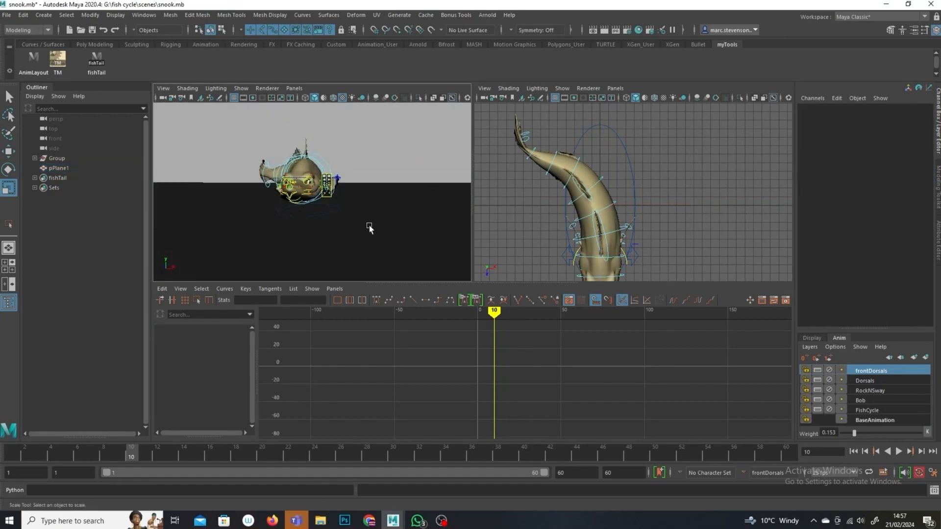
click(354, 237)
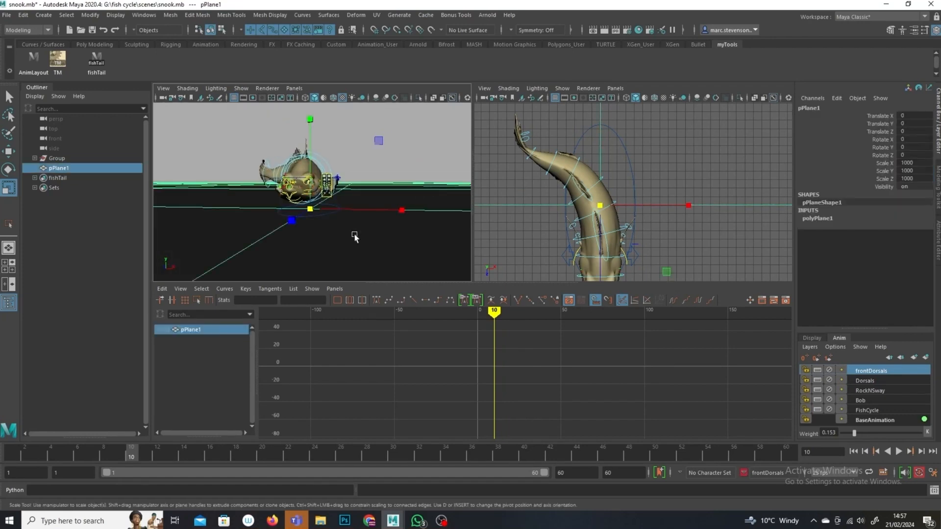
click(639, 31)
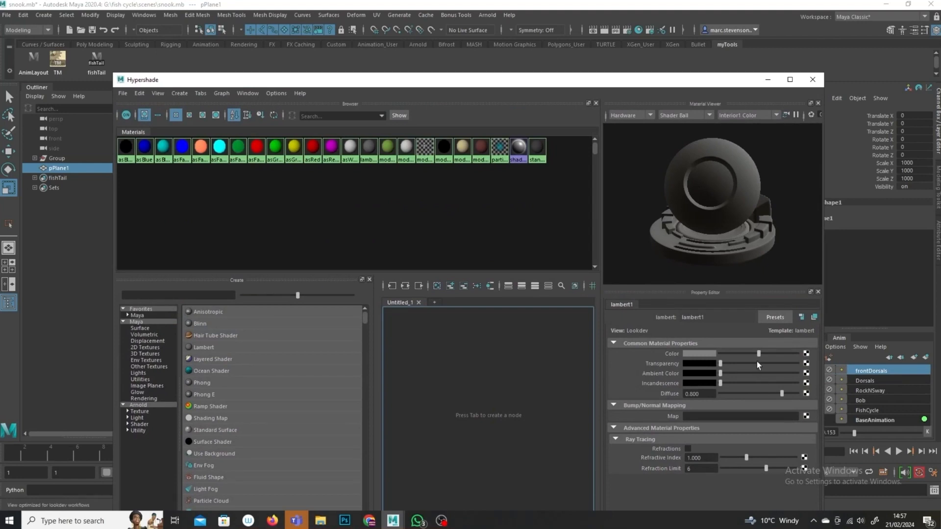
drag(758, 353, 783, 358)
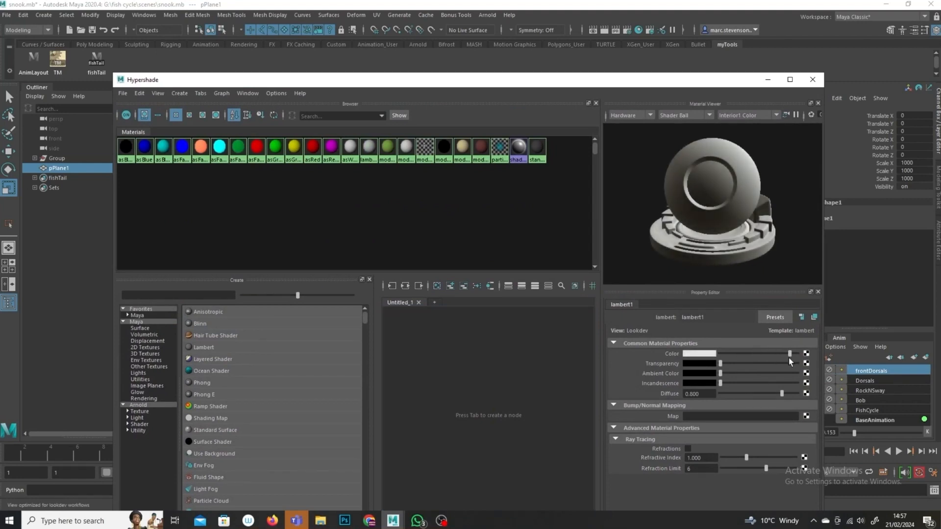
click(768, 79)
click(447, 154)
alt+drag(446, 154, 374, 189)
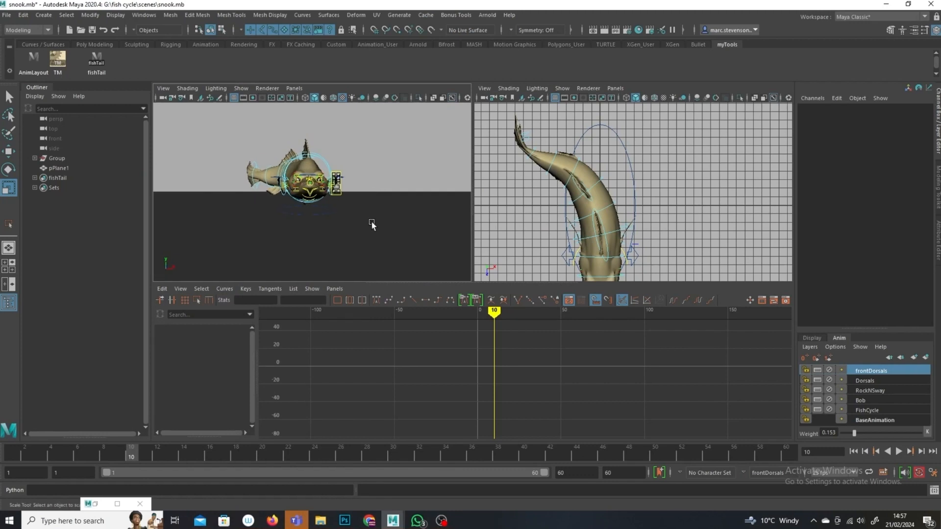
Step: Create a new camera in the scene
click(44, 15)
mouse_move(85, 80)
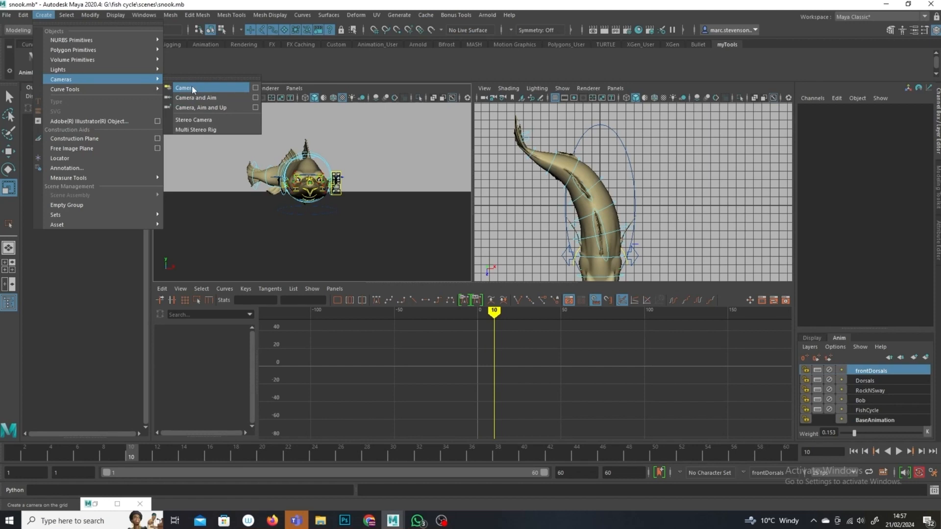
click(192, 88)
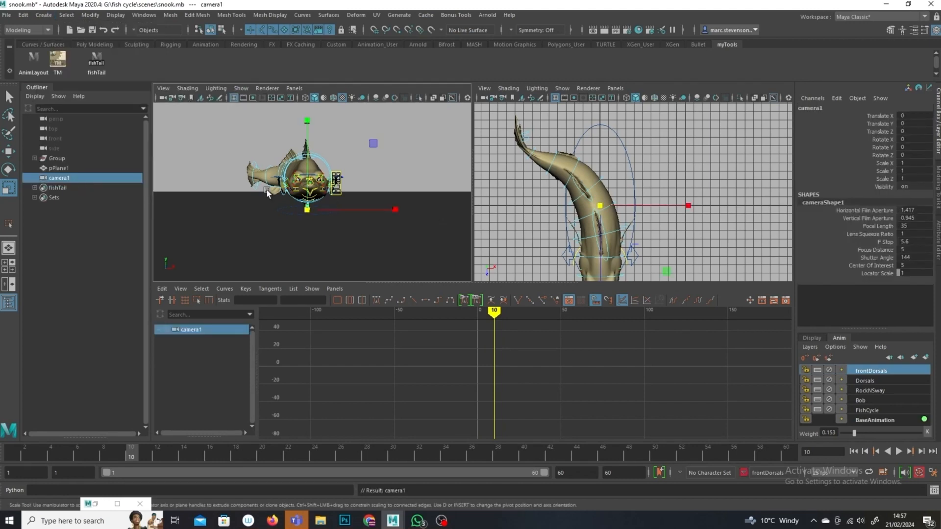
Step: Look through the new camera in the right viewport and position it to frame the fish from the front
middle_drag(75, 178, 718, 261)
alt+right_drag(717, 261, 639, 238)
mouse_move(639, 238)
alt+mouse_down()
mouse_move(591, 243)
mouse_move(648, 240)
mouse_move(631, 240)
alt+mouse_up()
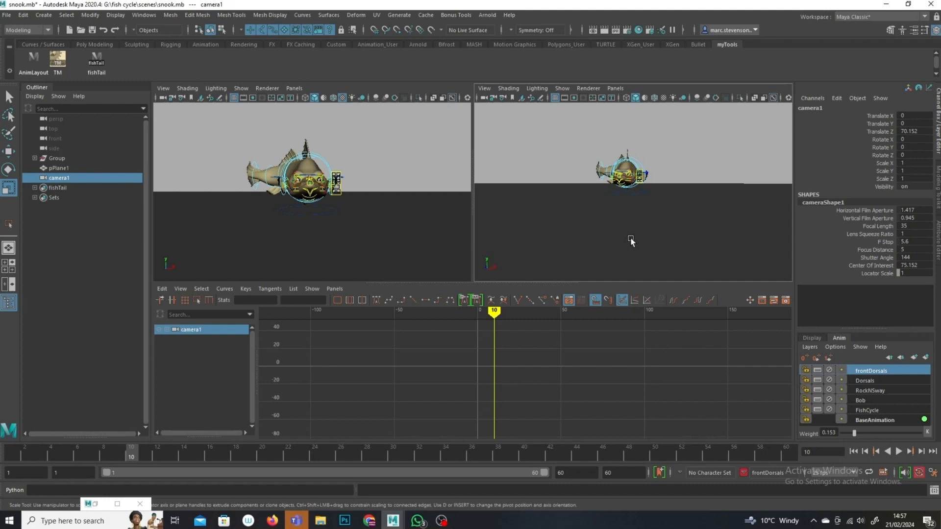
Step: Switch the left viewport back to the perspective camera and orbit out to see the new camera
click(294, 88)
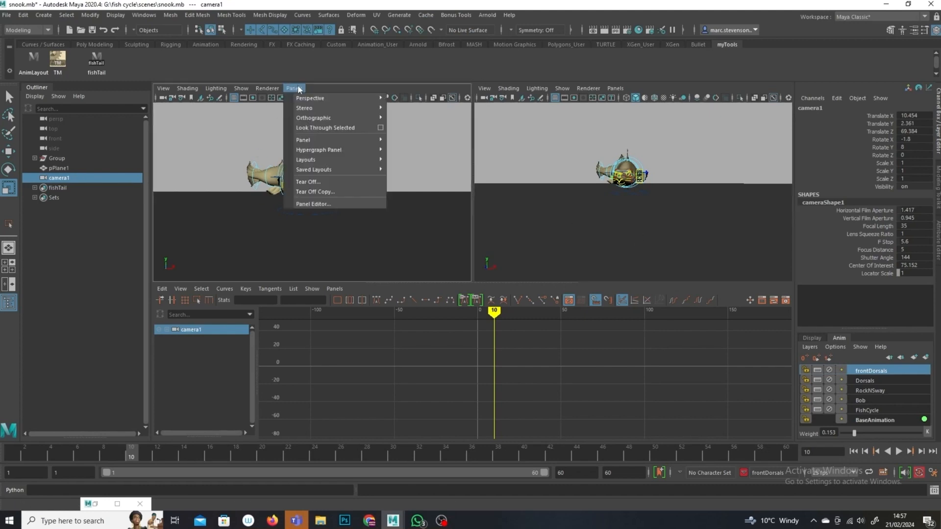
mouse_move(343, 98)
click(420, 107)
alt+right_drag(405, 212, 337, 213)
alt+drag(337, 213, 331, 208)
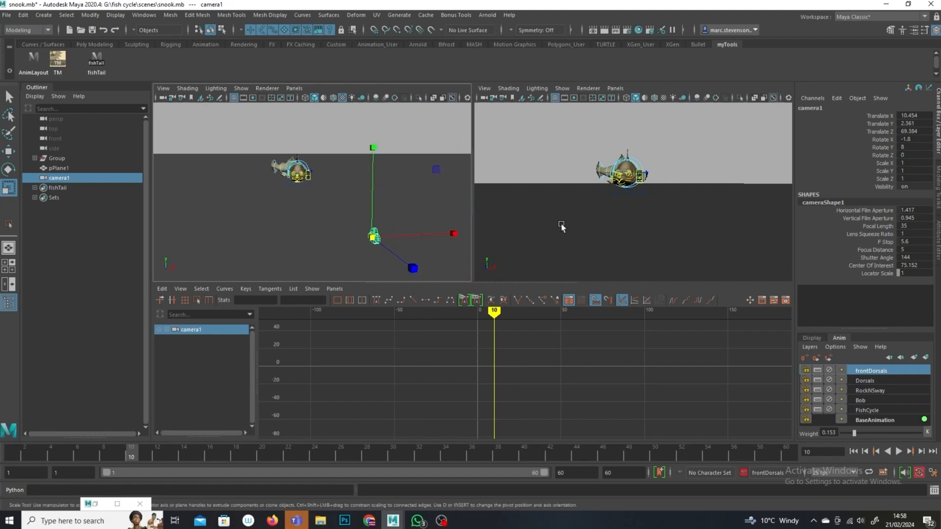
Step: Turn on the resolution gate in the camera viewport
click(485, 89)
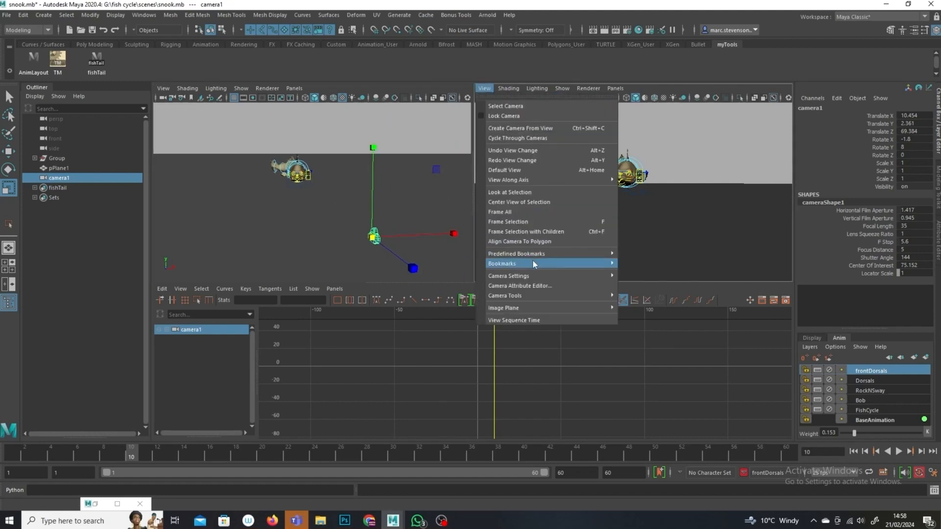
mouse_move(538, 277)
click(650, 336)
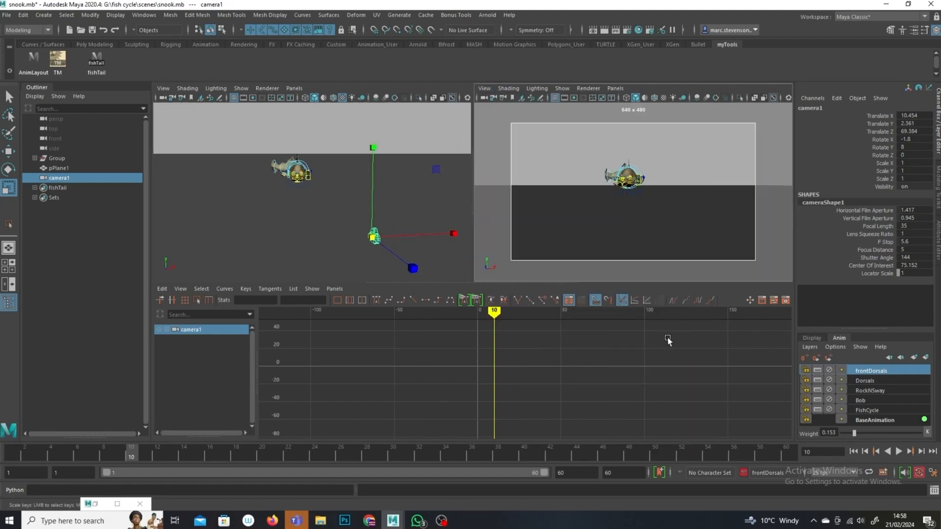
Step: Hide NURBS curves in the camera viewport and play back the animation to preview the shot
click(560, 89)
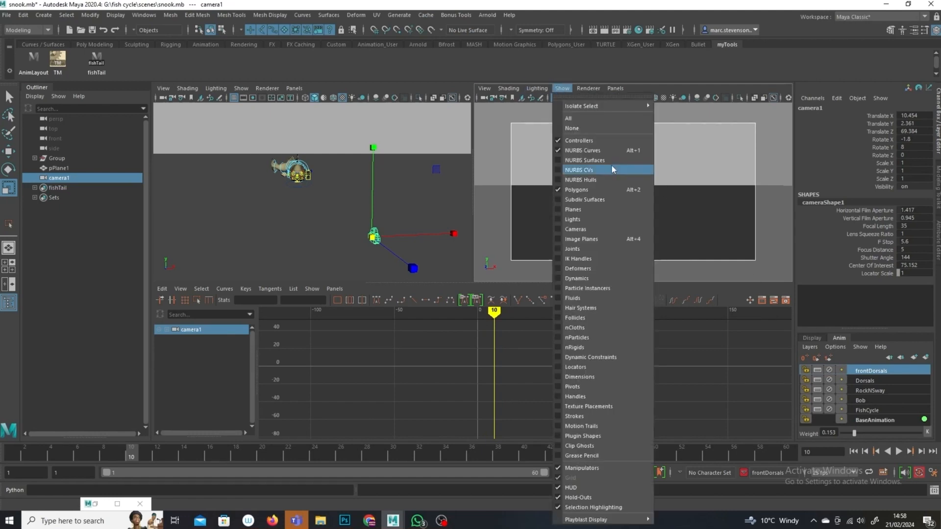
click(607, 152)
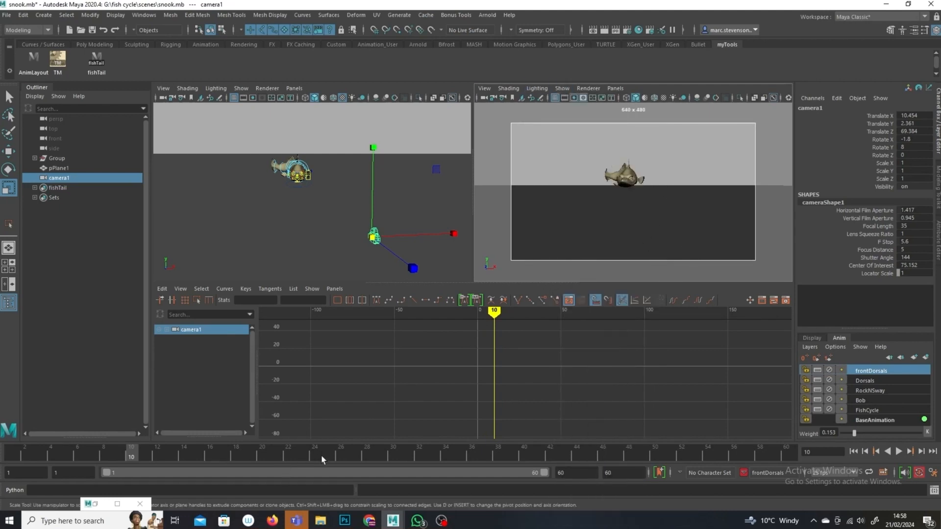
key(alt+v)
key(alt+v)
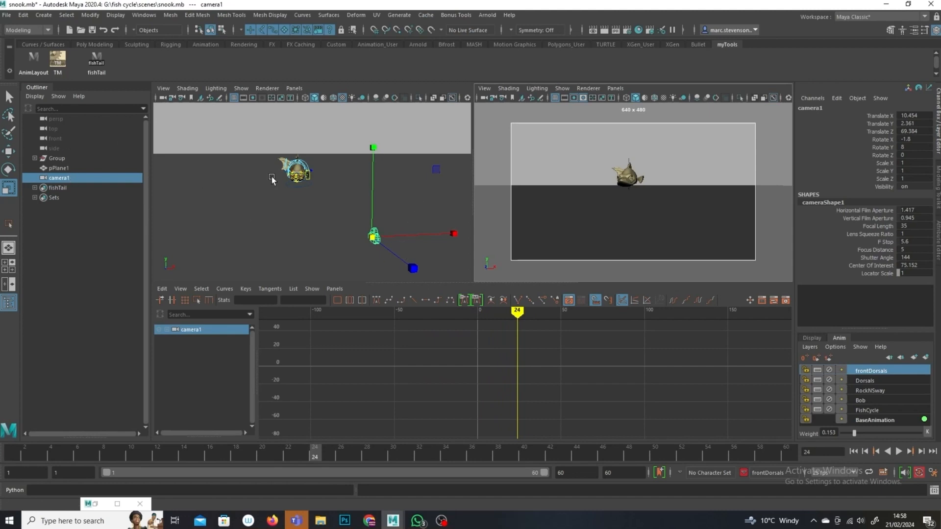
Step: Put the ground plane on a new display layer and set that layer to reference
click(296, 191)
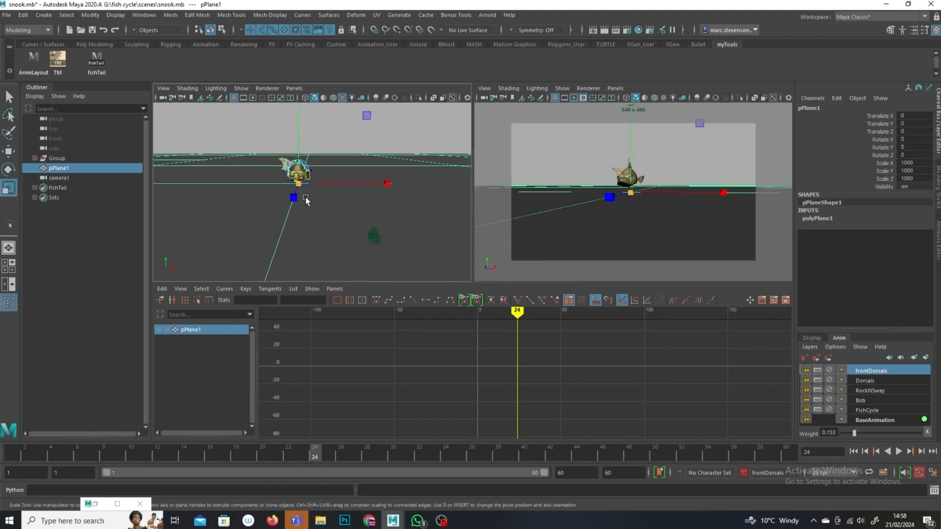
key(q)
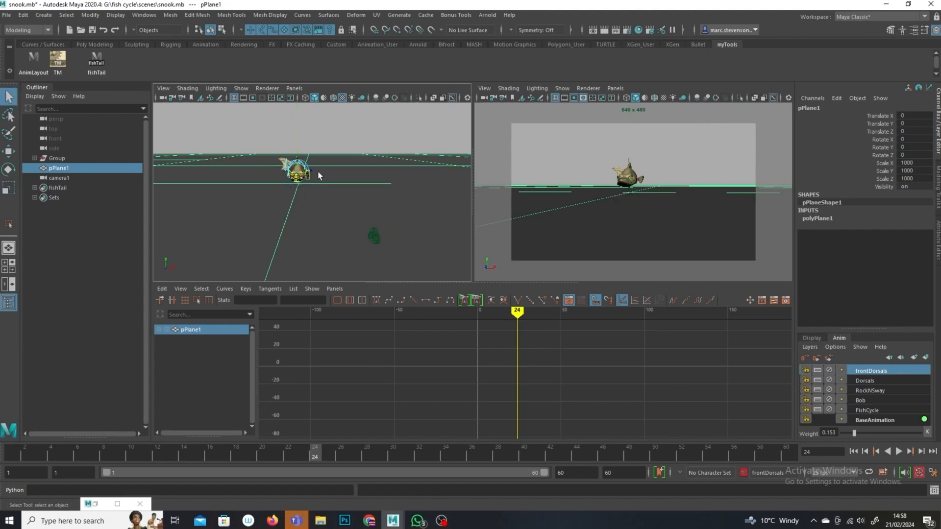
click(812, 338)
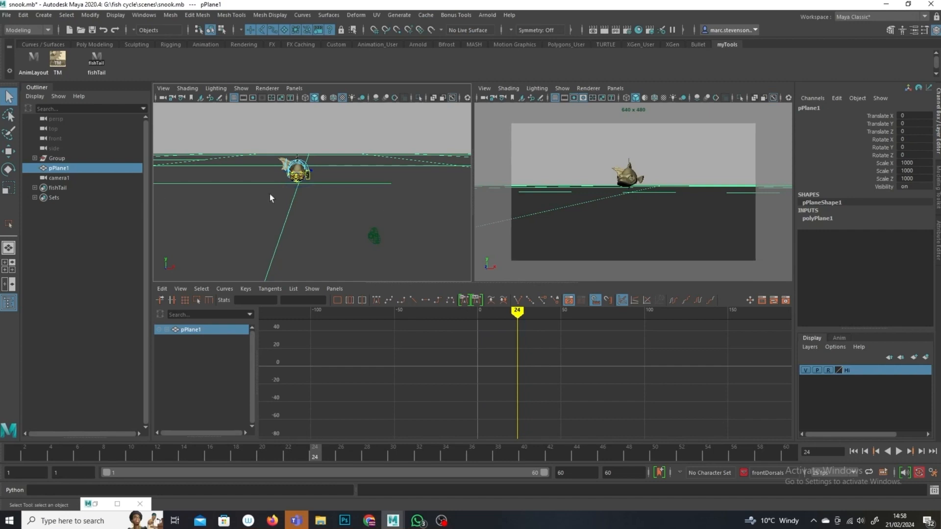
click(925, 357)
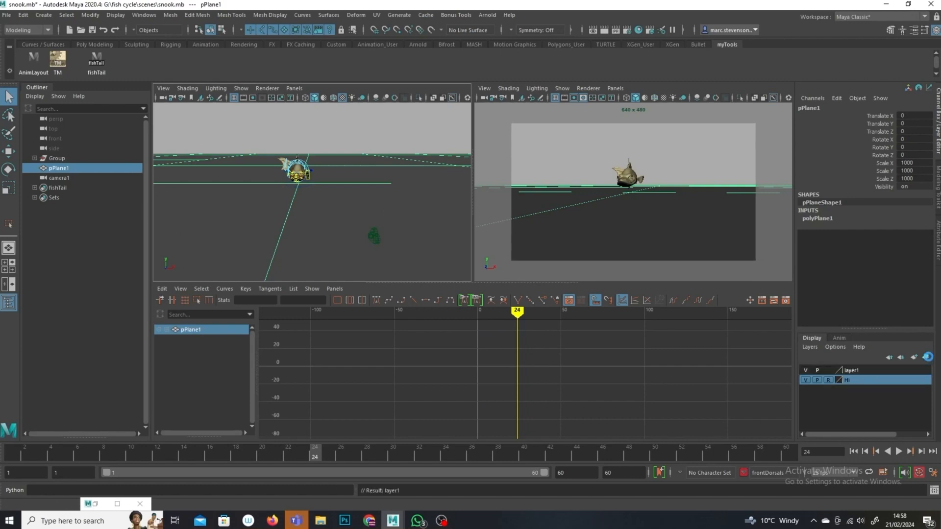
click(829, 371)
click(828, 371)
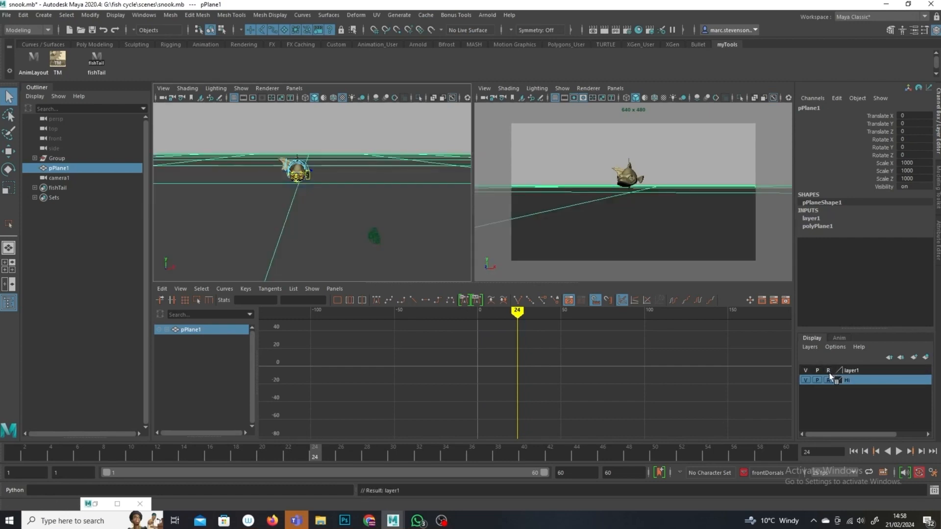
click(323, 205)
Step: Scale the new camera to 5 on X, Y and Z
click(372, 242)
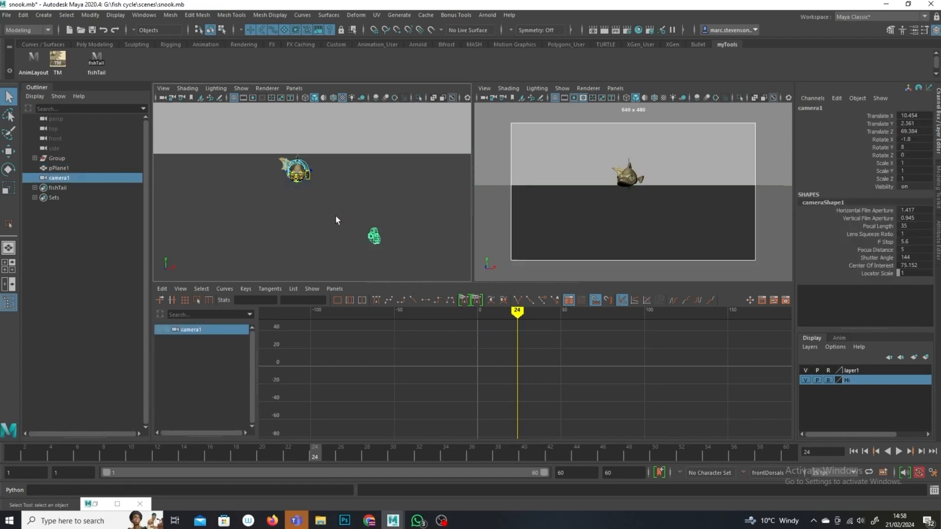
click(292, 185)
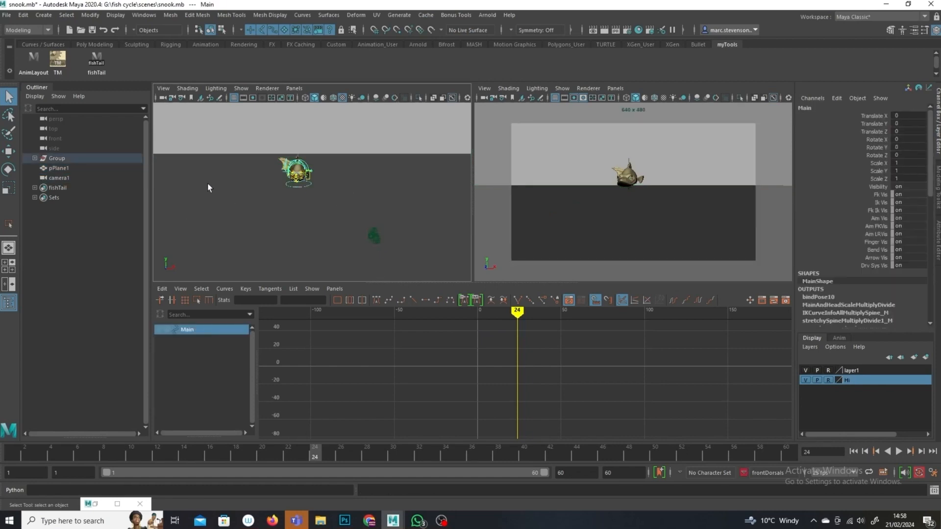
click(9, 151)
alt+drag(336, 179, 351, 255)
scroll(347, 230, down, 6)
alt+middle_drag(347, 227, 349, 189)
scroll(343, 213, up, 5)
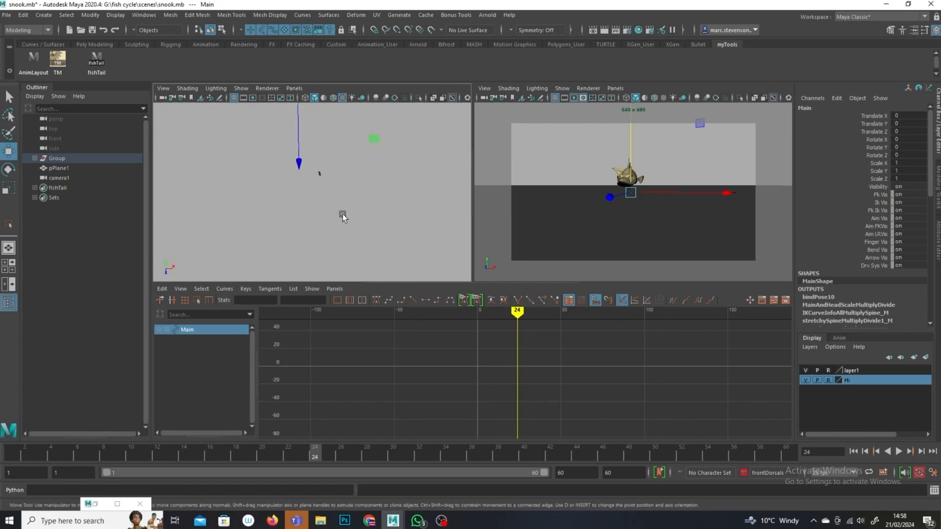
click(319, 177)
drag(912, 163, 926, 180)
text(10)
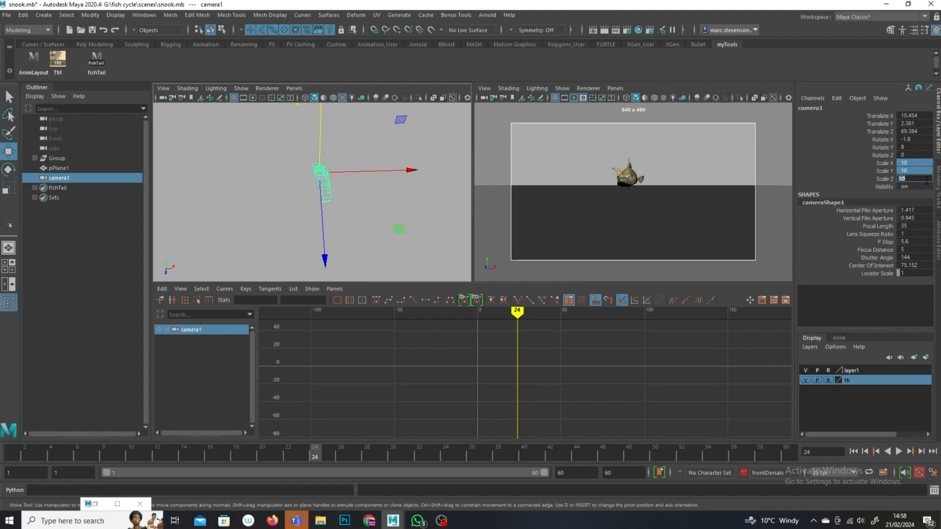
mouse_move(265, 231)
alt+mouse_down()
mouse_move(186, 208)
mouse_move(292, 180)
mouse_move(293, 223)
mouse_move(262, 217)
mouse_move(275, 242)
alt+mouse_up()
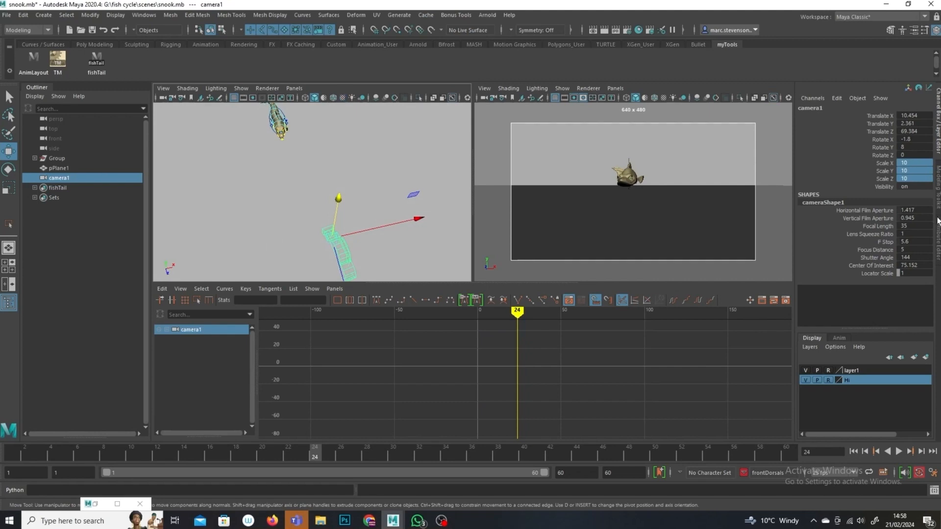
double_click(910, 178)
key(Return)
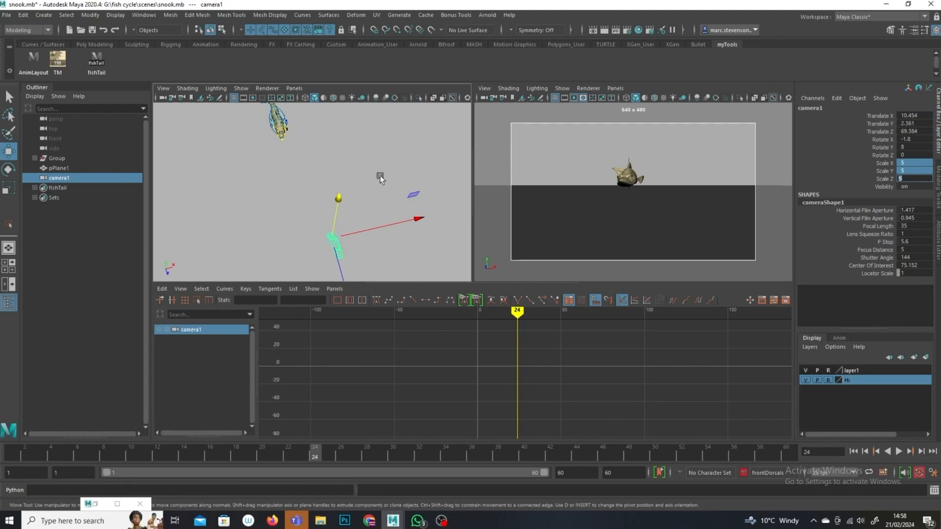
Step: Select the fish rig's Main control, frame it in the perspective view and show the animation layers
alt+drag(378, 177, 366, 195)
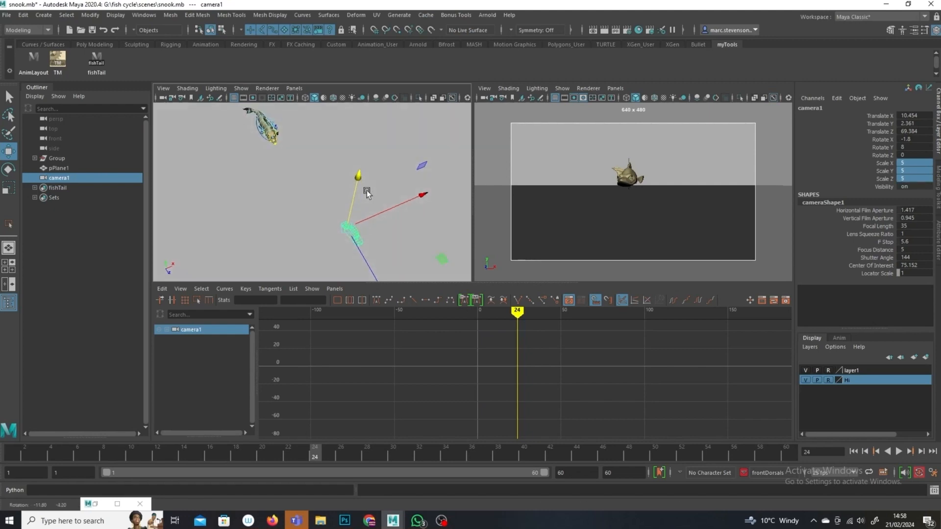
click(259, 133)
click(254, 128)
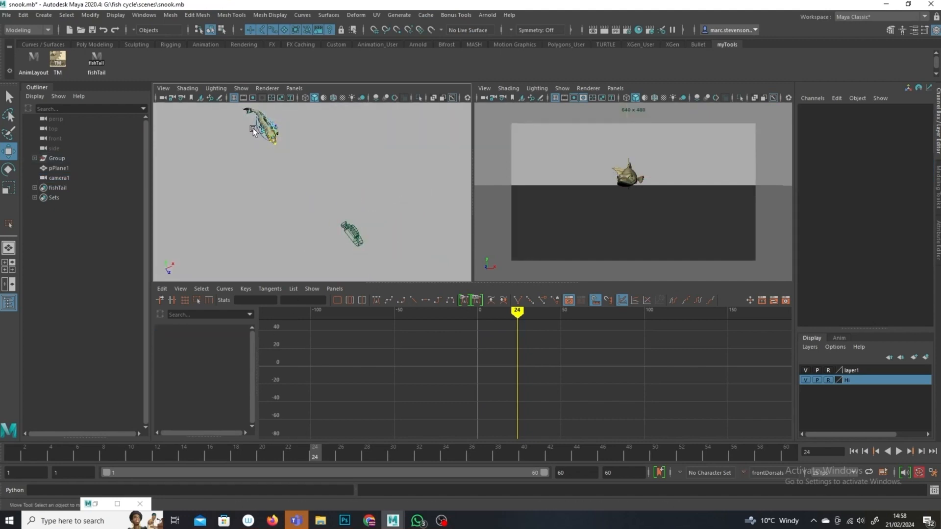
click(261, 137)
alt+drag(273, 162, 283, 144)
alt+right_drag(284, 144, 324, 198)
key(f)
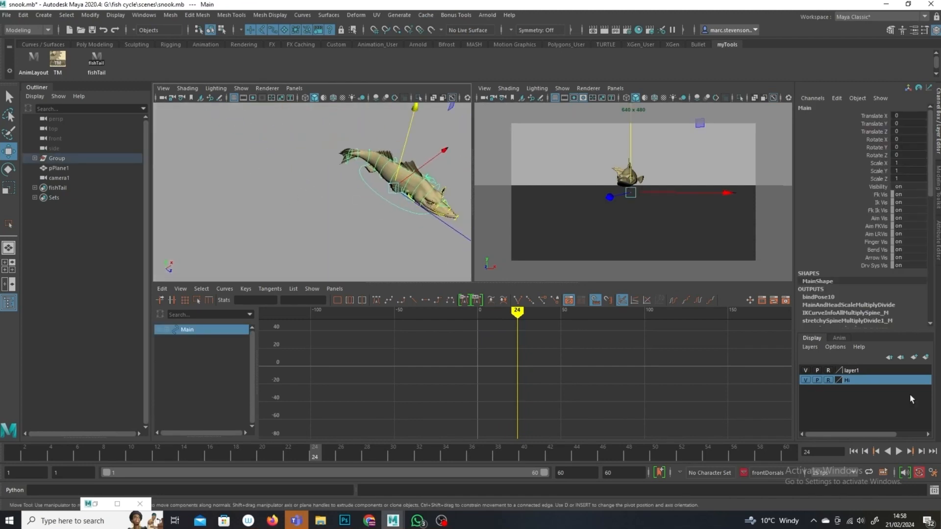
click(839, 338)
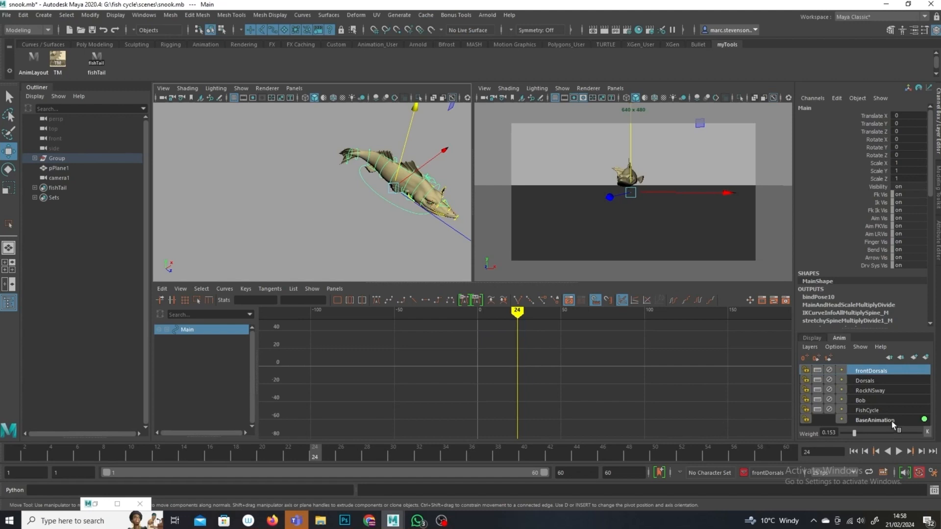
alt+drag(402, 232, 307, 262)
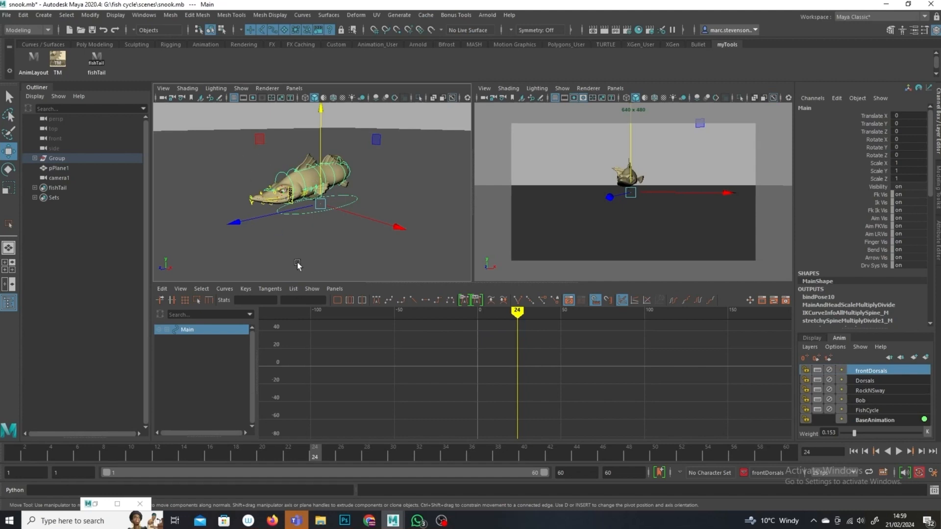
Step: At frame 1, move the fish's Main control back to a starting position behind the camera's view
click(15, 452)
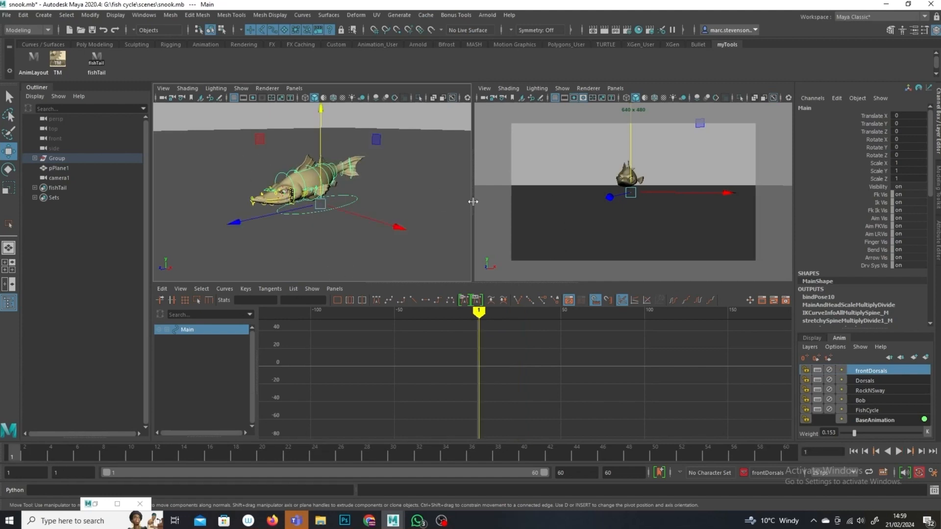
drag(233, 223, 423, 190)
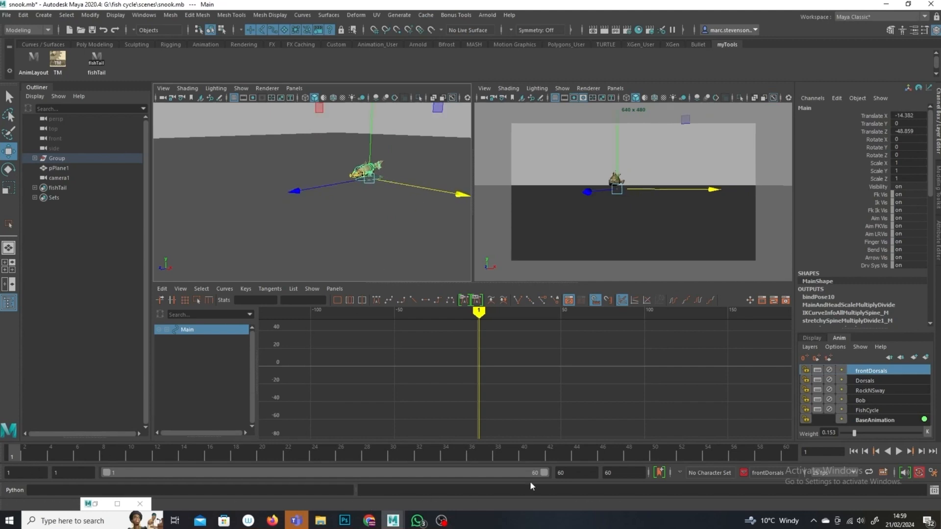
Step: Set the playback end and animation end of the time range to 250 frames
double_click(571, 472)
text(200)
key(Return)
text(300)
key(Return)
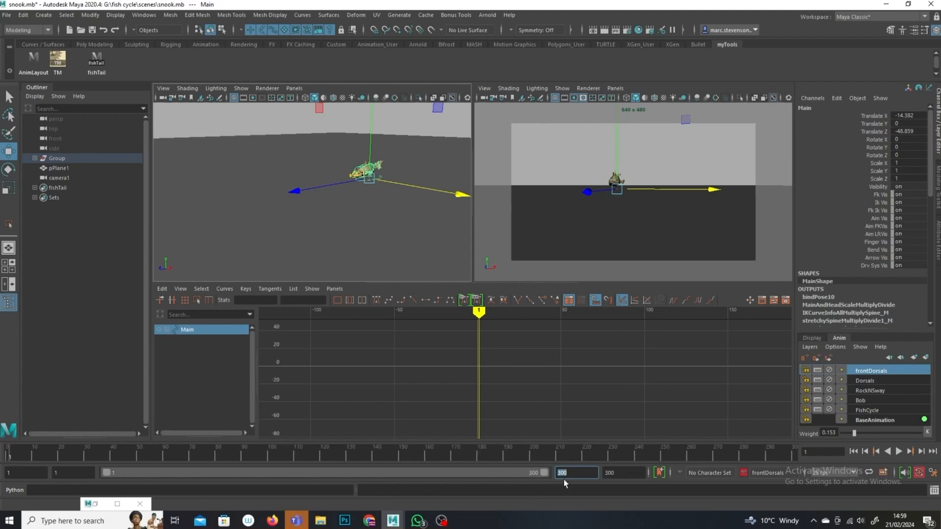
text(250)
key(Return)
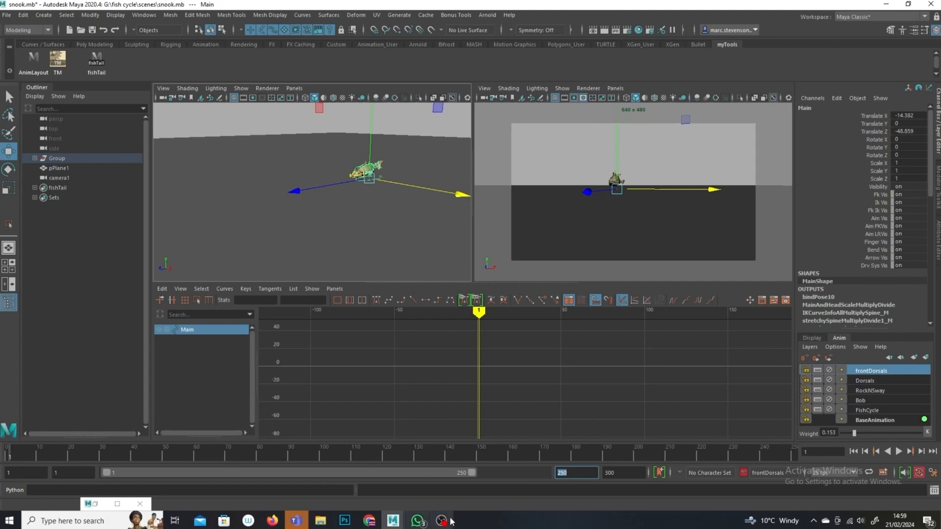
key(Tab)
text(2)
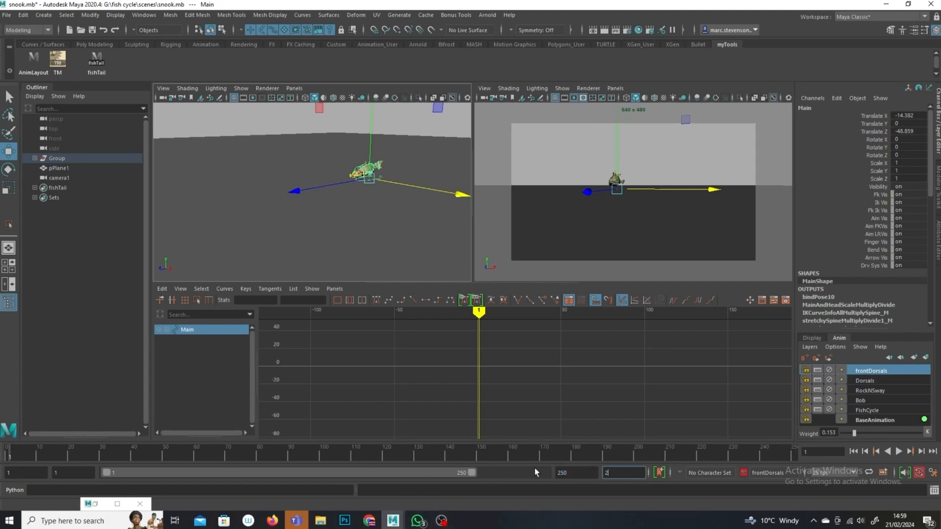
text(50)
key(Return)
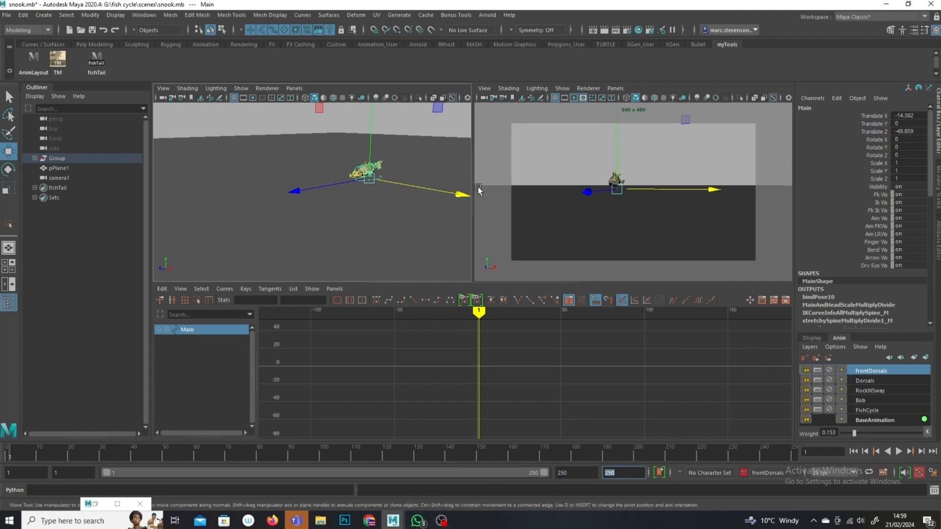
Step: Key the Main control's starting position at frame 1
alt+drag(405, 231, 361, 231)
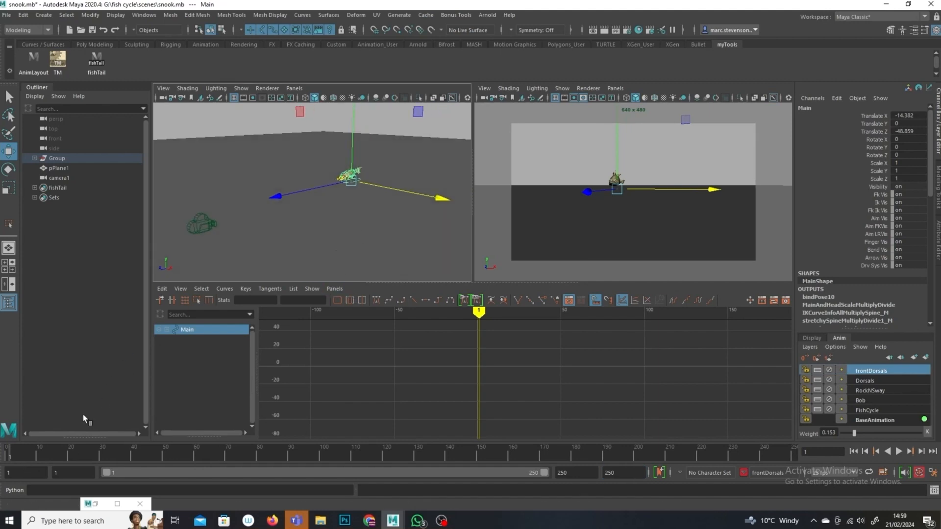
key(s)
Step: Try moving and rotating the fish forward at frame 1, then undo those changes
drag(275, 193, 180, 234)
drag(354, 214, 381, 235)
drag(205, 219, 167, 241)
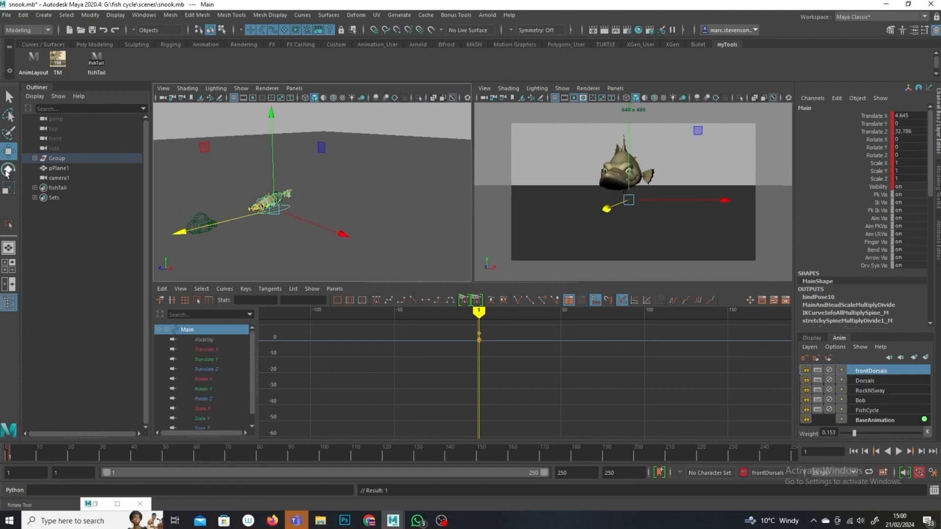
key(e)
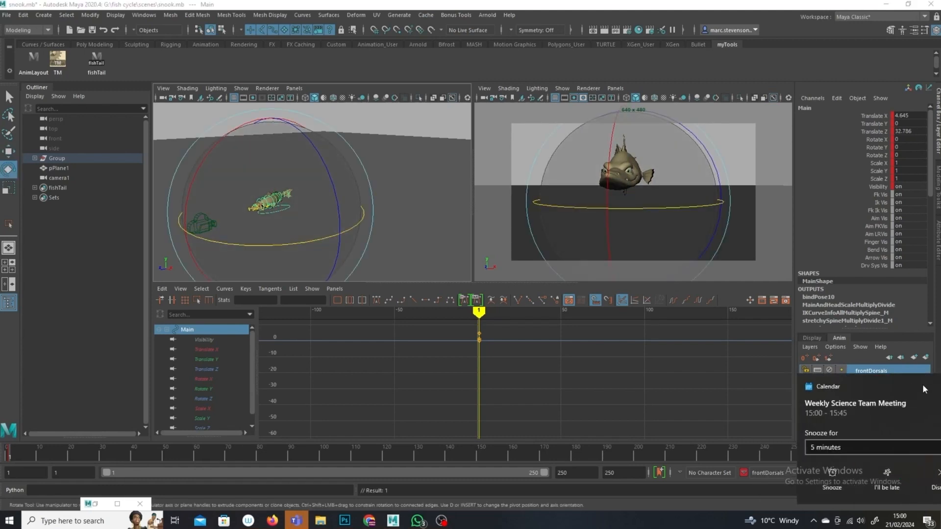
drag(283, 248, 329, 272)
key(a)
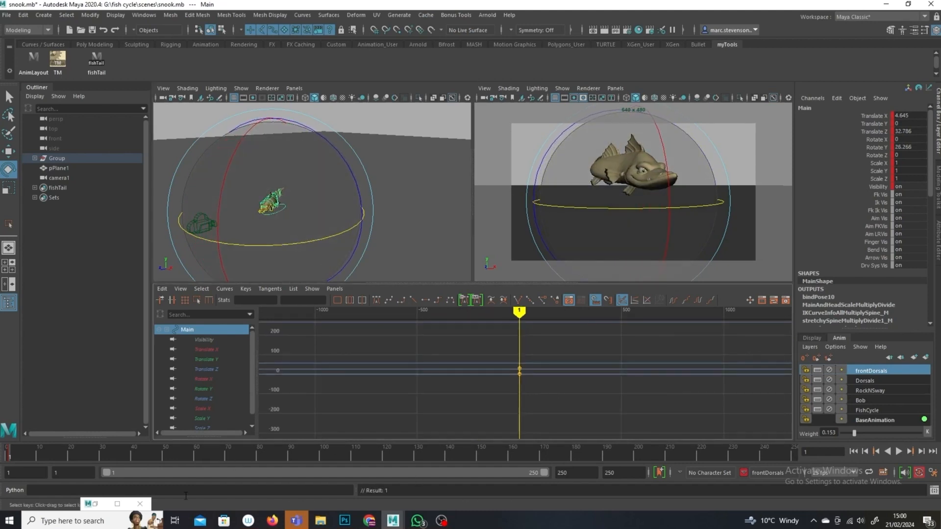
key(ctrl+z)
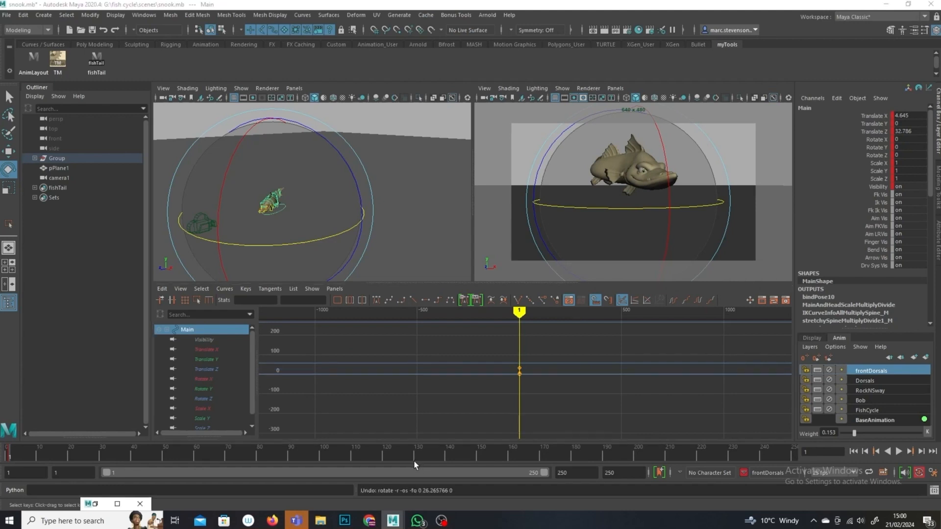
key(ctrl+z)
key(ctrl+z)
key(ctrl+z)
key(ctrl+z)
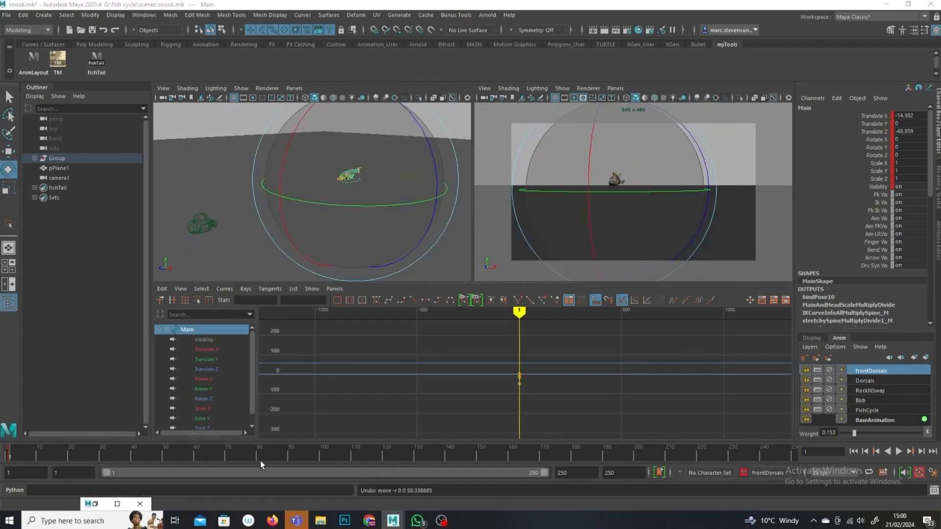
Step: At frame 110, move the fish's Main control forward across the ground plane toward the camera
click(424, 457)
click(416, 456)
click(353, 457)
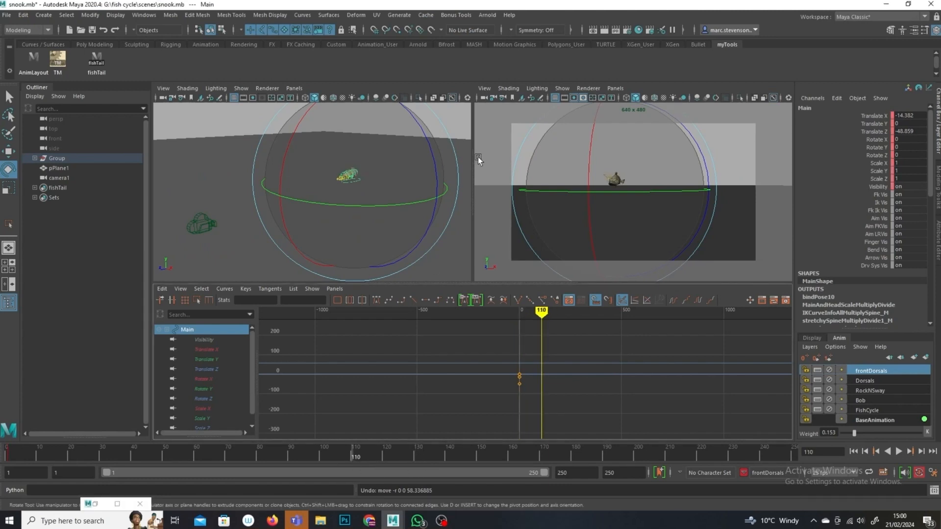
key(w)
drag(274, 200, 192, 228)
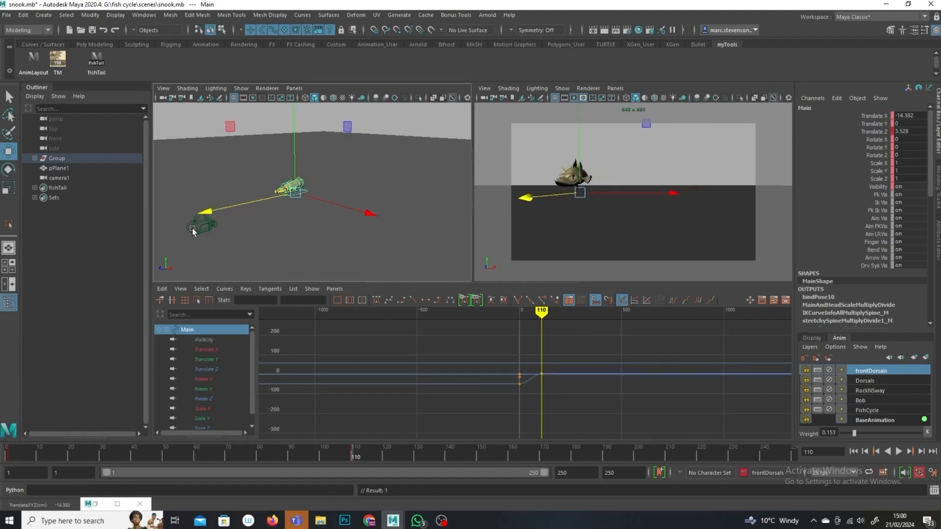
drag(372, 217, 384, 239)
drag(211, 221, 179, 248)
Step: Rotate the Main control about 30 degrees around Y at frame 110, undoing an accidental vertical nudge
key(e)
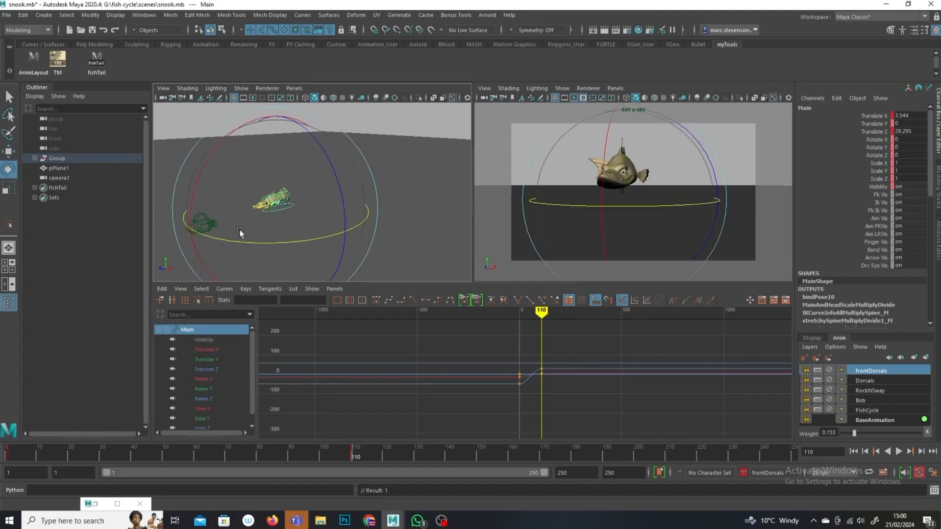
drag(276, 244, 332, 251)
drag(304, 210, 300, 206)
key(w)
click(278, 145)
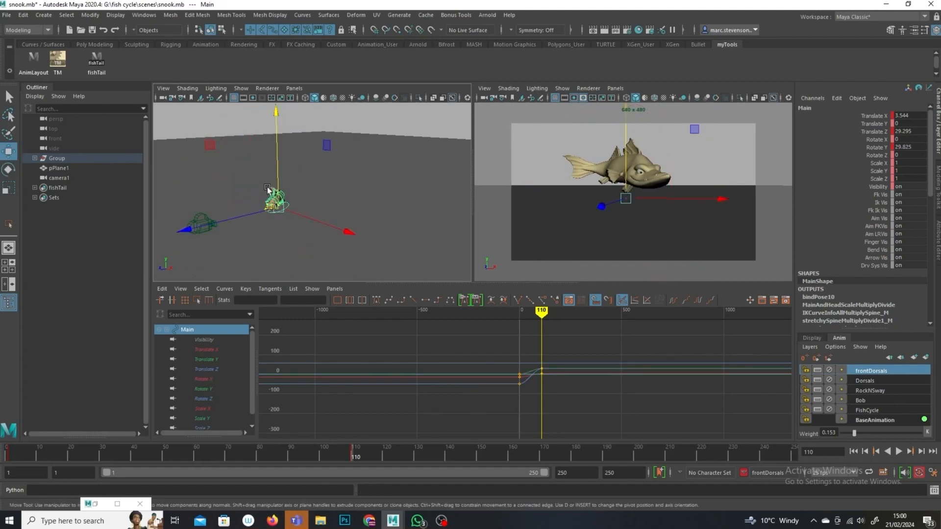
drag(278, 166, 278, 168)
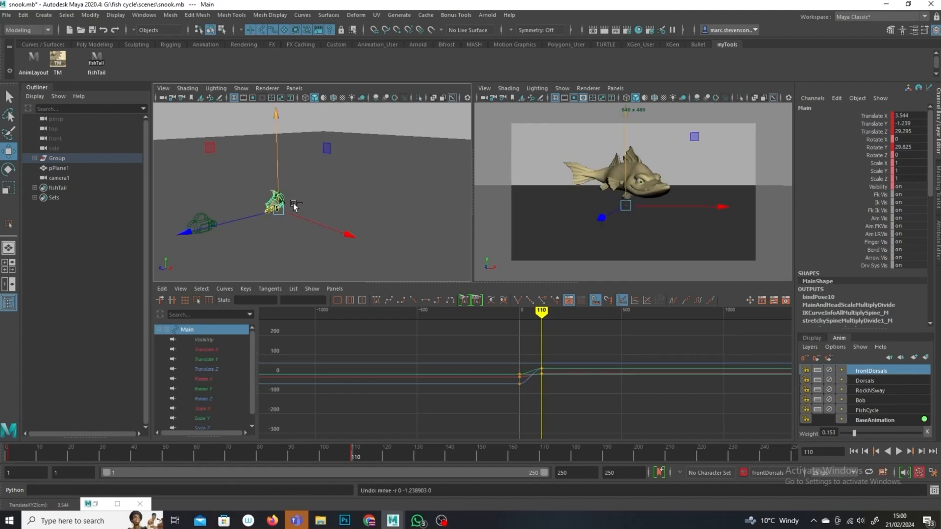
key(ctrl+z)
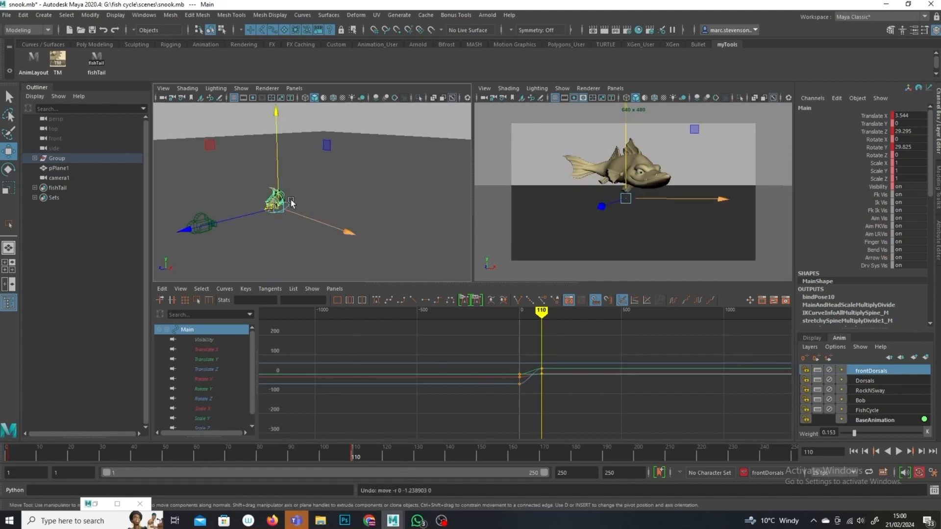
Step: Play back the animation from frame 1 to preview the fish swimming across the shot
click(13, 456)
mouse_move(519, 314)
mouse_down()
mouse_move(547, 313)
mouse_move(508, 314)
mouse_up()
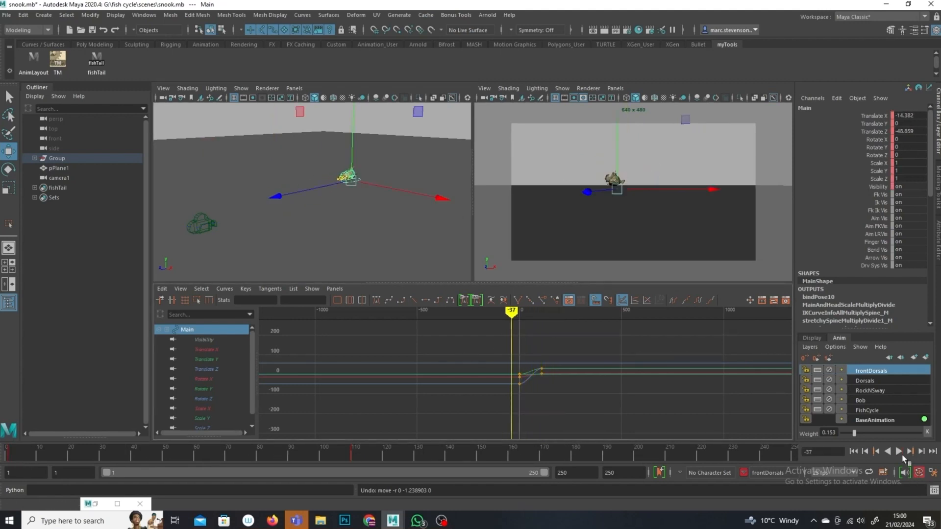
click(899, 452)
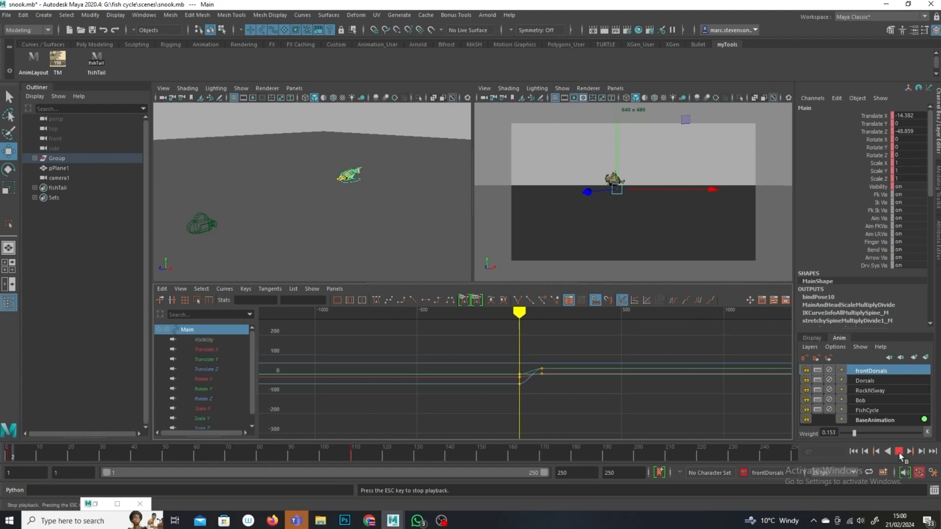
click(898, 451)
key(alt+shift+v)
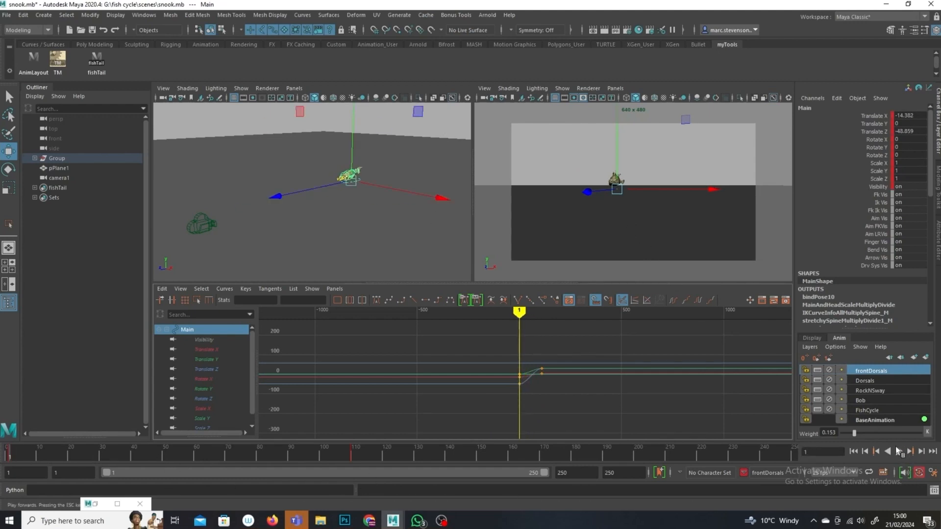
click(899, 451)
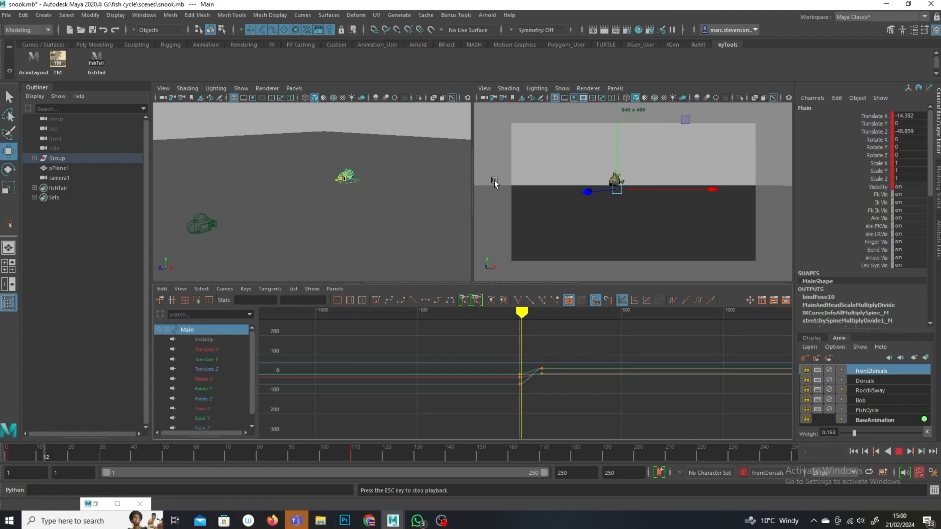
click(590, 233)
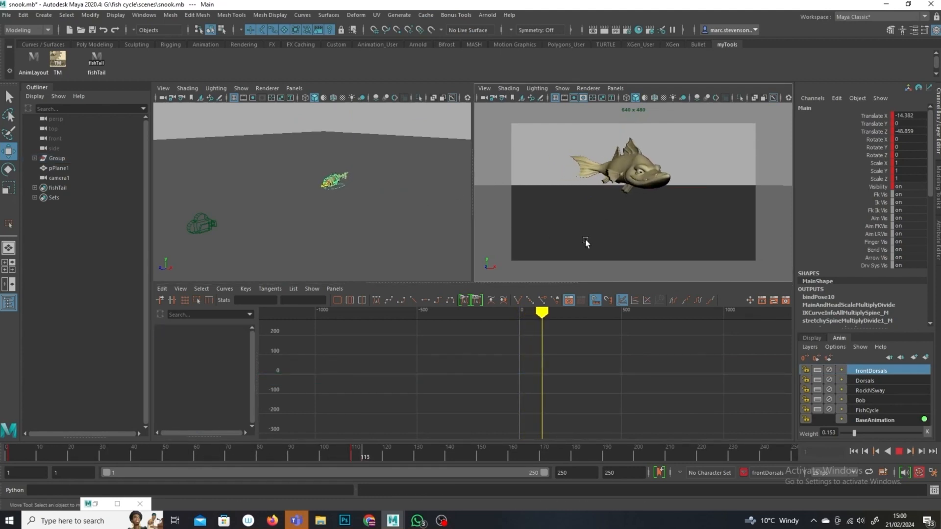
click(897, 451)
drag(228, 452, 8, 452)
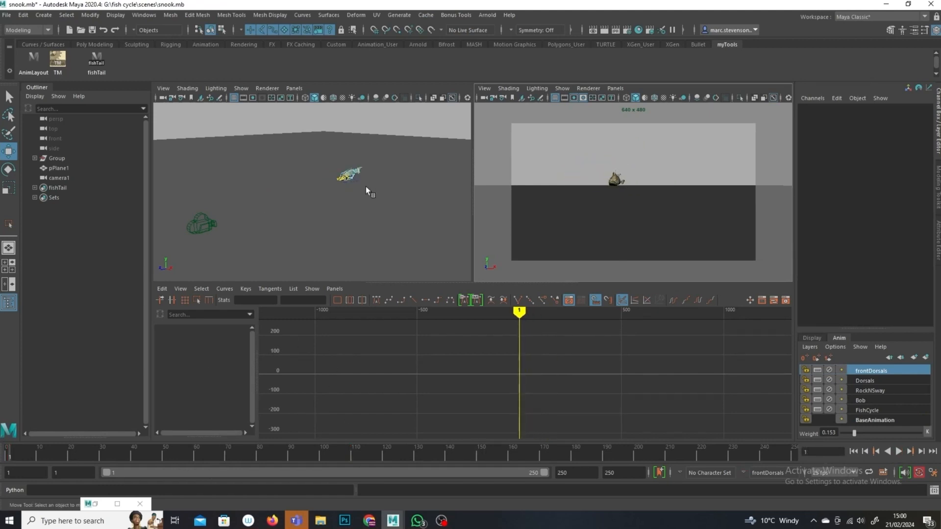
Step: Select the Main control's Translate X and Z curves and make the first keys' tangents linear
click(356, 180)
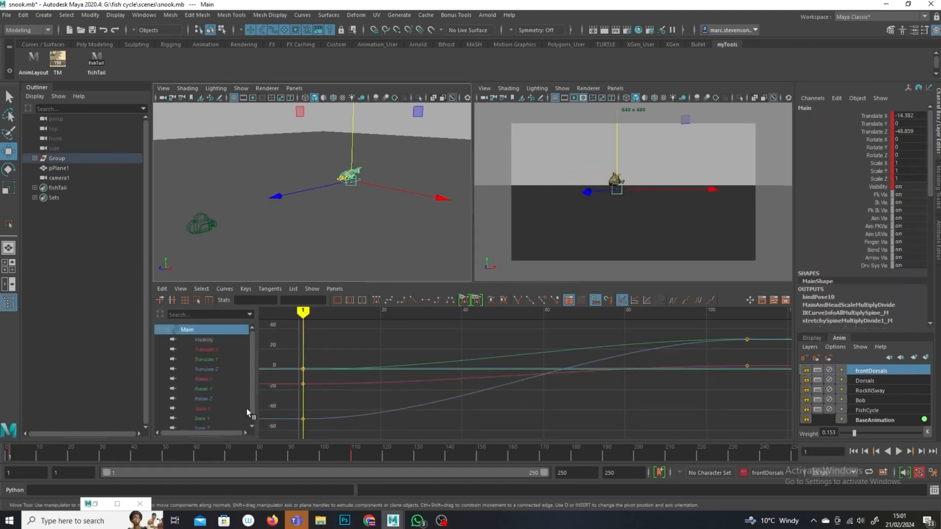
click(216, 370)
shift+click(217, 349)
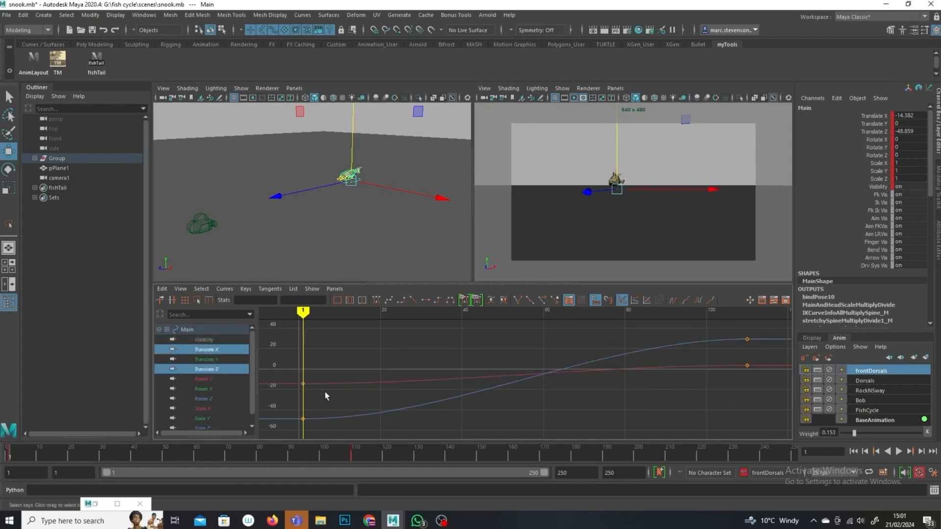
drag(263, 456, 272, 461)
click(414, 303)
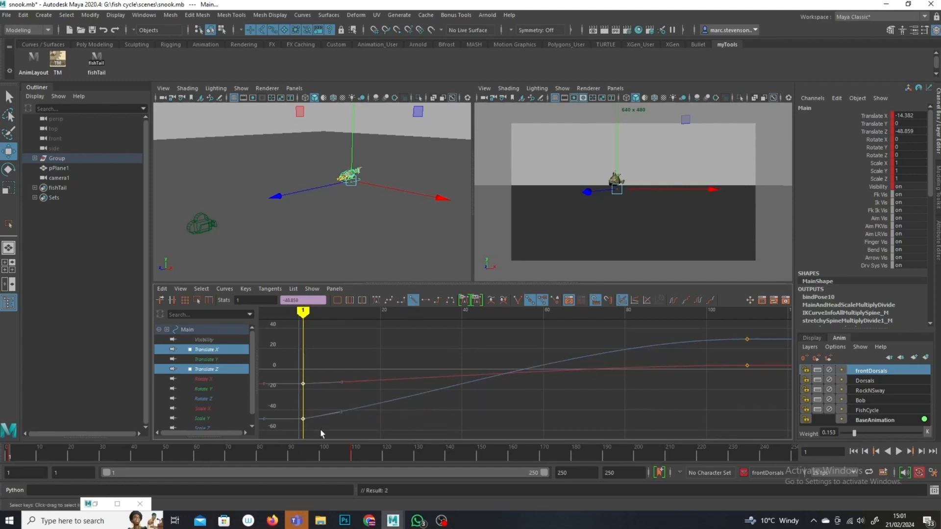
Step: Inspect the Translate Y, X and Z curves while scrubbing to frame 49
click(218, 360)
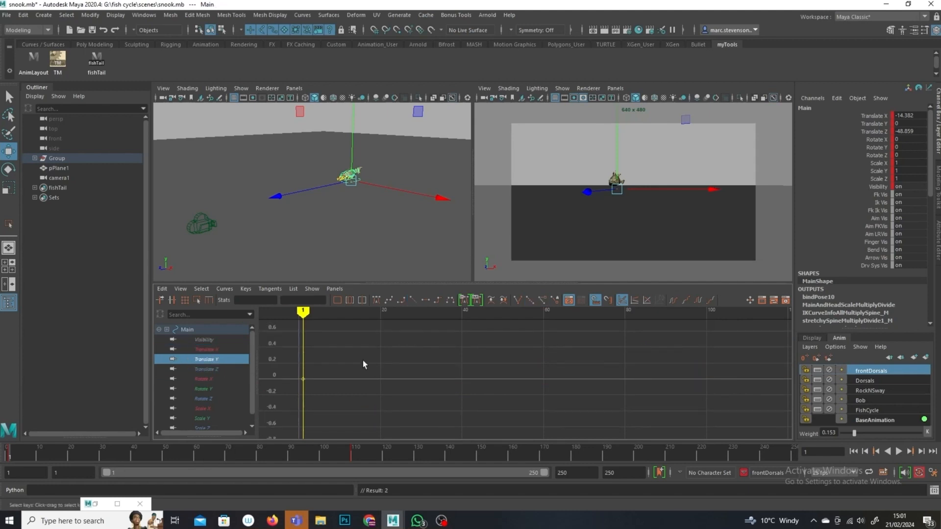
click(210, 351)
ctrl+click(211, 369)
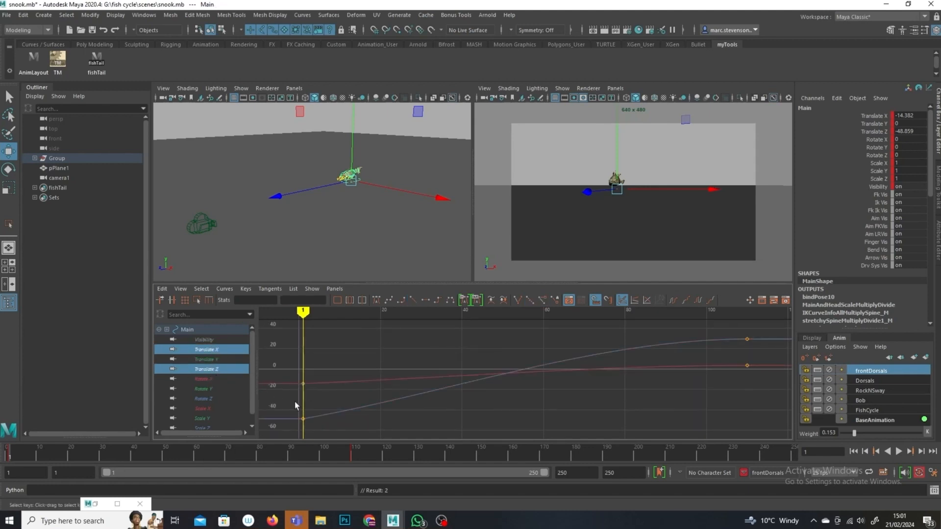
drag(301, 333, 498, 371)
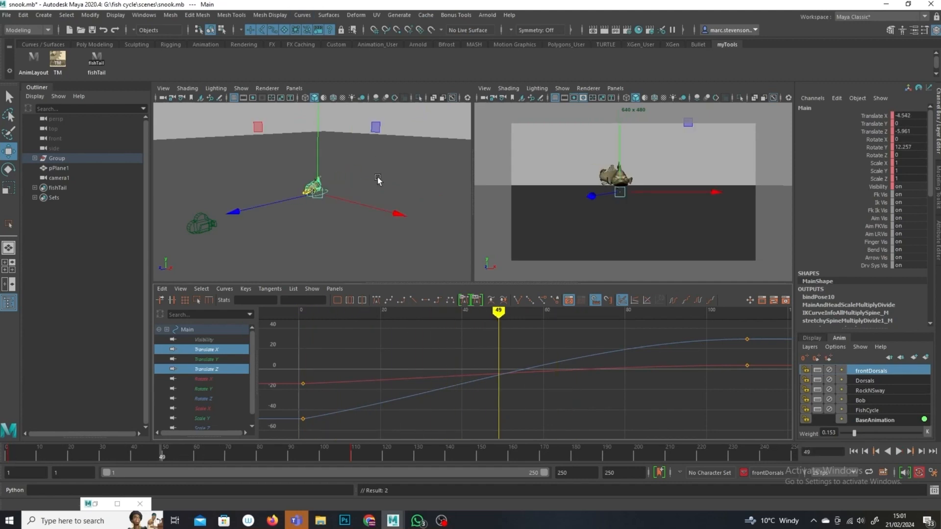
Step: Select the fish's Main control and create an editable motion trail from the Animation menu set
click(317, 190)
scroll(325, 216, up, 6)
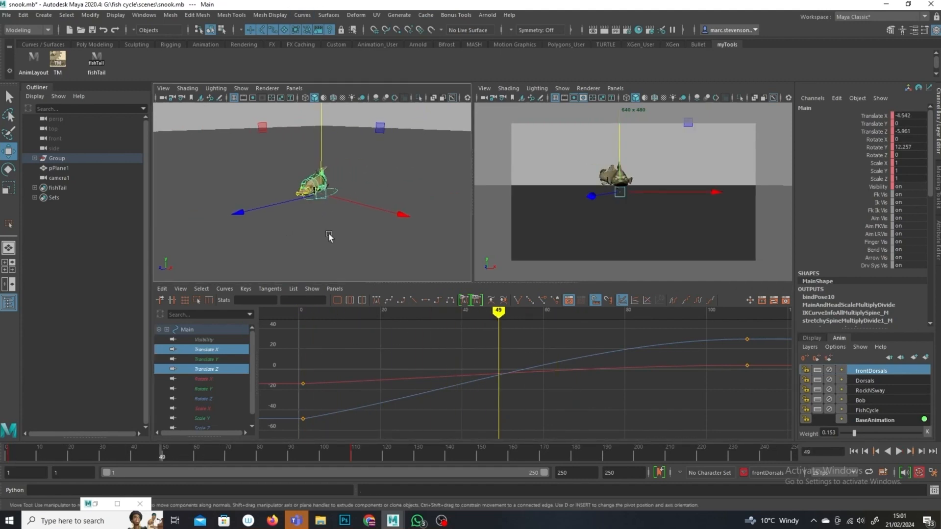
click(39, 31)
click(20, 61)
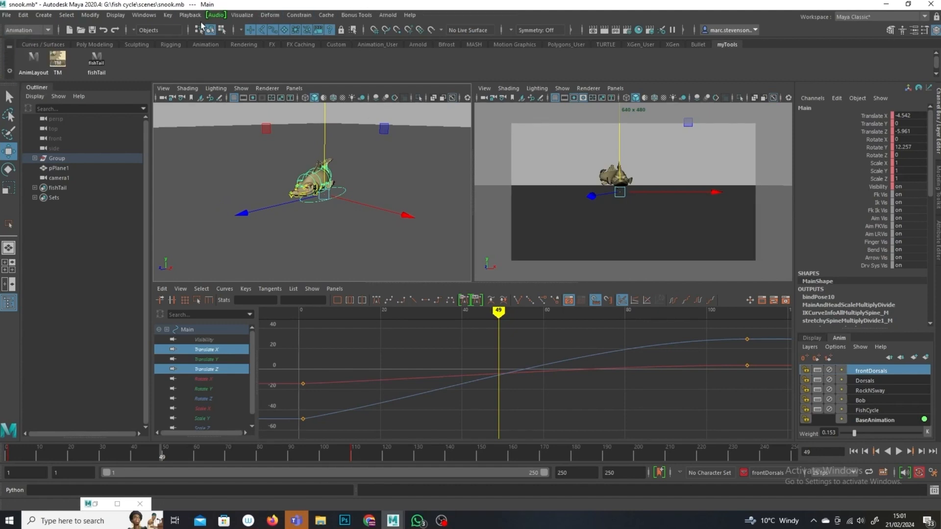
click(236, 19)
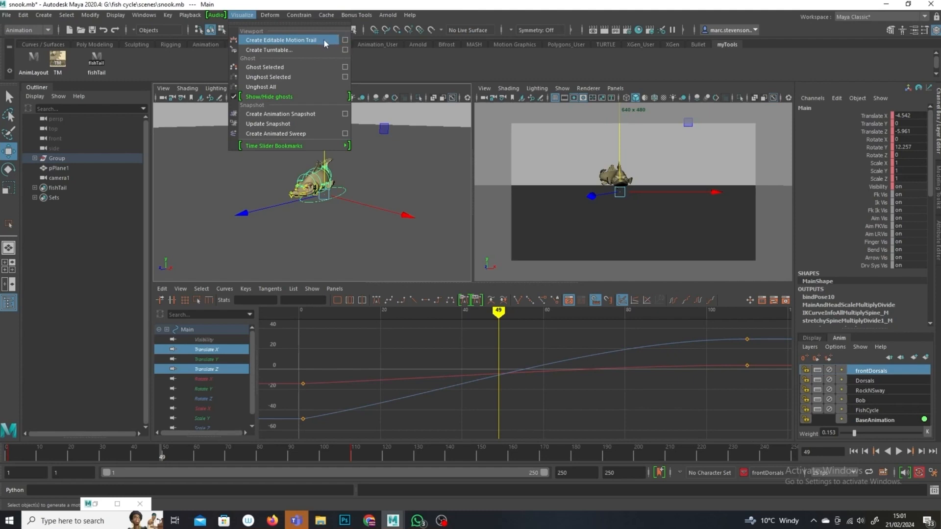
click(295, 39)
Step: Scrub to frame 48 and set a key on the Main control
drag(58, 457, 167, 455)
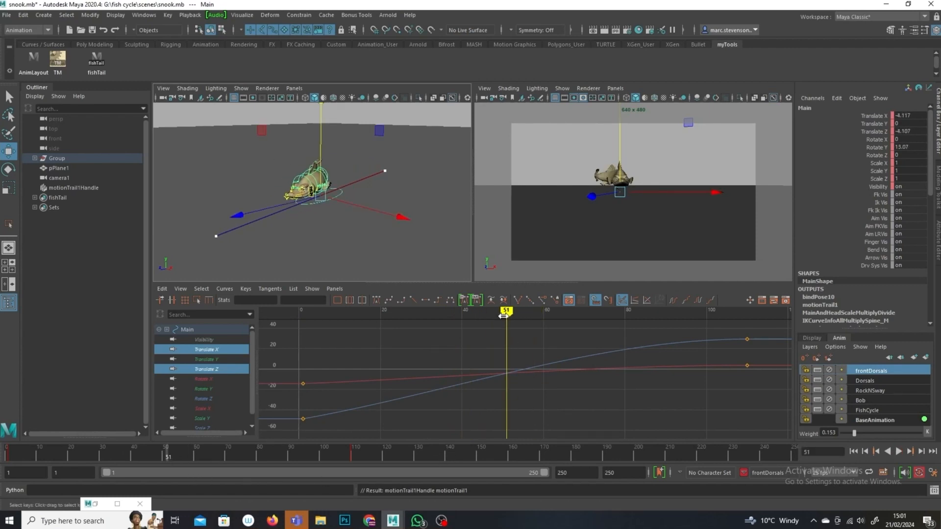
drag(504, 315, 496, 314)
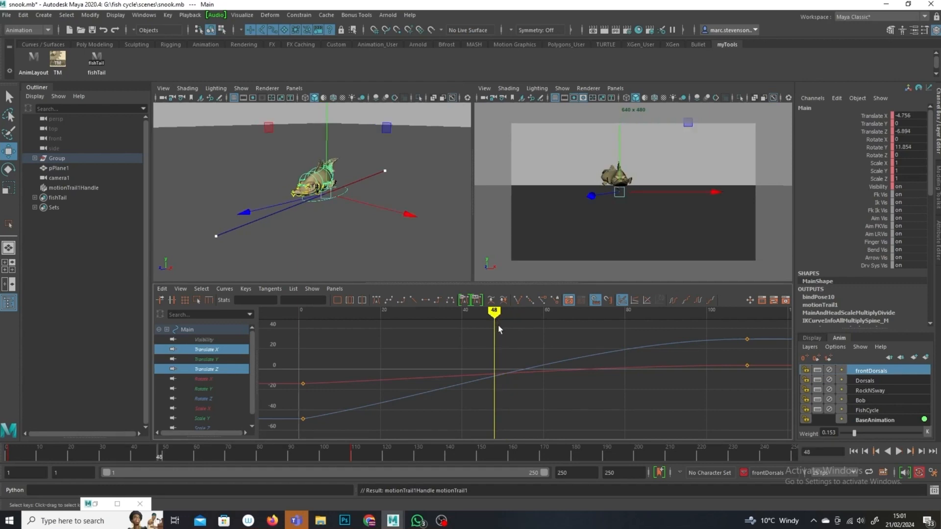
key(s)
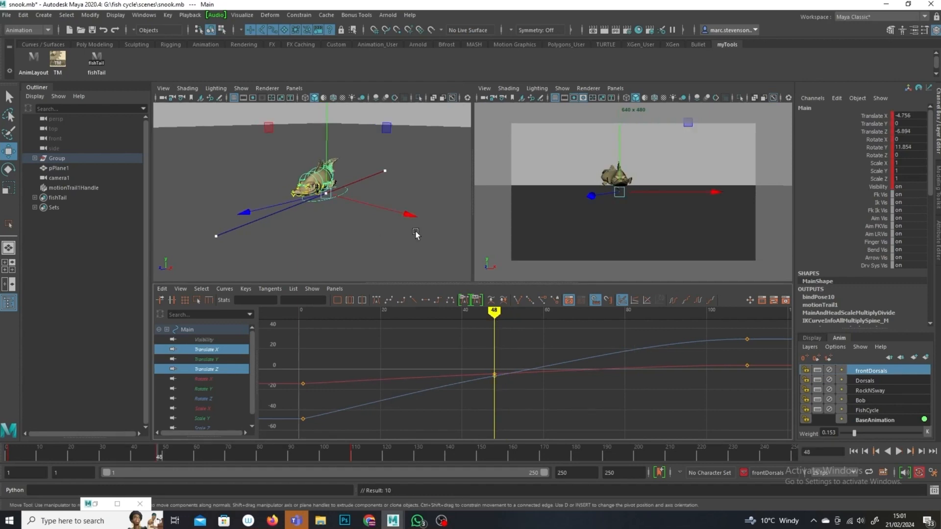
Step: Move the fish's Main control sideways at frame 48 to bend its motion trail
drag(412, 216, 363, 215)
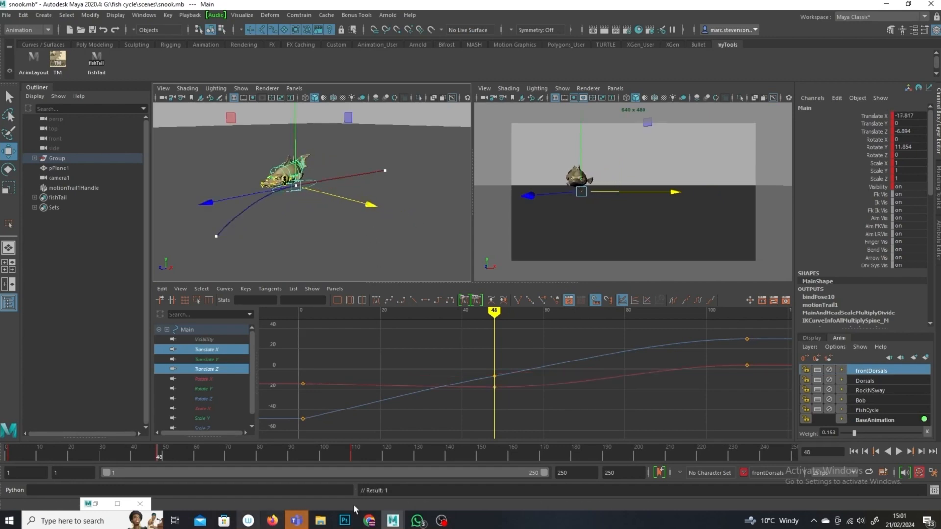
key(alt+v)
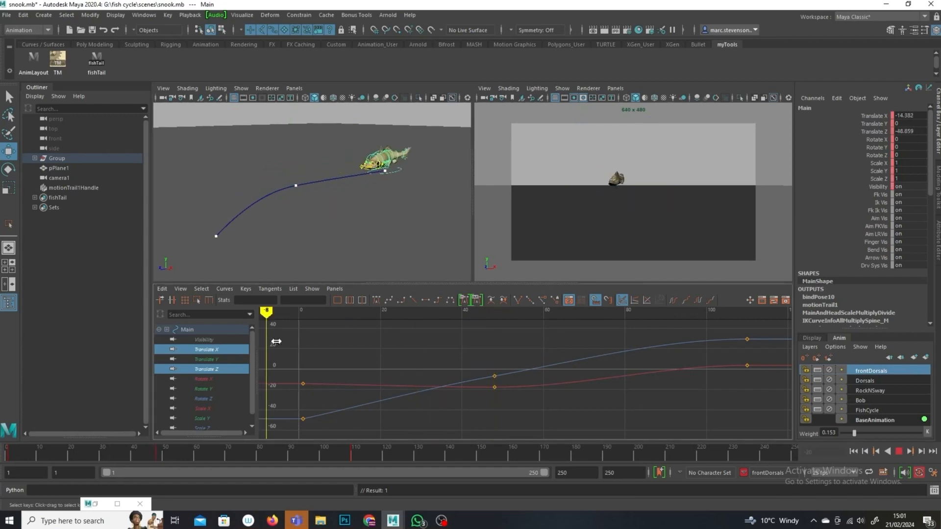
key(alt+v)
alt+drag(361, 184, 360, 240)
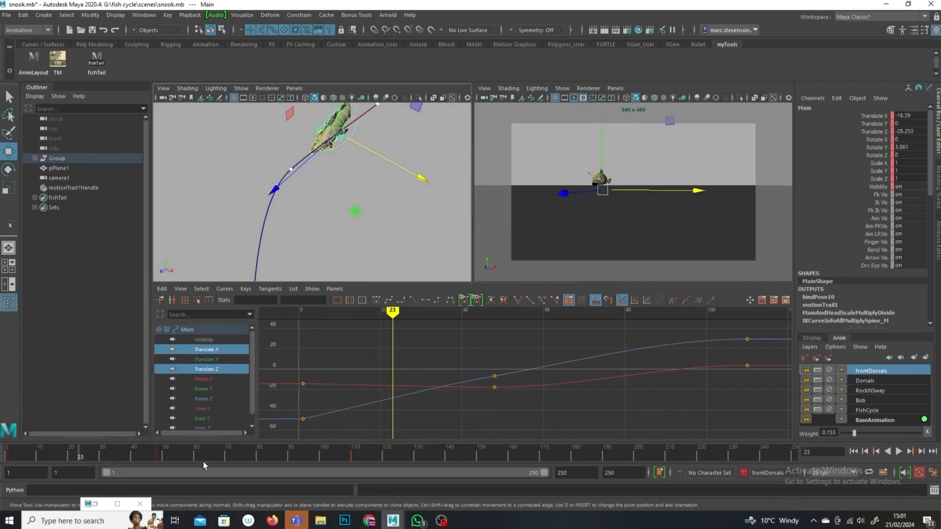
Step: Play the swim from the start and watch the fish follow its motion trail from different angles
key(alt+shift+v)
key(alt+v)
key(alt+v)
scroll(273, 203, down, 5)
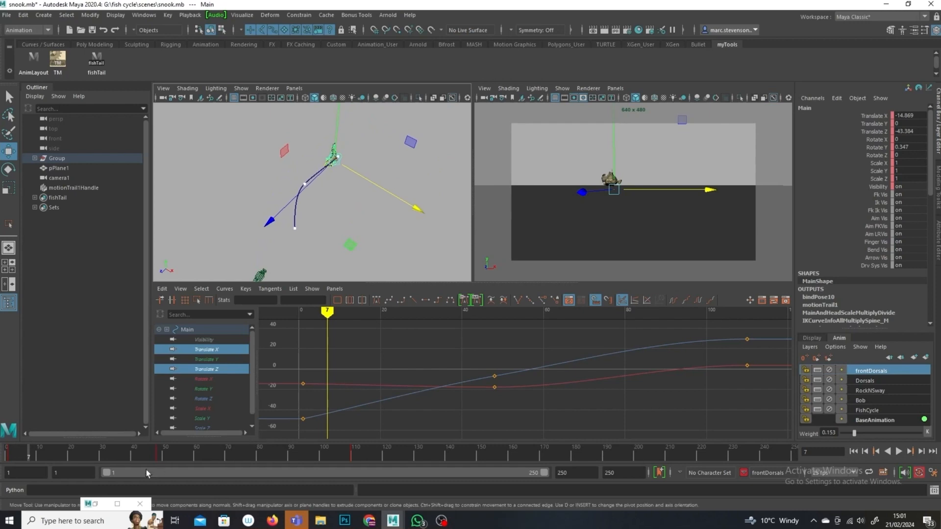
click(30, 456)
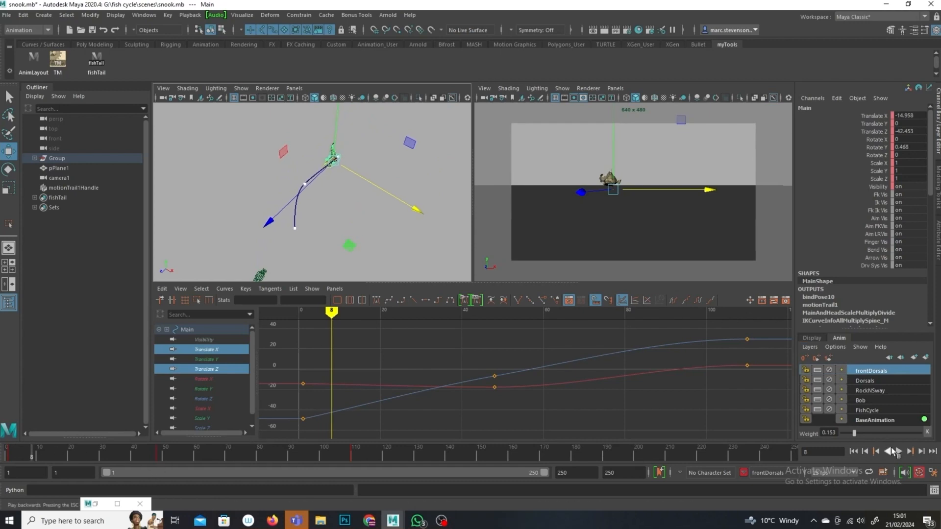
click(897, 451)
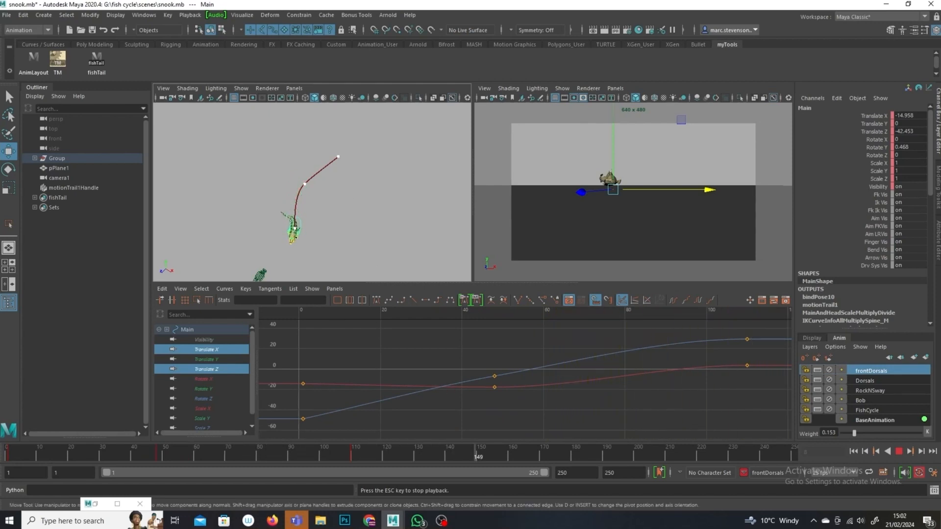
click(898, 454)
drag(416, 455, 8, 455)
alt+right_drag(375, 164, 406, 237)
scroll(314, 240, down, 4)
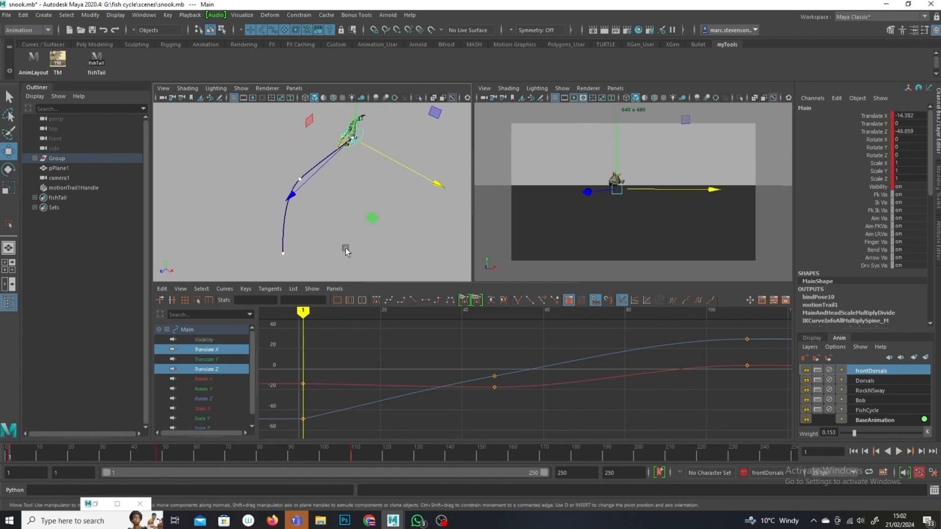
click(899, 452)
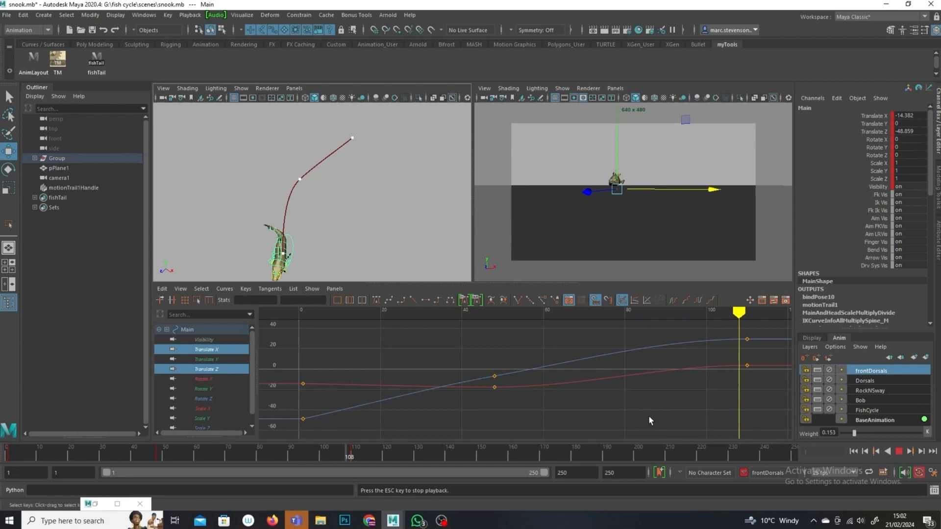
click(898, 451)
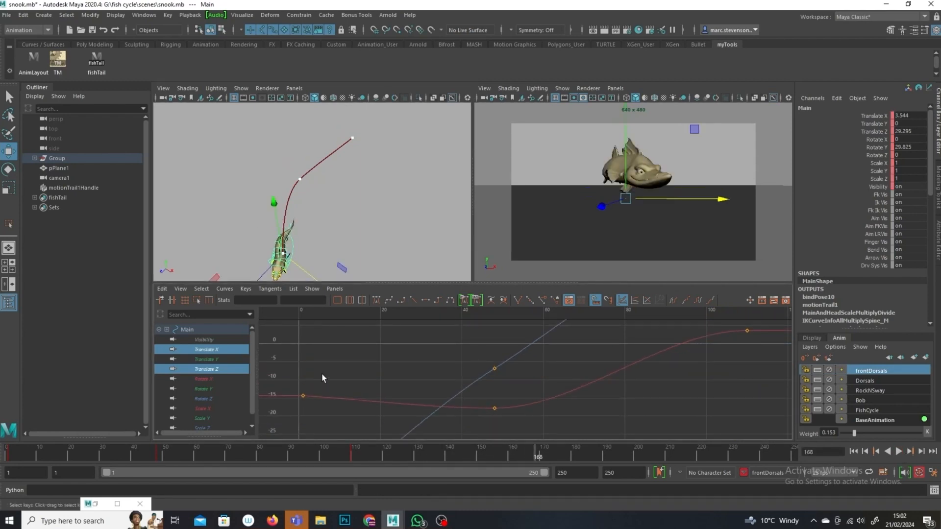
Step: Examine the Main control's translate keys and tangents in the Graph Editor while playing the animation
click(303, 395)
click(495, 407)
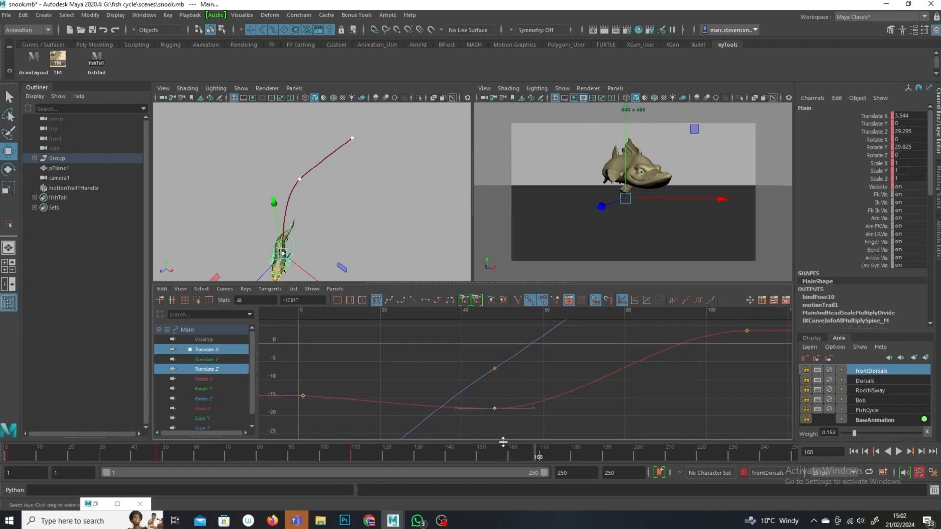
key(a)
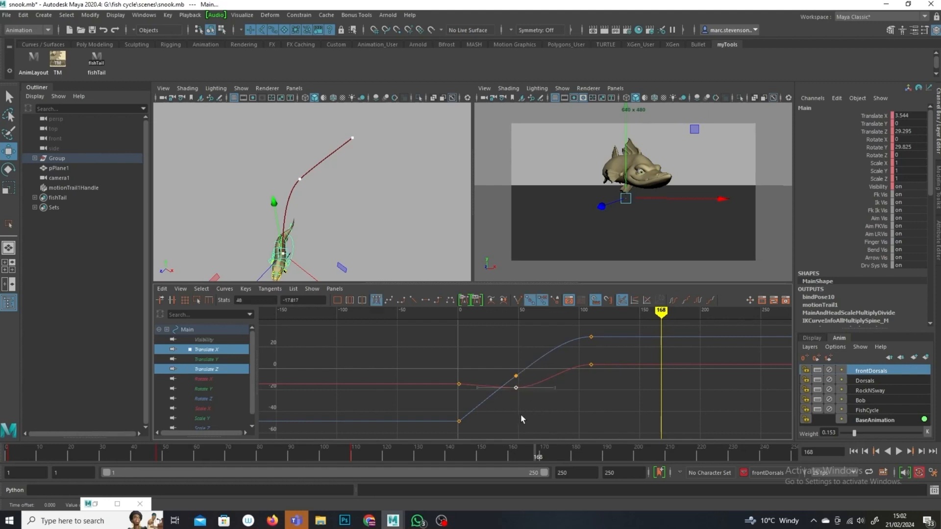
drag(664, 312, 259, 313)
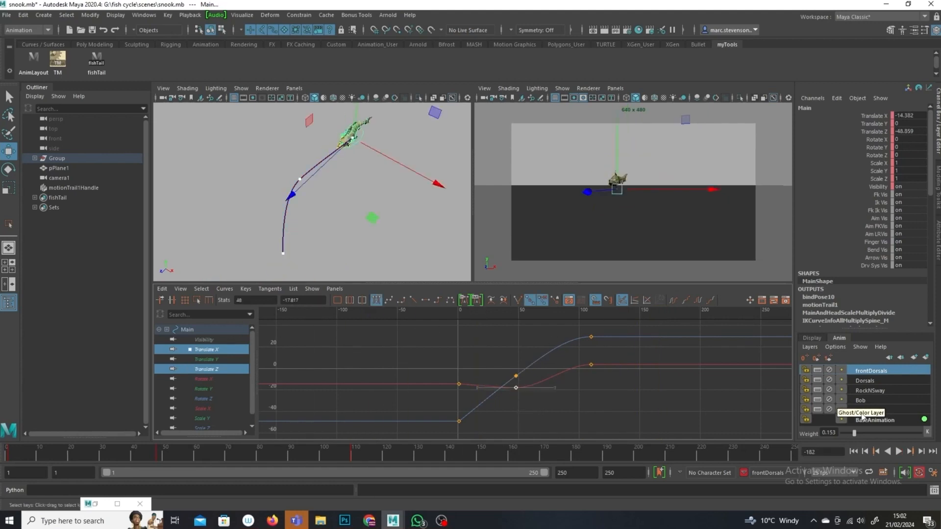
click(899, 451)
click(681, 175)
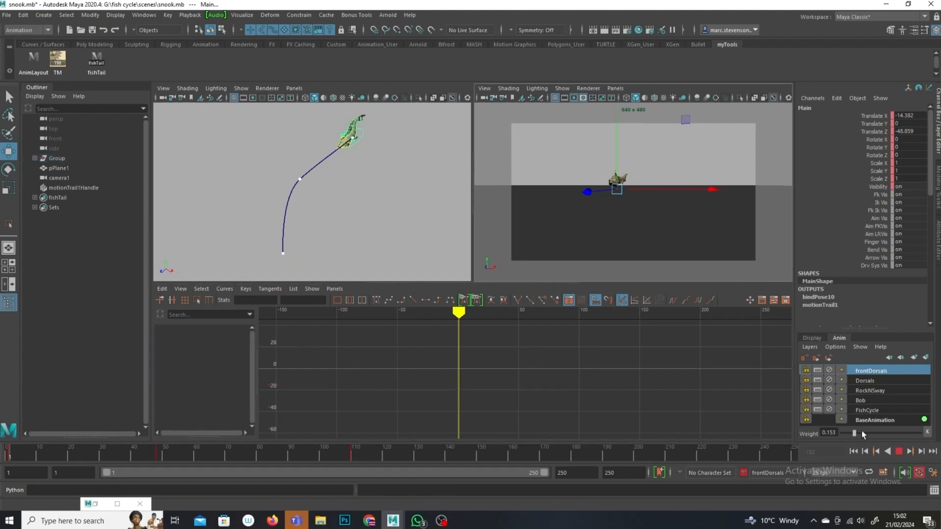
click(896, 452)
click(900, 451)
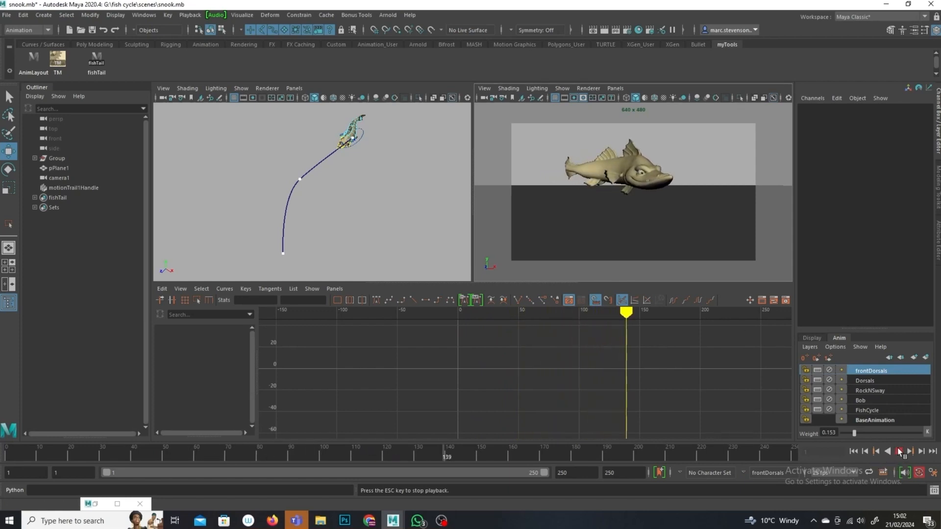
click(900, 452)
Step: Select the fish's Main control and shift its middle and end translate keys later in the Graph Editor
click(293, 243)
key(f)
mouse_move(523, 405)
mouse_down()
mouse_move(516, 411)
mouse_move(521, 391)
mouse_up()
click(518, 408)
shift+middle_drag(523, 396, 526, 397)
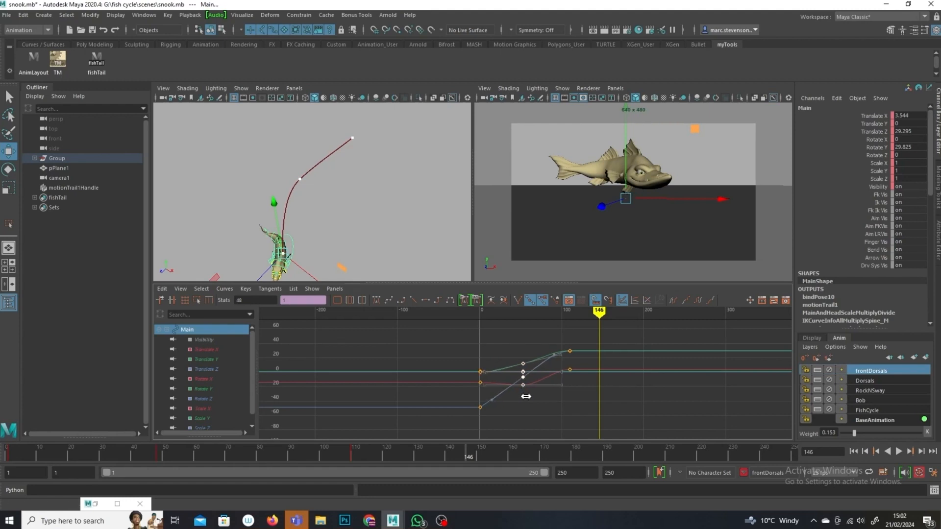
drag(578, 377, 517, 408)
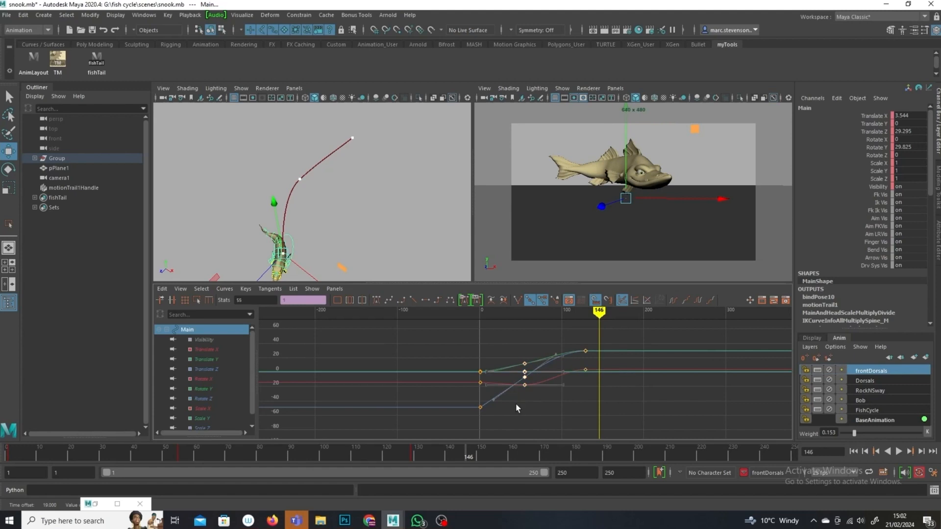
shift+middle_drag(521, 406, 524, 407)
Step: Move the Main control's final translate keys out to frame 145
mouse_move(599, 312)
mouse_down()
mouse_move(457, 326)
mouse_move(480, 339)
mouse_up()
click(902, 451)
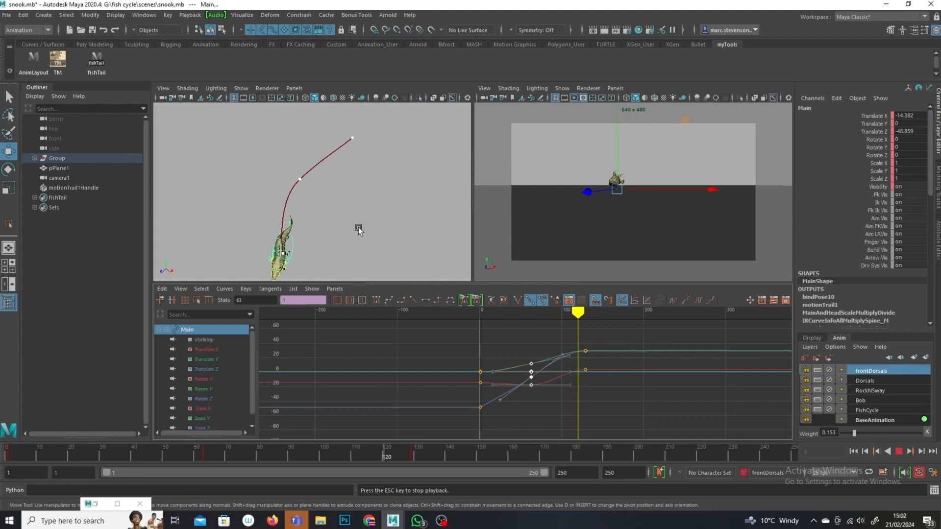
drag(596, 342, 585, 387)
shift+middle_drag(586, 387, 596, 387)
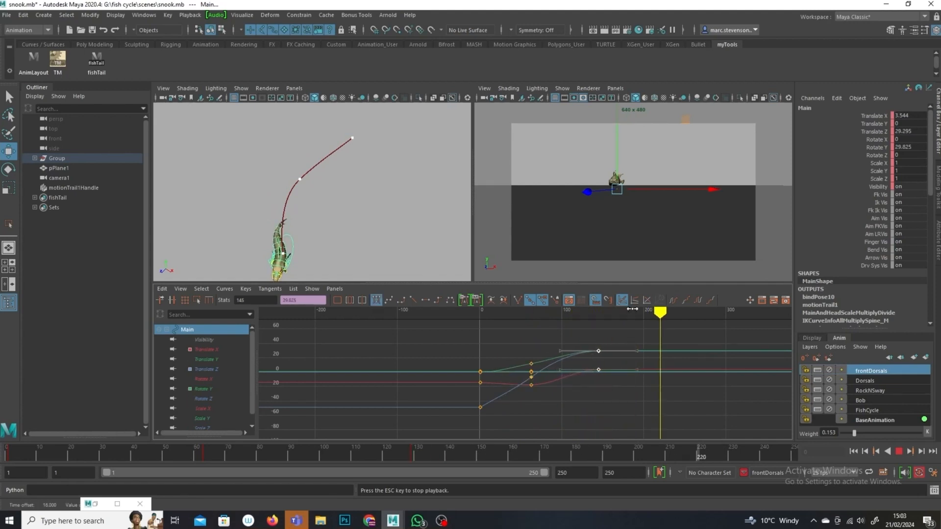
Step: Play back the retimed swim path from frame 1 and watch it in the viewport
key(Escape)
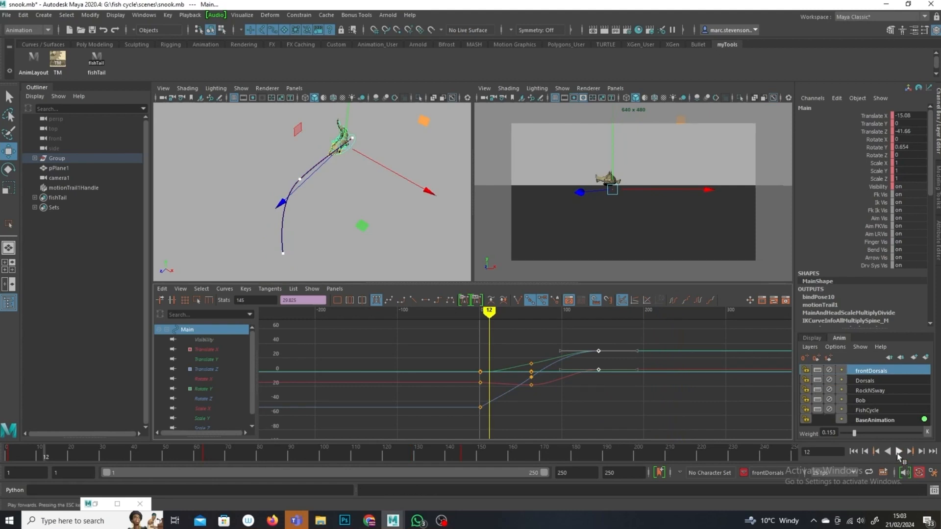
drag(102, 445, 8, 443)
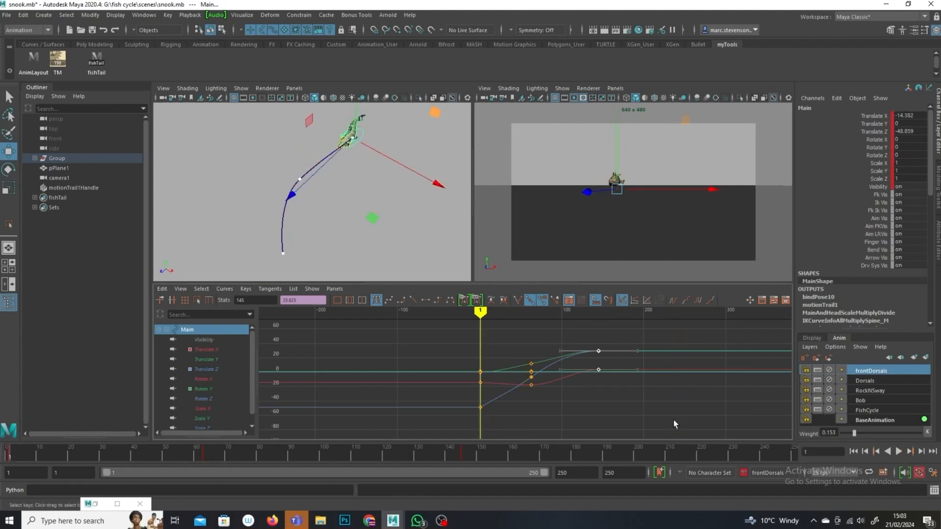
click(899, 451)
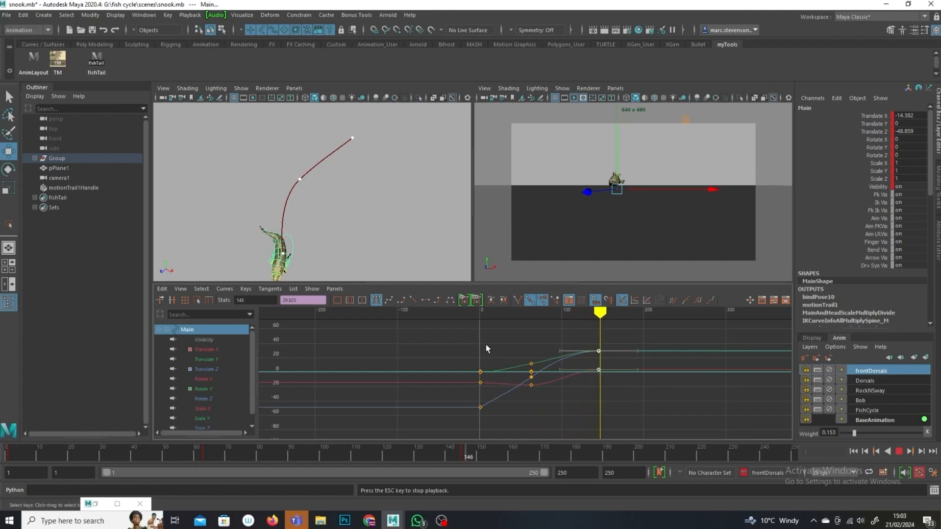
click(596, 414)
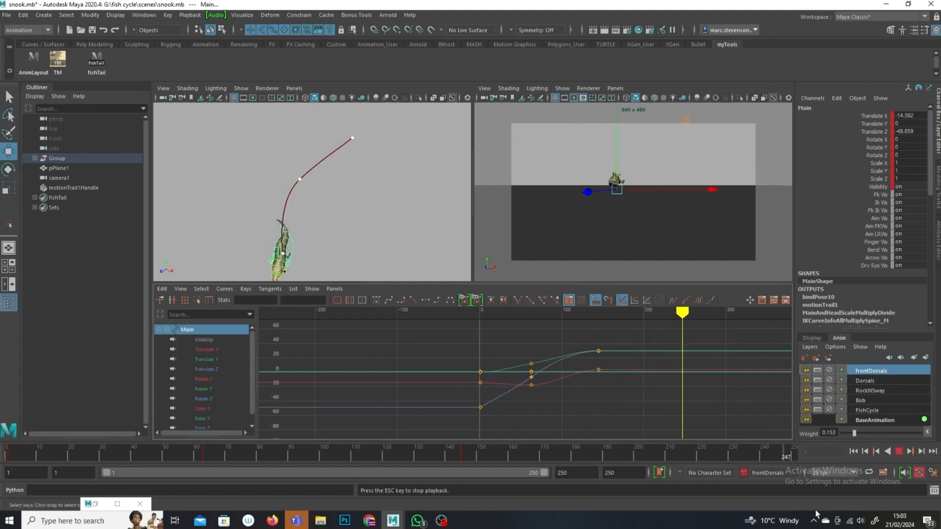
key(Escape)
alt+drag(338, 222, 358, 235)
drag(28, 451, 9, 459)
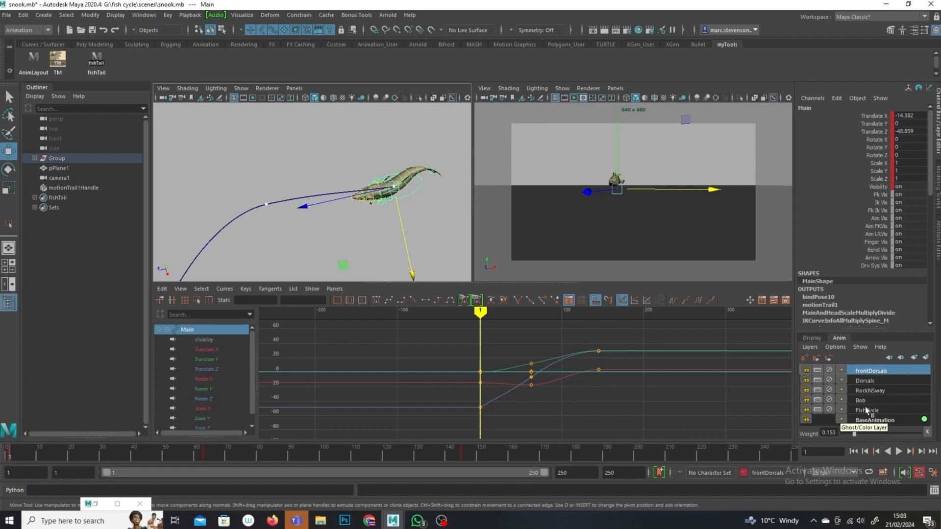
Step: Mute and lock the frontDorsals, Dorsals, RockNSway, Bob and FishCycle layers, making BaseAnimation active
click(830, 370)
click(829, 380)
click(829, 390)
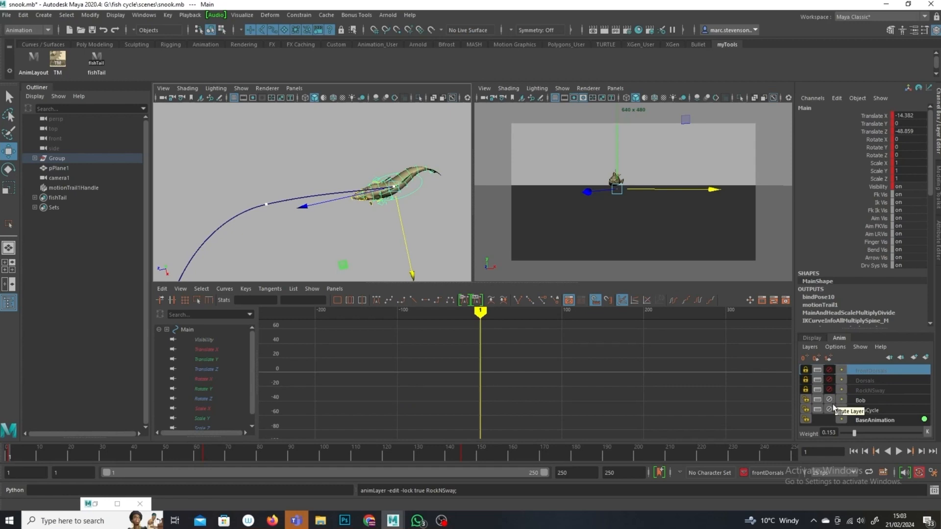
click(834, 420)
click(829, 400)
click(830, 409)
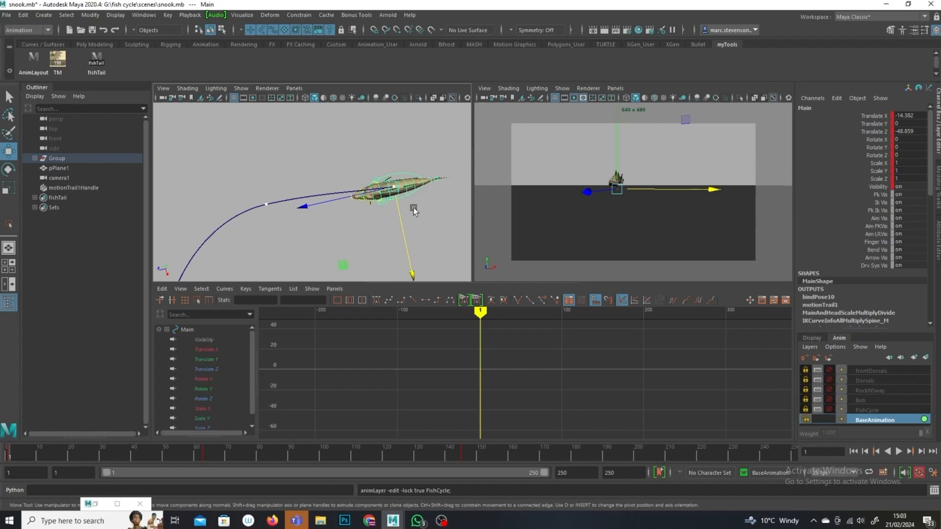
Step: Rotate the Main control to face along the trail at frames 1 and 19
scroll(413, 208, up, 5)
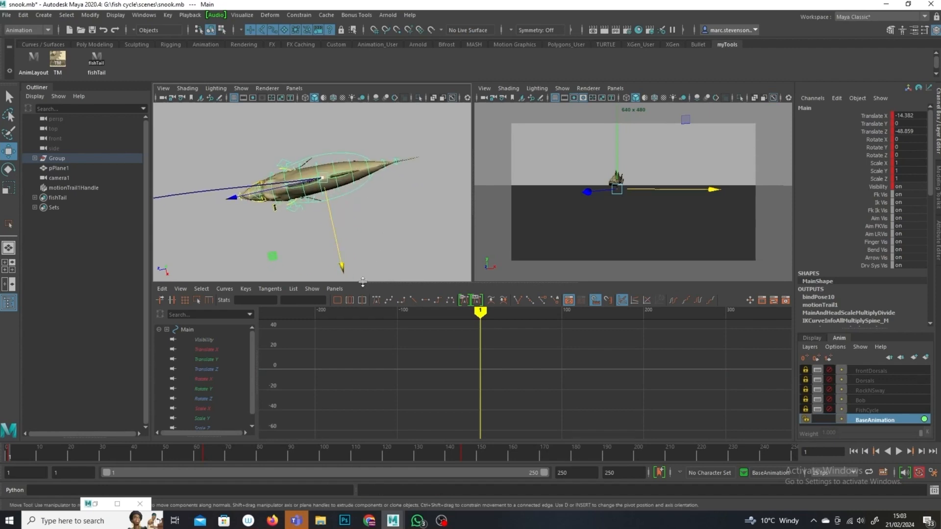
click(8, 171)
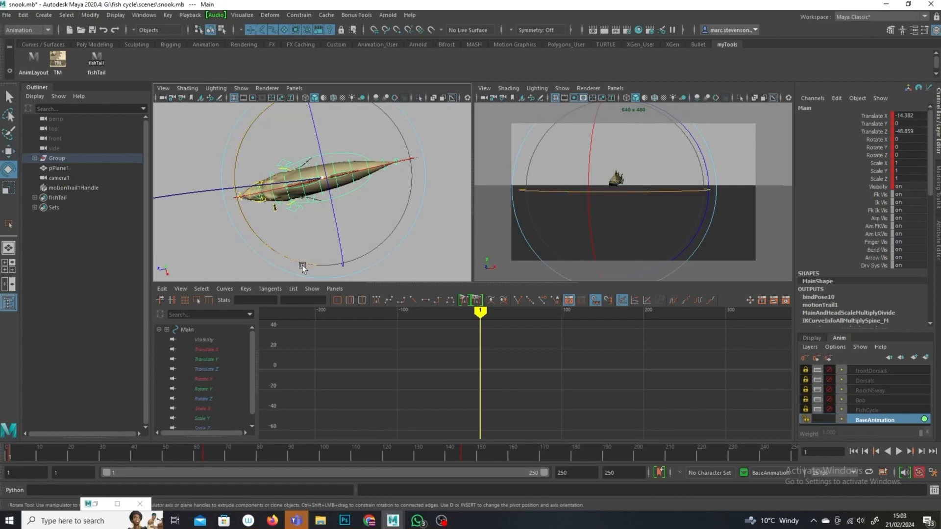
drag(298, 263, 271, 253)
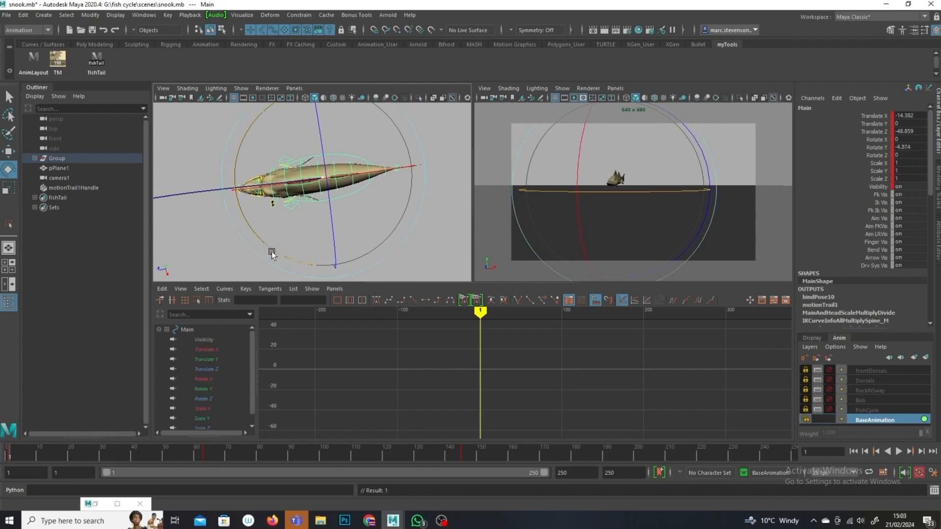
key(alt+v)
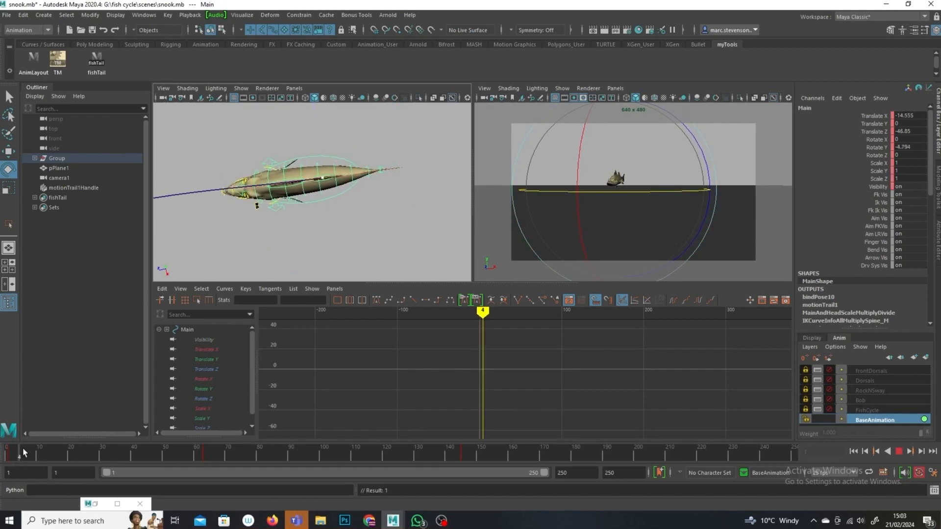
click(64, 450)
alt+middle_drag(363, 193, 460, 176)
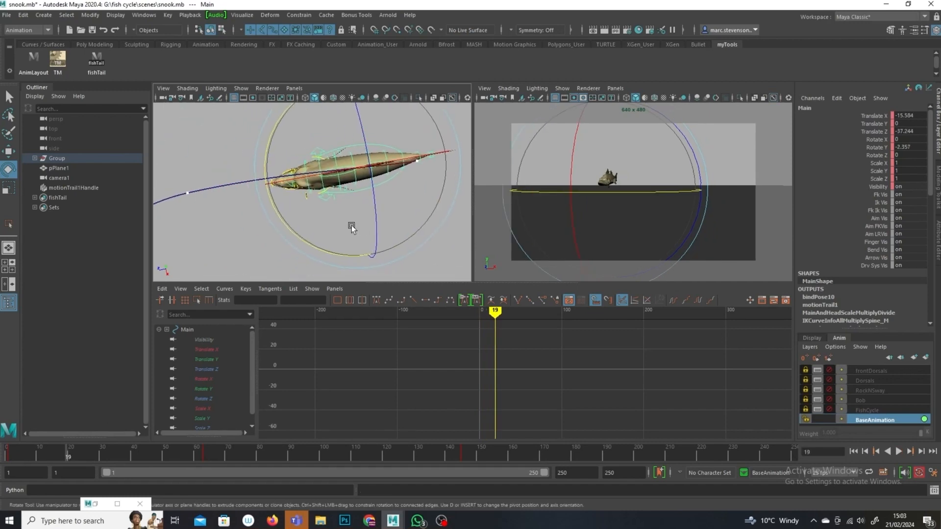
Step: Rotate the Main control to face along the motion trail at frames 31, 47 and 60
click(78, 451)
drag(96, 451, 105, 452)
key(e)
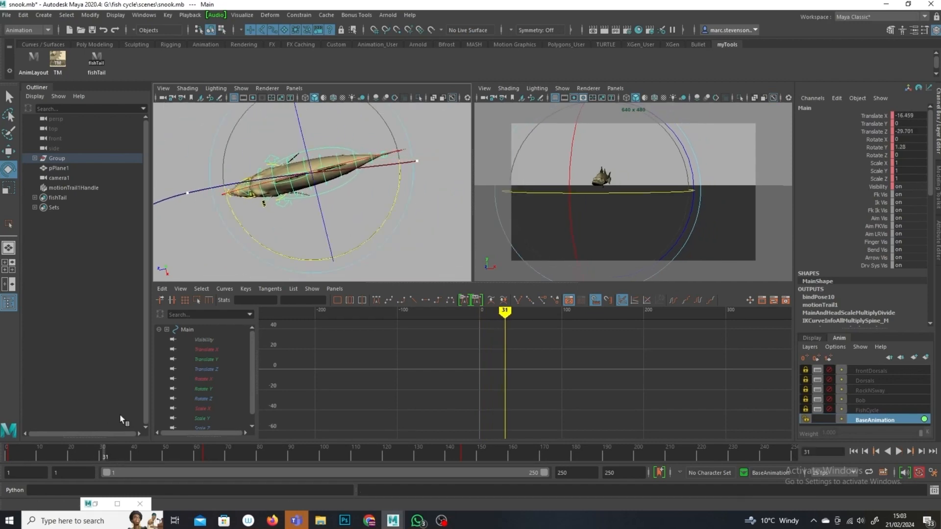
drag(314, 261, 306, 259)
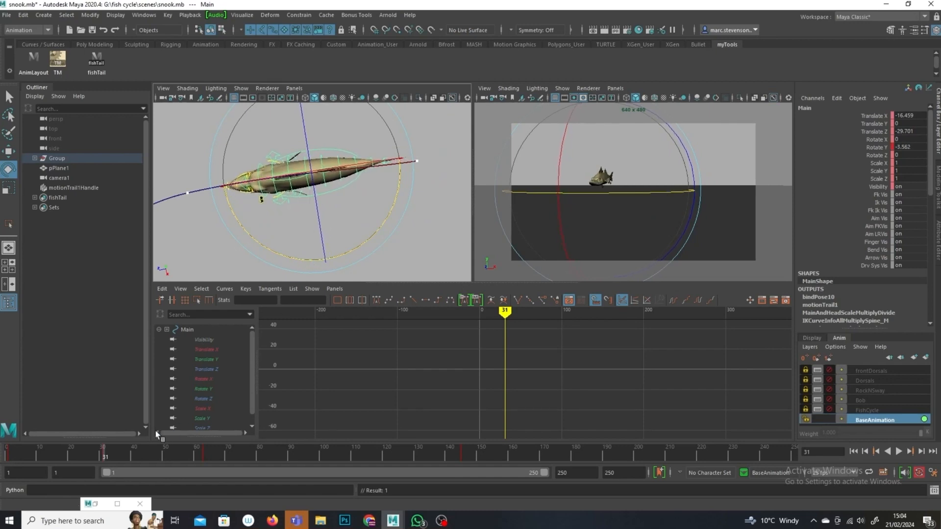
drag(105, 458, 156, 456)
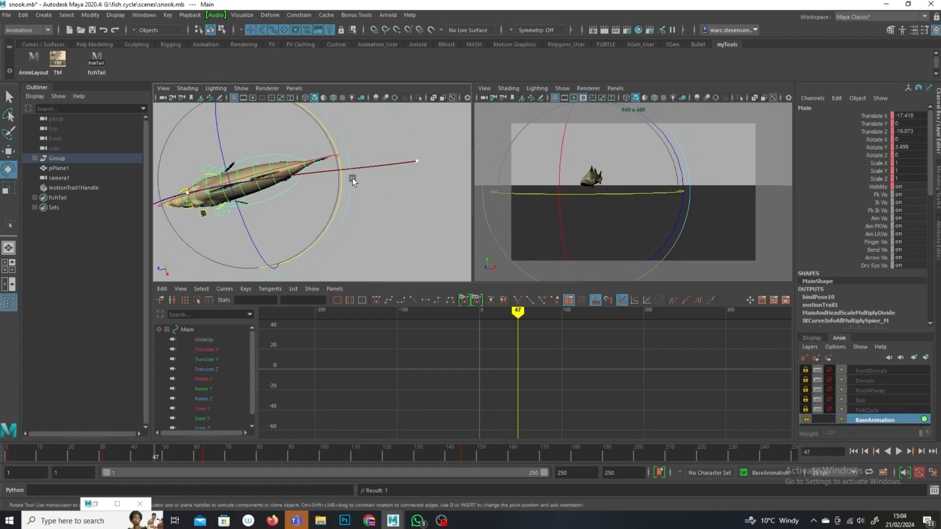
drag(394, 238, 386, 245)
drag(162, 457, 195, 457)
alt+drag(366, 184, 383, 217)
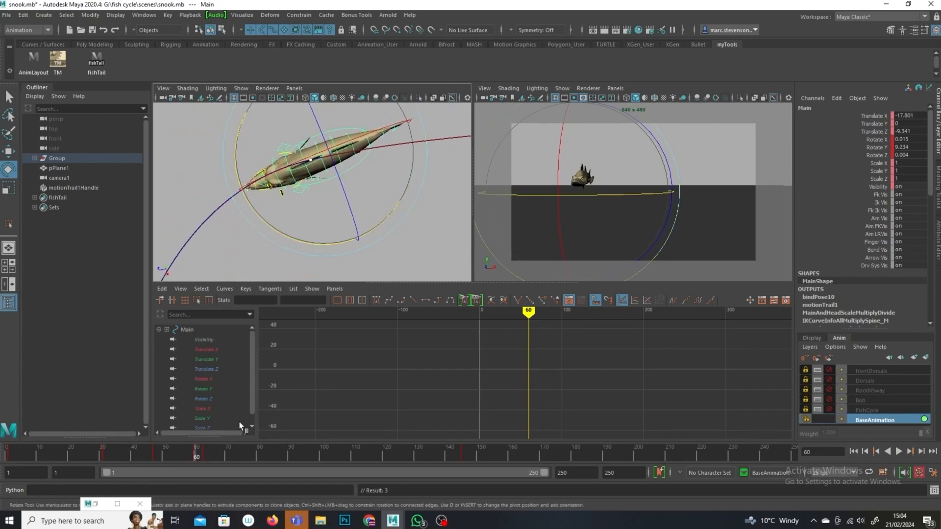
Step: Rotate the Main control to follow the trail at frames 71, 82 and further along the path
drag(196, 456, 231, 457)
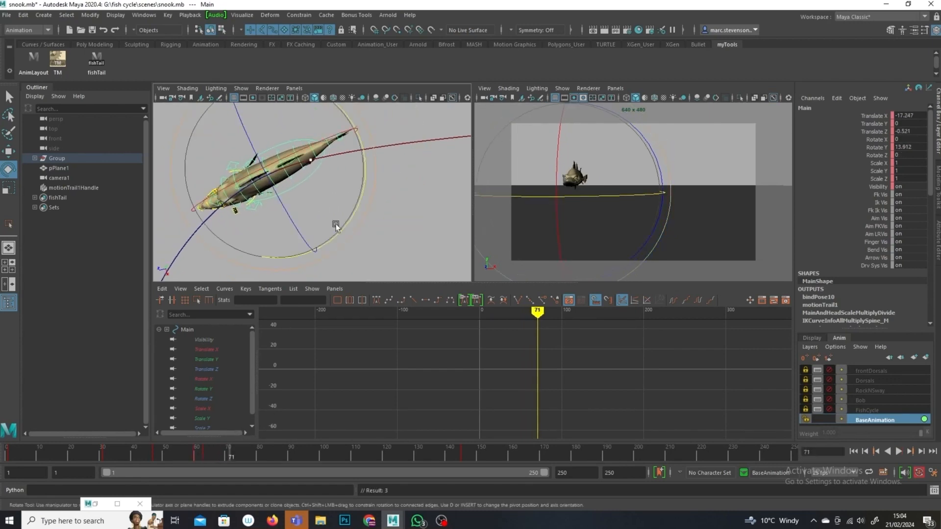
drag(342, 222, 337, 234)
drag(231, 456, 266, 456)
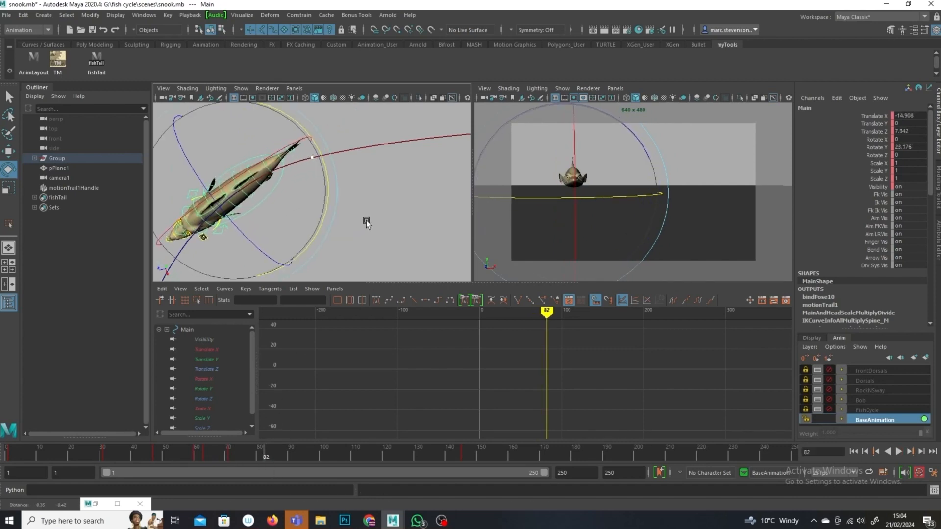
drag(378, 209, 389, 199)
drag(266, 461, 313, 460)
drag(338, 239, 349, 219)
drag(313, 460, 464, 452)
drag(341, 243, 335, 213)
drag(456, 460, 115, 456)
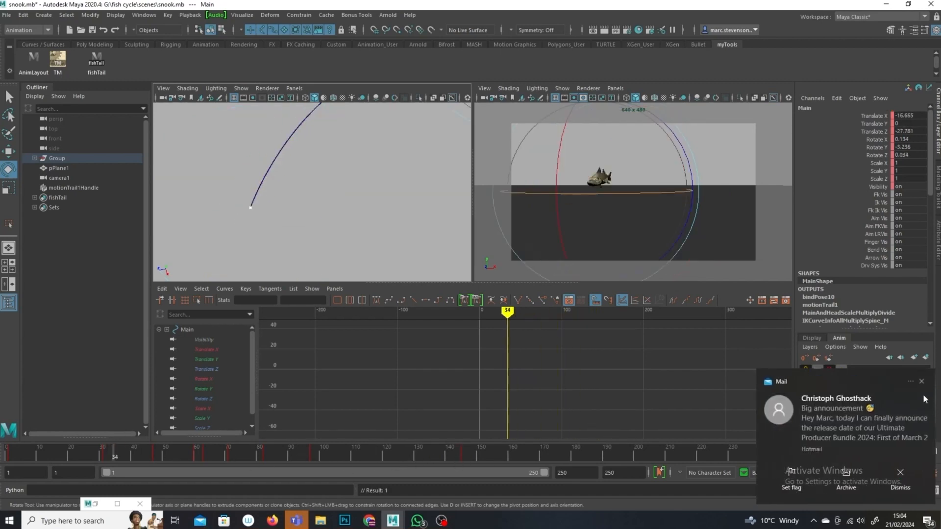
click(925, 399)
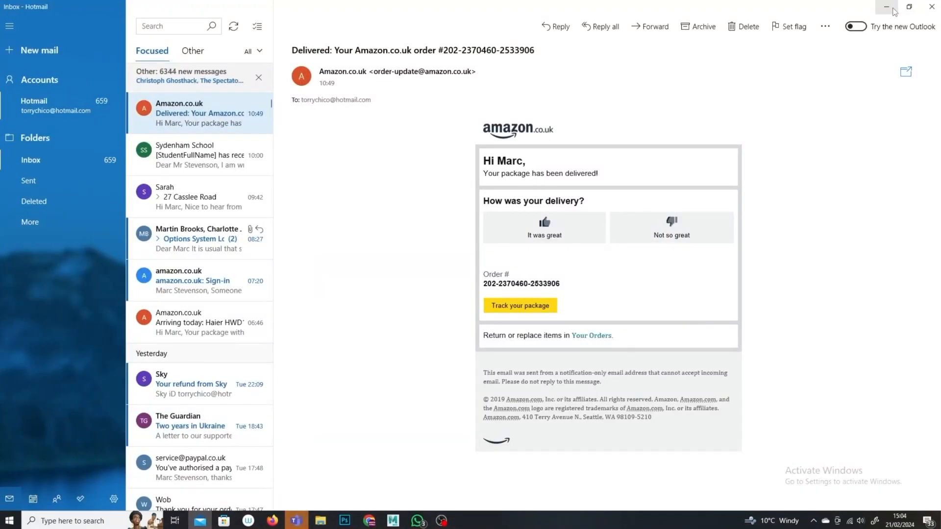
click(887, 8)
Step: Examine the fish's alignment with the trail from frame 2, orbiting around the rig
drag(100, 449, 13, 456)
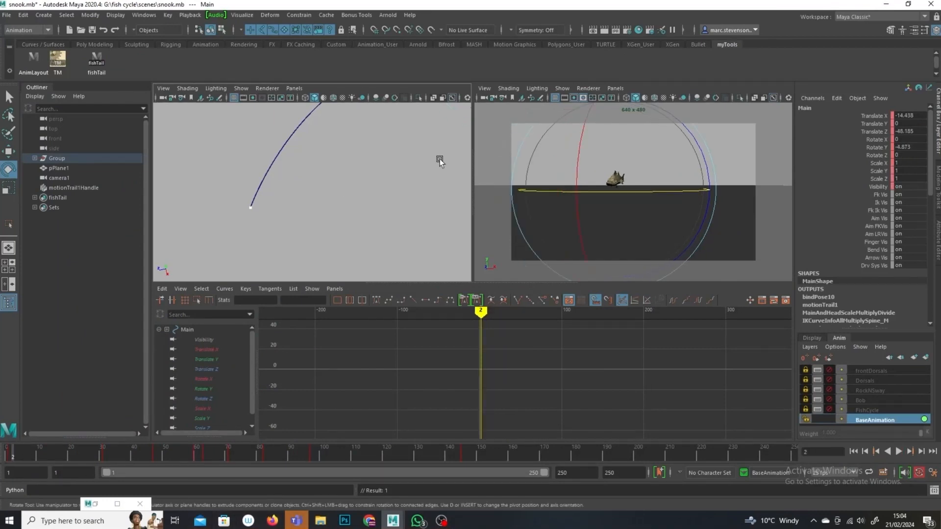
alt+middle_drag(363, 244, 361, 319)
alt+right_drag(361, 320, 283, 187)
alt+middle_drag(283, 187, 147, 193)
alt+right_drag(147, 193, 335, 219)
alt+middle_drag(335, 219, 301, 285)
alt+right_drag(301, 289, 326, 237)
alt+middle_drag(325, 238, 401, 254)
click(9, 97)
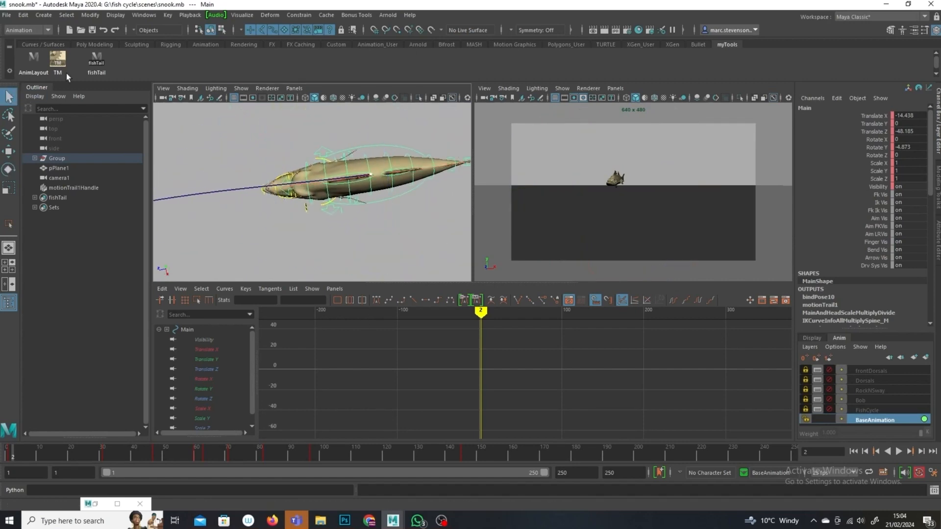
Step: At frame 37, rotate the FKBackB_M and FKBackE_M spine controls to bend the body along the trail
click(306, 173)
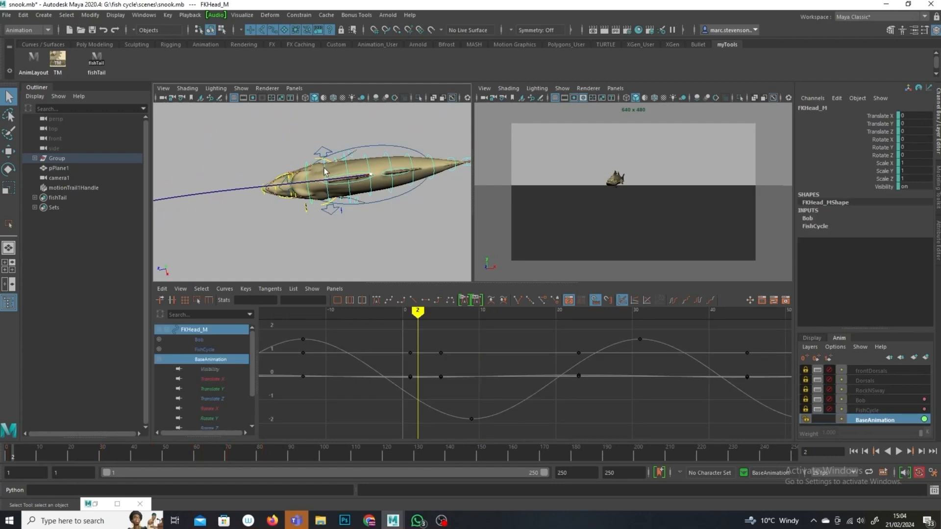
click(98, 64)
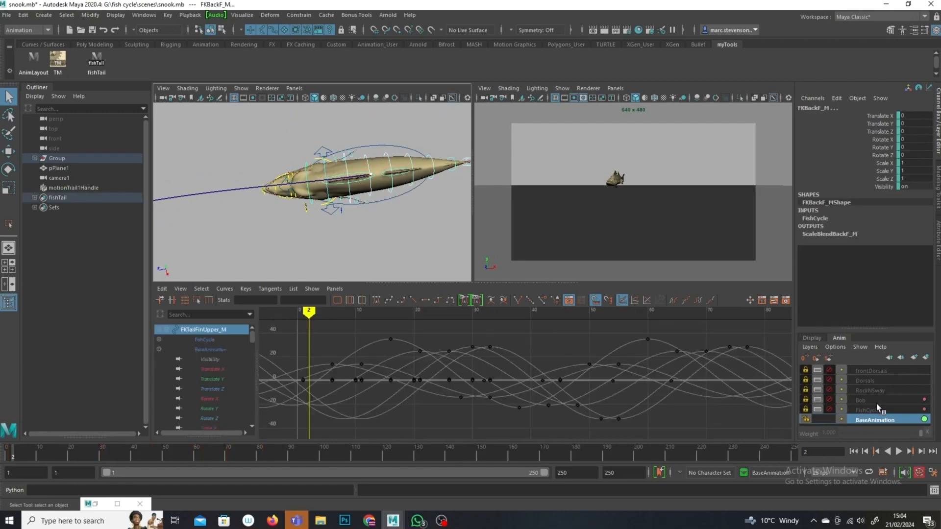
click(327, 172)
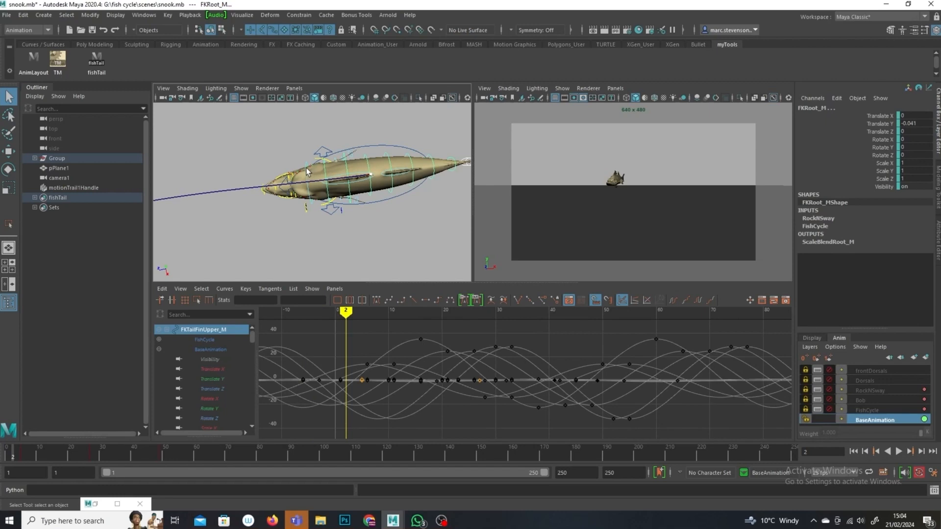
click(306, 173)
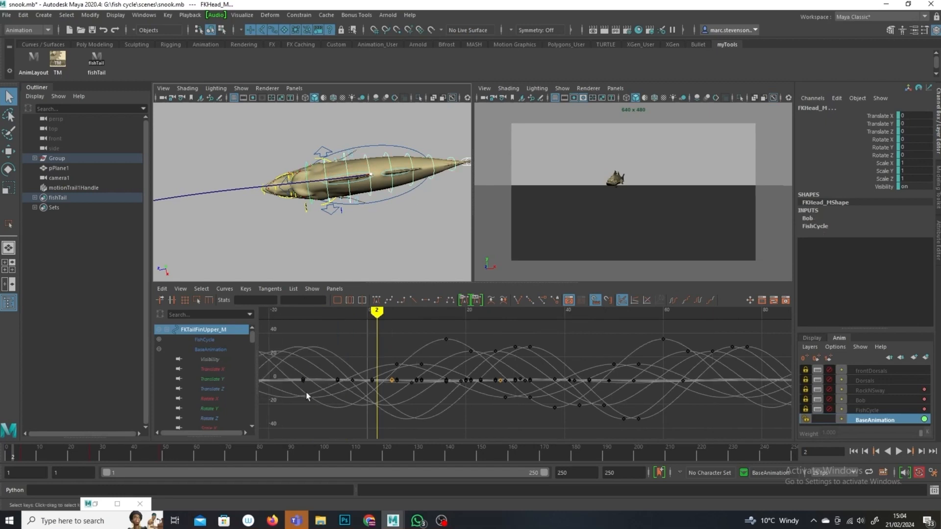
drag(12, 454, 102, 469)
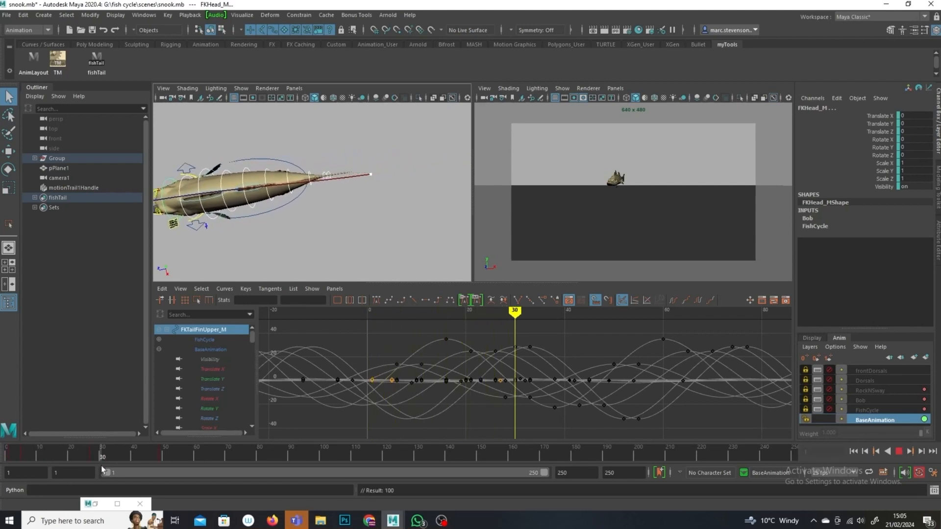
alt+middle_drag(355, 209, 421, 210)
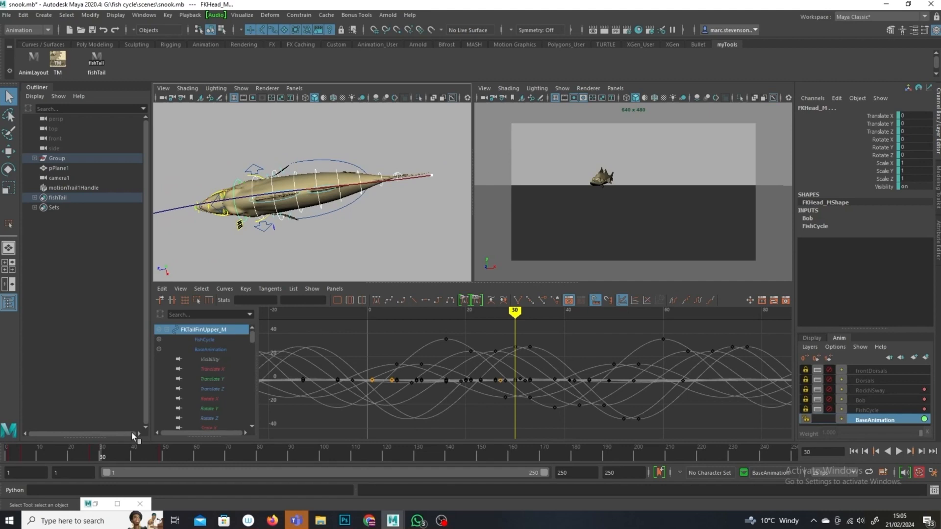
drag(103, 458, 123, 459)
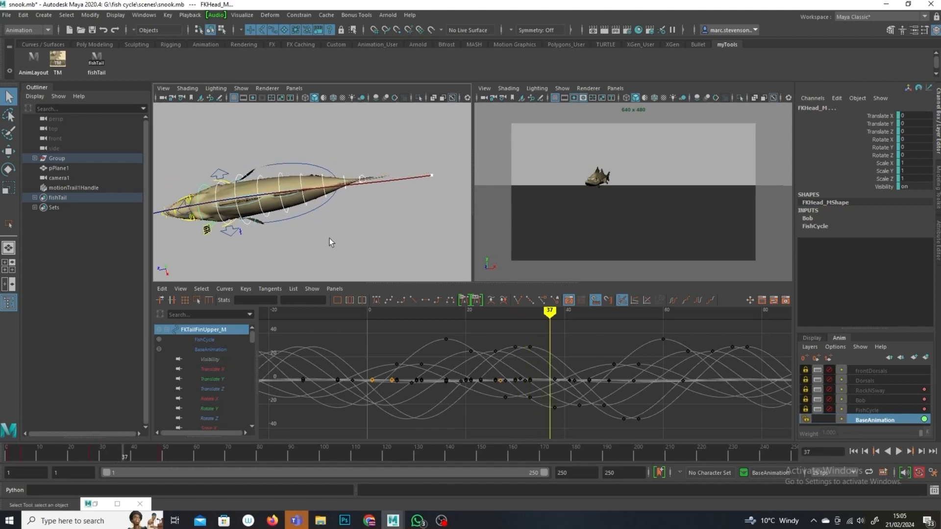
click(278, 222)
click(8, 170)
drag(351, 199, 350, 216)
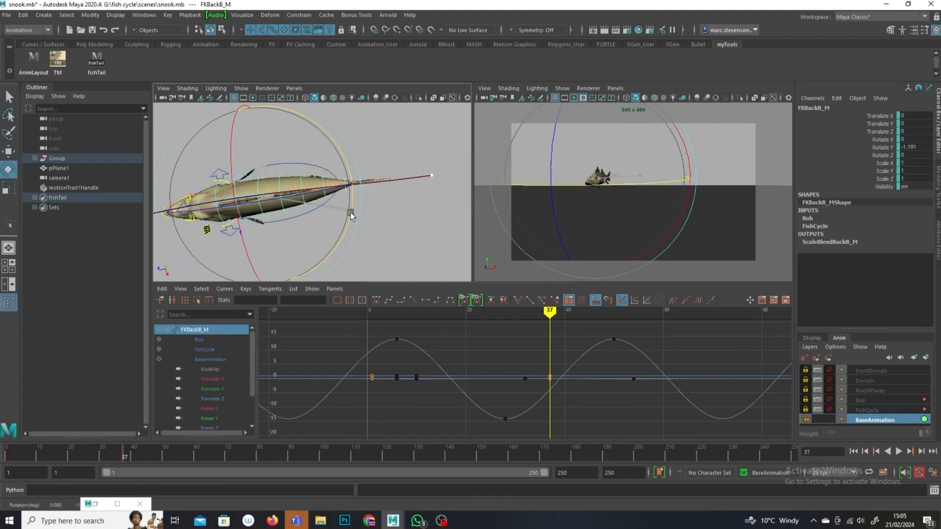
click(330, 212)
click(326, 198)
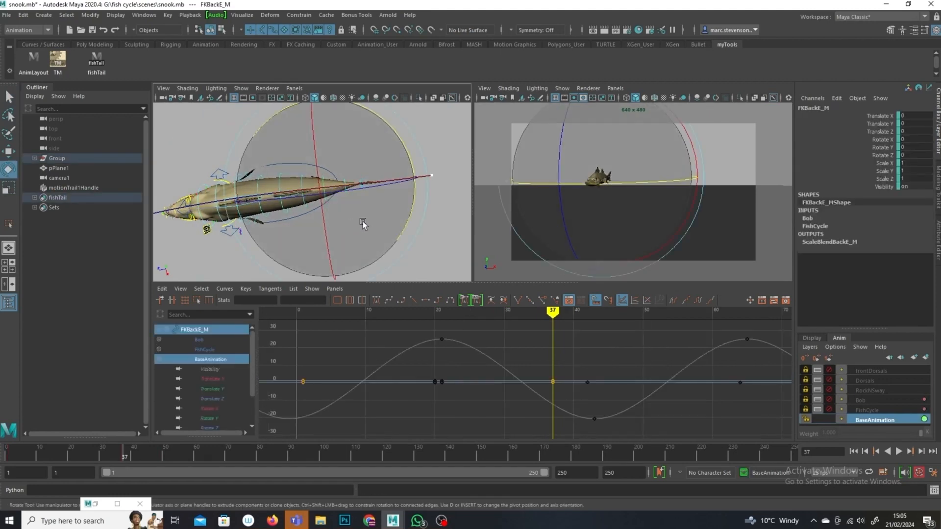
drag(405, 215, 407, 217)
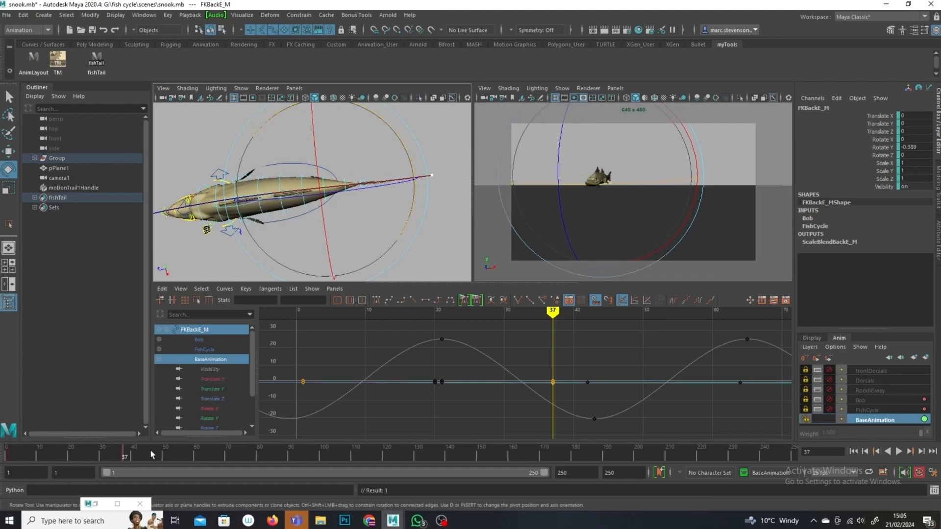
Step: Select the fish tail controls and head control and set a key on them at frame 59
drag(124, 457, 193, 450)
alt+middle_drag(380, 174, 483, 157)
click(97, 61)
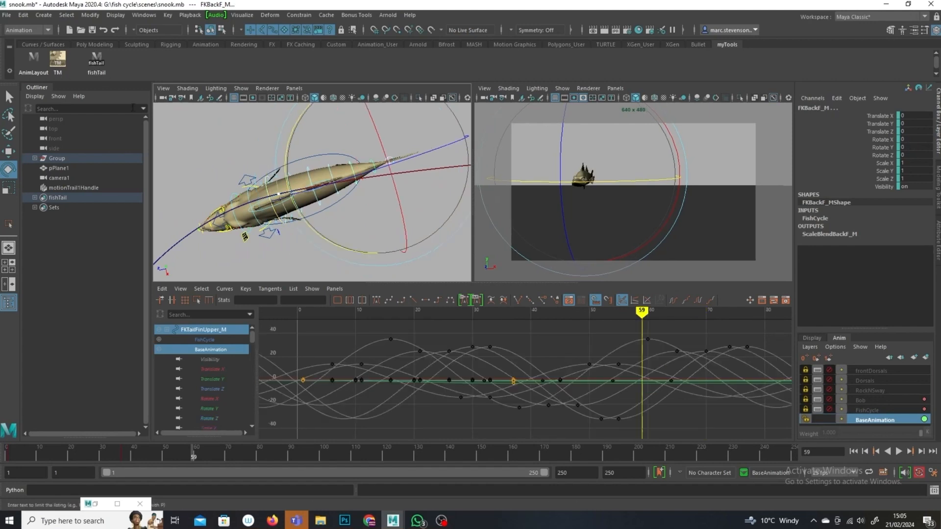
click(9, 97)
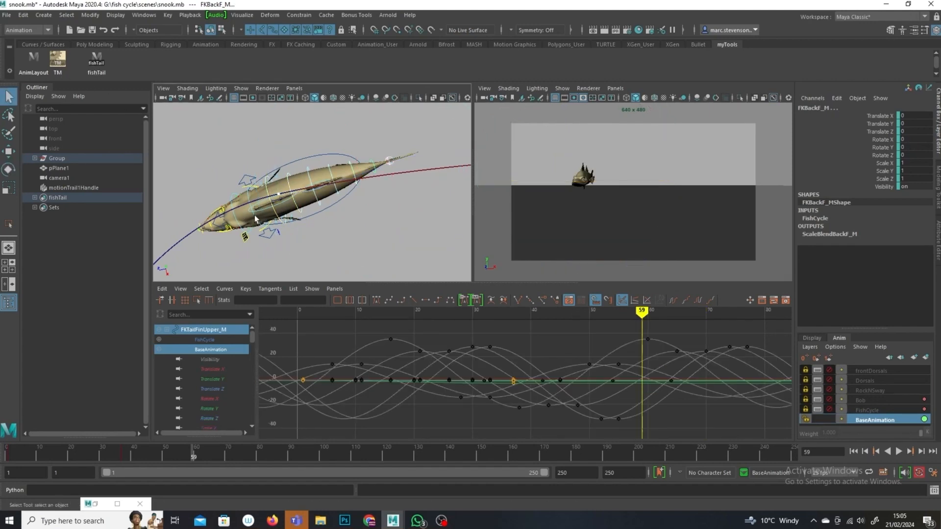
shift+click(257, 223)
shift+click(239, 226)
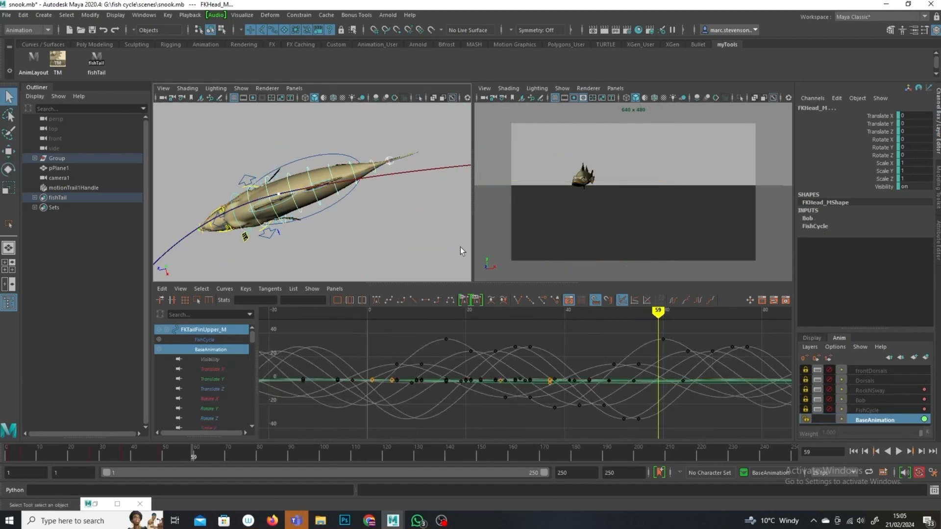
key(s)
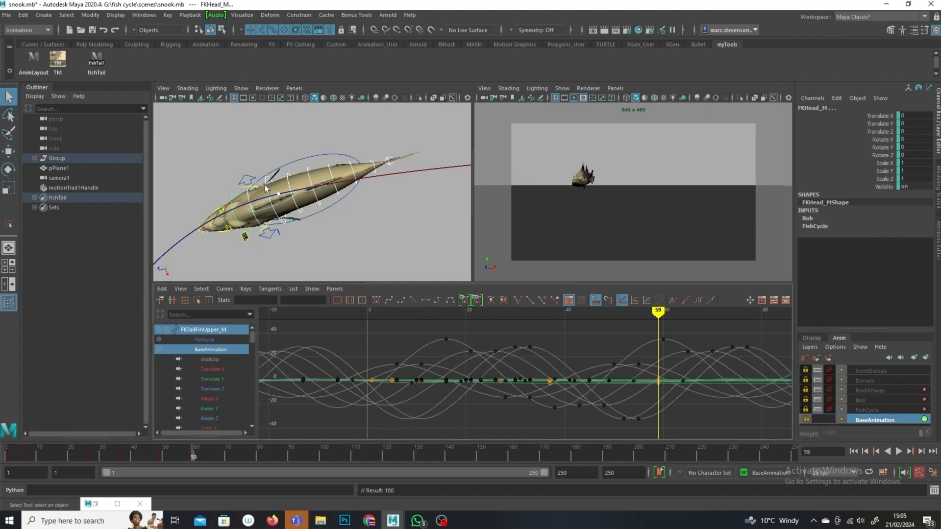
Step: At frame 59, rotate the FKBackA_M and FKBackE_M spine controls to curve the body along the trail
click(271, 203)
click(12, 167)
drag(361, 157, 406, 232)
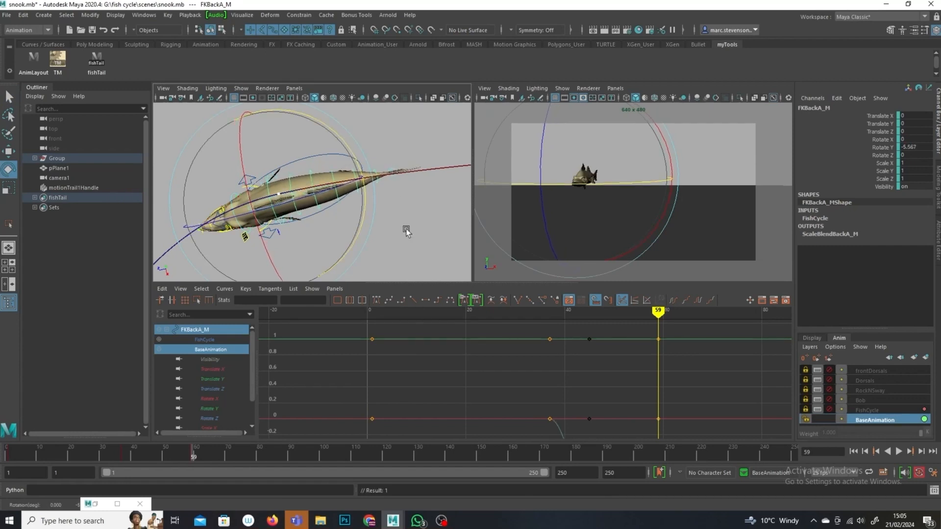
click(364, 192)
click(357, 190)
drag(441, 117, 442, 124)
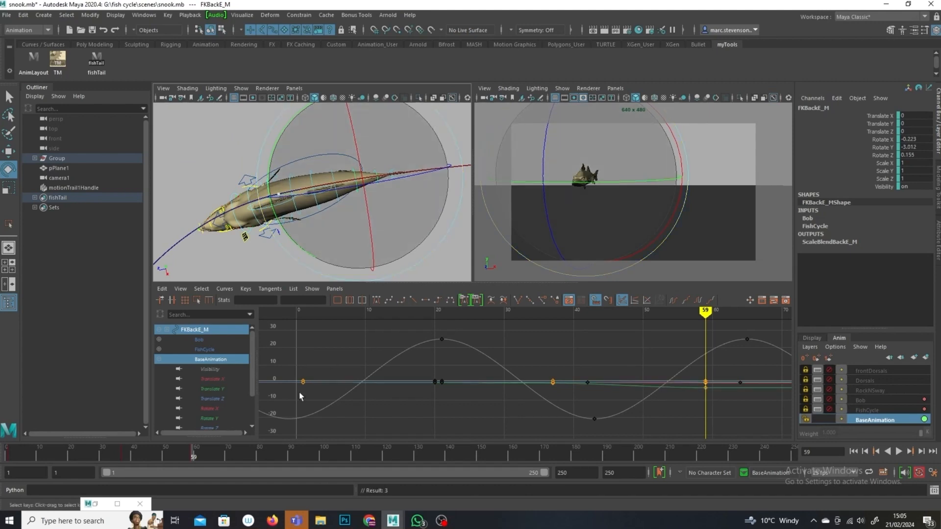
Step: At frame 75, rotate the FKBackB_M spine control to bend the body along the trail
drag(192, 457, 244, 455)
alt+middle_drag(341, 235, 369, 225)
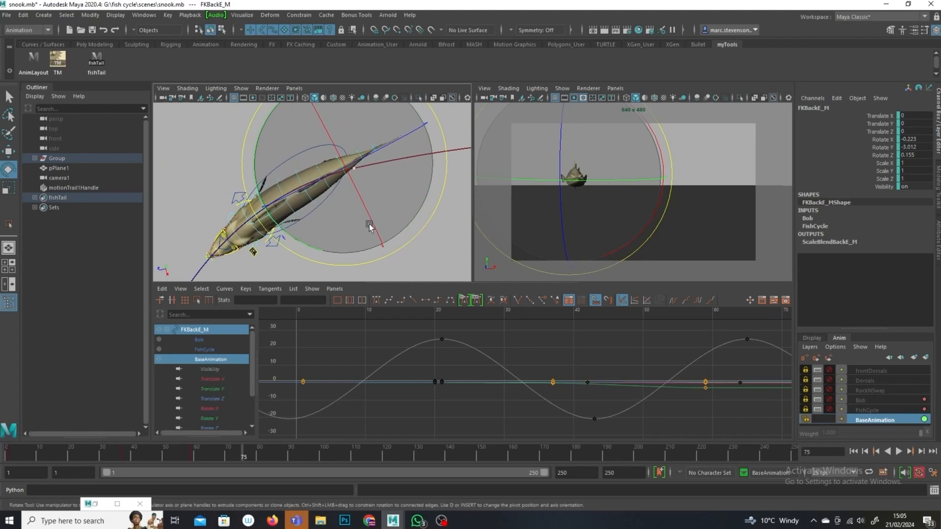
click(92, 63)
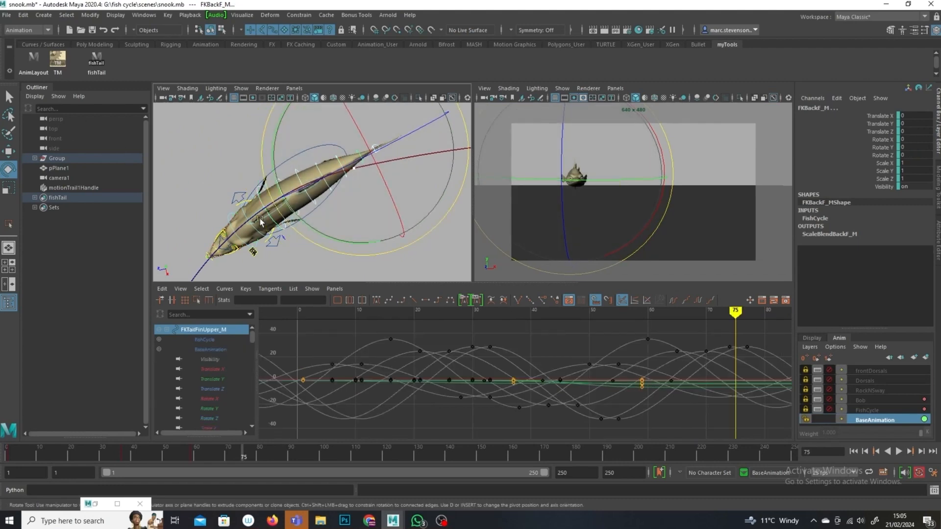
key(q)
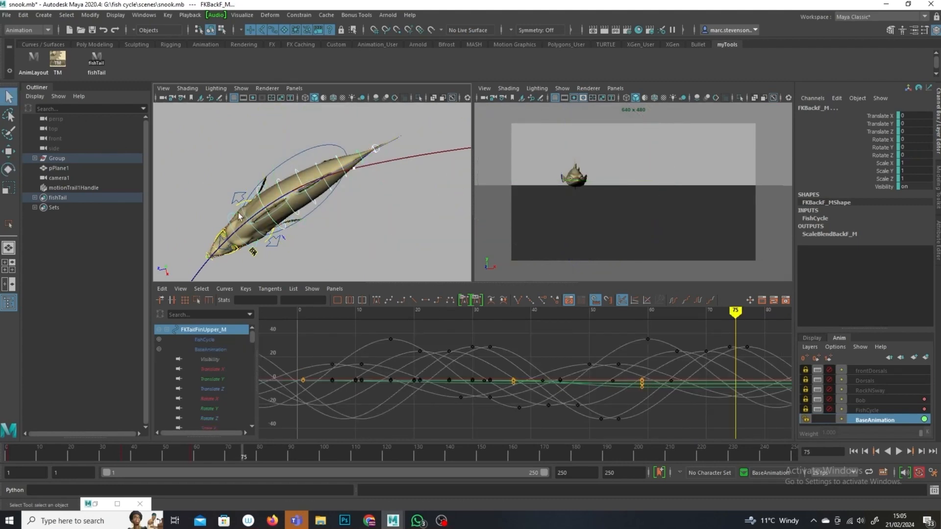
click(243, 214)
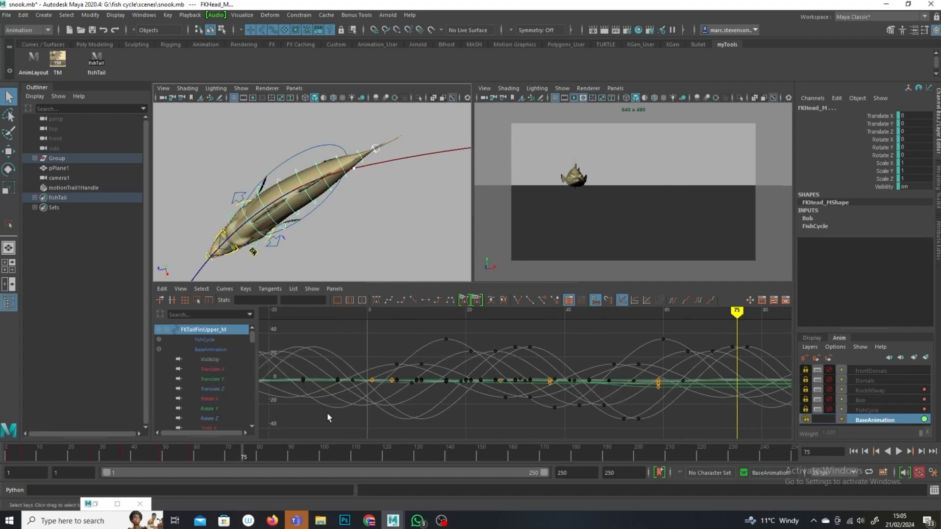
click(375, 270)
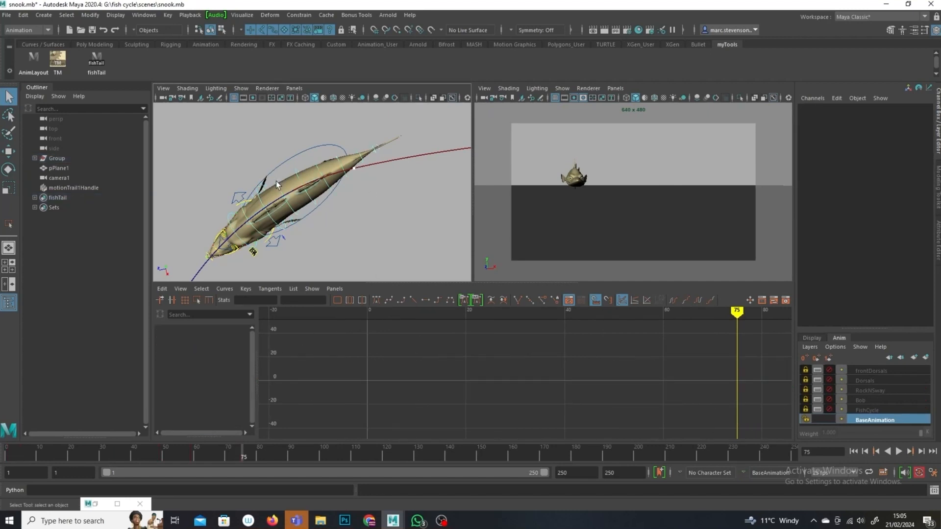
click(276, 184)
click(10, 152)
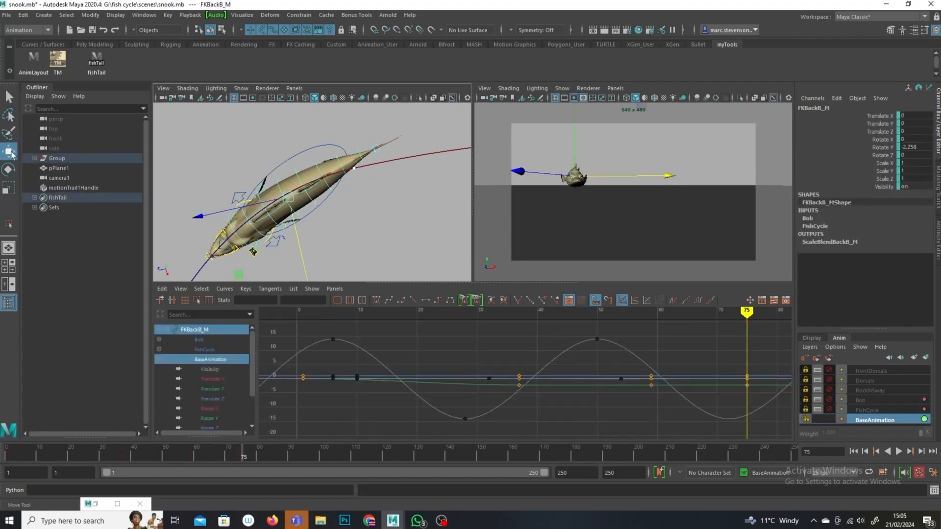
click(9, 169)
drag(375, 168, 379, 184)
Step: Rotate the FKBackE_M spine control at frame 75 so the tail follows the trail
click(371, 195)
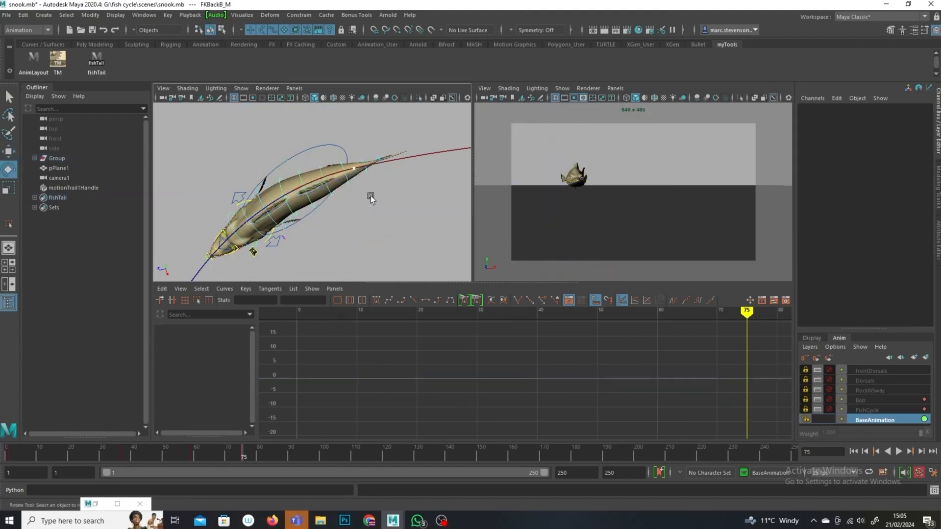
click(351, 183)
drag(448, 174, 447, 185)
alt+middle_drag(393, 260, 407, 237)
alt+right_drag(407, 237, 266, 197)
alt+drag(266, 197, 326, 209)
Step: Set a key on the FKBackE_M control at frame 97
drag(243, 452, 312, 457)
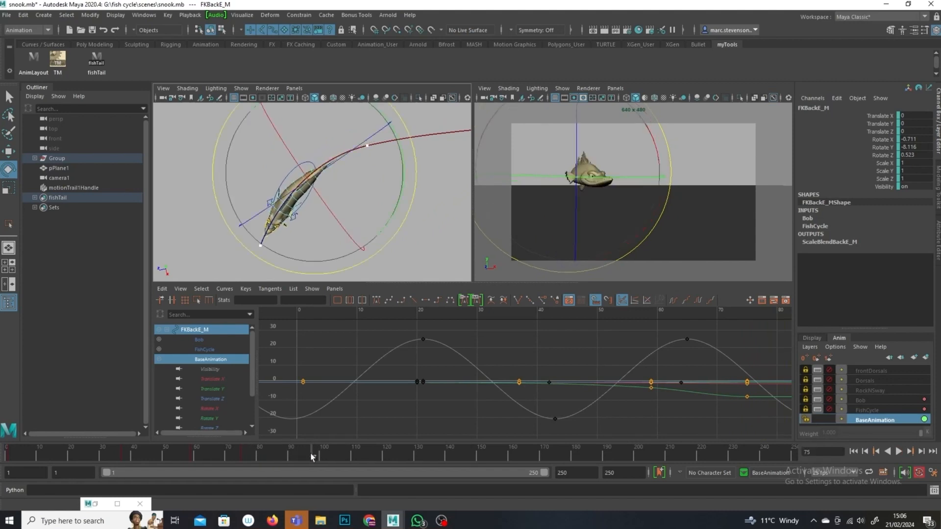
key(s)
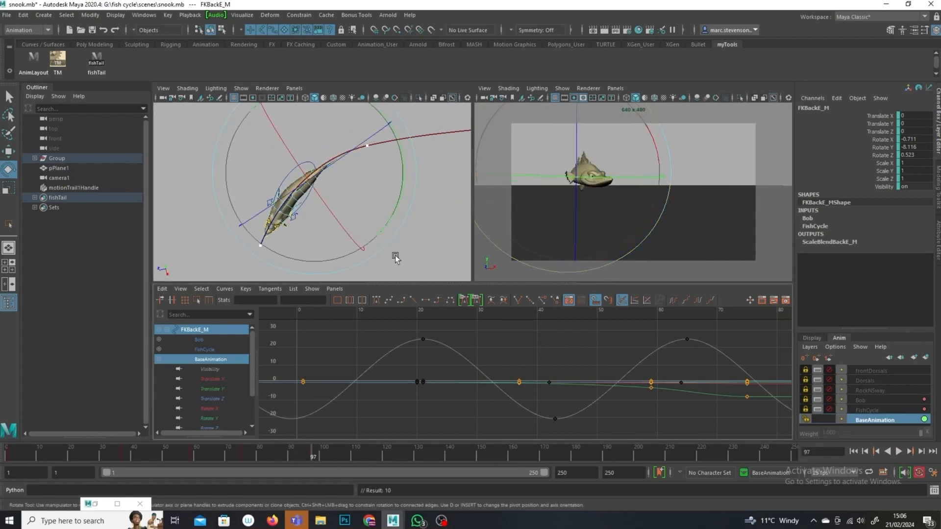
Step: At frame 97, select the fish tail controls and rotate them to bend the tail along the trail
click(96, 59)
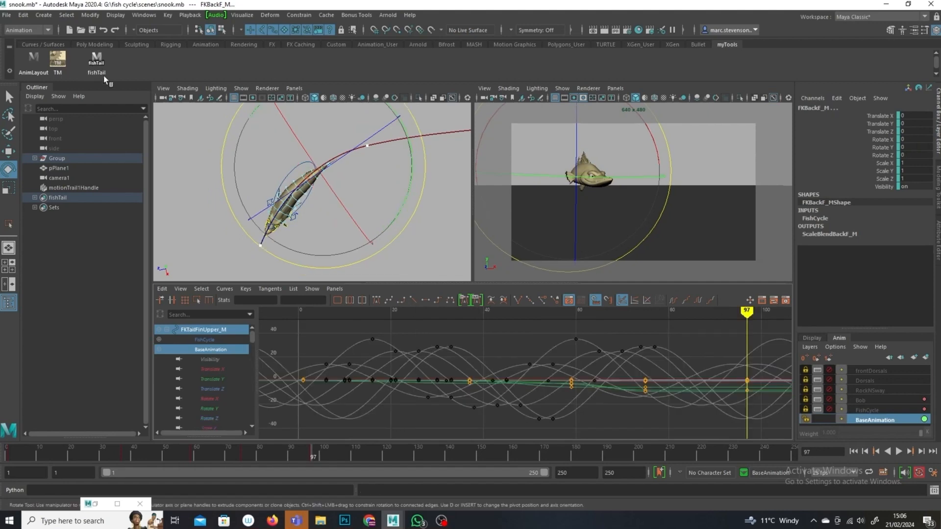
drag(245, 216, 0, 61)
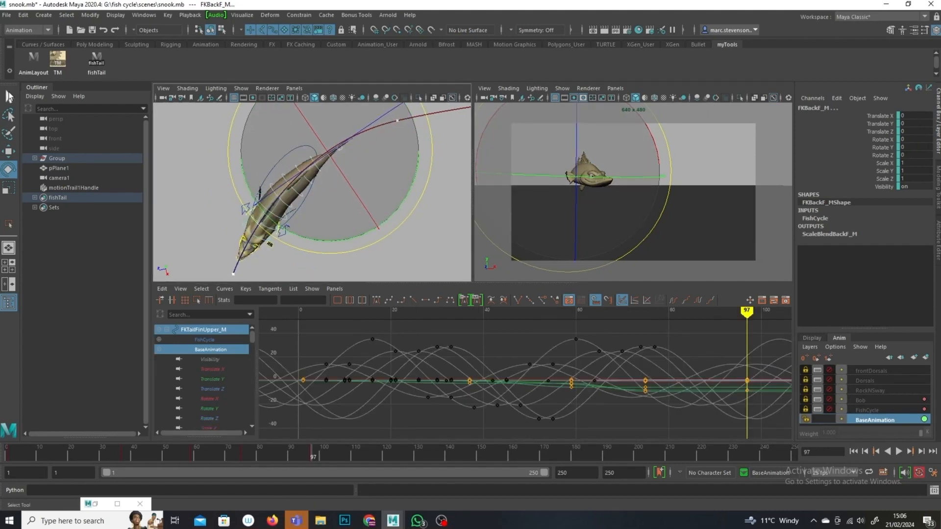
key(q)
click(269, 229)
click(265, 247)
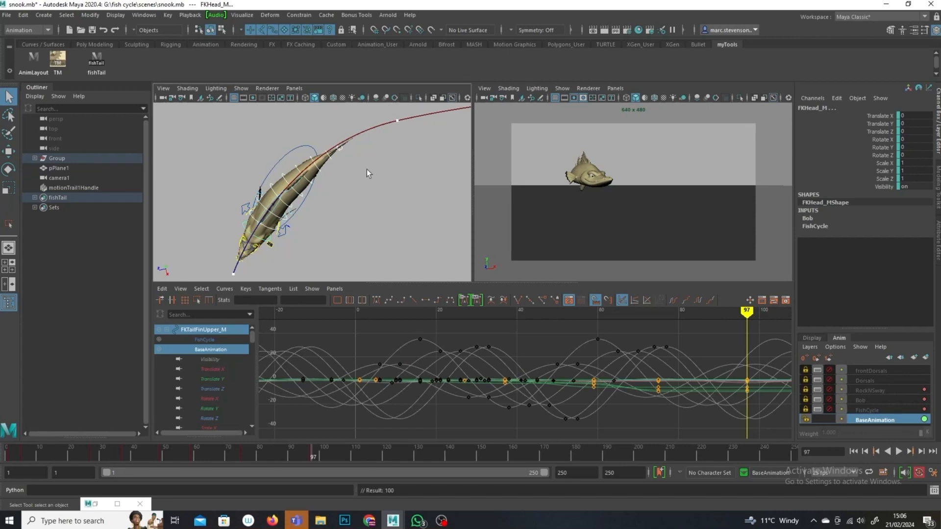
Step: At frame 116, rotate the FKBackA_M spine control to curve the body along the trail
drag(316, 458, 368, 452)
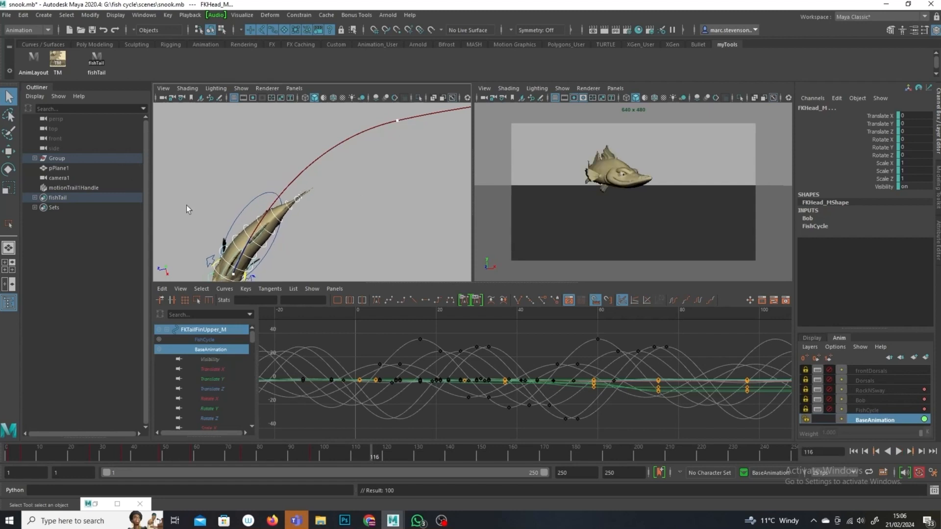
click(232, 256)
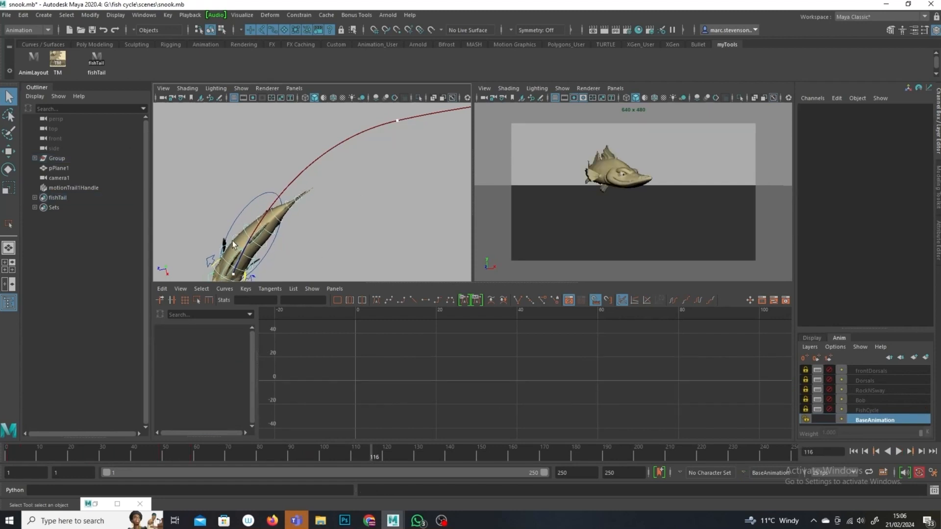
click(233, 256)
click(223, 261)
click(9, 153)
click(8, 170)
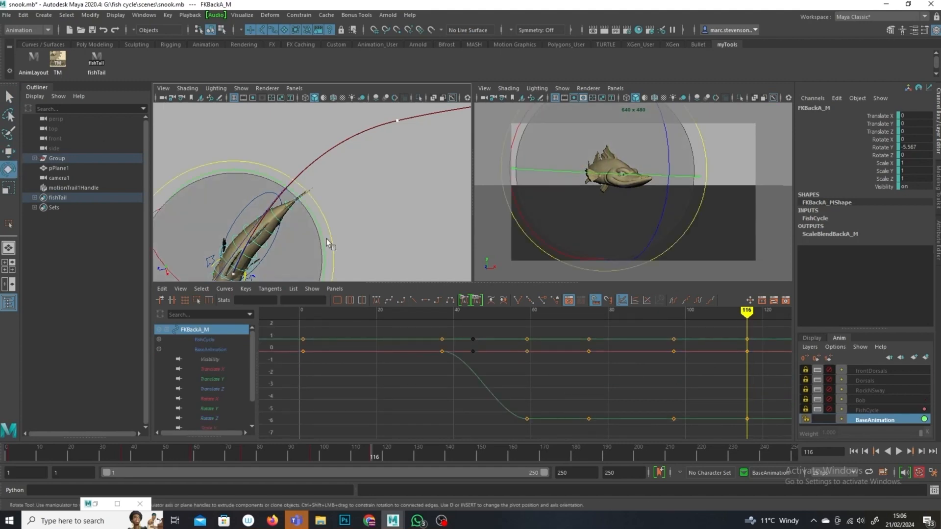
drag(314, 220, 312, 205)
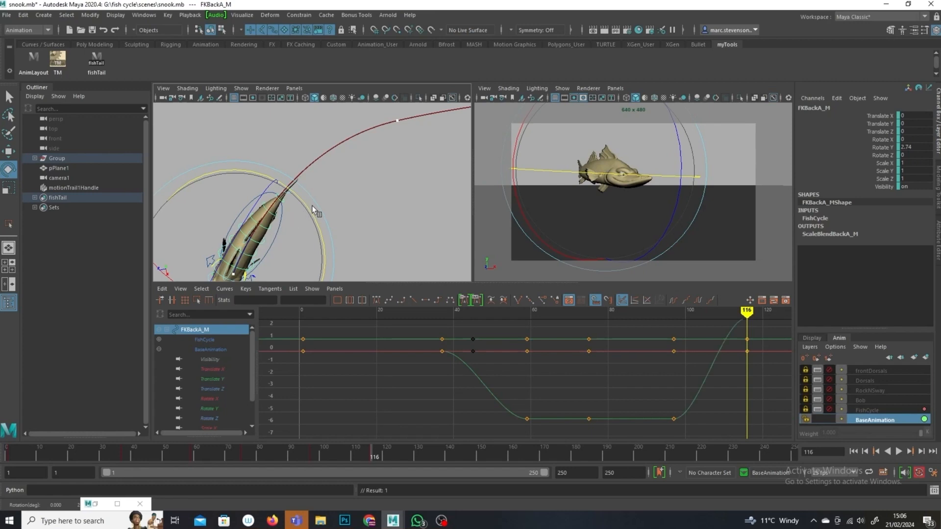
Step: Rotate the FKBackE_M spine control at frame 116 so the tail follows the trail
click(293, 219)
click(269, 212)
drag(350, 181, 354, 181)
key(f)
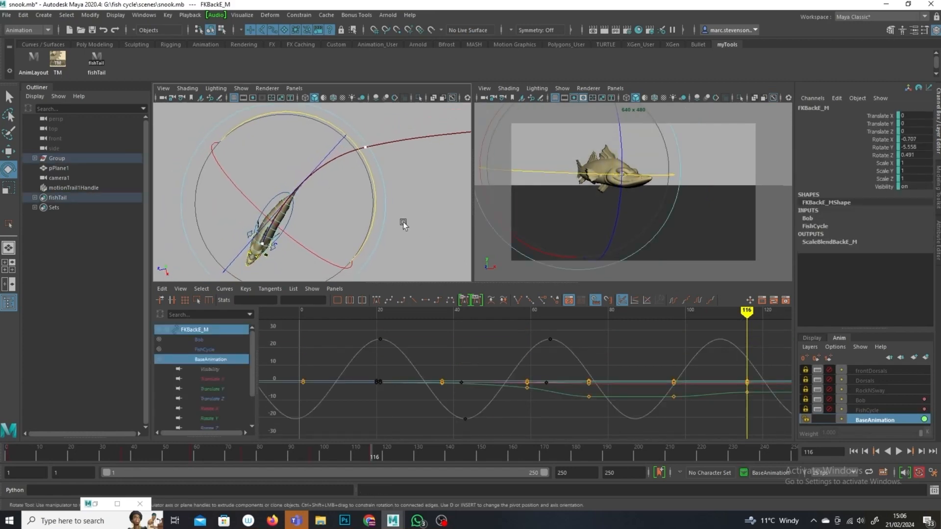
Step: Play back the cycle and, at frame 149, rotate the FKBackC_M spine control slightly to adjust the body curve
key(alt+v)
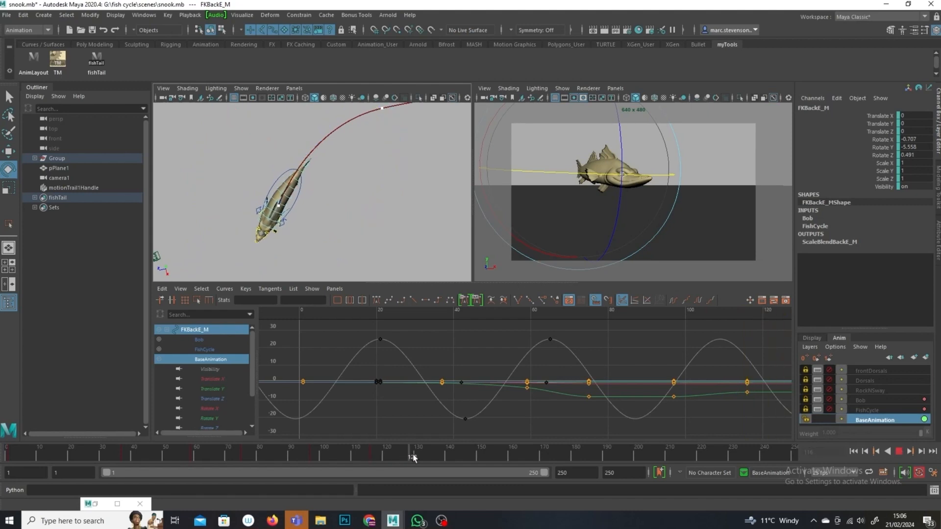
click(476, 451)
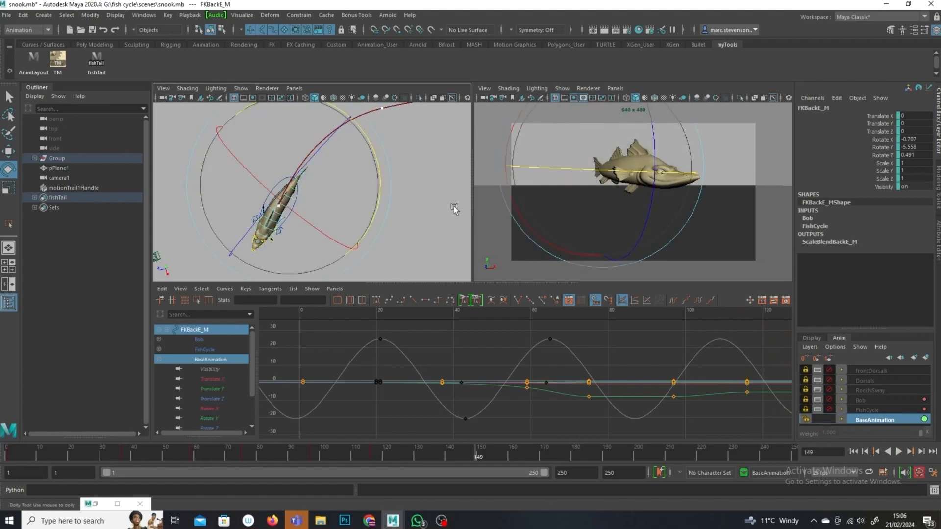
click(227, 181)
click(96, 59)
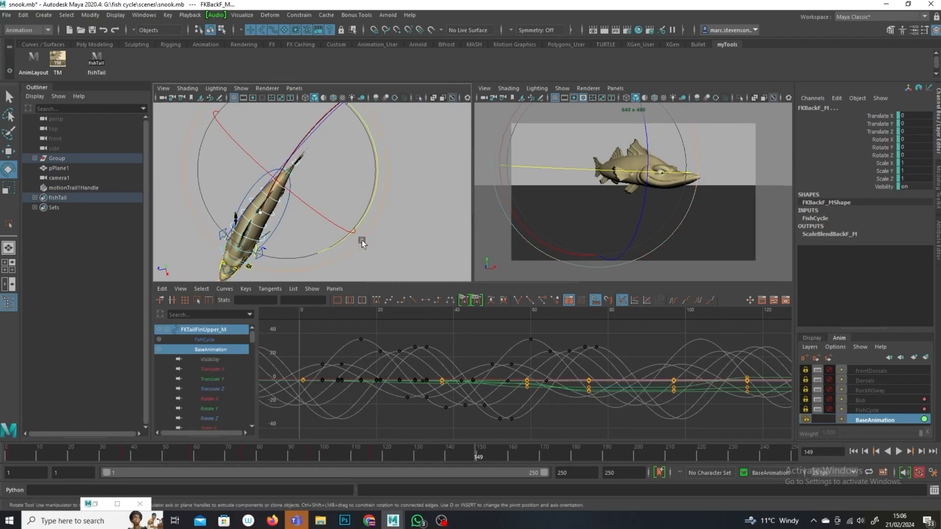
click(432, 258)
click(277, 223)
drag(348, 202, 348, 200)
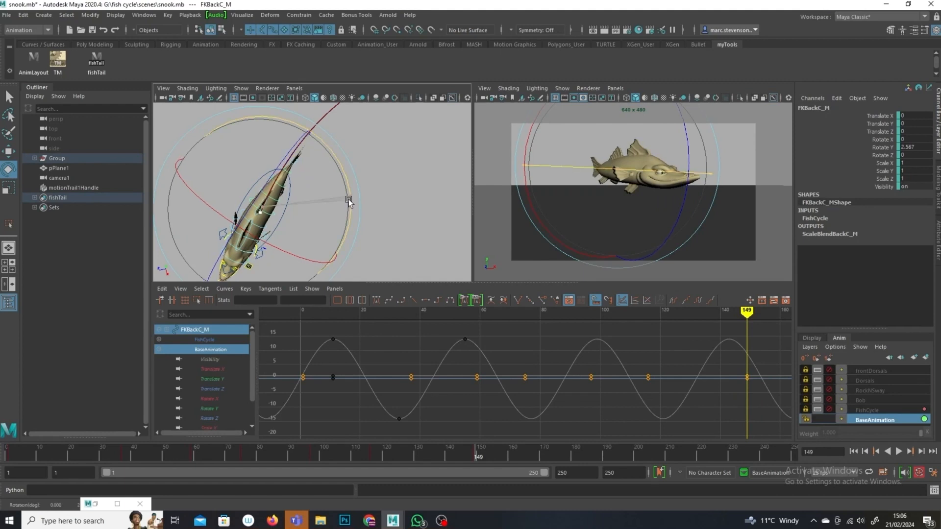
Step: Select the FKBackF_M control and widen the camera viewport panel against the top view
click(386, 204)
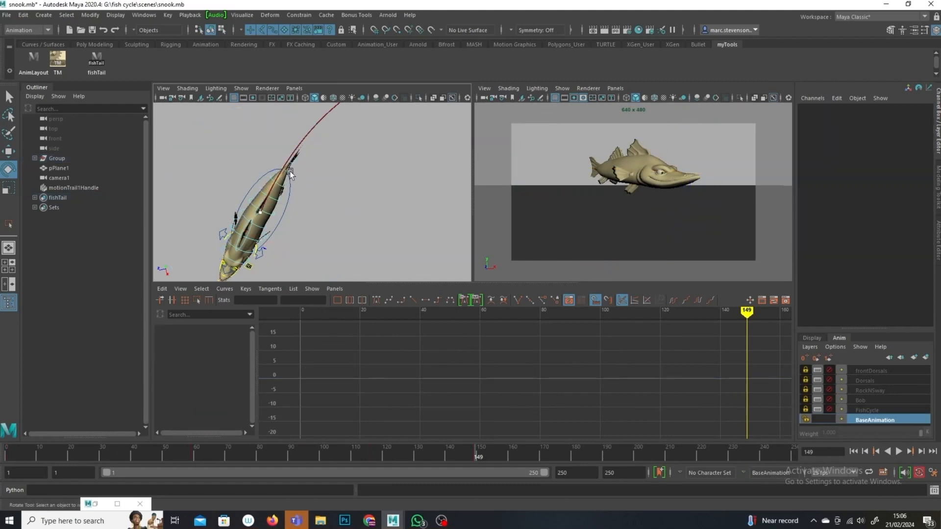
click(290, 172)
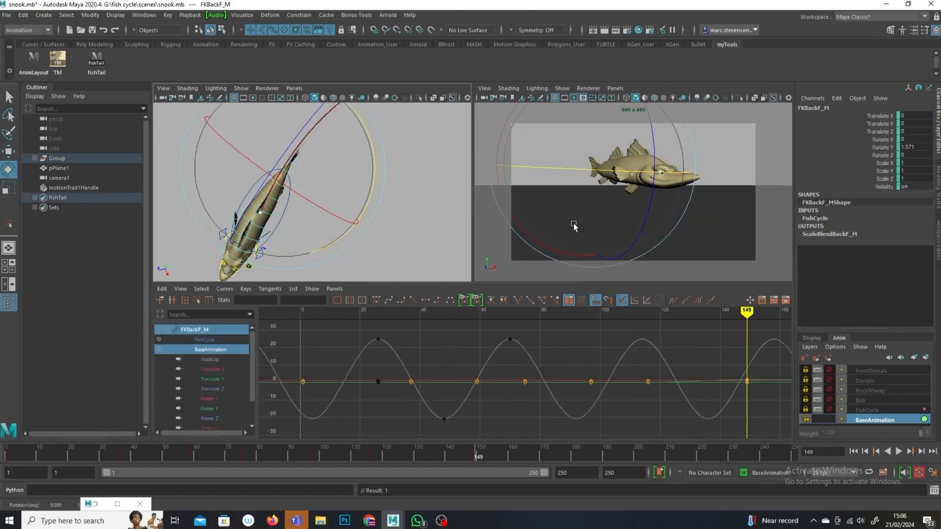
click(441, 177)
drag(473, 216, 322, 211)
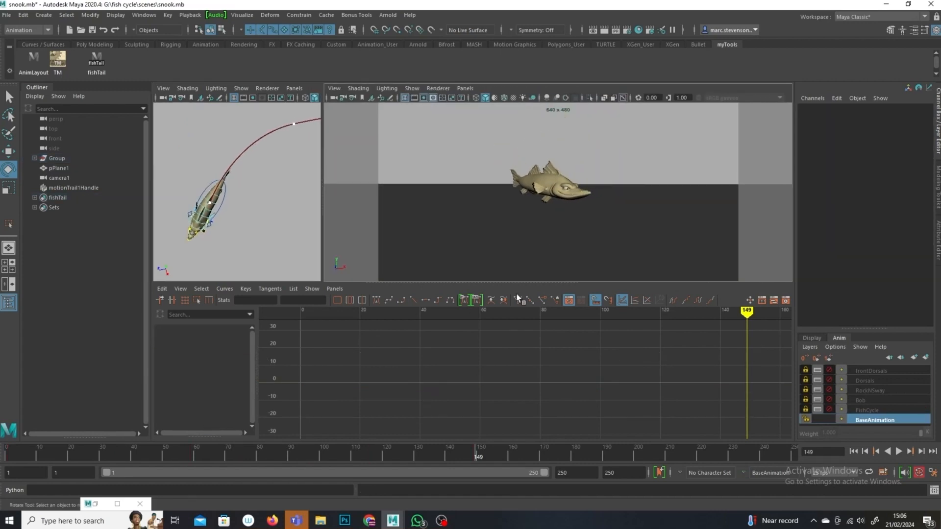
Step: Re-enable the Dorsals, RockNSway and FishCycle animation layers and play back the swim cycle
drag(494, 457, 8, 453)
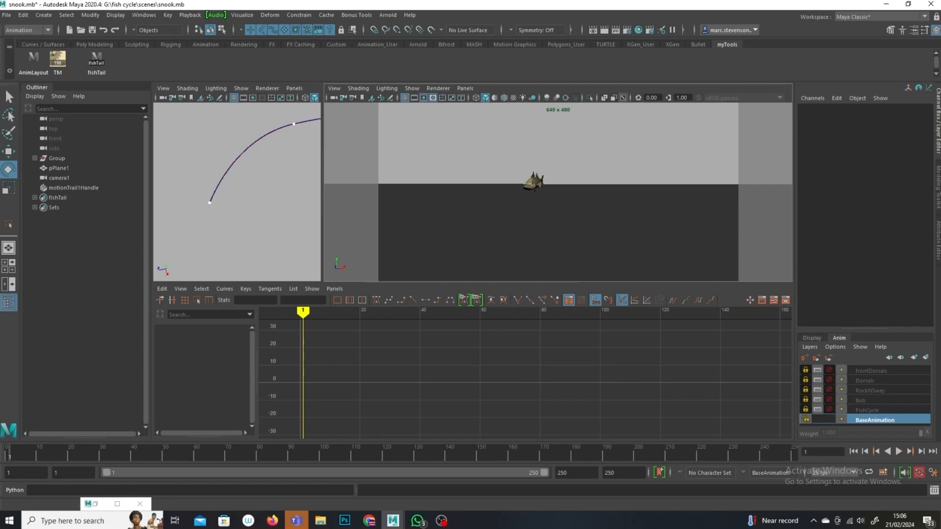
click(897, 452)
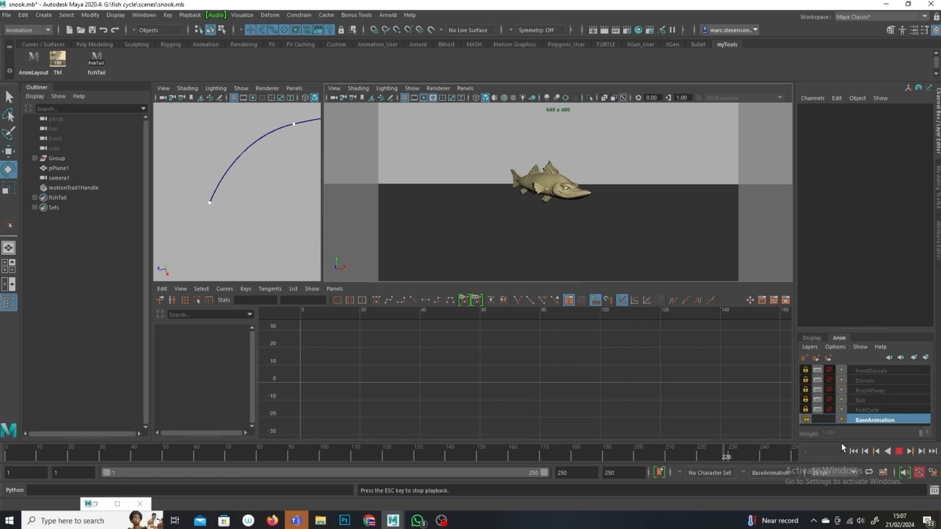
click(898, 452)
click(830, 379)
click(830, 390)
click(831, 410)
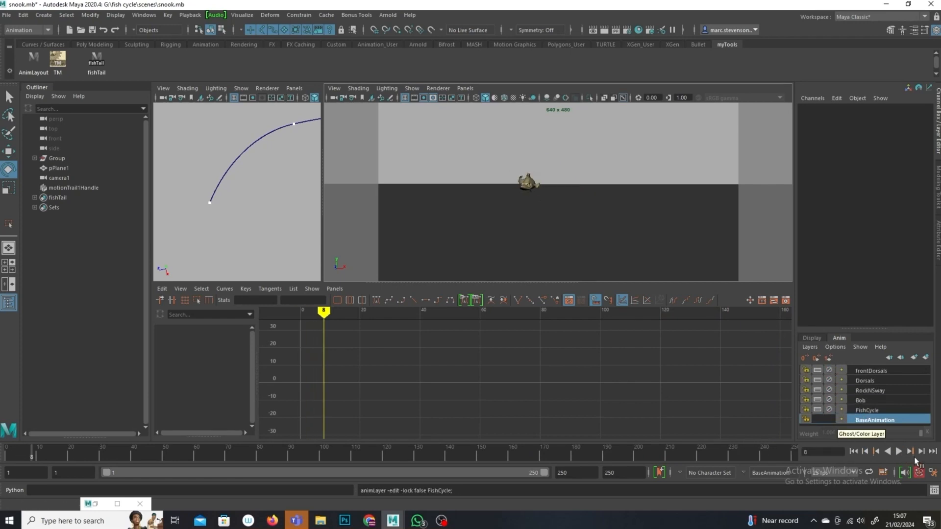
click(896, 455)
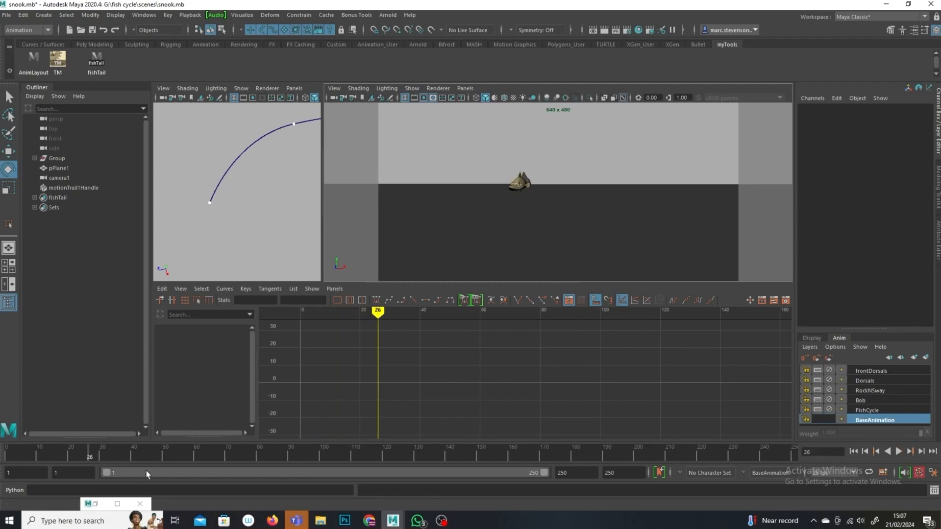
Step: At frame 61, select the Main control and move it up about 1 unit in Translate Y
drag(149, 458, 0, 441)
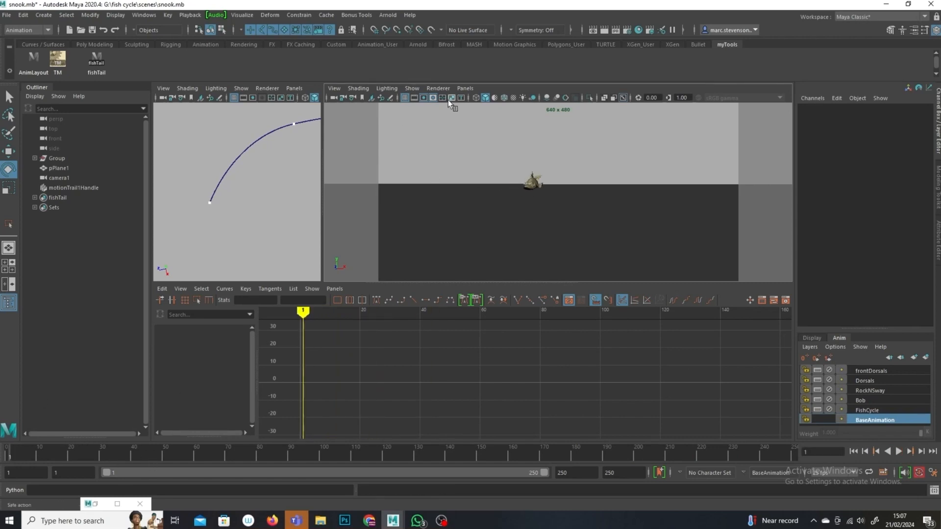
click(422, 91)
click(478, 162)
click(543, 196)
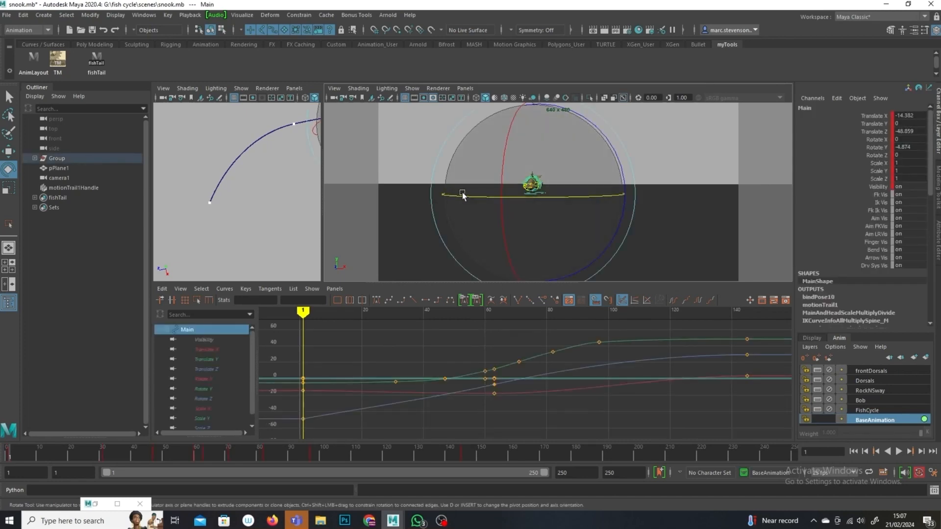
click(210, 360)
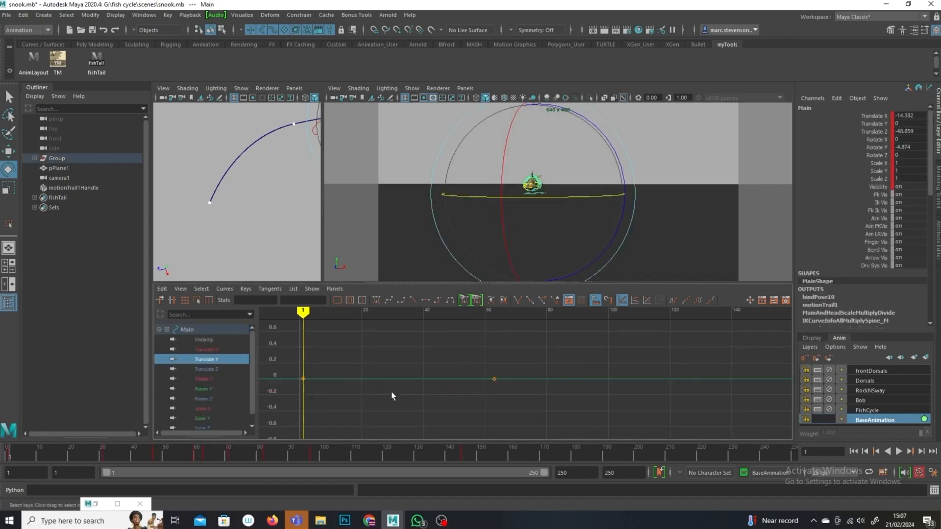
mouse_move(310, 315)
mouse_down()
mouse_move(487, 319)
mouse_move(488, 333)
mouse_up()
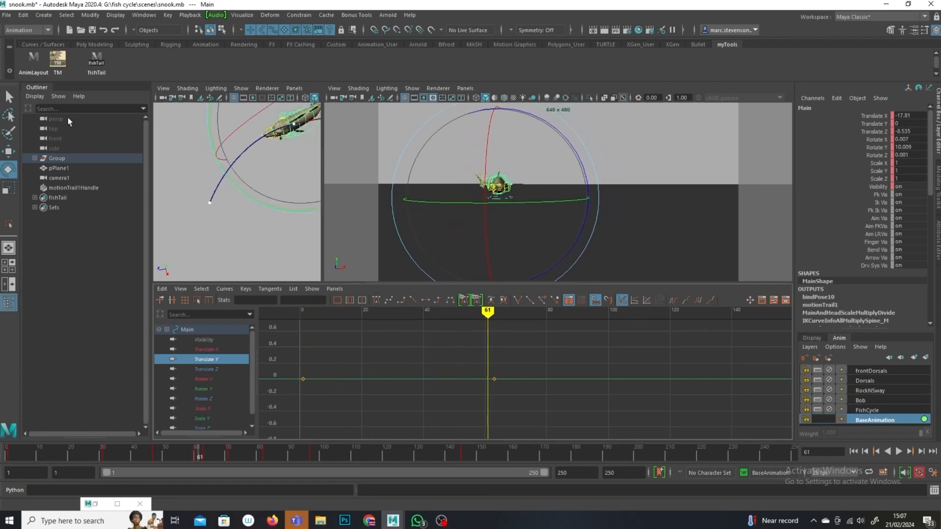
key(w)
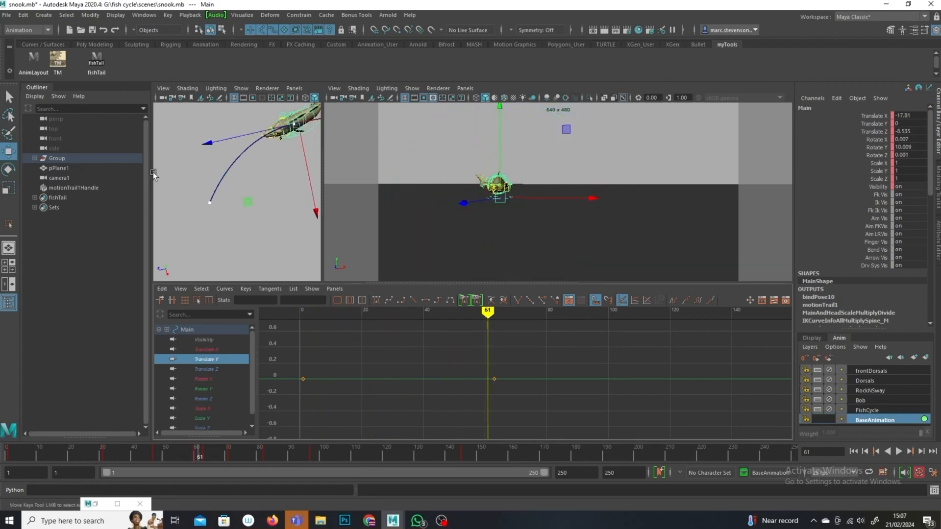
drag(502, 153, 502, 150)
Step: At frame 123, lower the Main control's Translate Y key to about -0.56
drag(523, 368, 483, 400)
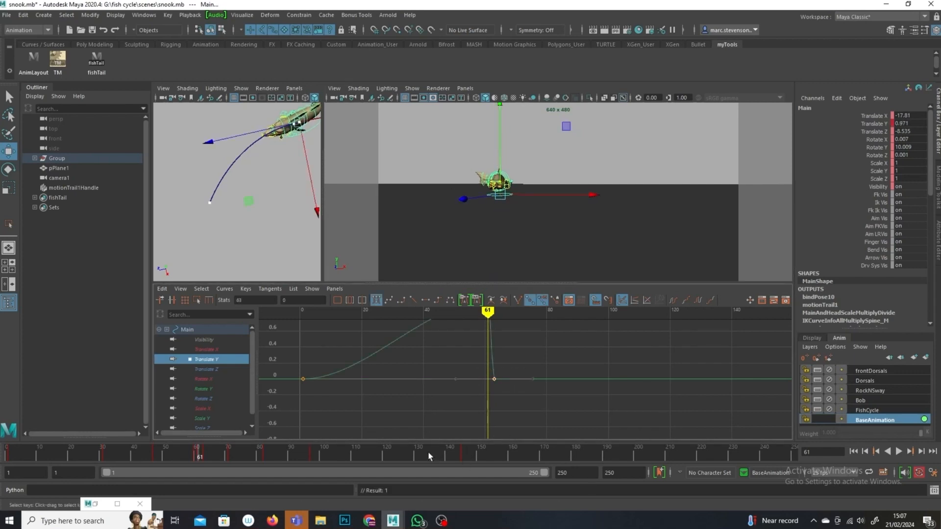
drag(198, 455, 395, 468)
scroll(534, 398, down, 4)
scroll(534, 397, down, 3)
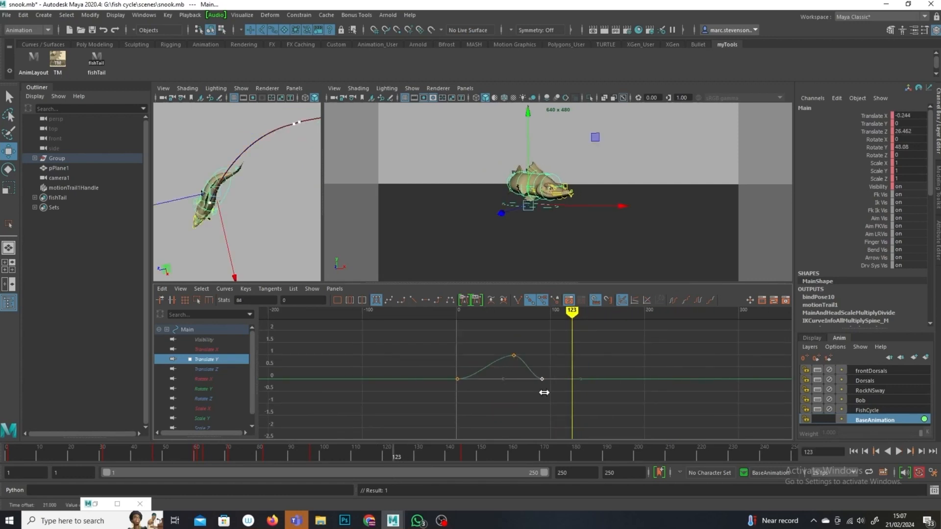
middle_drag(580, 383, 580, 392)
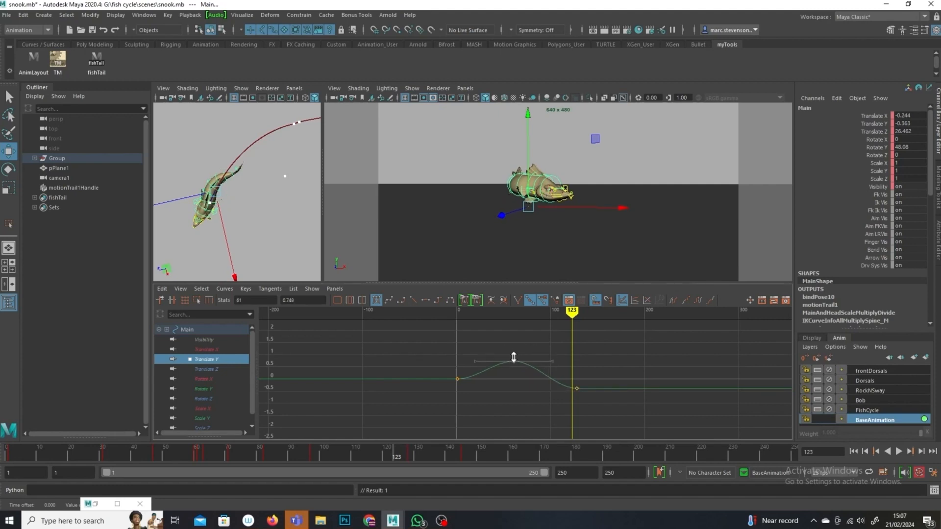
Step: Hide NURBS curves in the camera view and play back the animation
mouse_move(571, 331)
mouse_down()
mouse_move(394, 333)
mouse_move(444, 333)
mouse_up()
drag(23, 454, 7, 454)
click(900, 453)
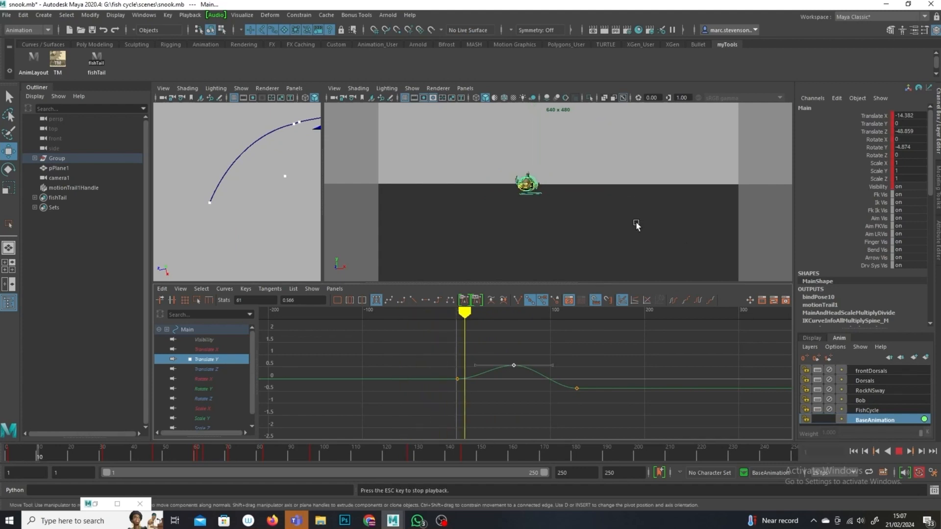
click(412, 88)
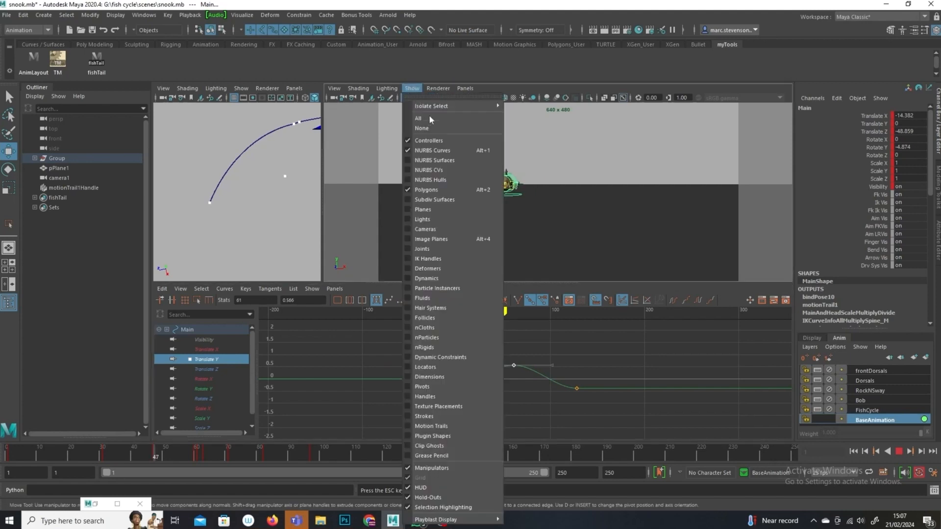
click(433, 151)
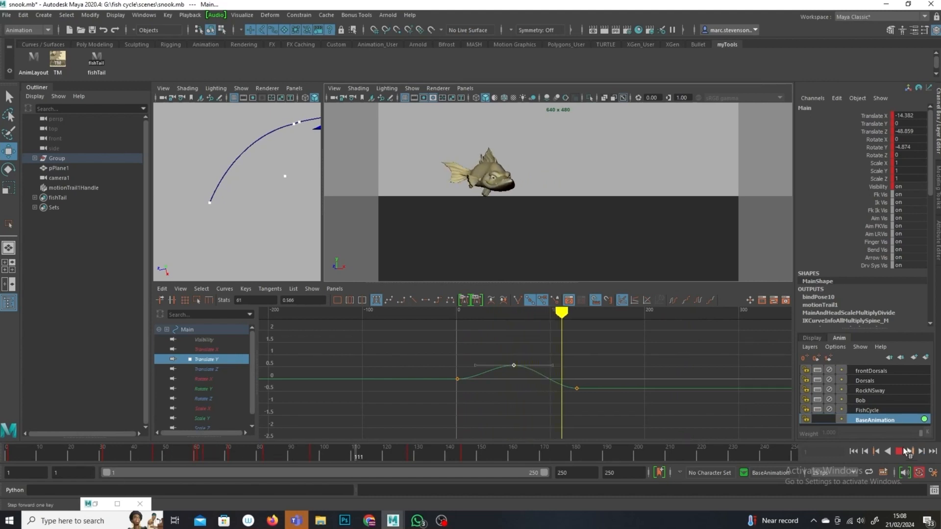
key(Escape)
Step: Try to stretch the Main control's Translate X and Translate Z keys in time with the scale keys tool
click(256, 212)
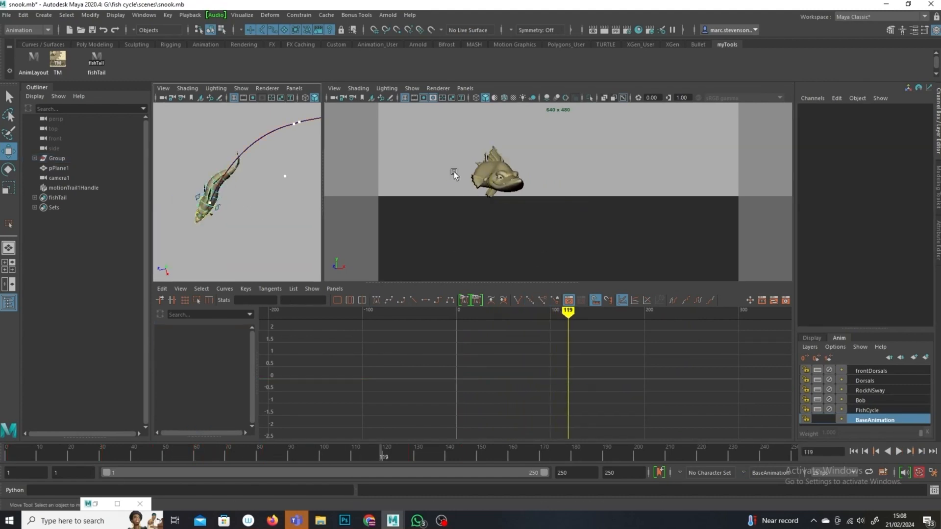
drag(224, 454, 230, 432)
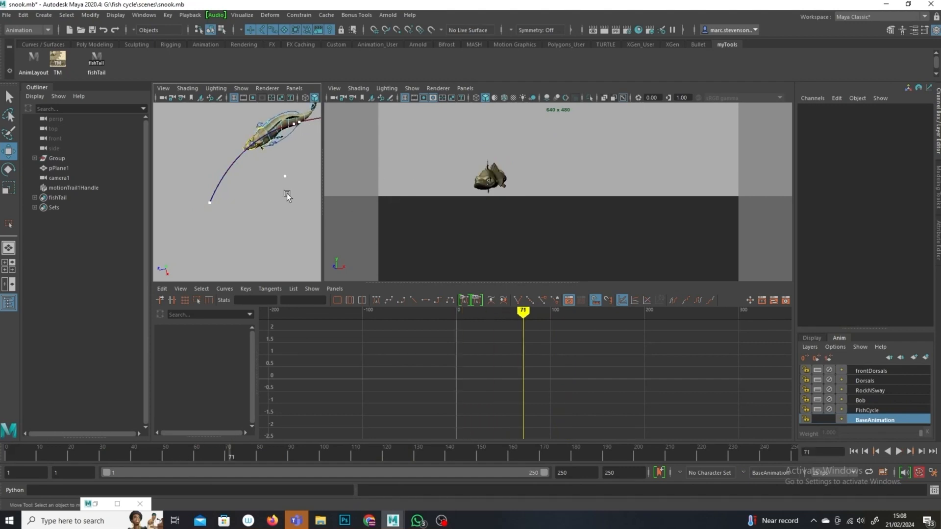
click(291, 134)
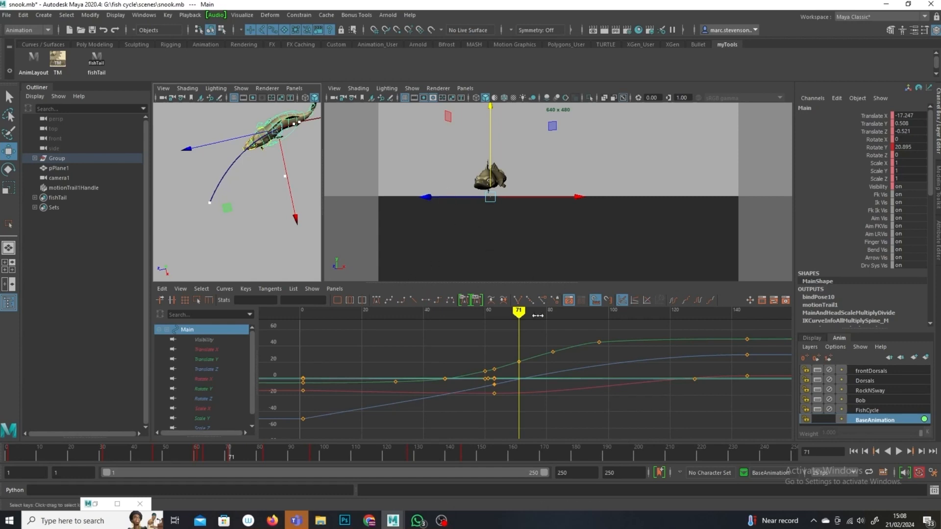
drag(520, 315, 488, 314)
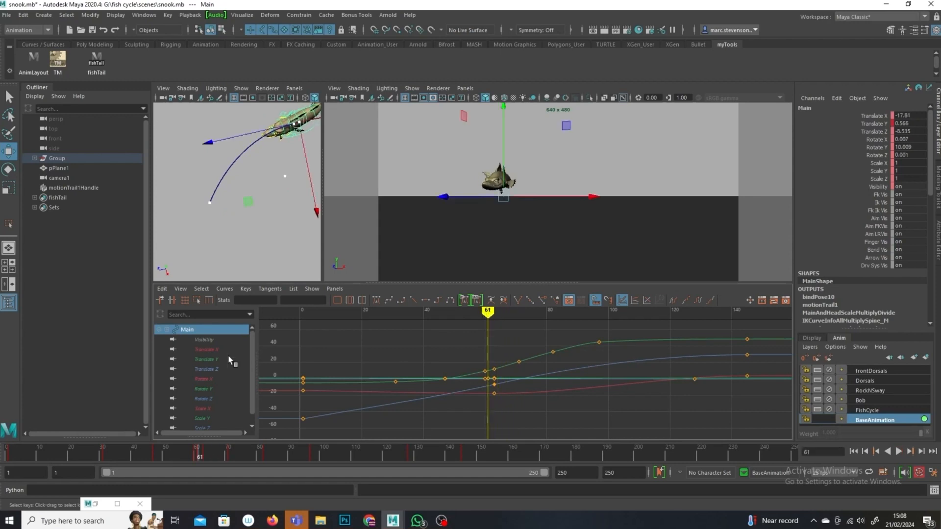
click(200, 368)
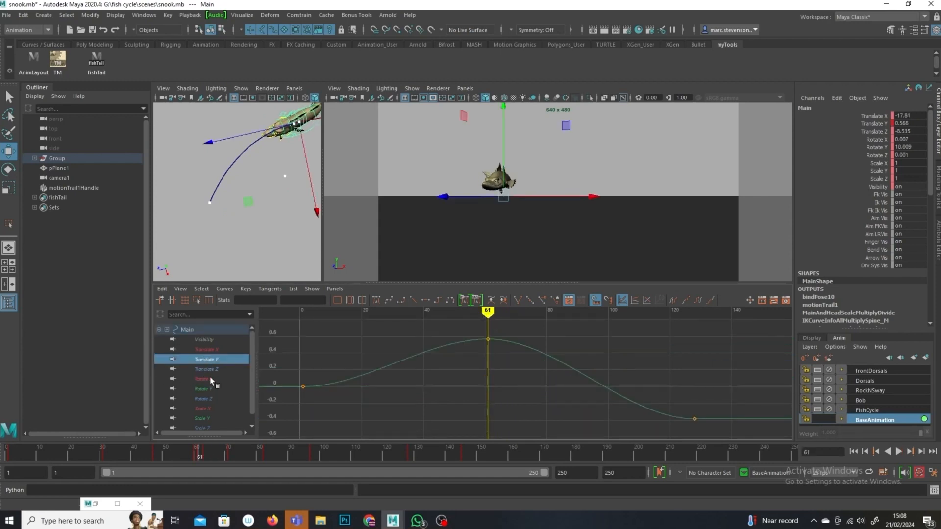
ctrl+click(212, 349)
scroll(556, 369, down, 3)
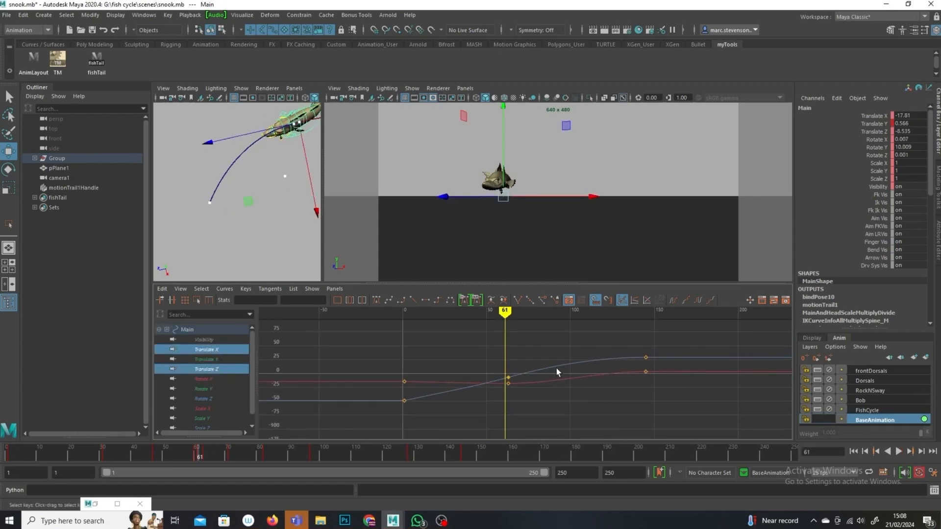
drag(482, 407, 482, 407)
drag(670, 343, 319, 437)
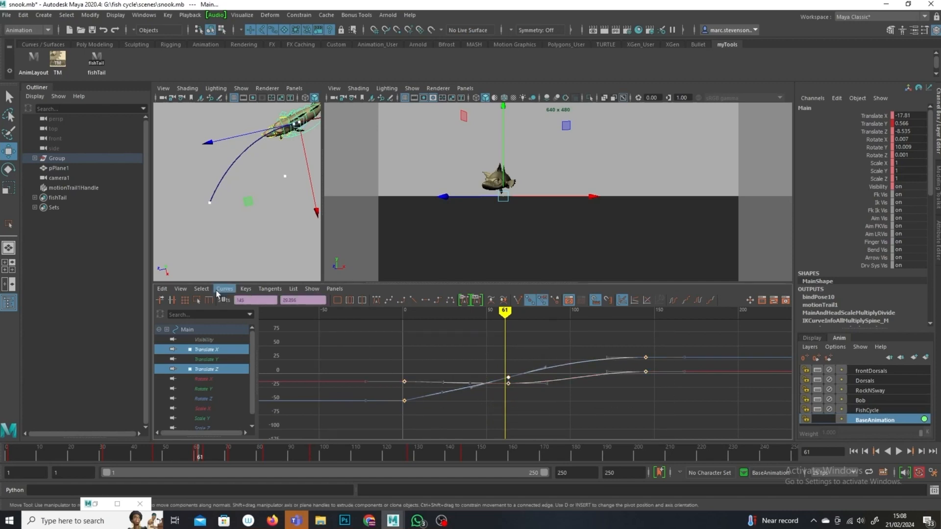
click(196, 300)
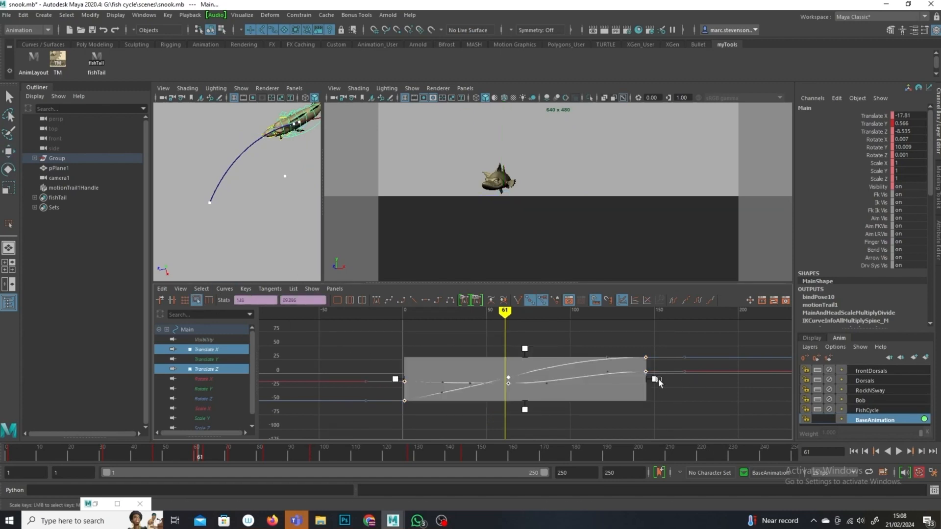
drag(670, 380, 707, 383)
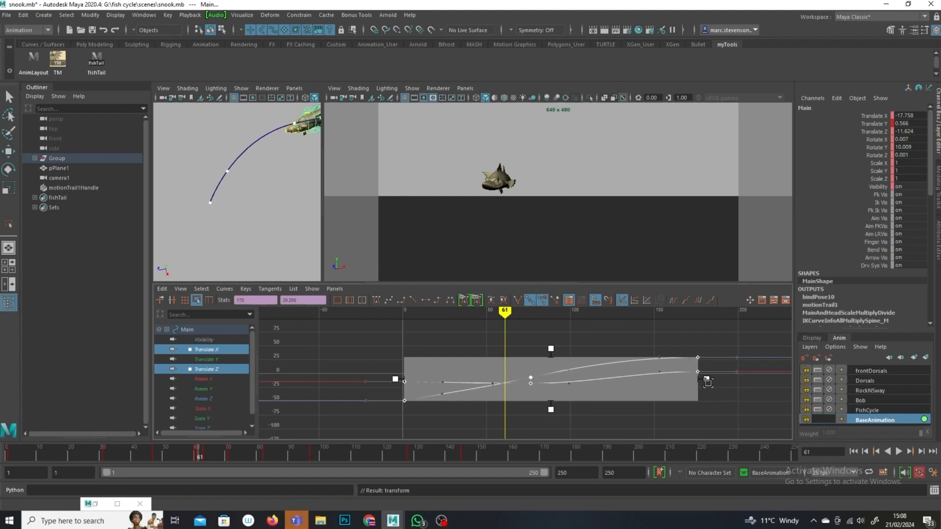
Step: Play the animation briefly and undo the key scaling
key(alt+v)
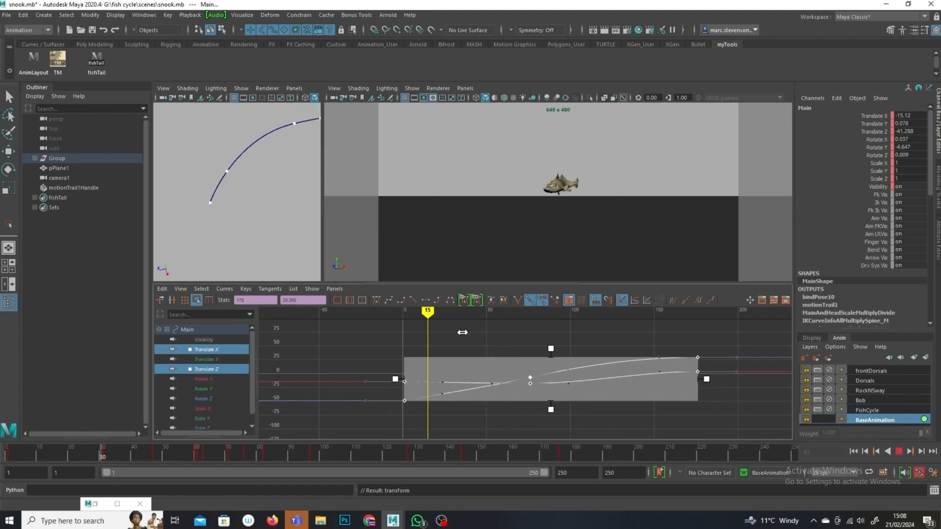
key(alt+v)
click(899, 451)
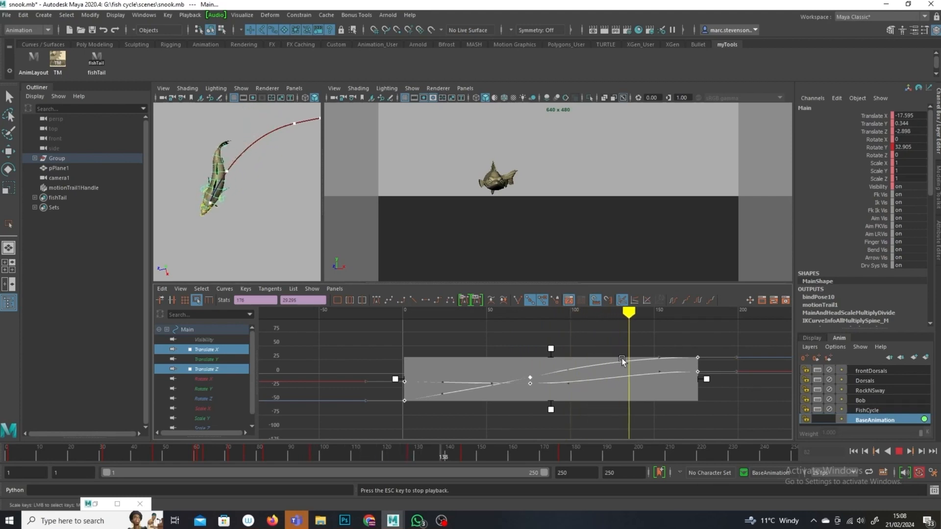
key(ctrl+z)
key(ctrl+z)
key(ctrl+z)
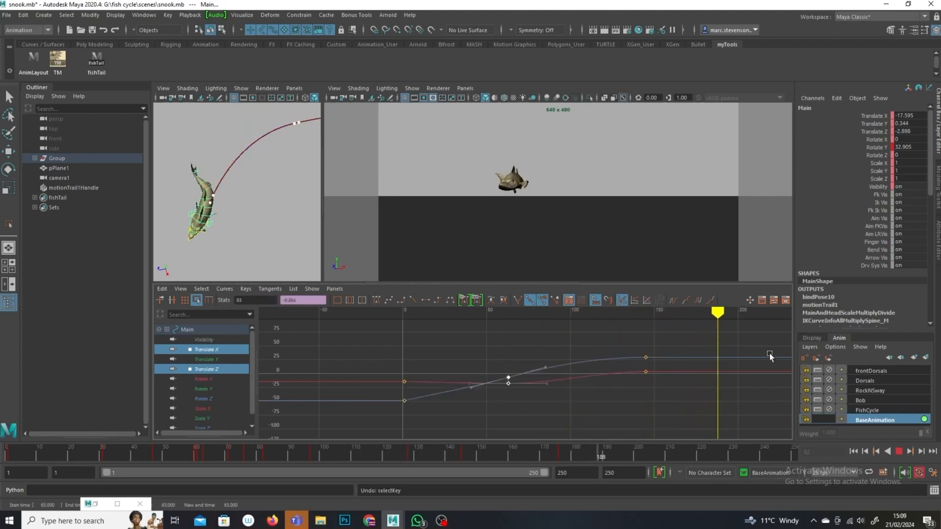
Step: Play back the swim cycle and return to frame 1
click(435, 318)
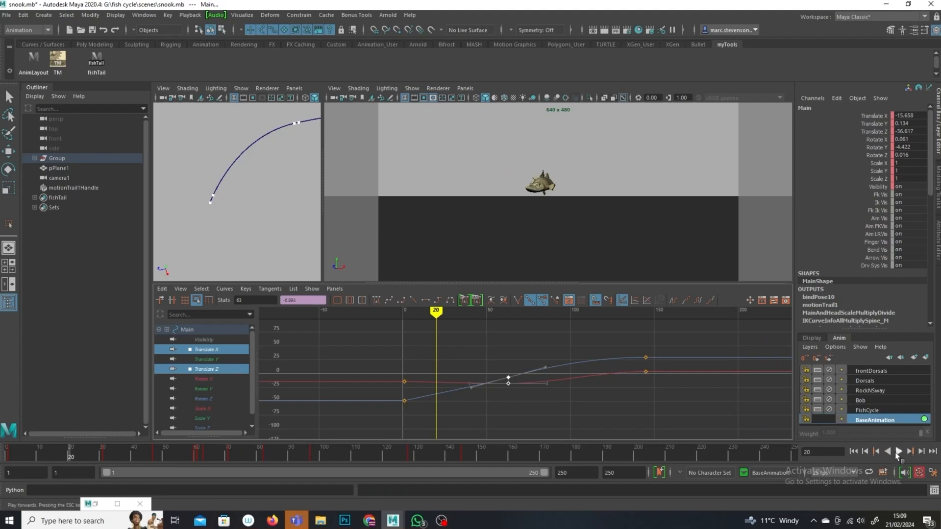
click(899, 451)
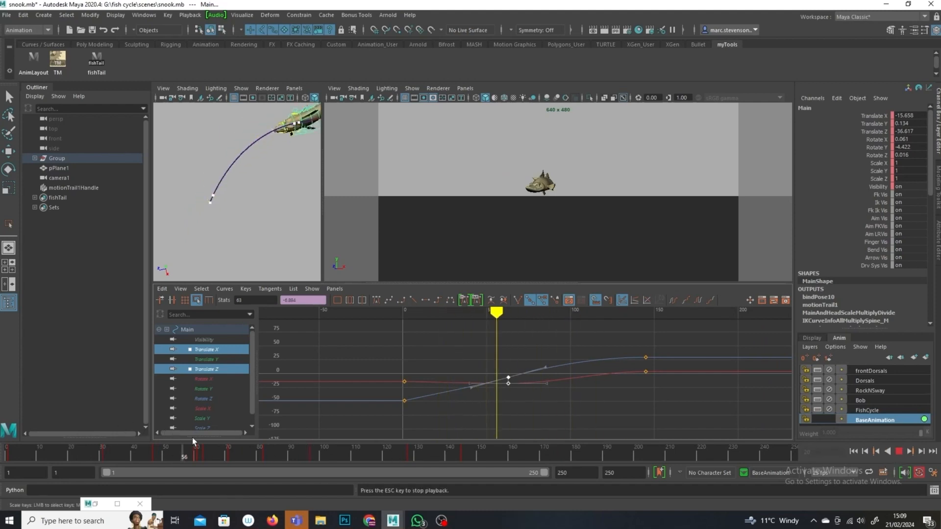
click(645, 167)
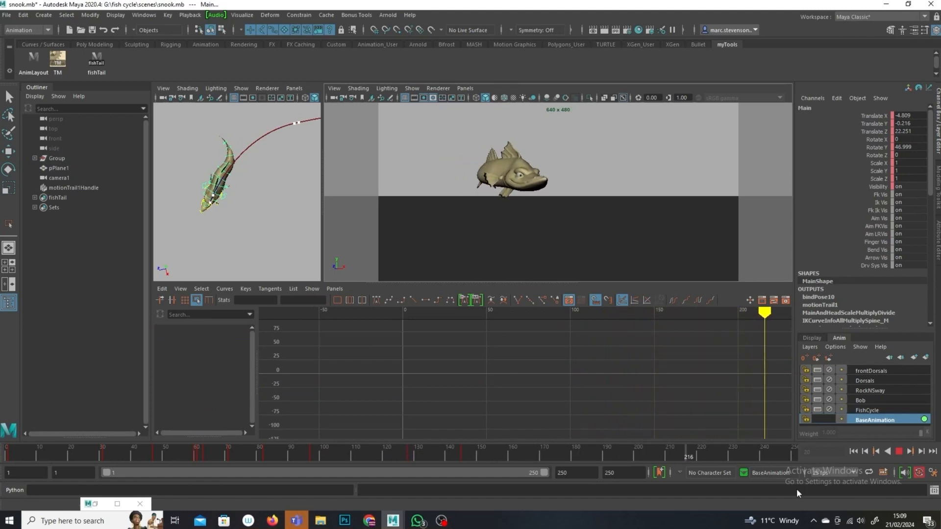
click(899, 452)
mouse_move(225, 455)
mouse_down()
mouse_move(168, 446)
mouse_move(463, 508)
mouse_move(122, 457)
mouse_move(16, 425)
mouse_move(60, 434)
mouse_up()
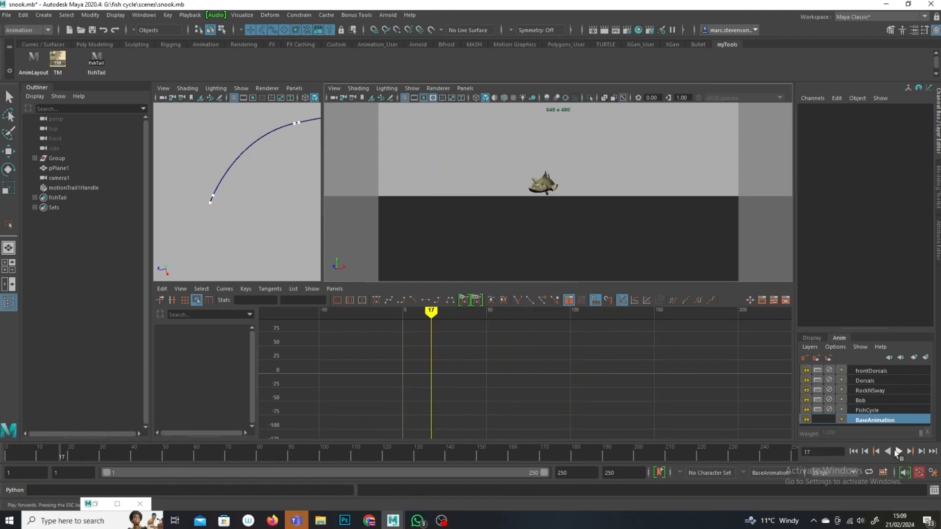
click(898, 451)
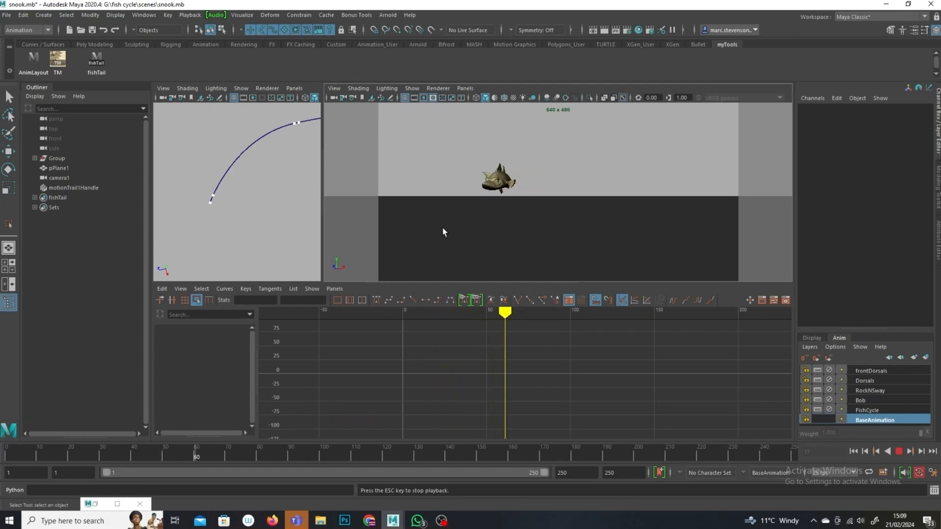
click(898, 451)
drag(126, 462, 7, 462)
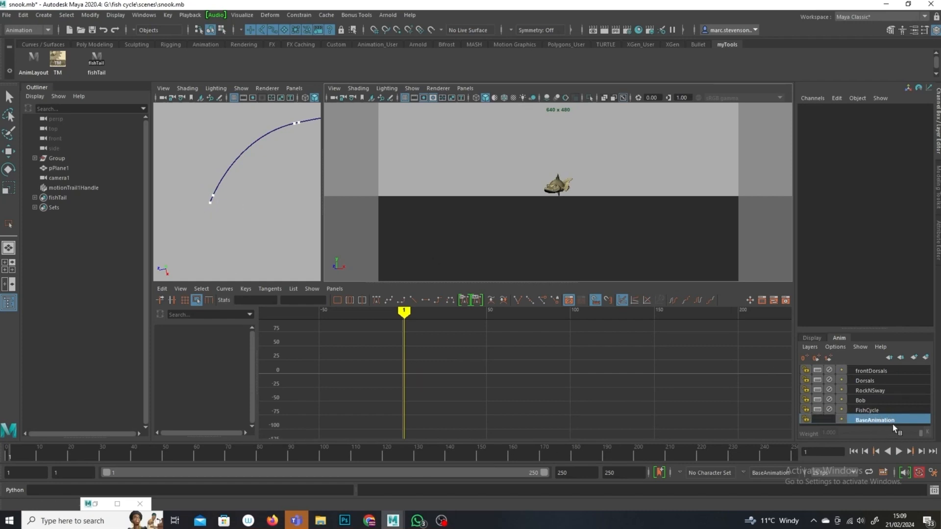
Step: Orbit the side view onto the fish and select its FKRoot_M spine control
alt+right_drag(312, 202, 309, 202)
alt+middle_drag(230, 184, 224, 183)
alt+right_drag(224, 183, 277, 215)
alt+middle_drag(257, 211, 228, 244)
alt+right_drag(235, 206, 280, 204)
alt+middle_drag(253, 196, 208, 269)
alt+right_drag(219, 189, 244, 176)
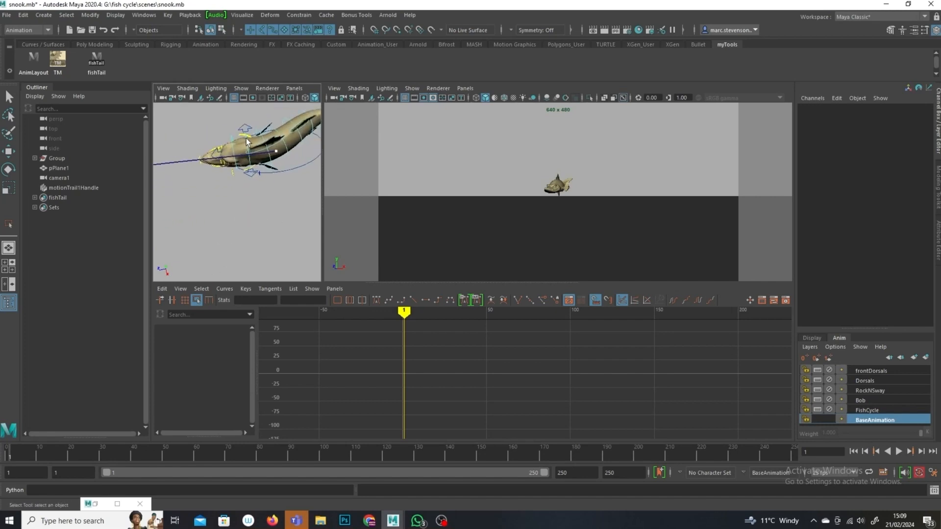
click(255, 156)
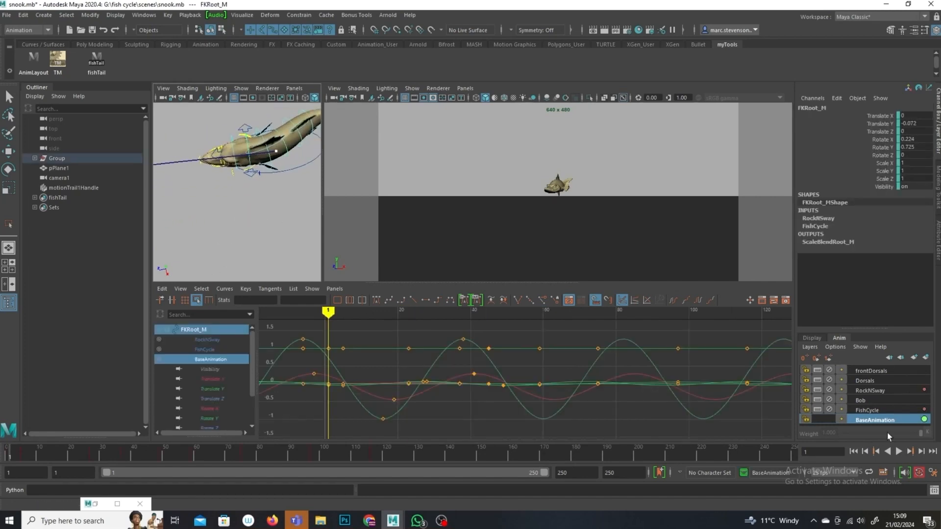
Step: Select the FKRoot_M keys on the BaseAnimation layer and set their post-infinity to Constant
click(870, 421)
alt+right_drag(629, 434, 590, 387)
alt+middle_drag(590, 387, 596, 290)
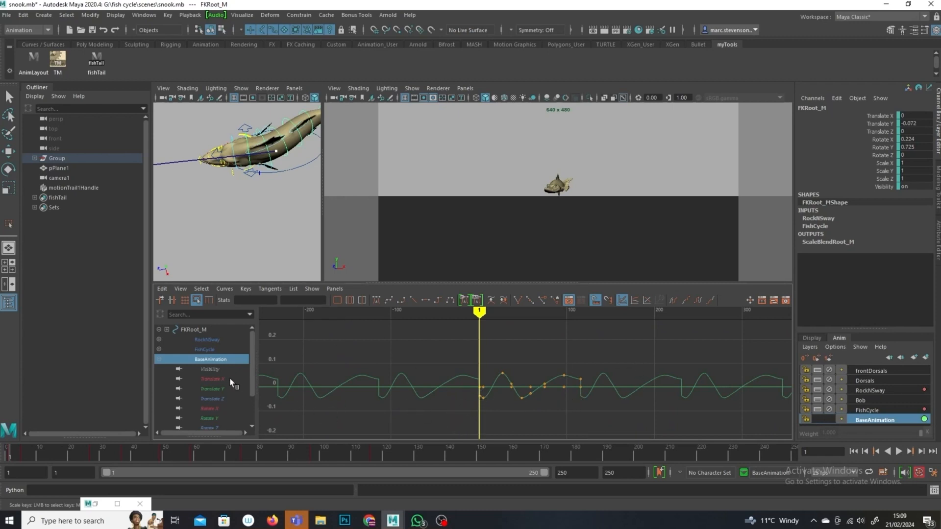
click(870, 411)
click(876, 420)
alt+right_drag(542, 415, 566, 413)
alt+middle_drag(594, 409, 586, 361)
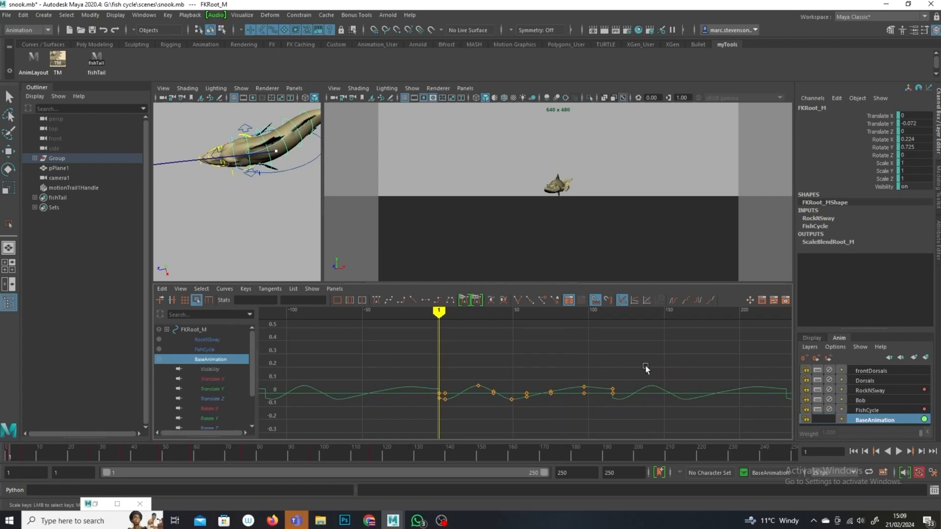
drag(612, 381, 338, 427)
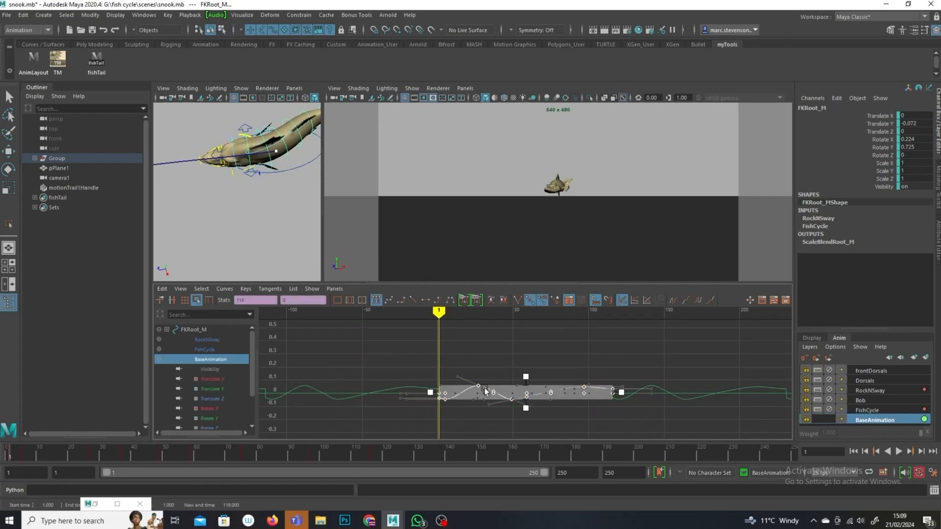
click(438, 452)
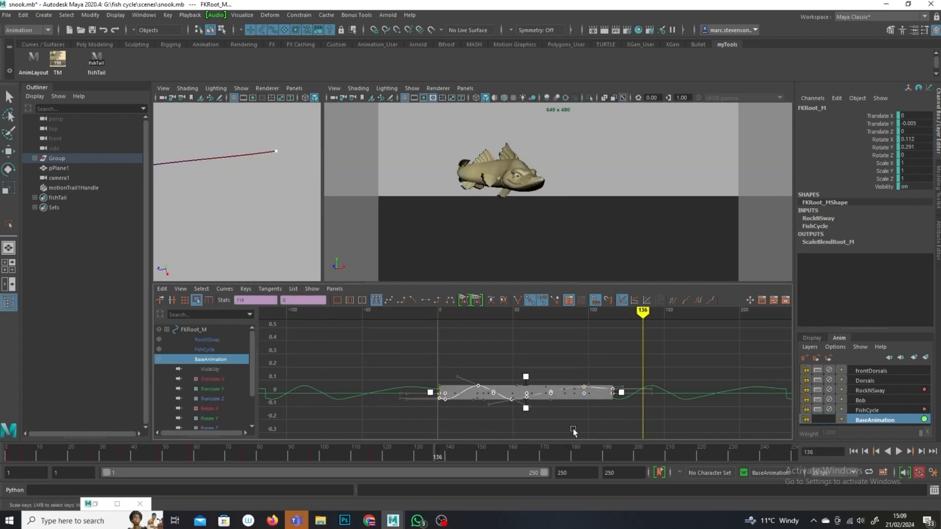
click(524, 426)
alt+right_drag(523, 427, 540, 435)
drag(705, 421, 704, 422)
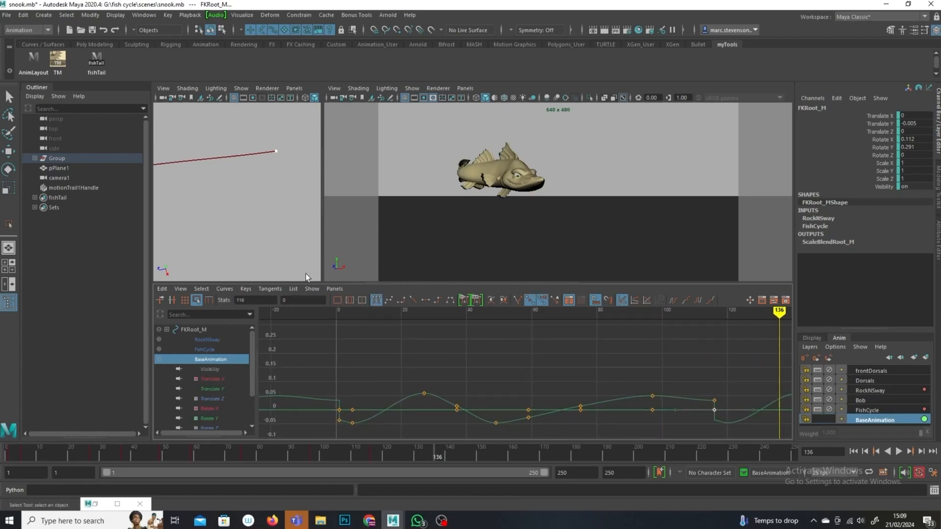
click(224, 289)
mouse_move(263, 306)
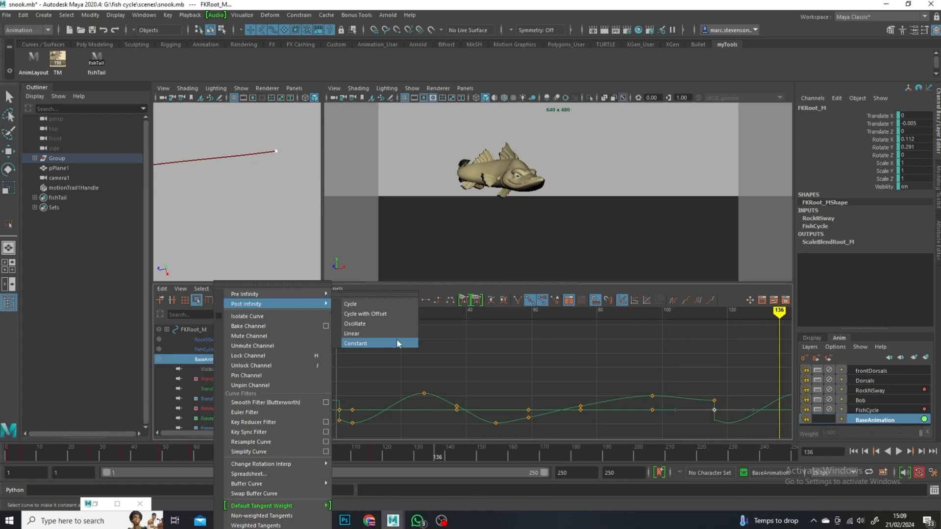
click(382, 346)
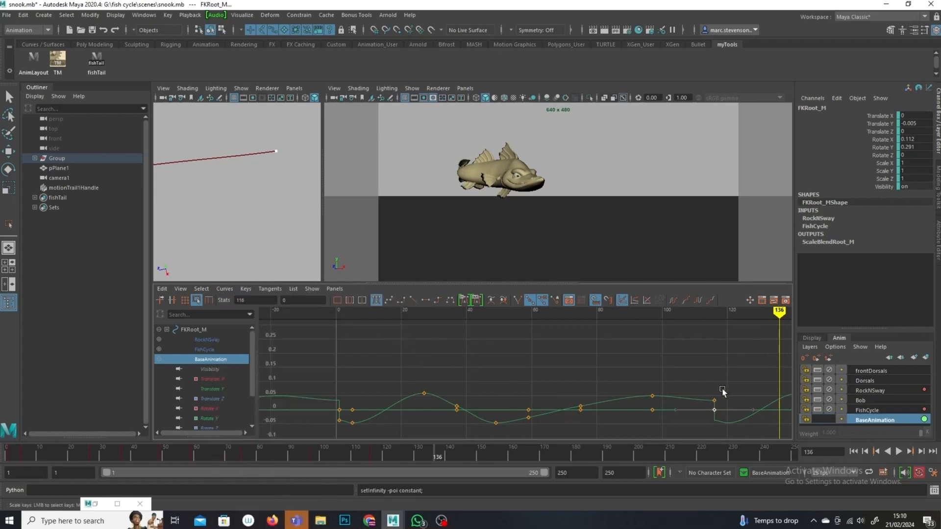
Step: Set the FKRoot_M Translate Y curve's pre-infinity and post-infinity to Constant
click(210, 390)
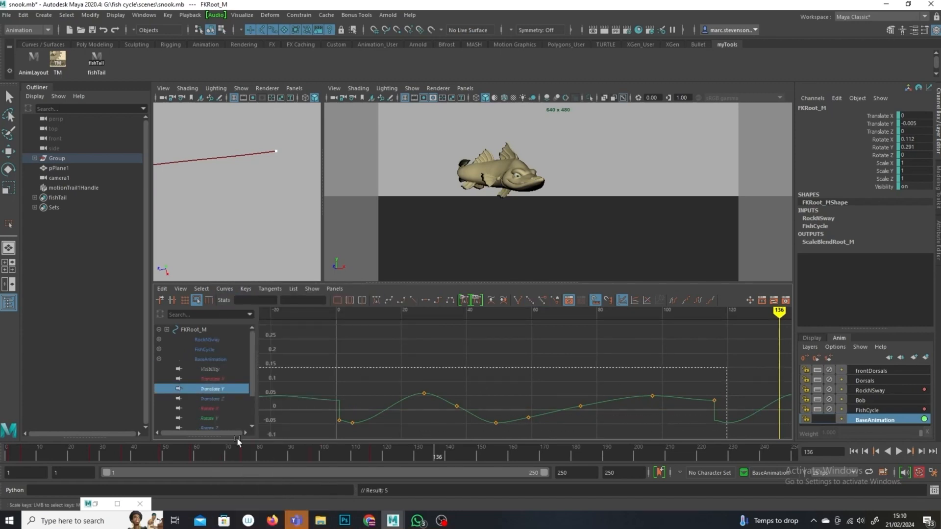
click(218, 288)
mouse_move(246, 289)
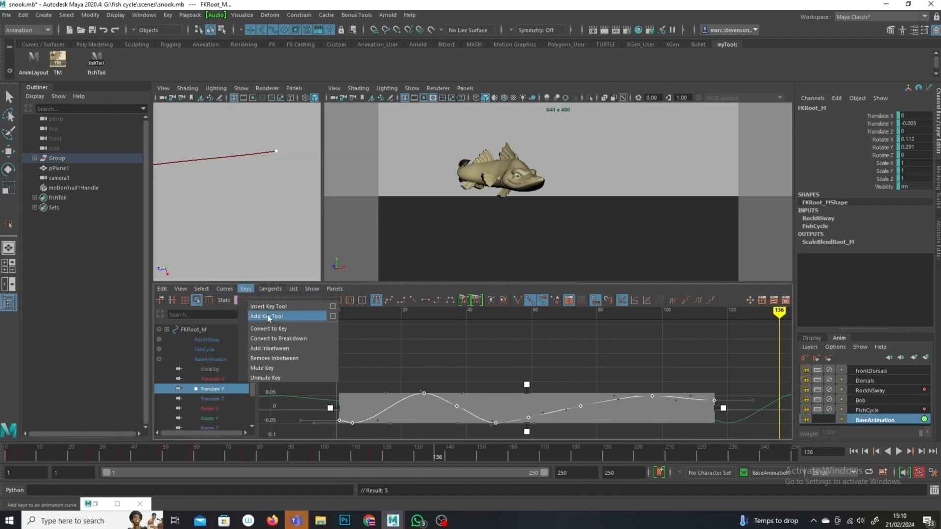
mouse_move(257, 46)
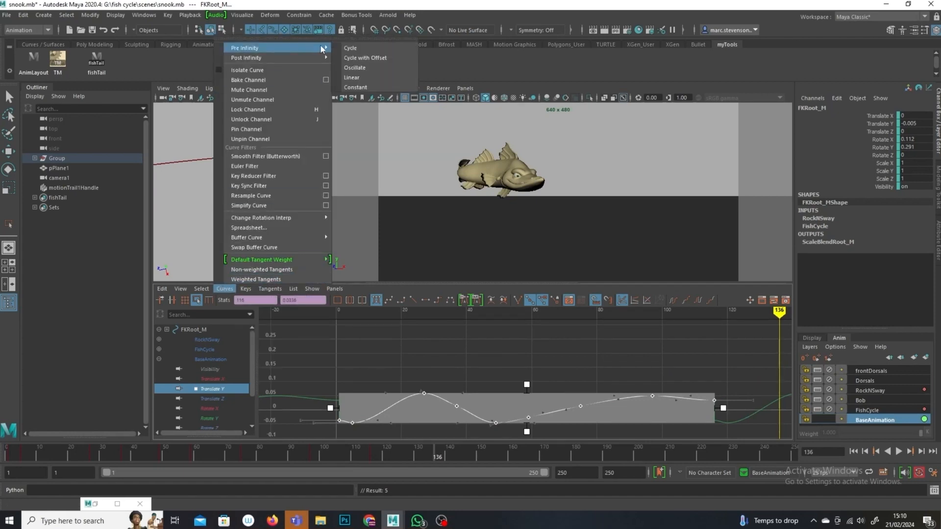
click(368, 87)
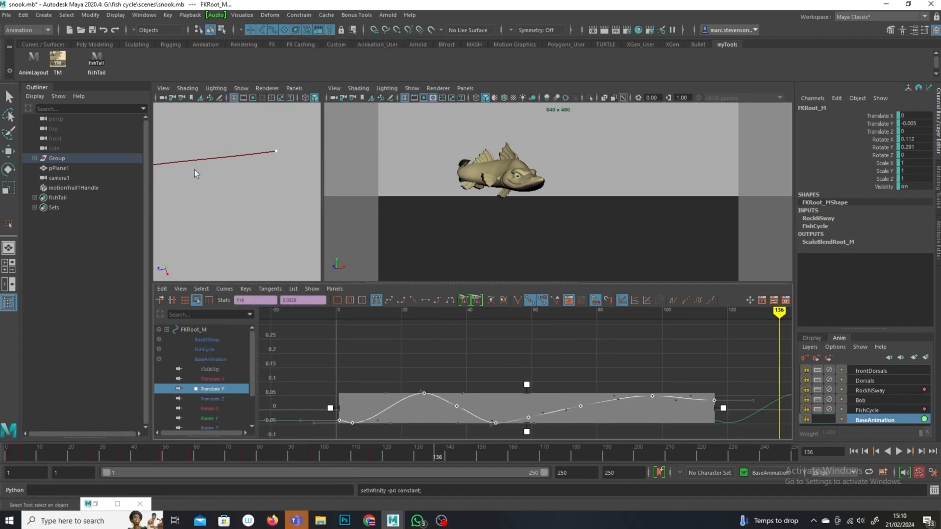
click(225, 289)
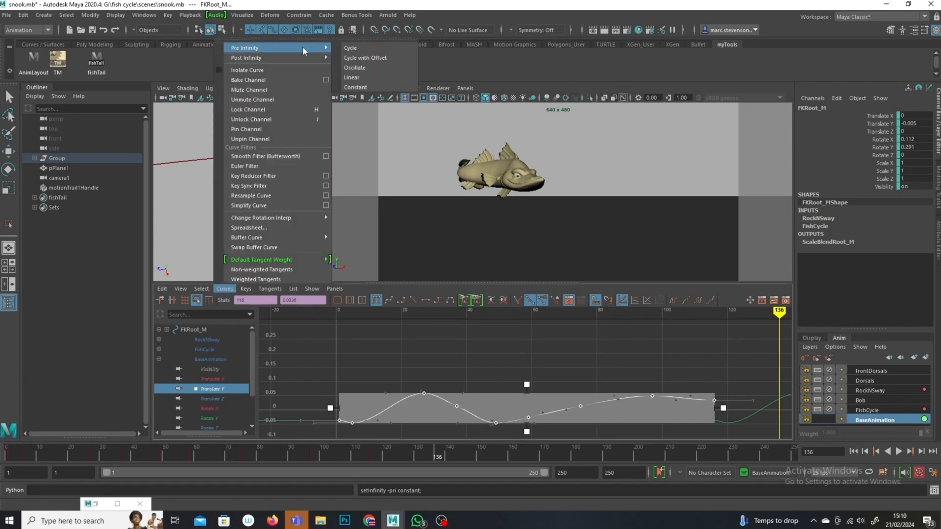
mouse_move(301, 57)
click(356, 97)
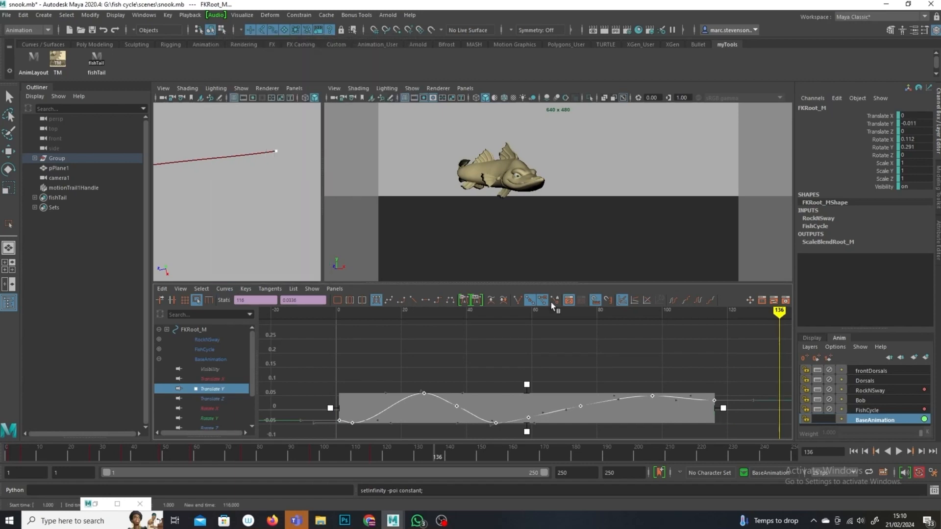
Step: Zoom out the graph and scrub to frame 31 to inspect the Translate Y curve
scroll(600, 360, down, 3)
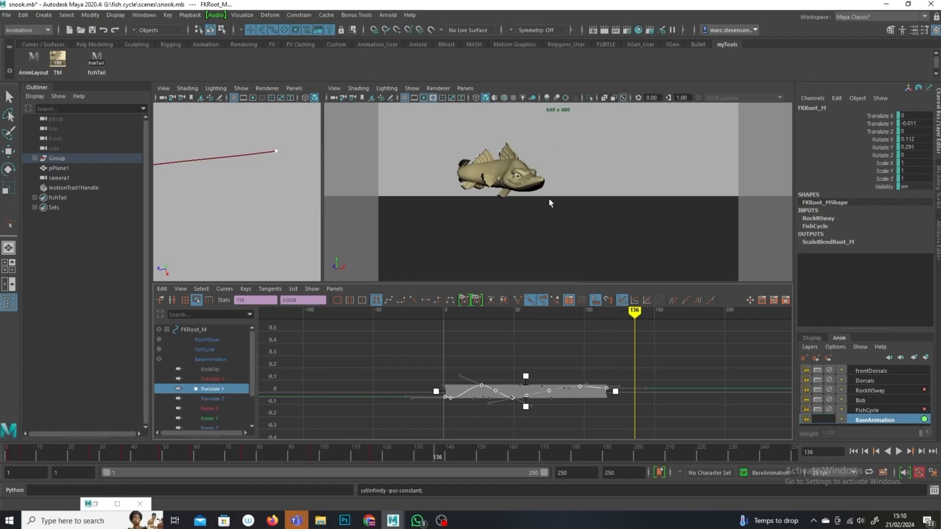
click(593, 422)
alt+shift+right_drag(584, 423, 622, 360)
mouse_move(636, 318)
mouse_down()
mouse_move(412, 336)
mouse_move(413, 357)
mouse_move(487, 321)
mouse_up()
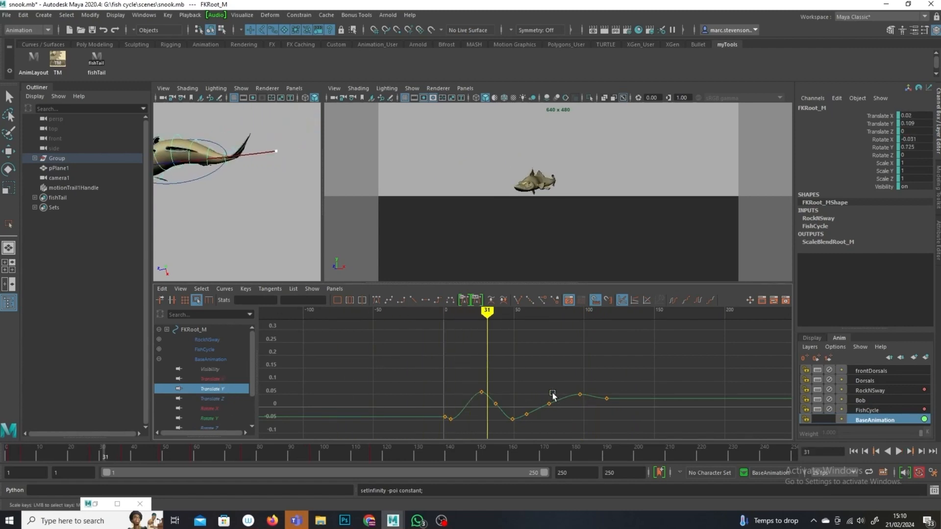
Step: Inspect FKRoot_M's curves on the FishCycle and BaseAnimation layers, framing the Translate X curve
click(868, 412)
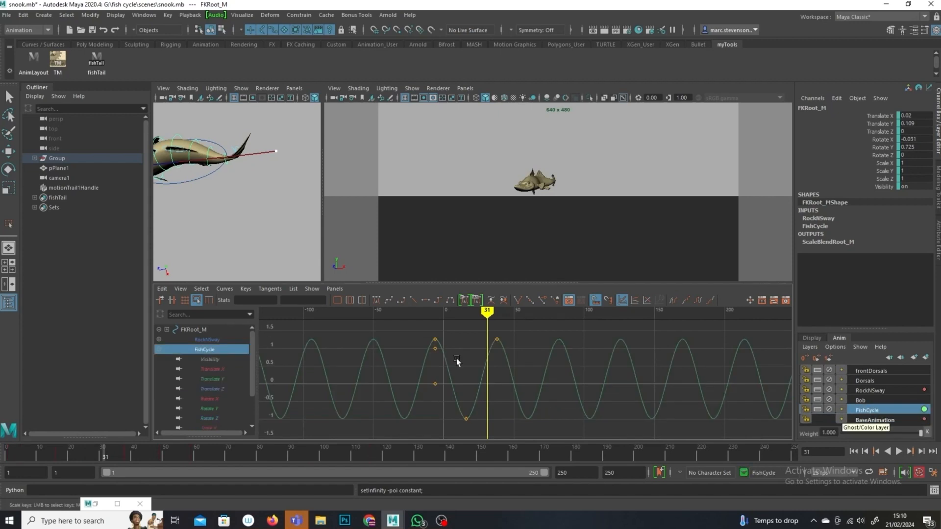
click(887, 420)
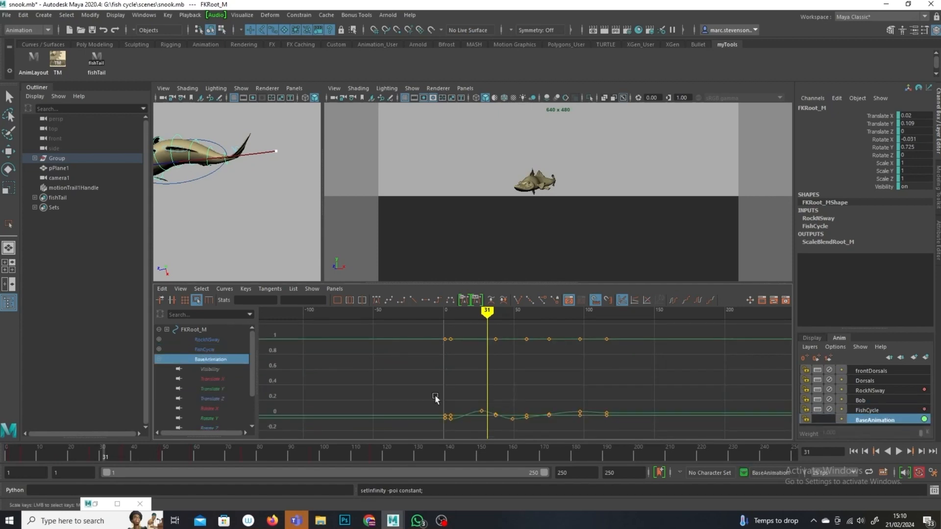
click(218, 377)
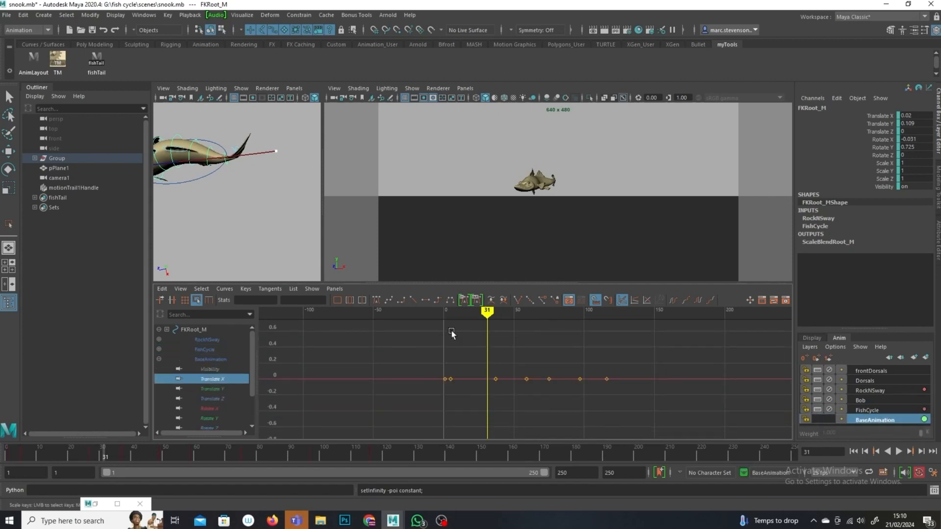
mouse_move(488, 313)
mouse_down()
mouse_move(447, 314)
mouse_move(496, 312)
mouse_up()
key(f)
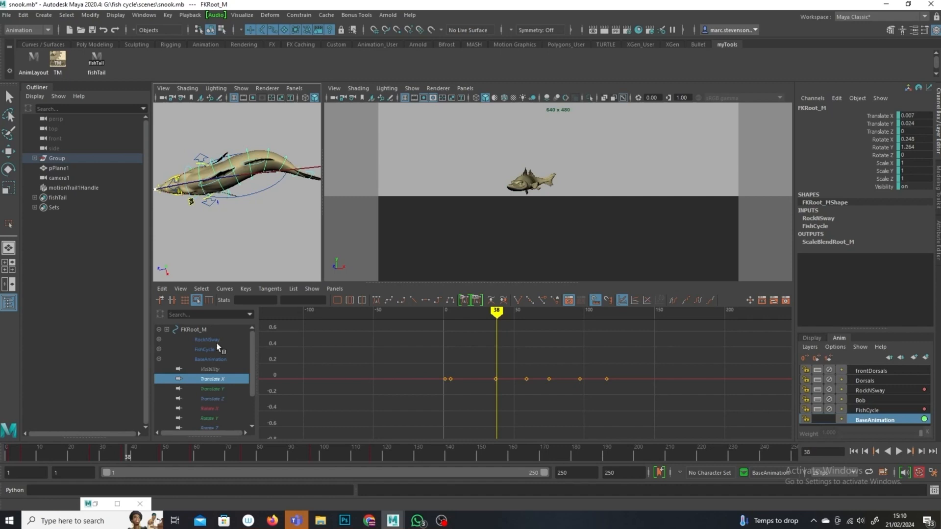
Step: Switch to the Rotate tool and delete the intermediate Rotate X keys of FKRoot_M on the BaseAnimation layer
click(8, 169)
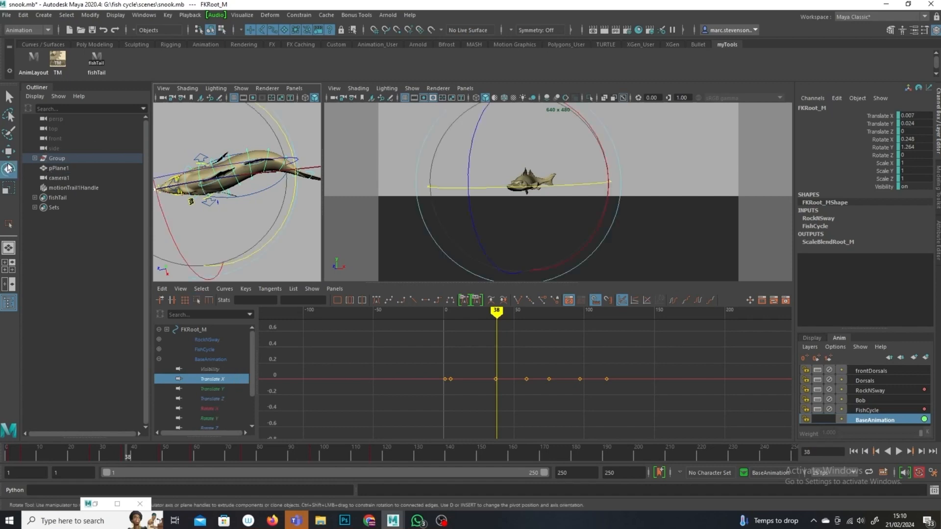
click(217, 409)
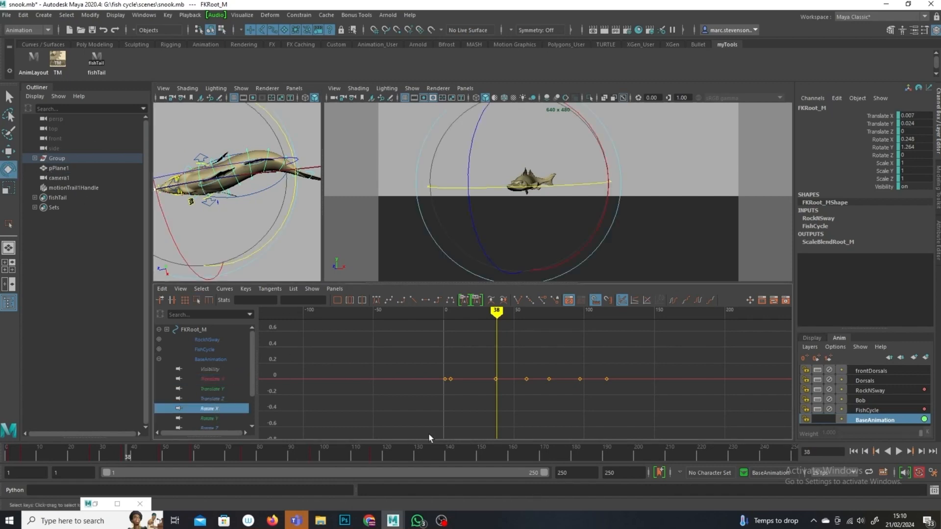
alt+shift+right_drag(531, 425, 529, 373)
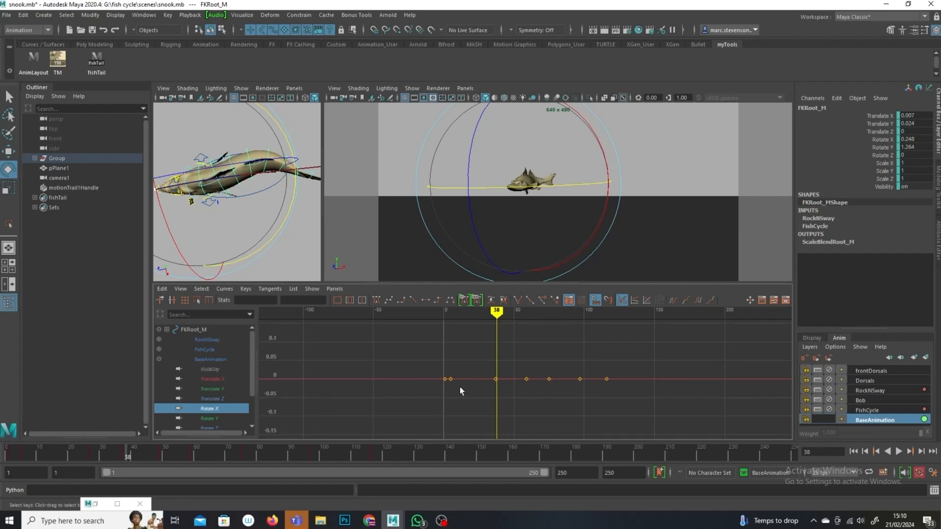
drag(572, 403, 586, 406)
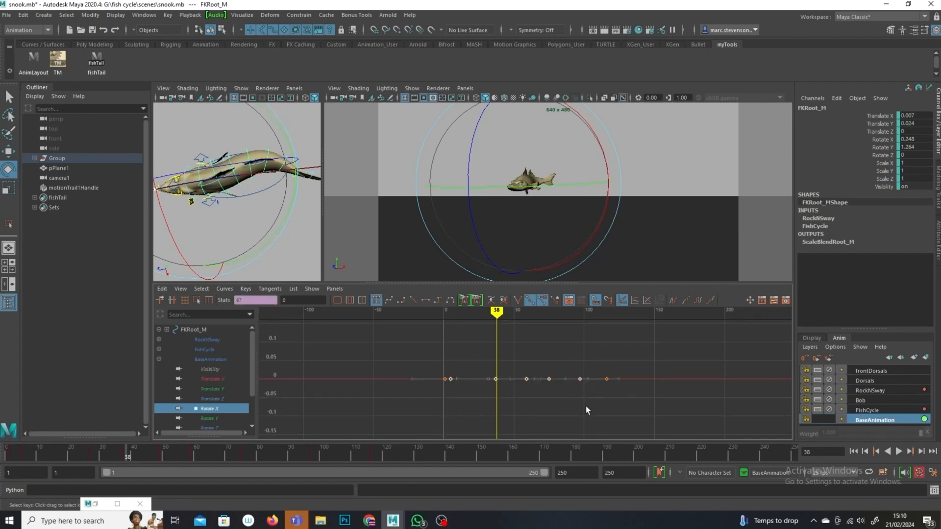
key(Delete)
Step: Rotate the fish root about X, keying it, and set the Rotate X key at frame 118 to about 2.3
key(alt+v)
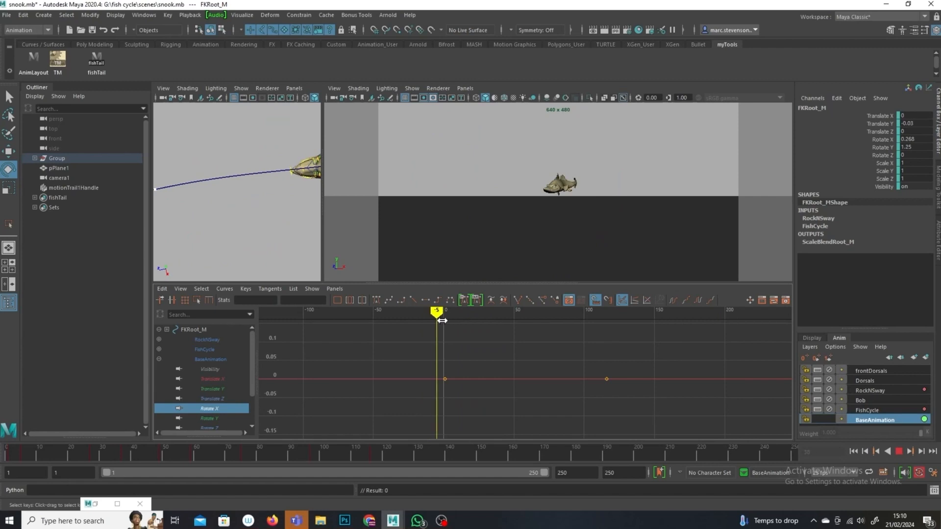
key(alt+v)
drag(597, 150, 596, 157)
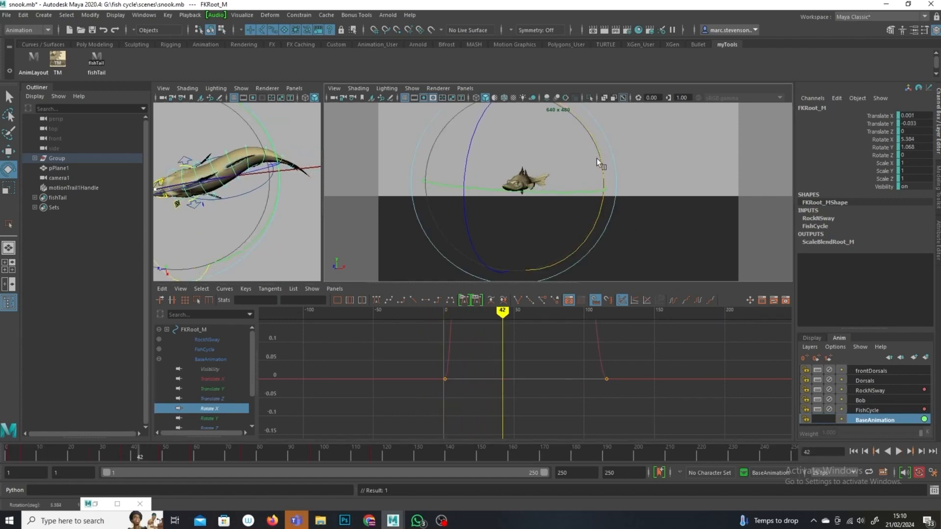
alt+shift+right_drag(616, 417, 517, 390)
alt+shift+right_drag(547, 363, 623, 407)
scroll(614, 431, up, 8)
drag(511, 372, 478, 399)
shift+middle_drag(481, 402, 481, 359)
mouse_move(516, 312)
mouse_down()
mouse_move(489, 317)
mouse_move(546, 340)
mouse_up()
drag(618, 369, 587, 387)
shift+middle_drag(548, 415, 548, 381)
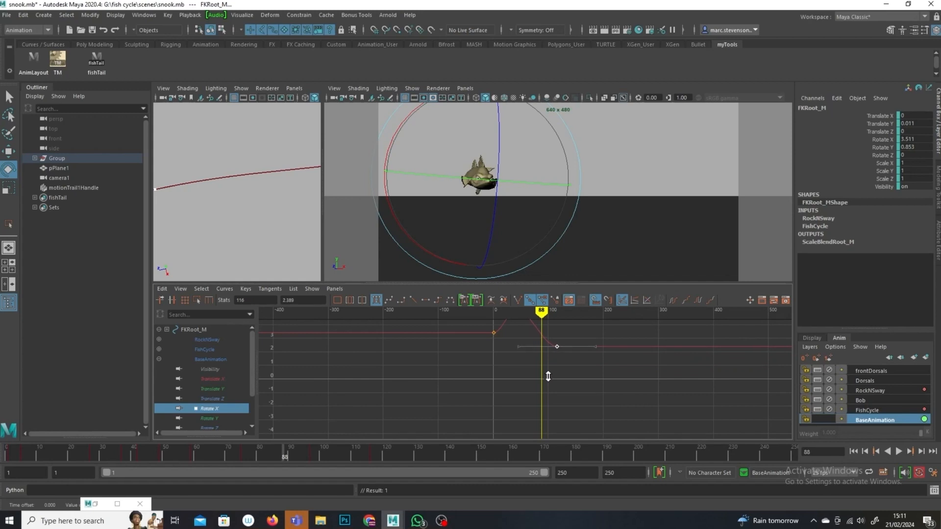
key(alt+v)
mouse_move(524, 326)
mouse_down()
mouse_move(611, 340)
mouse_move(597, 341)
mouse_up()
Step: Scrub and play back the swim to review the root rotation
mouse_move(487, 454)
mouse_down()
mouse_move(257, 455)
mouse_move(115, 436)
mouse_move(124, 438)
mouse_up()
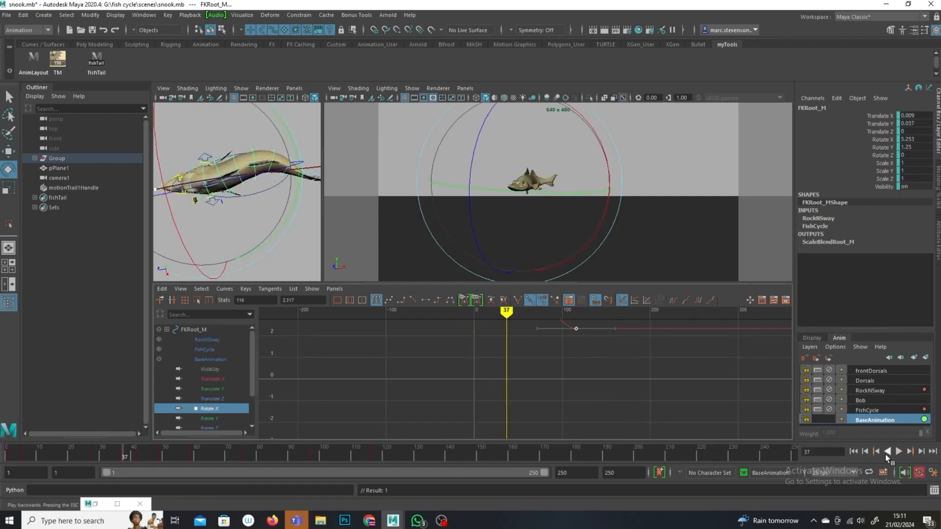
click(899, 451)
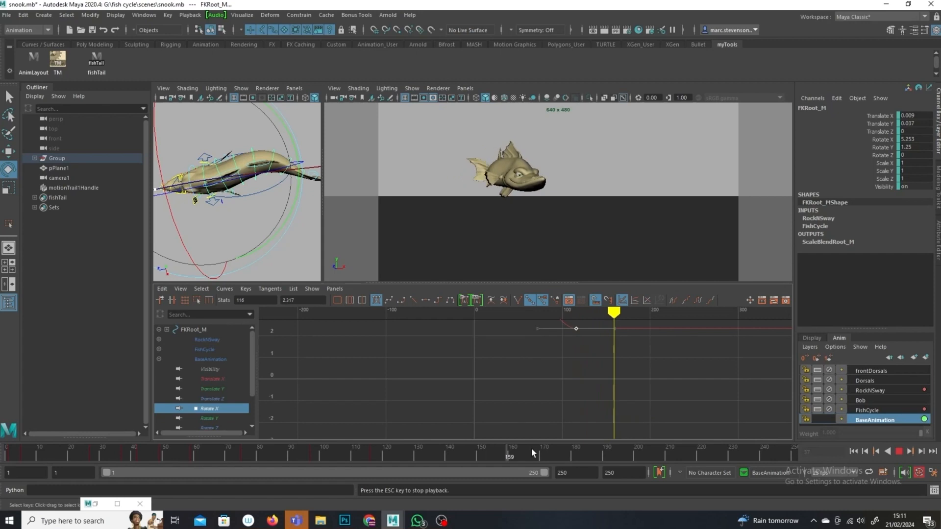
click(899, 451)
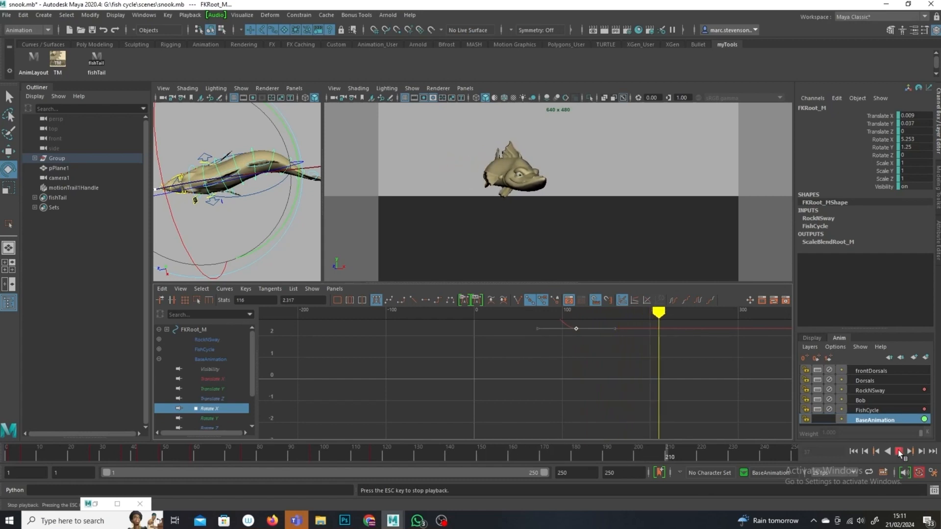
drag(675, 458, 230, 458)
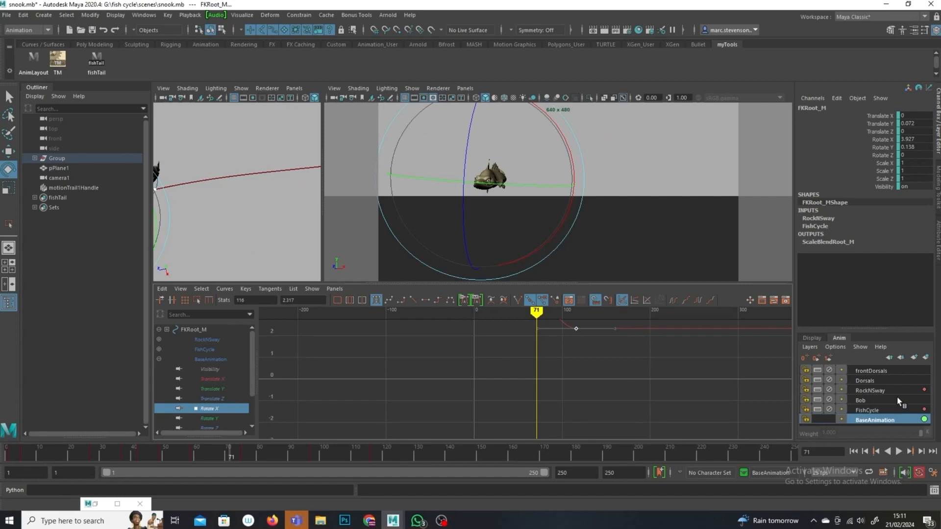
Step: Key the FishCycle layer weight at 1 around frame 86 and about 0.535 at frame 139
click(867, 410)
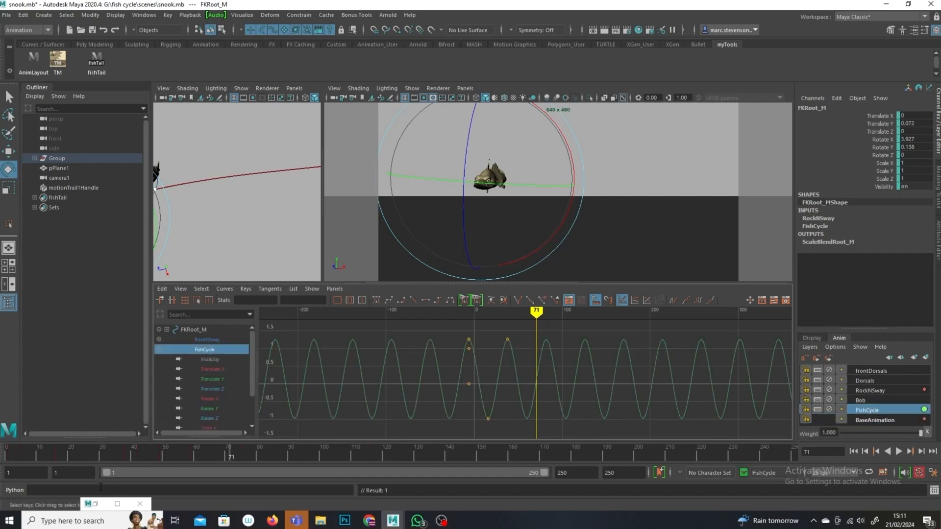
drag(206, 458, 274, 463)
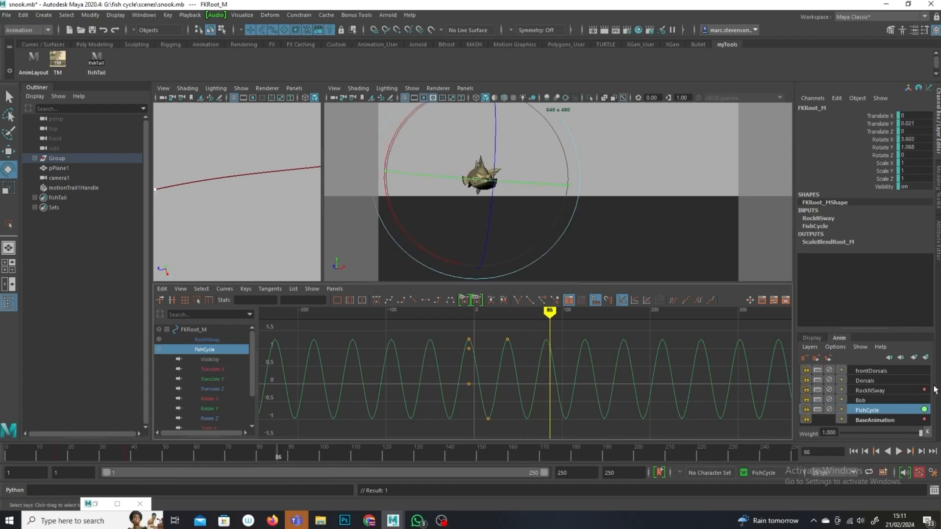
click(928, 433)
drag(278, 454, 445, 464)
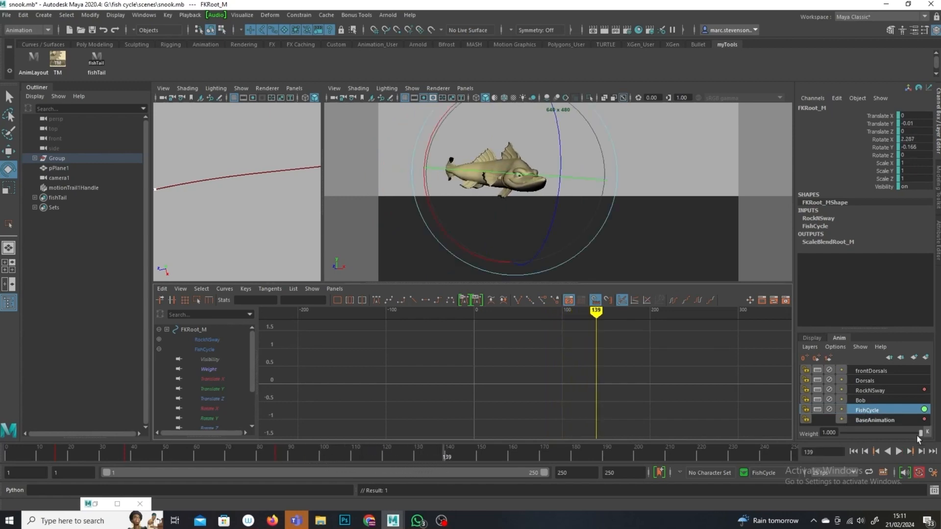
mouse_move(884, 430)
mouse_down()
mouse_move(871, 431)
mouse_move(881, 431)
mouse_up()
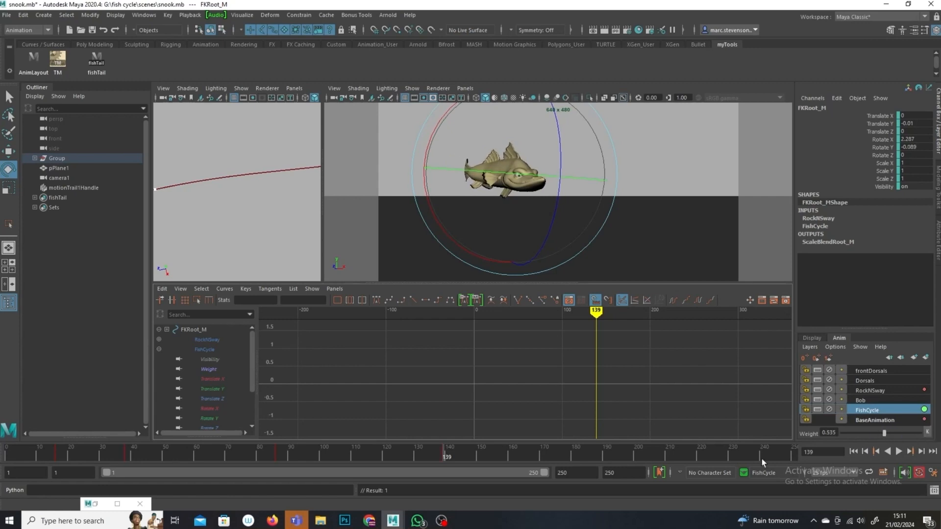
Step: Frame the FishCycle layer's Weight curve and play back the animation
click(207, 369)
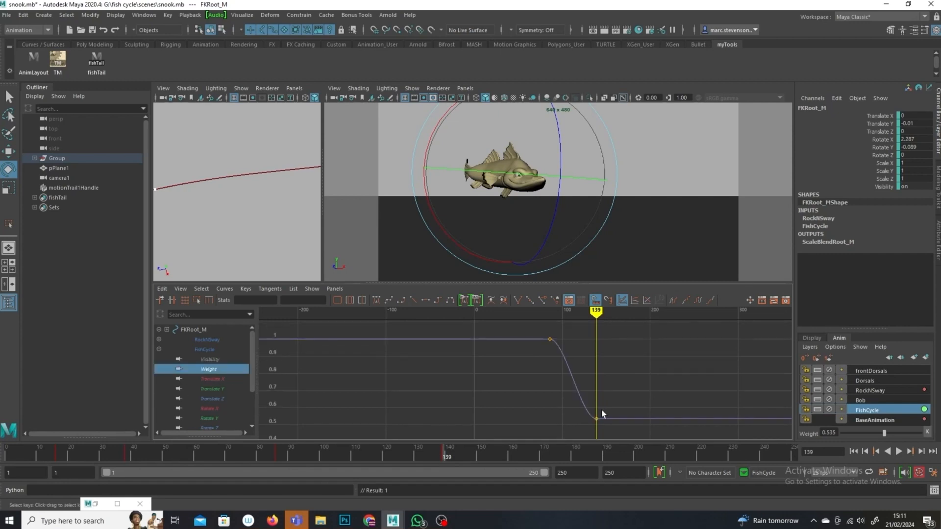
key(f)
mouse_move(577, 309)
mouse_down()
mouse_move(491, 318)
mouse_move(593, 343)
mouse_move(550, 353)
mouse_move(477, 344)
mouse_move(585, 368)
mouse_up()
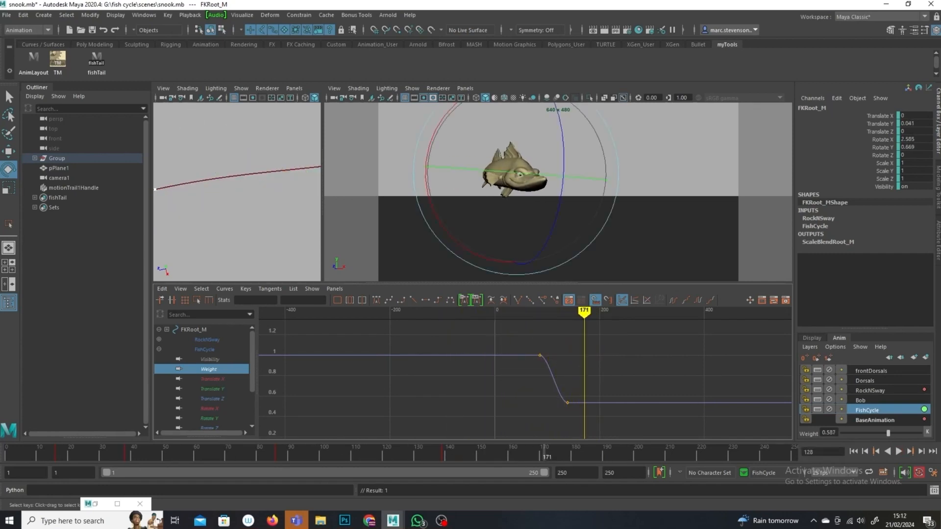
click(897, 451)
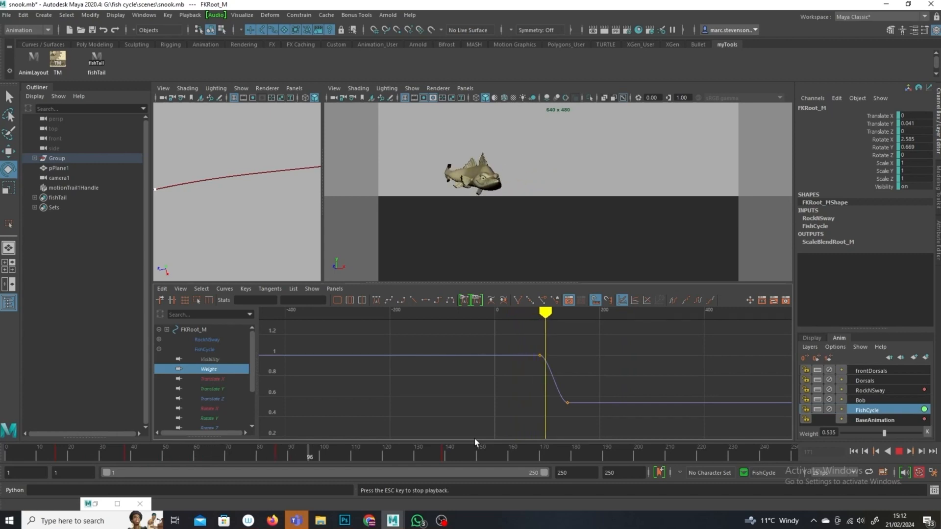
click(898, 451)
Step: Try raising the frontDorsals layer weight toward 1 while scrubbing and playing back the swim
click(879, 381)
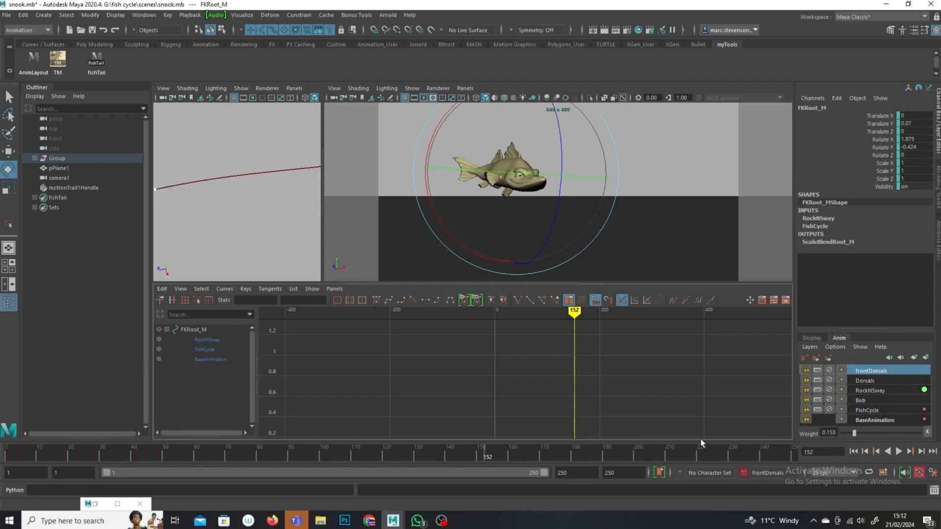
drag(473, 454, 381, 475)
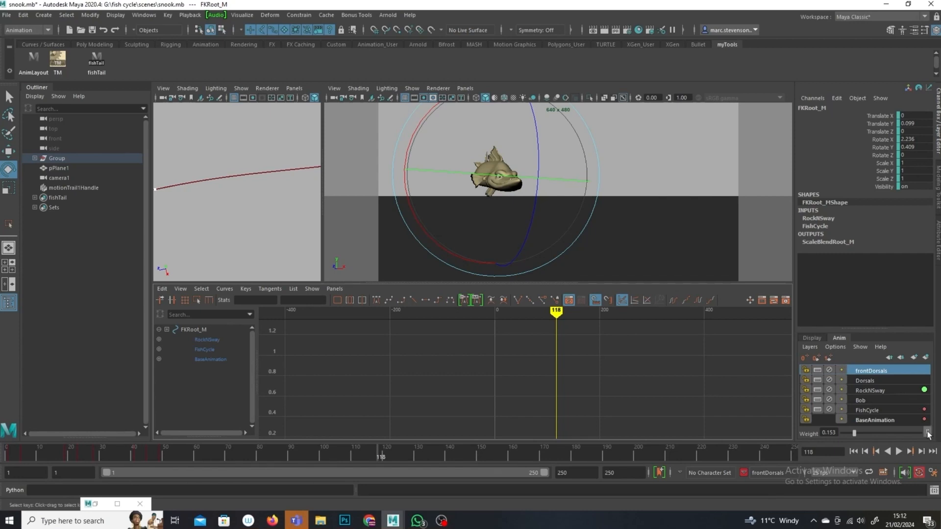
drag(385, 462, 444, 464)
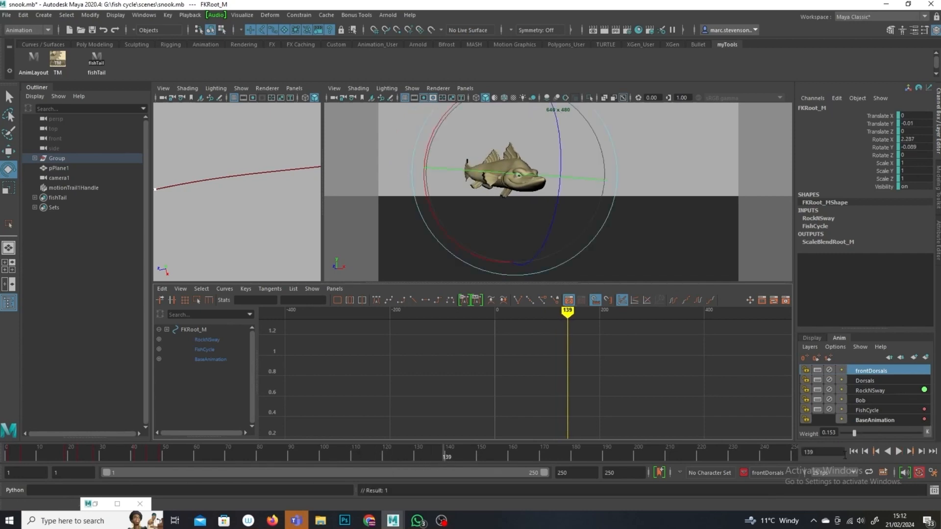
drag(887, 433, 904, 435)
key(alt+v)
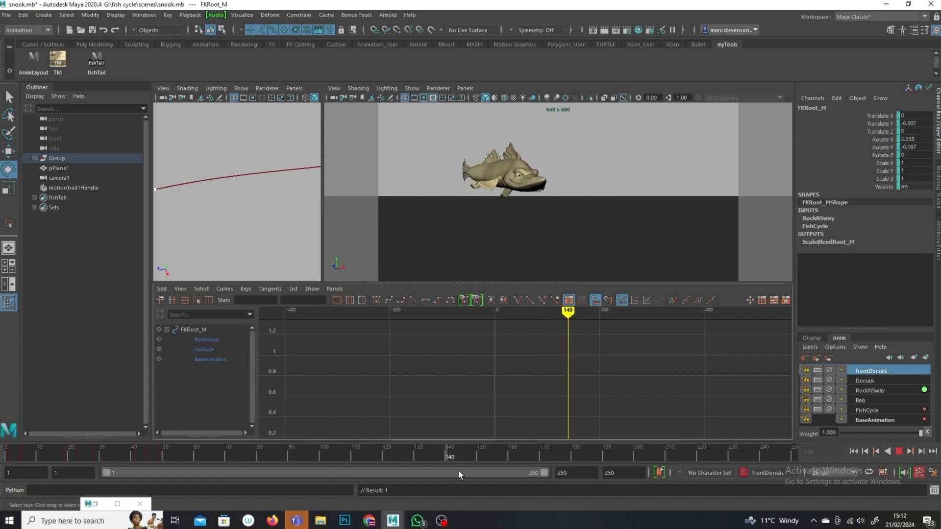
mouse_move(466, 458)
mouse_down()
mouse_move(334, 457)
mouse_move(474, 456)
mouse_up()
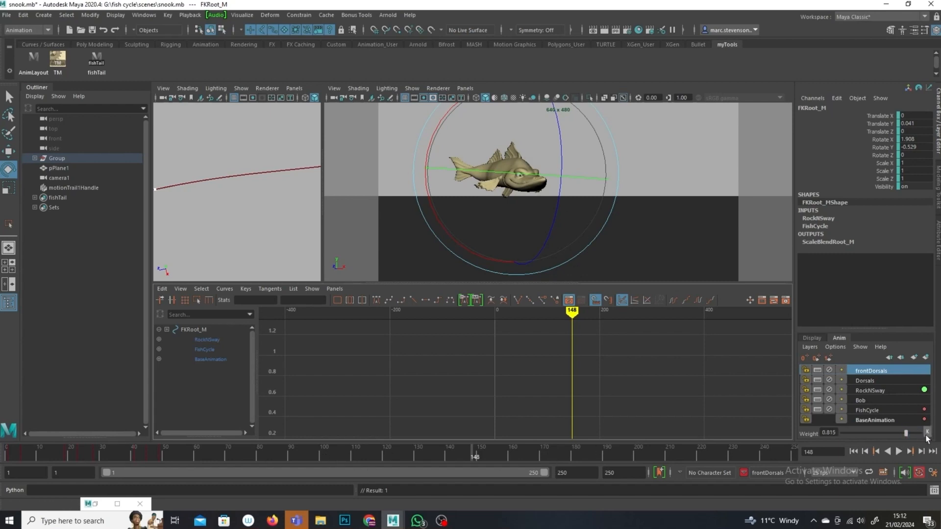
key(alt+v)
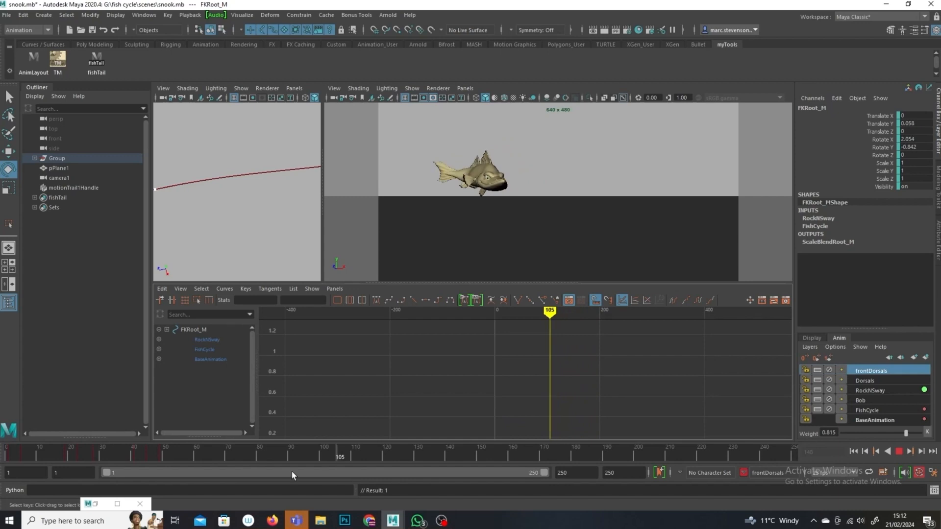
click(899, 452)
click(899, 452)
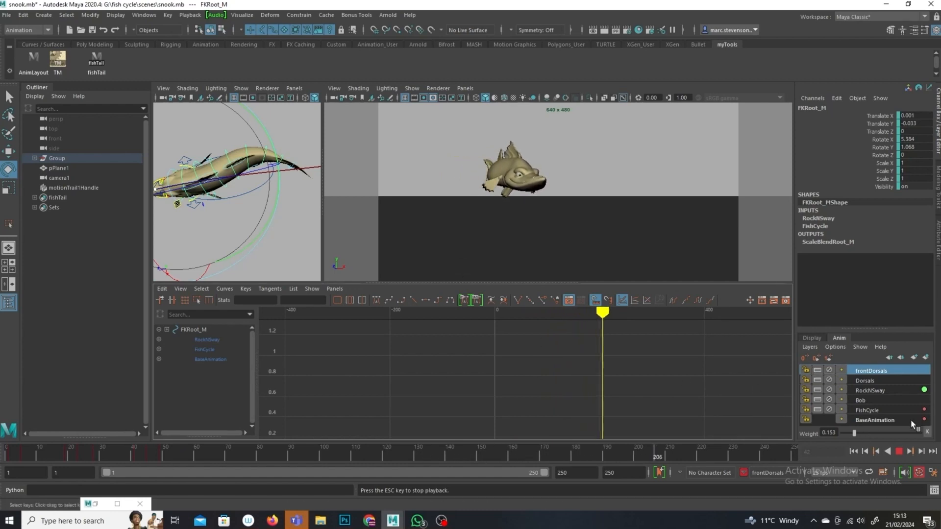
Step: Select the Dorsals and RockNSway layers in turn and play back the animation
click(872, 401)
key(Escape)
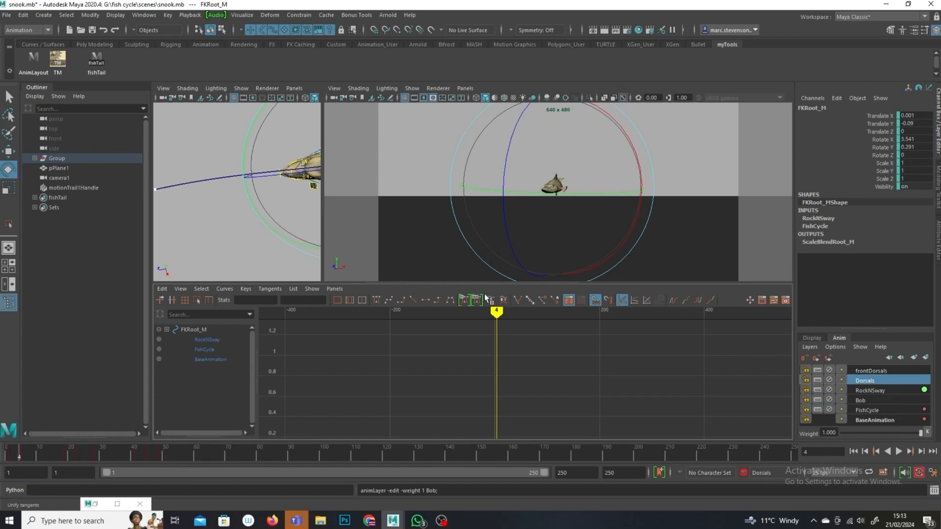
click(899, 451)
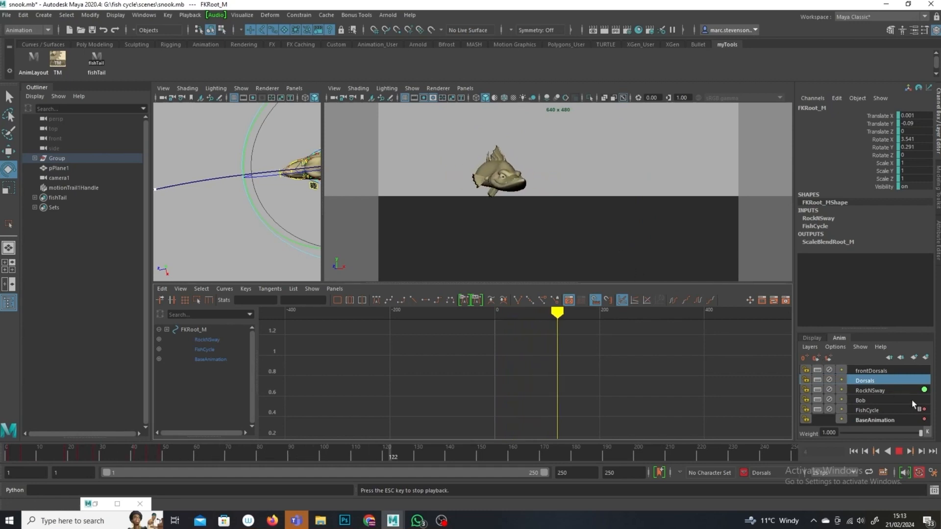
click(872, 390)
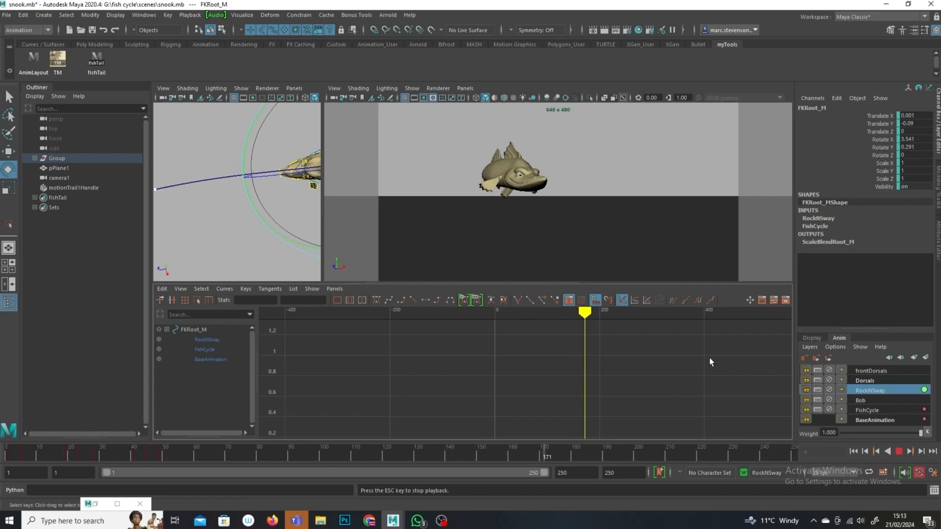
click(899, 452)
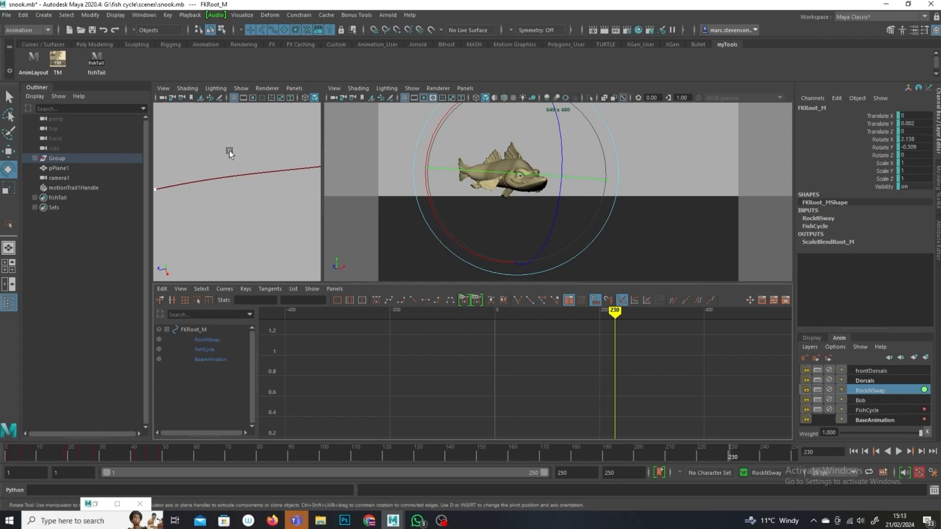
Step: Widen the perspective viewport and orbit around the fish
scroll(250, 228, down, 5)
alt+middle_drag(240, 240, 294, 193)
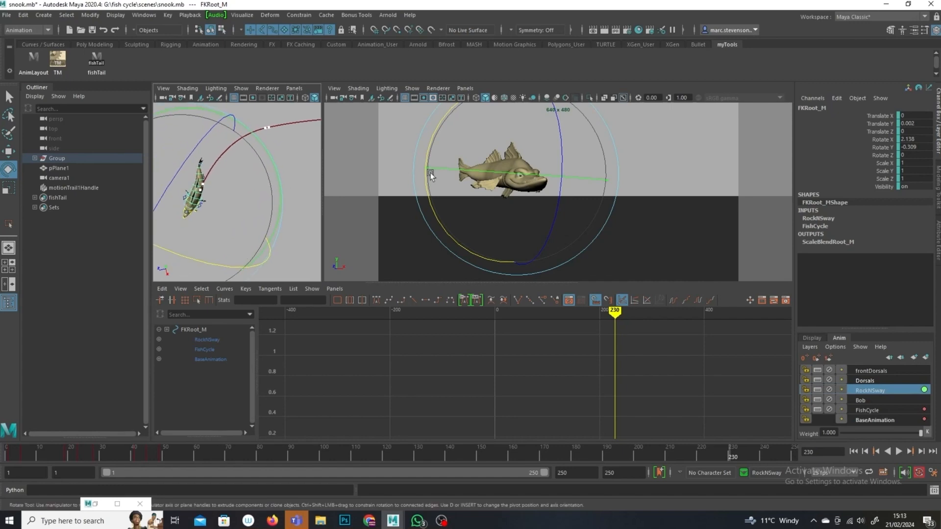
drag(326, 166, 714, 176)
alt+drag(542, 257, 481, 252)
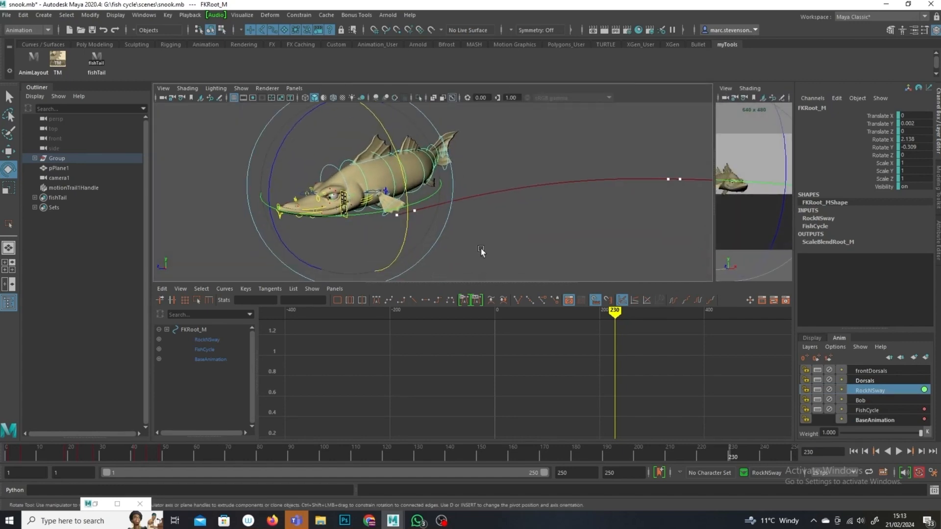
Step: Show the fish in wireframe, select the Main control and set a key on it at frame 190
key(4)
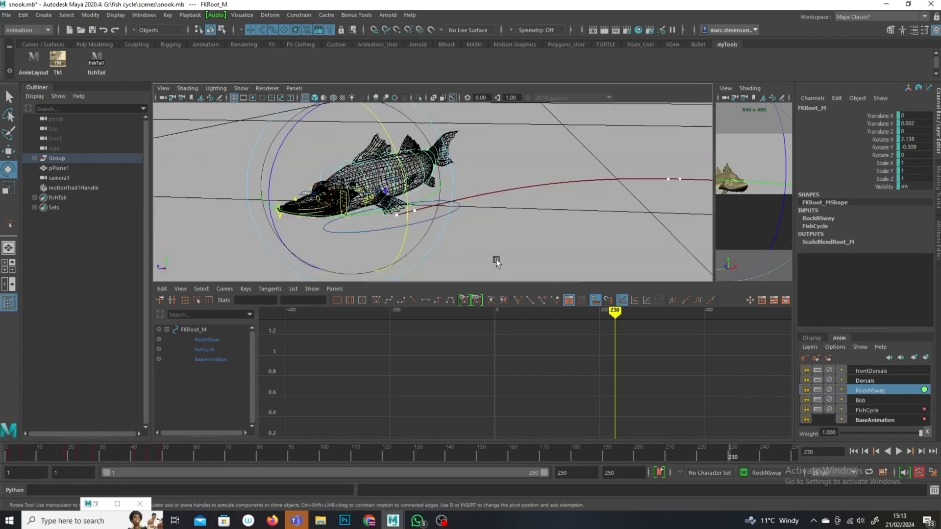
click(495, 259)
click(411, 227)
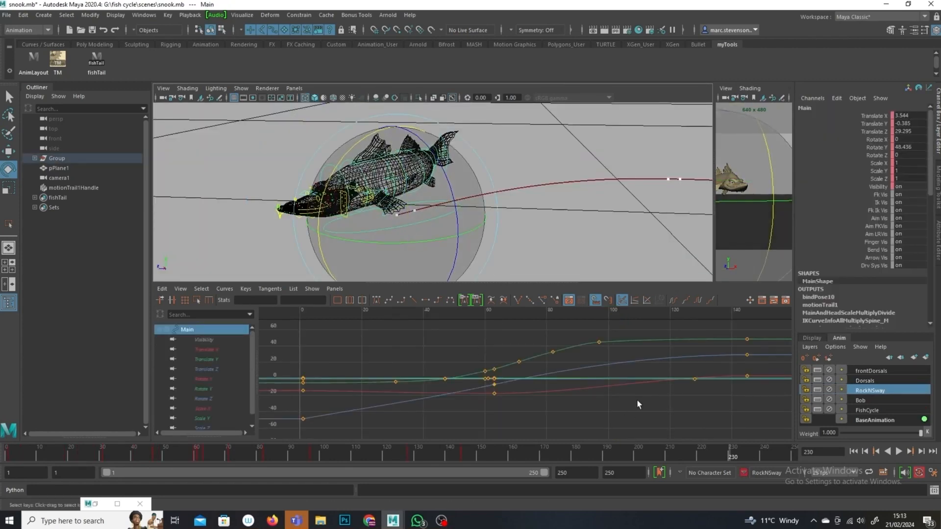
alt+right_drag(638, 405, 543, 435)
click(464, 456)
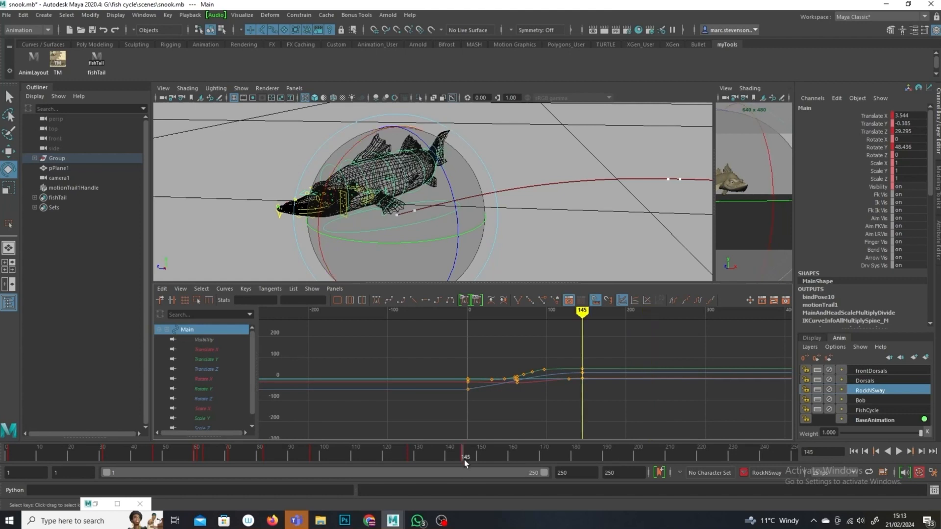
drag(463, 458, 604, 464)
drag(633, 470, 605, 467)
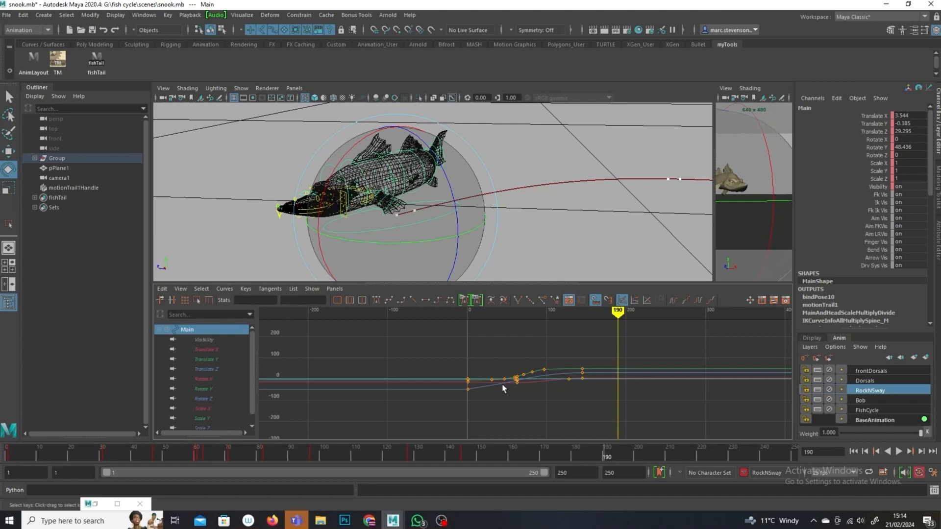
key(s)
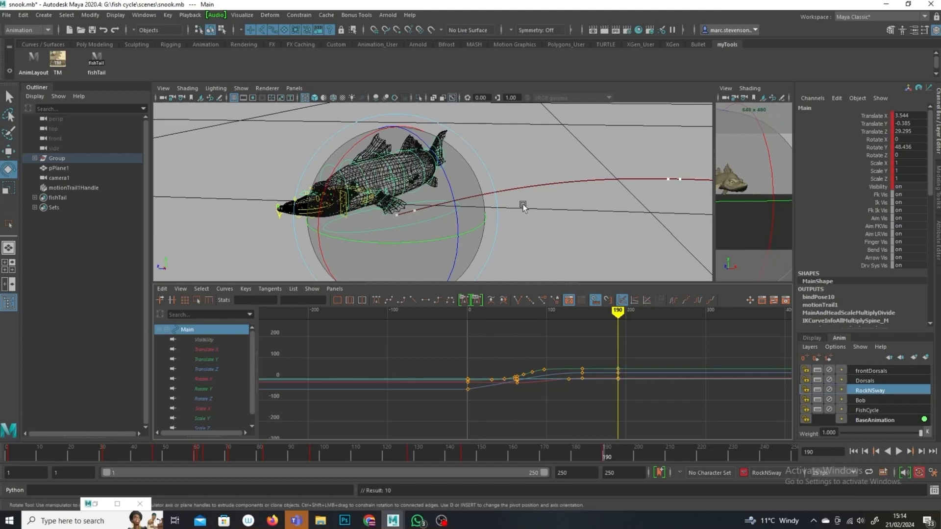
Step: At frame 201, rotate the Main control about Y to about 106 degrees and key it
drag(607, 458, 630, 448)
click(9, 151)
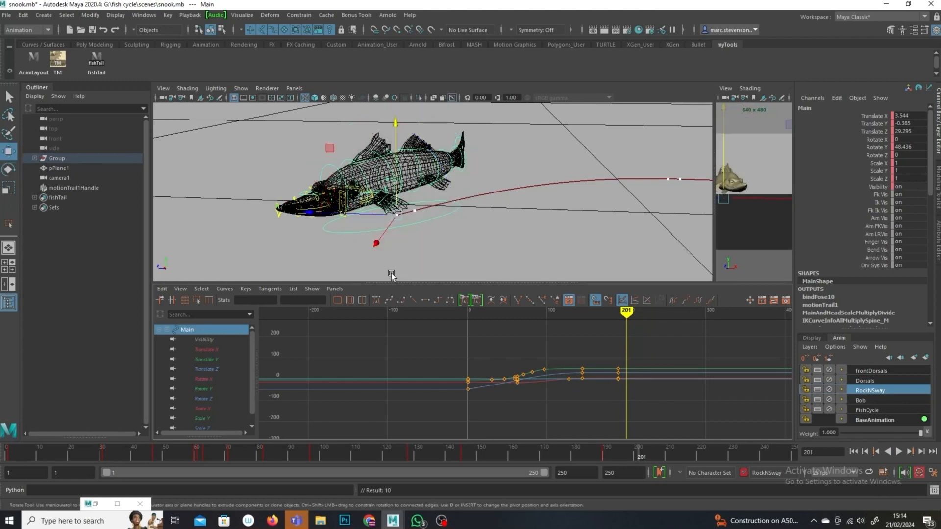
click(8, 172)
drag(374, 244, 465, 268)
key(s)
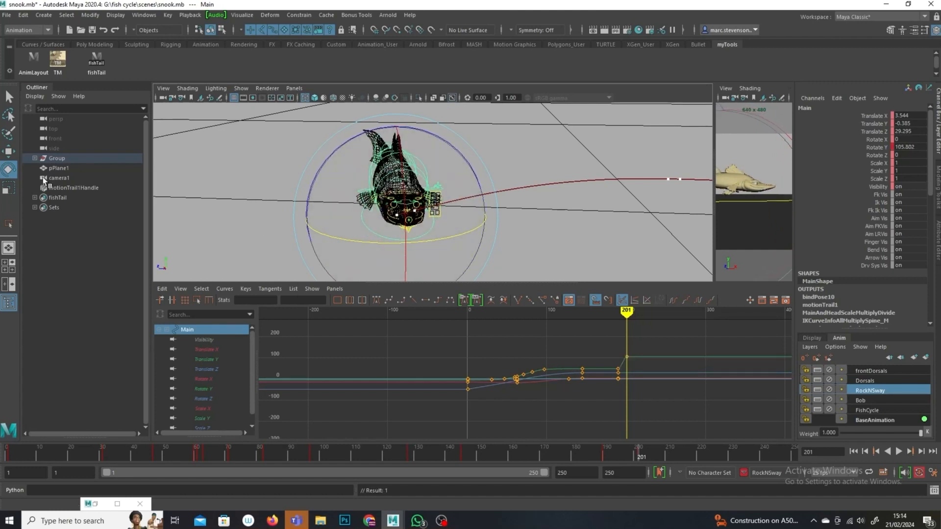
Step: Set the Move tool's axis orientation to Object and move the Main control forward along its heading
click(9, 151)
alt+drag(374, 247, 444, 268)
double_click(9, 153)
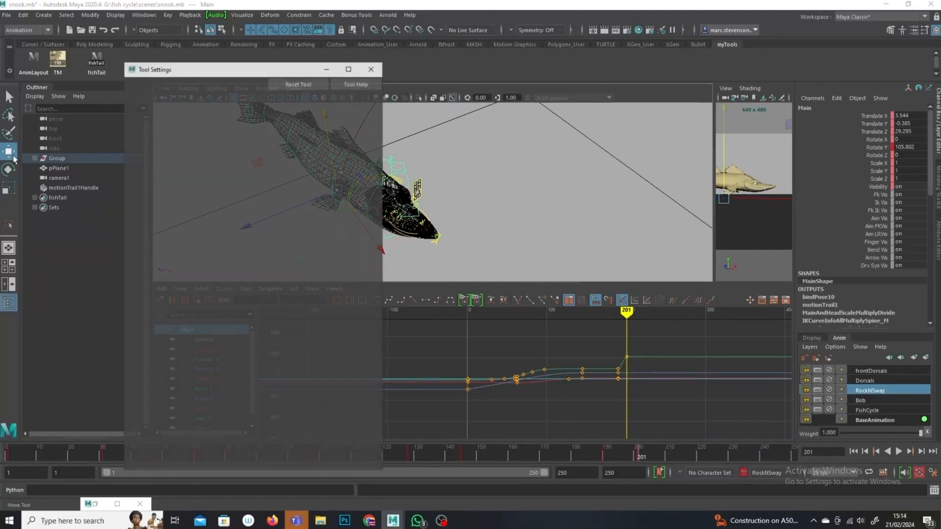
click(201, 111)
click(221, 118)
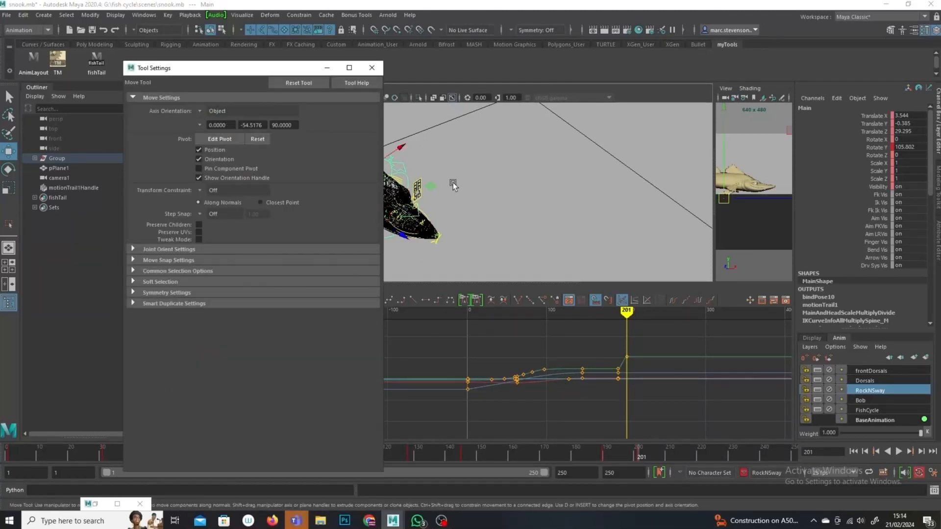
click(378, 69)
drag(404, 236, 469, 251)
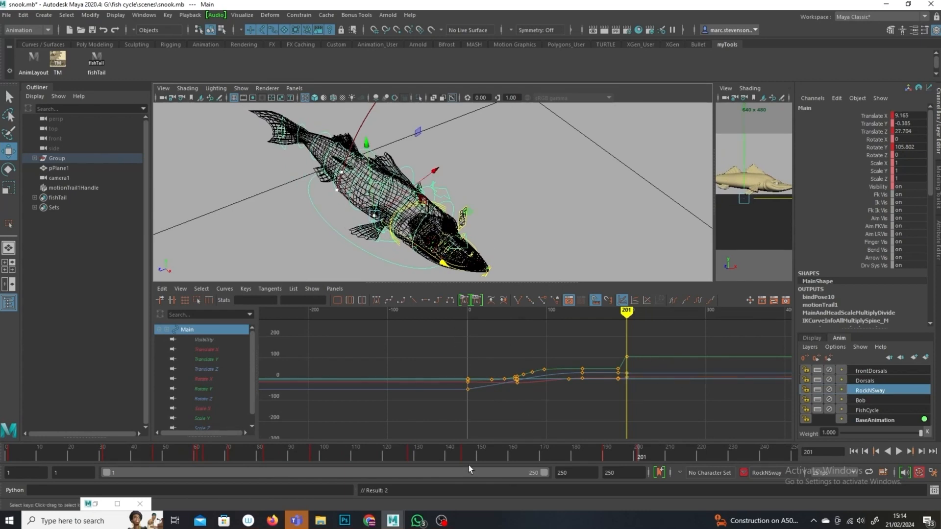
Step: At frame 211, rotate the Main control to about 171 degrees and move it further around the turn
drag(636, 460, 672, 457)
click(9, 169)
drag(414, 275, 503, 181)
click(9, 152)
drag(457, 203, 646, 386)
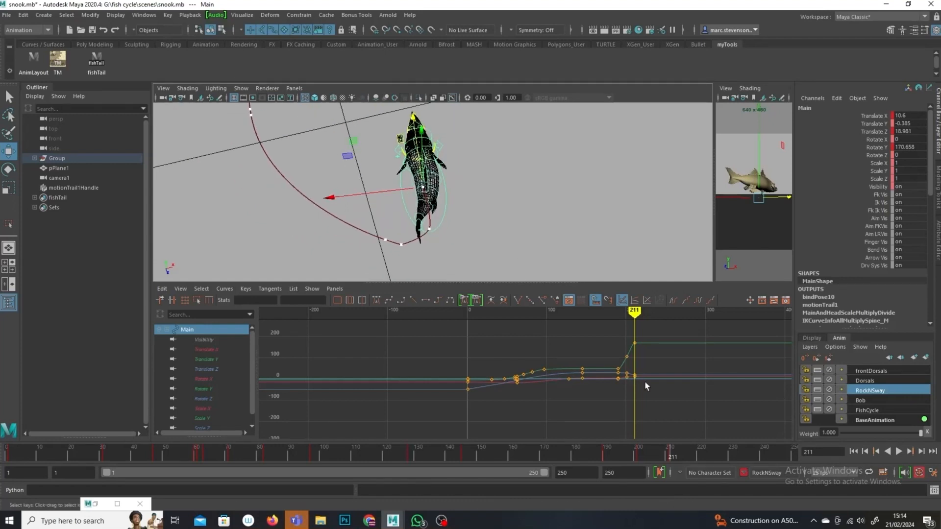
Step: At frame 250, move the Main control out to the straight end of the swim path
mouse_move(639, 313)
mouse_down()
mouse_move(603, 313)
mouse_move(646, 312)
mouse_up()
drag(718, 455, 808, 444)
alt+middle_drag(402, 134, 386, 186)
drag(405, 198, 391, 123)
key(ctrl+z)
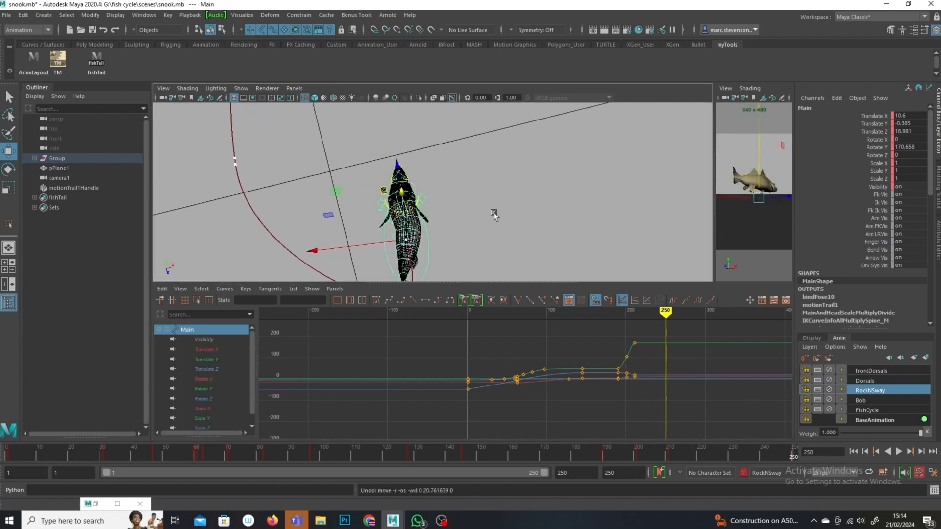
alt+drag(494, 212, 373, 190)
drag(526, 256, 714, 263)
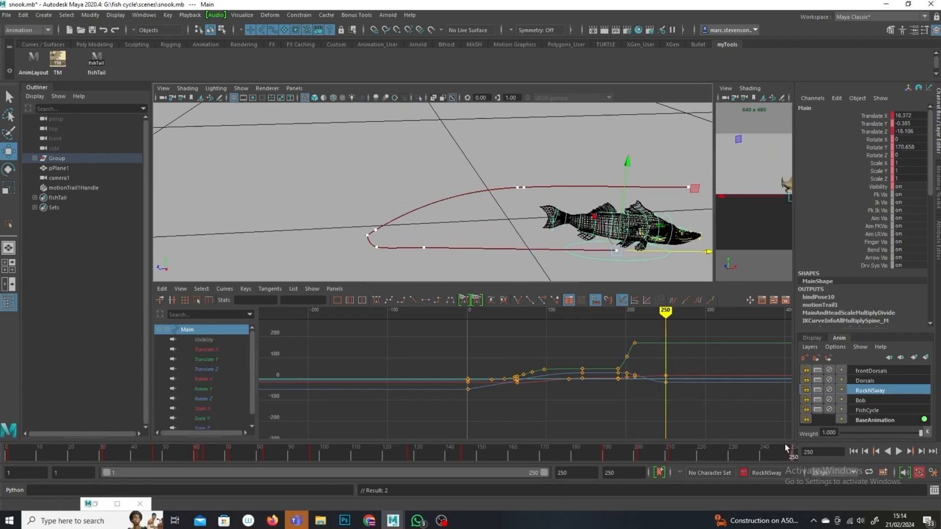
Step: Scrub and play back the swim while orbiting around the motion trail
drag(693, 336, 660, 403)
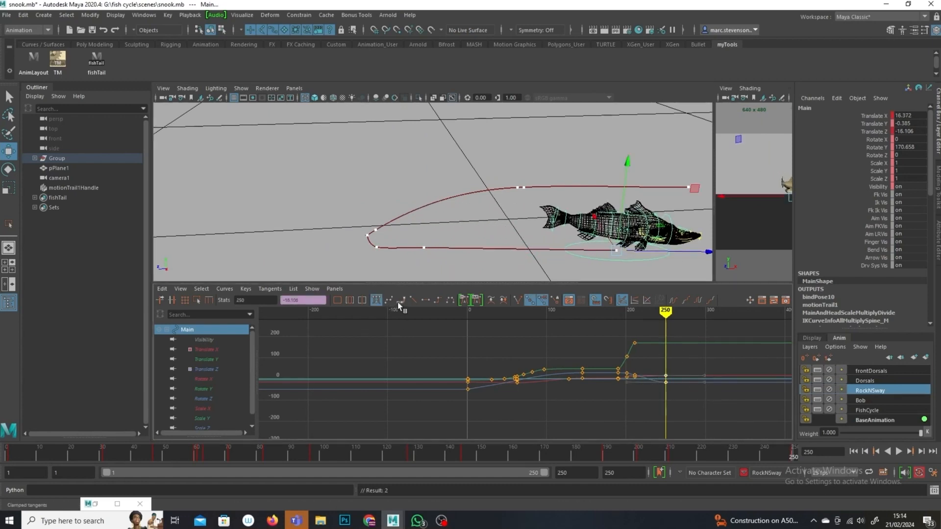
mouse_move(669, 319)
mouse_down()
mouse_move(617, 334)
mouse_move(674, 344)
mouse_move(599, 345)
mouse_up()
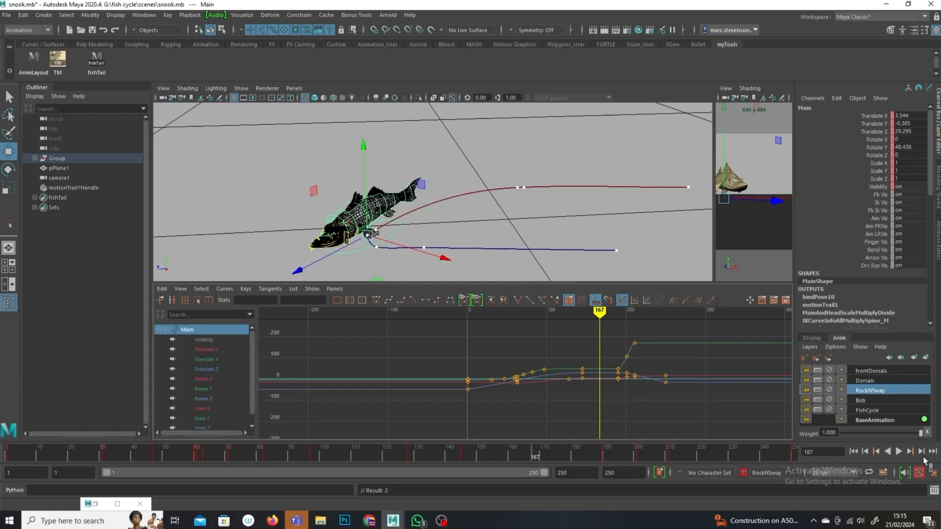
click(899, 450)
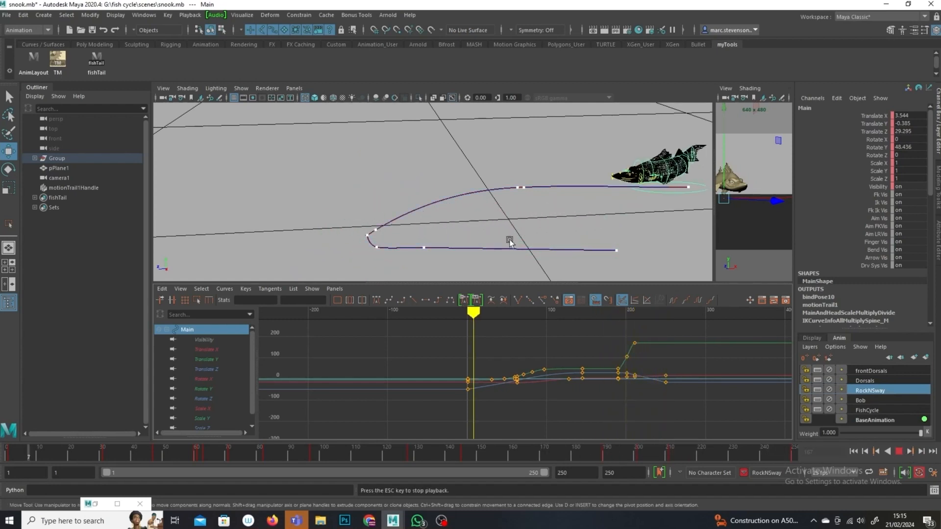
alt+drag(405, 234, 440, 248)
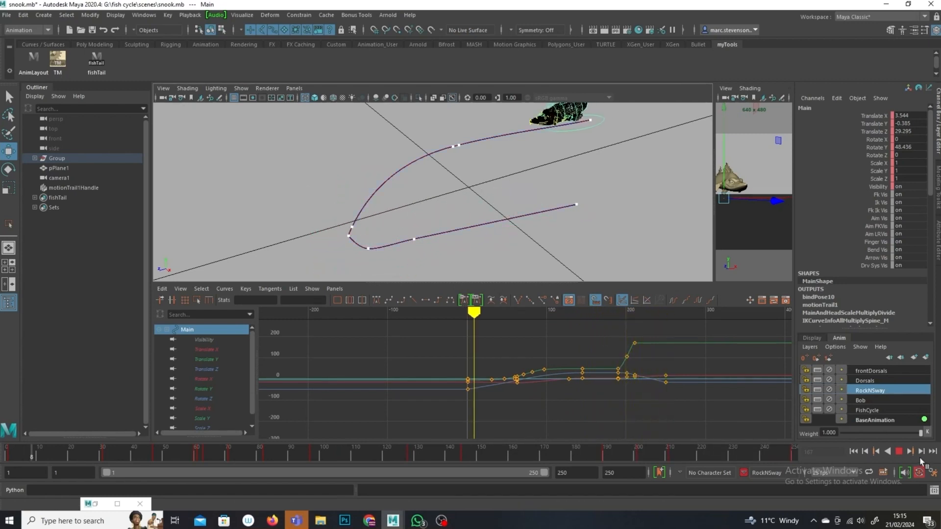
alt+drag(364, 227, 408, 268)
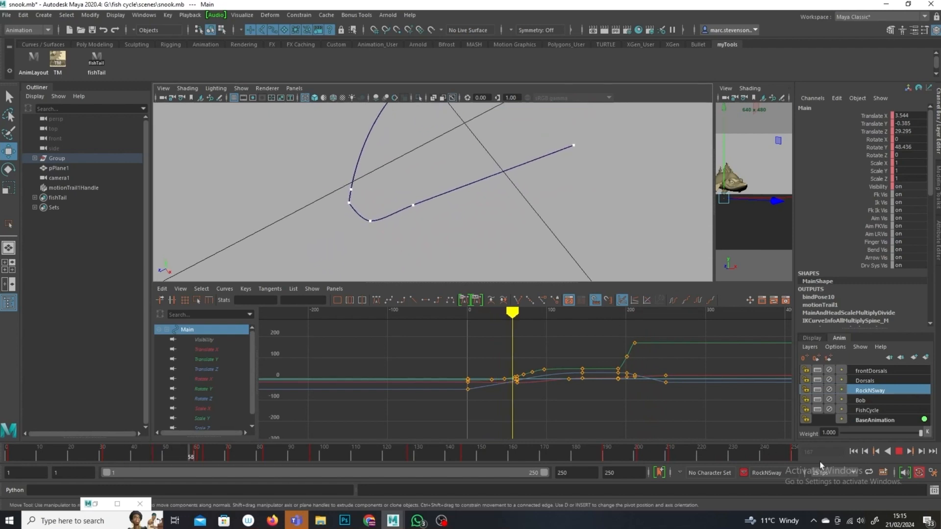
drag(407, 216, 407, 216)
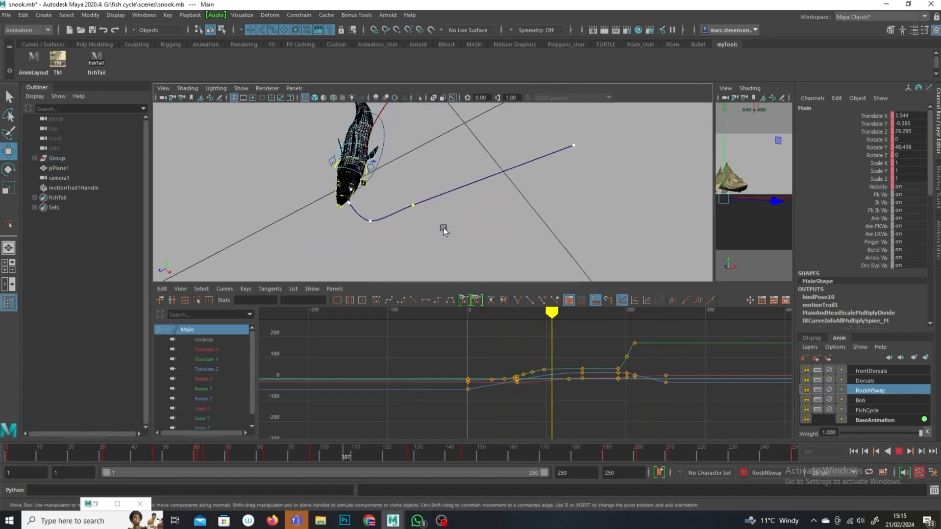
click(900, 451)
Step: Select the turn's points on the motion trail and nudge them to reshape the curve
drag(395, 165, 399, 177)
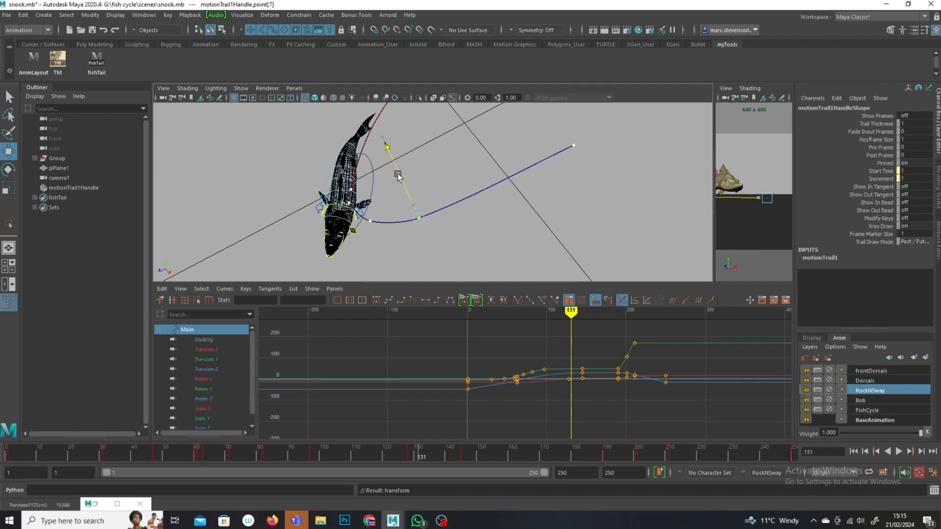
click(466, 235)
alt+drag(466, 236, 597, 451)
key(alt+v)
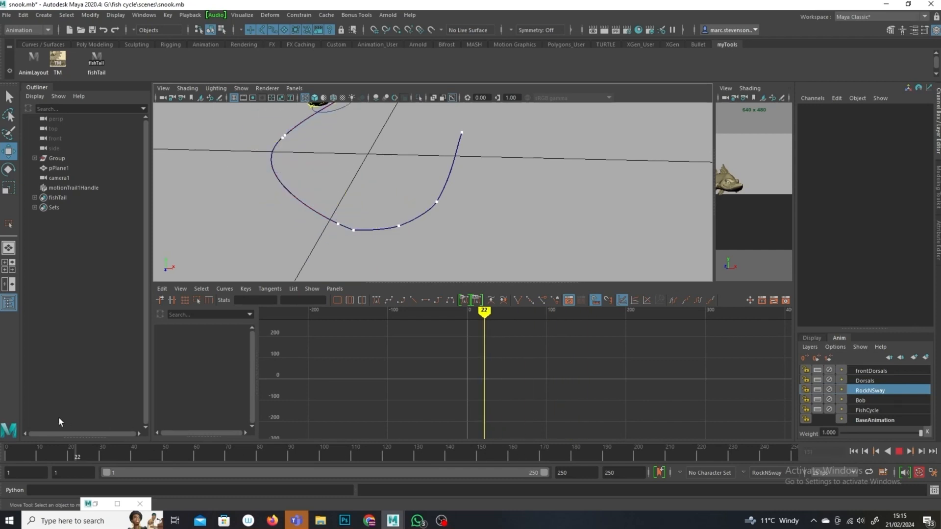
drag(352, 216, 370, 255)
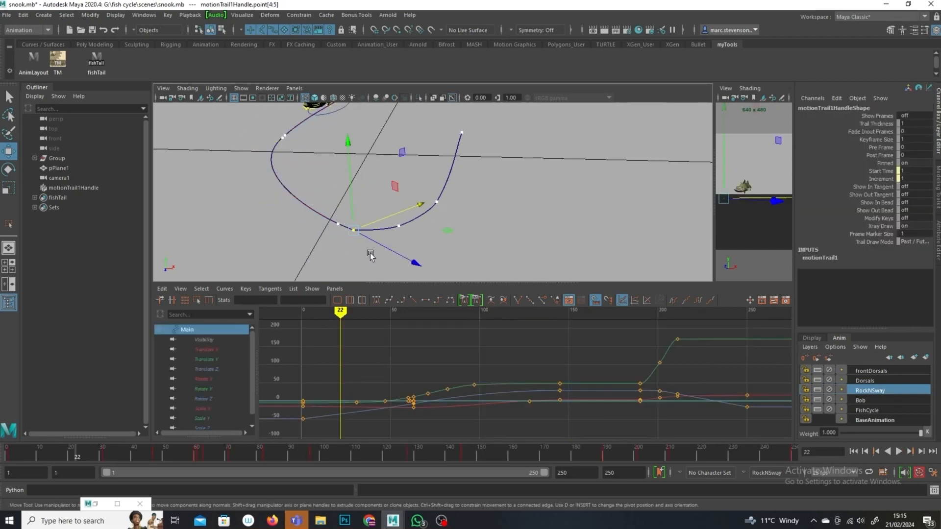
drag(383, 221, 382, 218)
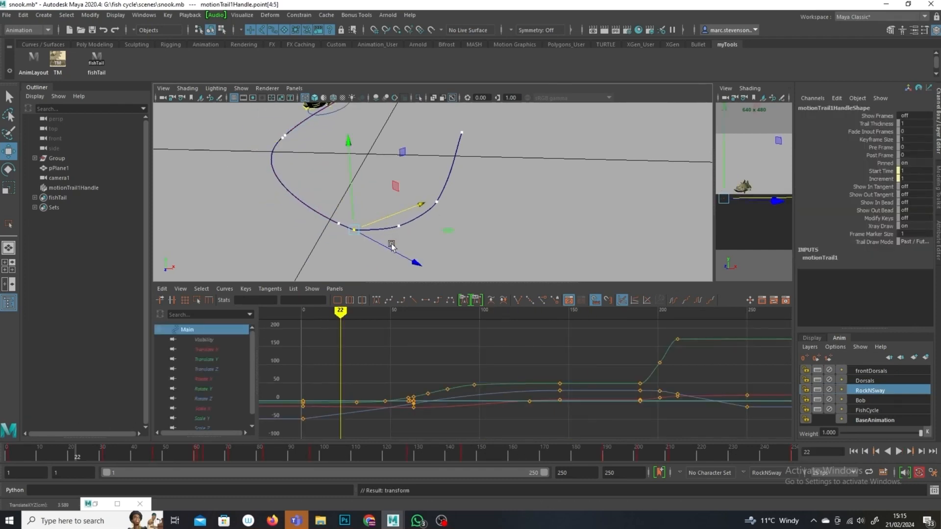
Step: Extend the playback range end to frame 300
drag(67, 451, 654, 454)
alt+drag(646, 264, 551, 208)
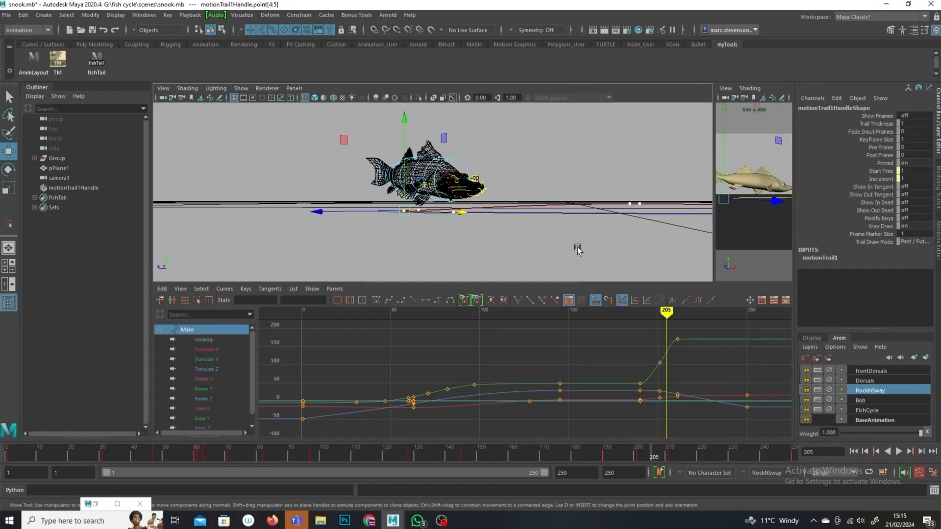
drag(676, 457, 760, 458)
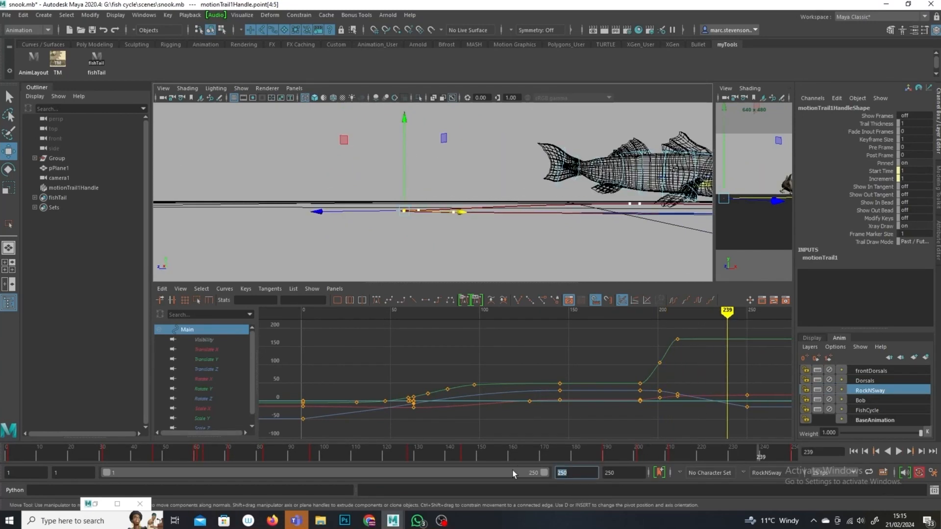
text(300)
key(Return)
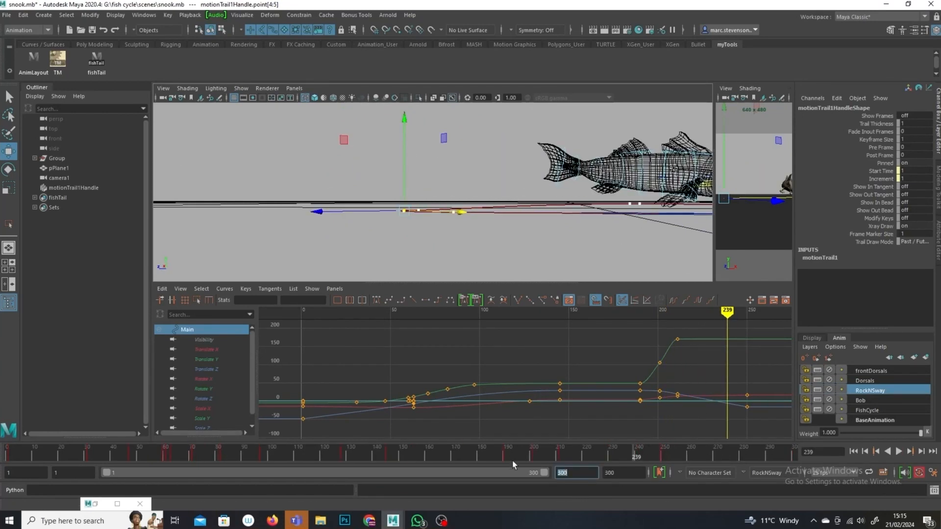
Step: At frame 300, move the Main control further along the straight end of the path
click(661, 453)
scroll(687, 371, down, 4)
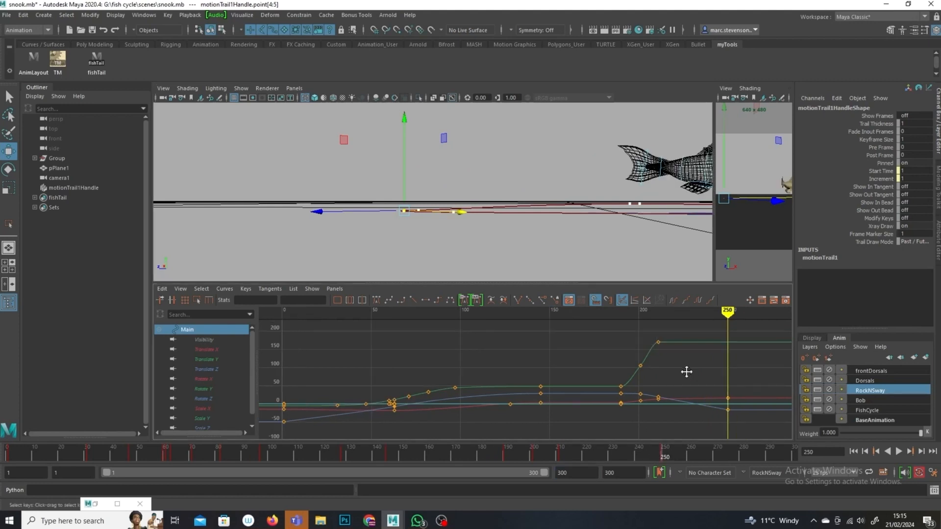
alt+middle_drag(687, 371, 619, 365)
drag(610, 334, 561, 391)
middle_drag(563, 406, 595, 404)
alt+drag(579, 261, 564, 267)
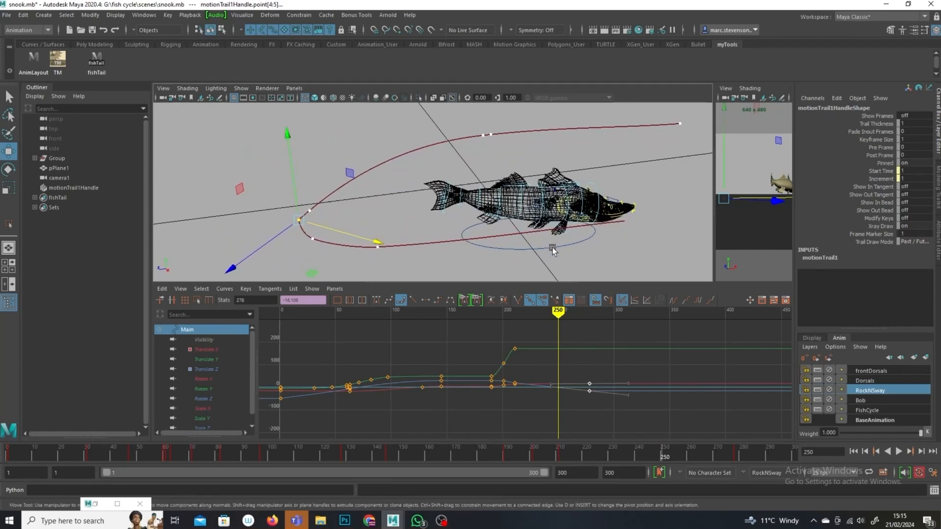
click(553, 250)
drag(781, 449, 792, 459)
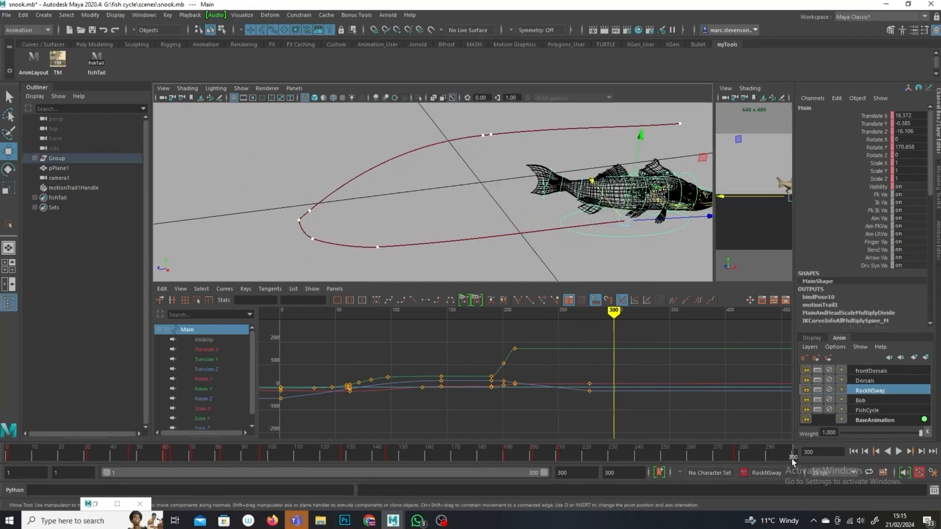
middle_drag(706, 219, 804, 198)
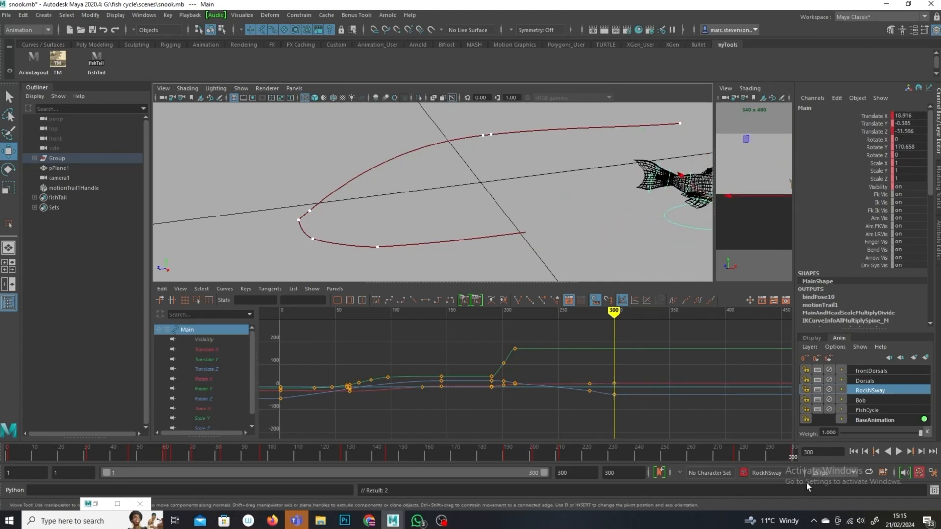
Step: Delete the Main control's translate keys at frame 250 in the Graph Editor
click(734, 453)
mouse_move(588, 314)
mouse_down()
mouse_move(475, 338)
mouse_move(598, 365)
mouse_up()
key(Delete)
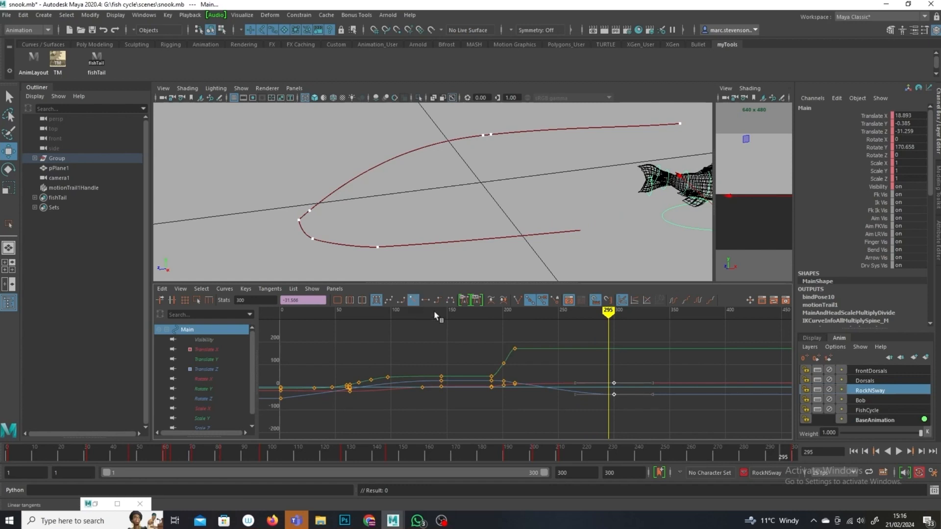
Step: Scrub through the animation while orbiting around the fish and its motion trail
mouse_move(609, 323)
mouse_down()
mouse_move(470, 331)
mouse_move(507, 355)
mouse_move(532, 335)
mouse_up()
alt+drag(541, 218, 669, 265)
alt+middle_drag(565, 274, 567, 191)
alt+drag(567, 191, 544, 259)
mouse_move(578, 460)
mouse_down()
mouse_move(378, 416)
mouse_move(504, 417)
mouse_move(735, 449)
mouse_up()
alt+drag(678, 210, 533, 280)
alt+middle_drag(533, 281, 510, 252)
alt+drag(510, 252, 549, 275)
drag(590, 319, 489, 317)
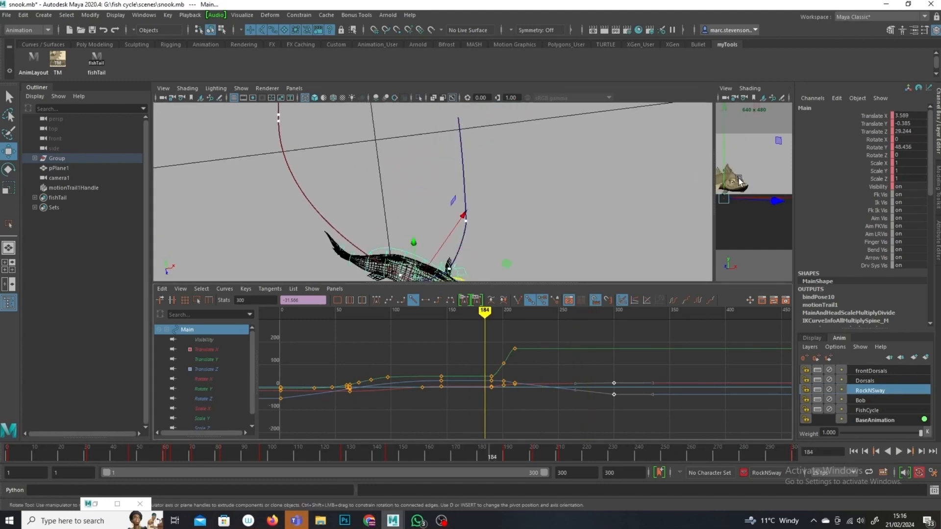
Step: Widen the camera view beside the perspective view and play back the animation
drag(712, 178, 396, 169)
key(alt+v)
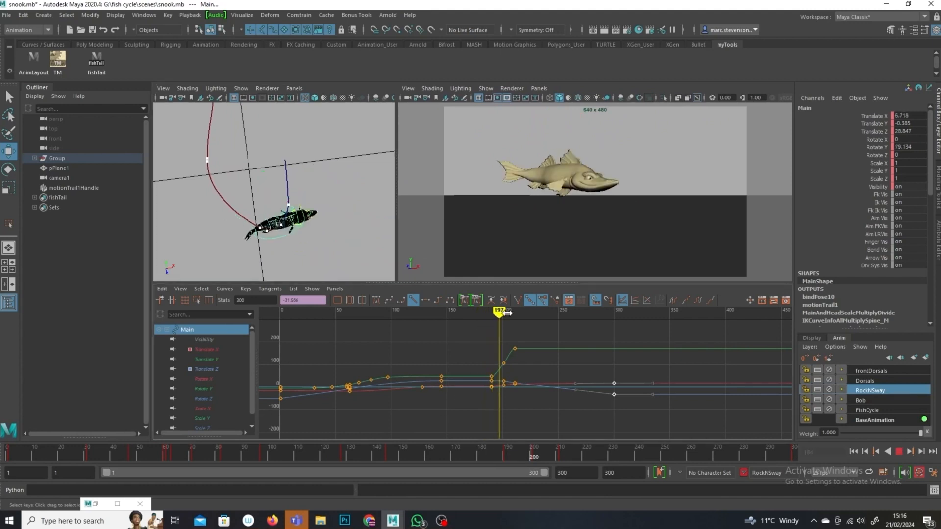
mouse_move(583, 327)
mouse_down()
mouse_move(461, 320)
mouse_move(502, 332)
mouse_up()
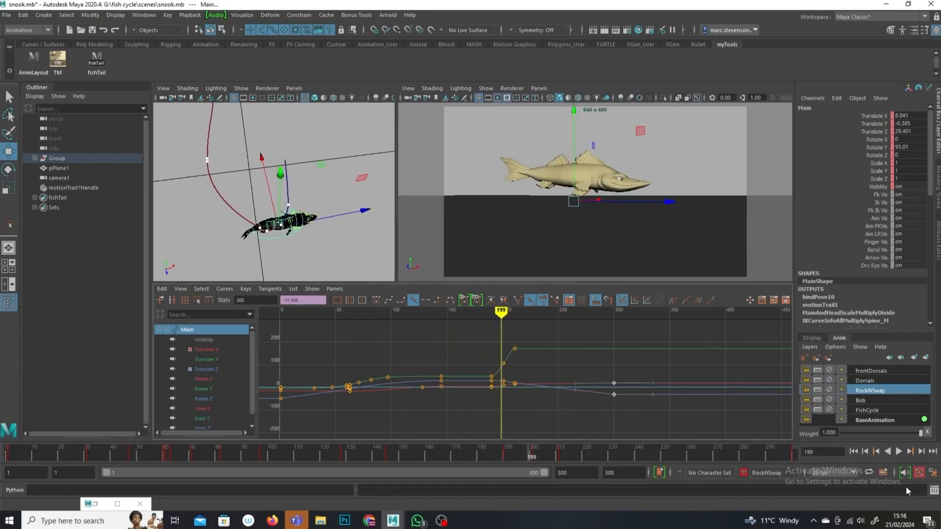
click(898, 452)
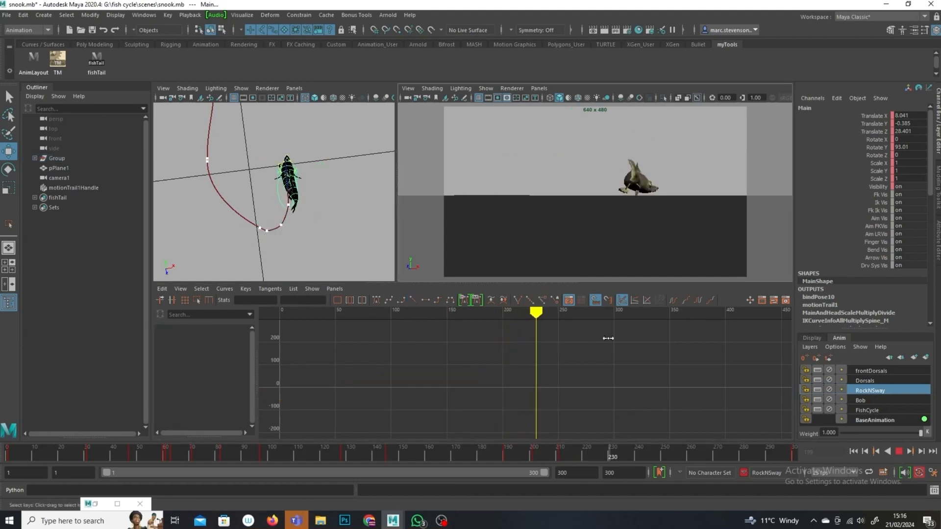
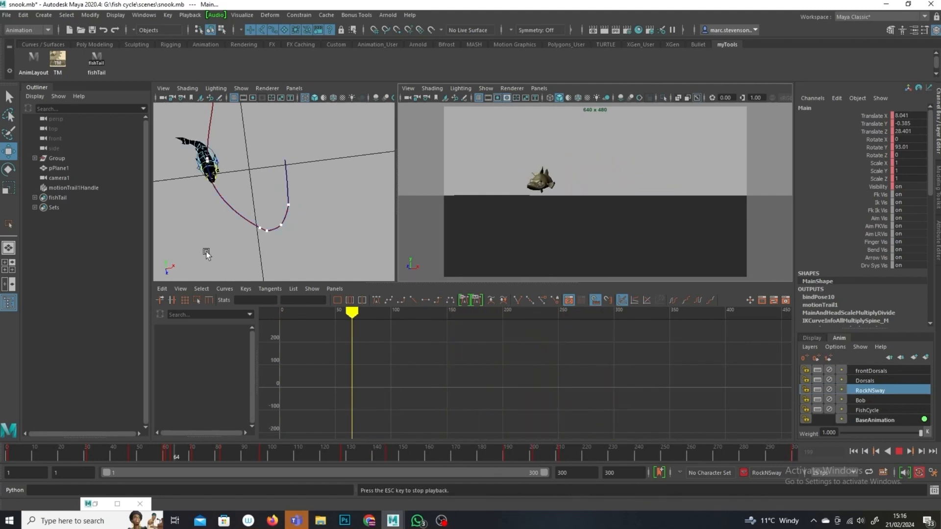
Step: Scrub to around frame 186 while orbiting the perspective view around the fish
alt+drag(208, 254, 295, 244)
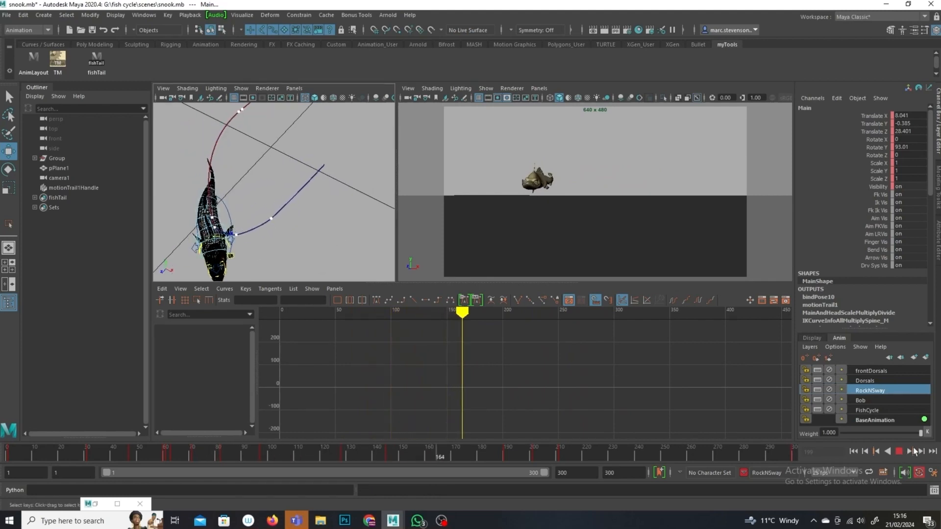
click(369, 220)
alt+drag(238, 205, 312, 212)
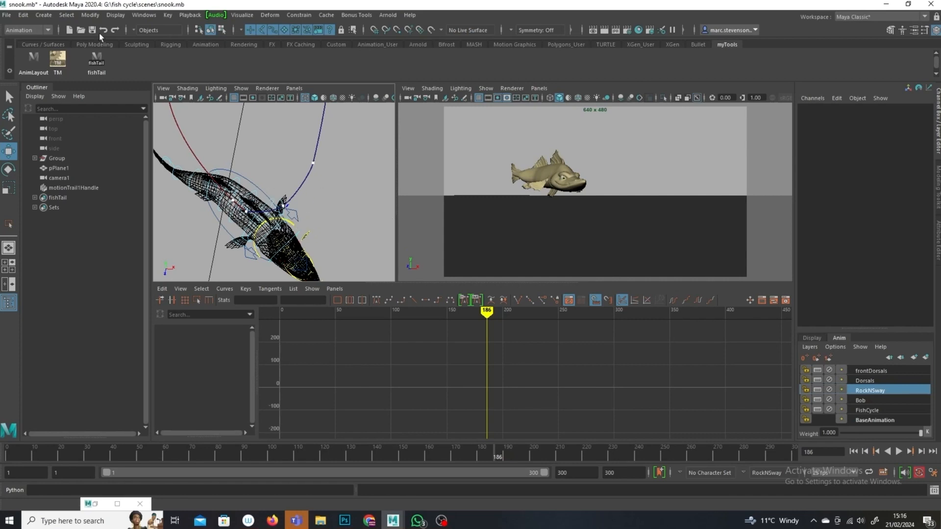
Step: Select the tail fin controls and make BaseAnimation the active animation layer
click(96, 62)
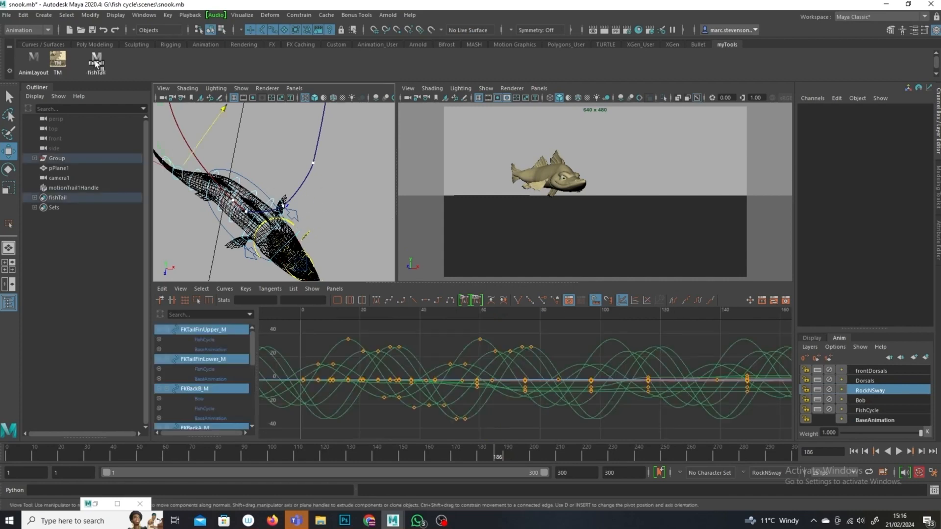
alt+drag(279, 191, 308, 176)
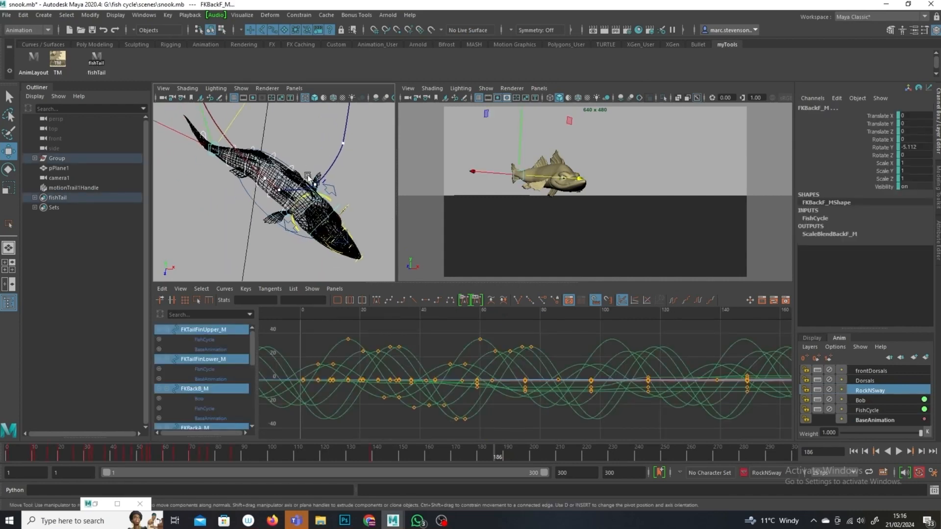
click(878, 421)
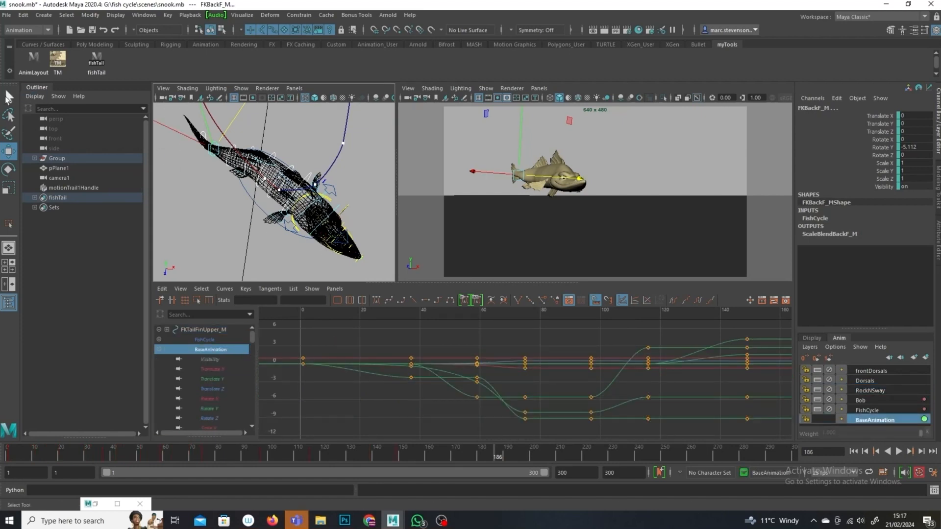
Step: Select the root and head controls, play back, stop at frame 196 and set a key on the head control
click(326, 229)
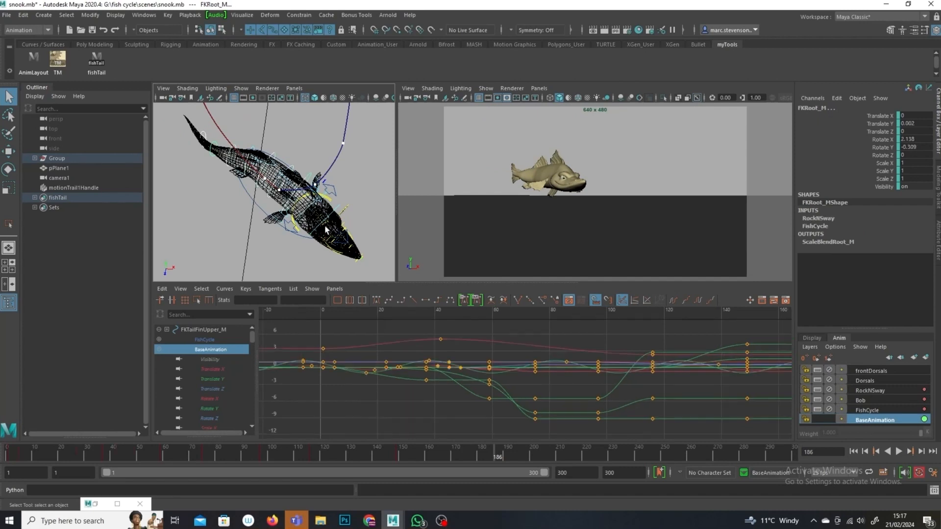
click(342, 242)
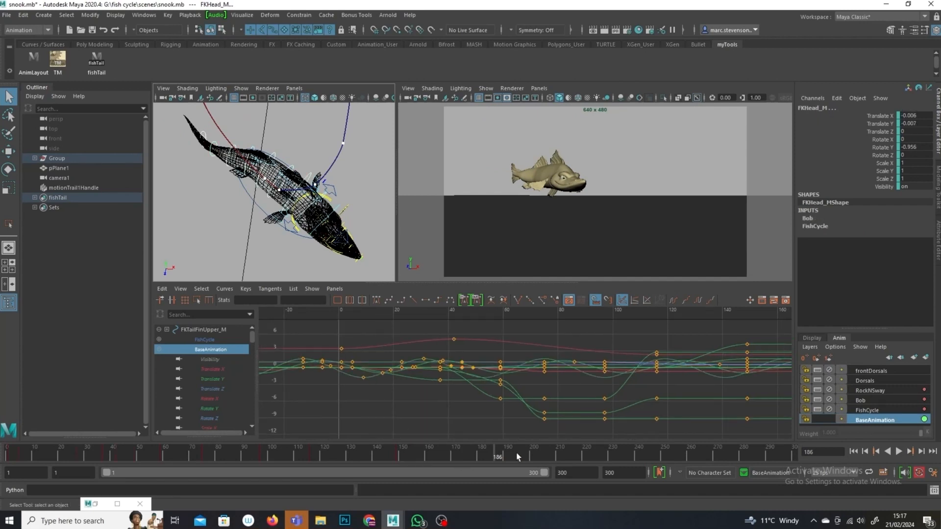
key(alt+v)
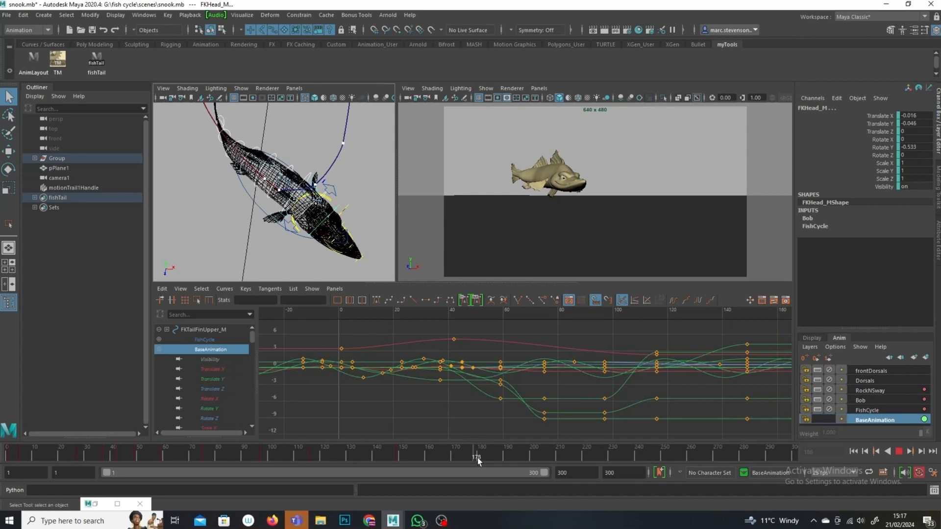
right_click(513, 455)
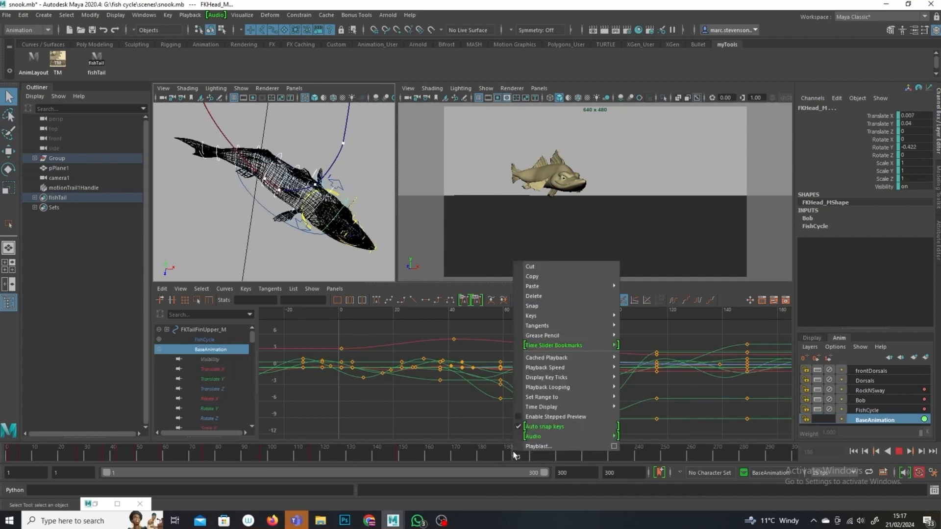
click(498, 457)
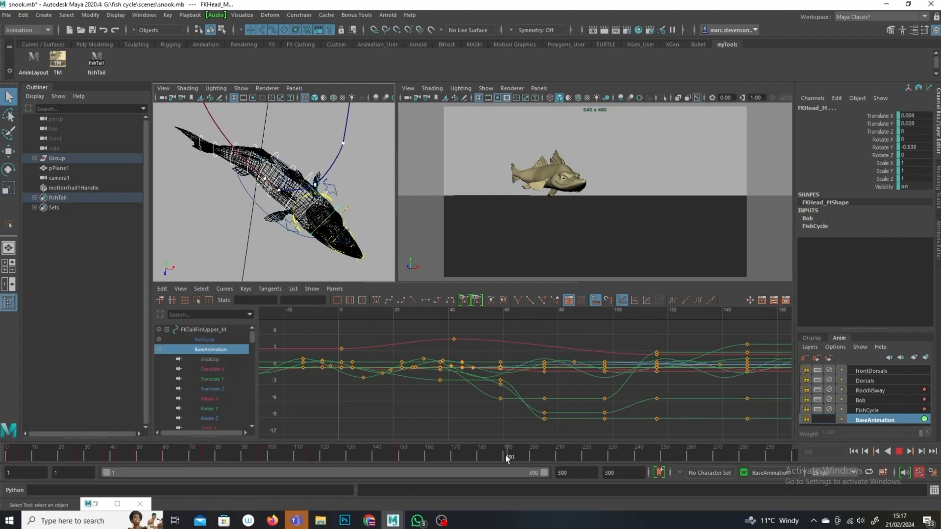
key(s)
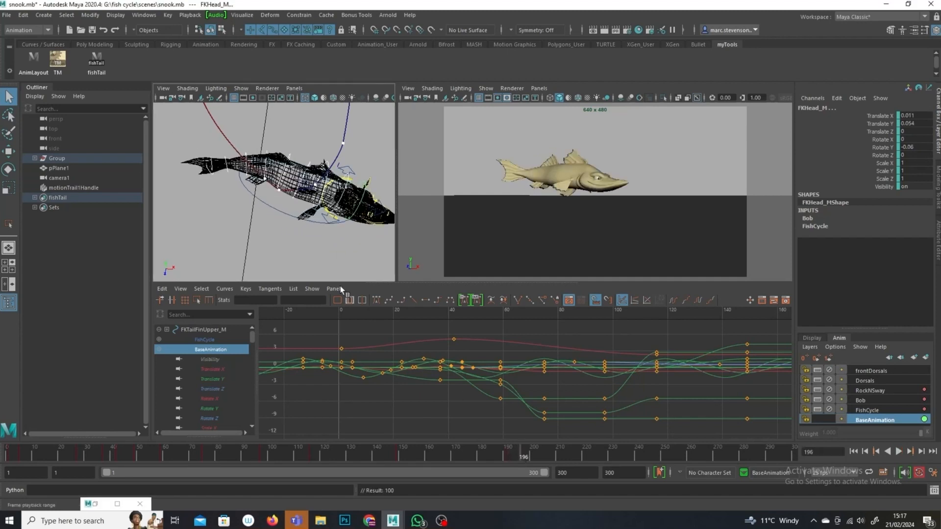
Step: Select the FKBackA spine control and rotate it slightly with the Rotate tool at frame 196
alt+middle_drag(324, 252, 290, 271)
click(333, 185)
click(315, 228)
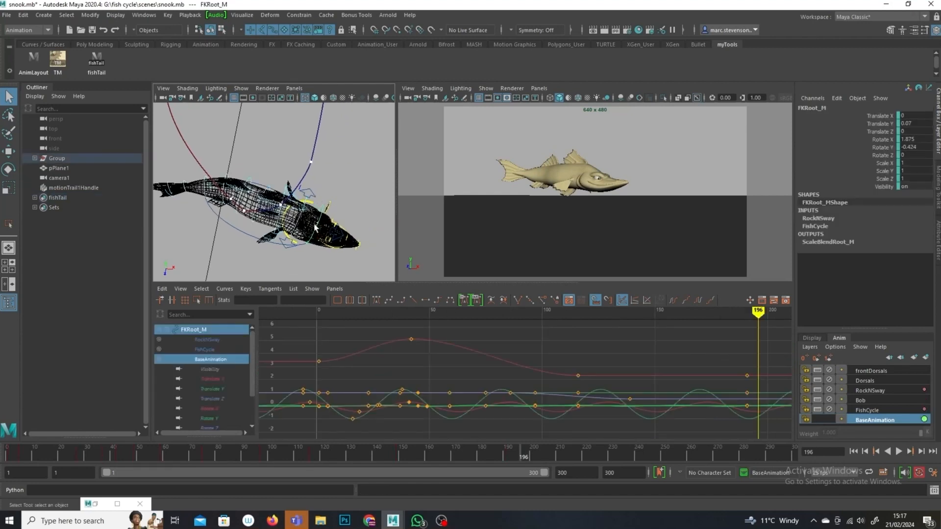
click(283, 198)
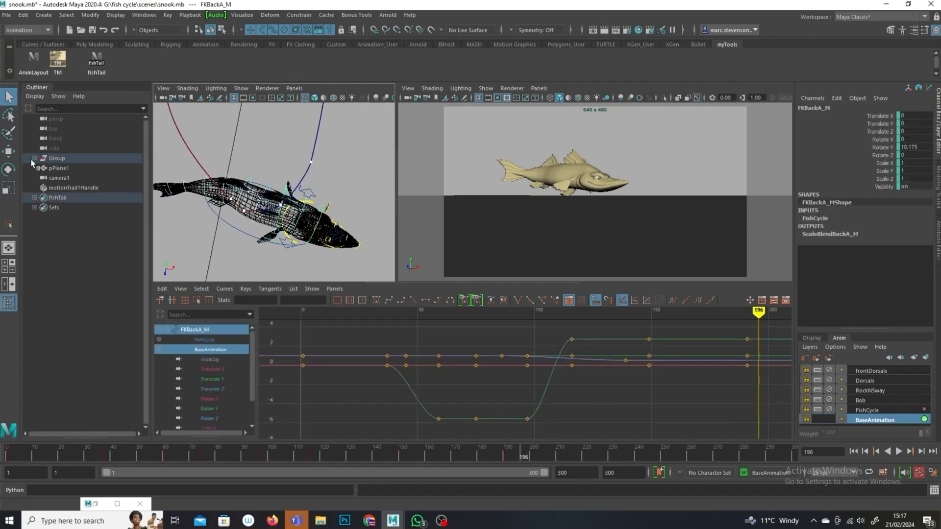
click(5, 170)
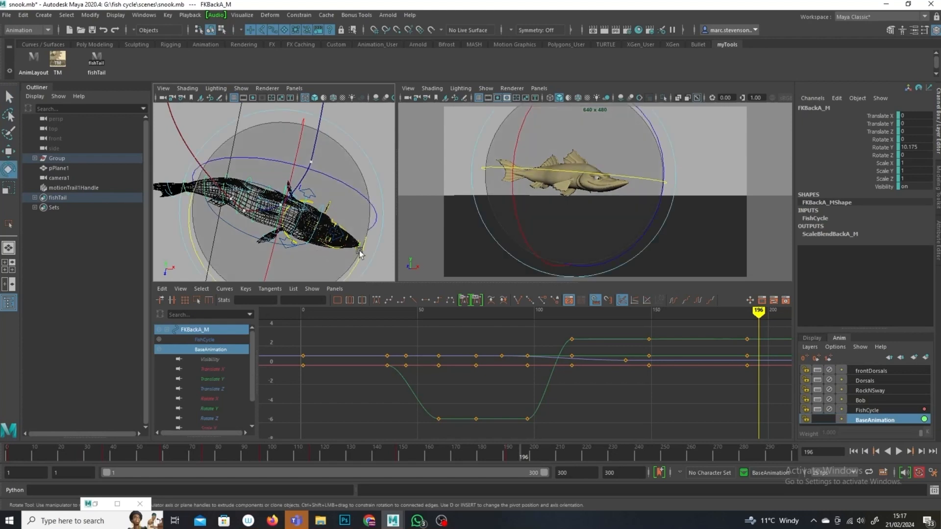
drag(360, 255, 356, 252)
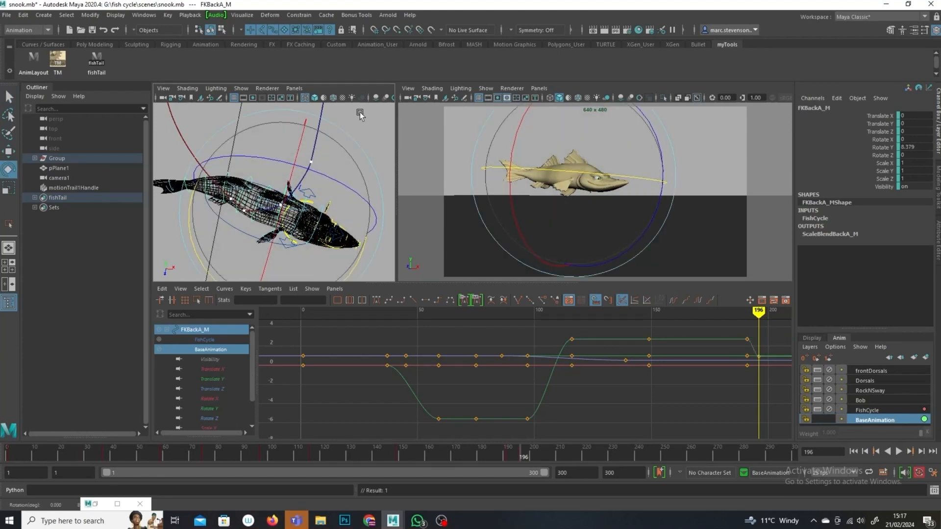
Step: Select the FKRoot control and rotate it to tilt the fish at frame 196
click(311, 218)
click(298, 216)
drag(379, 264, 354, 228)
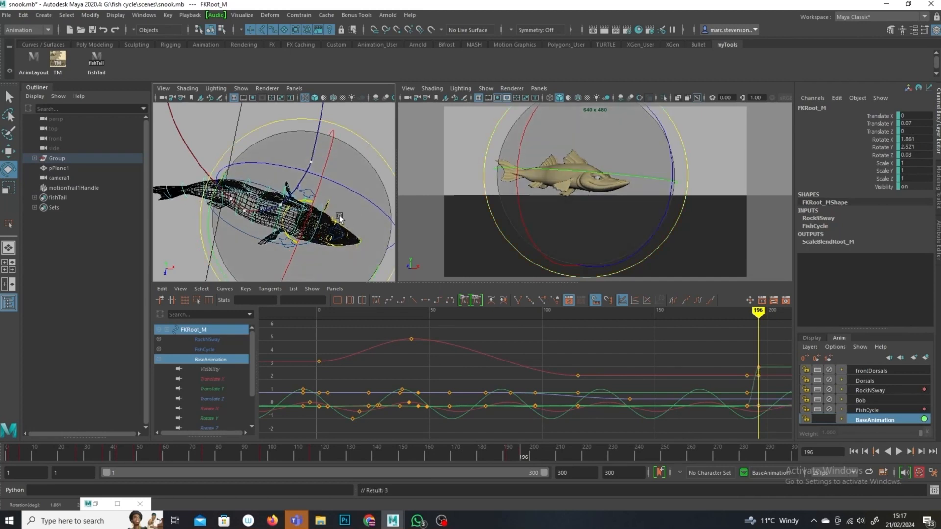
Step: Rotate the head control, then re-adjust the root control's rotation
click(334, 214)
click(324, 207)
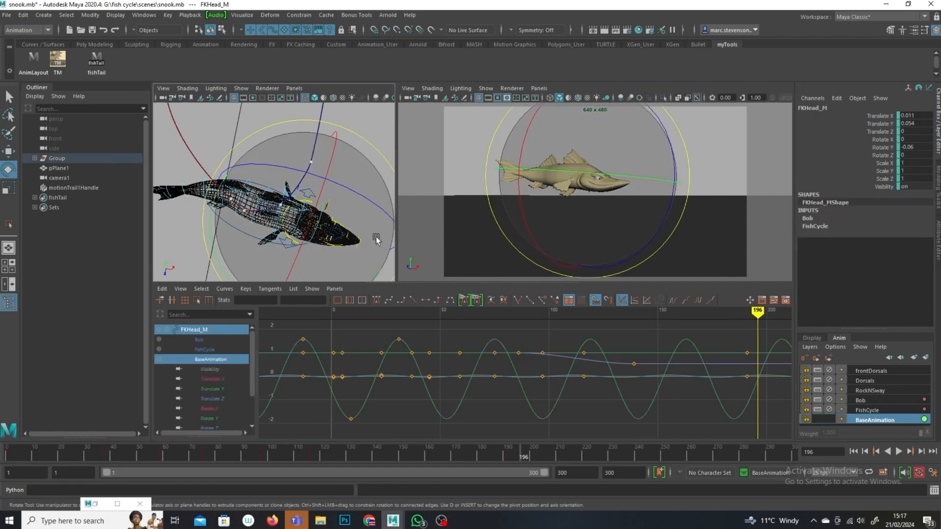
drag(381, 273, 375, 194)
click(343, 192)
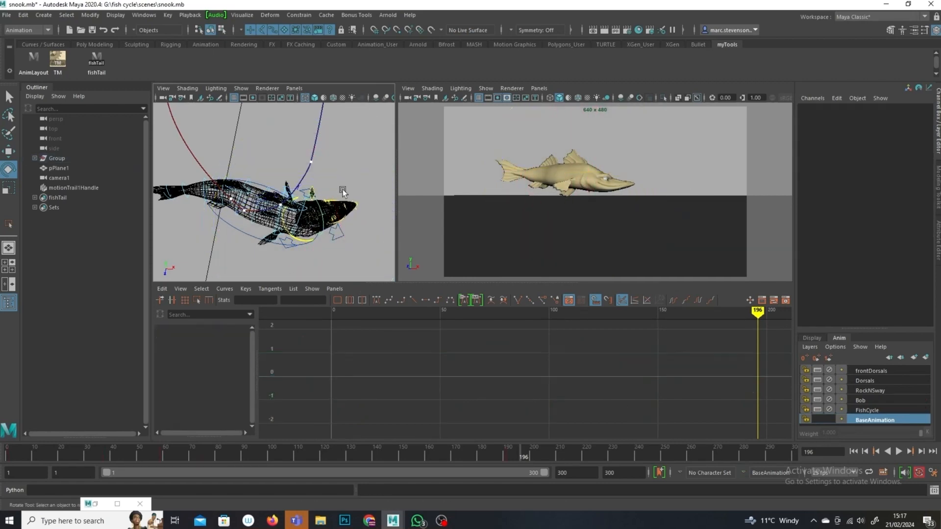
click(323, 229)
drag(213, 259, 219, 266)
Step: Switch the second viewport to an orthographic top view framing the fish and show all object types in it
click(539, 88)
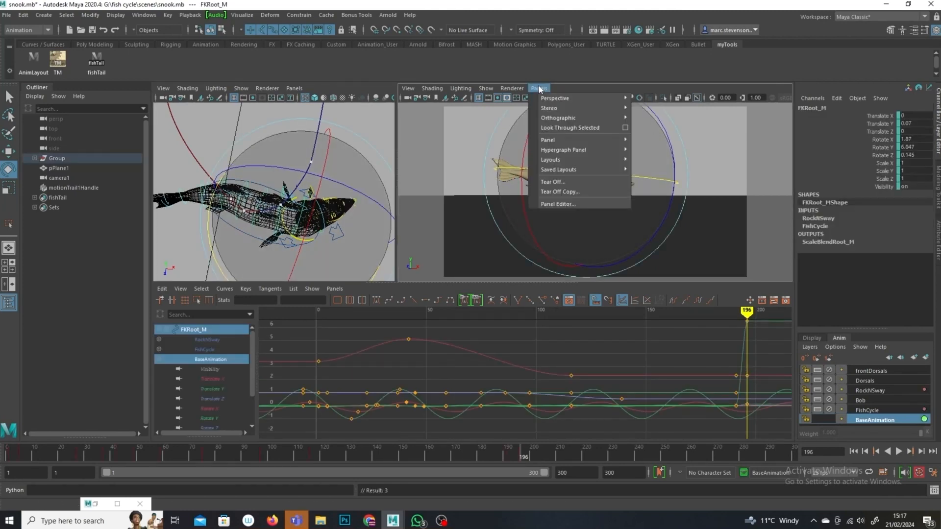
mouse_move(598, 114)
click(652, 137)
alt+middle_drag(651, 137, 731, 213)
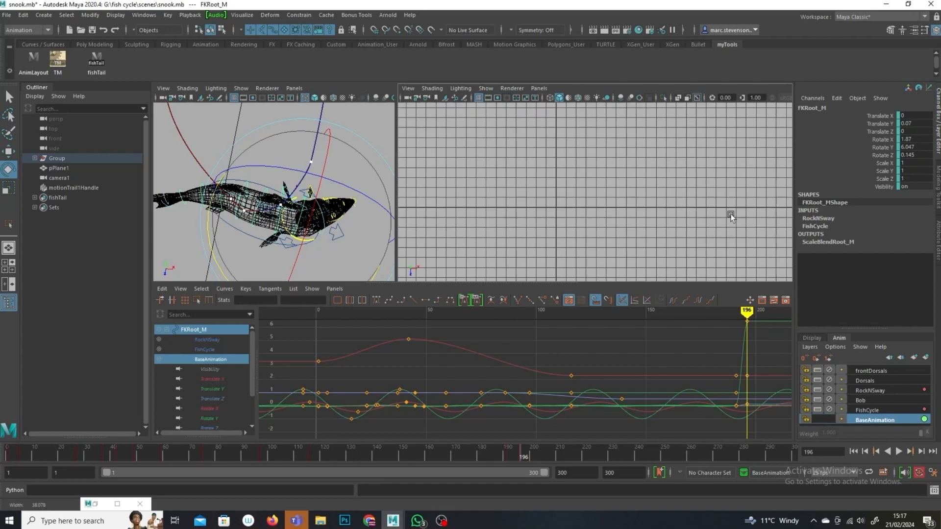
alt+right_drag(730, 213, 638, 208)
mouse_move(681, 265)
alt+middle_down()
mouse_move(642, 193)
mouse_move(686, 261)
alt+middle_up()
click(485, 88)
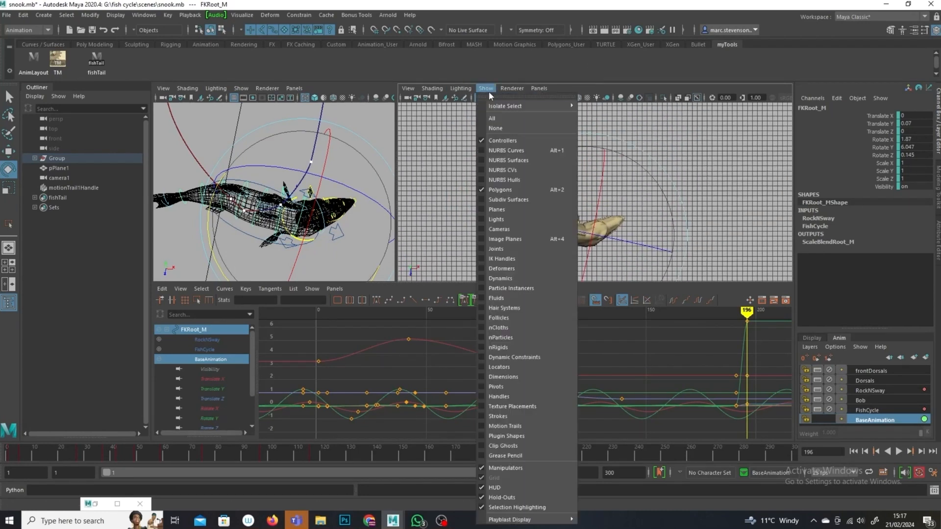
click(495, 118)
click(675, 171)
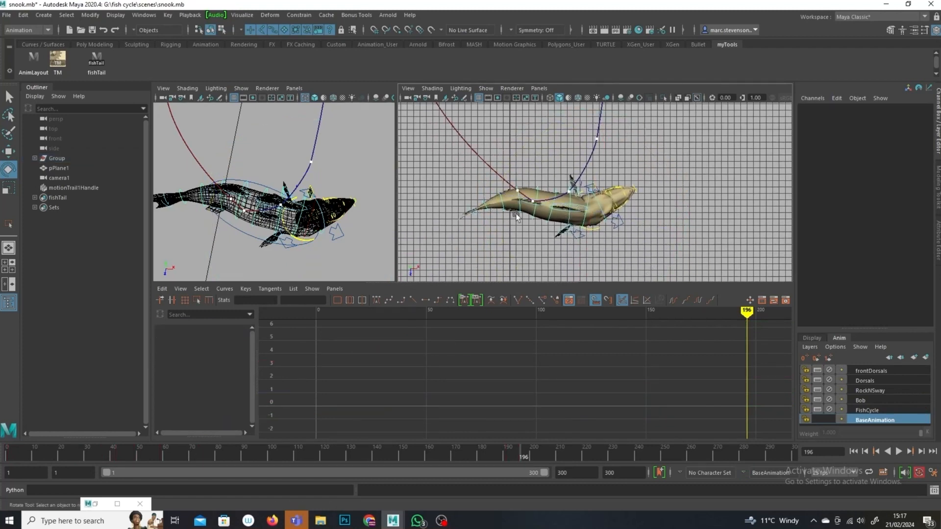
Step: Rotate the FKBackE spine control sideways in the top view
click(500, 203)
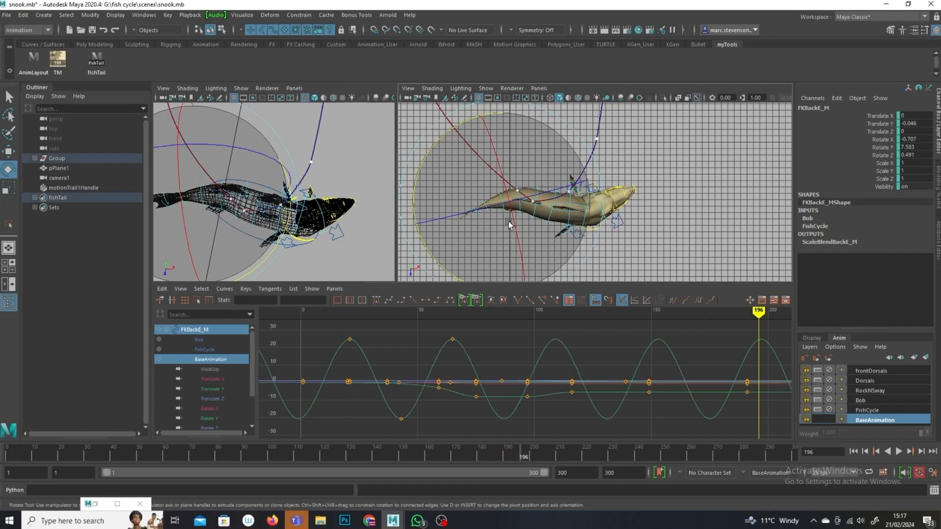
drag(456, 274, 418, 234)
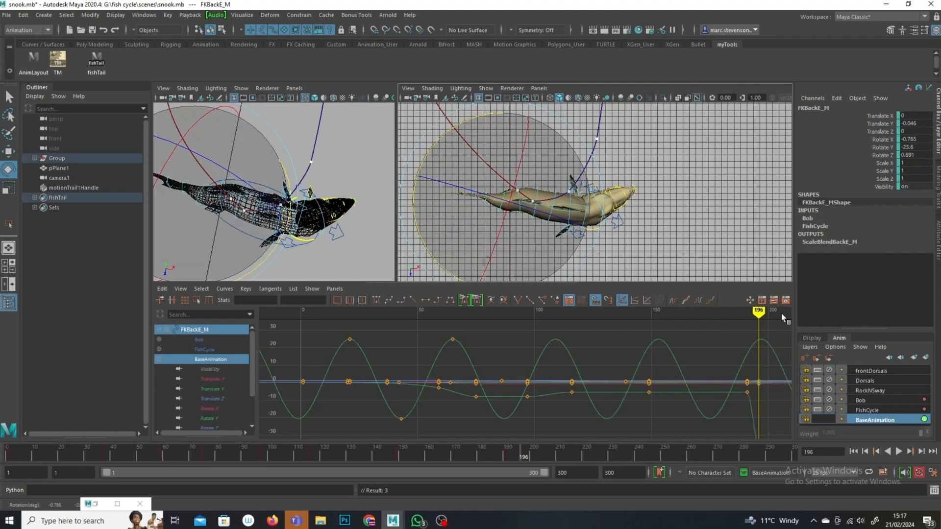
Step: Lock the frontDorsals, Dorsals, RockNSway, Bob and FishCycle animation layers
click(829, 371)
click(829, 380)
click(830, 391)
click(830, 400)
click(830, 409)
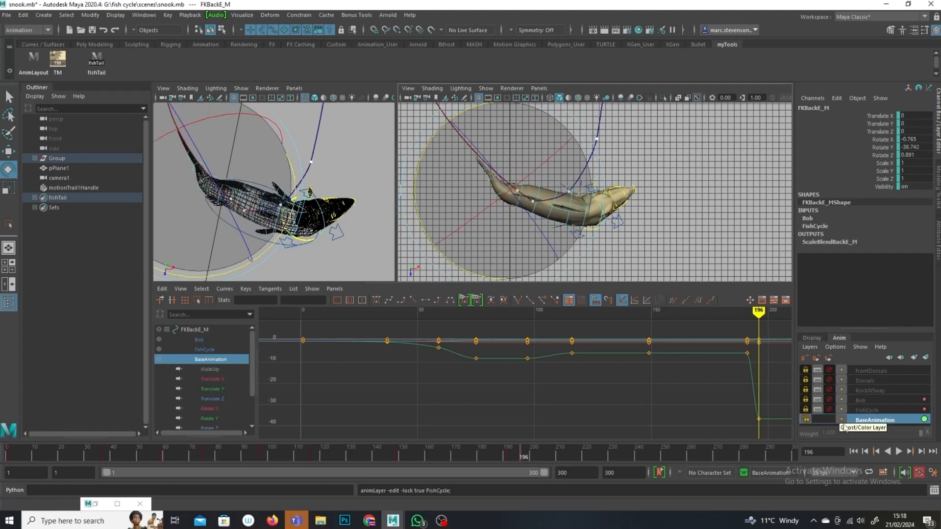
click(774, 249)
Step: Rotate the back spine controls one by one in the top view to curve the fish's body
click(510, 205)
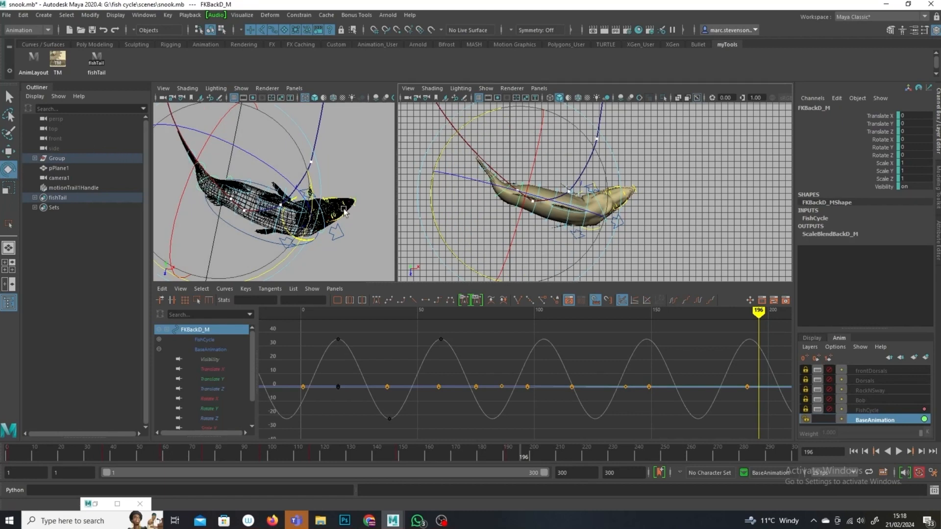
drag(431, 191, 428, 169)
click(712, 227)
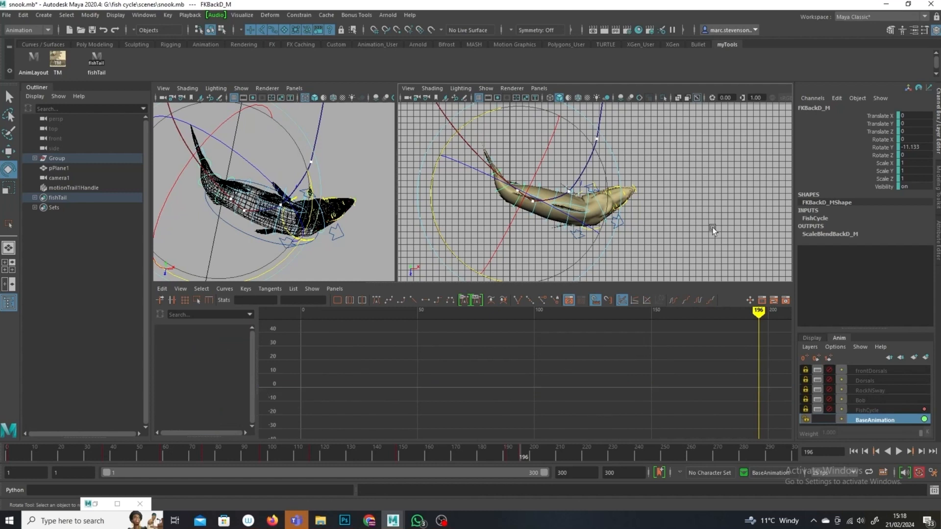
click(494, 193)
drag(445, 251, 463, 266)
click(641, 251)
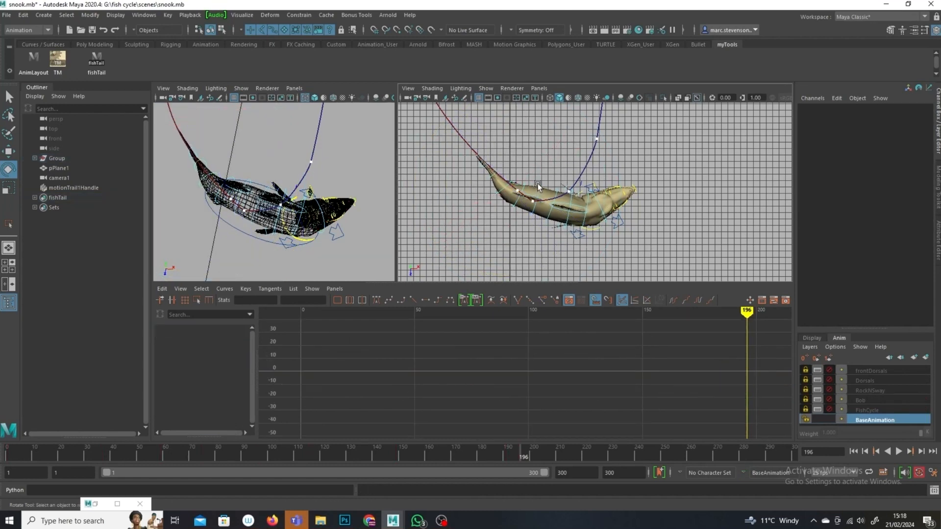
click(572, 165)
drag(573, 166, 605, 127)
click(672, 188)
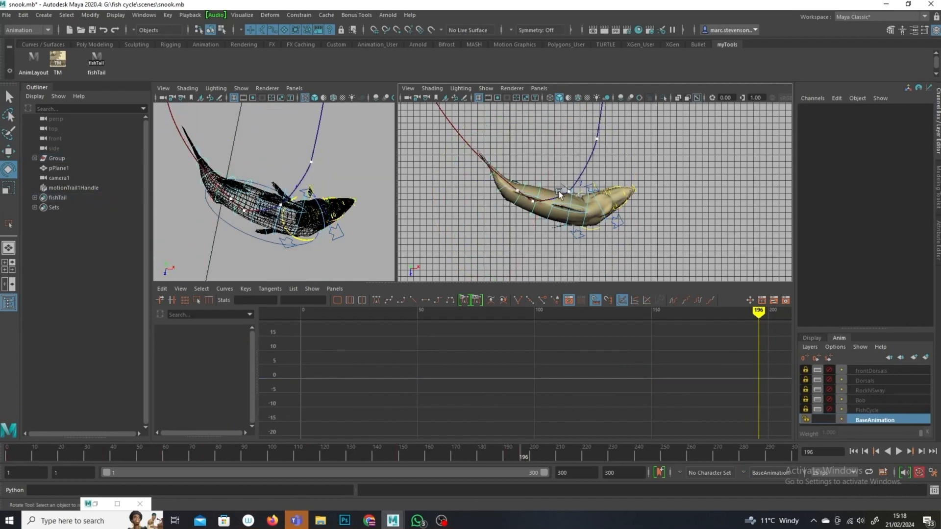
click(572, 198)
drag(656, 156, 647, 146)
click(752, 215)
Step: Further rotate the FKBackD and other spine controls to refine the body's bend
click(513, 213)
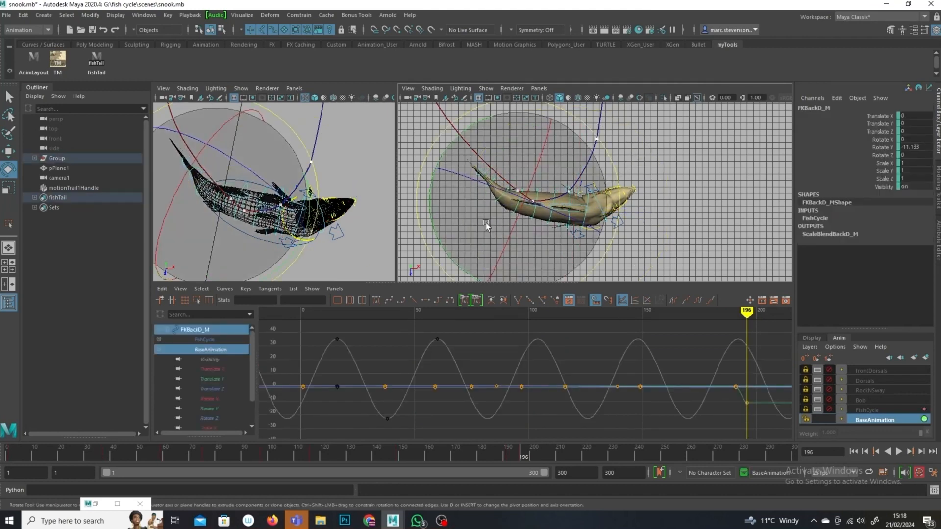
drag(436, 233, 432, 213)
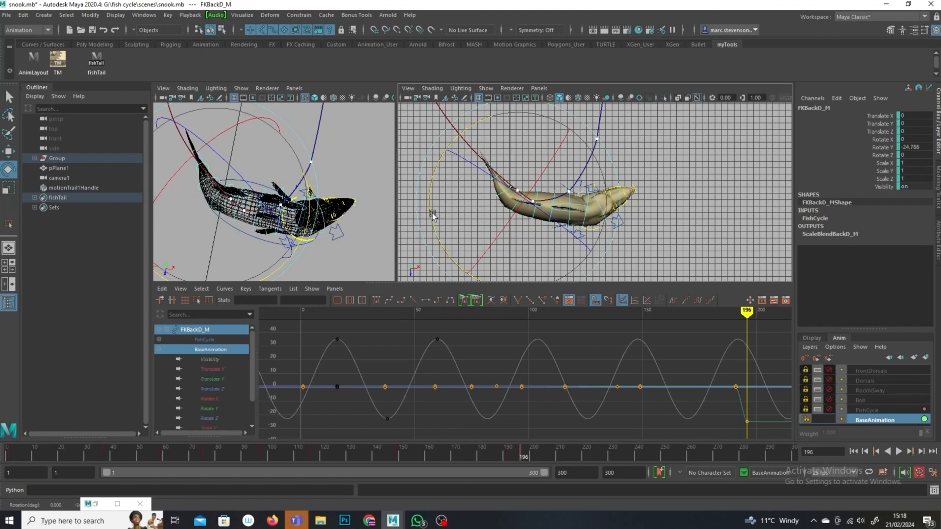
click(640, 171)
click(571, 190)
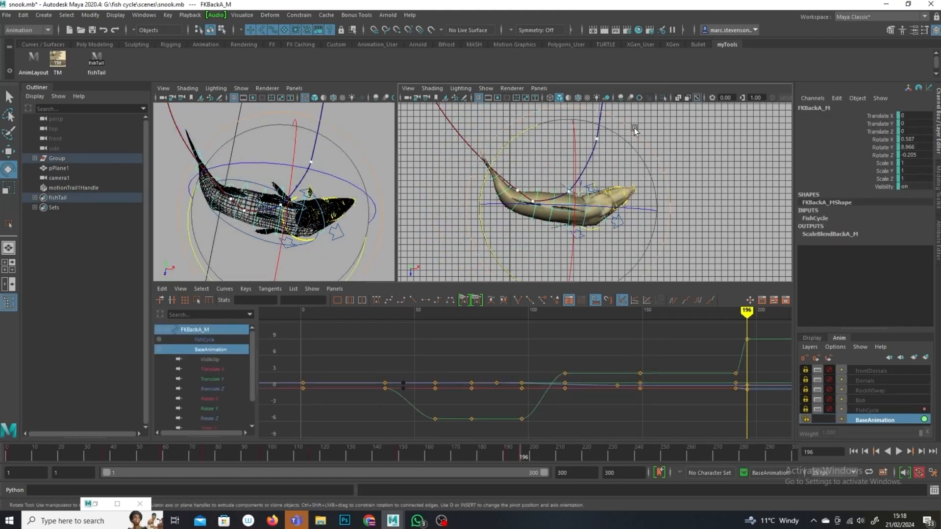
click(611, 214)
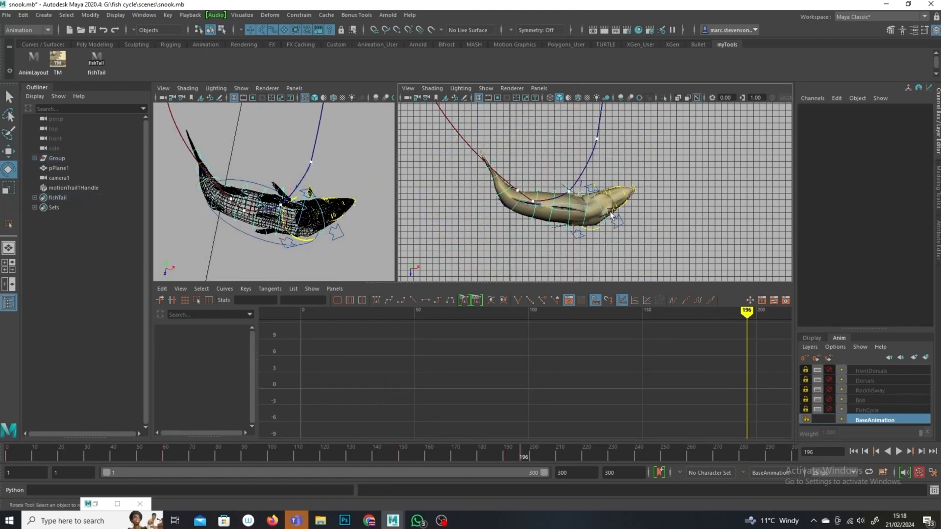
click(587, 196)
drag(672, 162, 660, 153)
click(546, 232)
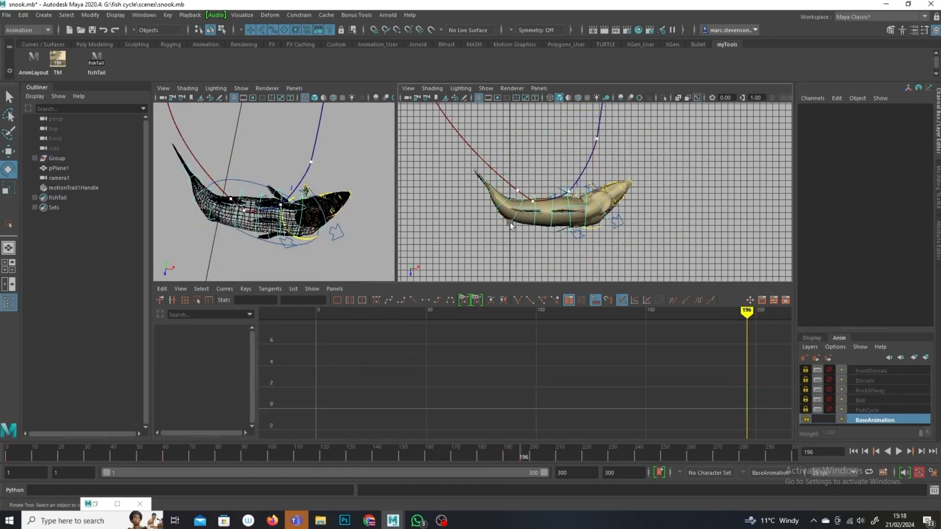
click(509, 222)
drag(440, 254, 433, 228)
click(660, 210)
Step: Rotate the FKBackB and FKBackE spine controls at frame 196 to refine the body's bend
click(552, 225)
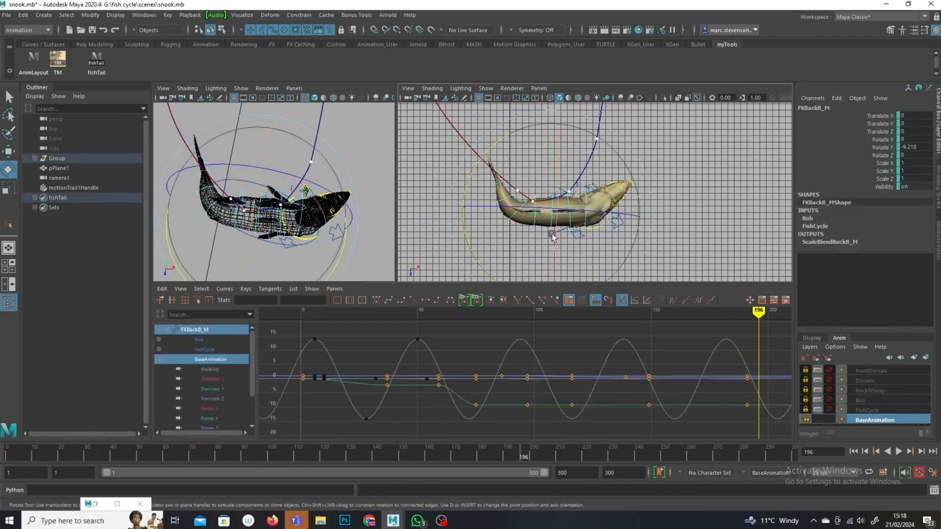
drag(481, 260, 469, 231)
click(723, 252)
click(512, 223)
drag(439, 168, 421, 198)
click(574, 132)
click(500, 187)
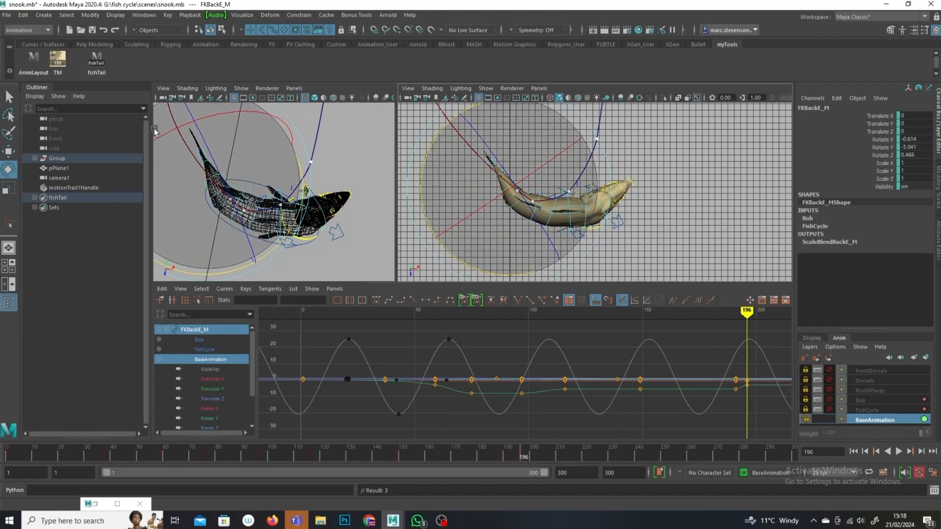
Step: Select the fish tail, root and head controls and set a key on them at frame 196
click(96, 60)
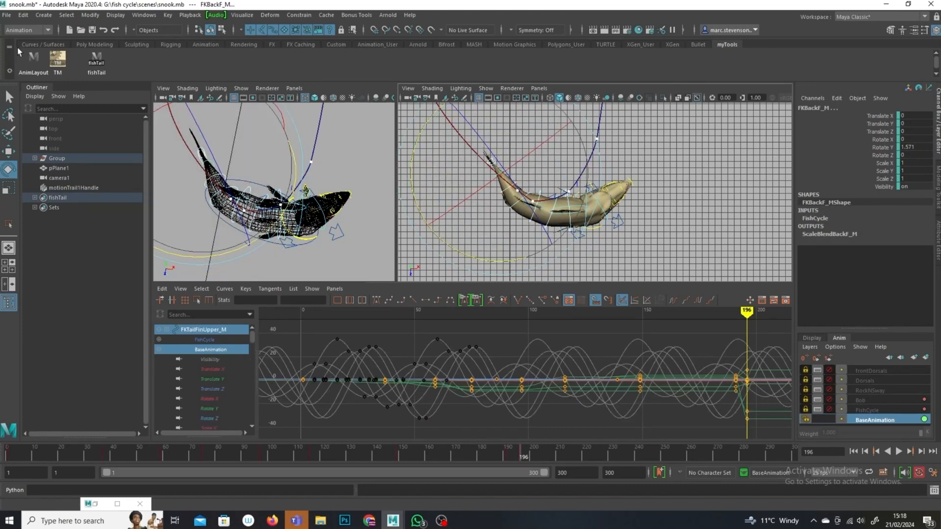
click(9, 98)
shift+click(586, 200)
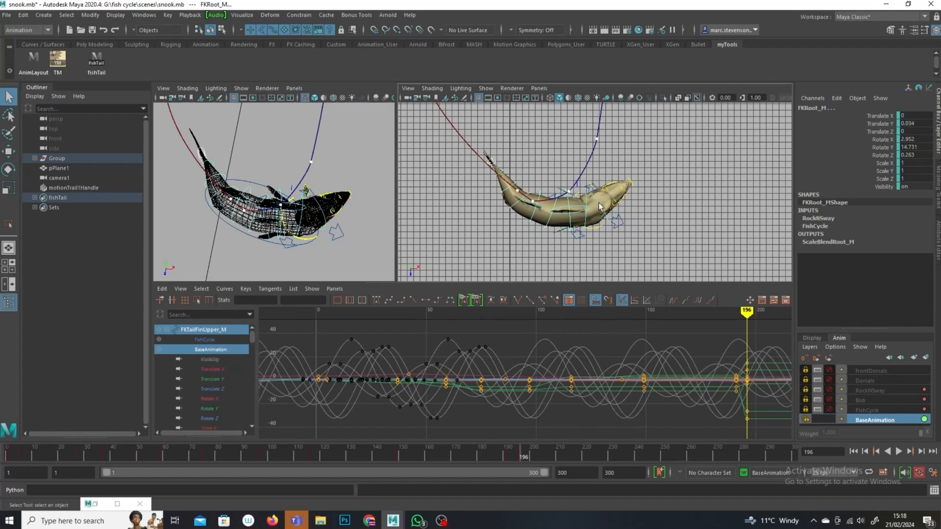
shift+click(599, 202)
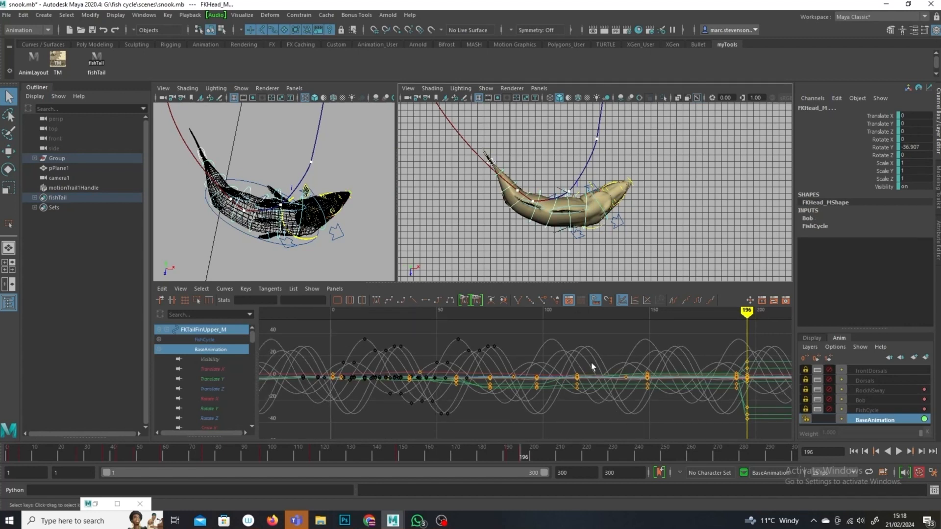
key(s)
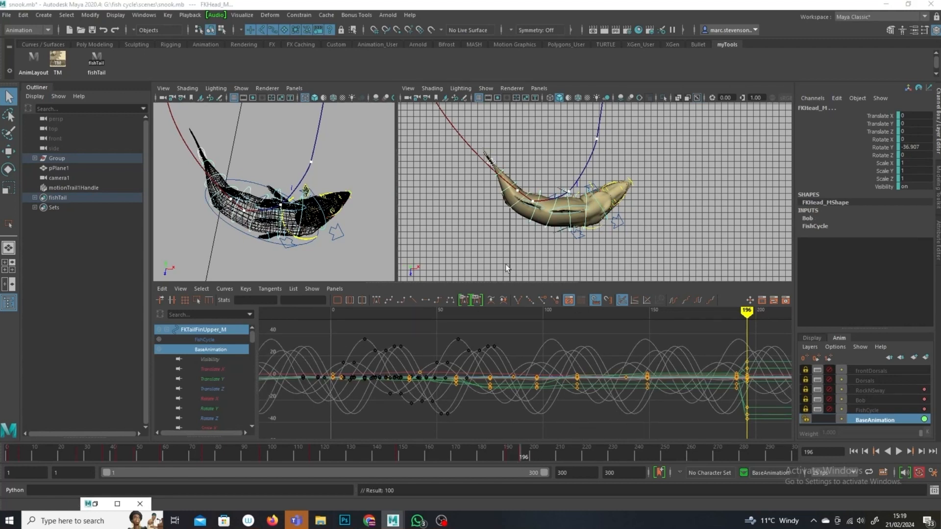
Step: Play back the swim and move to frame 201 to review the fish's pose
key(alt+v)
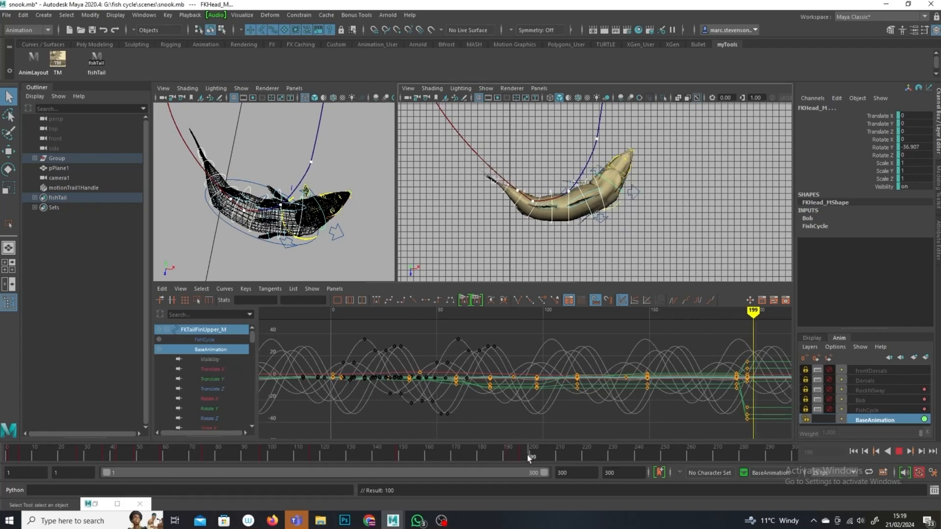
right_click(535, 459)
drag(542, 456, 537, 455)
click(601, 182)
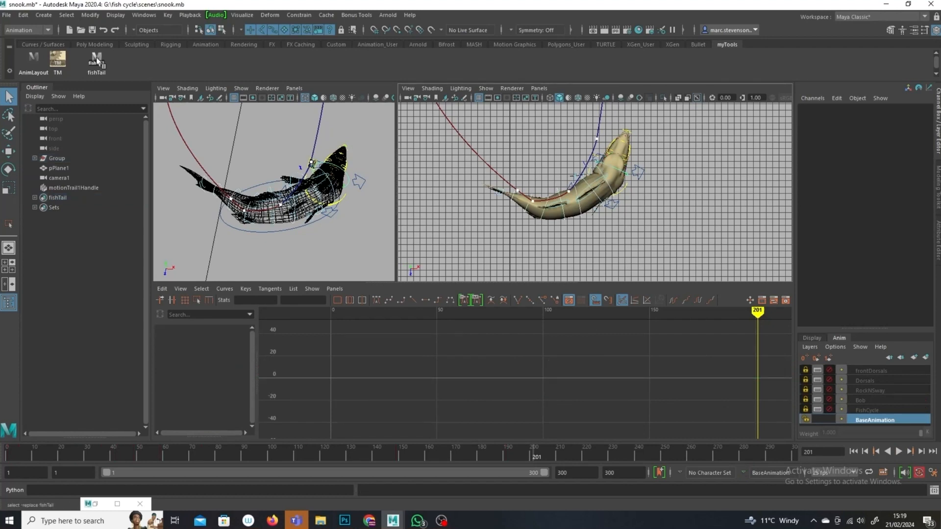
click(96, 58)
shift+click(603, 170)
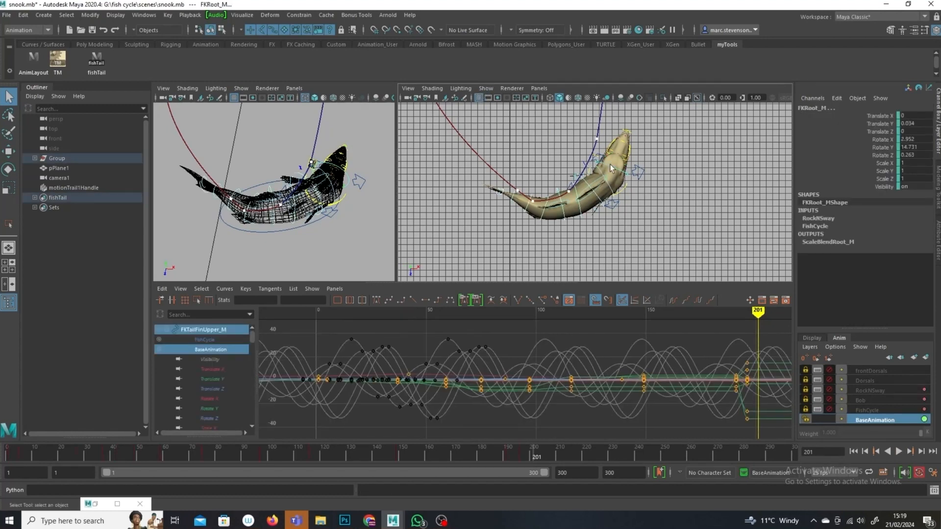
shift+click(609, 166)
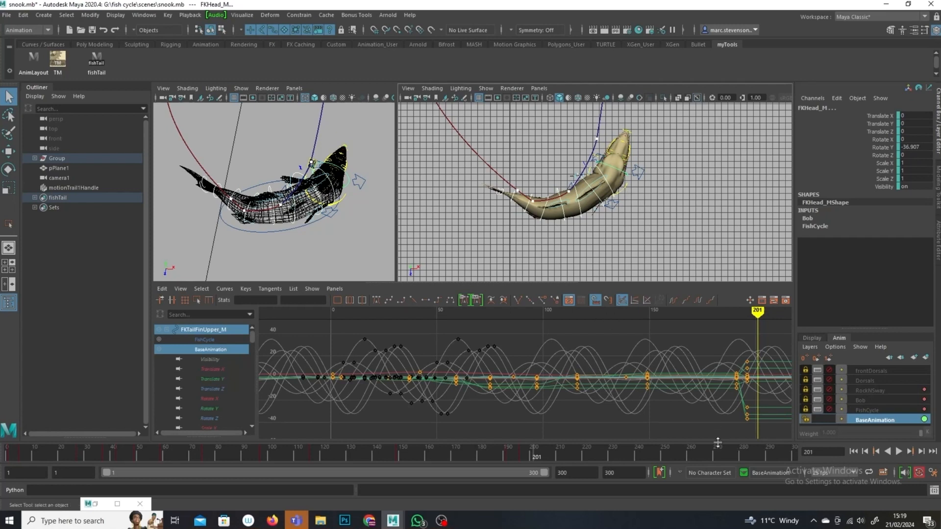
click(664, 224)
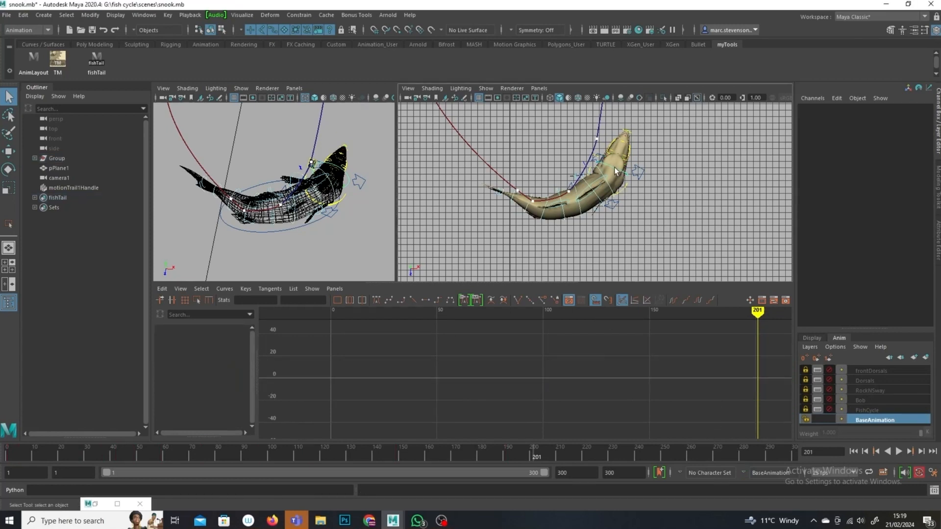
Step: Rotate the FKHead control sideways at frame 201 to turn the head
click(599, 169)
click(12, 168)
drag(657, 251, 678, 231)
click(663, 169)
click(623, 170)
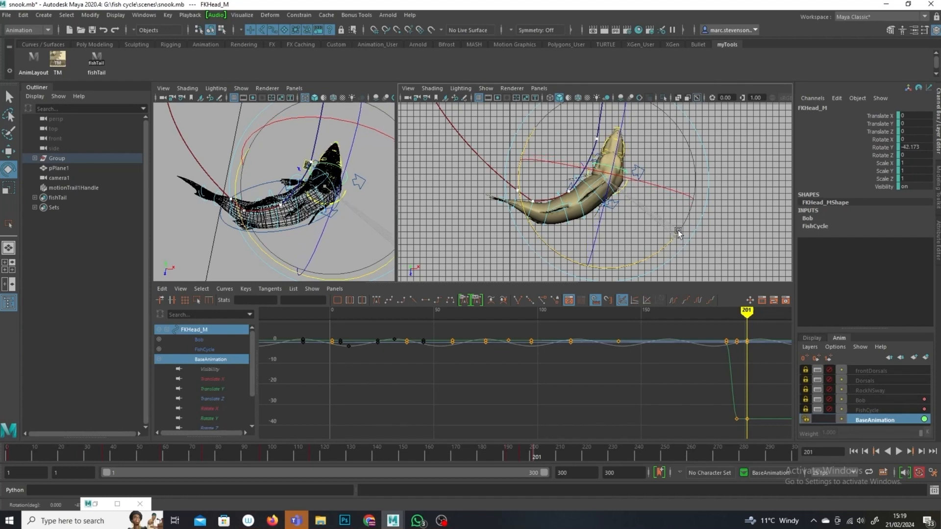
Step: Rotate the FKBackA and FKBackF spine controls at frame 201 to curve the body
click(558, 211)
click(594, 224)
drag(580, 273, 574, 275)
click(657, 249)
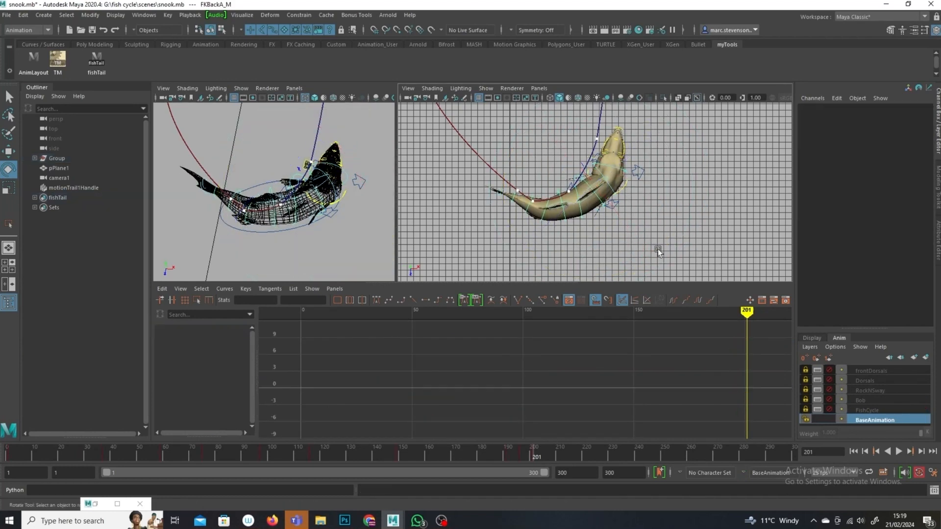
click(542, 222)
drag(473, 263, 437, 232)
click(663, 202)
click(511, 197)
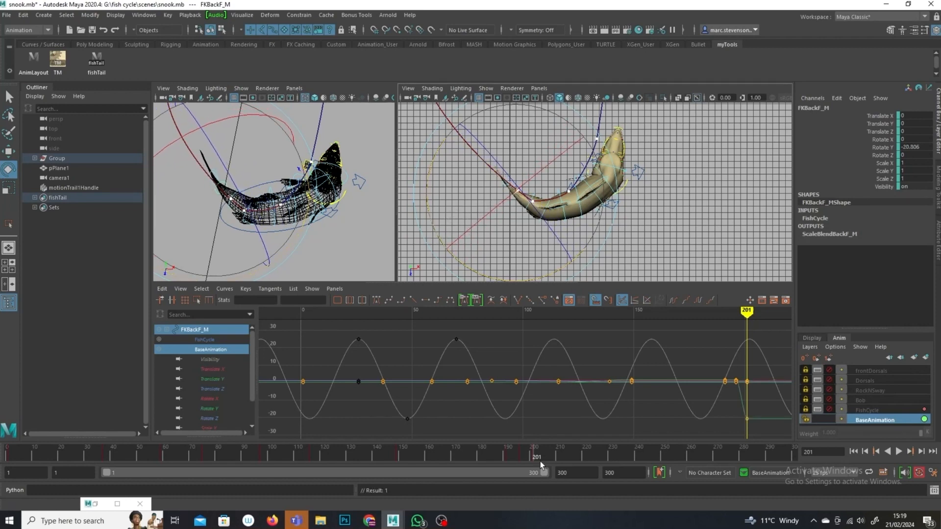
Step: Advance to frame 206 and rotate the FKHead control to turn the head along the path
key(alt+v)
key(alt+v)
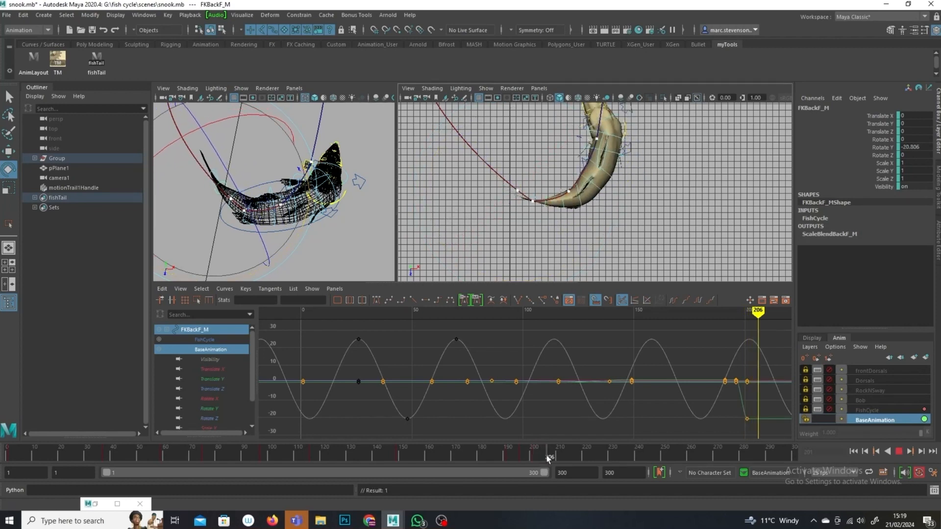
click(649, 183)
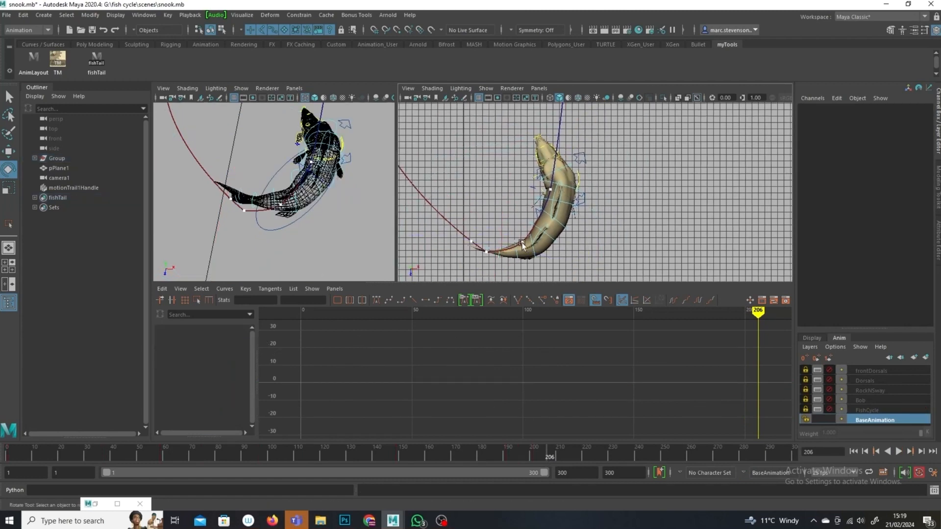
click(568, 167)
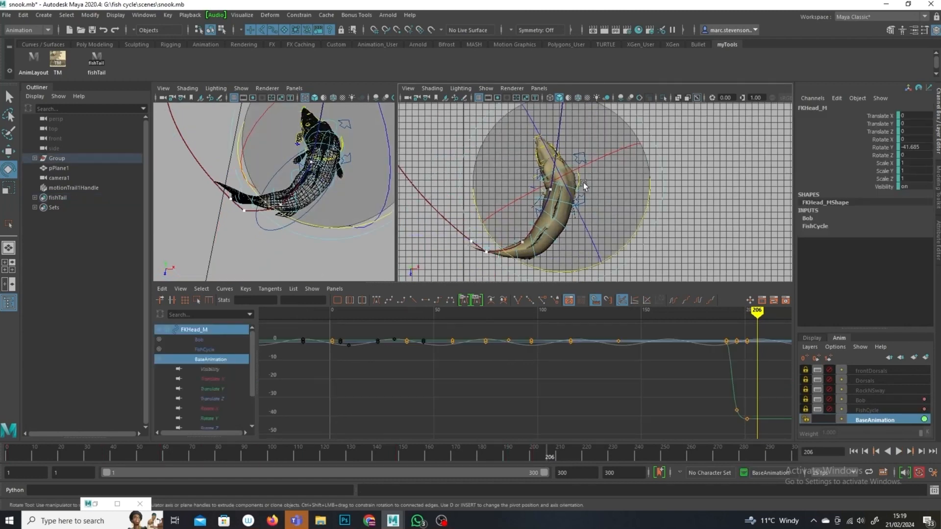
drag(650, 186, 635, 212)
click(579, 212)
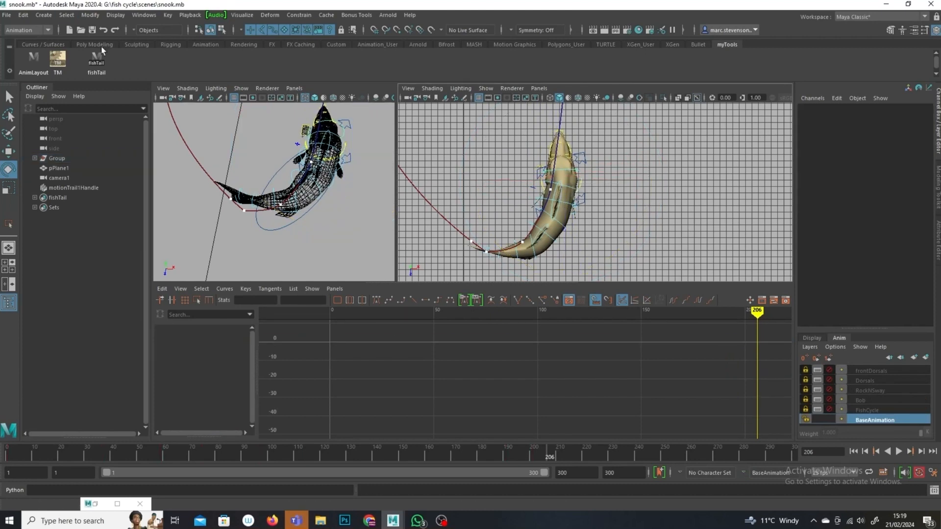
Step: Select the fish tail, root and head controls and key them at frame 206
click(96, 62)
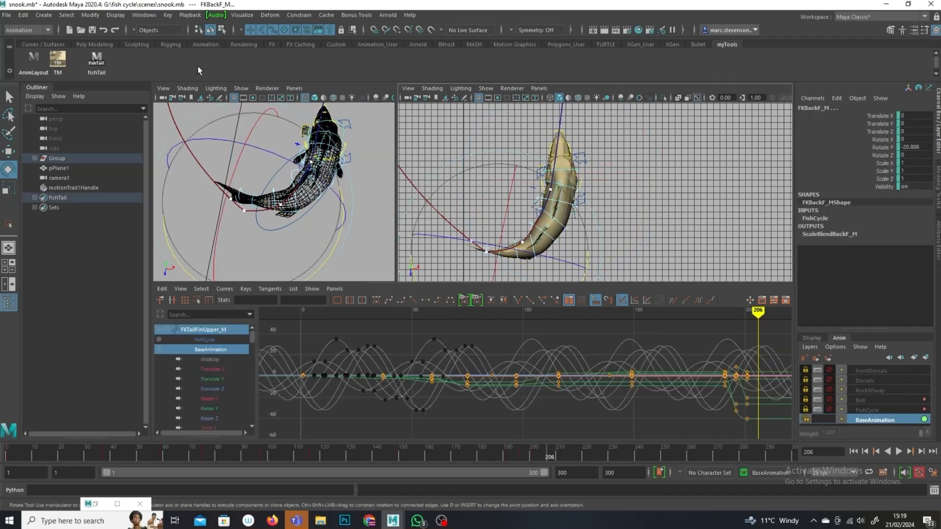
click(9, 96)
click(564, 175)
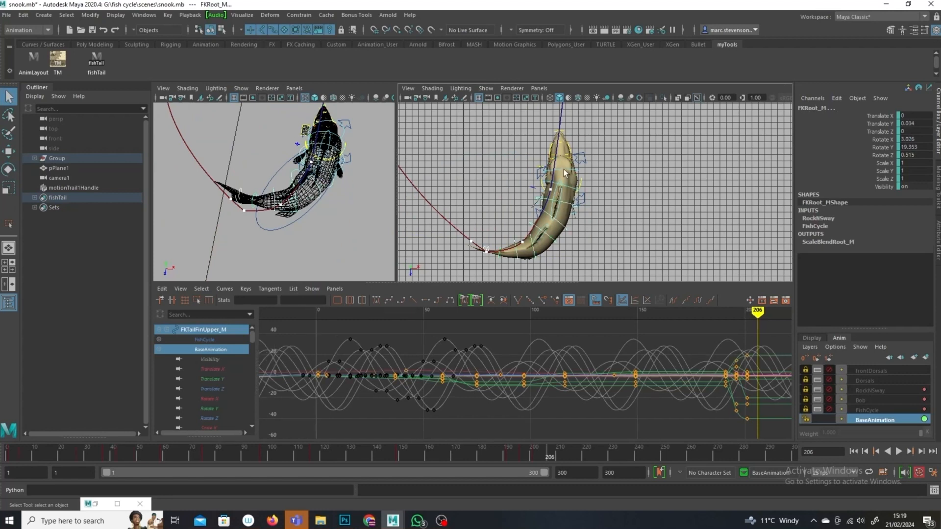
click(565, 173)
key(s)
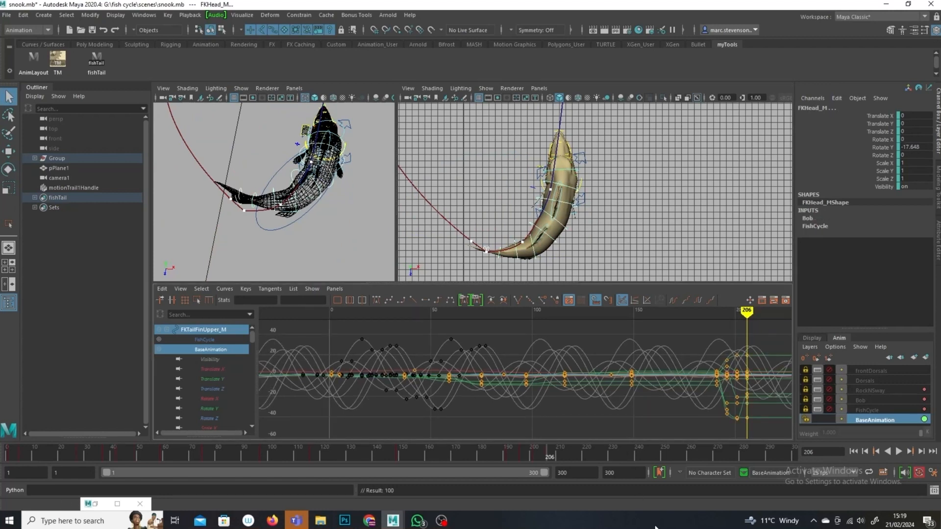
Step: Rotate the FKBackA and FKBackE spine controls at frame 206 to adjust the body bend
click(590, 193)
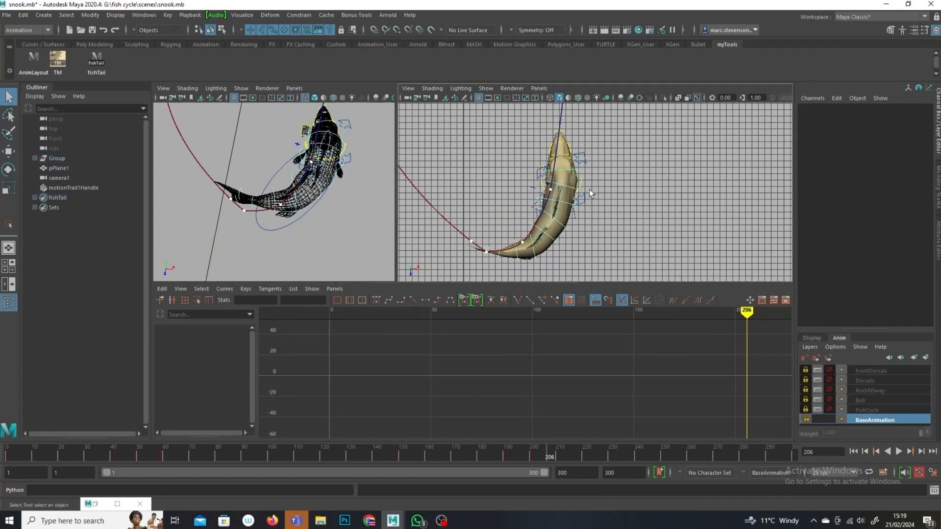
click(569, 207)
click(8, 168)
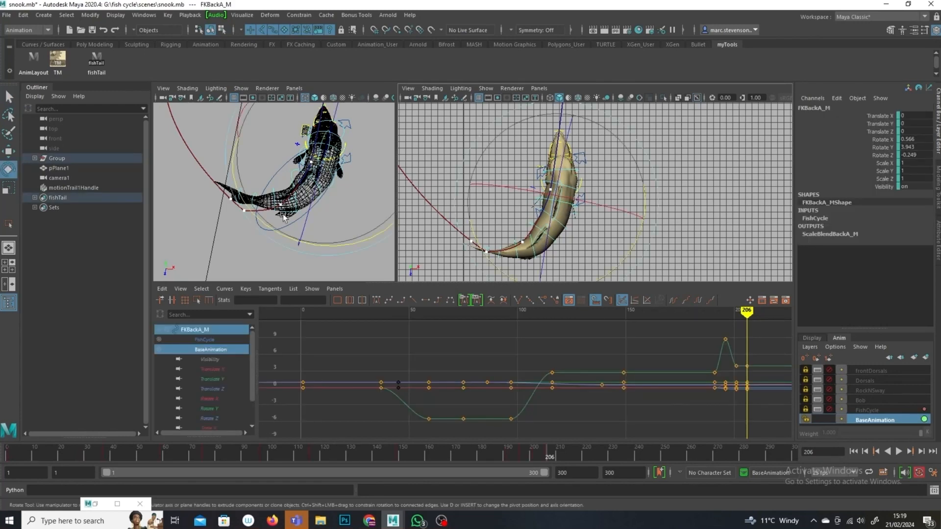
drag(625, 263, 604, 255)
click(671, 256)
click(552, 244)
click(539, 276)
click(516, 260)
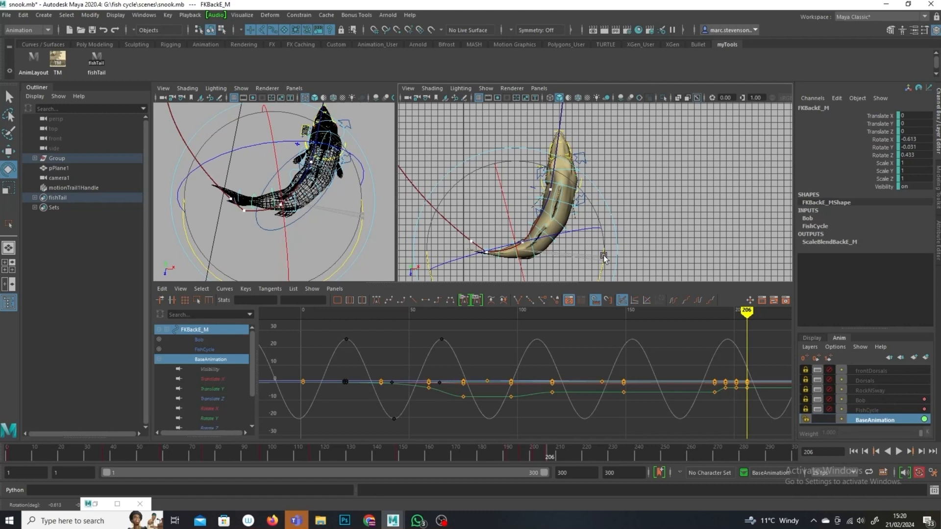
click(672, 186)
Step: Move to frame 213 and key the fish tail, root and head controls
click(569, 169)
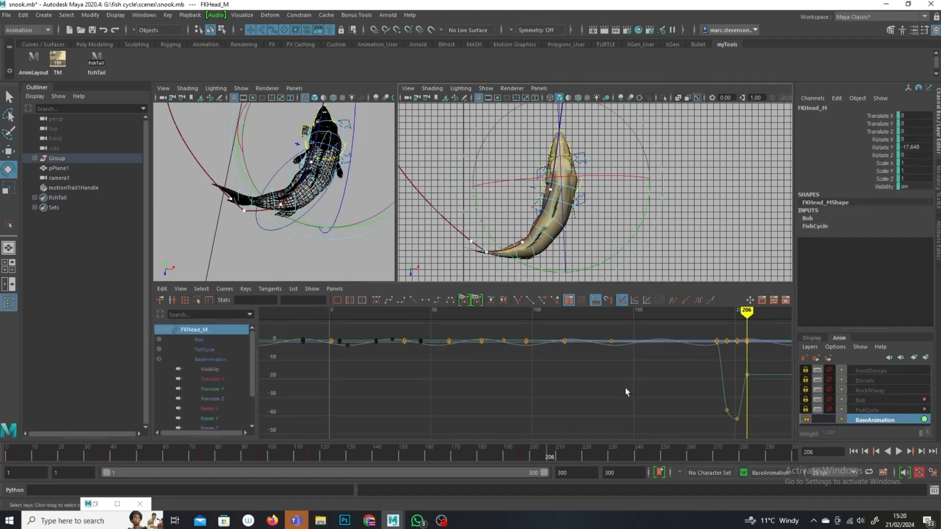
drag(550, 457, 569, 457)
click(584, 220)
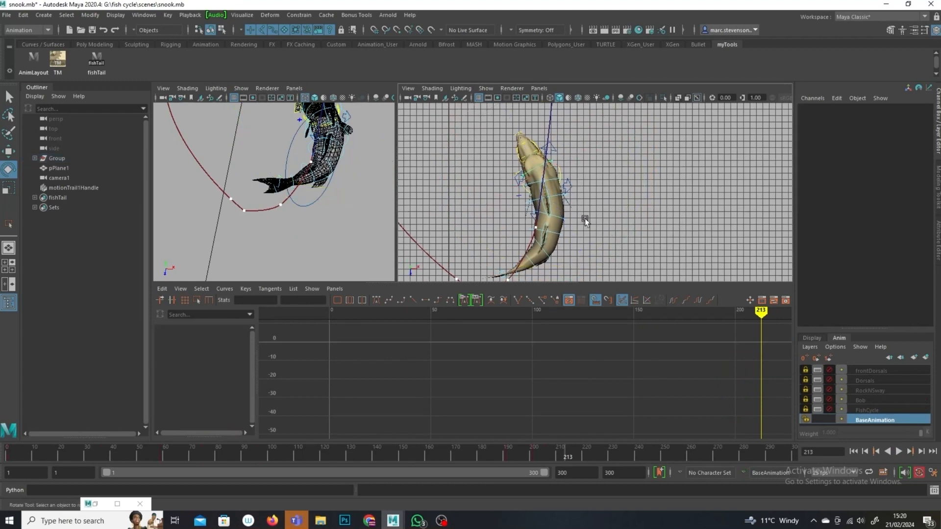
click(94, 60)
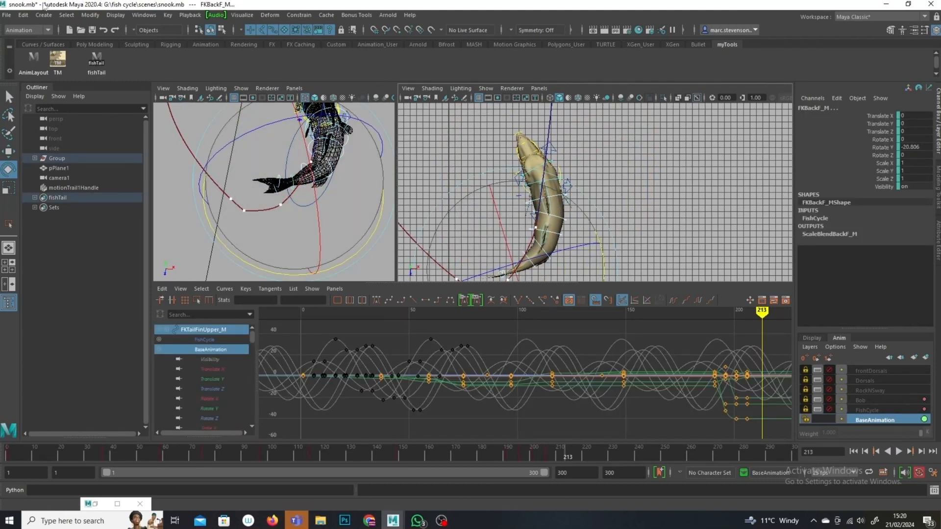
key(q)
click(550, 170)
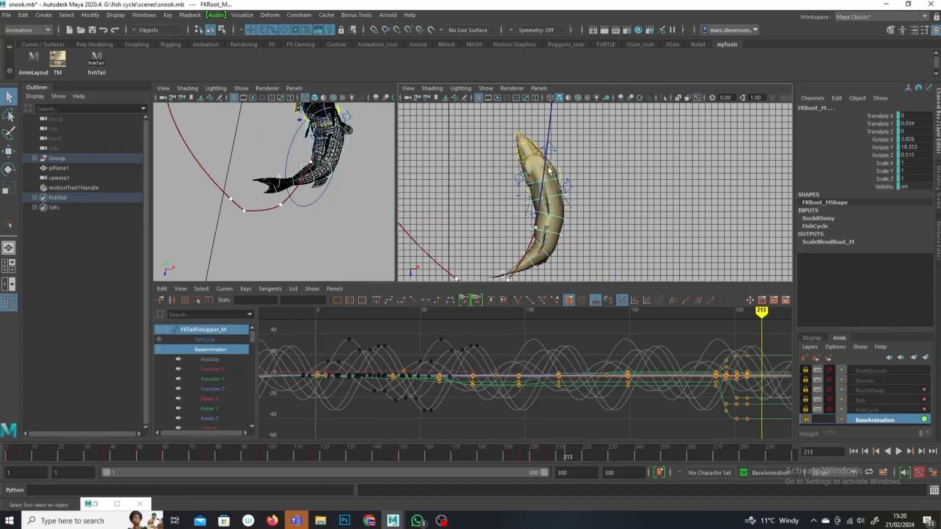
click(537, 170)
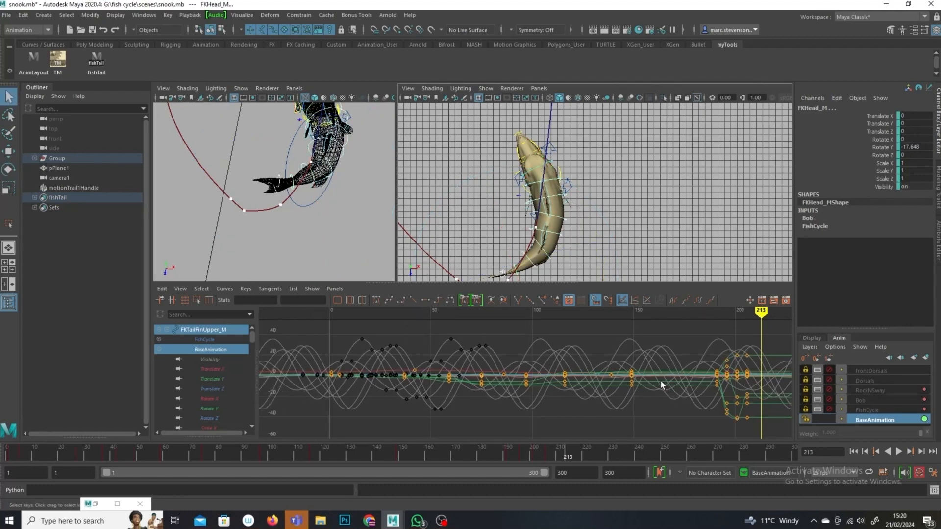
key(s)
click(645, 189)
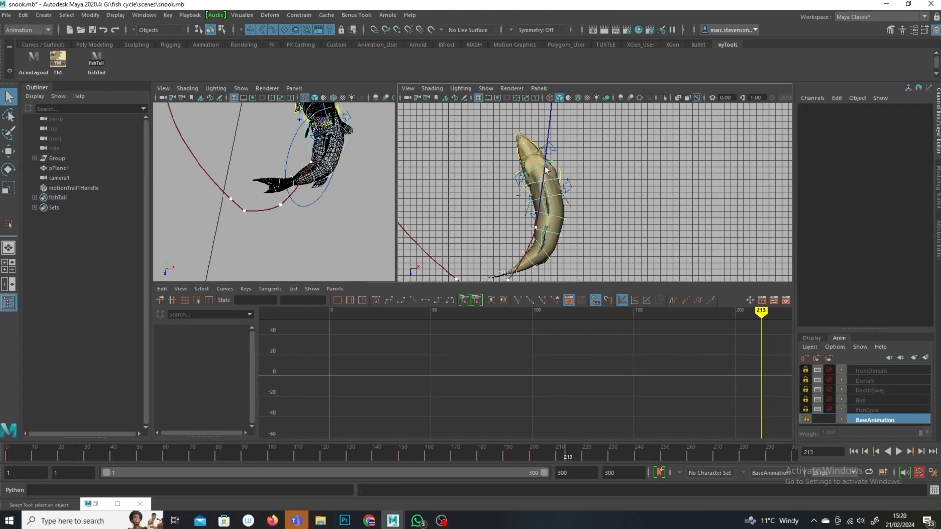
Step: Rotate the FKBackD and neighbouring spine controls at frame 213 to bend the body
click(553, 182)
click(8, 169)
drag(617, 238, 622, 211)
click(571, 199)
click(558, 195)
click(677, 266)
click(540, 257)
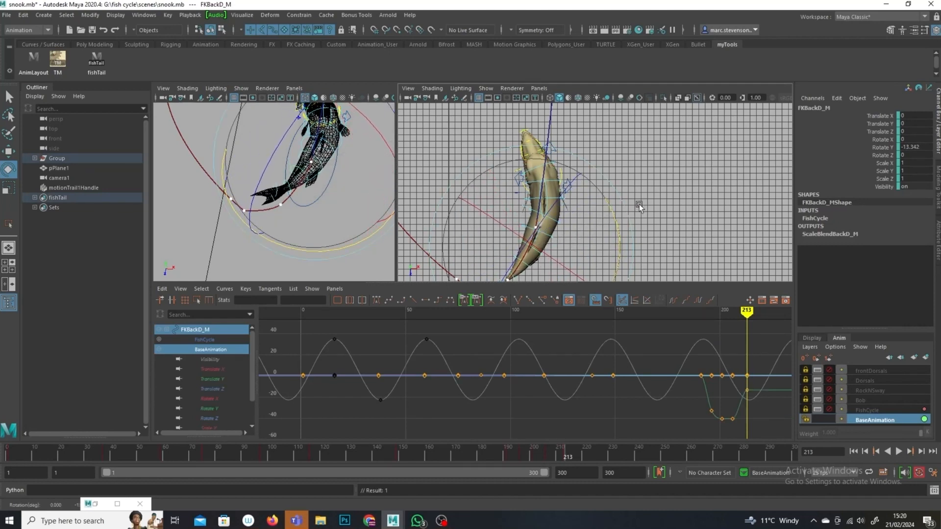
click(691, 204)
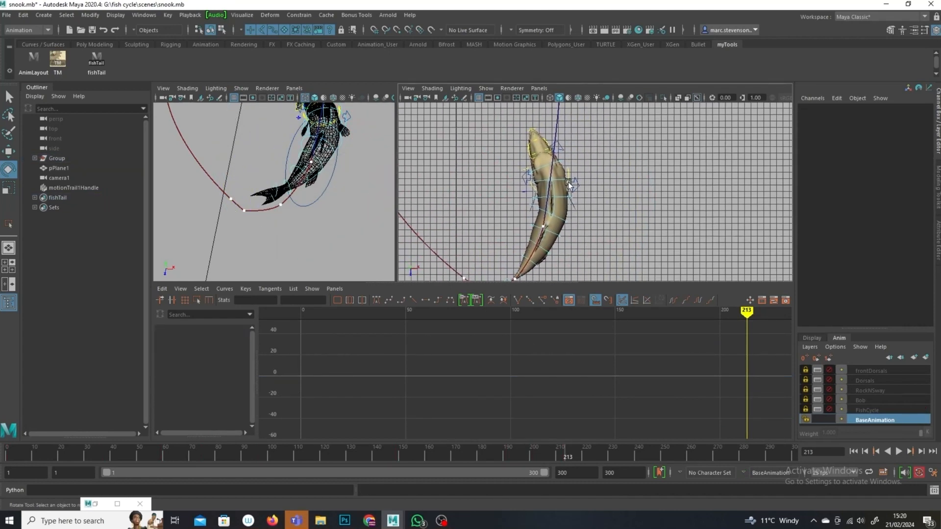
Step: Rotate the FKHead control at frame 213 to about 3.5 degrees on Y to straighten the head
click(568, 183)
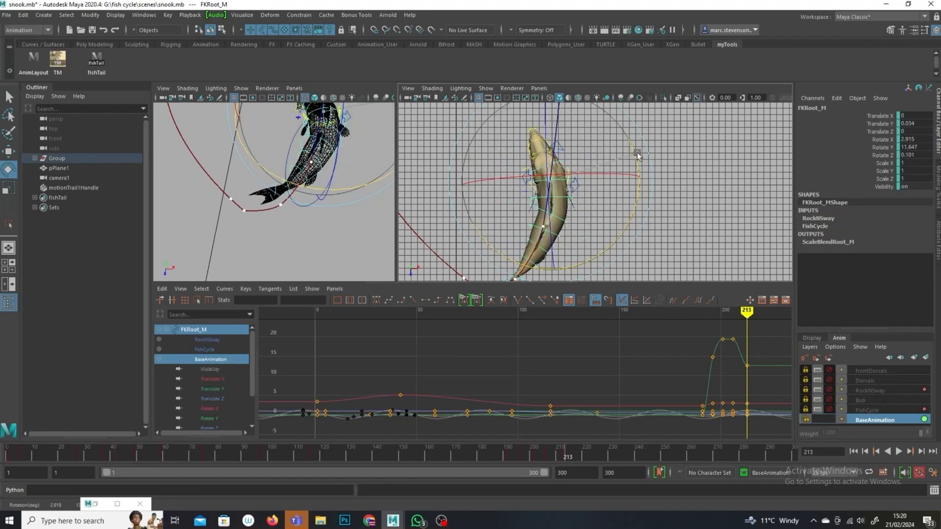
click(525, 160)
click(558, 163)
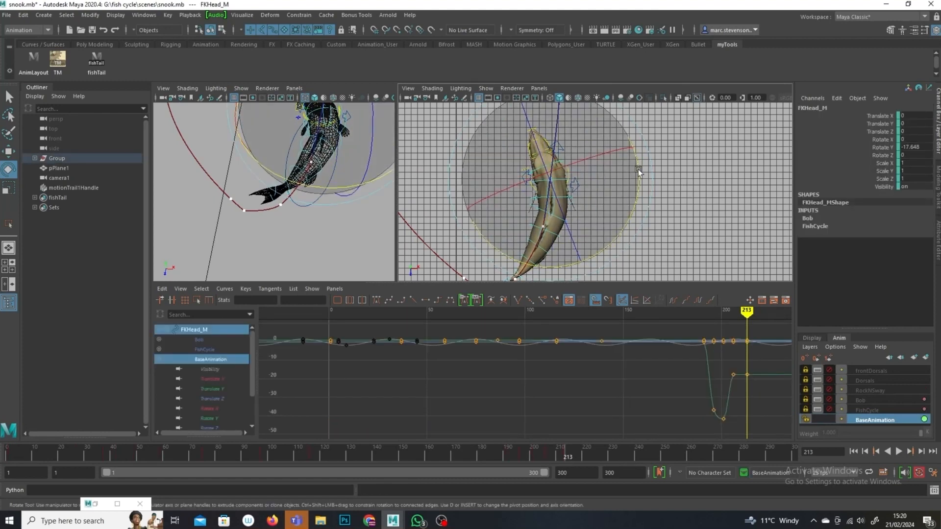
drag(642, 195, 645, 198)
alt+middle_drag(654, 208, 660, 178)
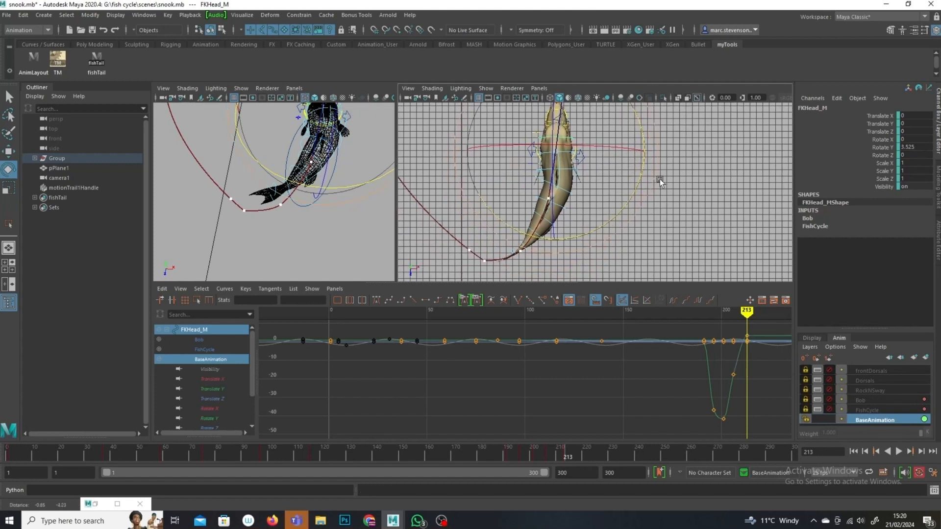
Step: Move to frame 224 and key the fish tail, root and head controls
click(97, 58)
key(q)
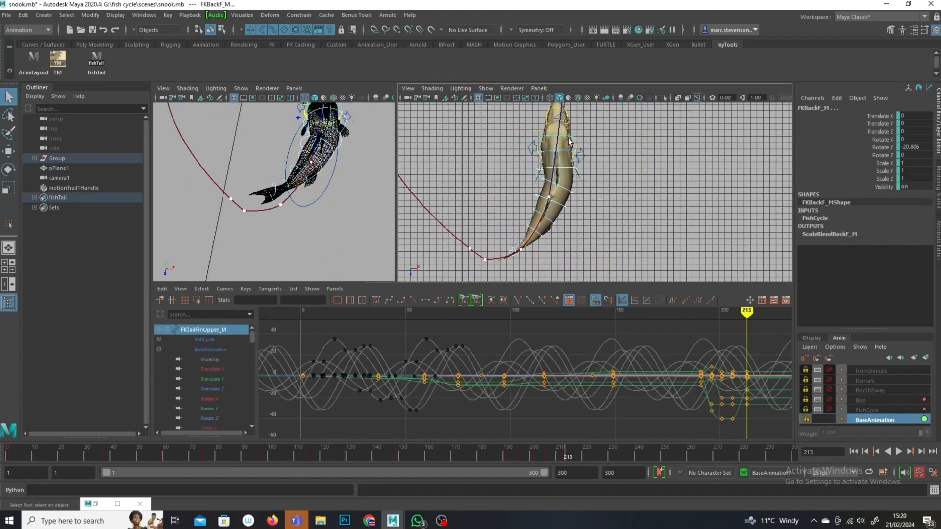
click(570, 146)
click(567, 156)
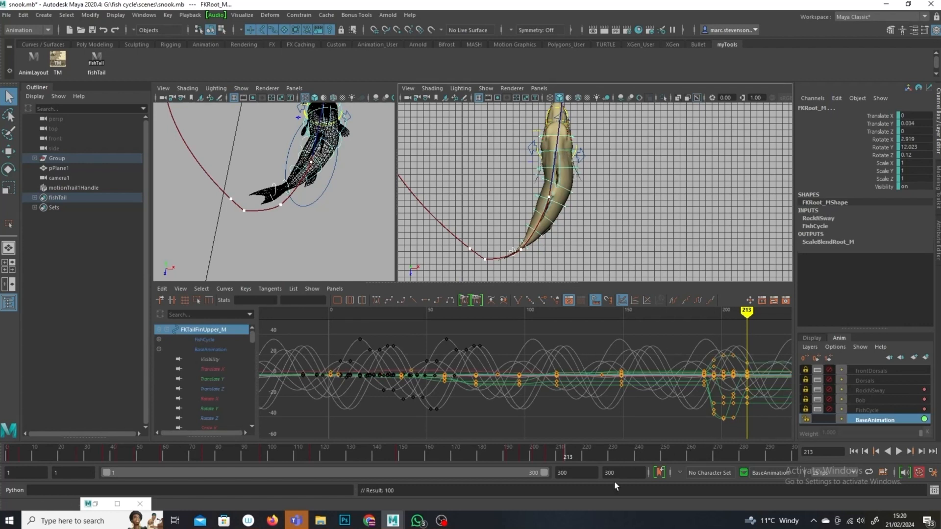
drag(566, 458, 593, 449)
alt+middle_drag(637, 211, 623, 287)
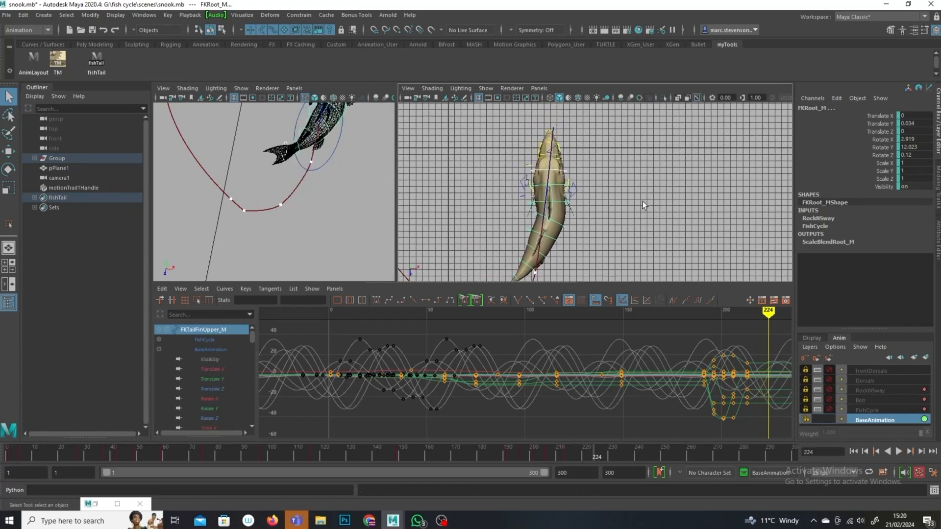
click(582, 200)
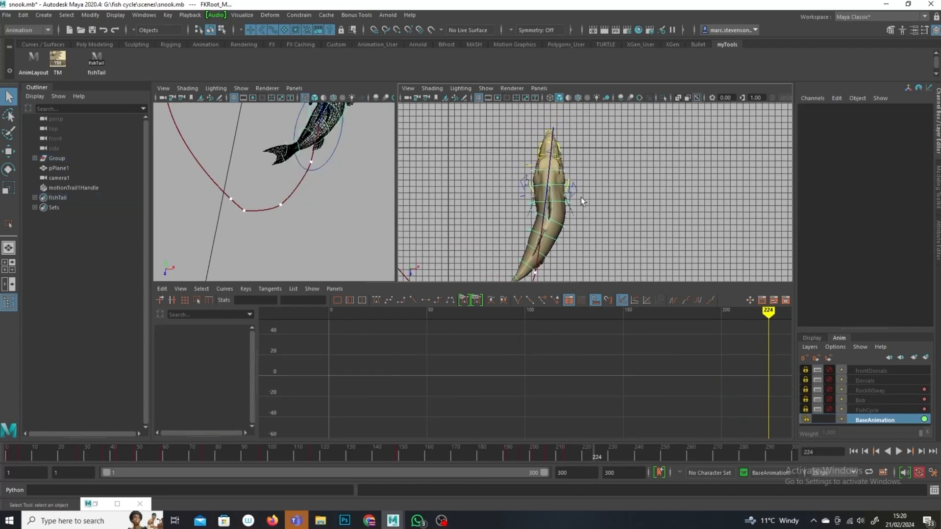
click(557, 184)
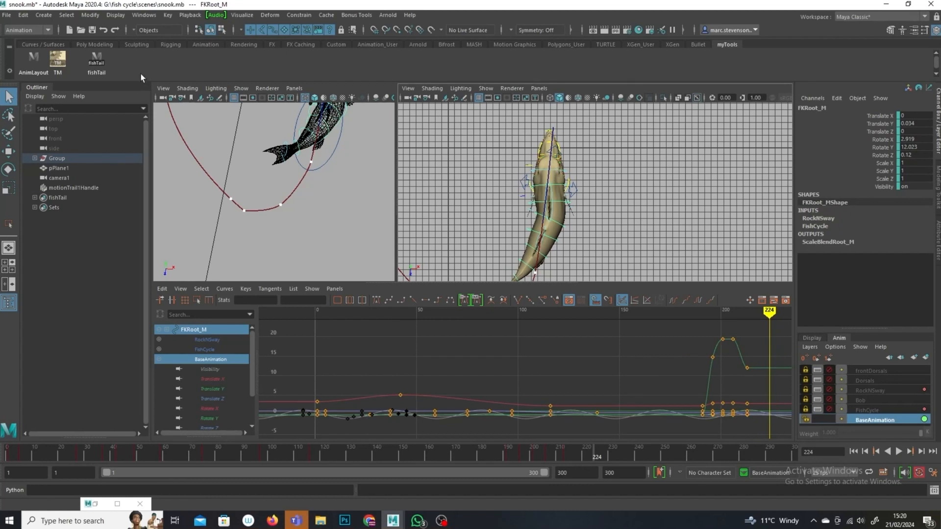
click(98, 62)
shift+click(561, 185)
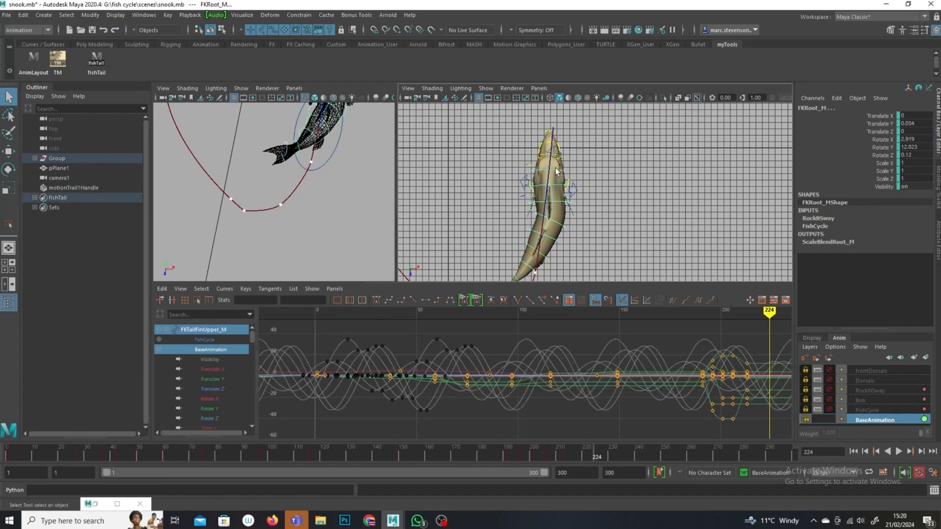
shift+click(553, 170)
shift+click(557, 187)
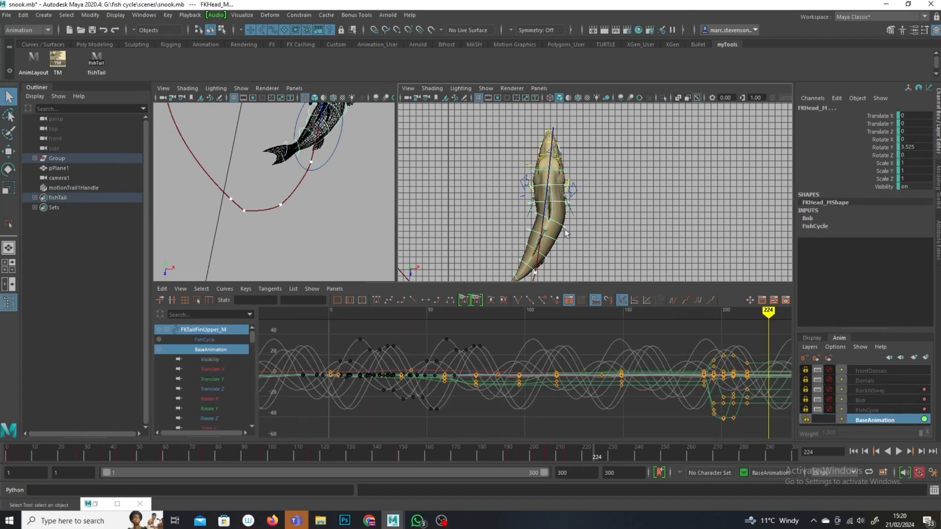
key(s)
Step: Rotate the FKBackD and FKBackE spine controls at frame 224 to bend the body along the path
click(569, 212)
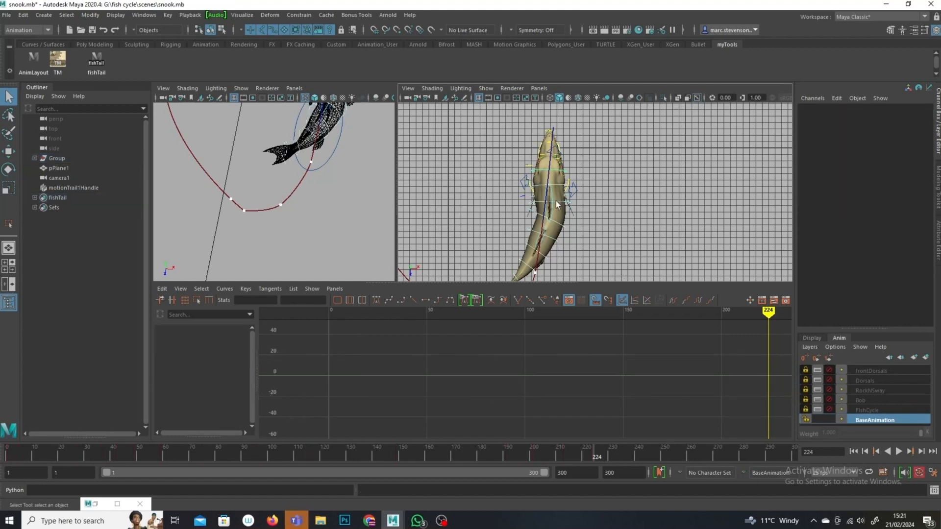
click(556, 201)
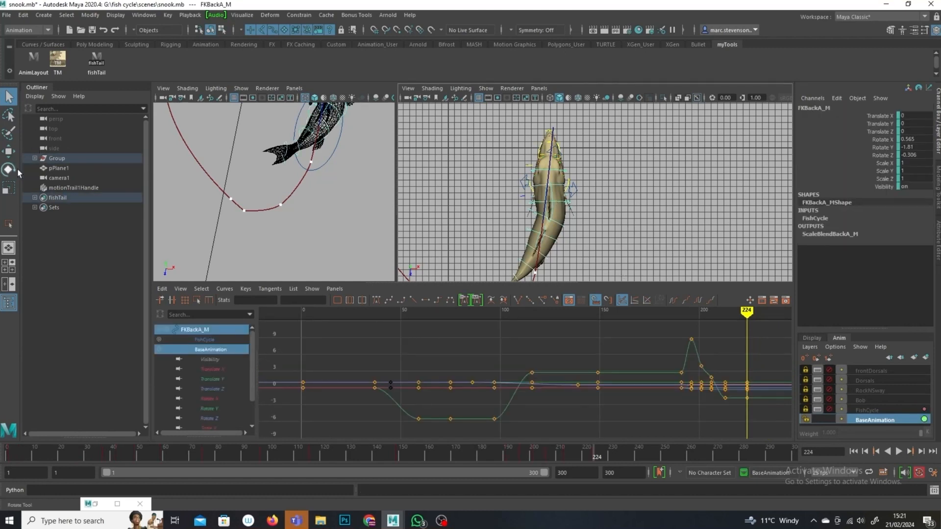
click(608, 204)
click(563, 206)
key(e)
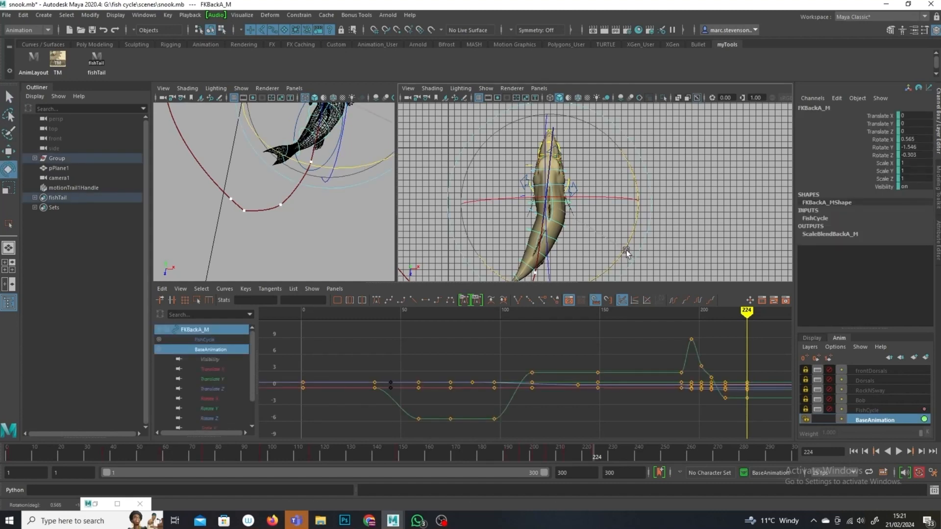
click(599, 236)
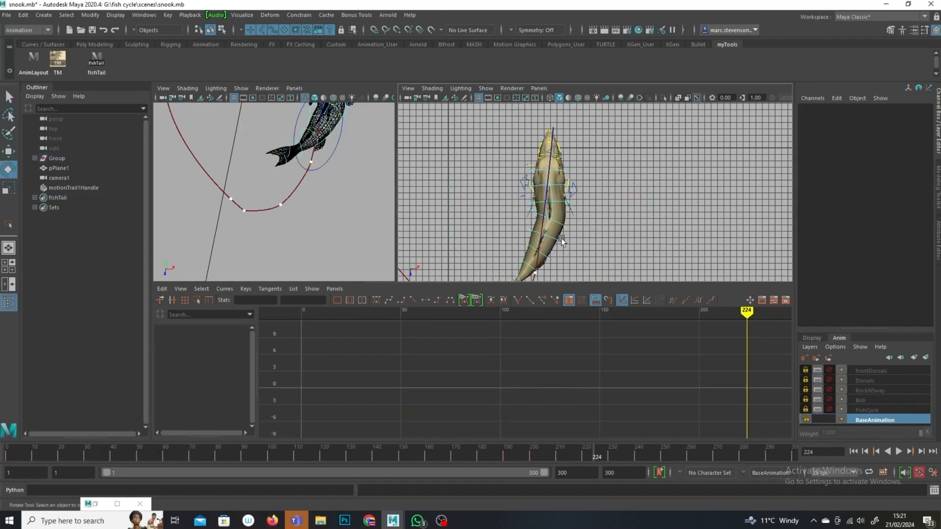
click(560, 239)
drag(625, 264, 630, 261)
alt+middle_drag(631, 256, 641, 208)
click(587, 220)
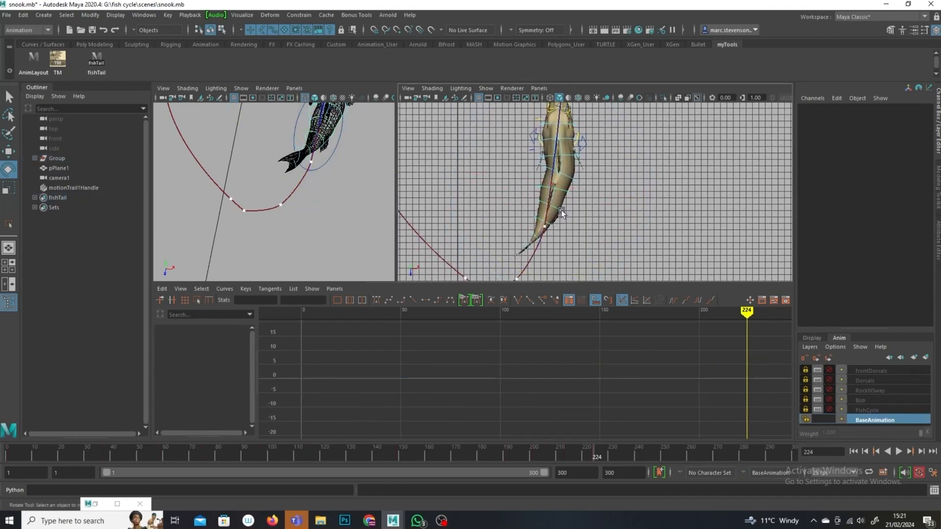
click(561, 210)
drag(630, 268, 681, 266)
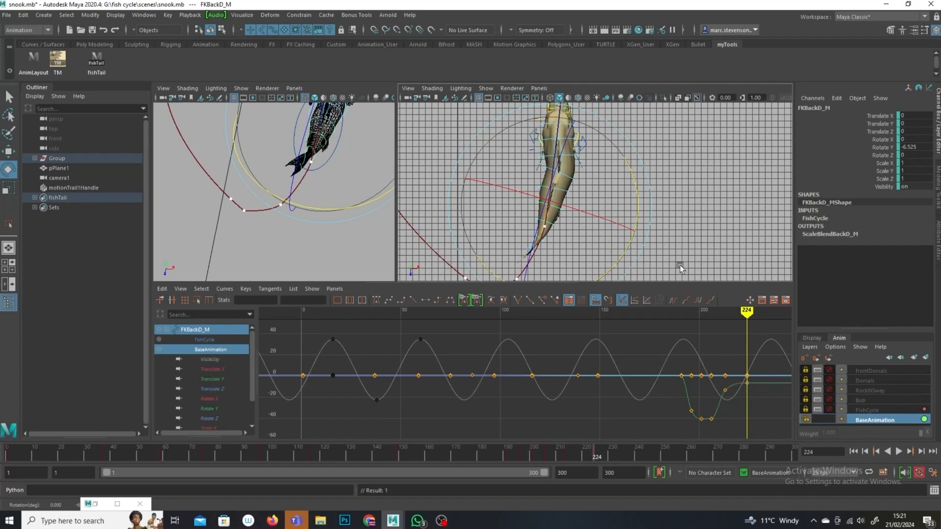
click(556, 231)
click(556, 226)
drag(573, 240, 627, 237)
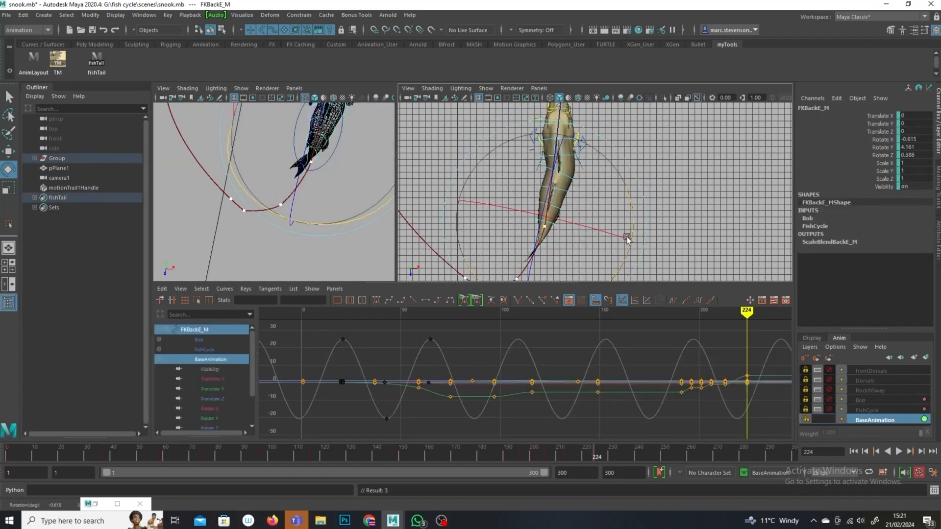
Step: Move to frame 238 and key the fish tail and root controls
drag(593, 458, 633, 458)
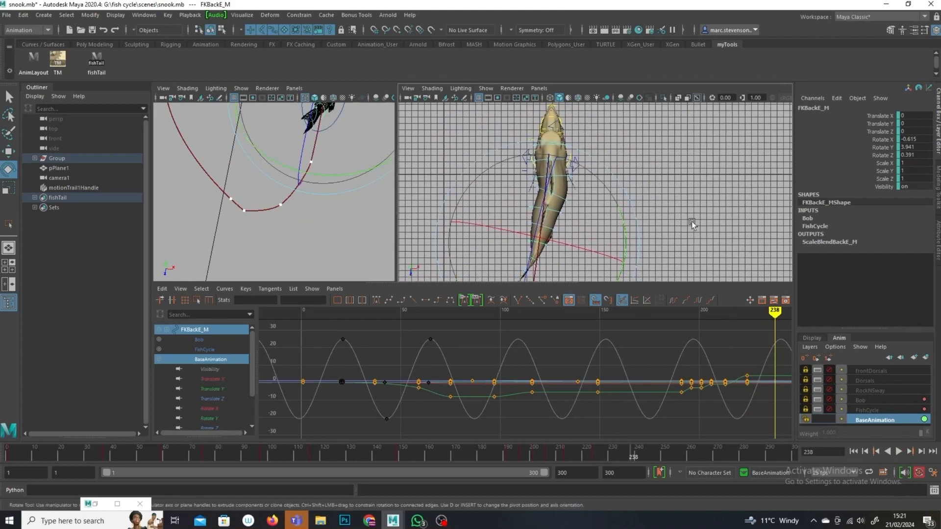
click(692, 221)
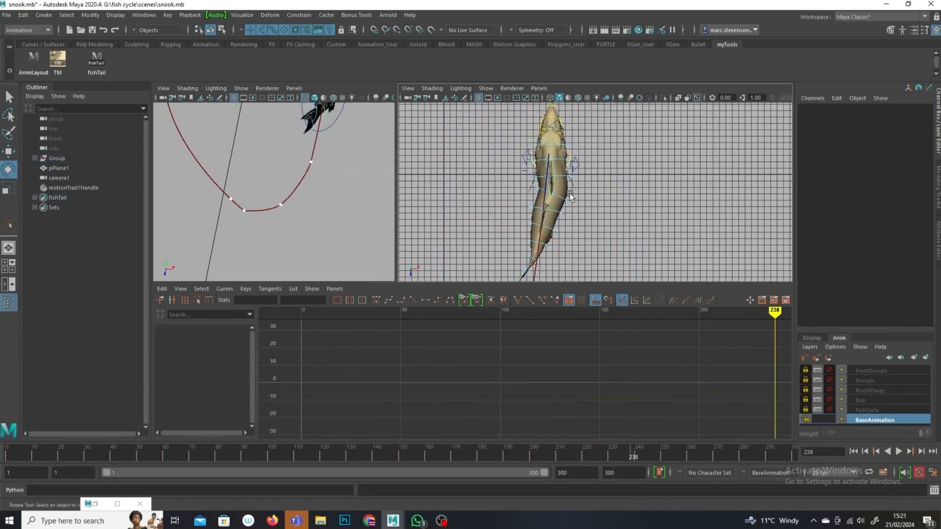
click(97, 72)
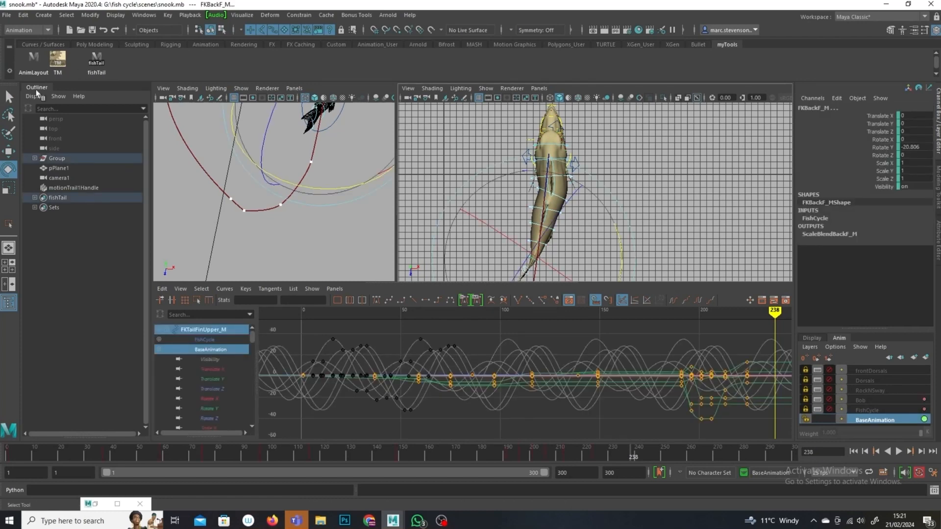
click(10, 97)
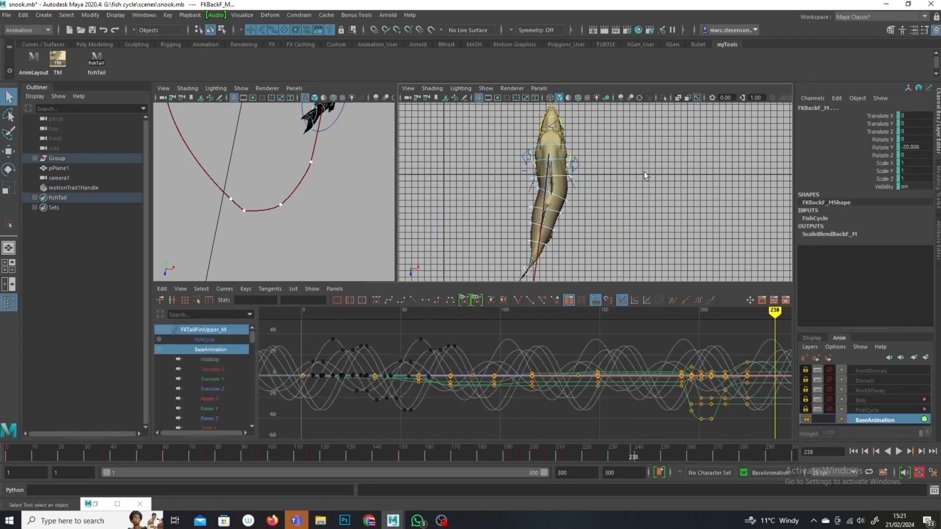
click(564, 160)
click(559, 161)
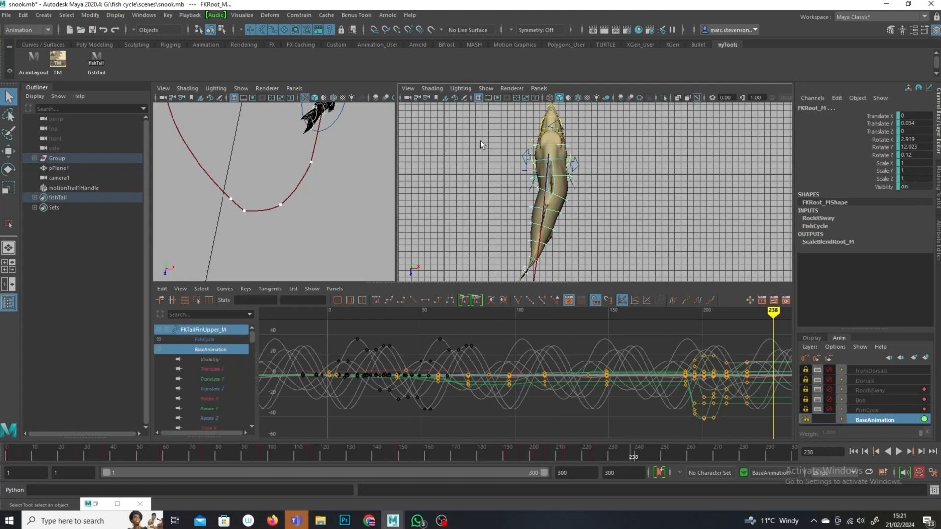
key(s)
Step: Select the Main control and create an editable motion trail for it
click(628, 195)
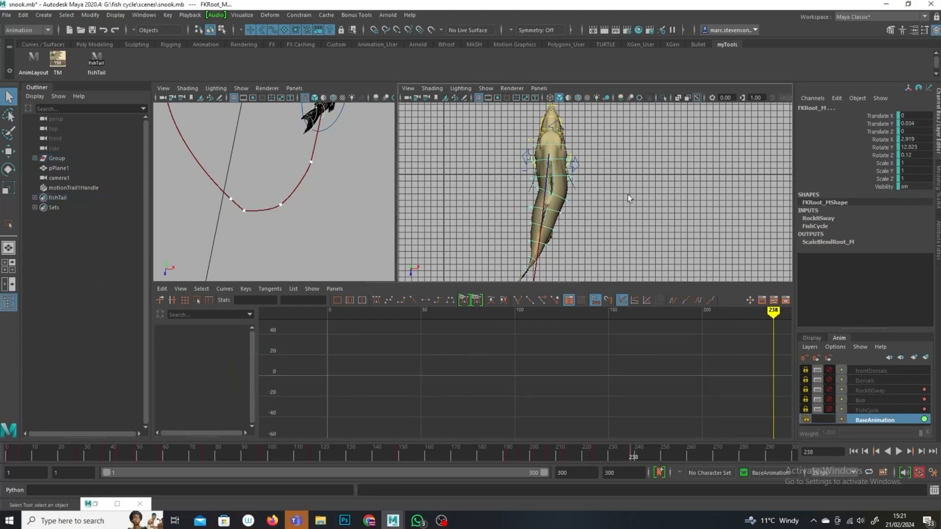
click(560, 177)
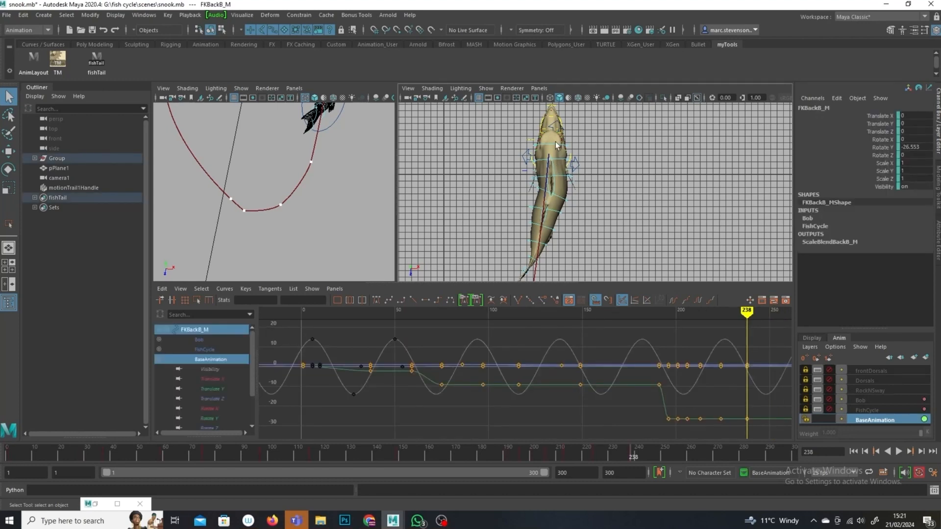
click(557, 145)
alt+middle_drag(599, 140, 592, 207)
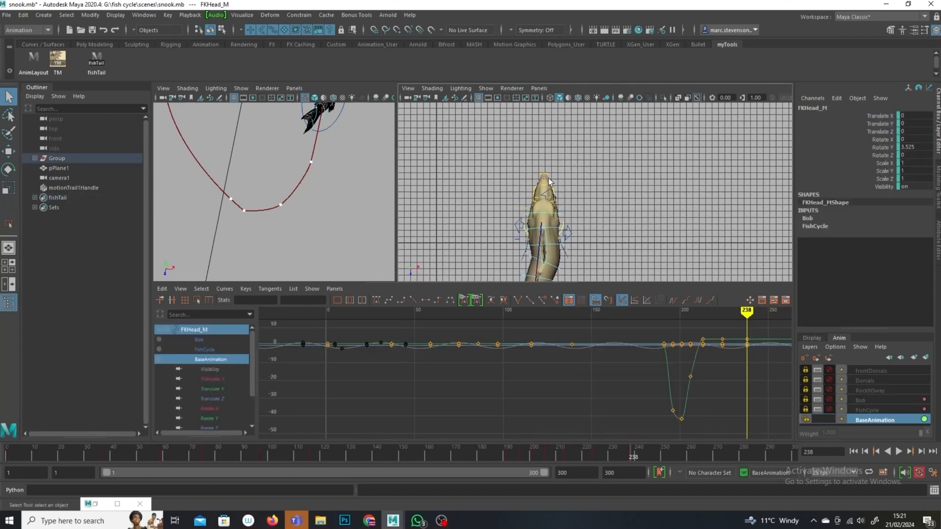
alt+middle_drag(648, 190, 627, 109)
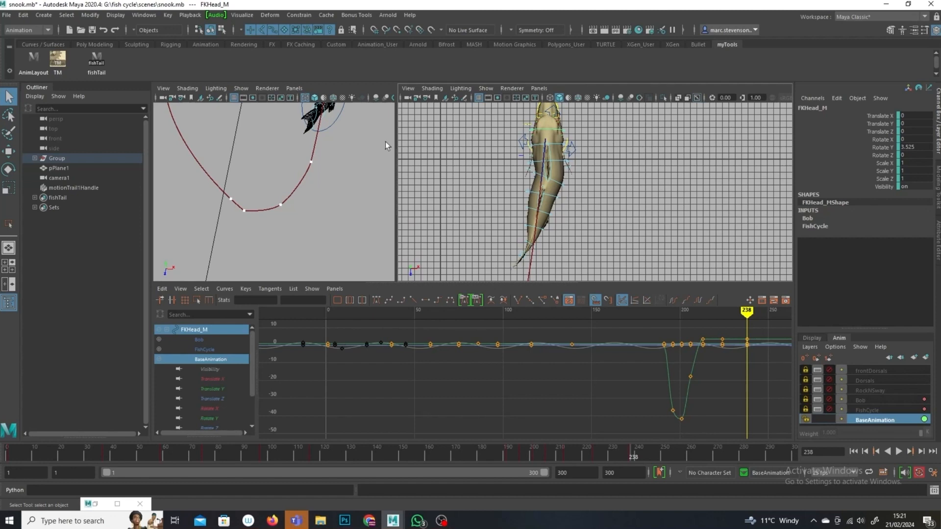
click(332, 125)
click(242, 14)
click(260, 39)
alt+middle_drag(630, 133, 625, 175)
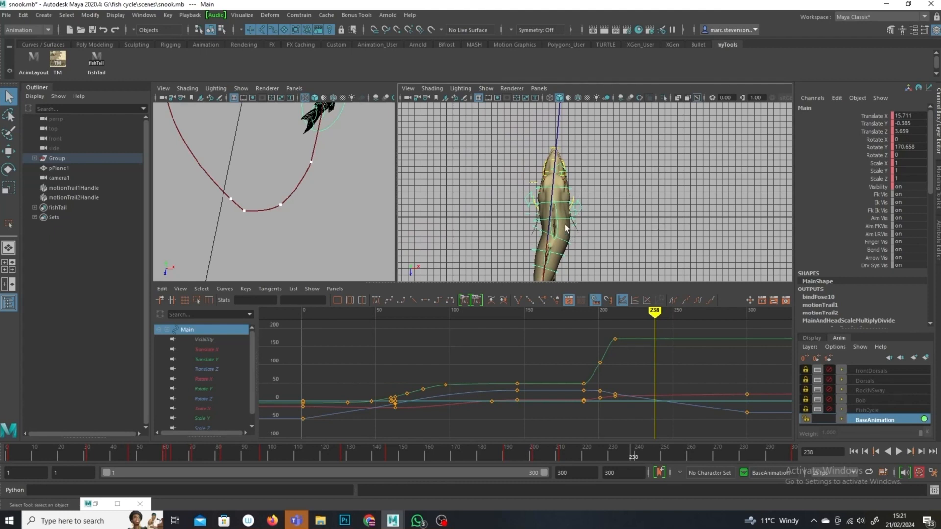
Step: Rotate the FKBackB and FKBackD spine controls at frame 238 to straighten the body
click(549, 259)
click(8, 169)
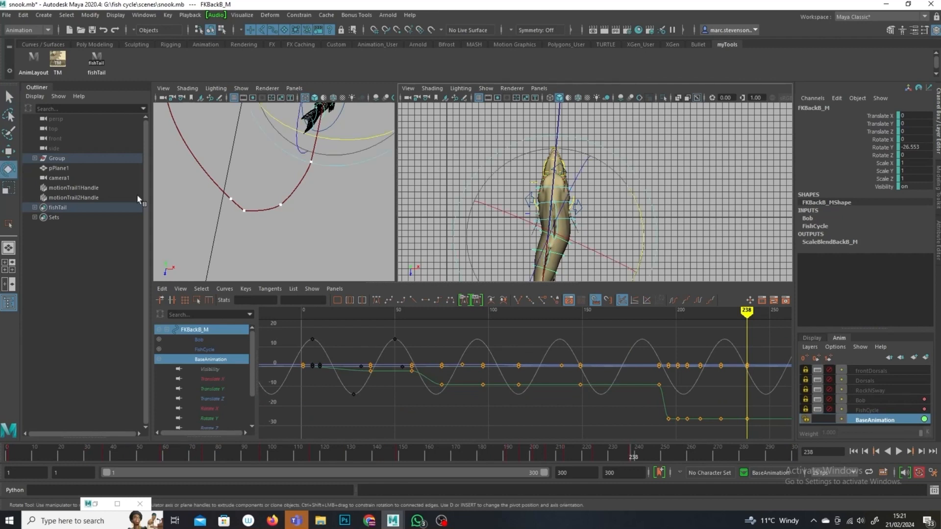
drag(640, 262, 650, 201)
click(682, 238)
click(567, 254)
click(584, 214)
click(562, 210)
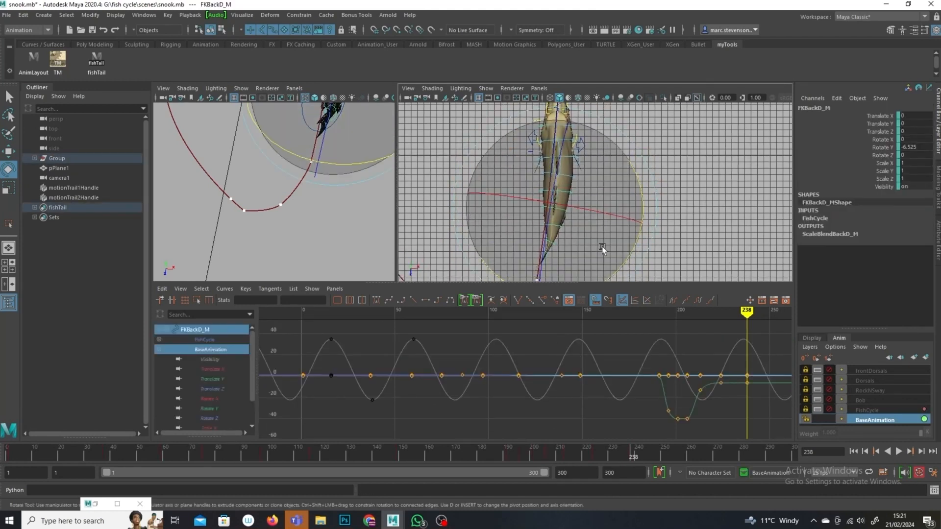
drag(632, 247, 696, 222)
alt+middle_drag(706, 219, 687, 261)
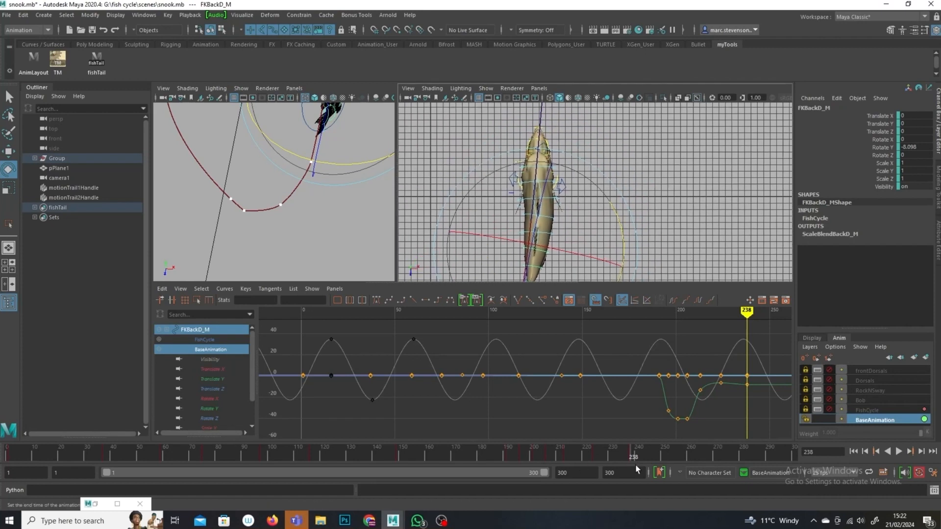
Step: Look through camera1 in the perspective view and hide extra display items
mouse_move(632, 460)
mouse_down()
mouse_move(532, 446)
mouse_move(666, 427)
mouse_move(691, 443)
mouse_up()
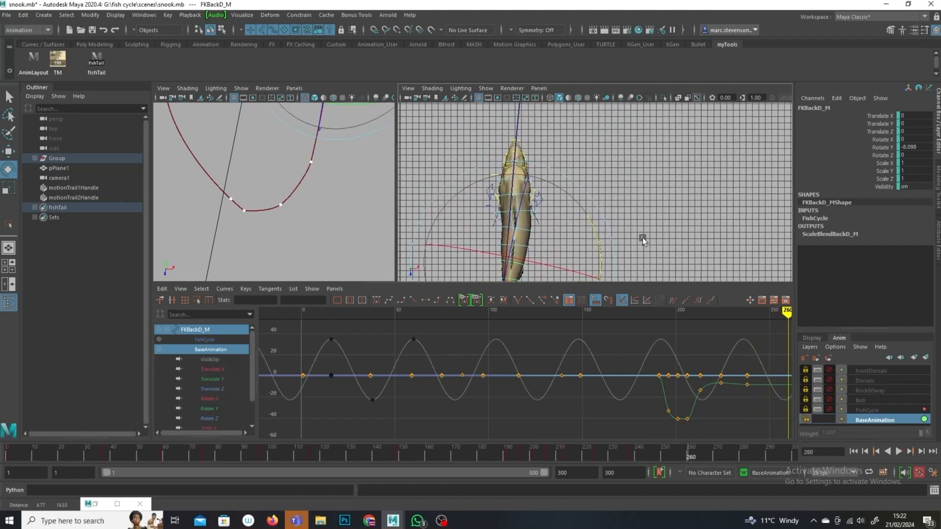
scroll(613, 176, down, 2)
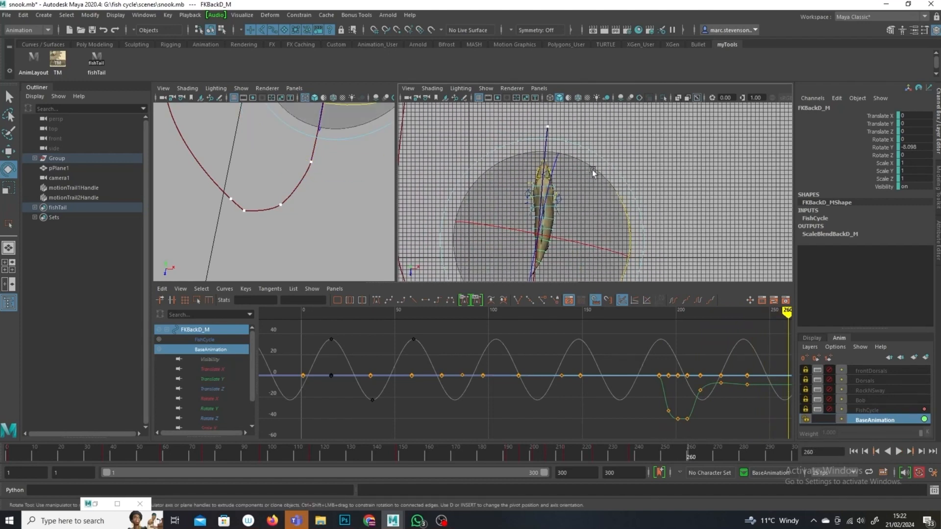
click(539, 89)
mouse_move(558, 99)
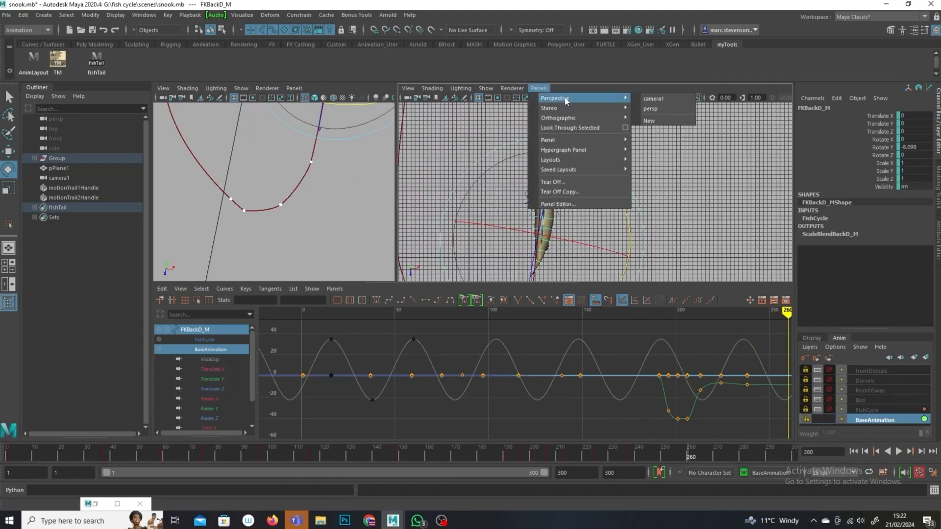
click(653, 98)
click(486, 88)
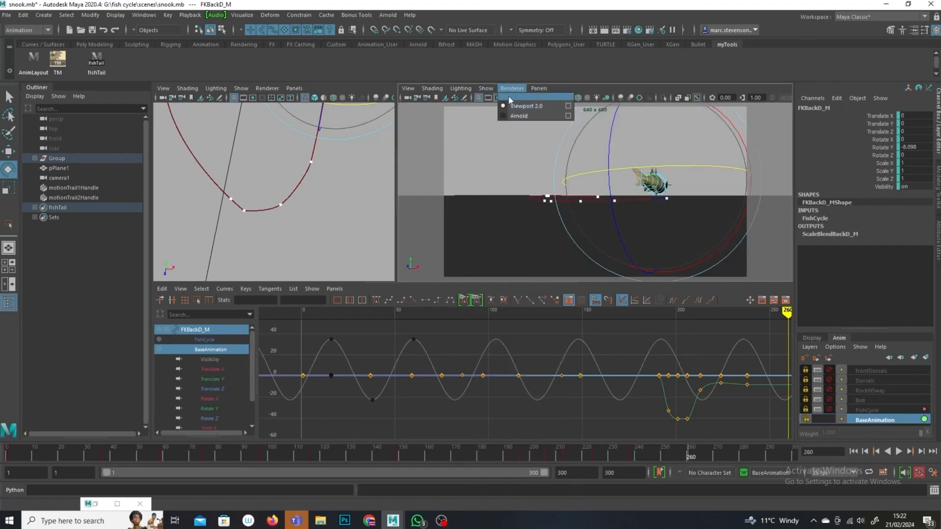
click(495, 159)
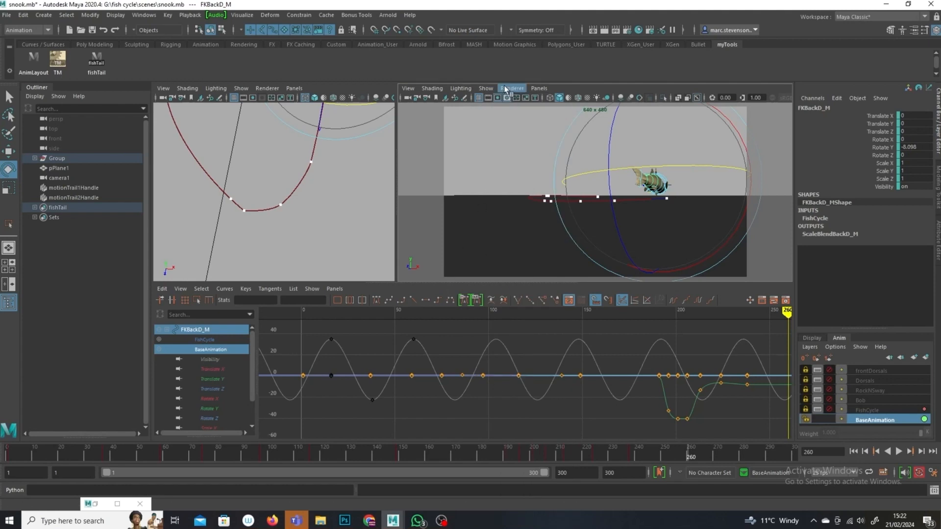
click(486, 88)
click(499, 150)
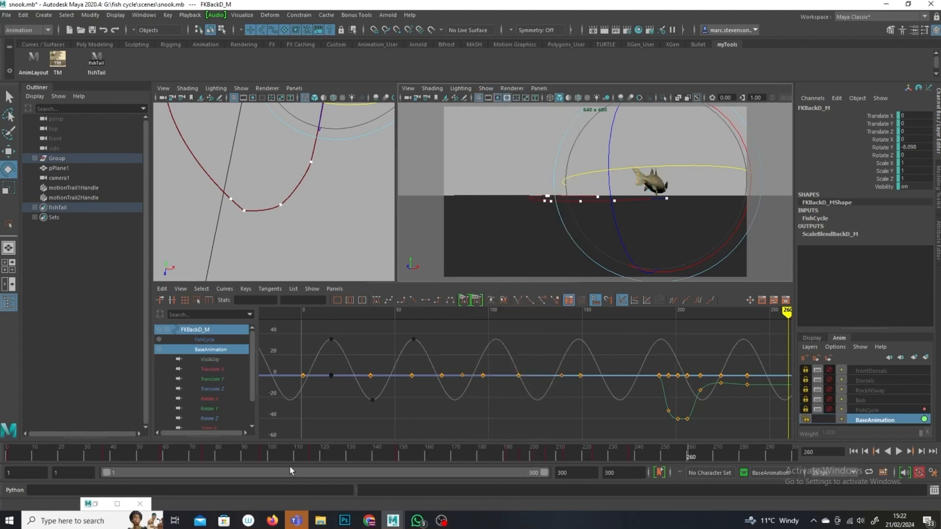
Step: Play back the animation through camera1 and scrub the timeline
key(alt+v)
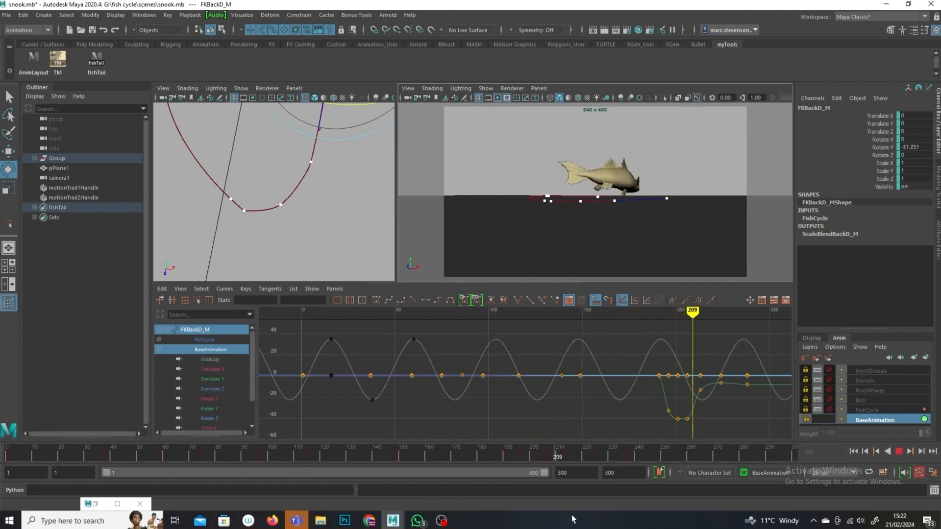
mouse_move(691, 453)
mouse_down()
mouse_move(557, 508)
mouse_move(388, 463)
mouse_move(648, 495)
mouse_move(291, 442)
mouse_move(364, 470)
mouse_move(614, 498)
mouse_up()
mouse_move(471, 475)
mouse_down()
mouse_move(233, 439)
mouse_move(70, 449)
mouse_up()
Step: Re-enable the frontDorsals, Dorsals, RockNSway, Bob and FishCycle animation layers
click(829, 372)
click(829, 381)
click(829, 390)
click(829, 400)
click(829, 410)
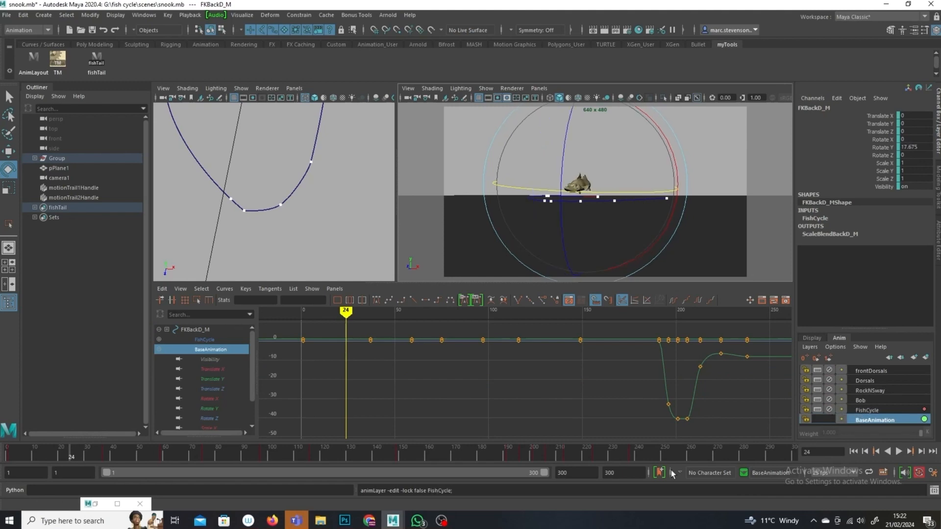
Step: Play back and scrub the animation through camera1 to review the swim
key(alt+v)
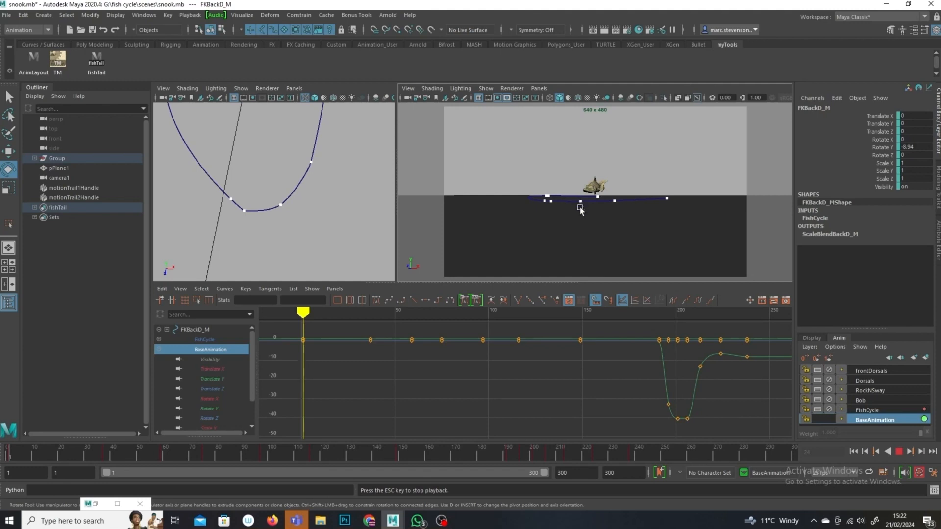
key(space)
key(Escape)
click(899, 451)
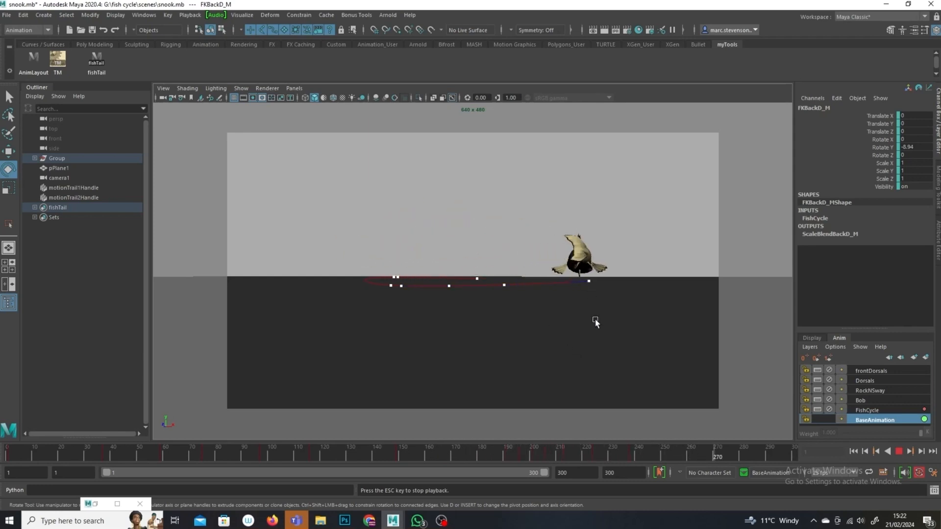
drag(365, 454, 318, 471)
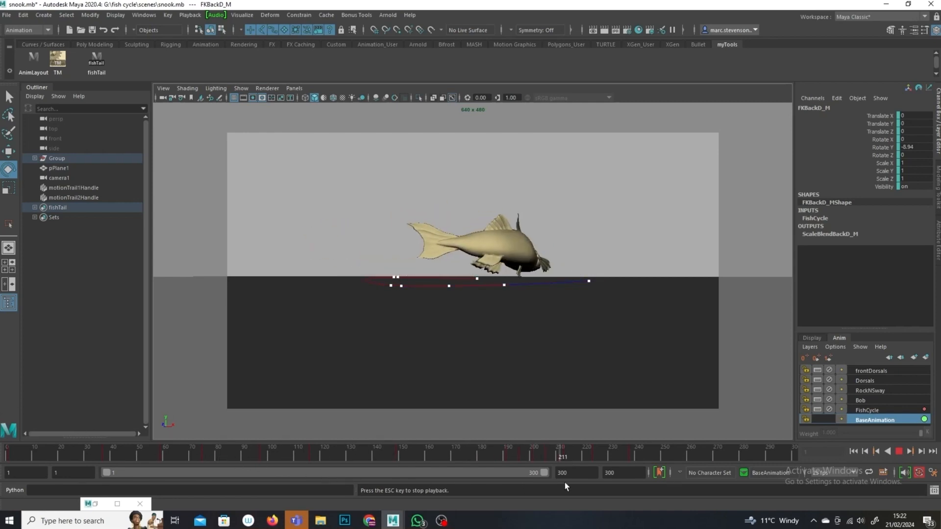
click(427, 454)
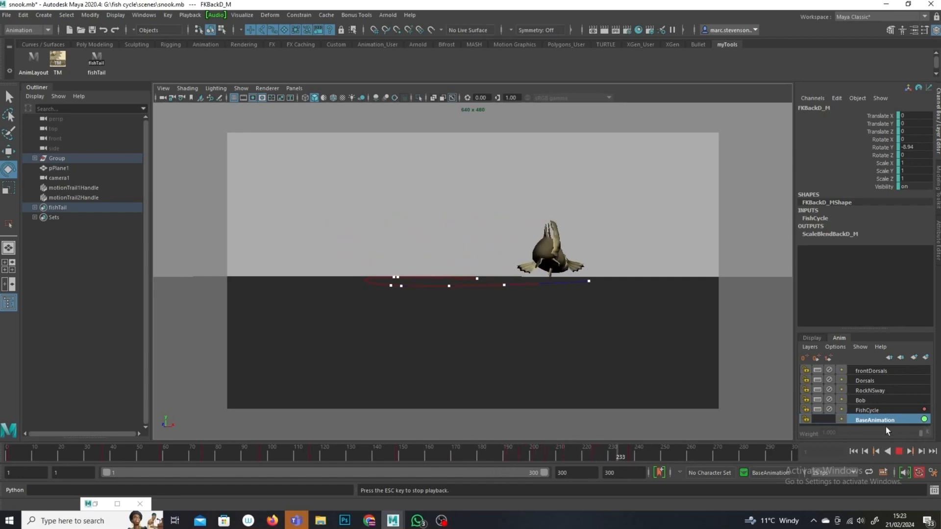
click(897, 451)
mouse_move(424, 454)
mouse_down()
mouse_move(313, 443)
mouse_move(460, 472)
mouse_up()
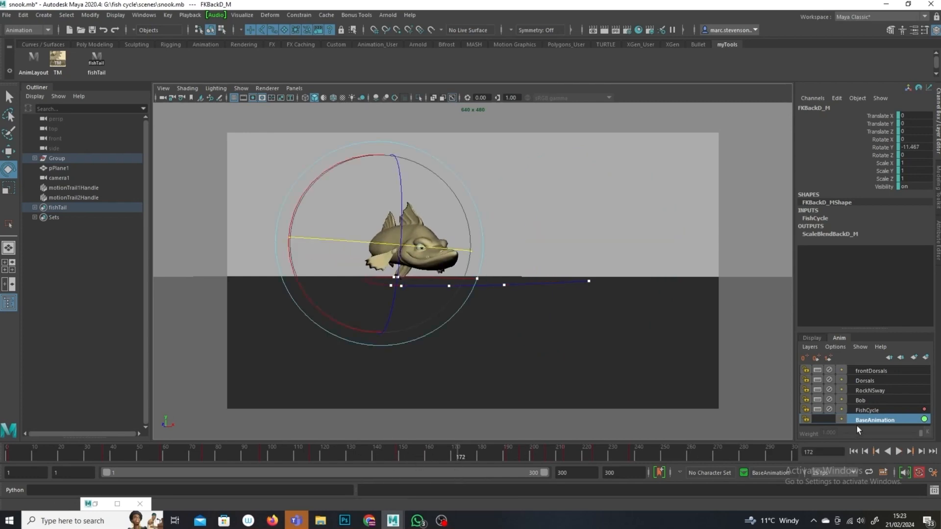
Step: Select the FishCycle animation layer and adjust its weight while playing and scrubbing the animation
click(878, 408)
key(alt+v)
click(489, 462)
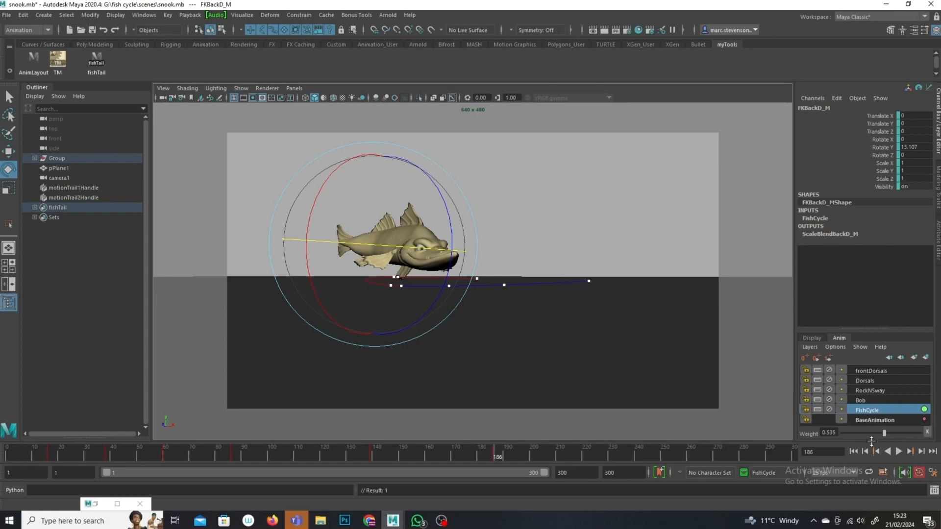
drag(885, 434, 885, 433)
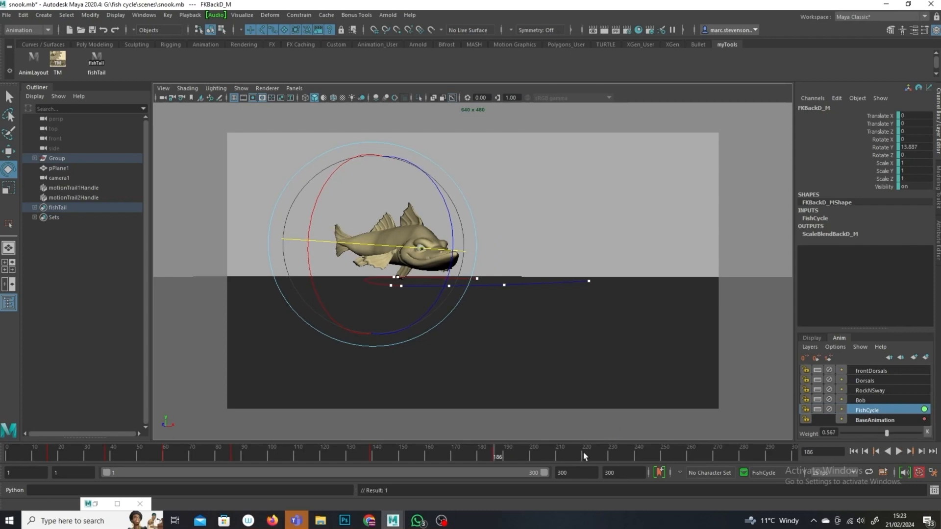
drag(494, 456, 504, 454)
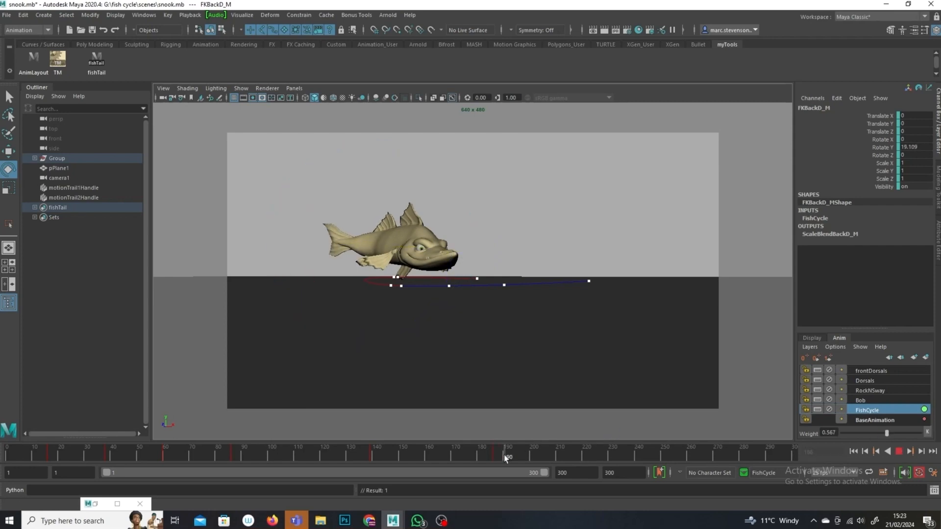
drag(887, 434, 920, 433)
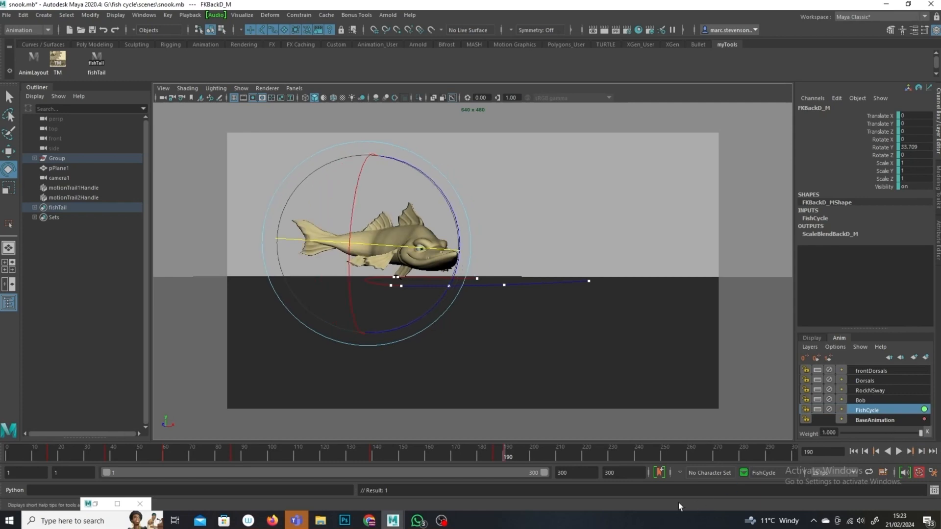
click(457, 454)
drag(921, 433, 885, 433)
click(898, 452)
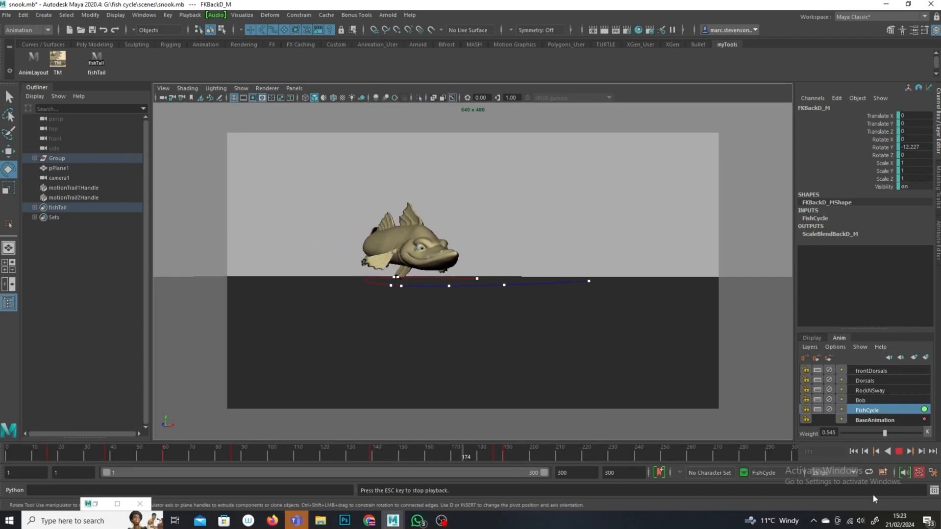
click(897, 451)
drag(461, 452, 266, 451)
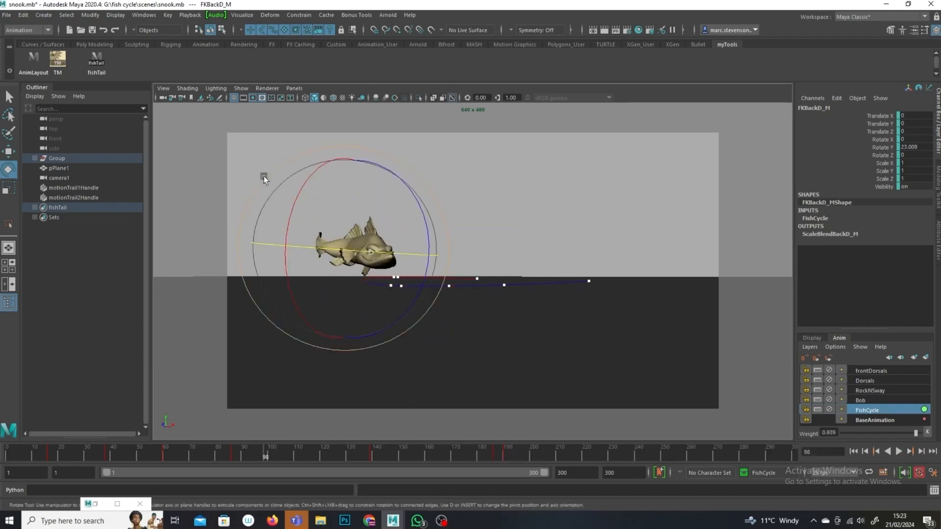
Step: Try to rearrange the viewport panel layout
click(169, 15)
mouse_move(240, 395)
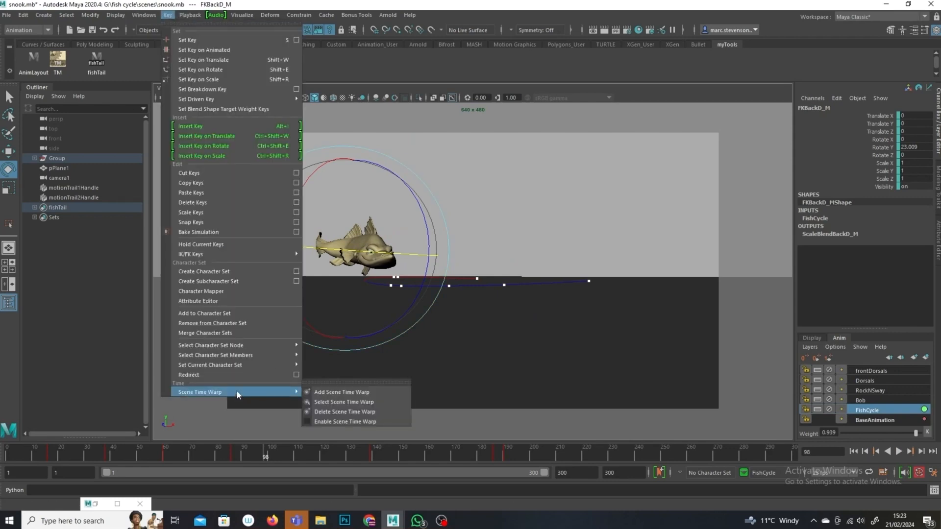
key(space)
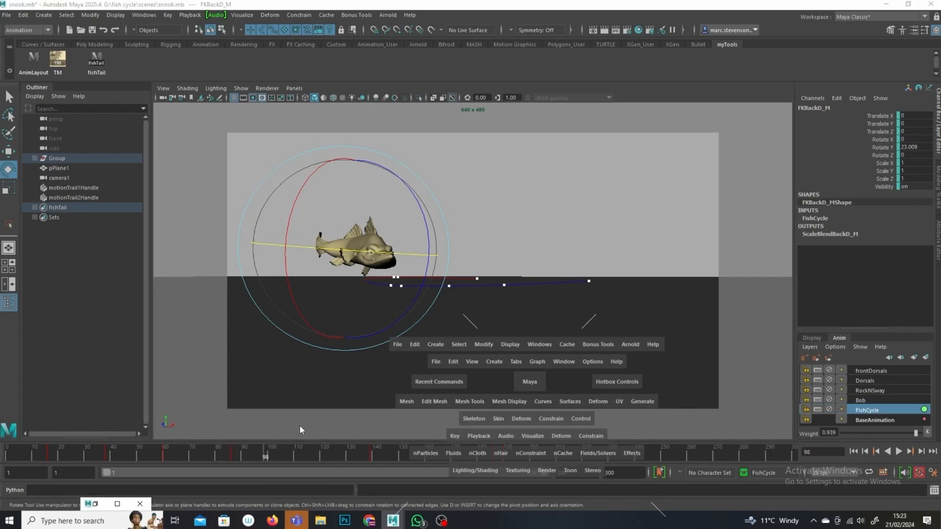
drag(348, 444, 588, 454)
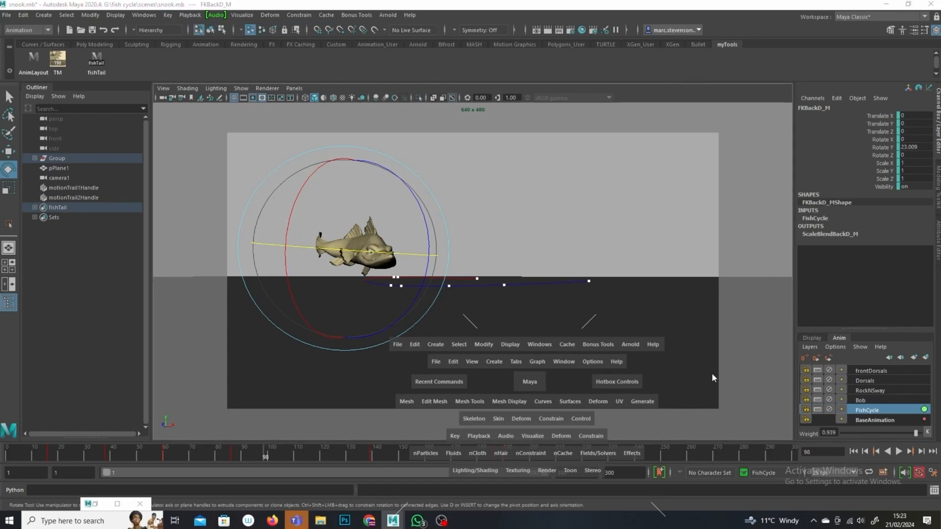
drag(714, 378, 180, 197)
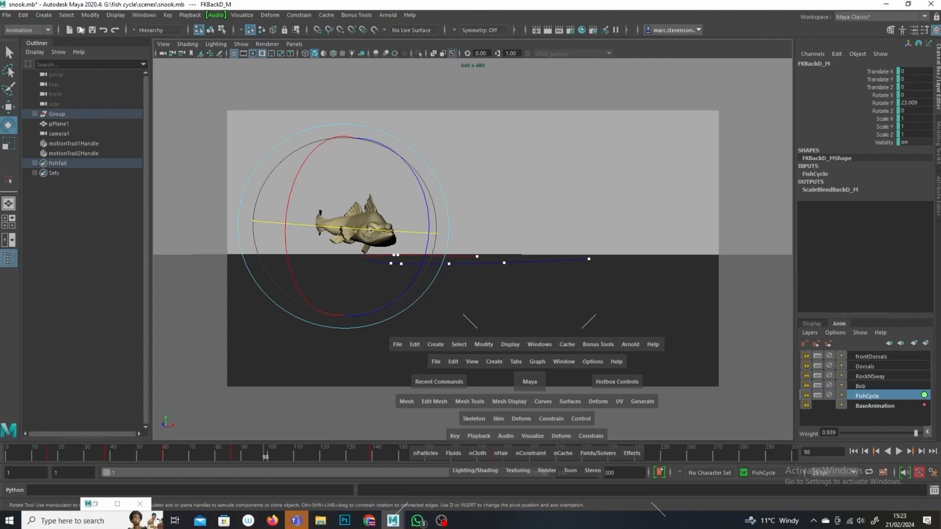
drag(273, 14, 242, 15)
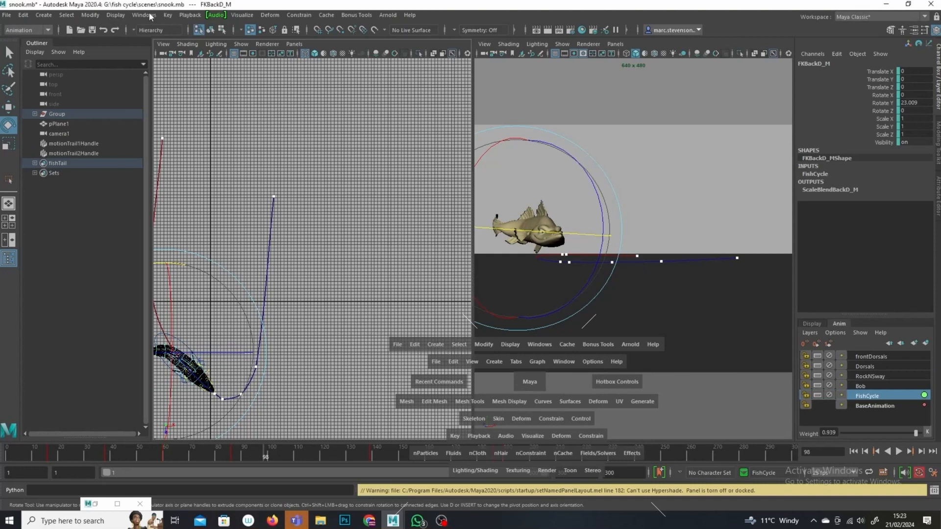
click(338, 452)
click(363, 456)
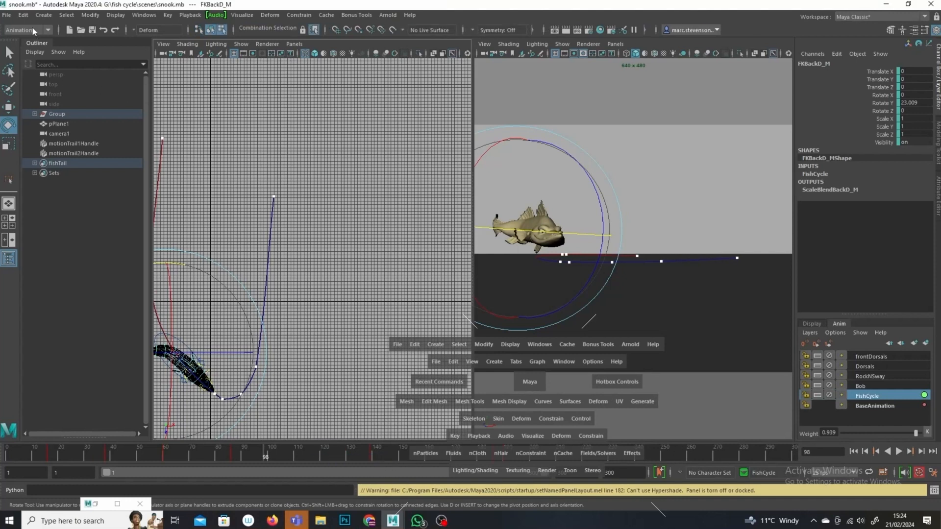
click(7, 15)
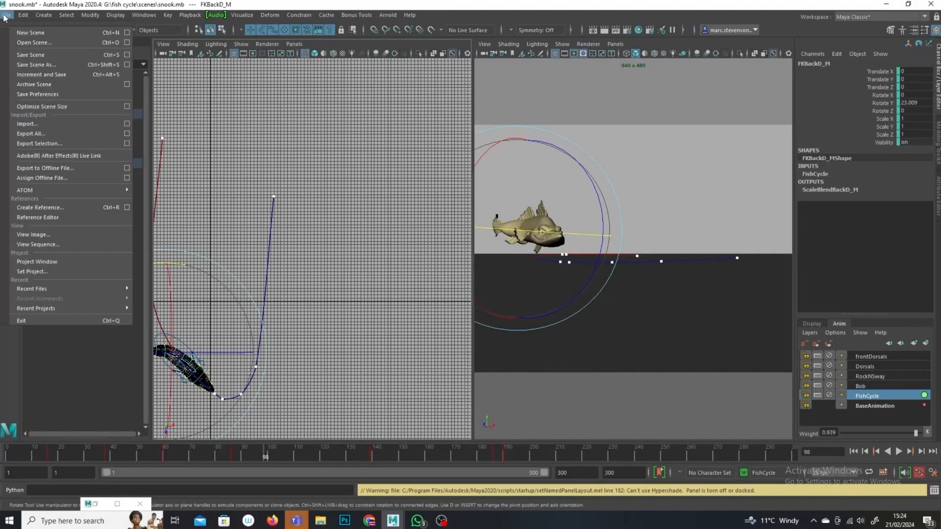
click(37, 64)
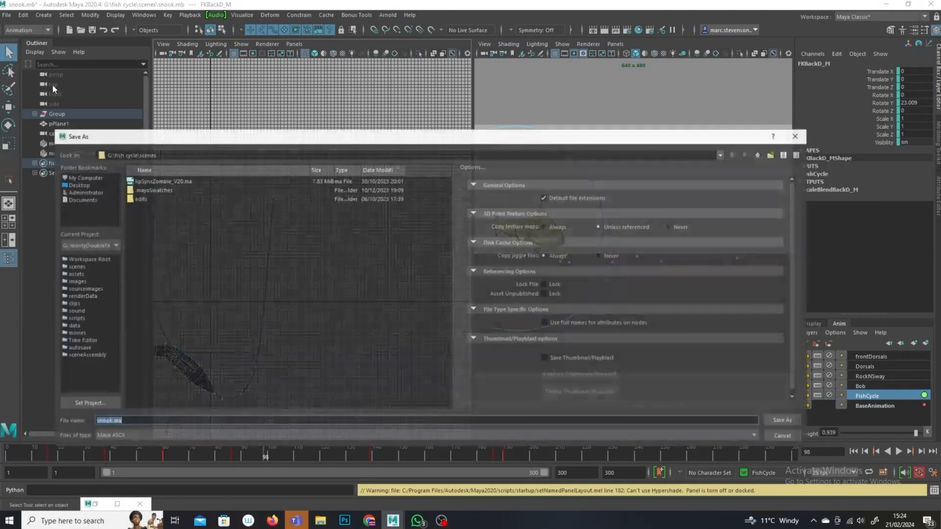
click(784, 436)
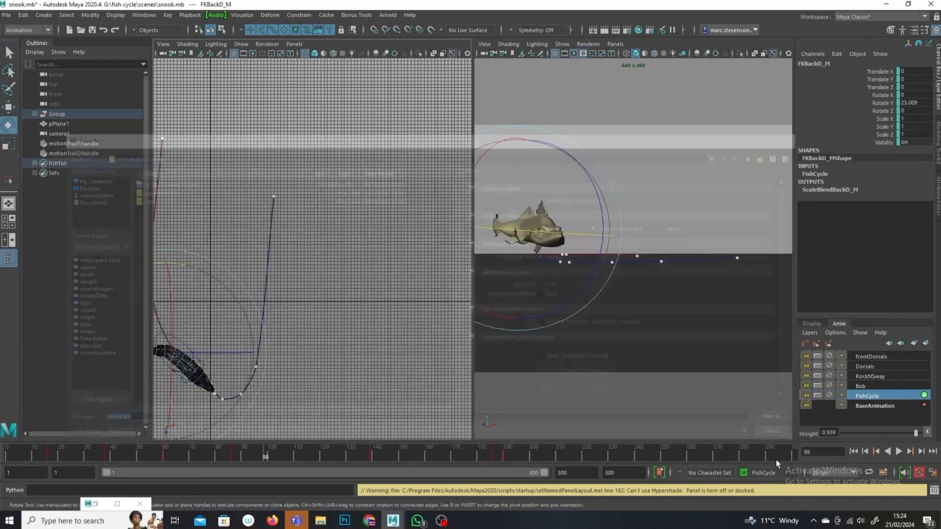
Step: Reset the Maya Classic workspace to its factory default
click(142, 15)
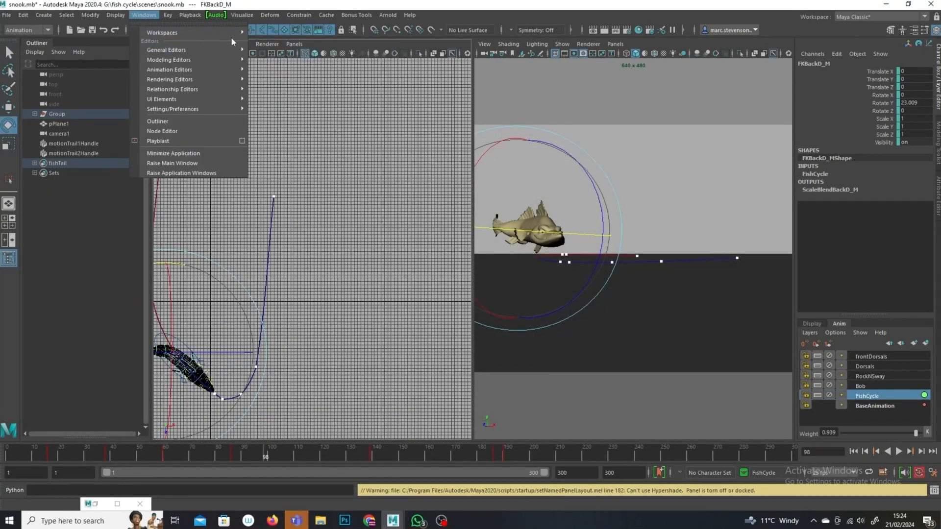
mouse_move(219, 31)
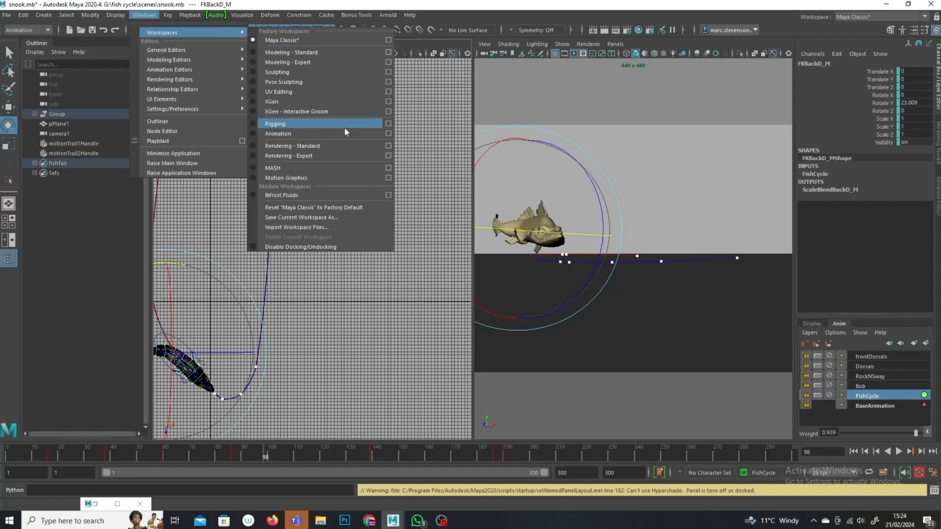
click(333, 209)
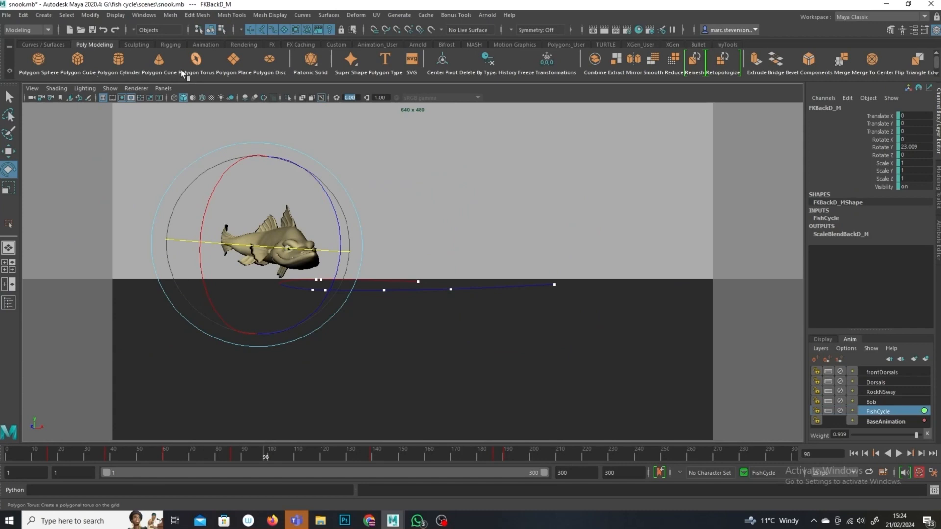
Step: Restore the animation layout from the myTools shelf and open the Outliner
click(728, 44)
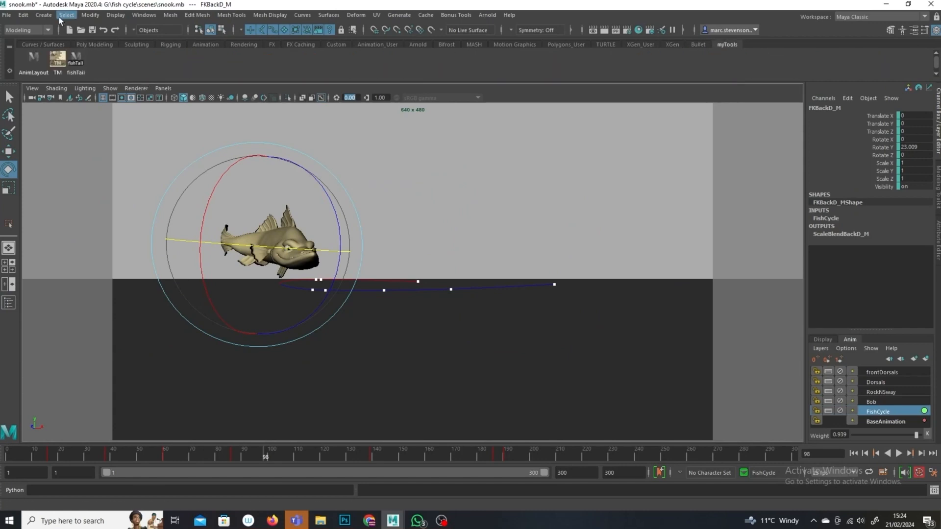
click(33, 57)
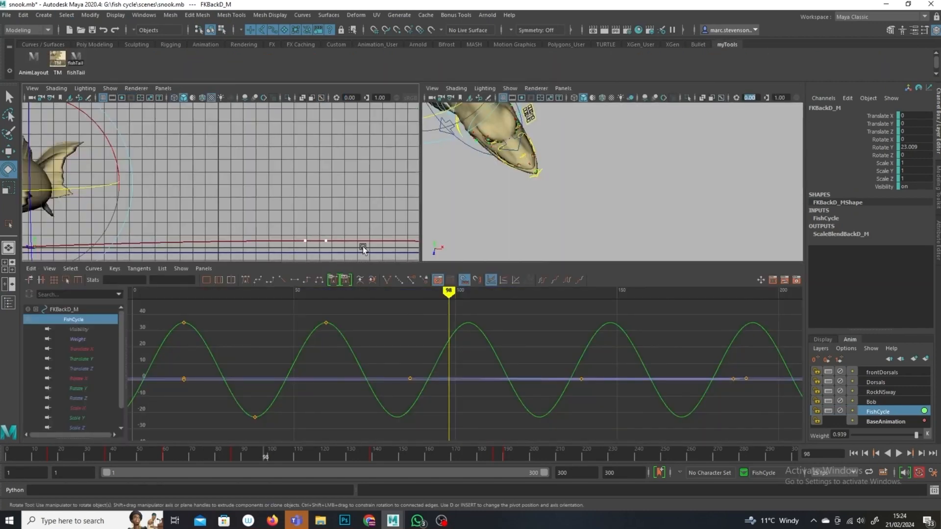
click(144, 14)
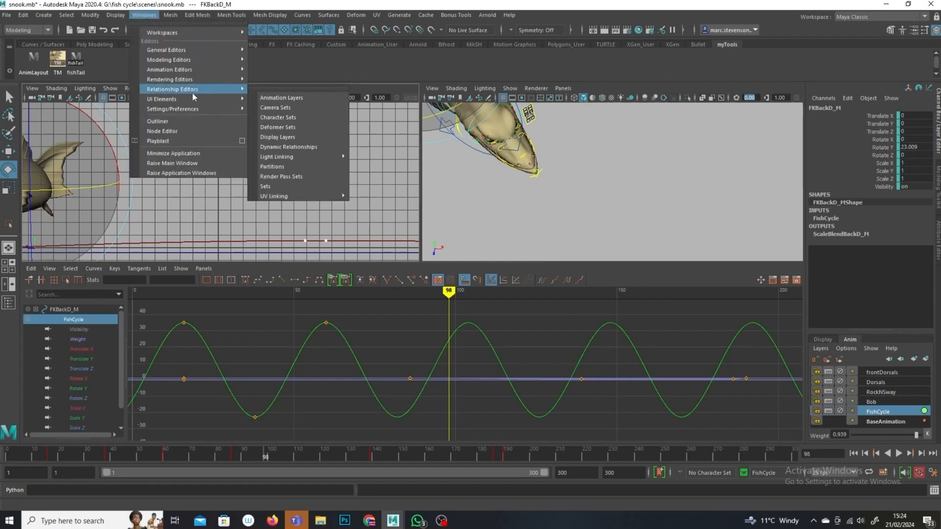
click(205, 122)
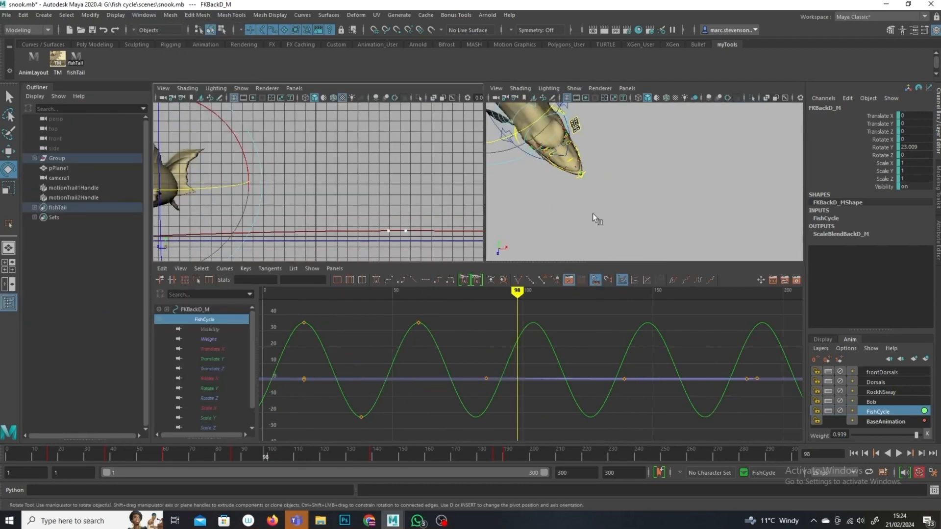
Step: Switch the right viewport to the persp camera, play the animation, and widen that viewport
click(627, 88)
mouse_move(657, 97)
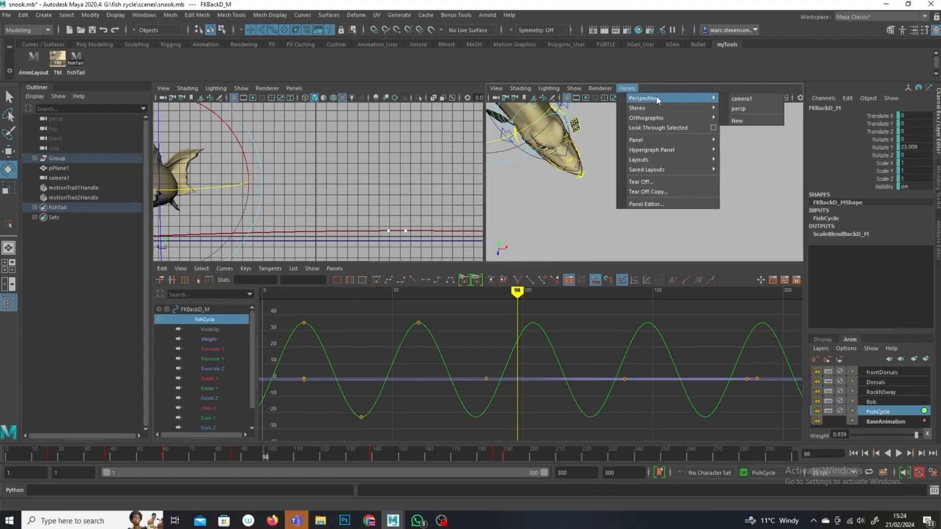
click(749, 110)
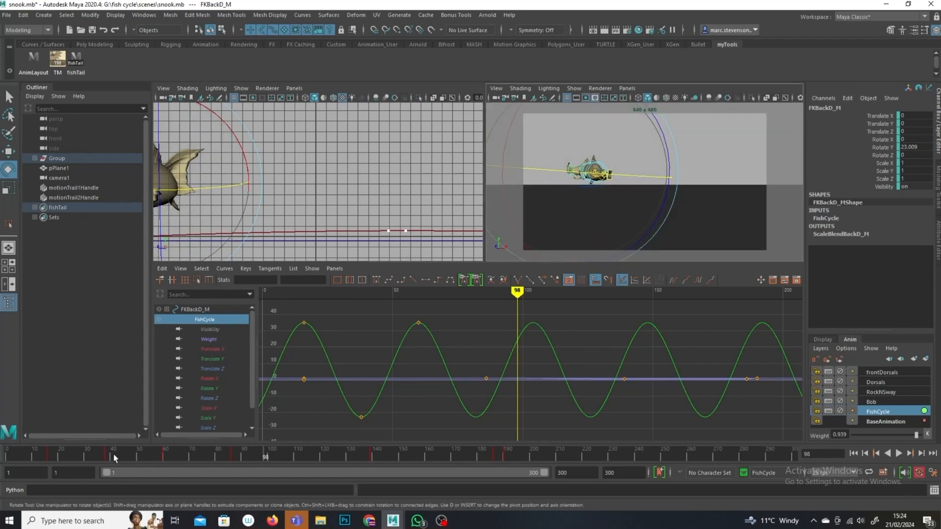
key(alt+v)
key(alt+v)
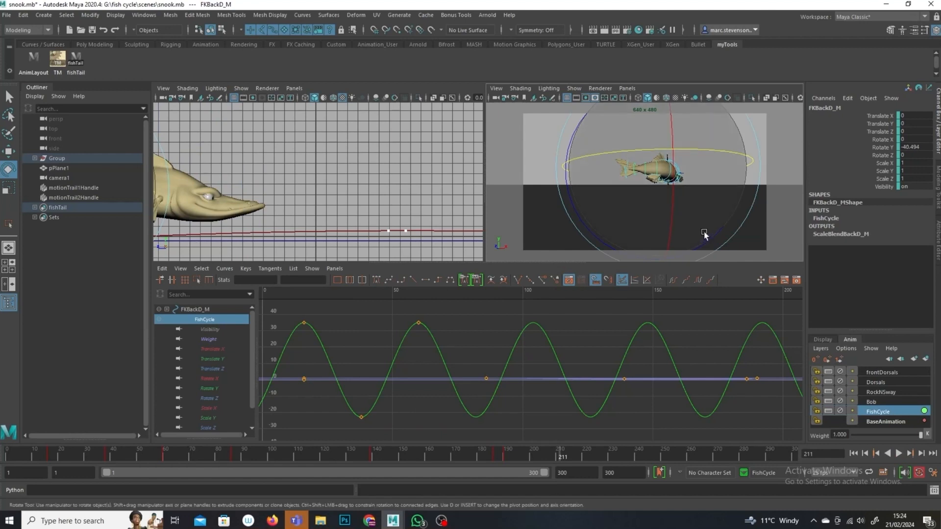
drag(481, 179, 306, 155)
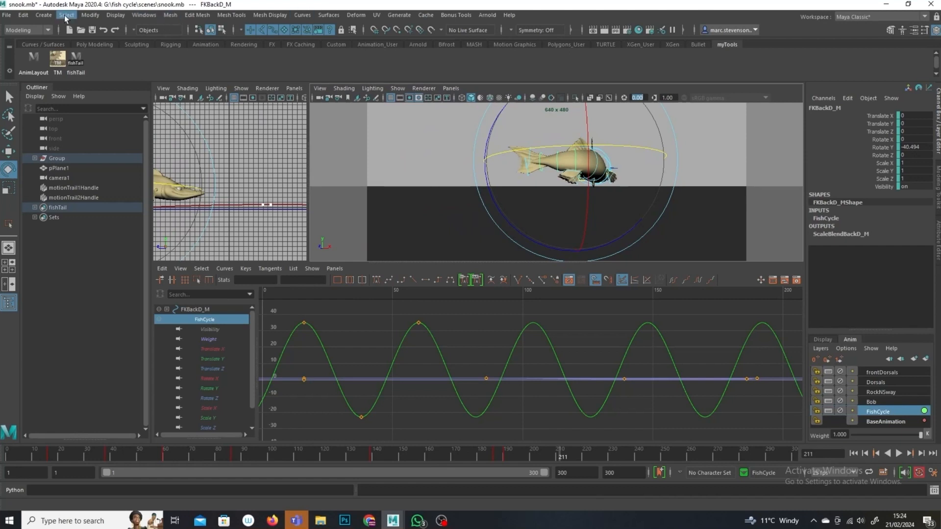
Step: Switch to the Animation menu set, add a scene time warp, and play back the result
click(48, 31)
click(36, 60)
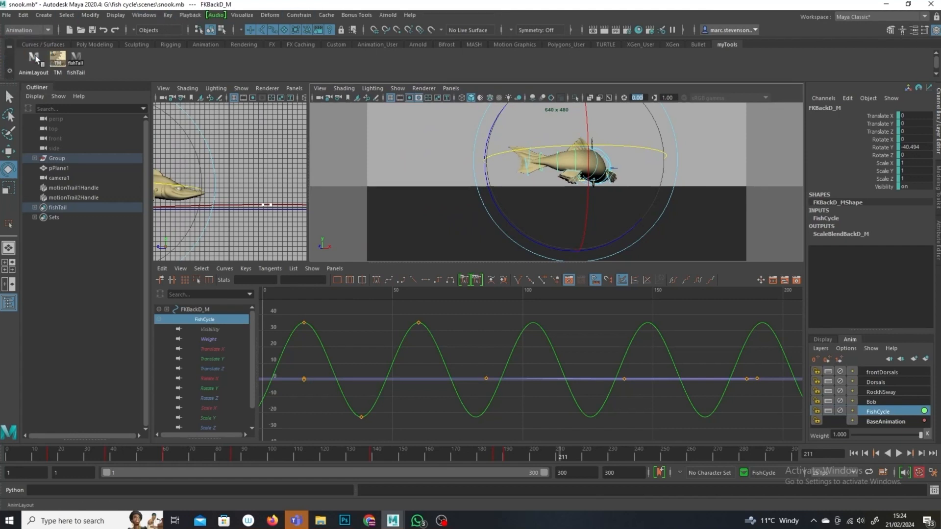
click(167, 15)
mouse_move(252, 392)
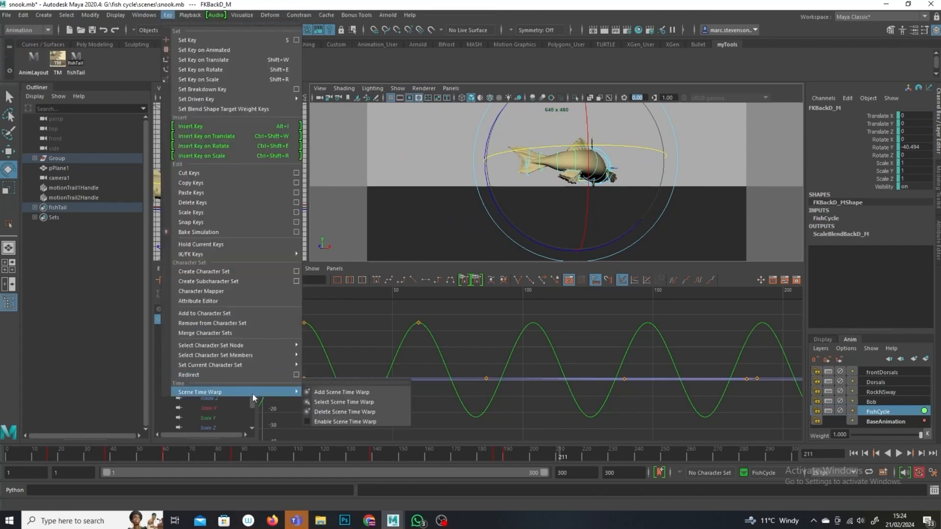
click(342, 394)
drag(622, 292, 355, 318)
click(899, 453)
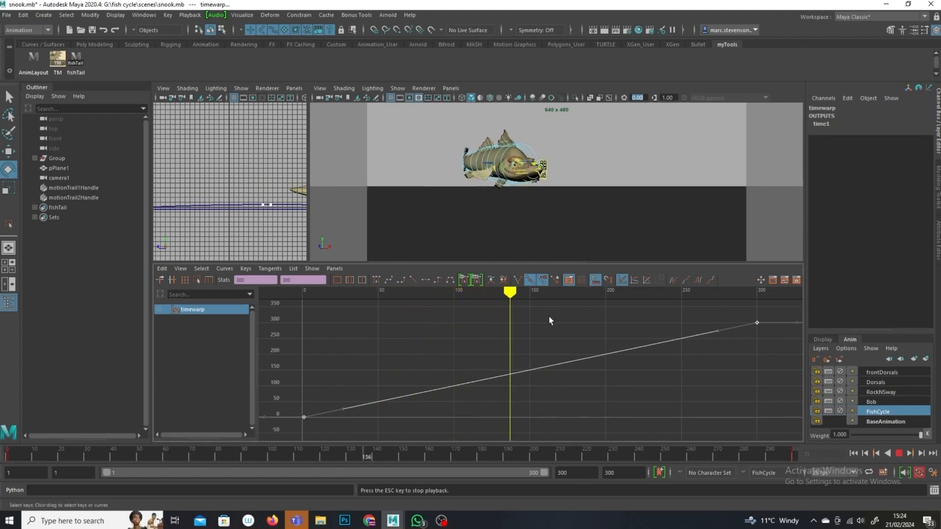
Step: Hide NURBS curves in the persp viewport and stop playback
click(398, 90)
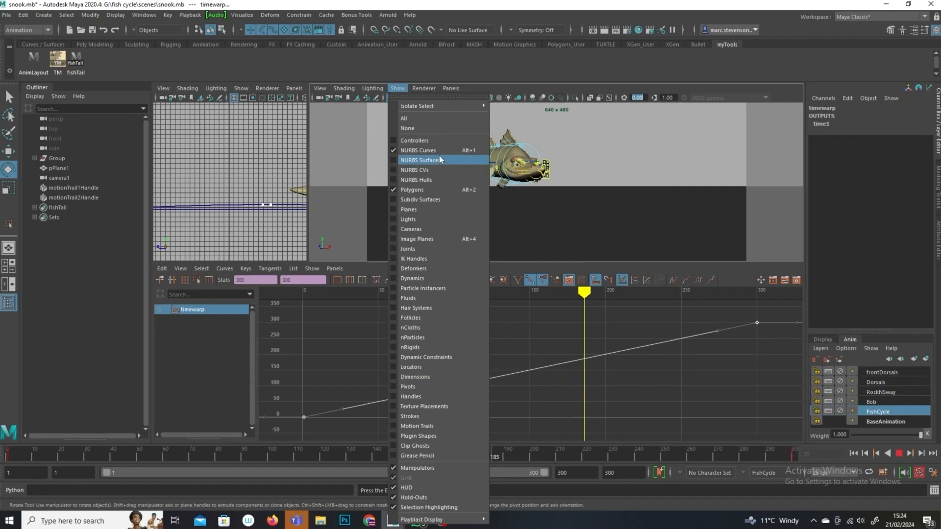
click(439, 151)
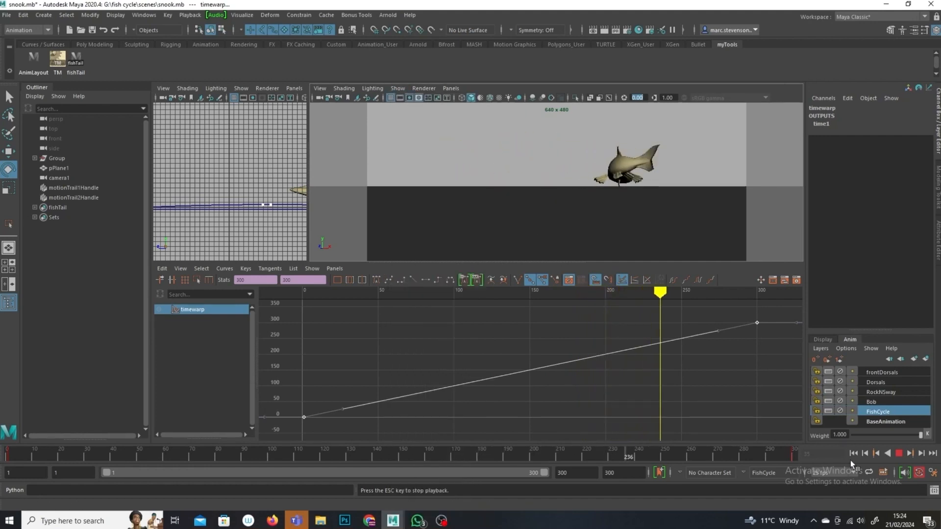
click(899, 454)
Step: Insert a key on the time warp curve at frame 185 with the Insert Keys tool
mouse_move(687, 296)
mouse_down()
mouse_move(445, 326)
mouse_move(595, 346)
mouse_move(582, 349)
mouse_up()
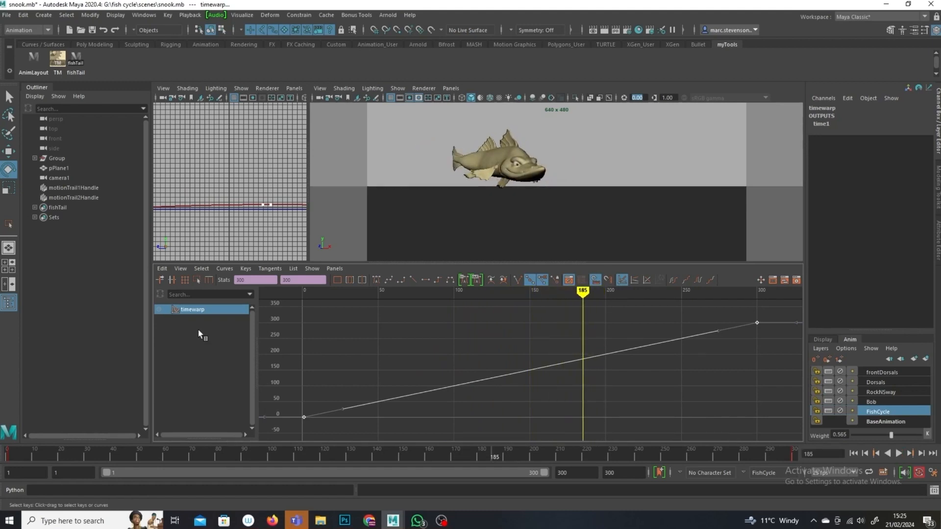
click(246, 268)
click(272, 292)
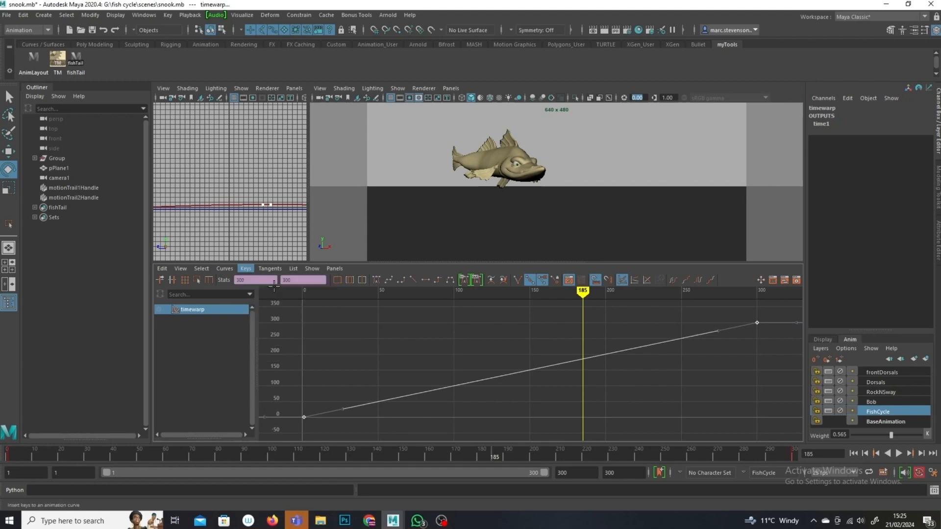
middle_click(582, 359)
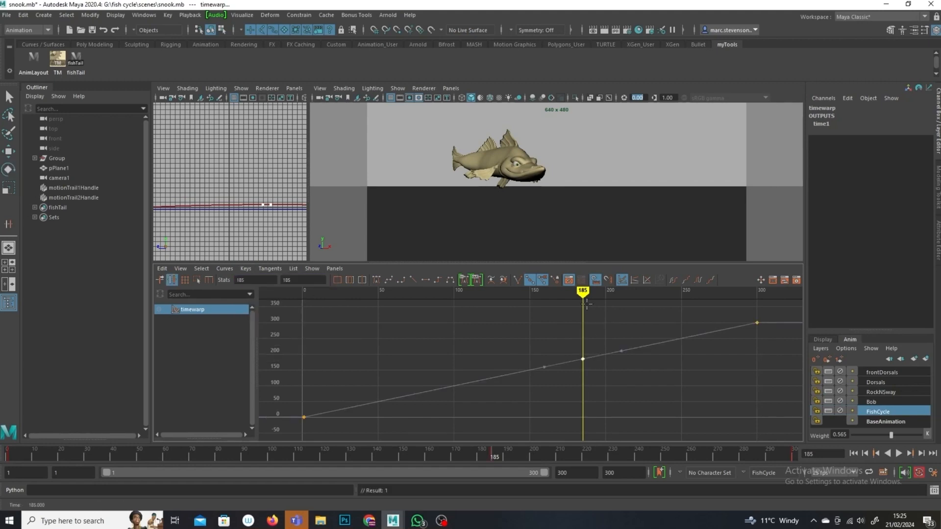
Step: Insert another time warp key at about frame 212 and raise it together with the final key
key(alt+v)
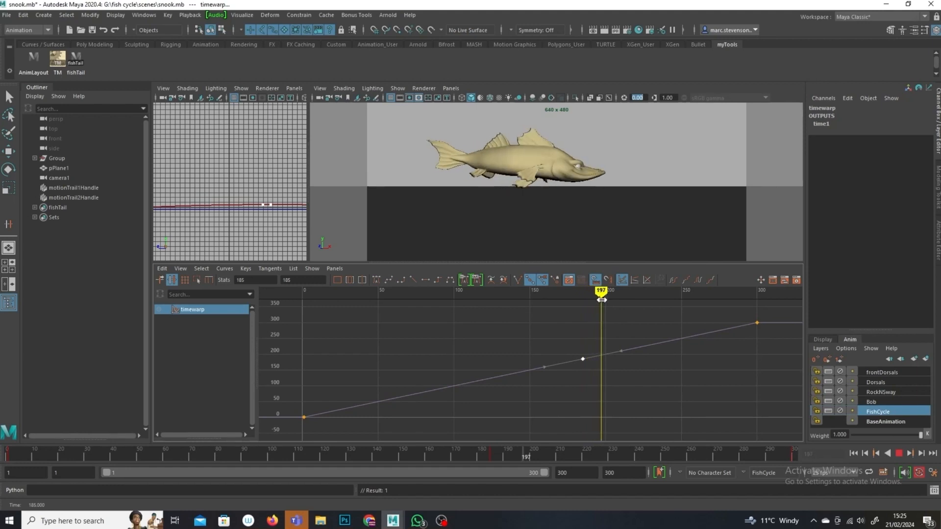
drag(611, 302, 622, 301)
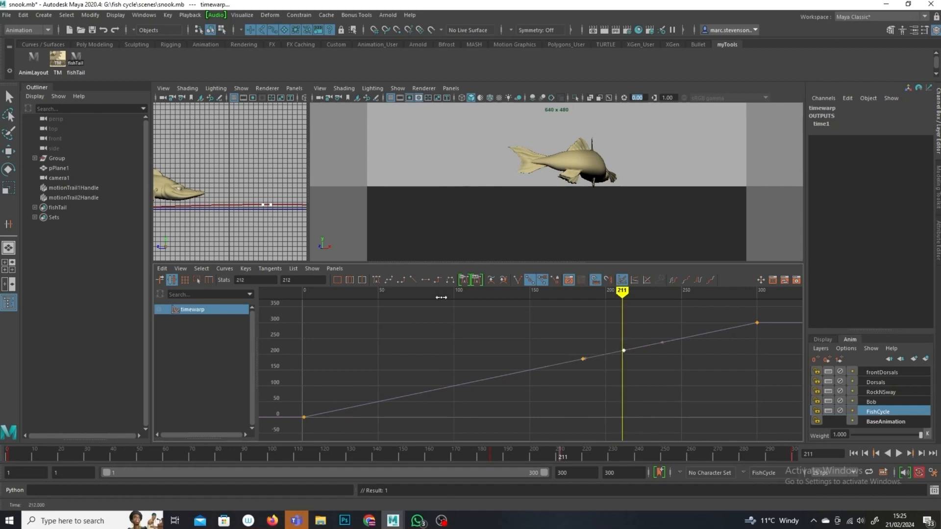
click(7, 152)
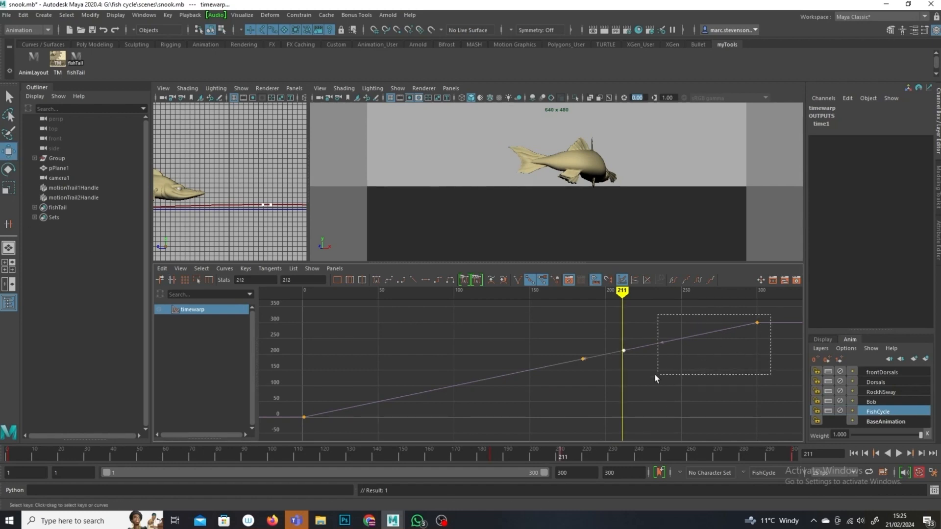
drag(656, 377, 655, 378)
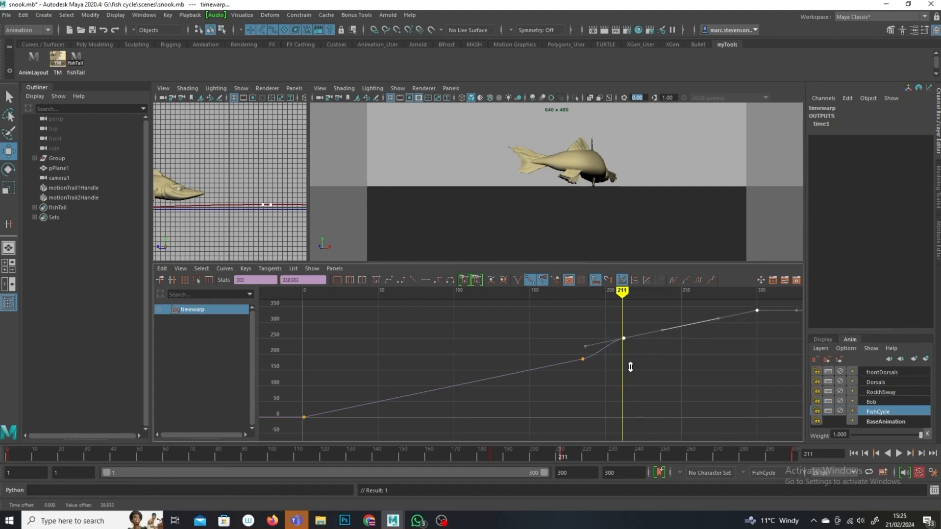
Step: Move the frame-212 time warp key about 14 frames earlier
drag(612, 303, 567, 320)
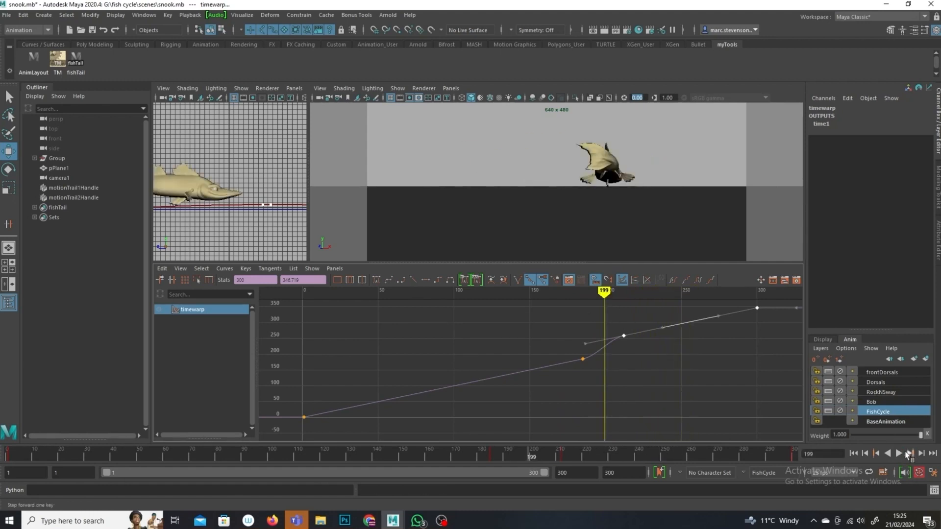
click(898, 454)
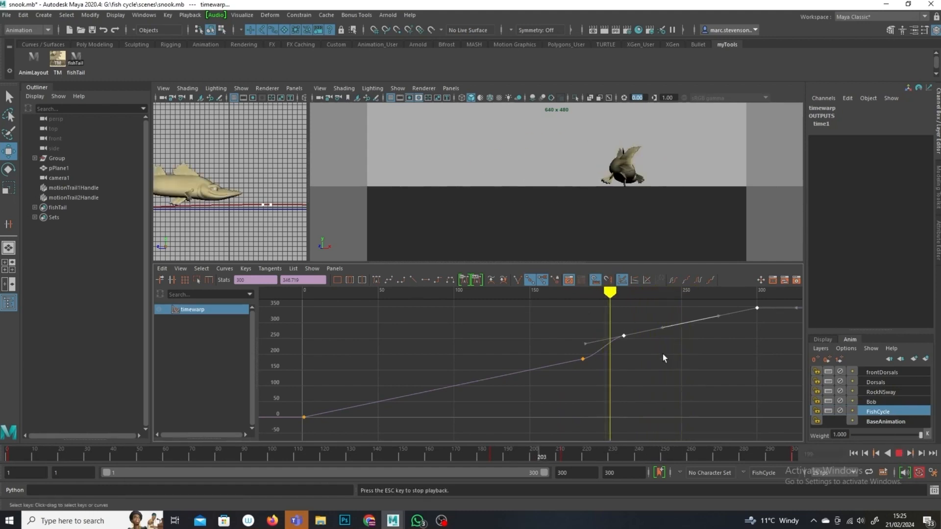
drag(669, 303, 603, 305)
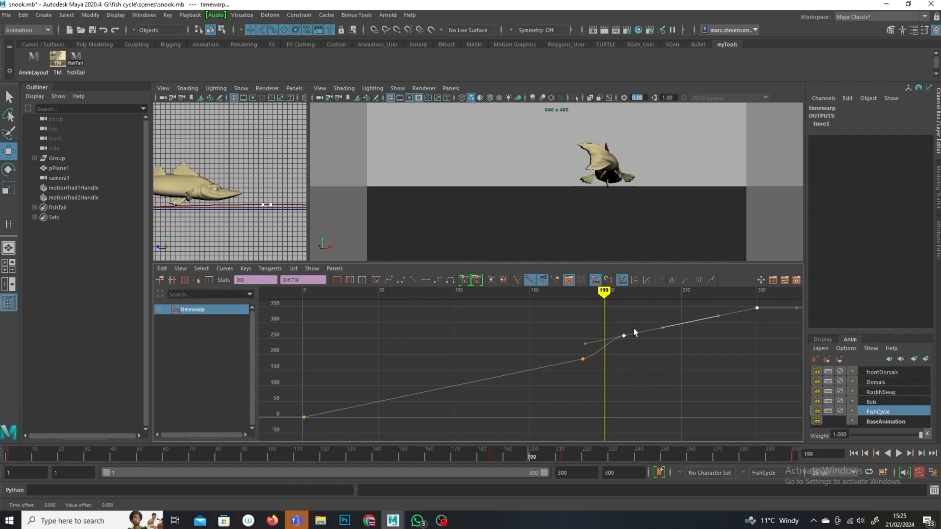
drag(629, 330, 624, 347)
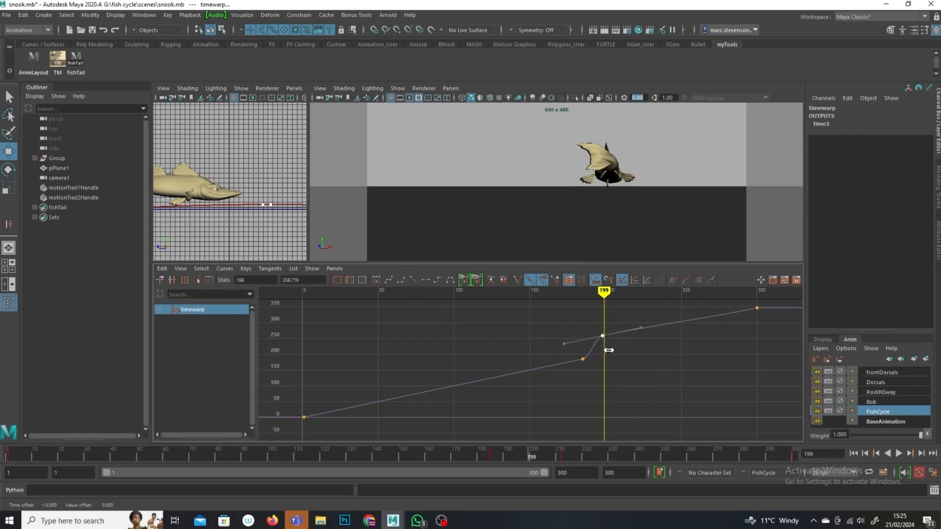
Step: Play back the warp and lower the final time warp key slightly
drag(613, 288, 566, 310)
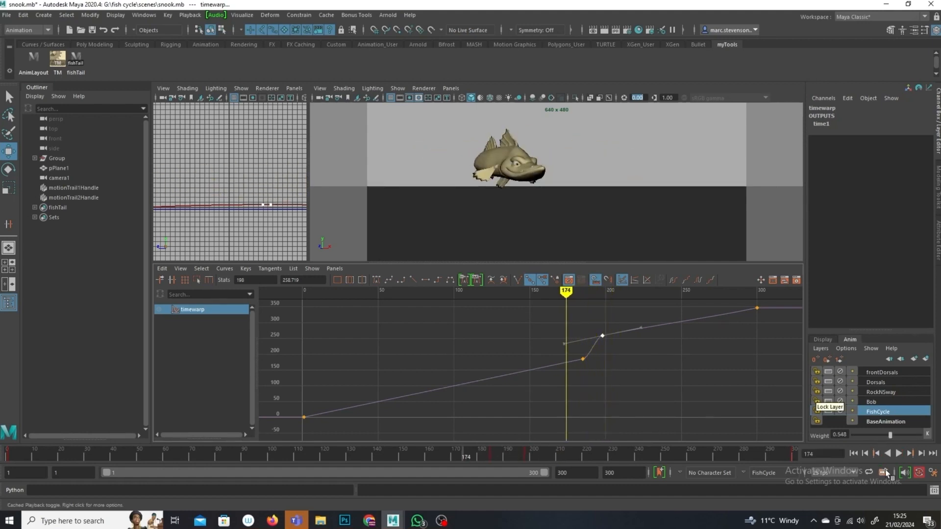
click(898, 454)
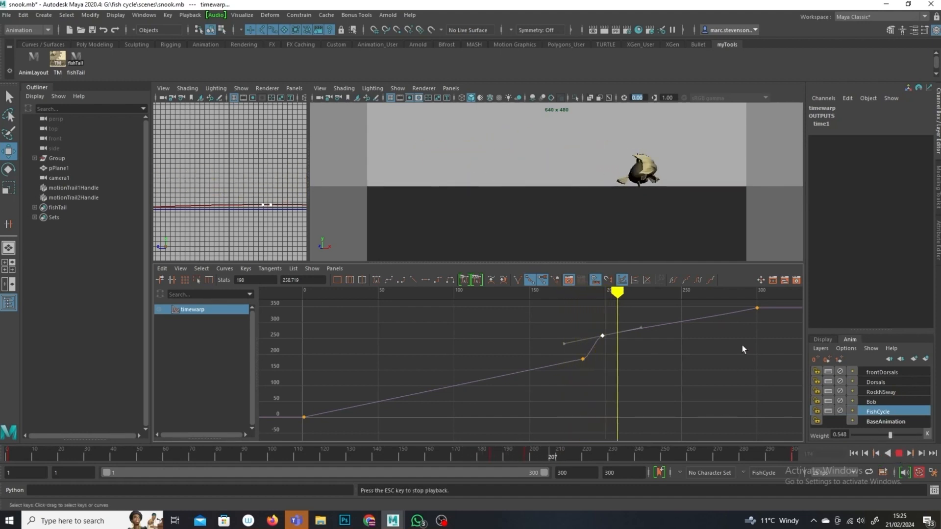
click(899, 454)
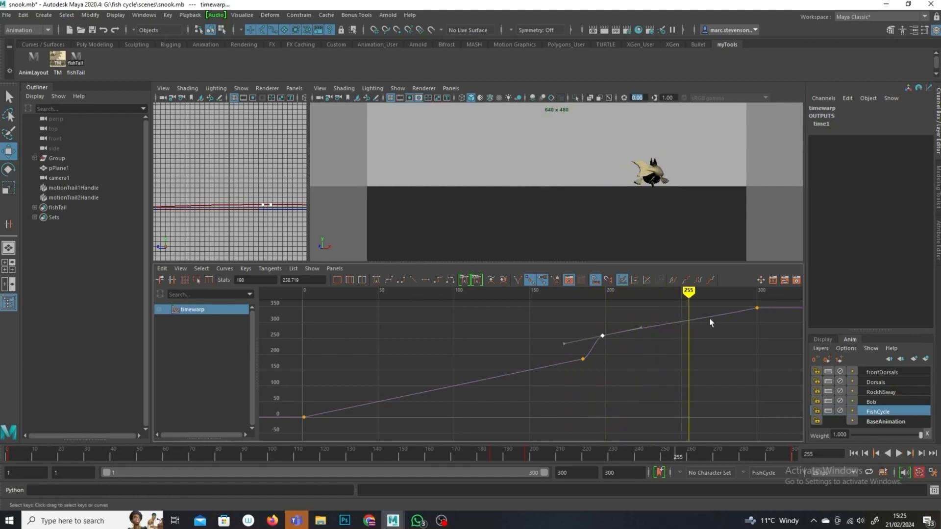
click(757, 308)
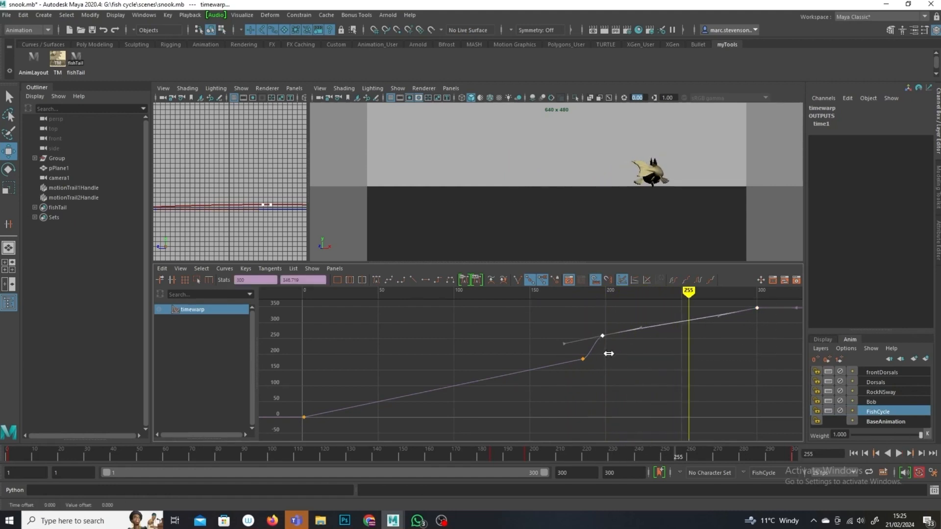
middle_drag(614, 346, 614, 349)
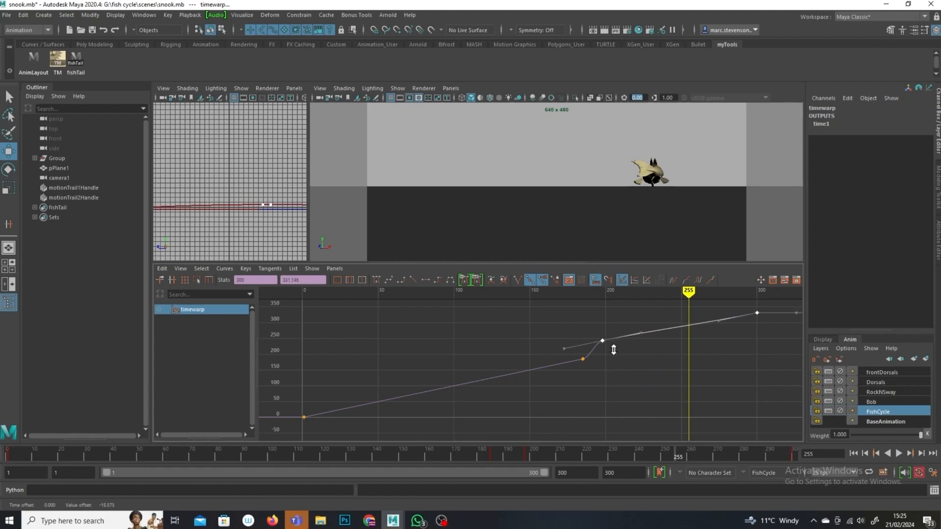
Step: Raise the final time warp key at frame 300 to about 351
drag(688, 293, 582, 316)
click(896, 453)
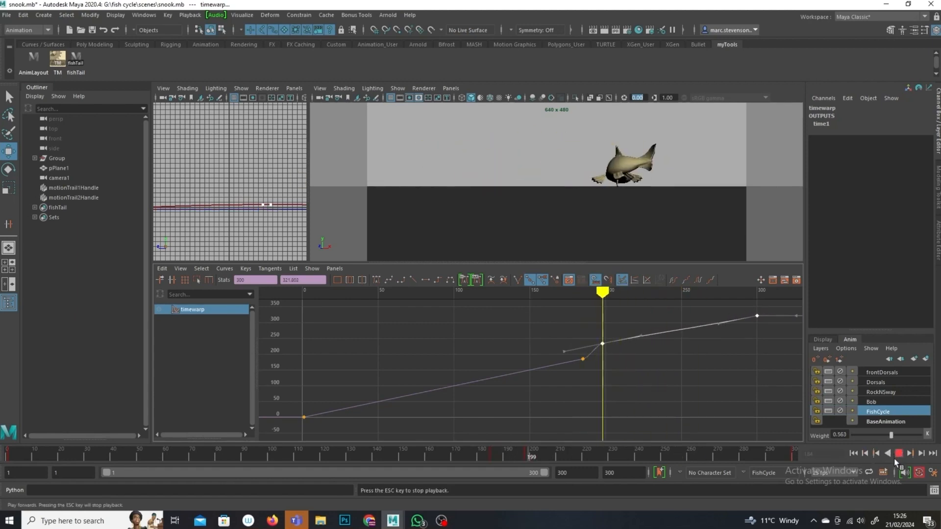
click(758, 316)
middle_drag(749, 327, 750, 316)
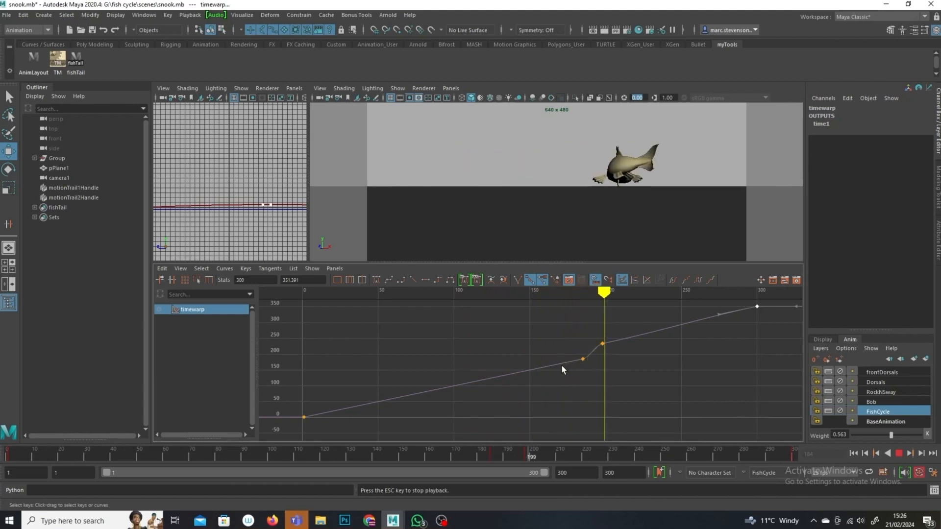
Step: Lower the time warp key near frame 198 slightly and play back the result
click(902, 453)
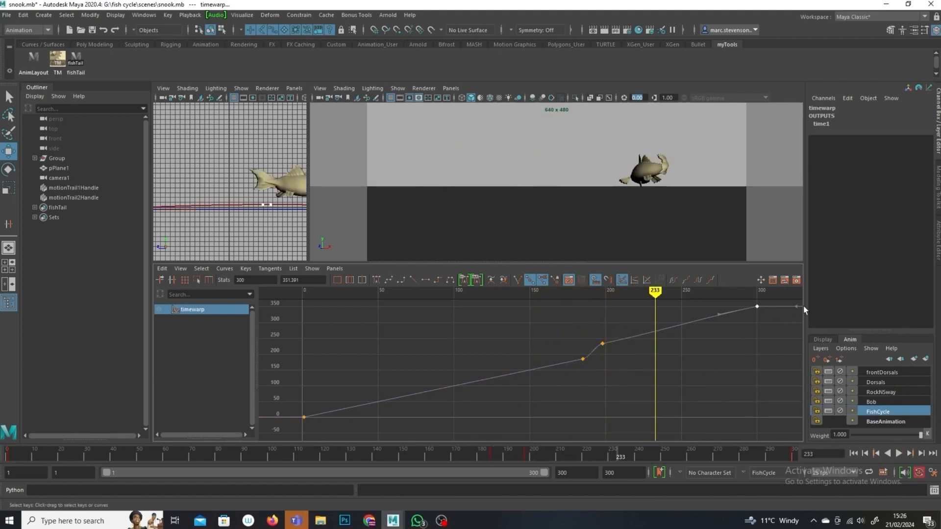
drag(598, 363, 598, 363)
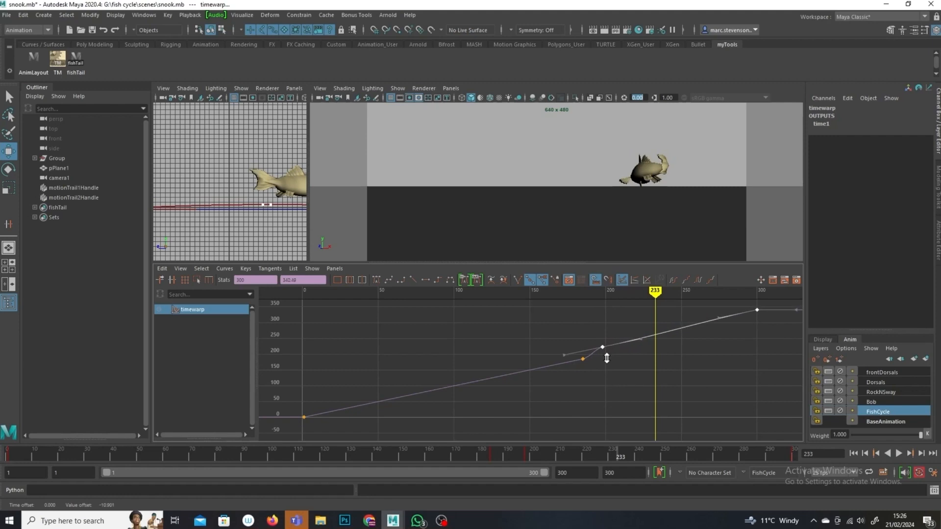
drag(657, 298, 574, 294)
click(899, 453)
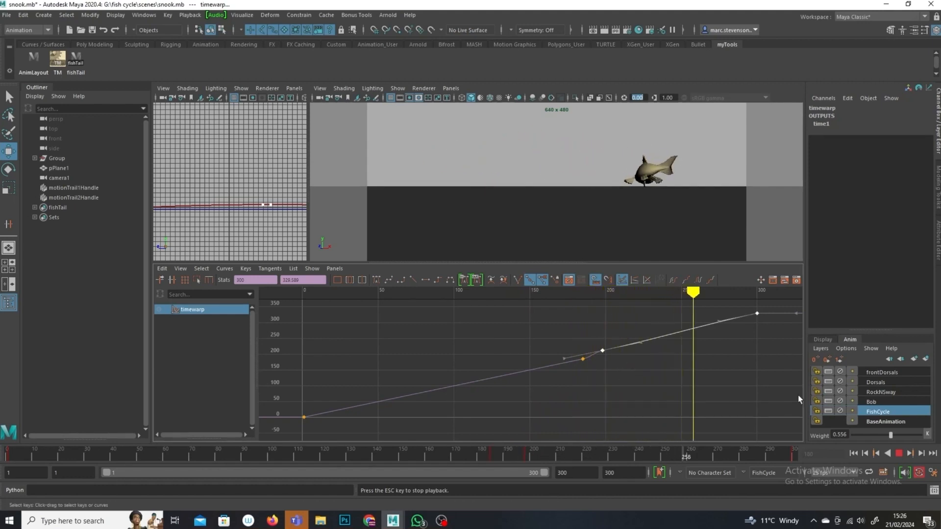
Step: Select the FishCycle layer and scrub through the timeline to review the swim timing
click(781, 410)
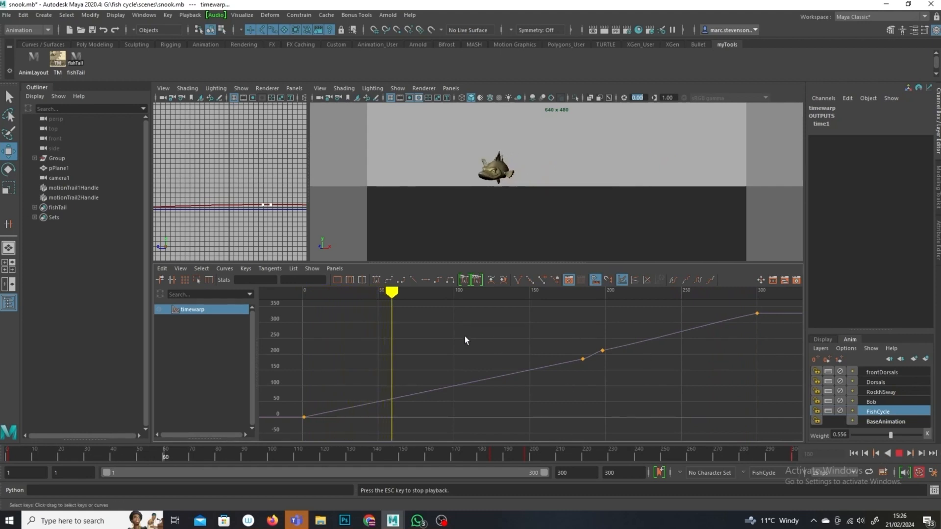
click(898, 454)
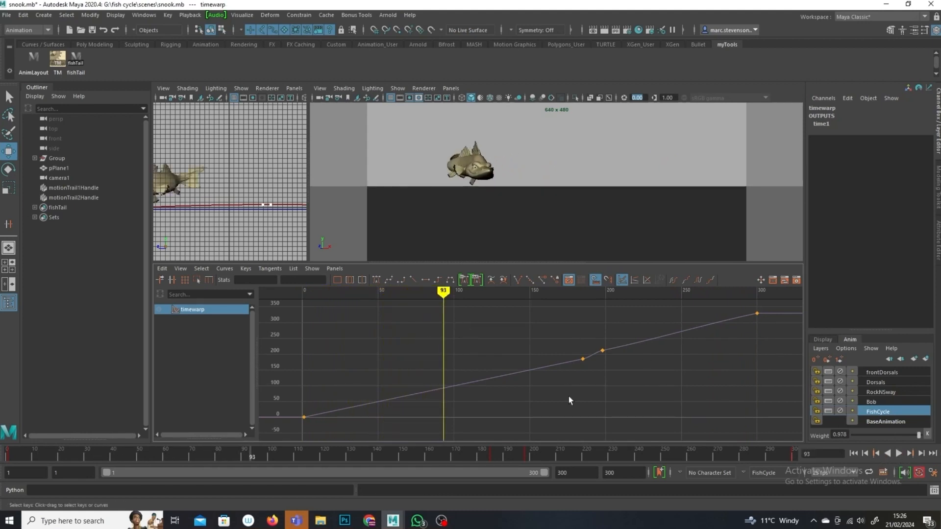
mouse_move(456, 298)
mouse_down()
mouse_move(593, 314)
mouse_move(621, 306)
mouse_move(564, 319)
mouse_move(608, 316)
mouse_up()
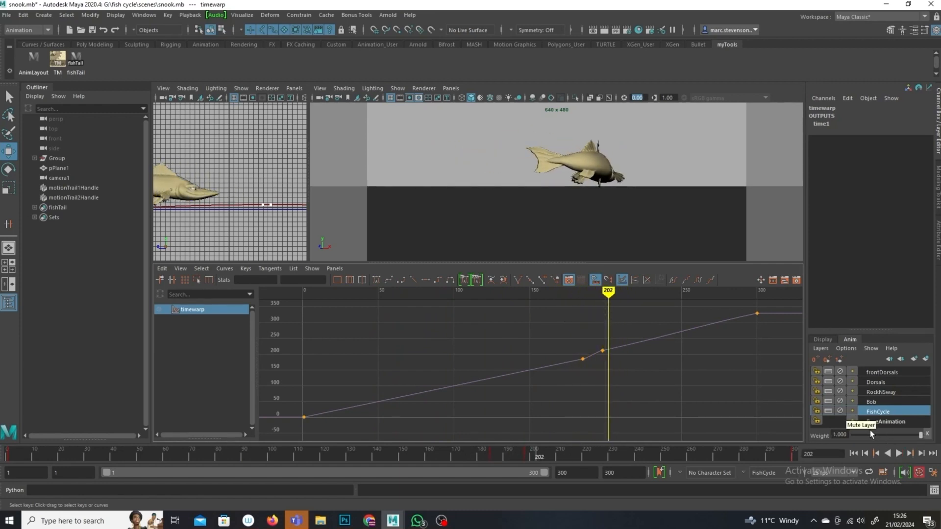
click(889, 413)
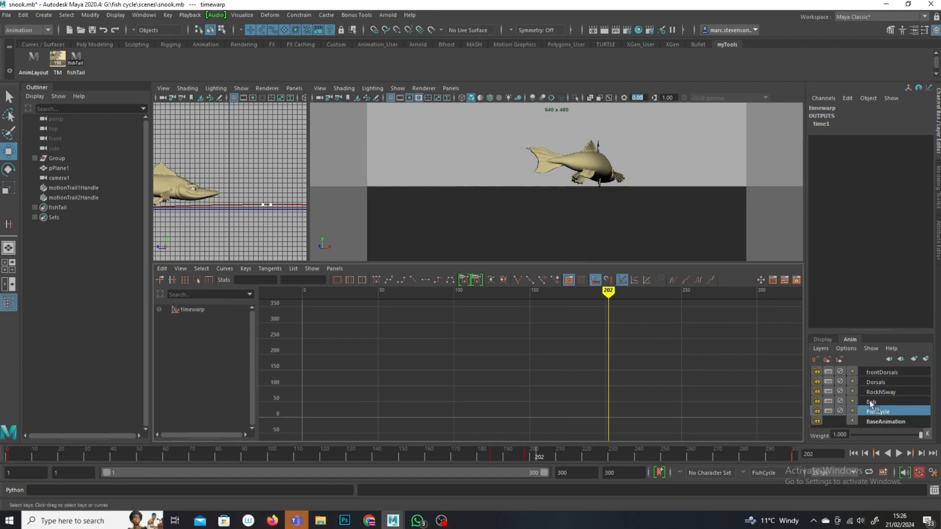
mouse_move(609, 300)
mouse_down()
mouse_move(494, 302)
mouse_move(555, 337)
mouse_move(703, 364)
mouse_up()
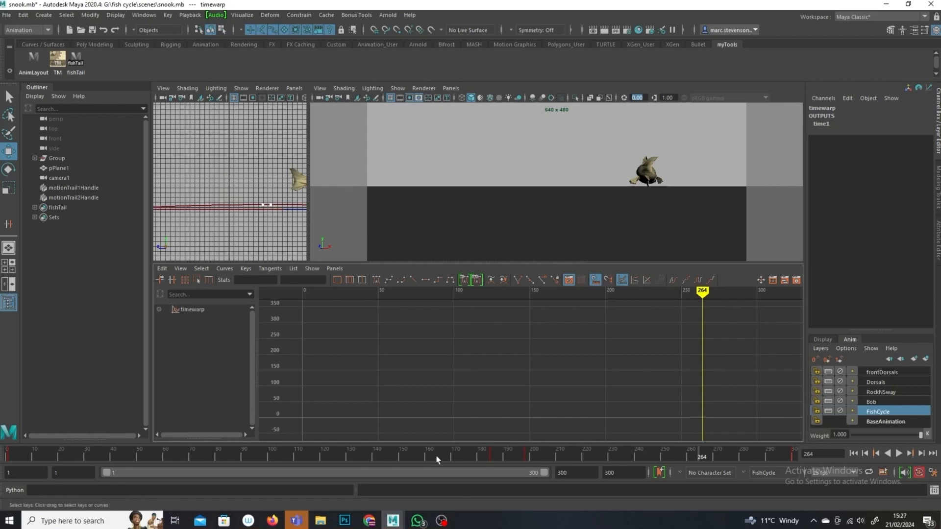
drag(470, 454, 521, 457)
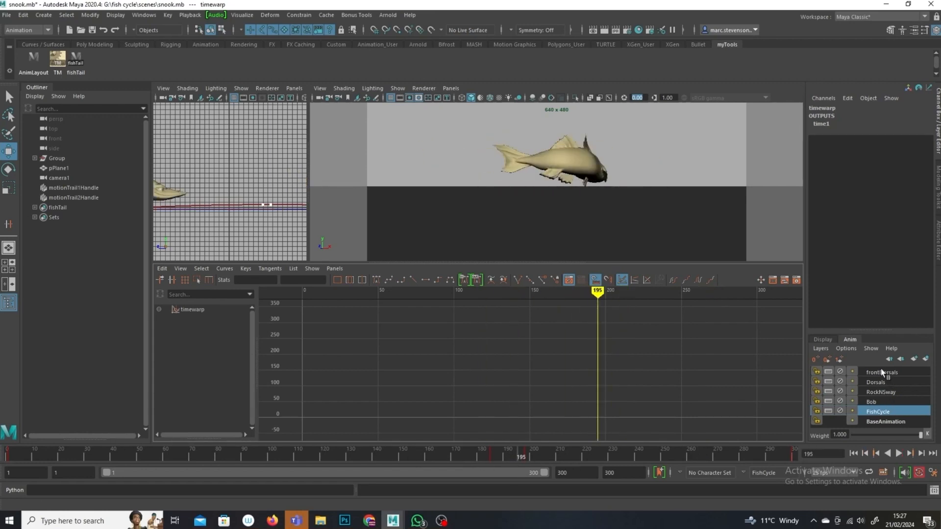